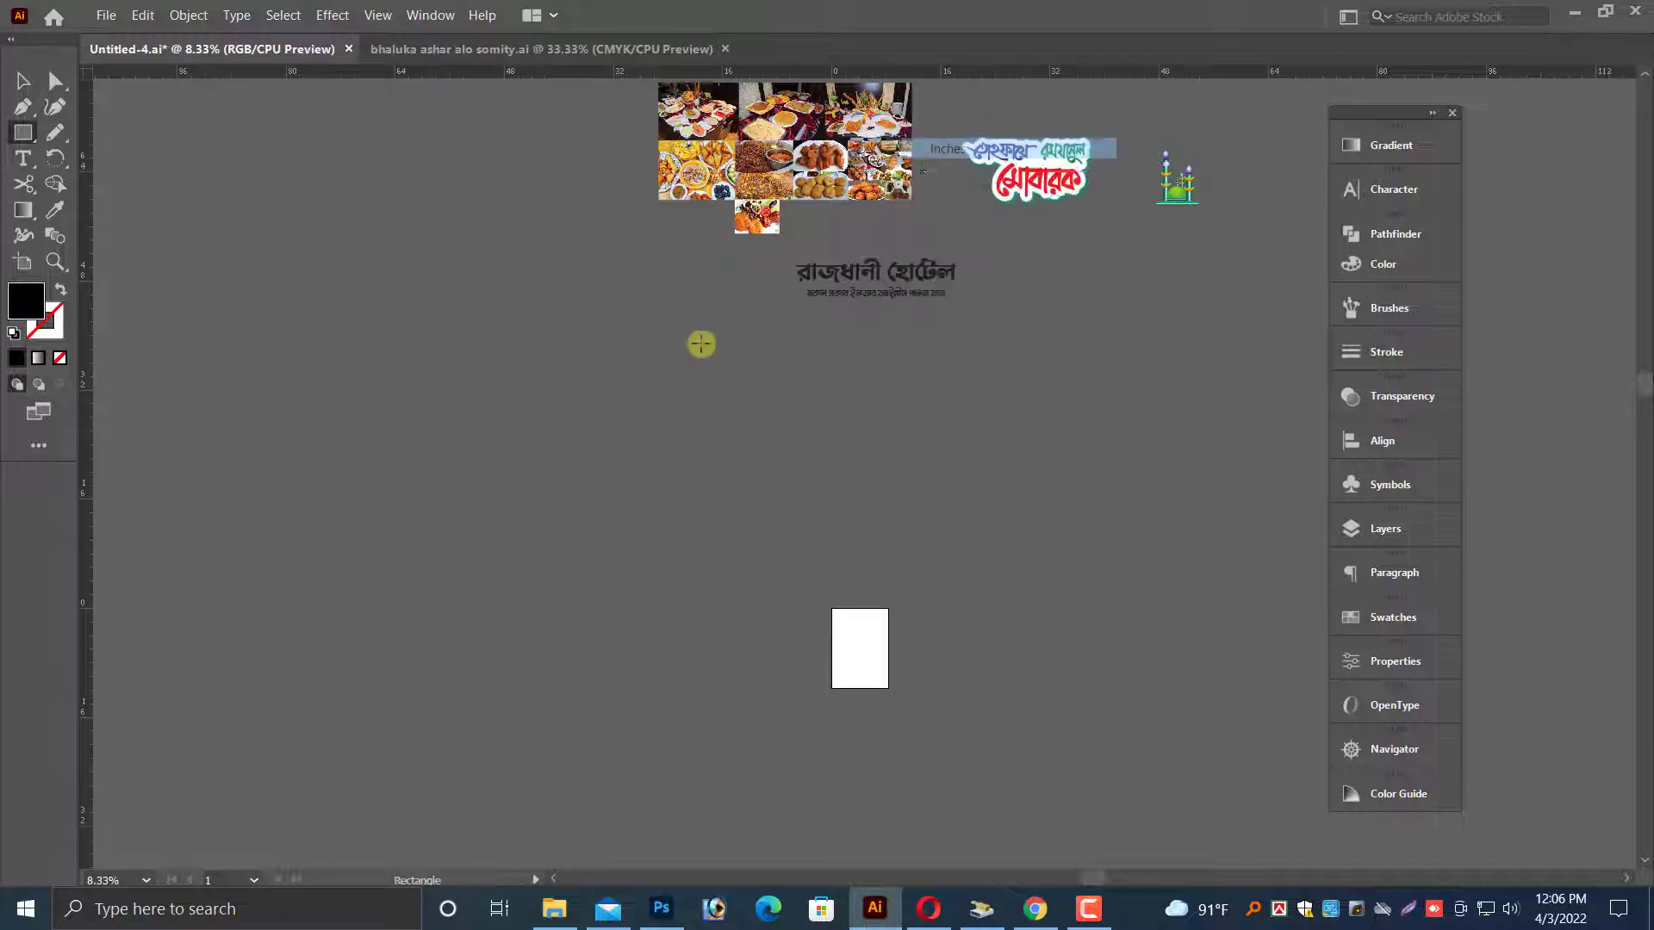
- Create a 7 in wide black rectangle, enlarge it proportionally and place it below the hotel title
click(956, 462)
key(Tab)
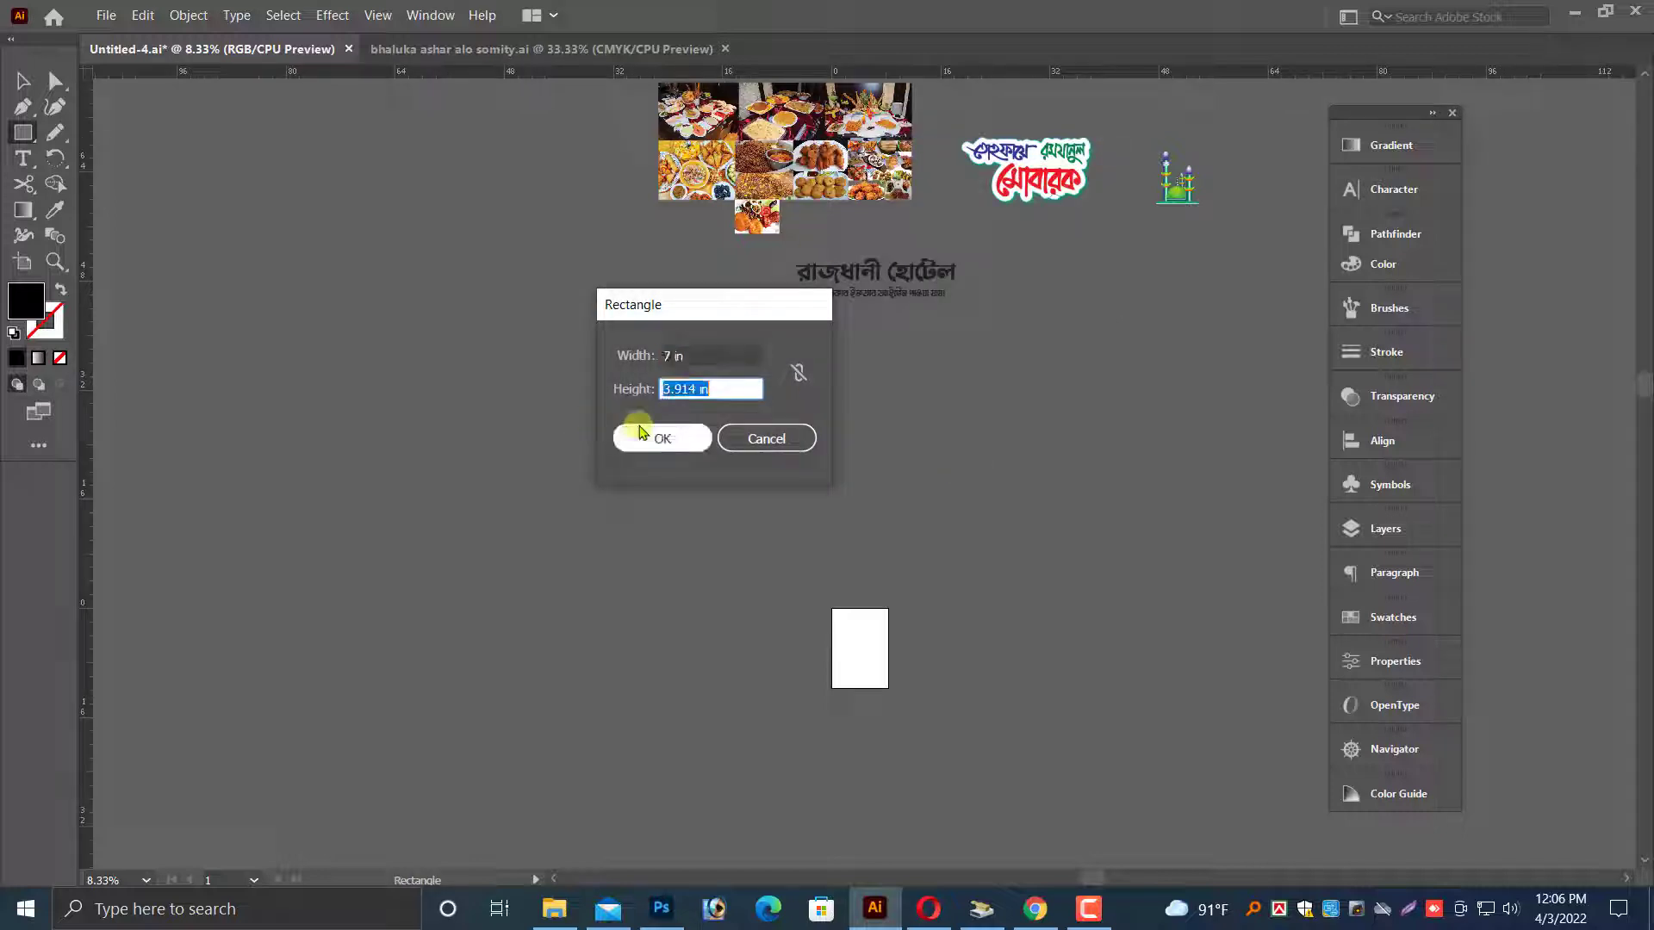
click(641, 433)
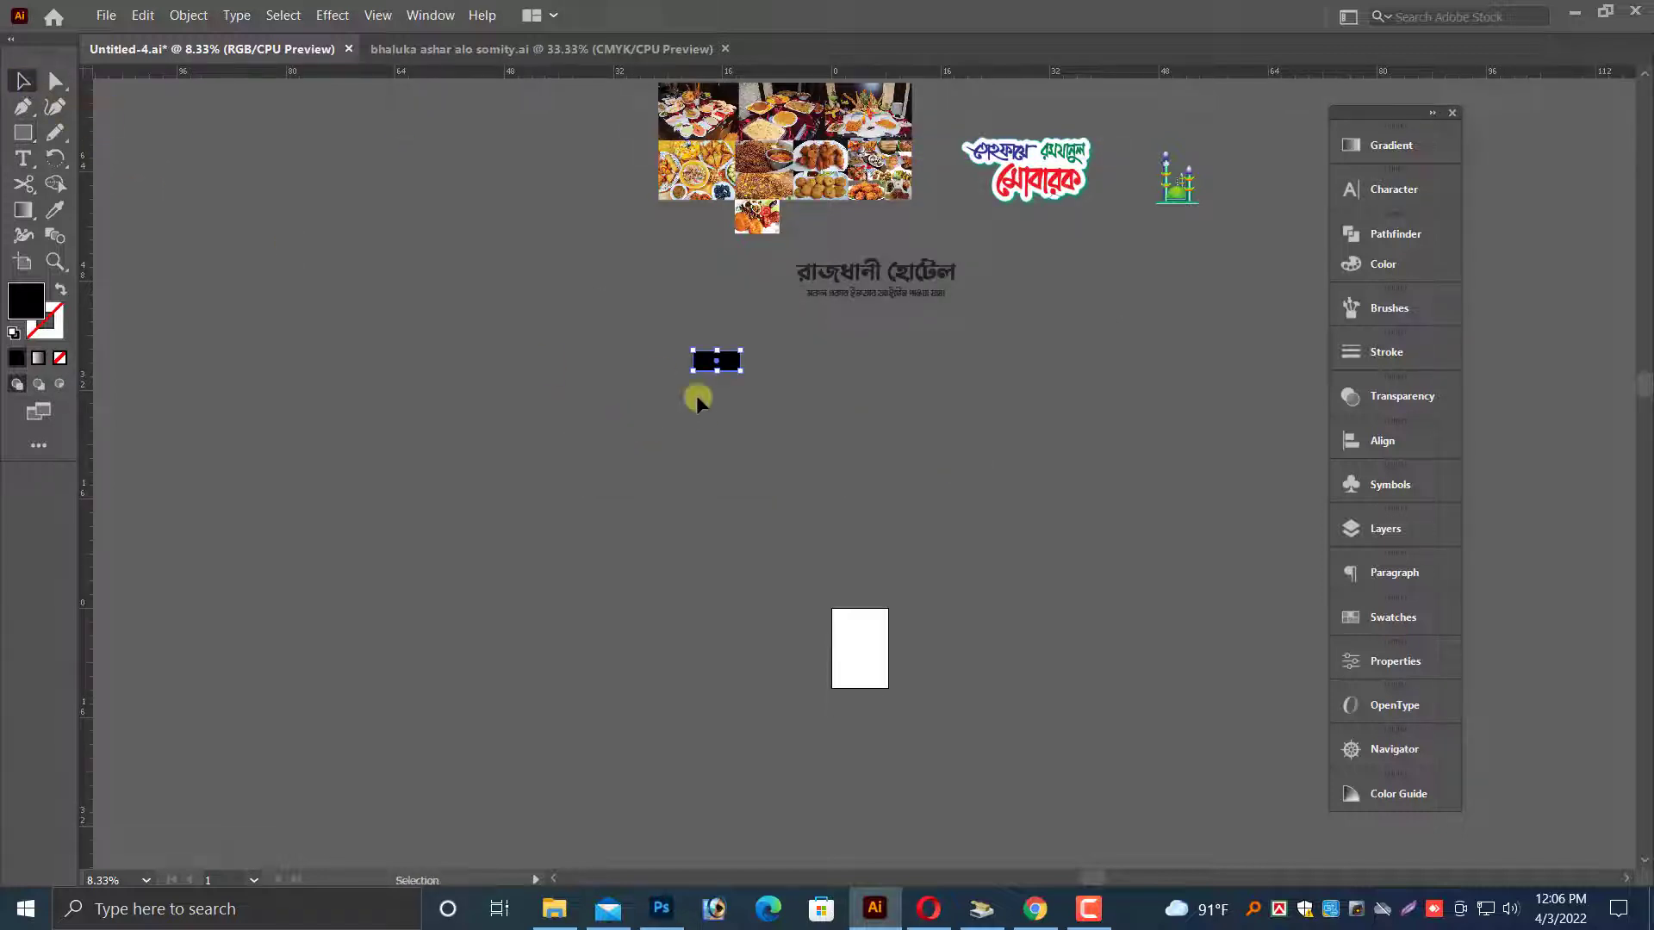
drag(738, 370, 908, 571)
key(ctrl+equal)
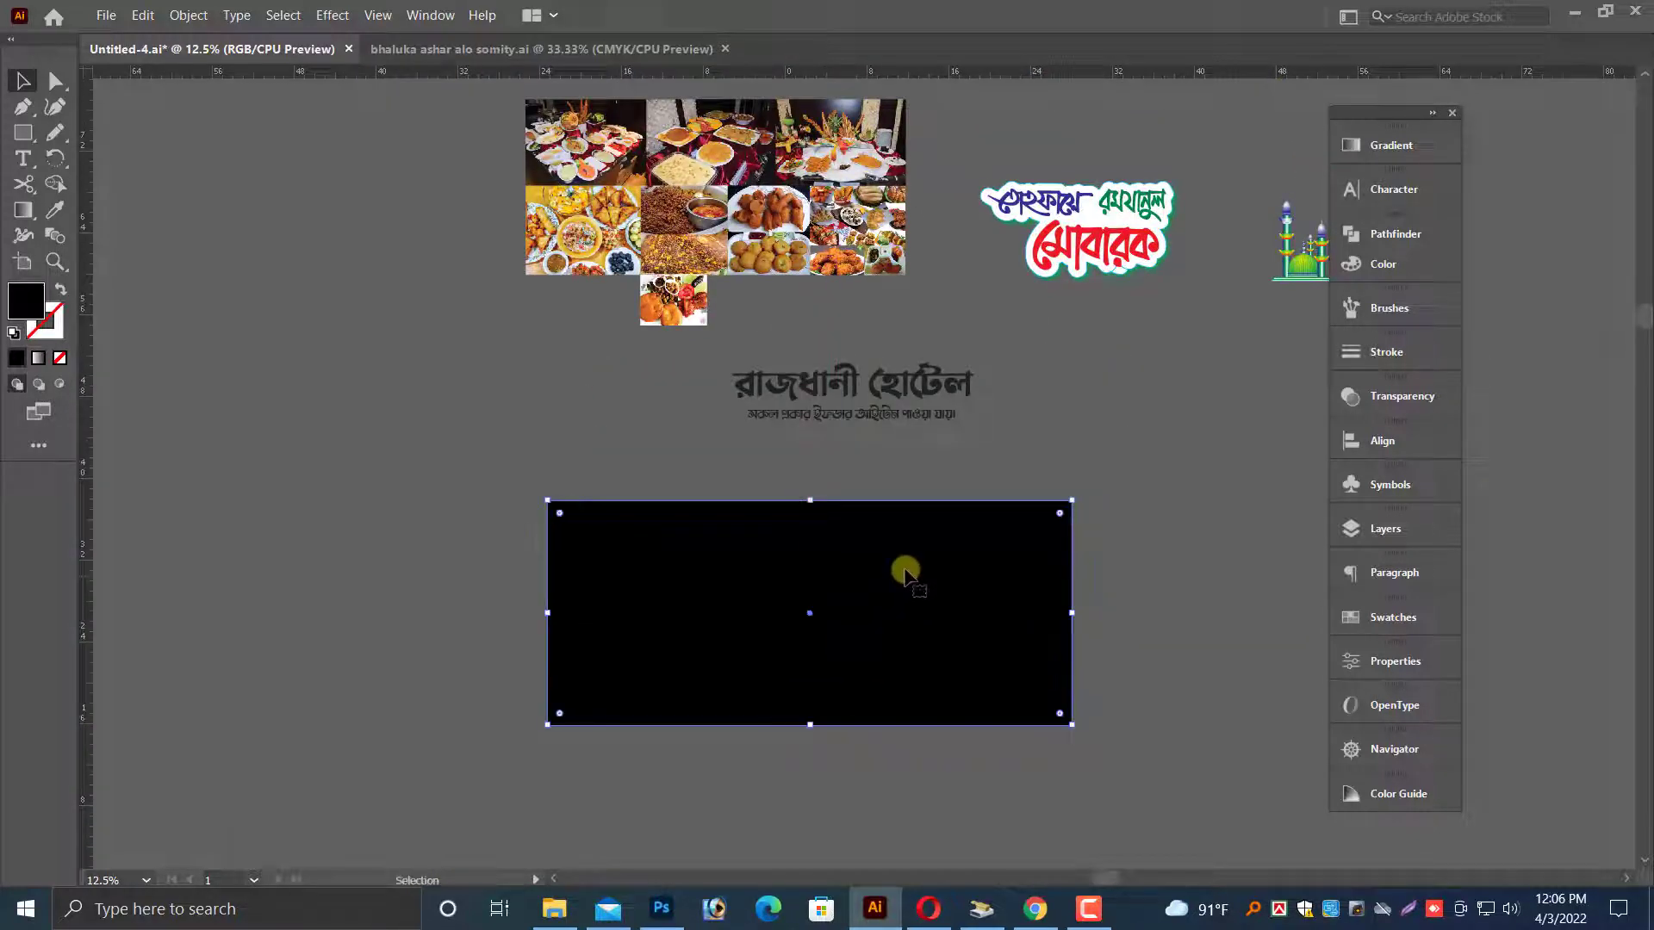
- Try to move the grouped top row of food photos onto the black rectangle
click(425, 492)
scroll(422, 311, up, 3)
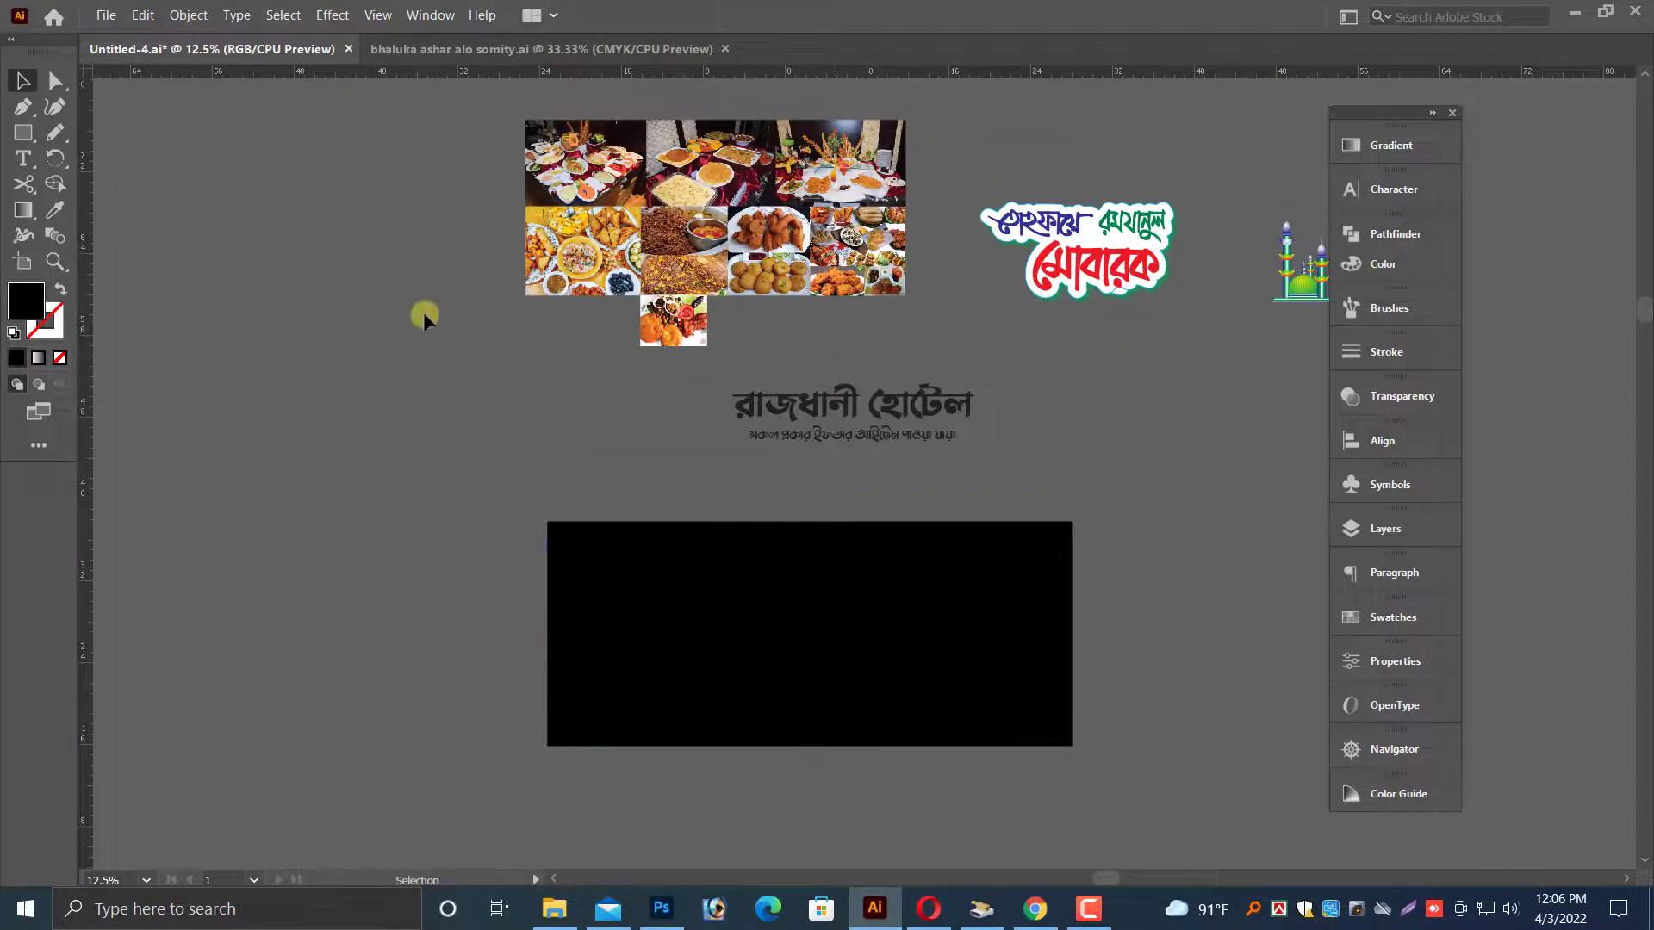
scroll(1080, 515, down, 1)
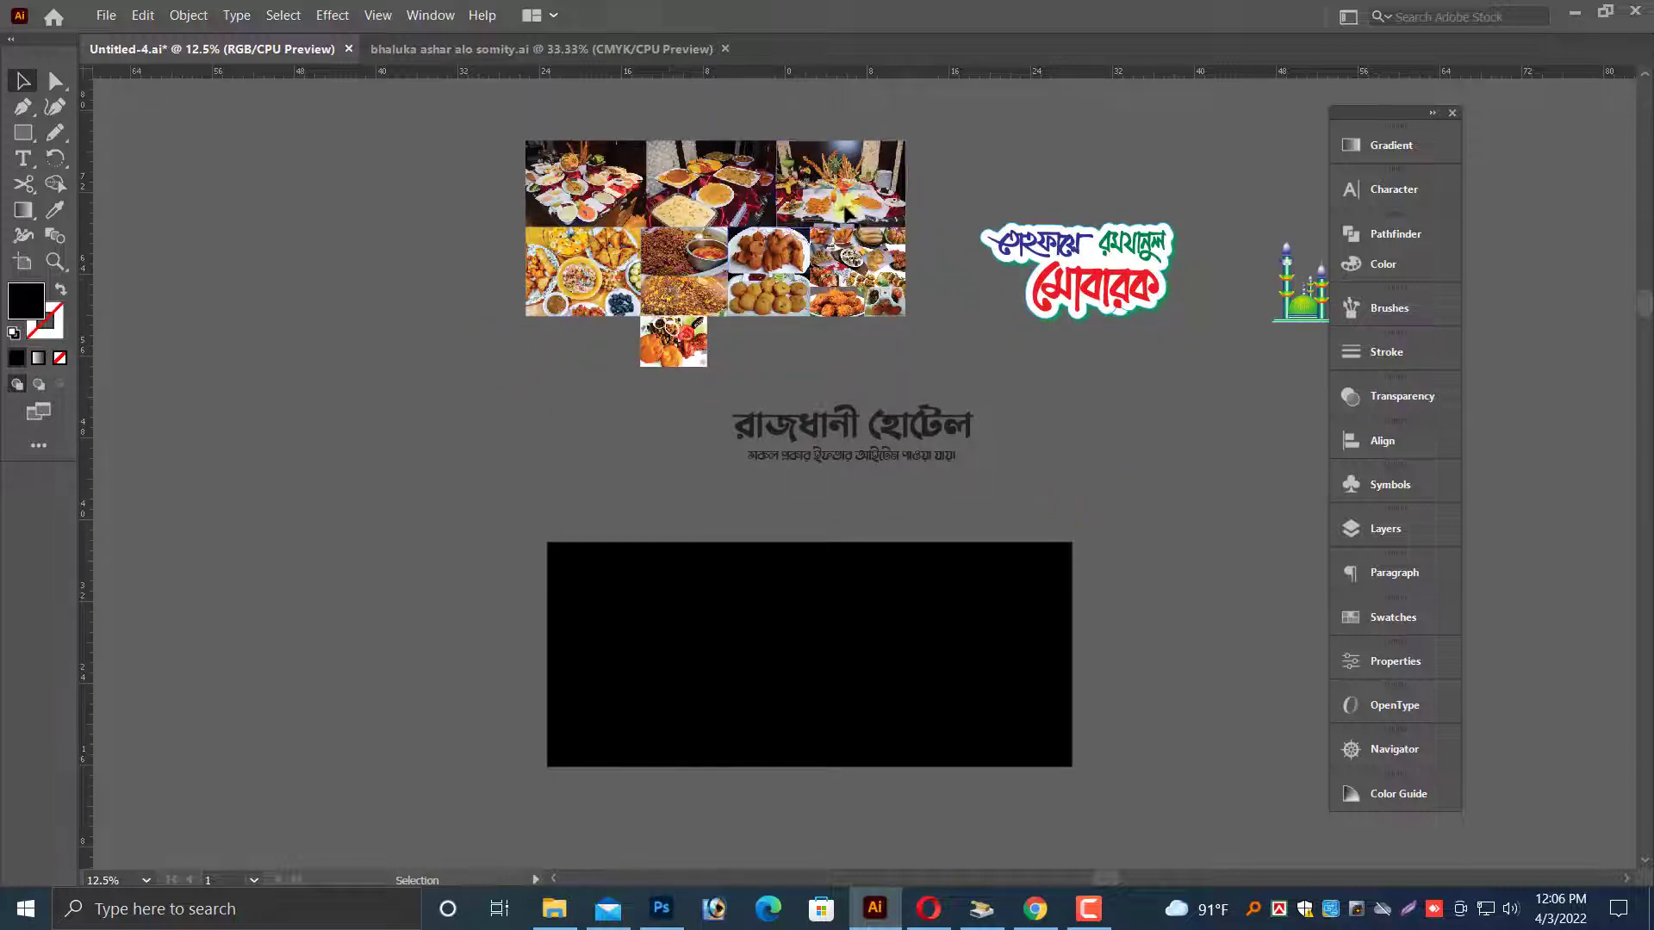
drag(700, 193, 639, 670)
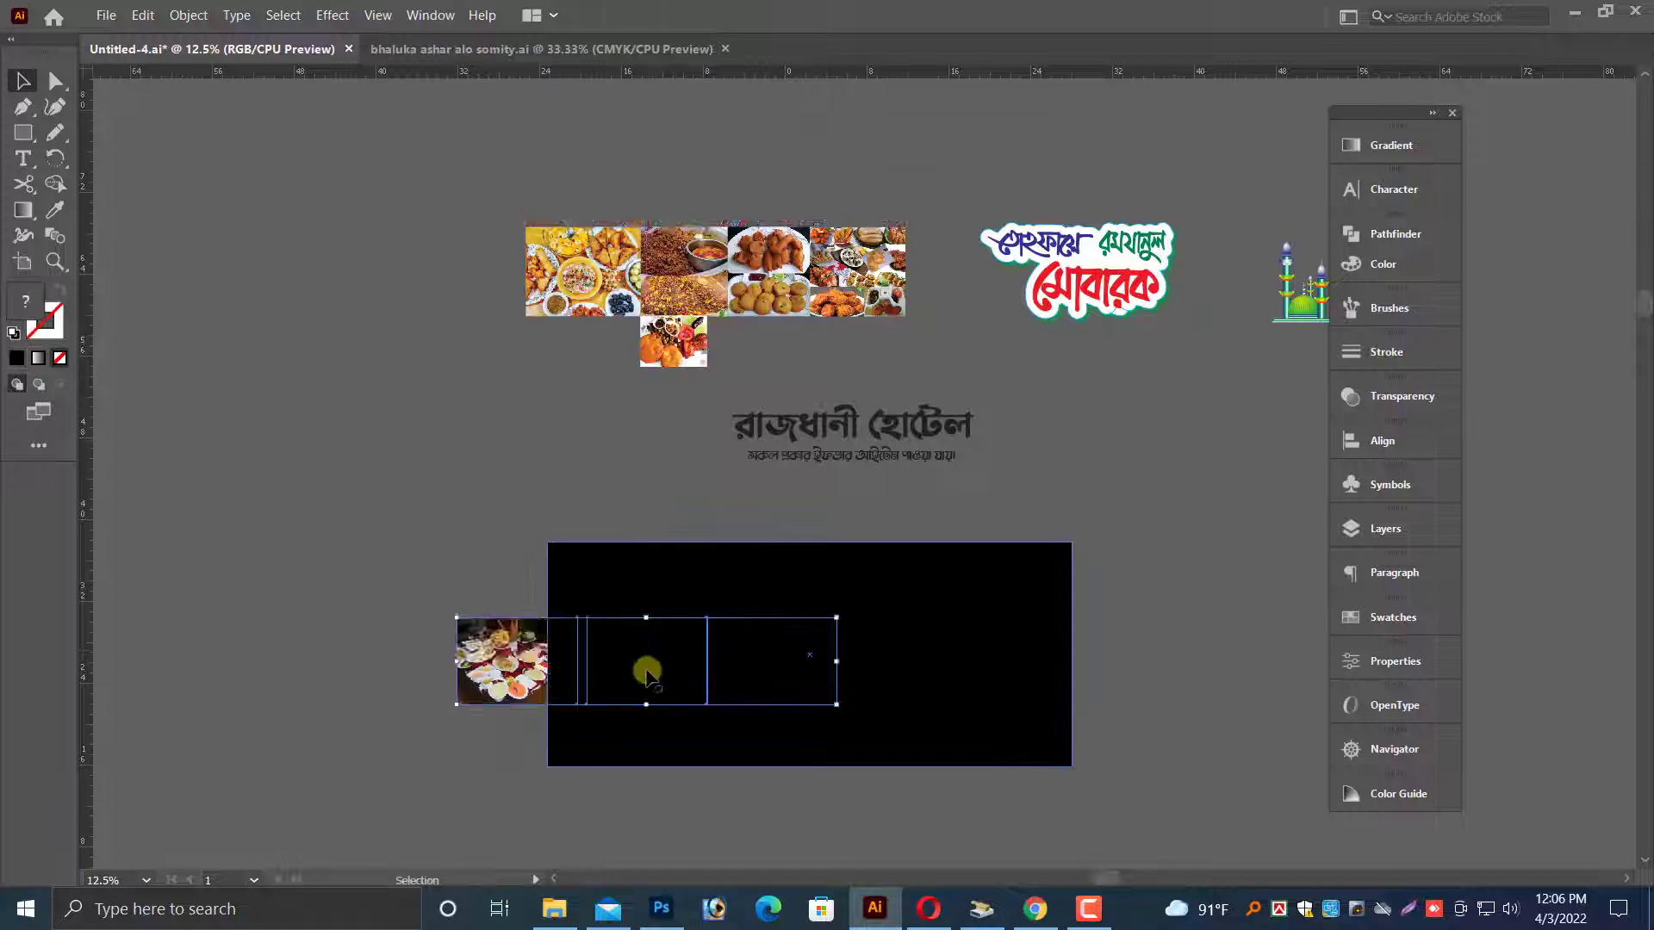
key(ctrl+z)
- Ungroup the top row of food photos and move the middle photo to the rectangle's left end, in front
right_click(703, 205)
click(534, 406)
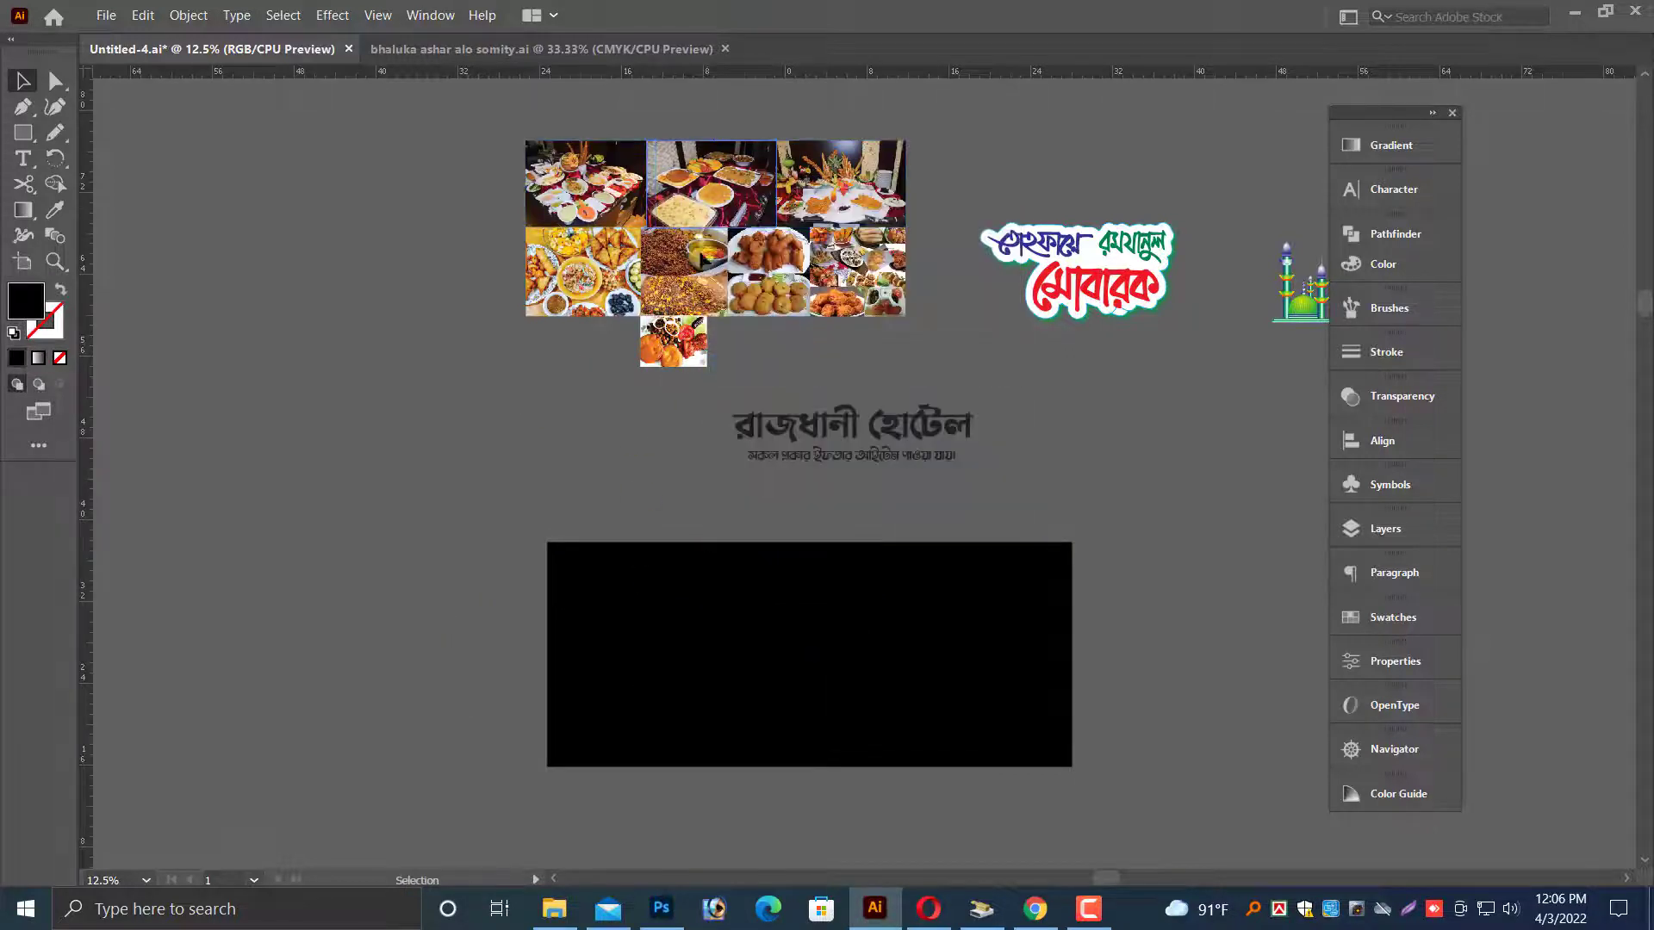
drag(671, 201, 583, 613)
key(ctrl+shift+bracketright)
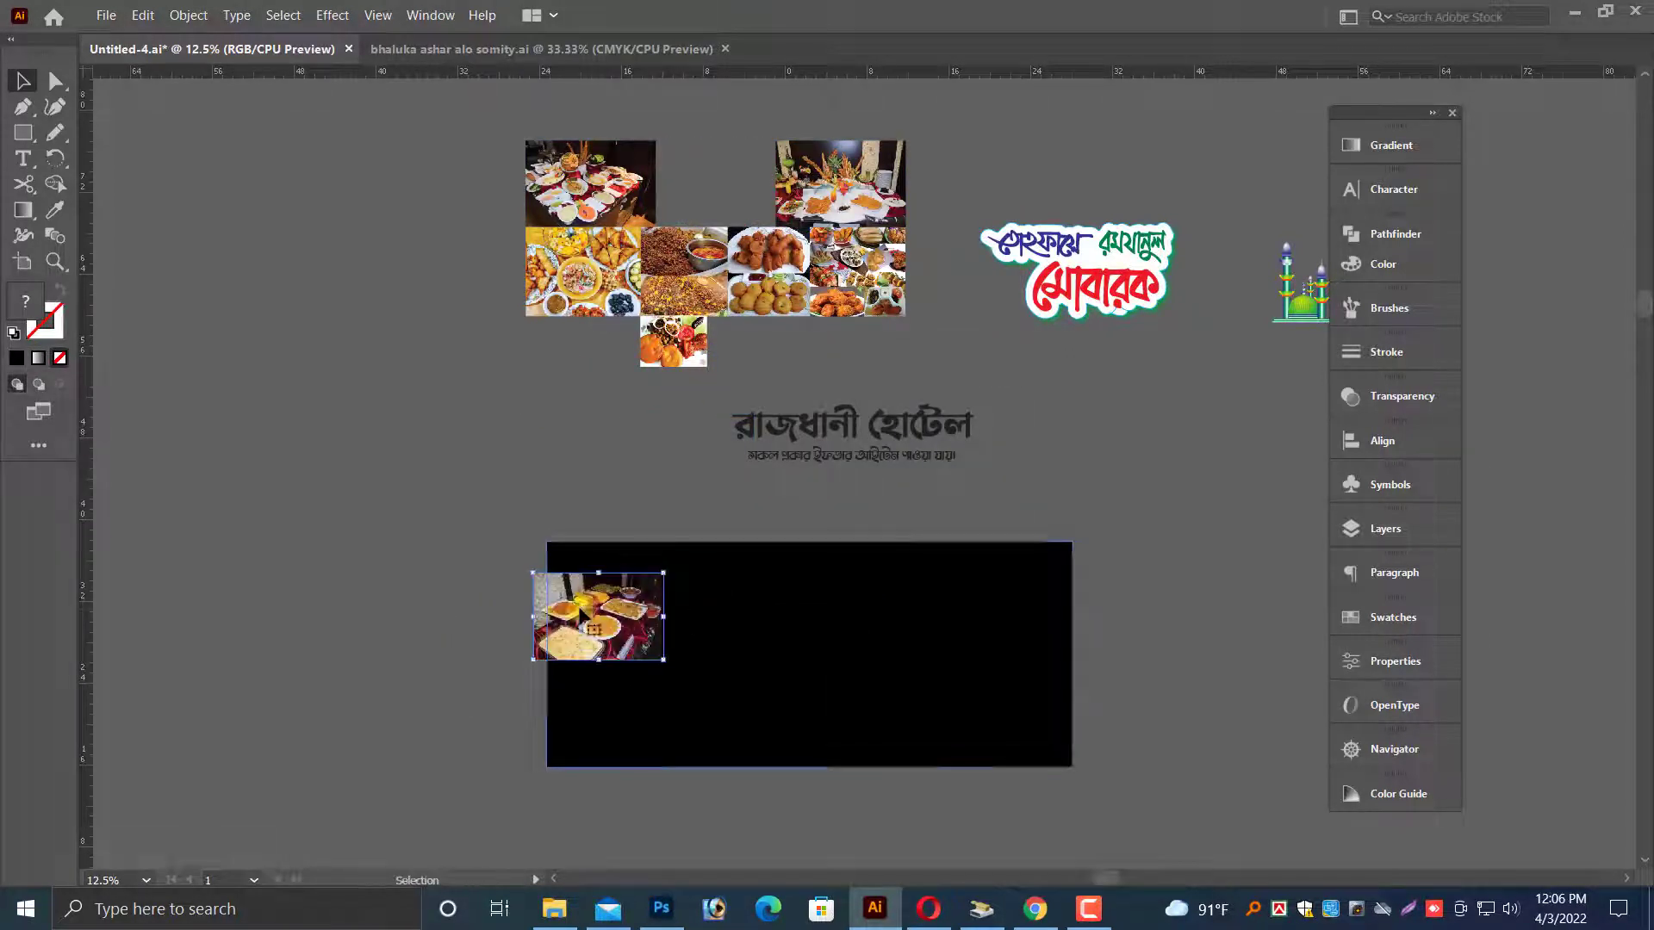
- Fill the large black rectangle with white
click(772, 641)
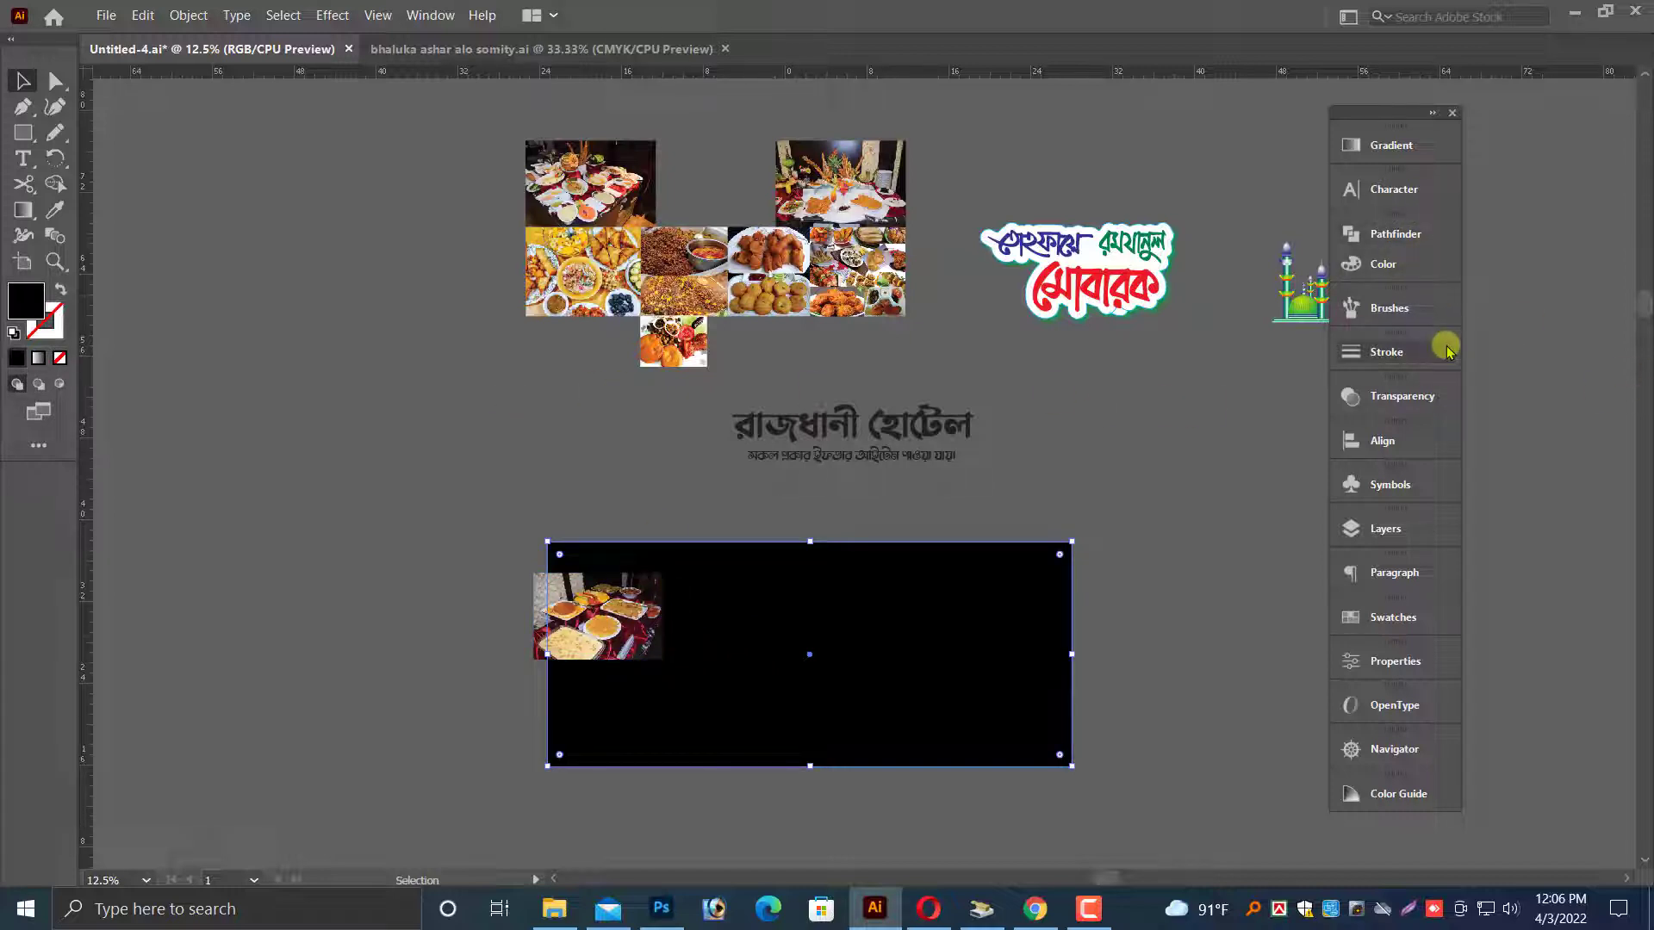
click(1383, 264)
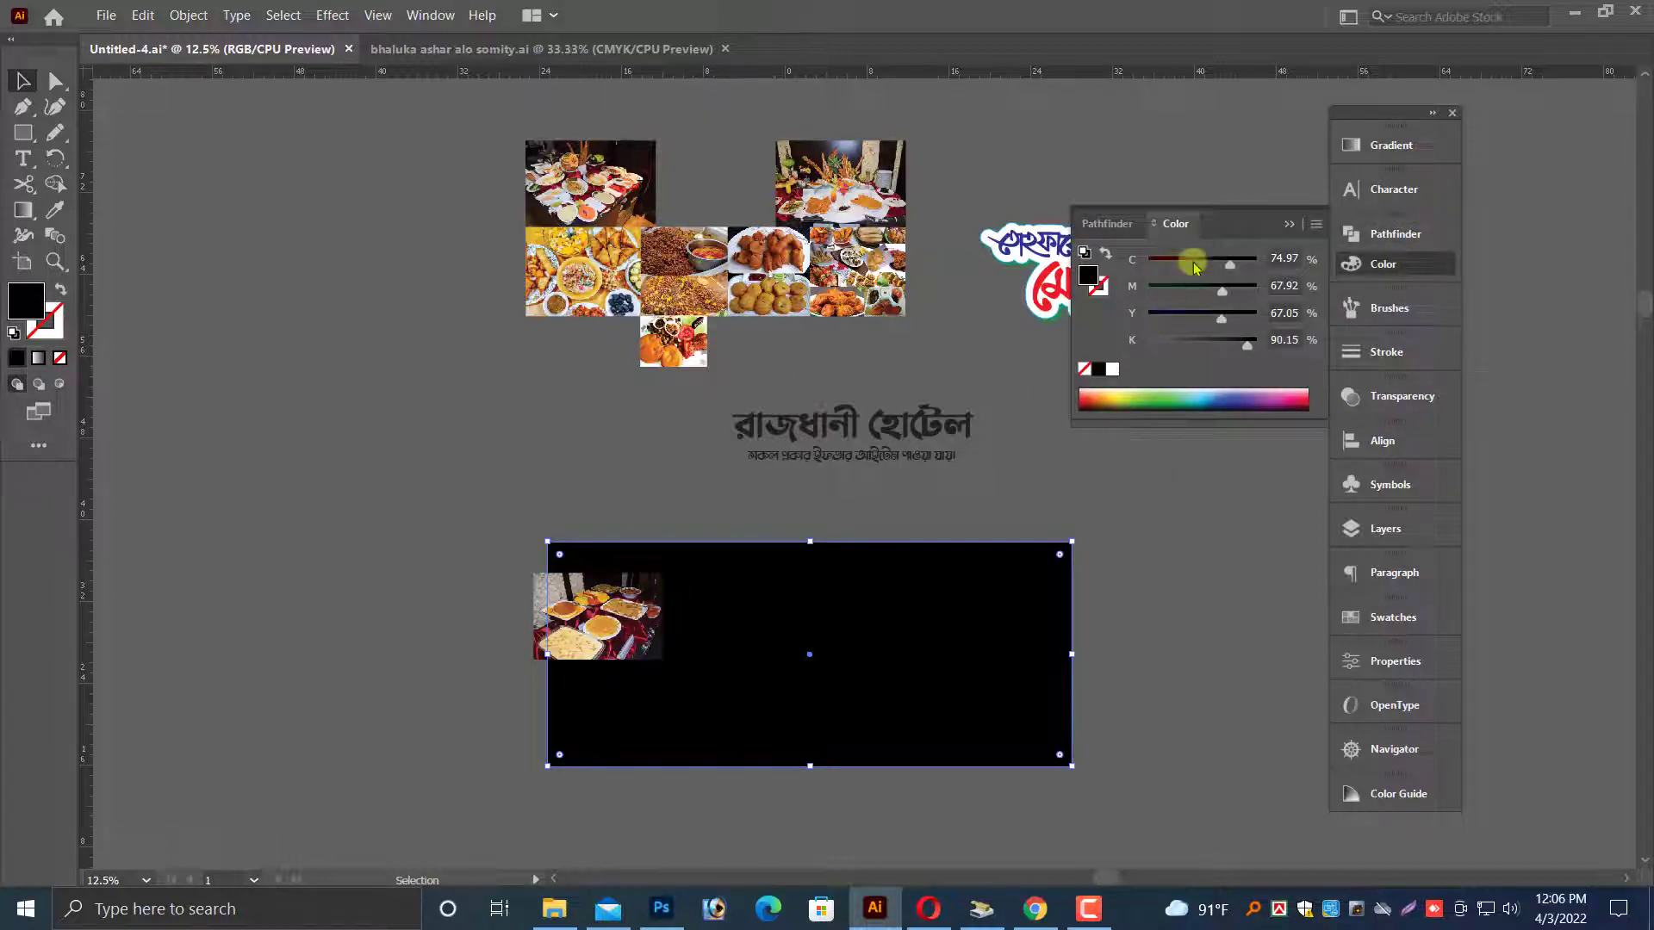
click(1110, 370)
click(1289, 226)
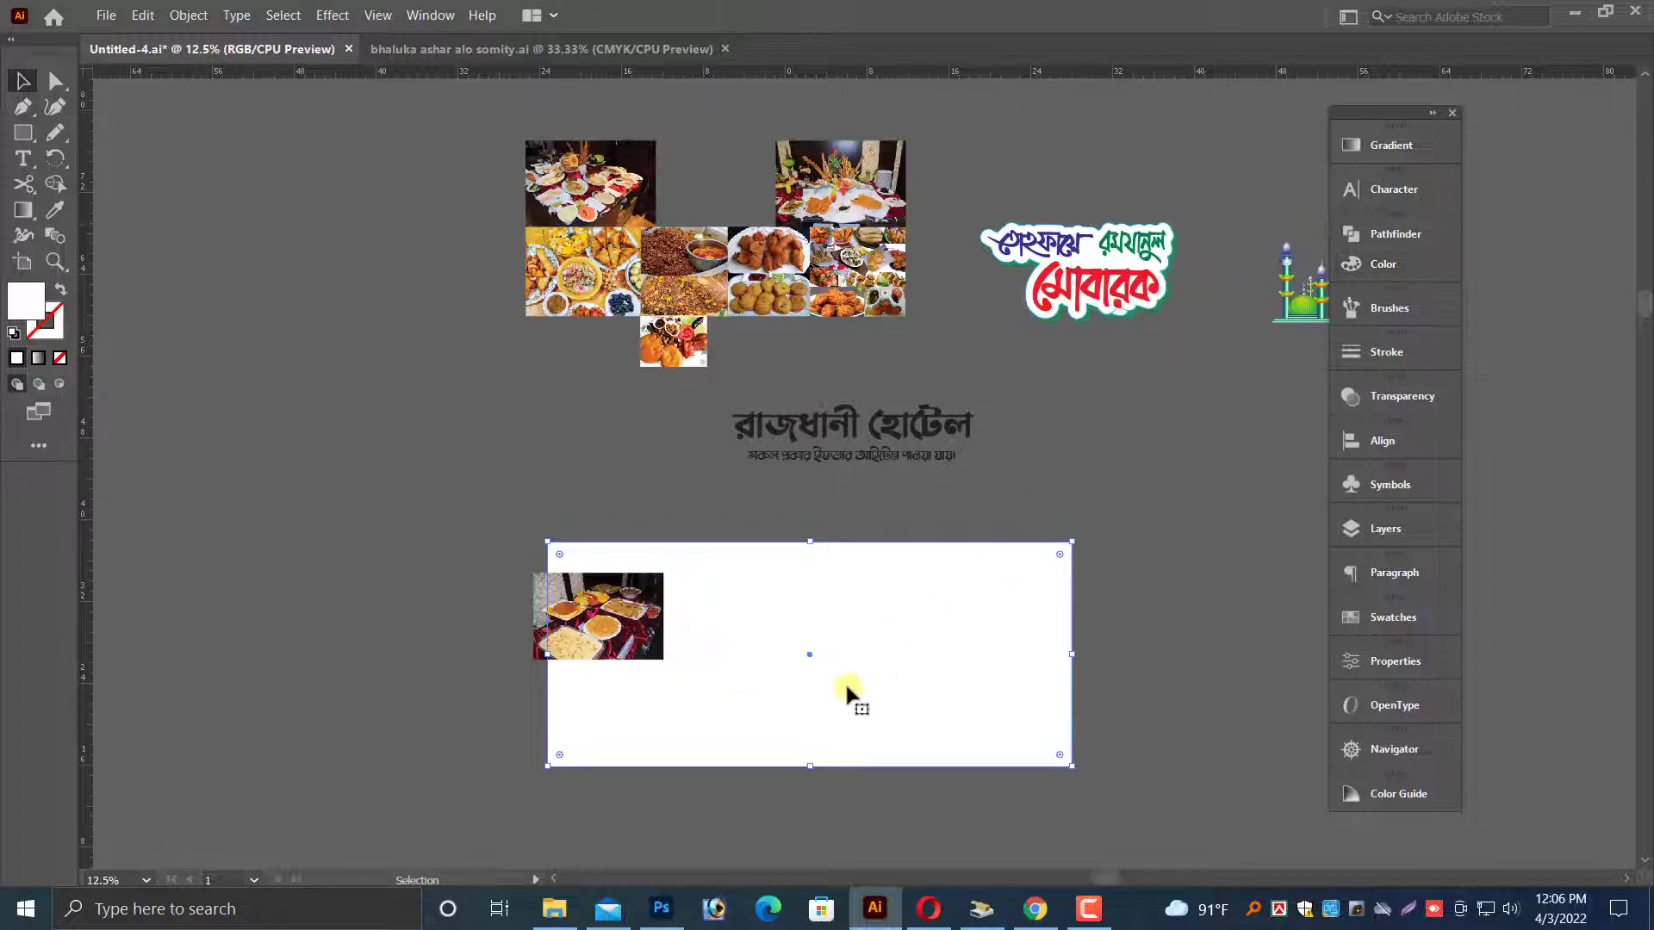
- Lock the white background rectangle
drag(1399, 761, 1388, 761)
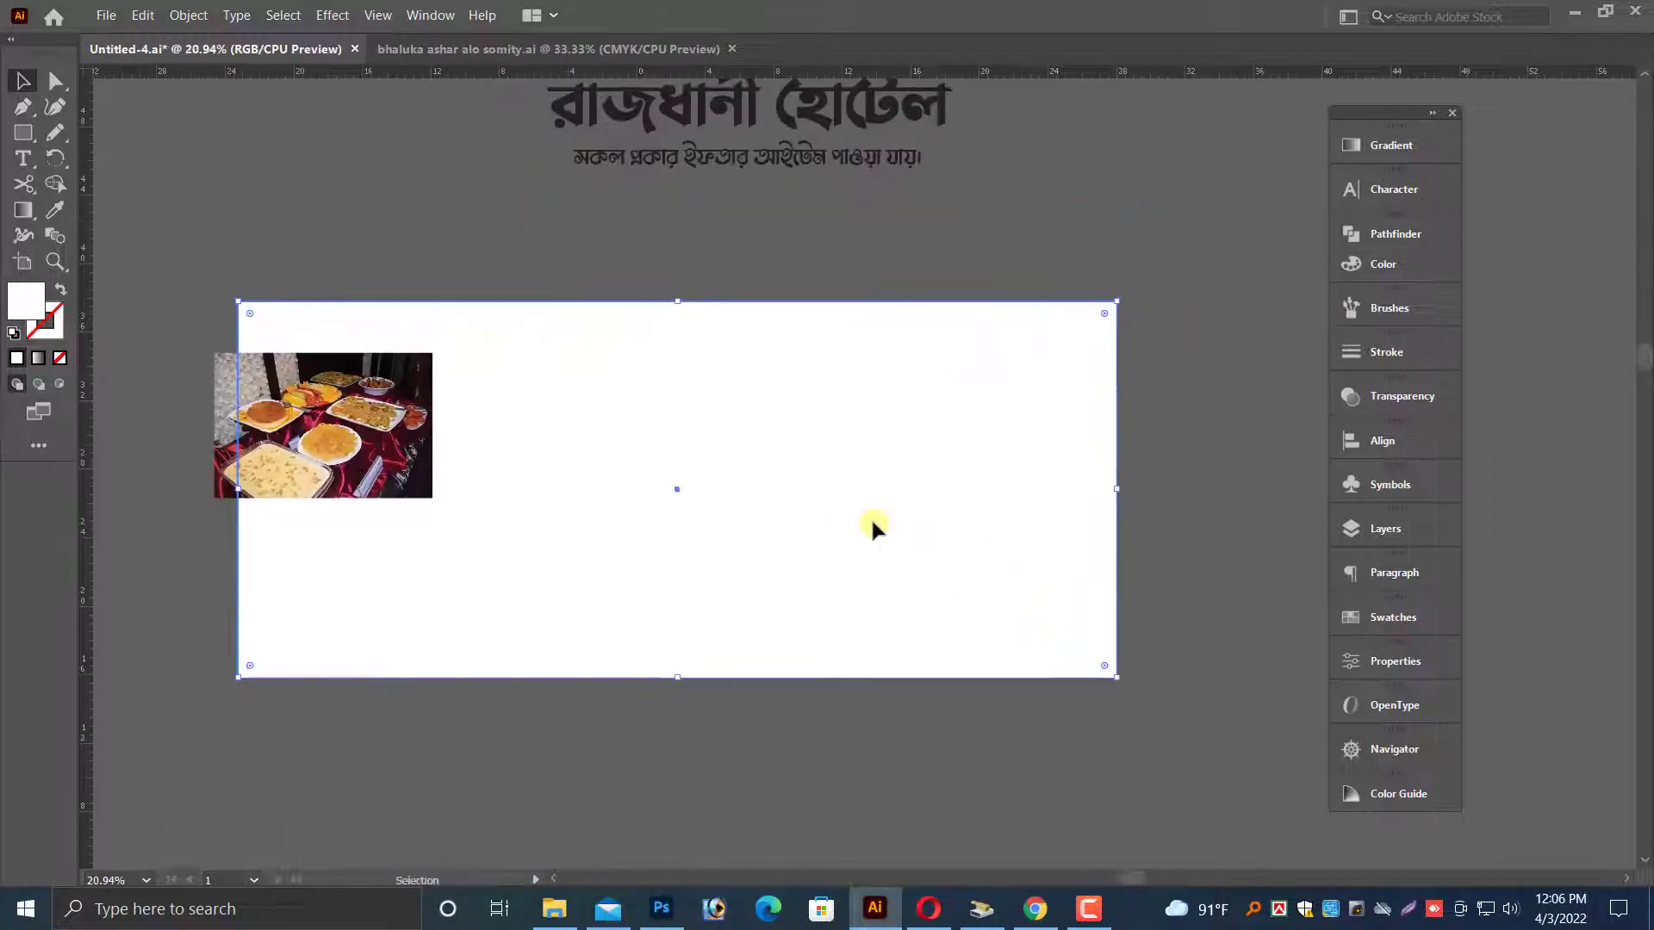
click(188, 15)
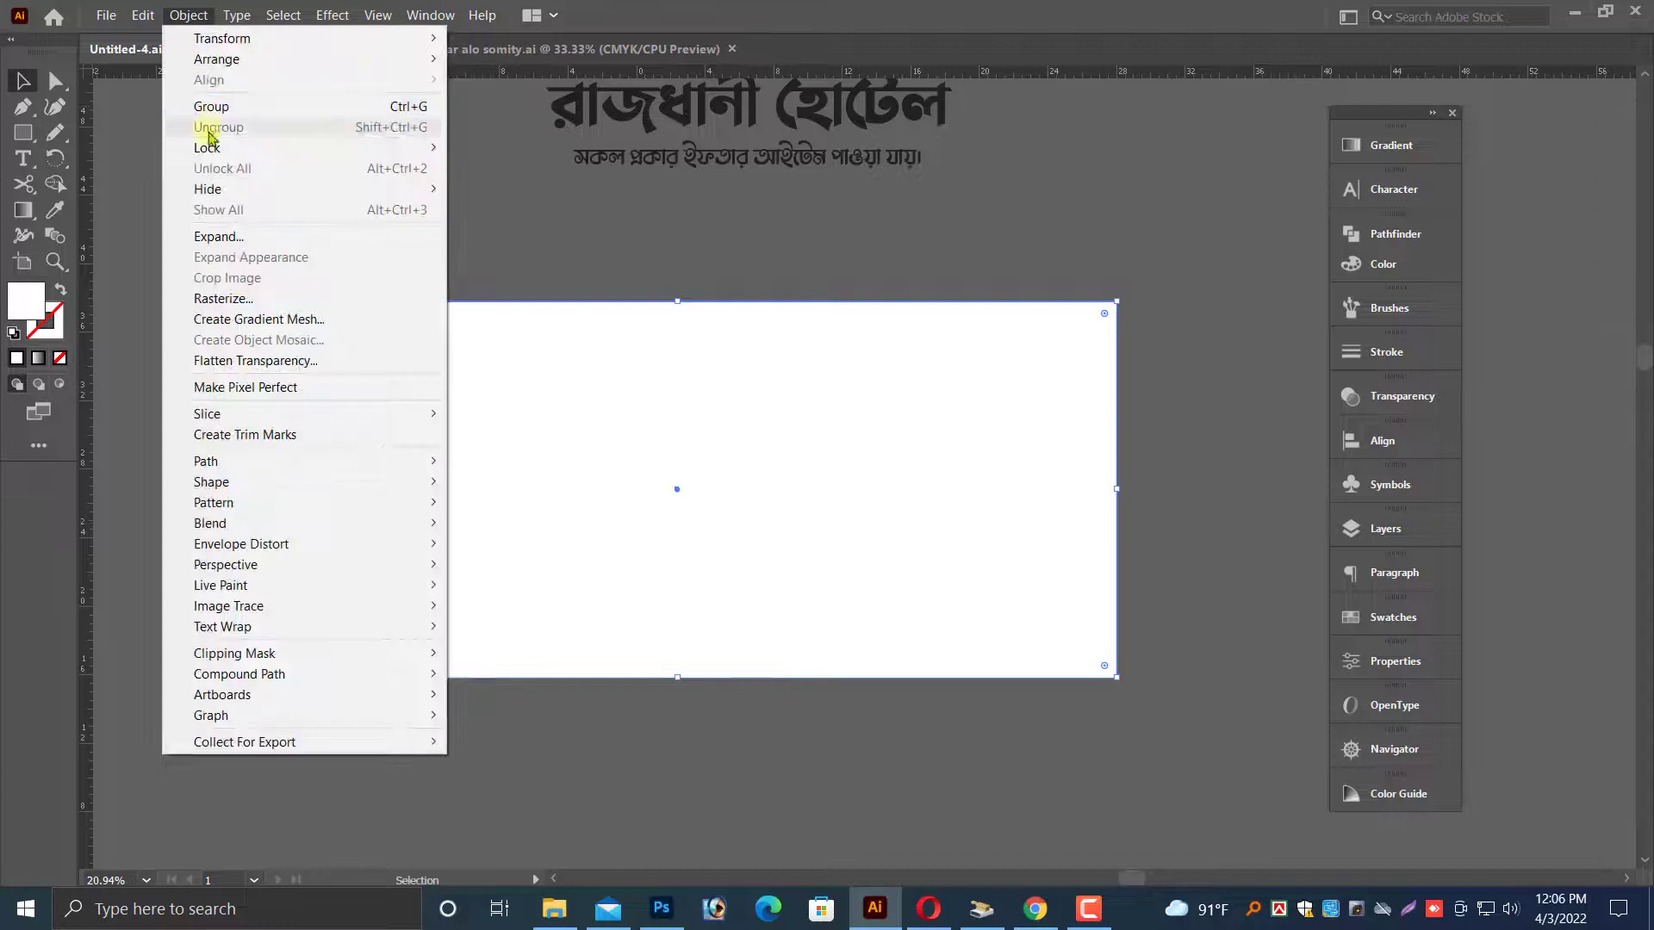
mouse_move(377, 148)
click(497, 150)
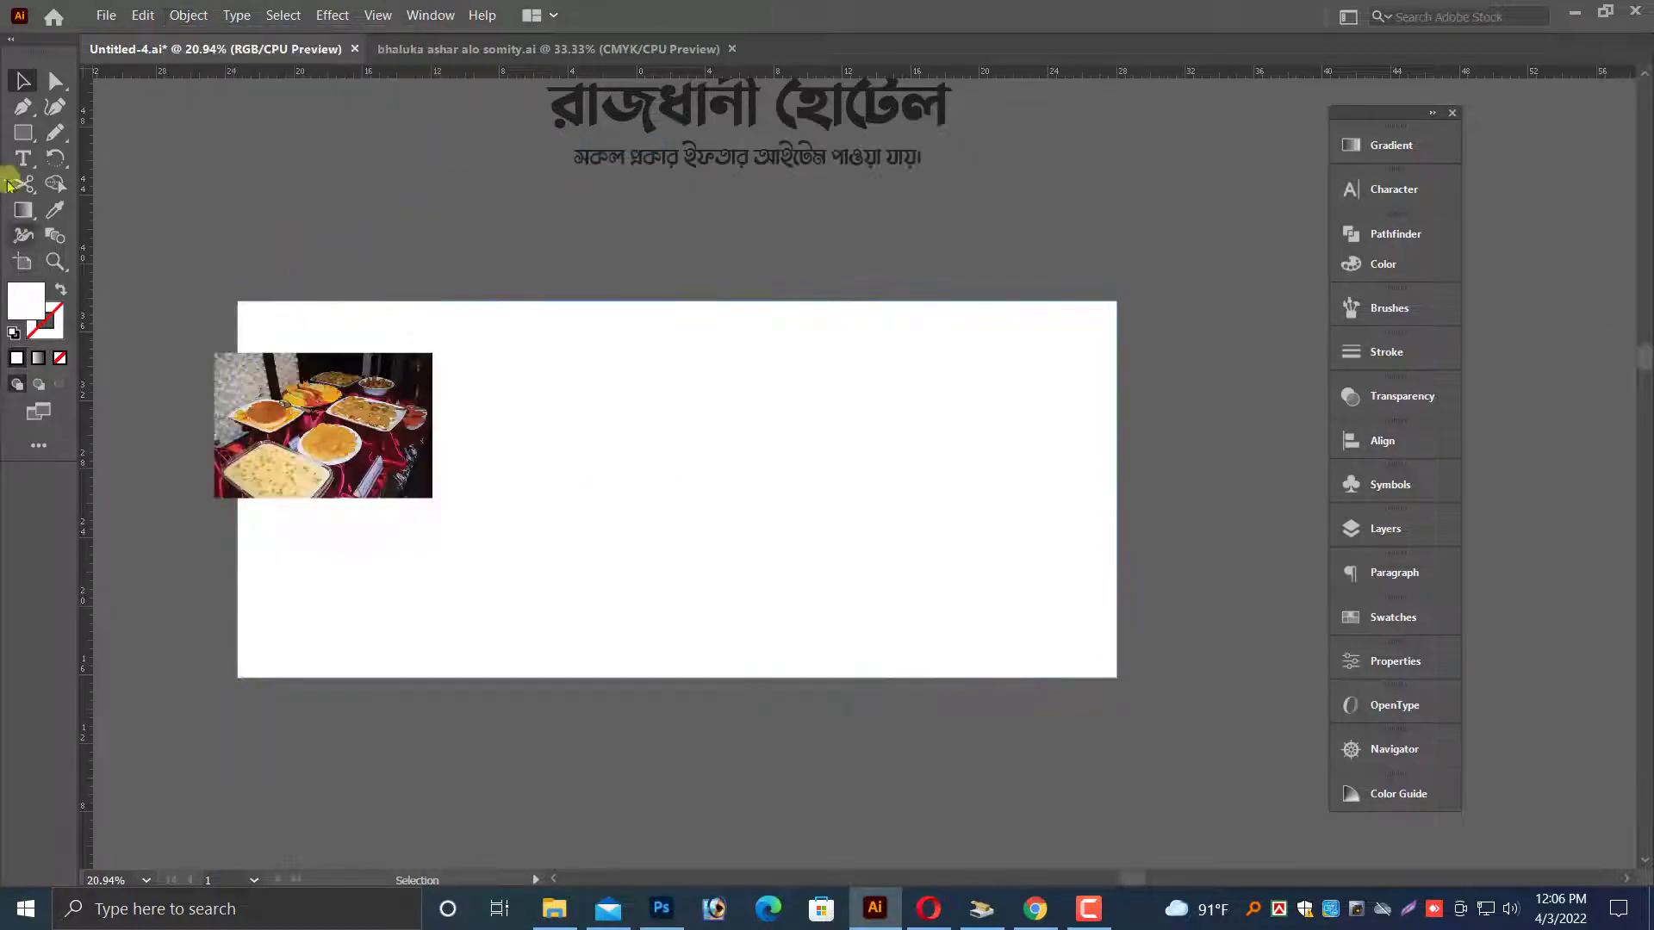
- Draw a square in the middle of the white rectangle and fill it with teal from cyan and yellow
drag(23, 137, 74, 129)
drag(680, 449, 822, 496)
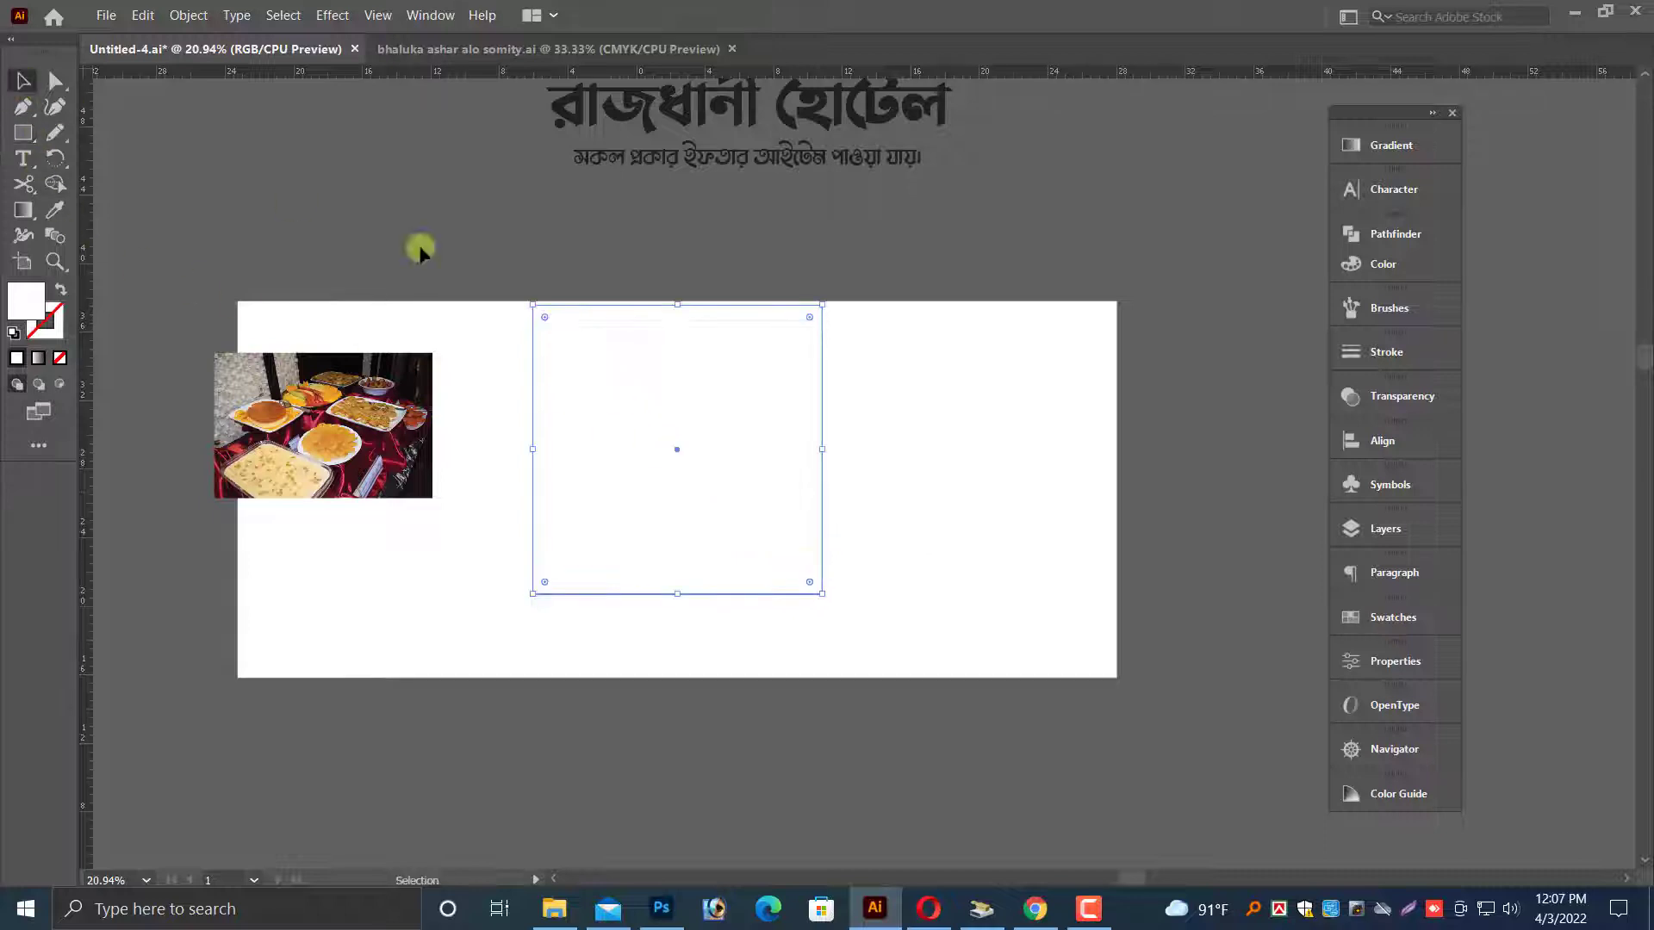
click(1400, 265)
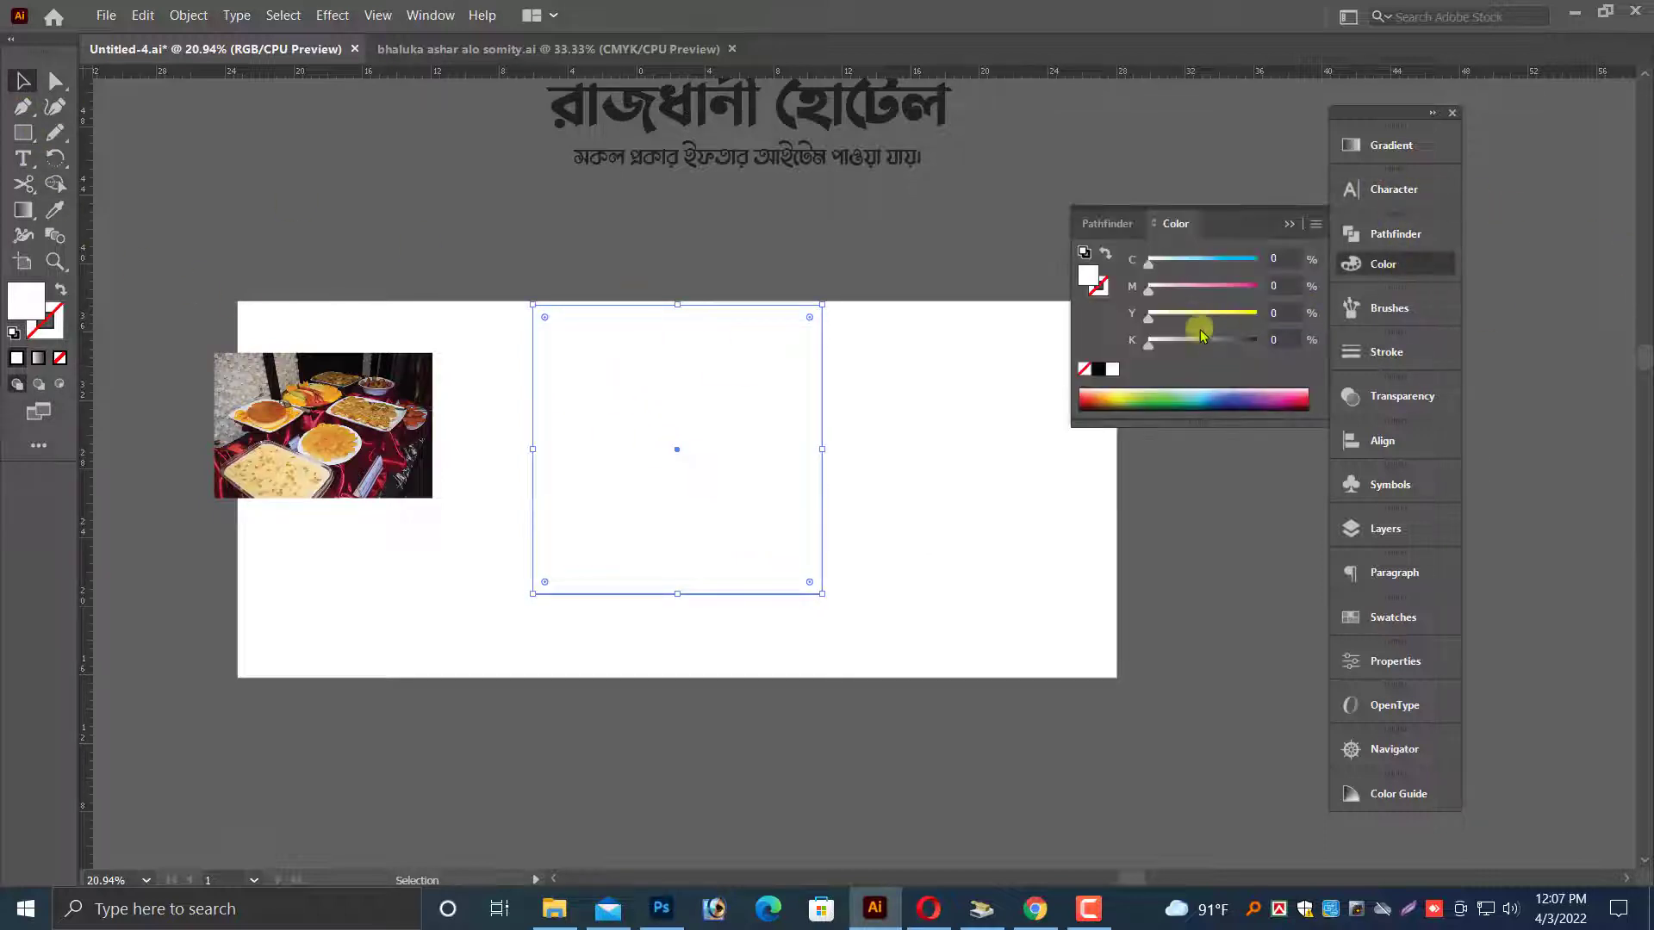
click(1192, 315)
click(1218, 262)
click(1289, 224)
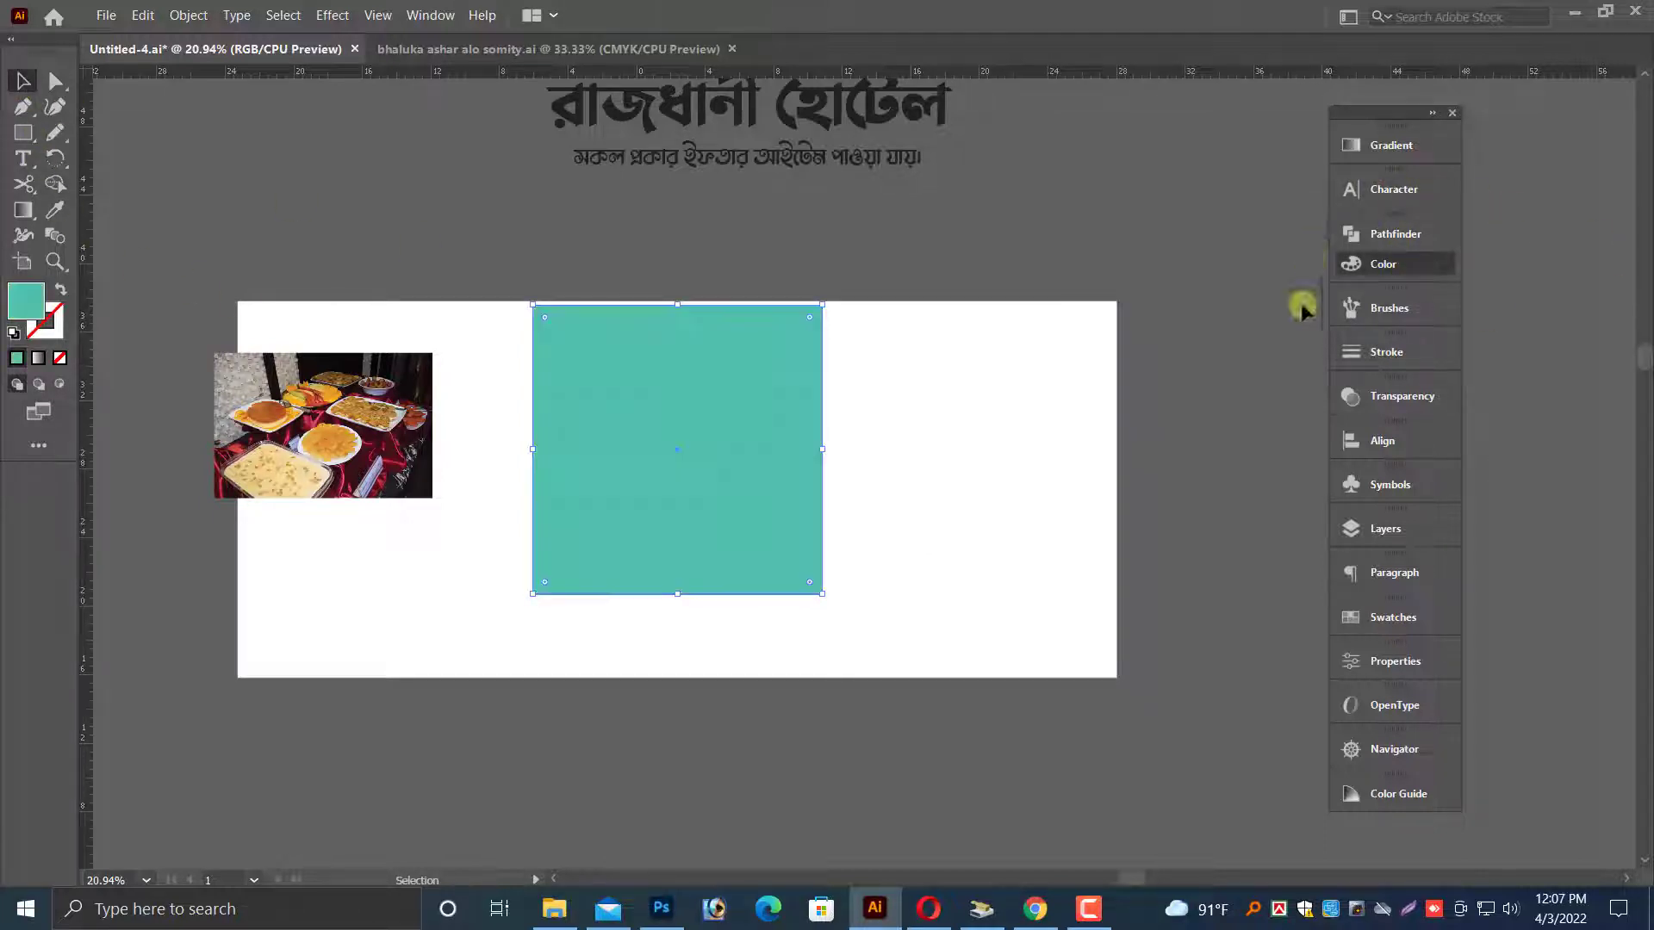
- Rotate the teal square 45° into a diamond and centre it on the white rectangle's left edge
key(space)
drag(871, 445, 999, 427)
drag(658, 276, 602, 474)
drag(771, 462, 489, 594)
drag(369, 577, 379, 498)
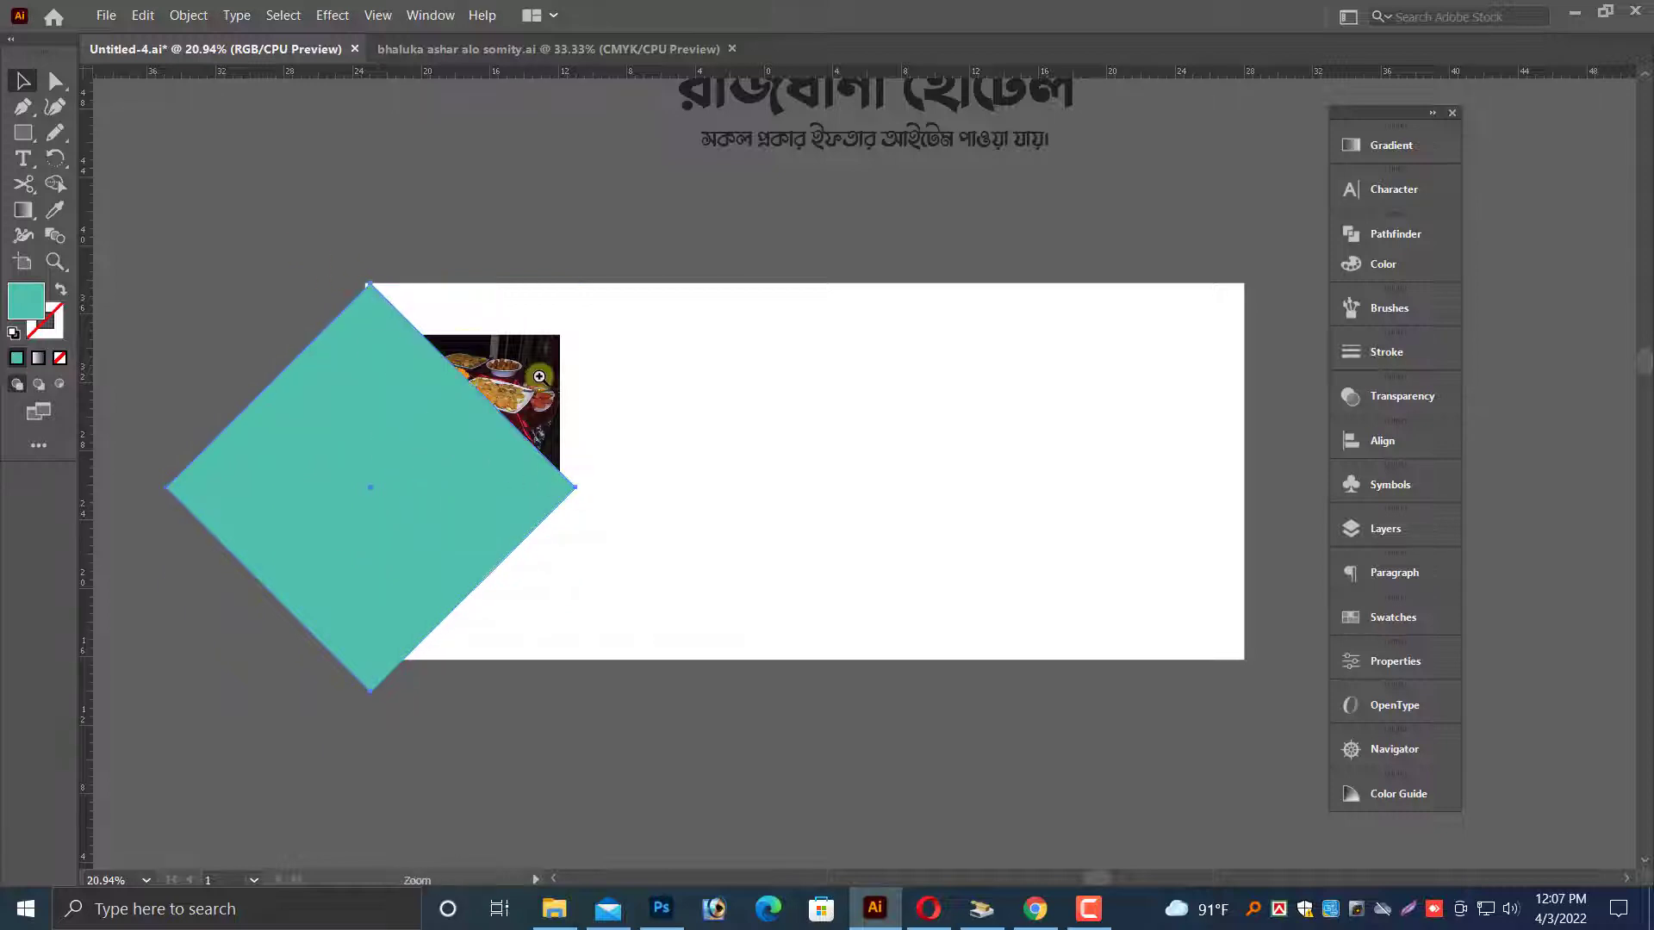
- Scale the teal diamond down so its upper and lower tips meet the white rectangle's left corners
drag(536, 373, 276, 241)
drag(629, 526, 613, 510)
key(ctrl+minus)
key(ctrl+minus)
key(ctrl+minus)
key(ctrl+minus)
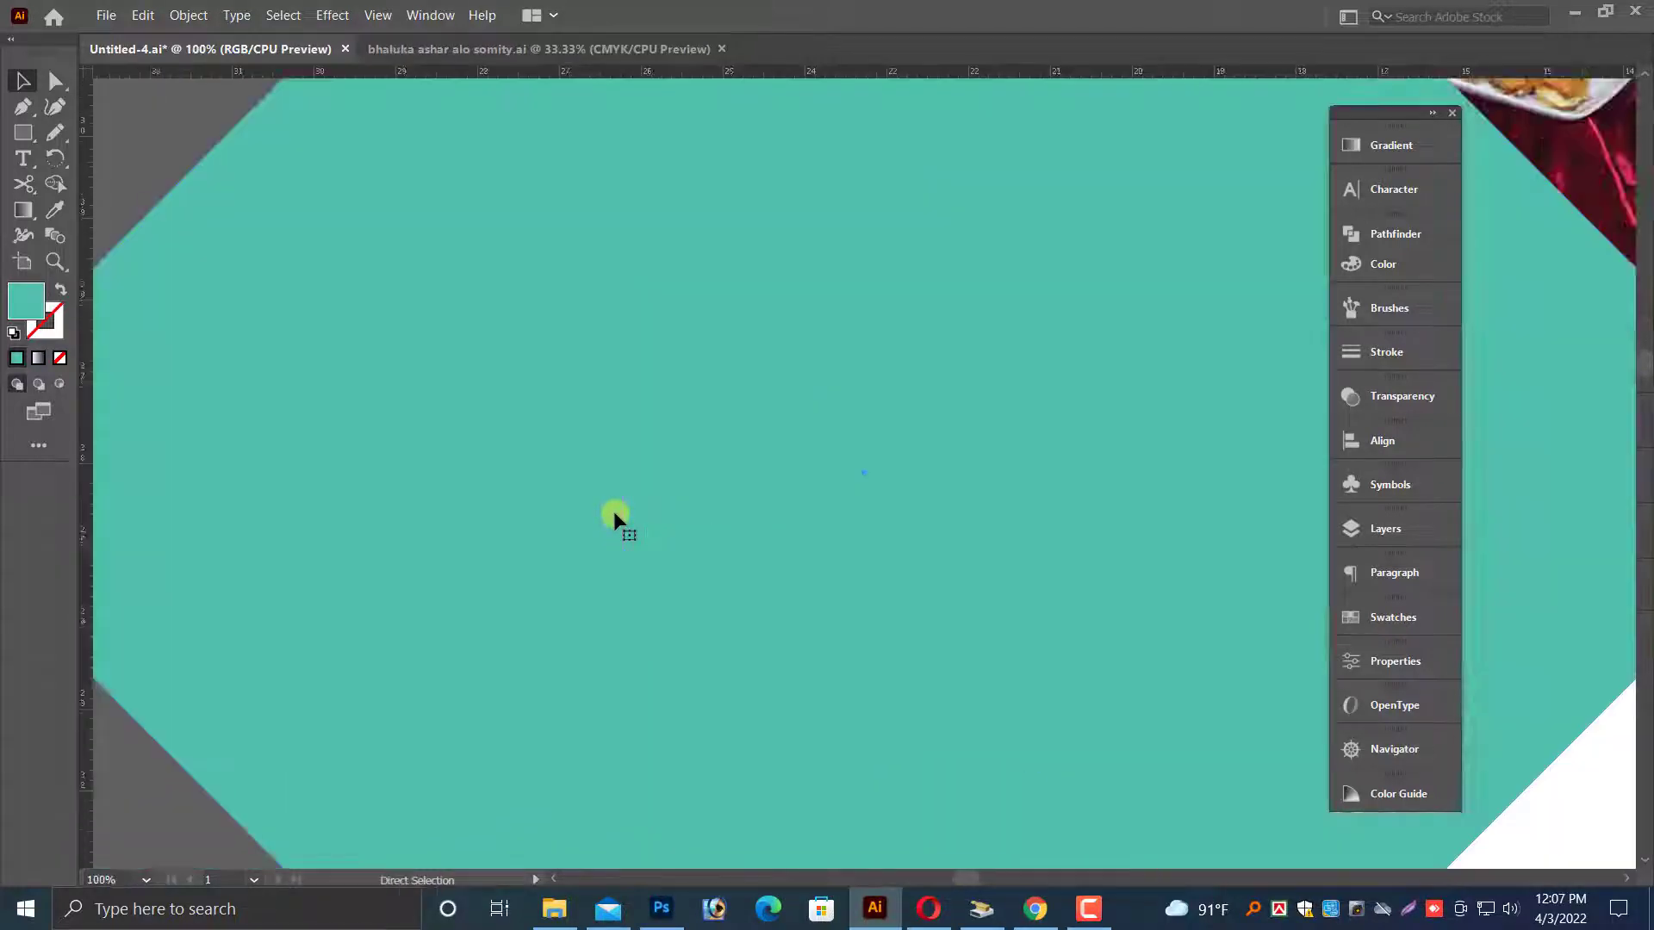
key(ctrl+minus)
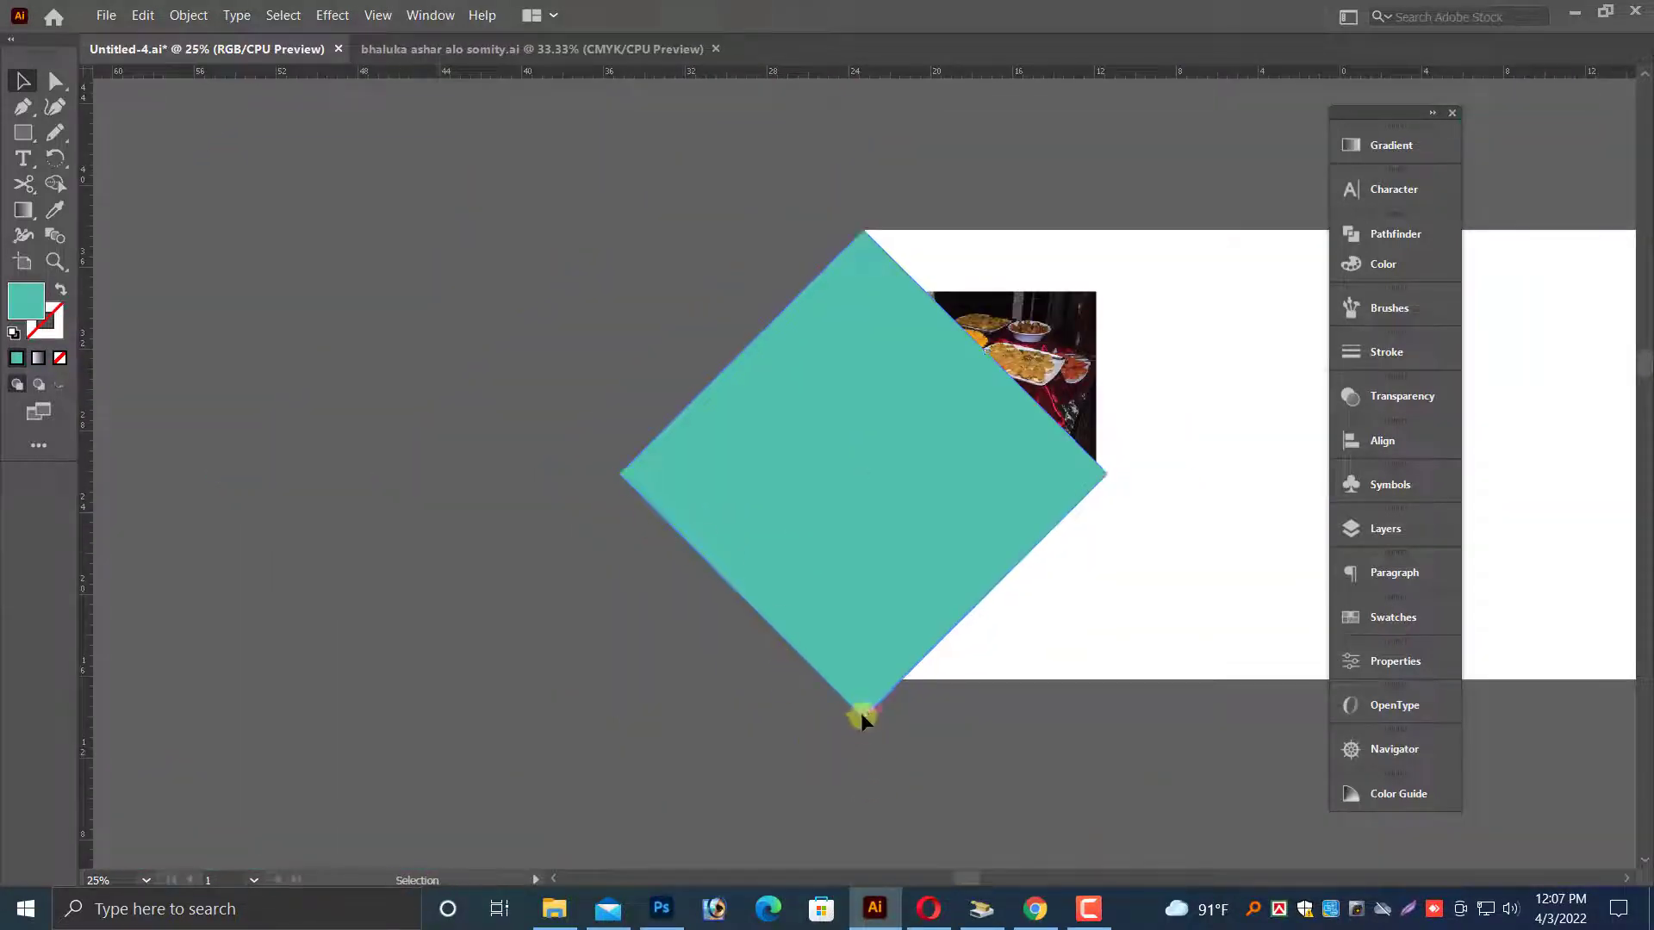
click(864, 714)
drag(864, 715, 868, 684)
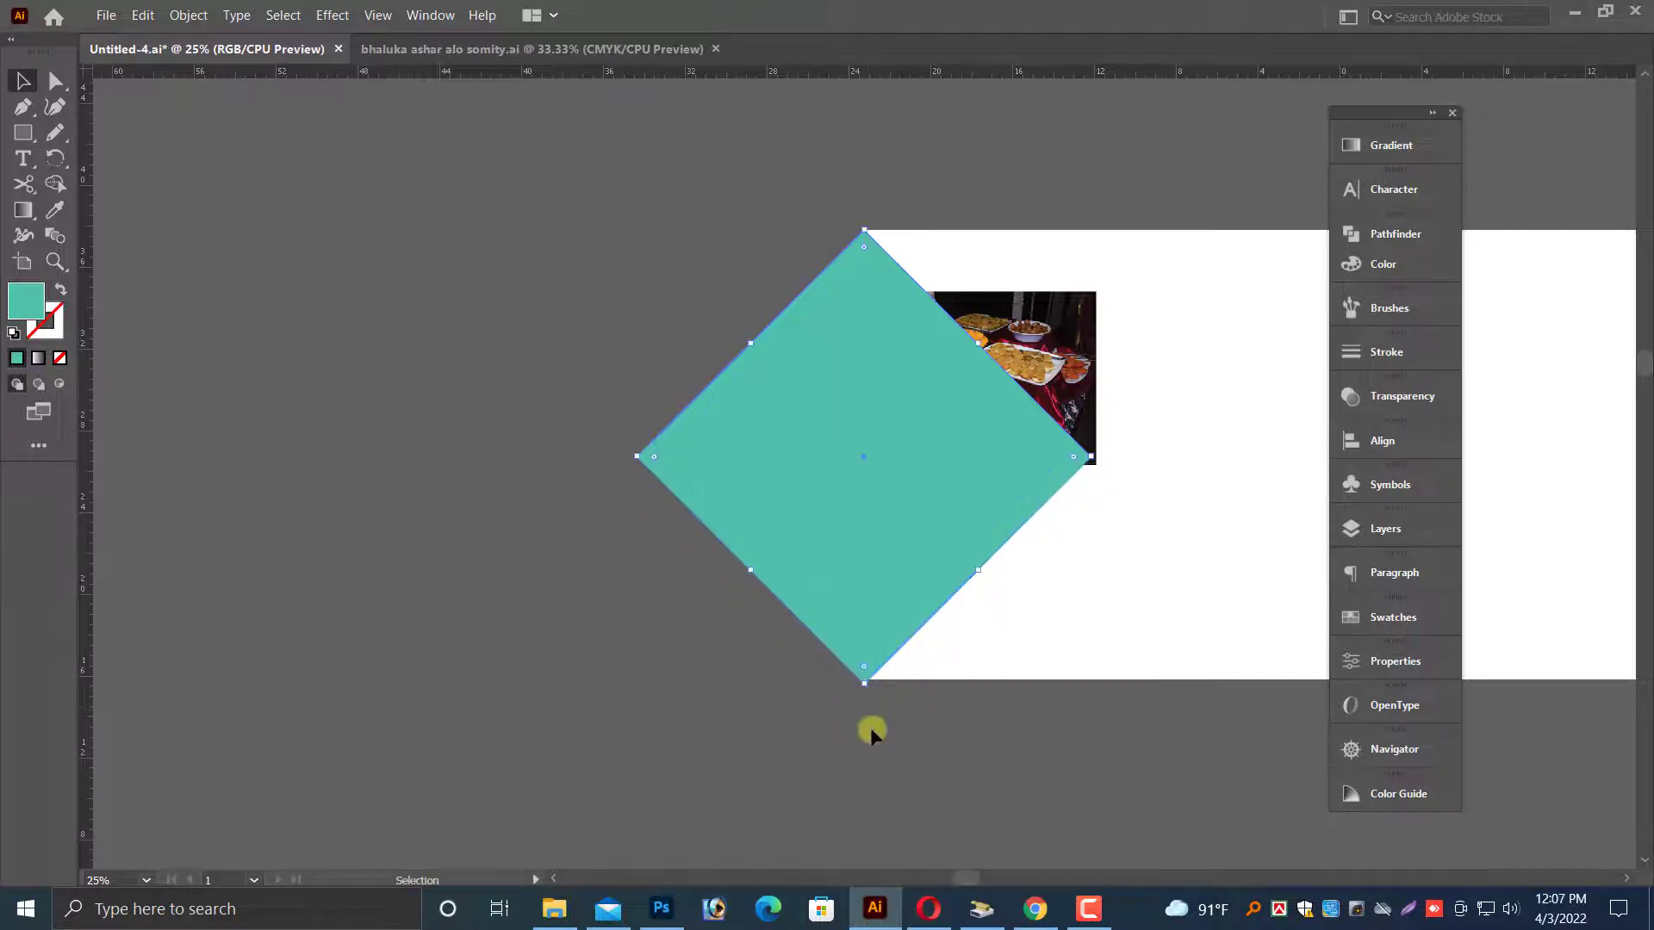
click(861, 718)
scroll(741, 720, right, 2)
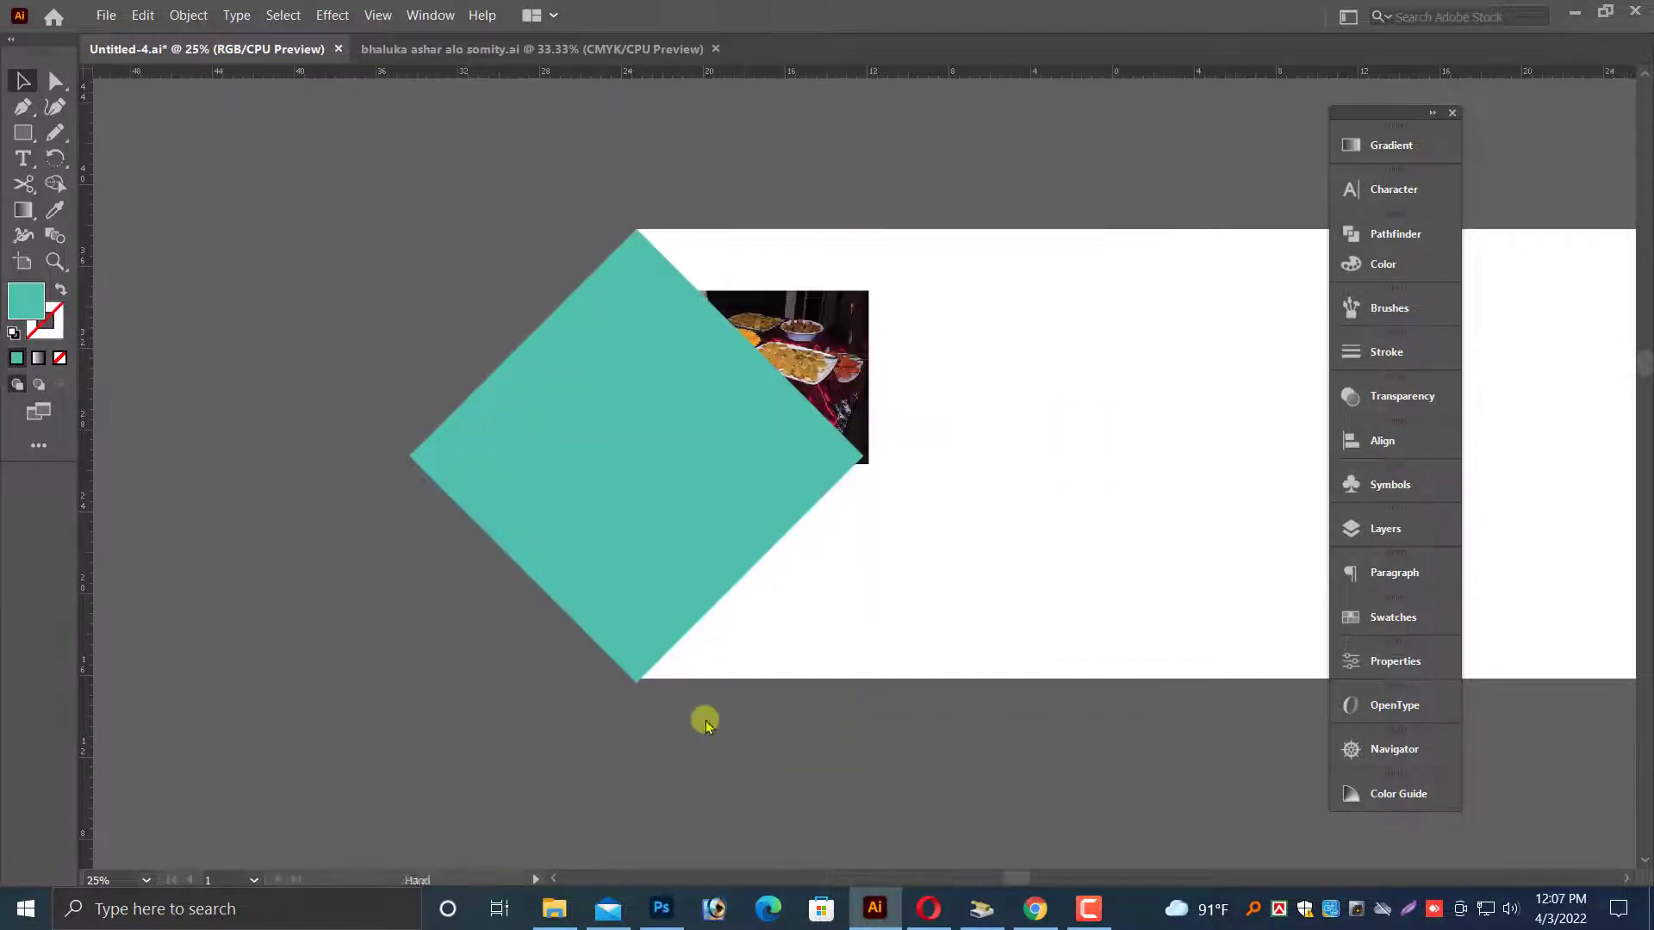
- Bring the food photo in front of the teal diamond
click(797, 356)
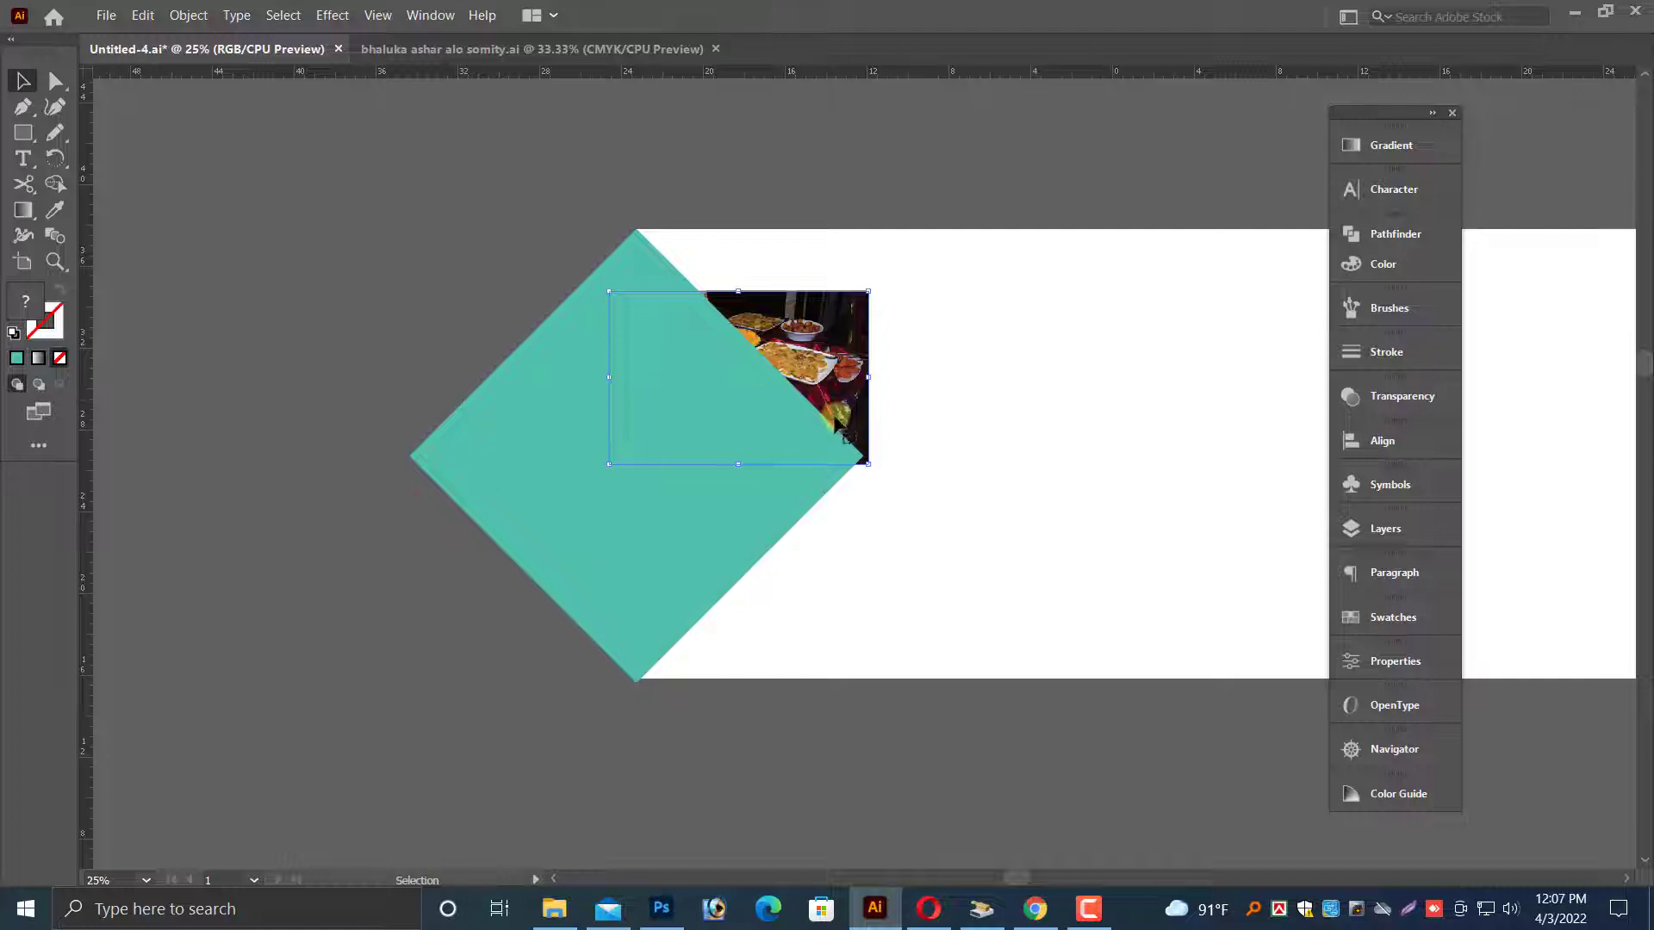
scroll(861, 517, right, 2)
click(676, 658)
scroll(573, 405, up, 1)
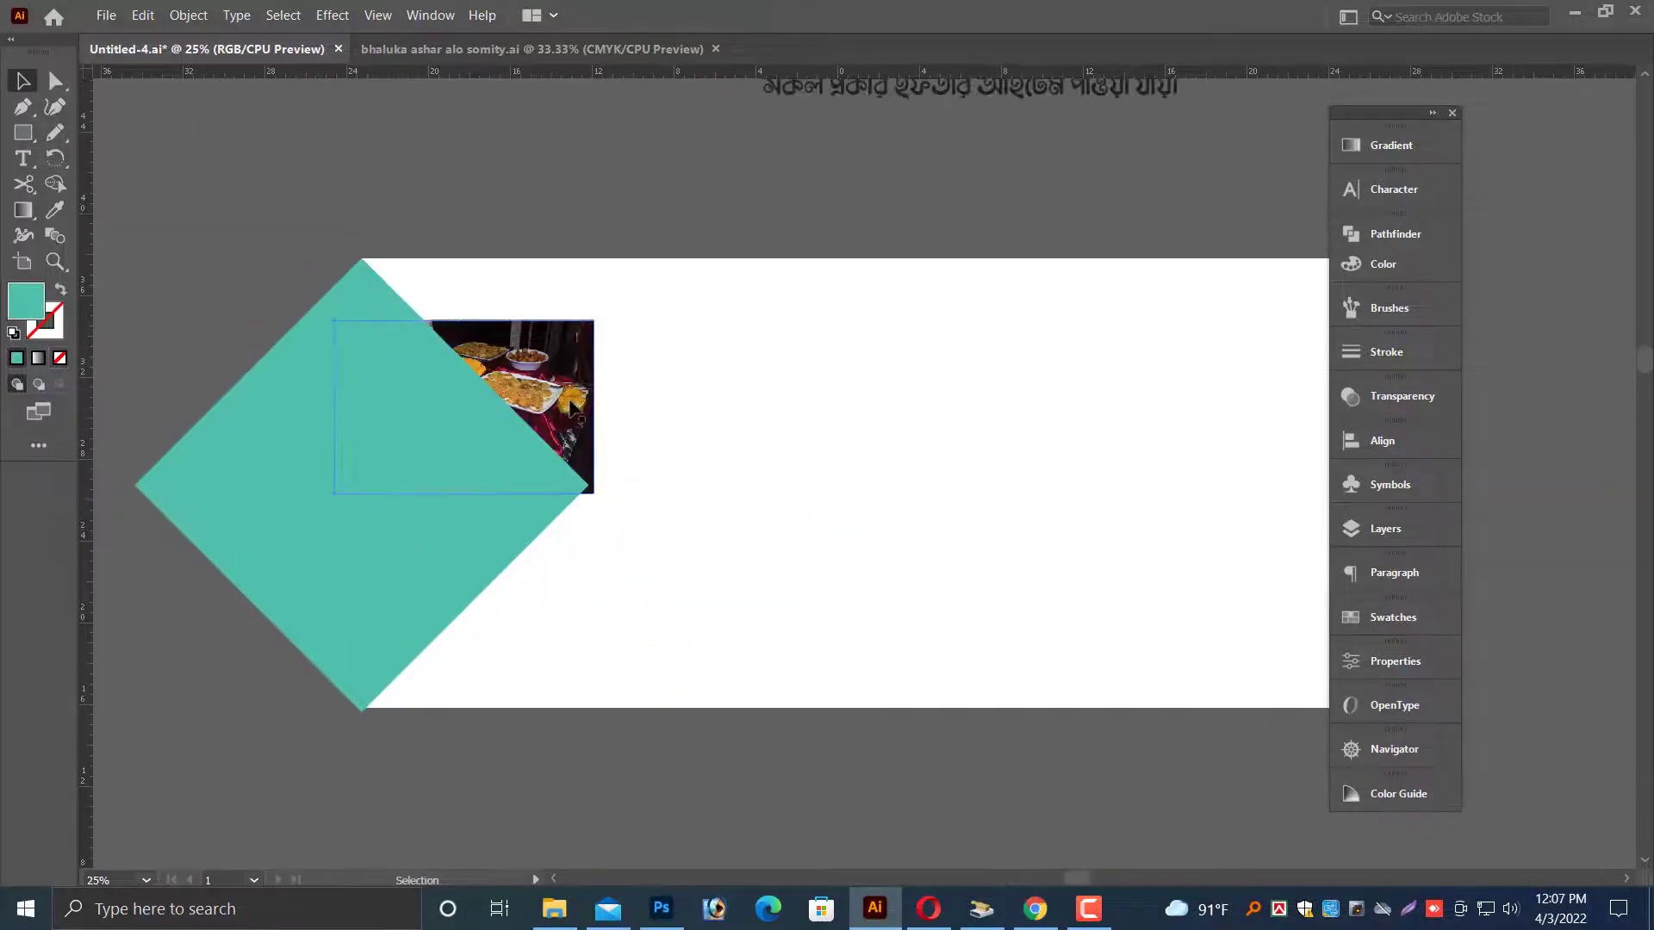
click(493, 512)
click(561, 418)
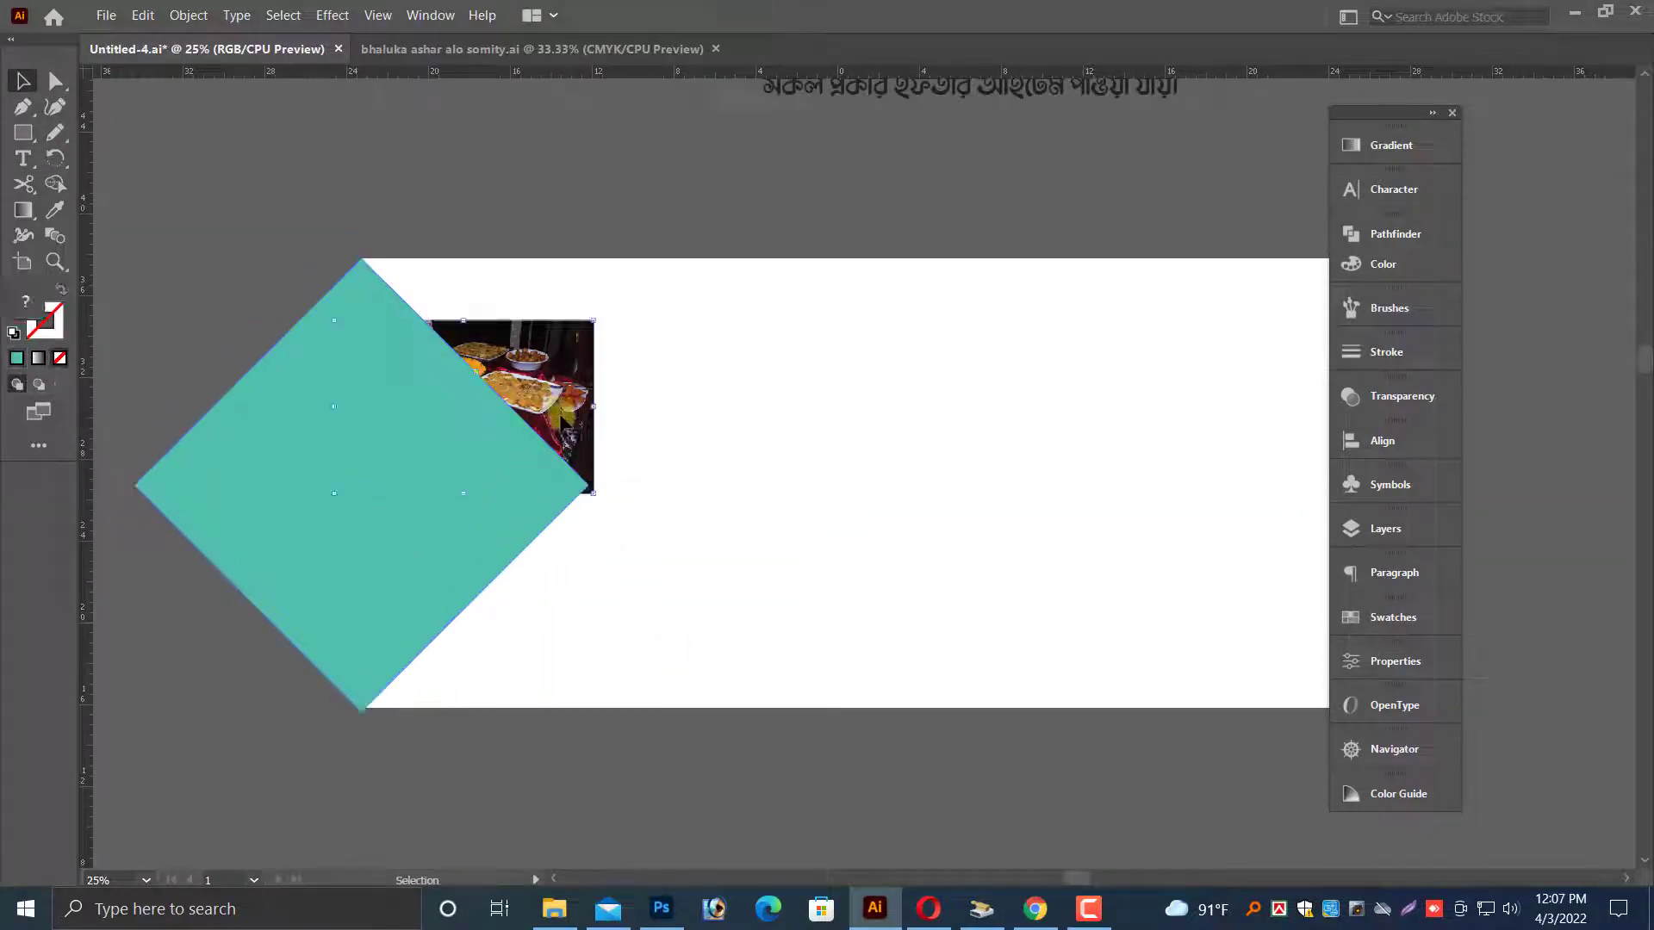
click(495, 436)
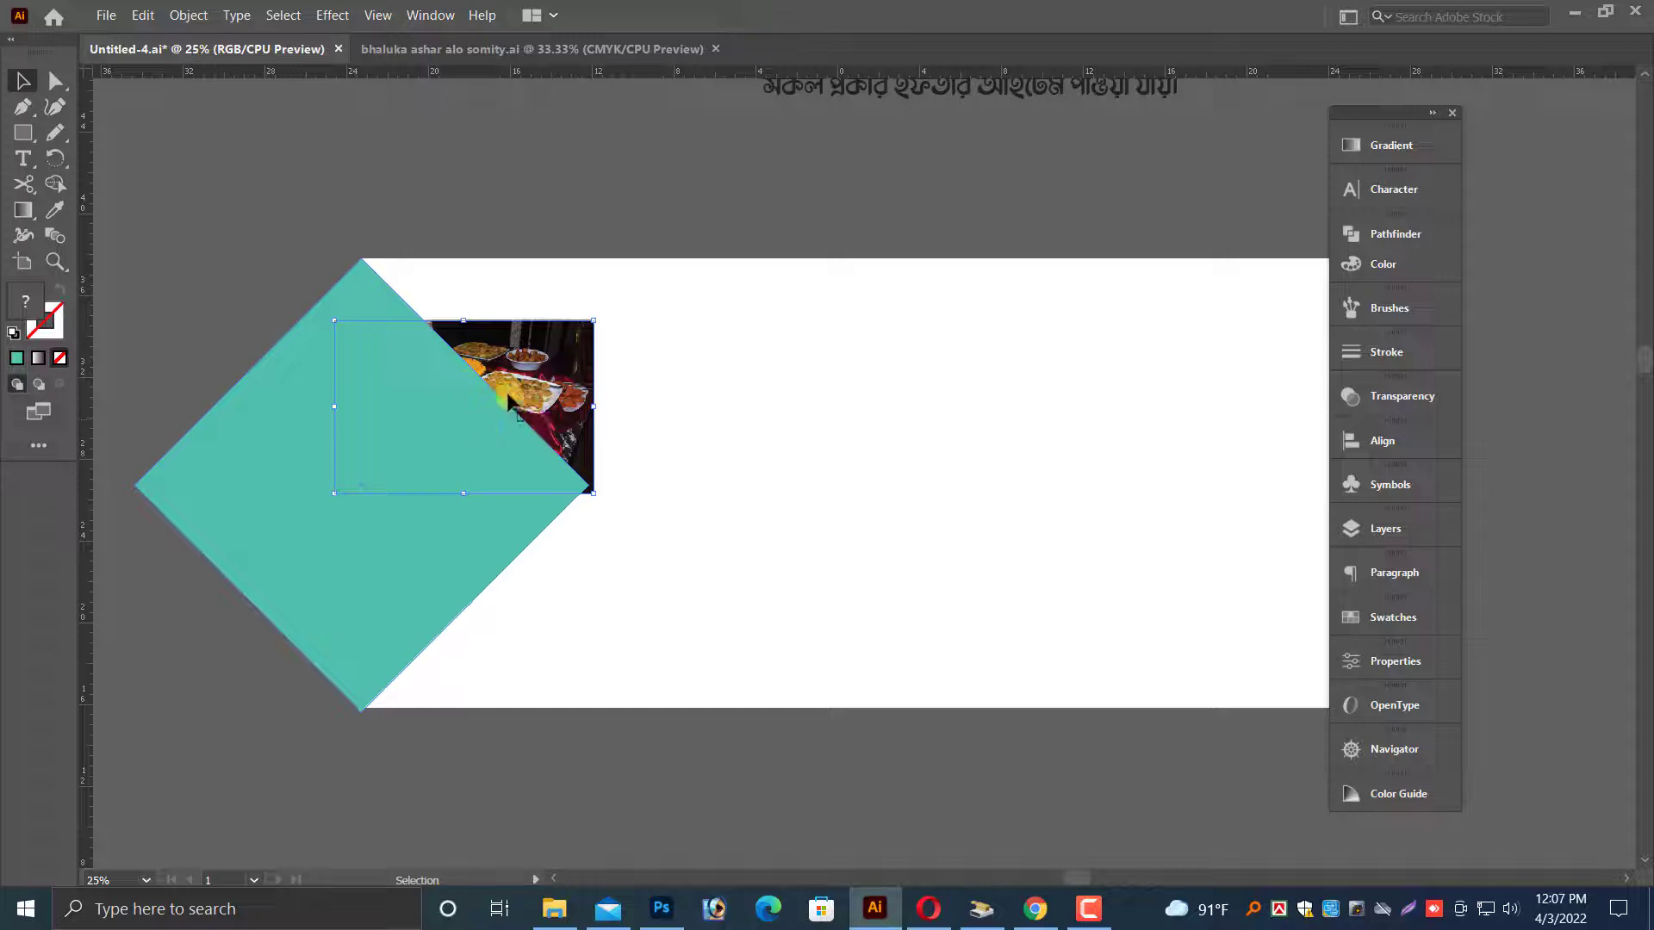
key(ctrl+shift+bracketright)
drag(531, 424, 807, 458)
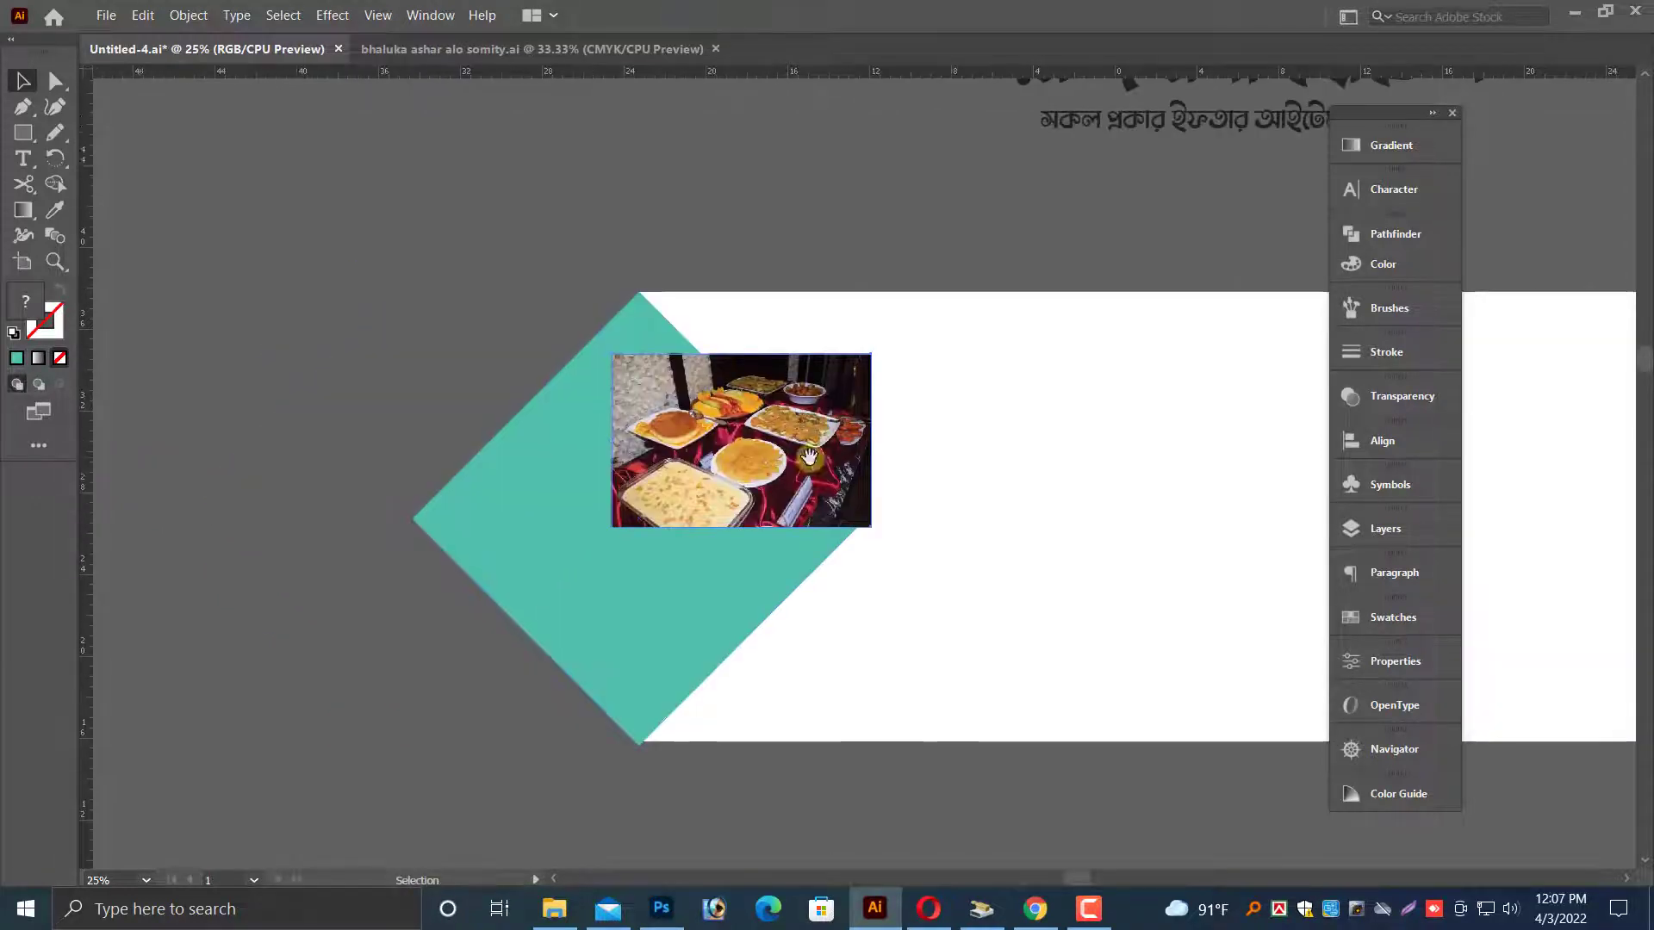
click(808, 458)
click(760, 441)
click(738, 561)
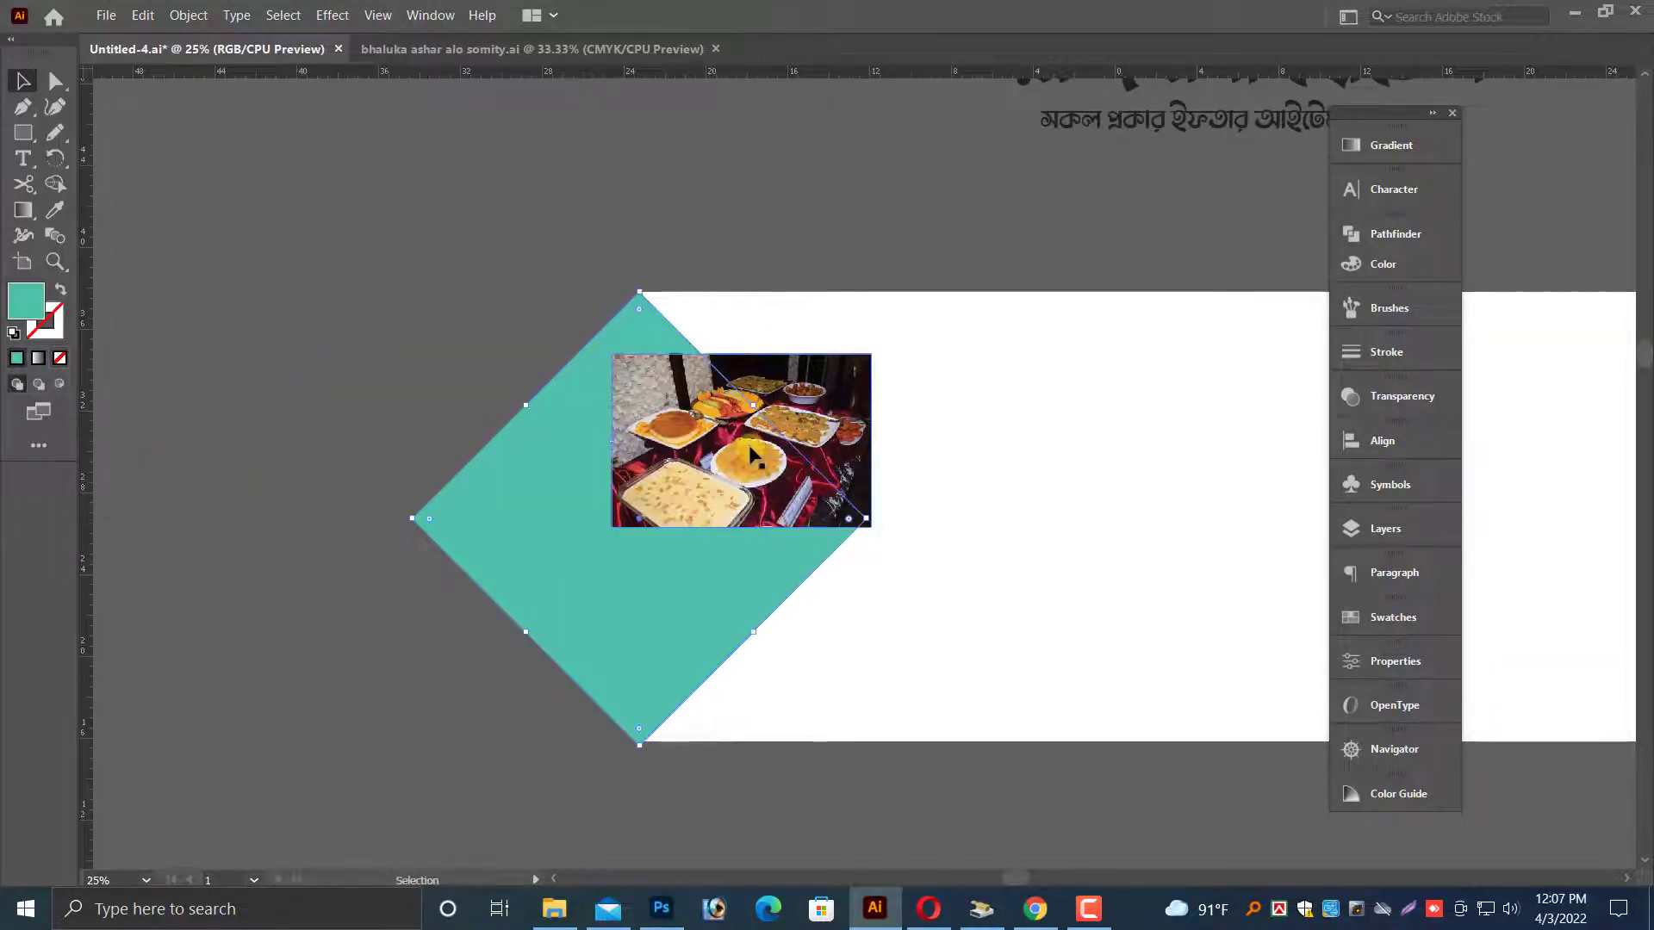
click(619, 193)
- Unlock all locked objects so the white background rectangle can be selected
drag(897, 543, 779, 535)
click(188, 15)
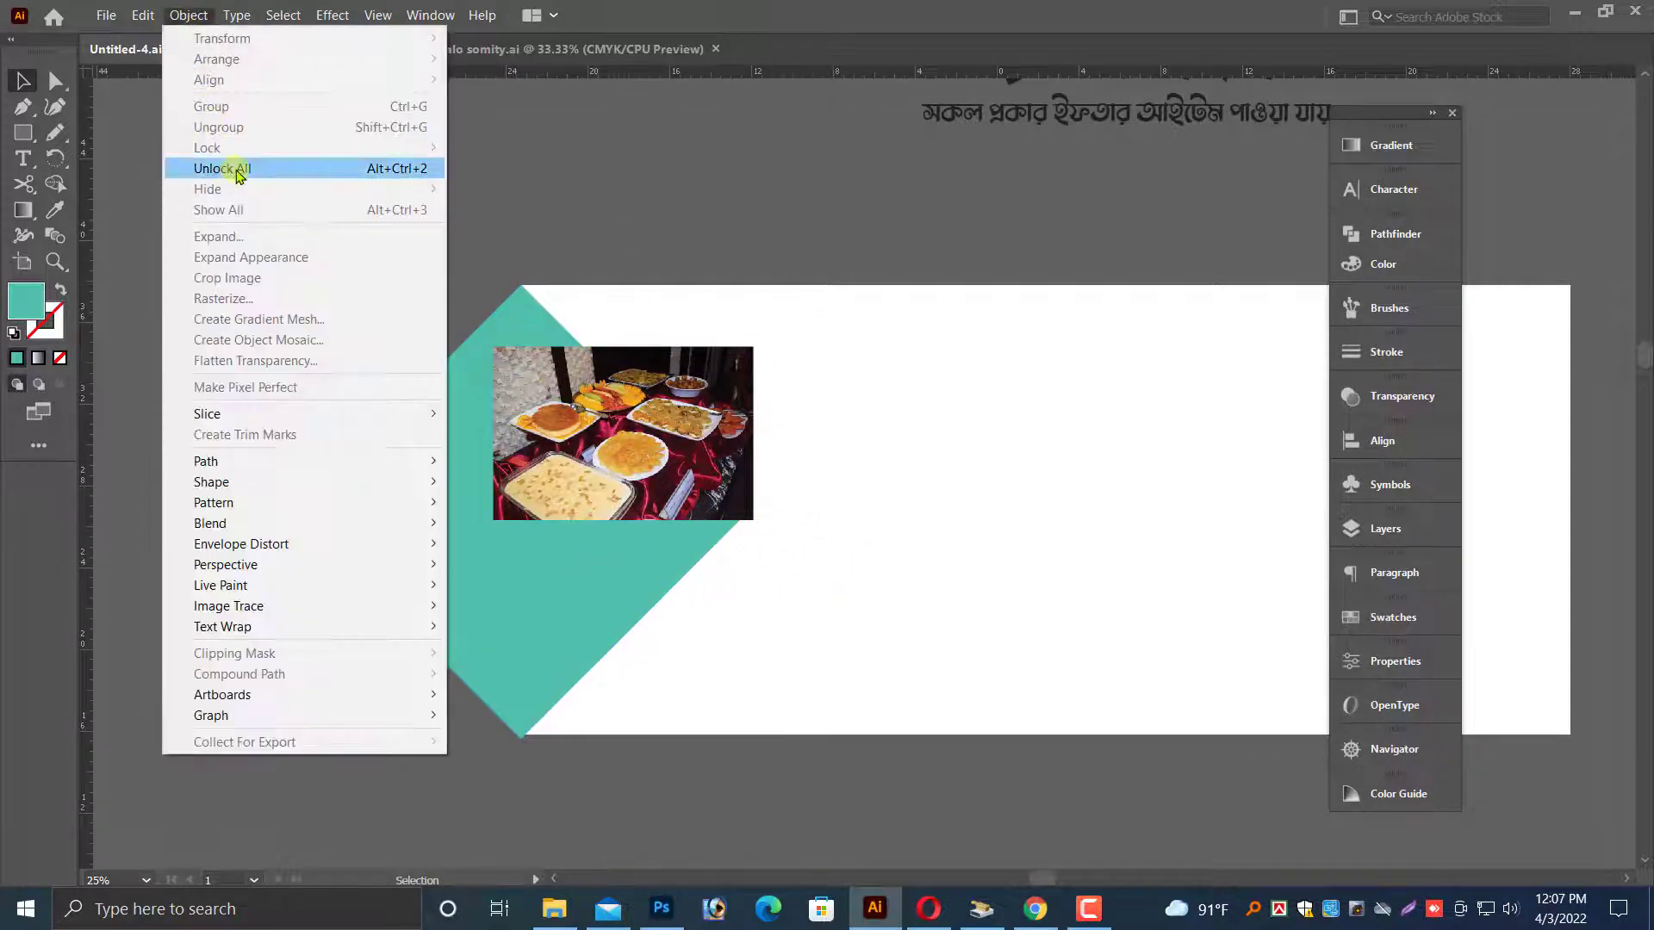
click(222, 168)
- Trim off the half of the teal diamond outside the white rectangle with the Shape Builder tool
shift+click(416, 520)
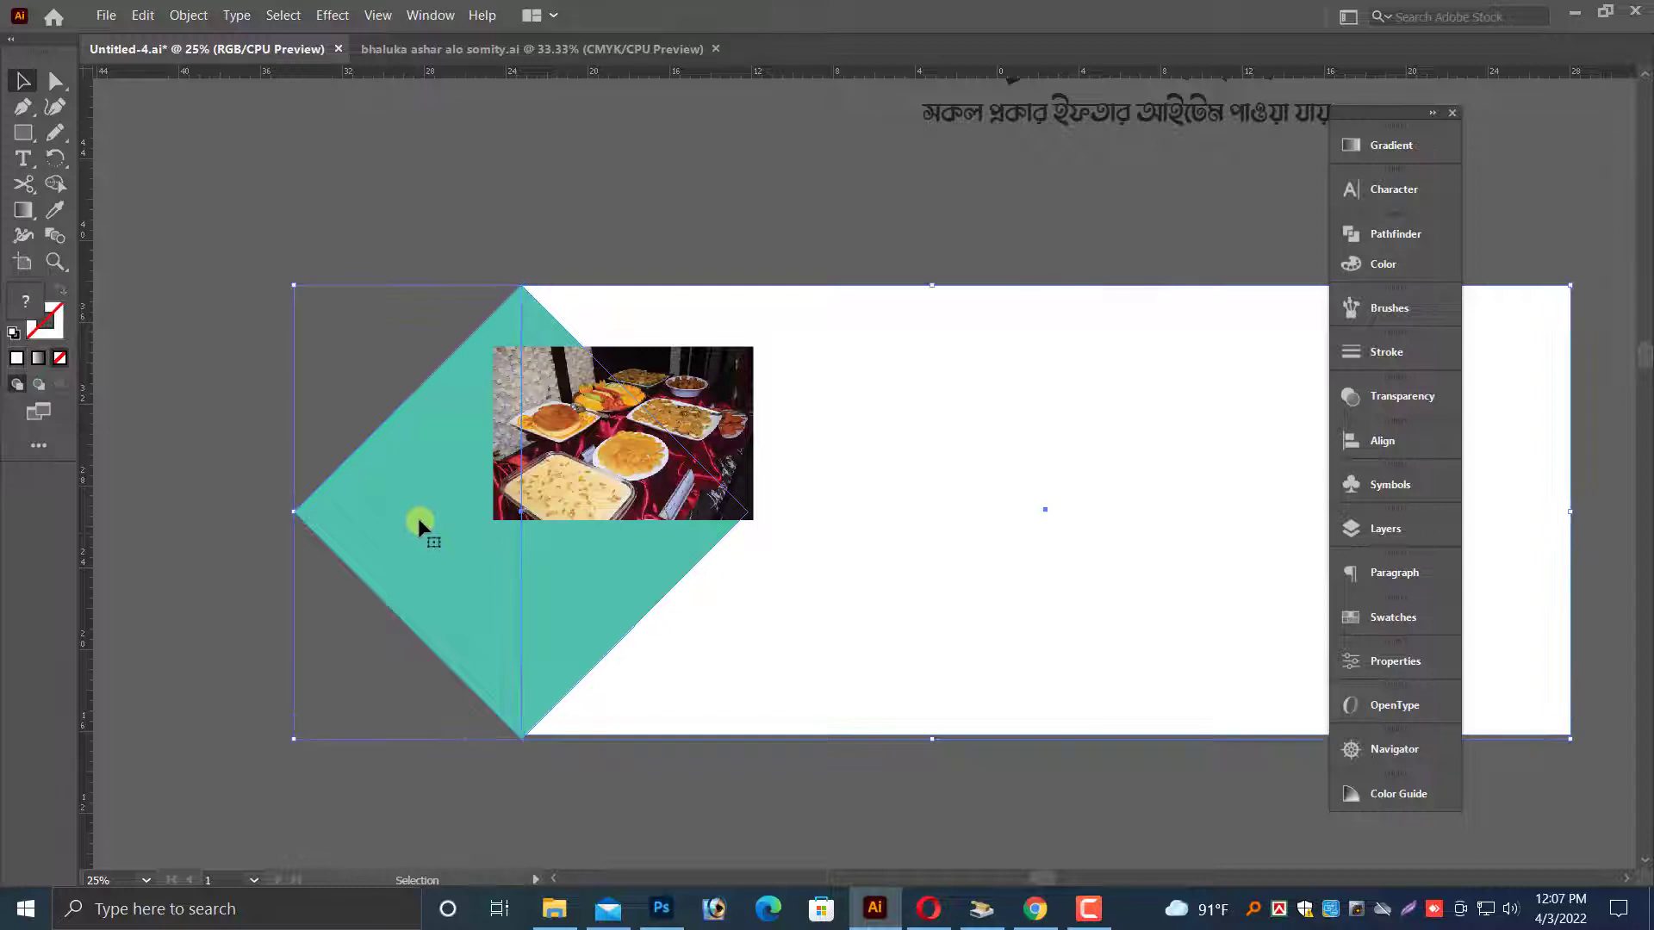
scroll(421, 521, down, 2)
click(236, 292)
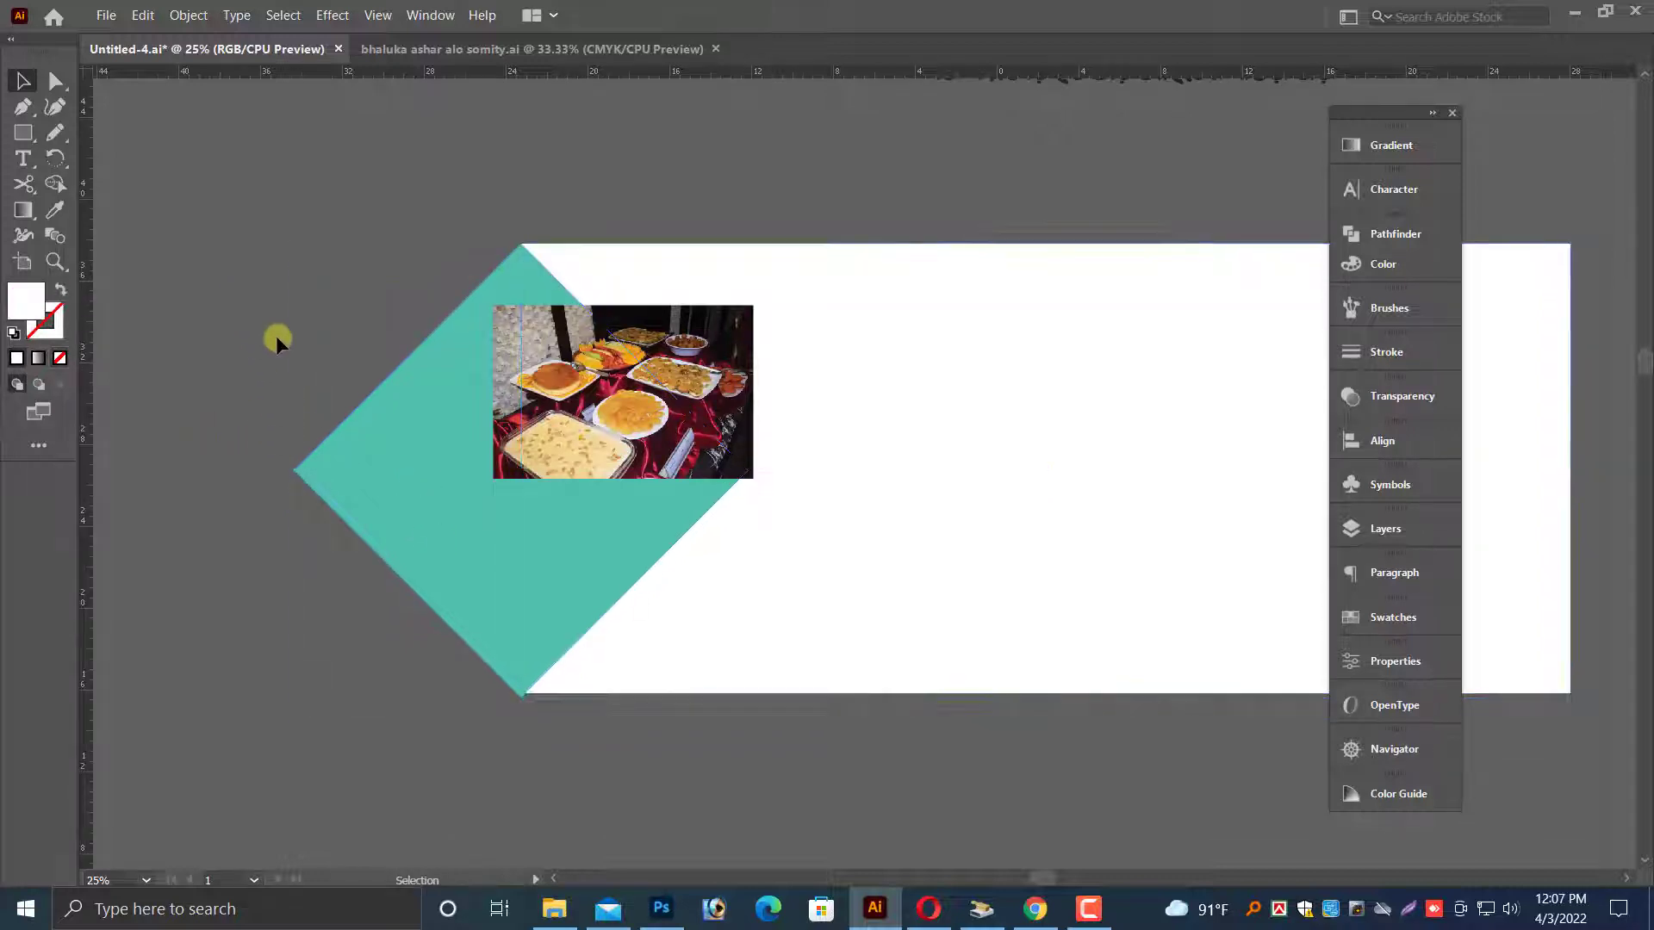
scroll(484, 492, down, 4)
scroll(487, 493, up, 2)
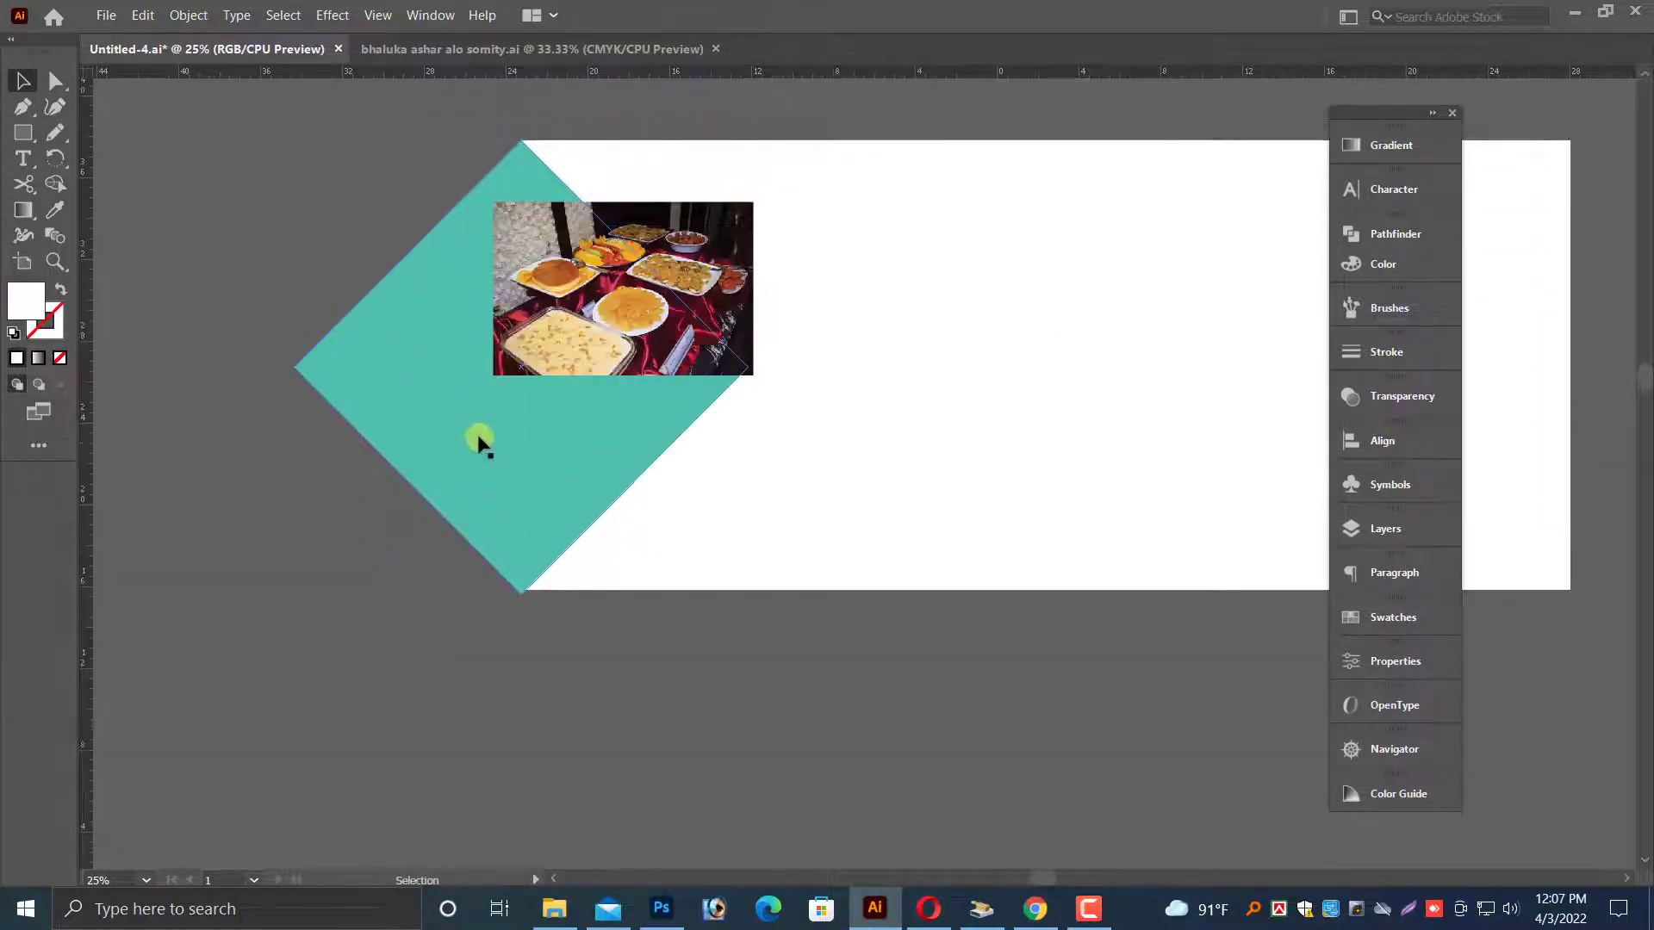
click(479, 443)
scroll(706, 443, up, 2)
shift+click(941, 443)
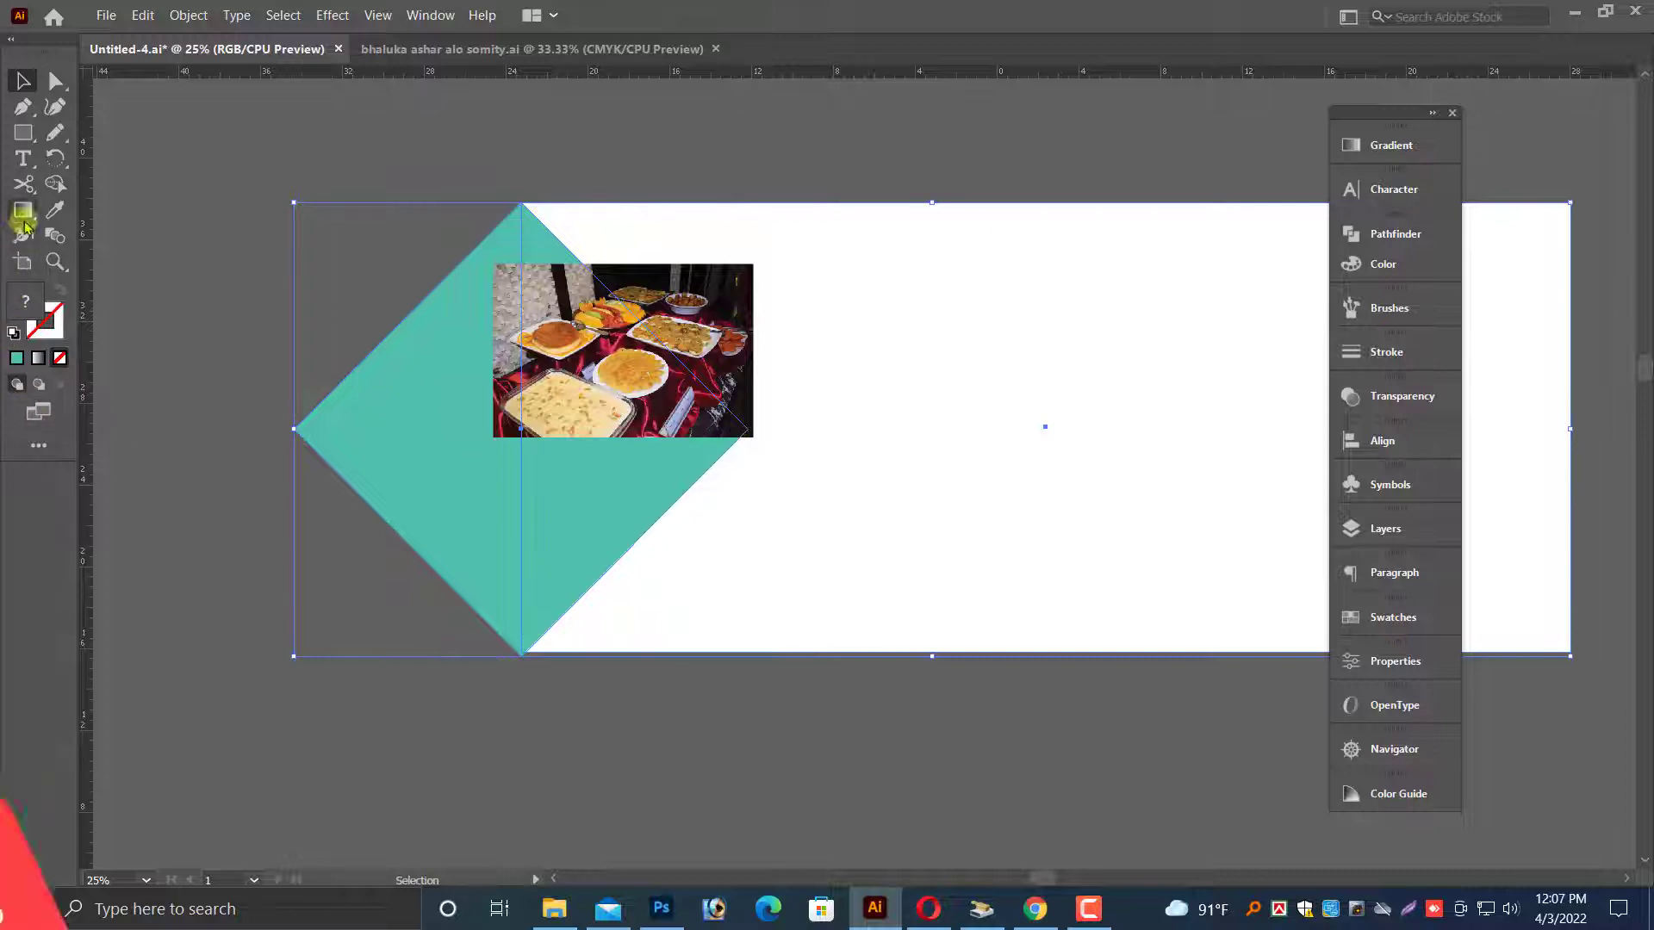
click(54, 184)
alt+click(422, 461)
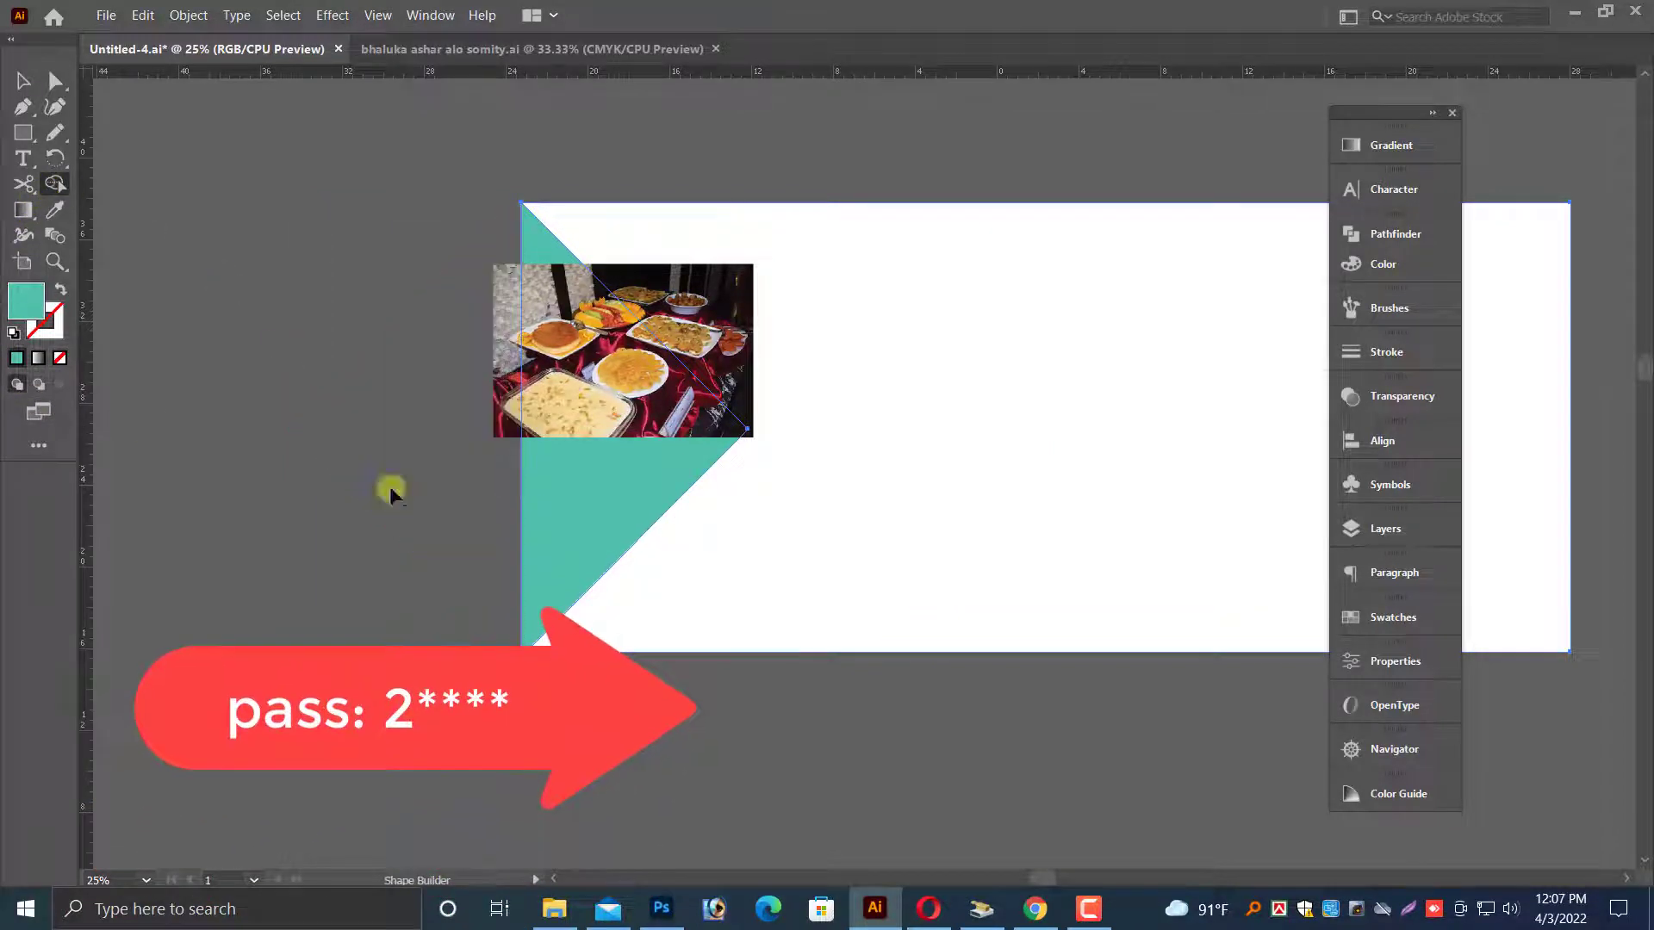
key(v)
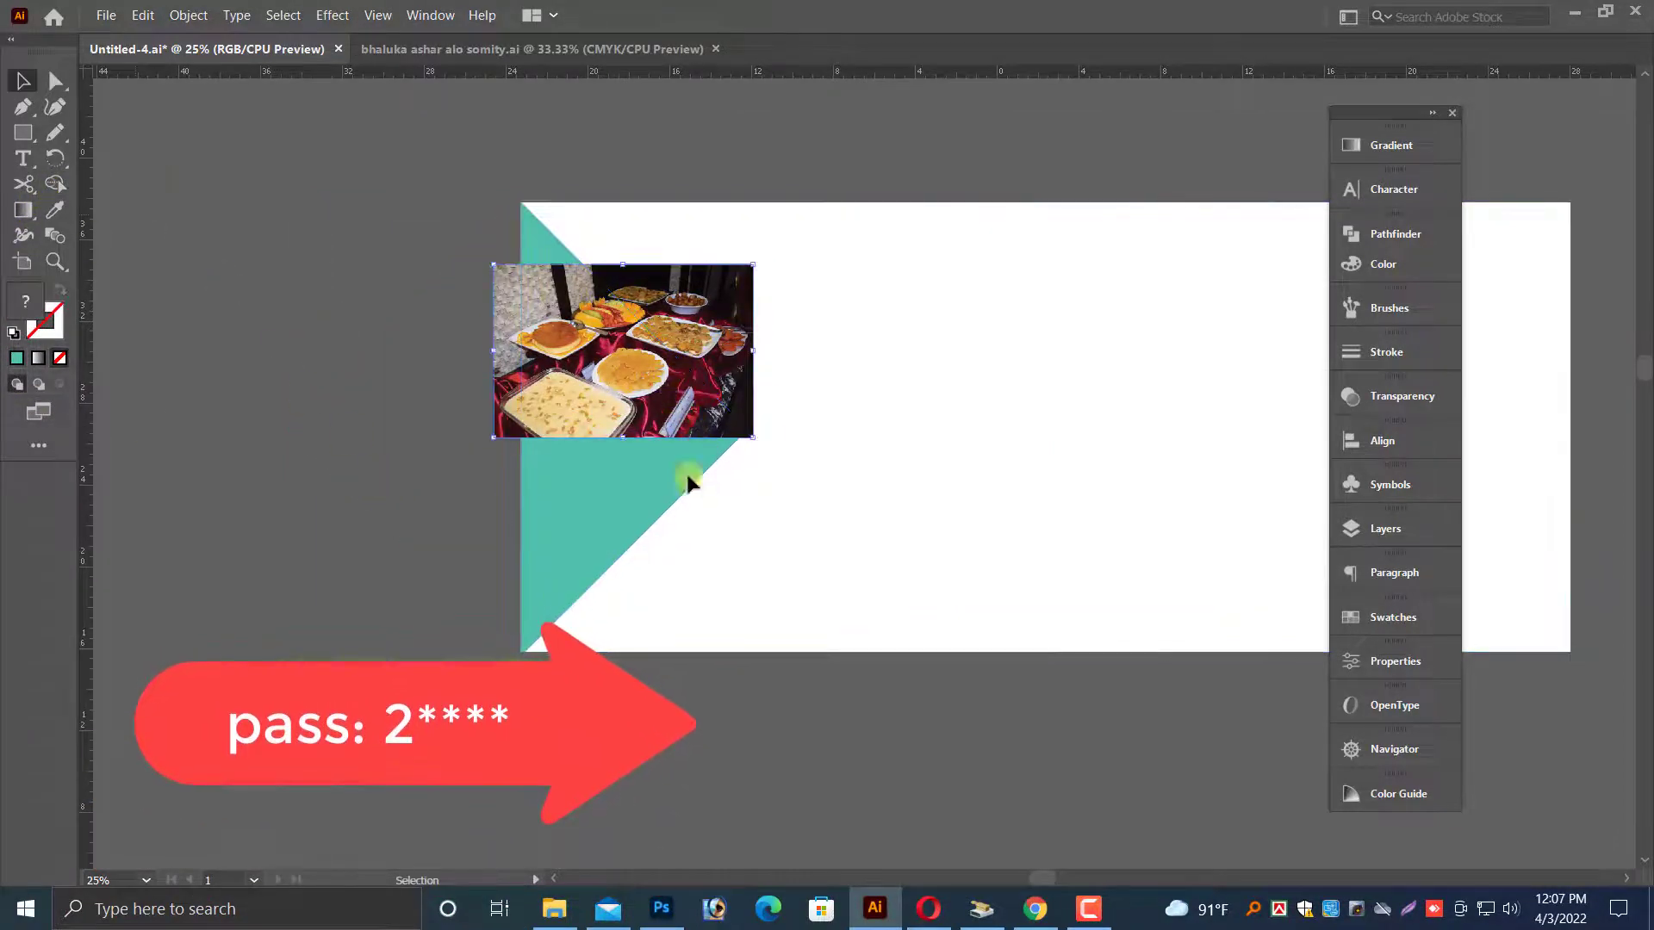
- Enlarge the food photo over the upper part of the teal triangle, undoing the enlargement to the banner's lower edge
drag(687, 397, 720, 465)
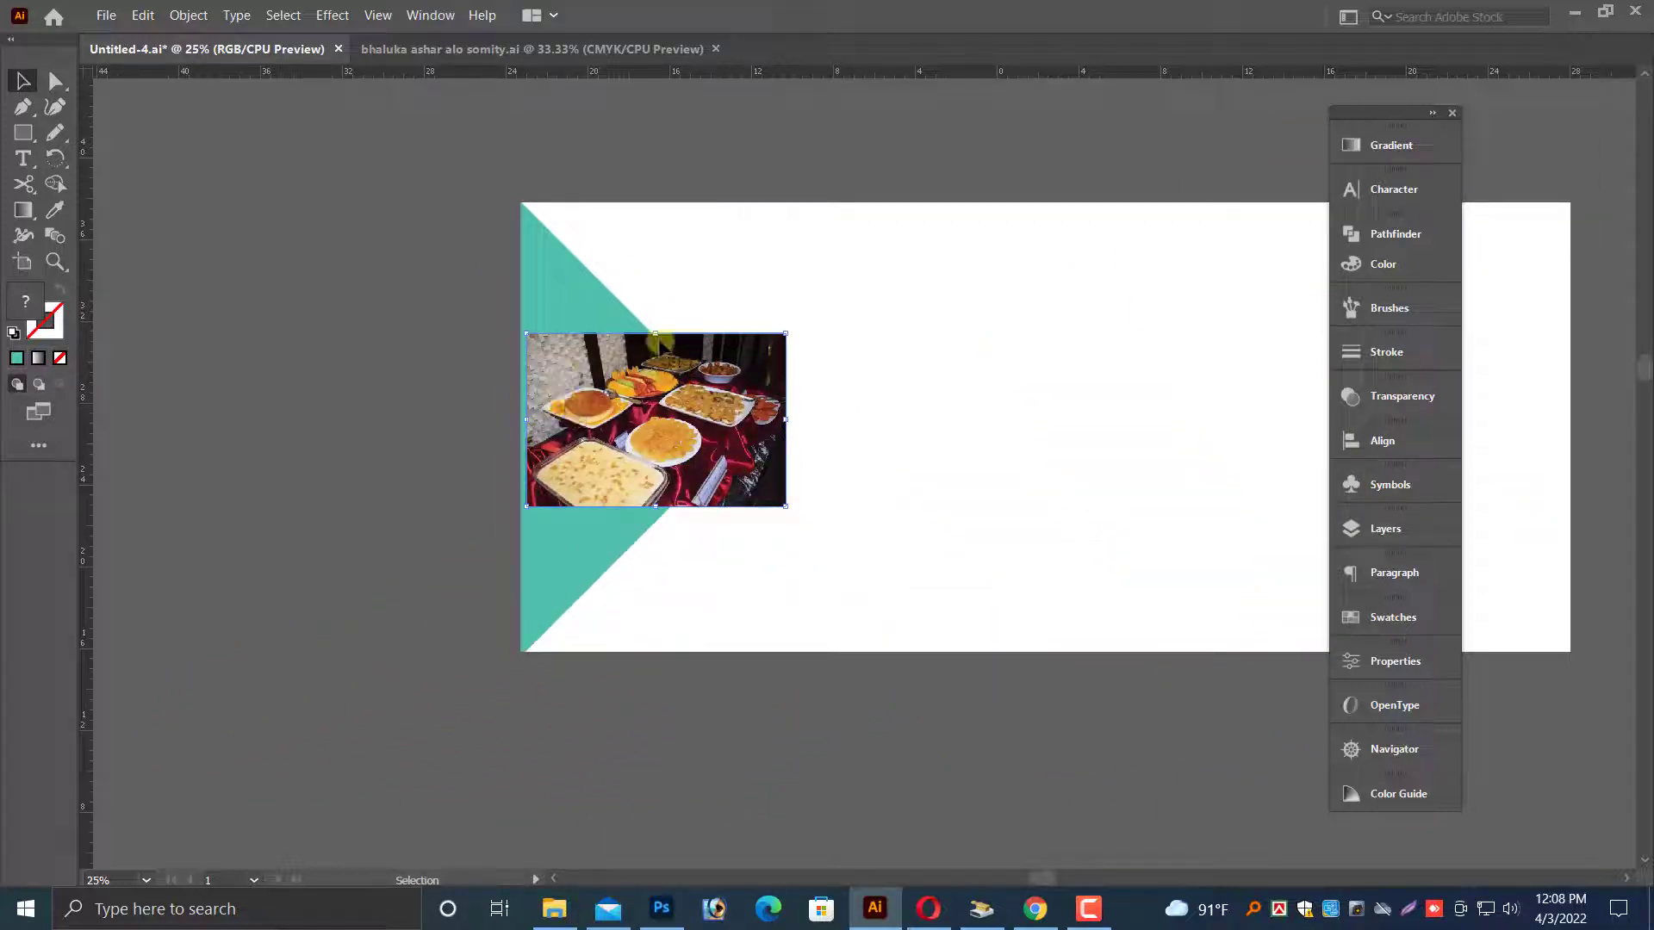
drag(658, 335, 656, 255)
drag(682, 387, 660, 360)
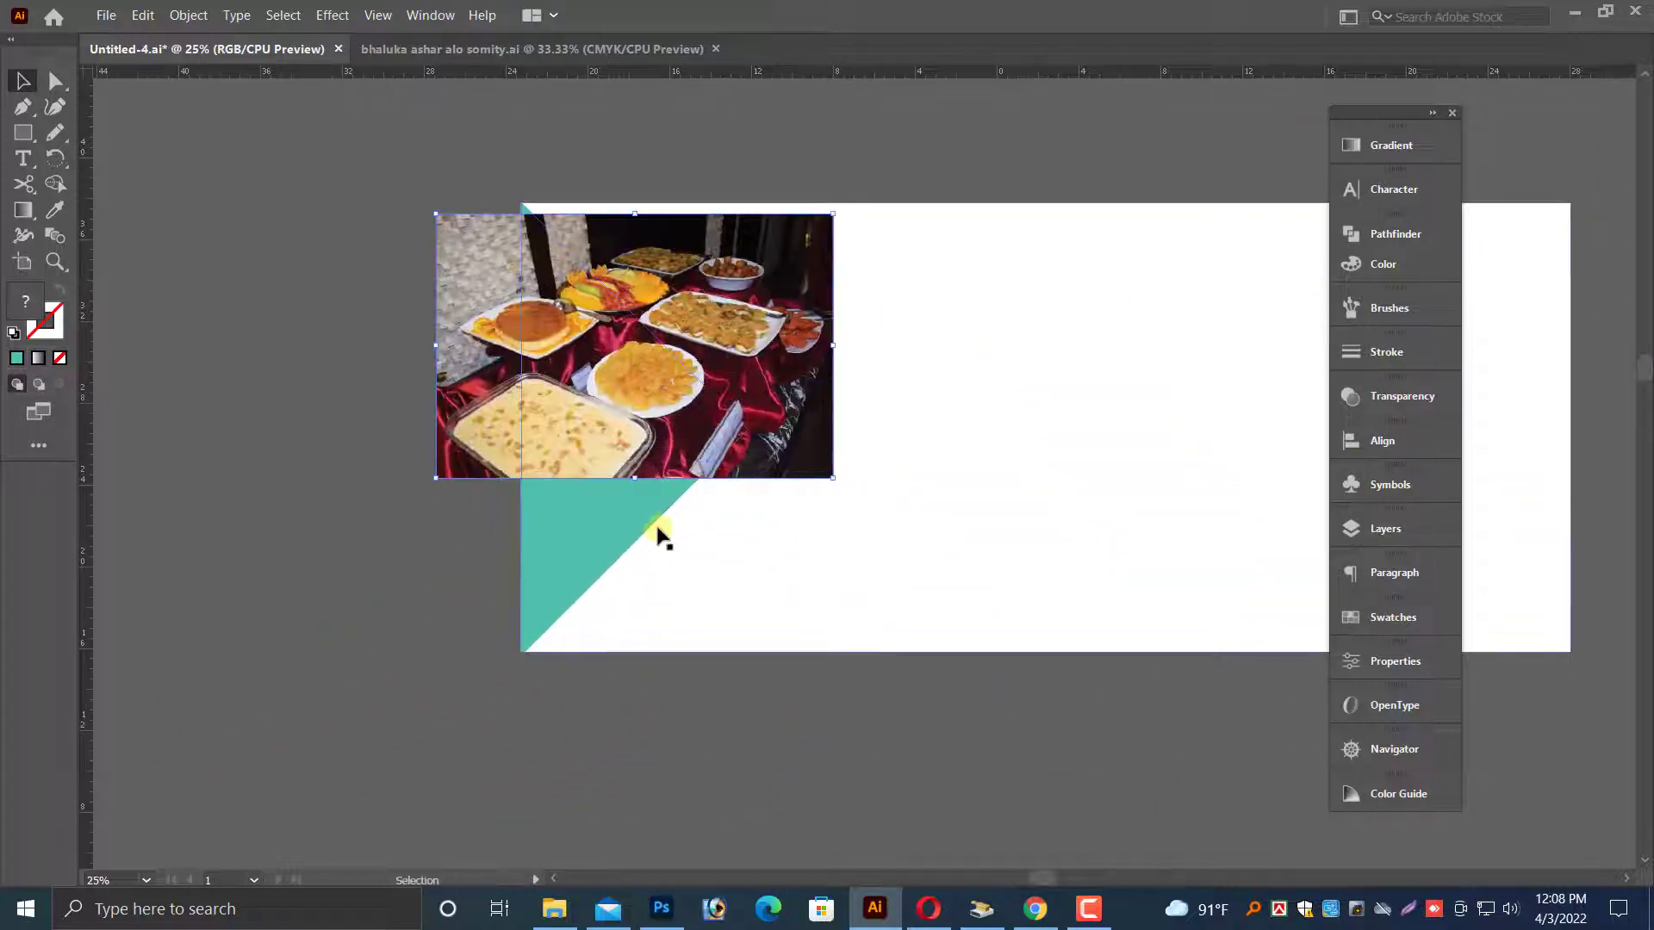
drag(636, 482, 622, 638)
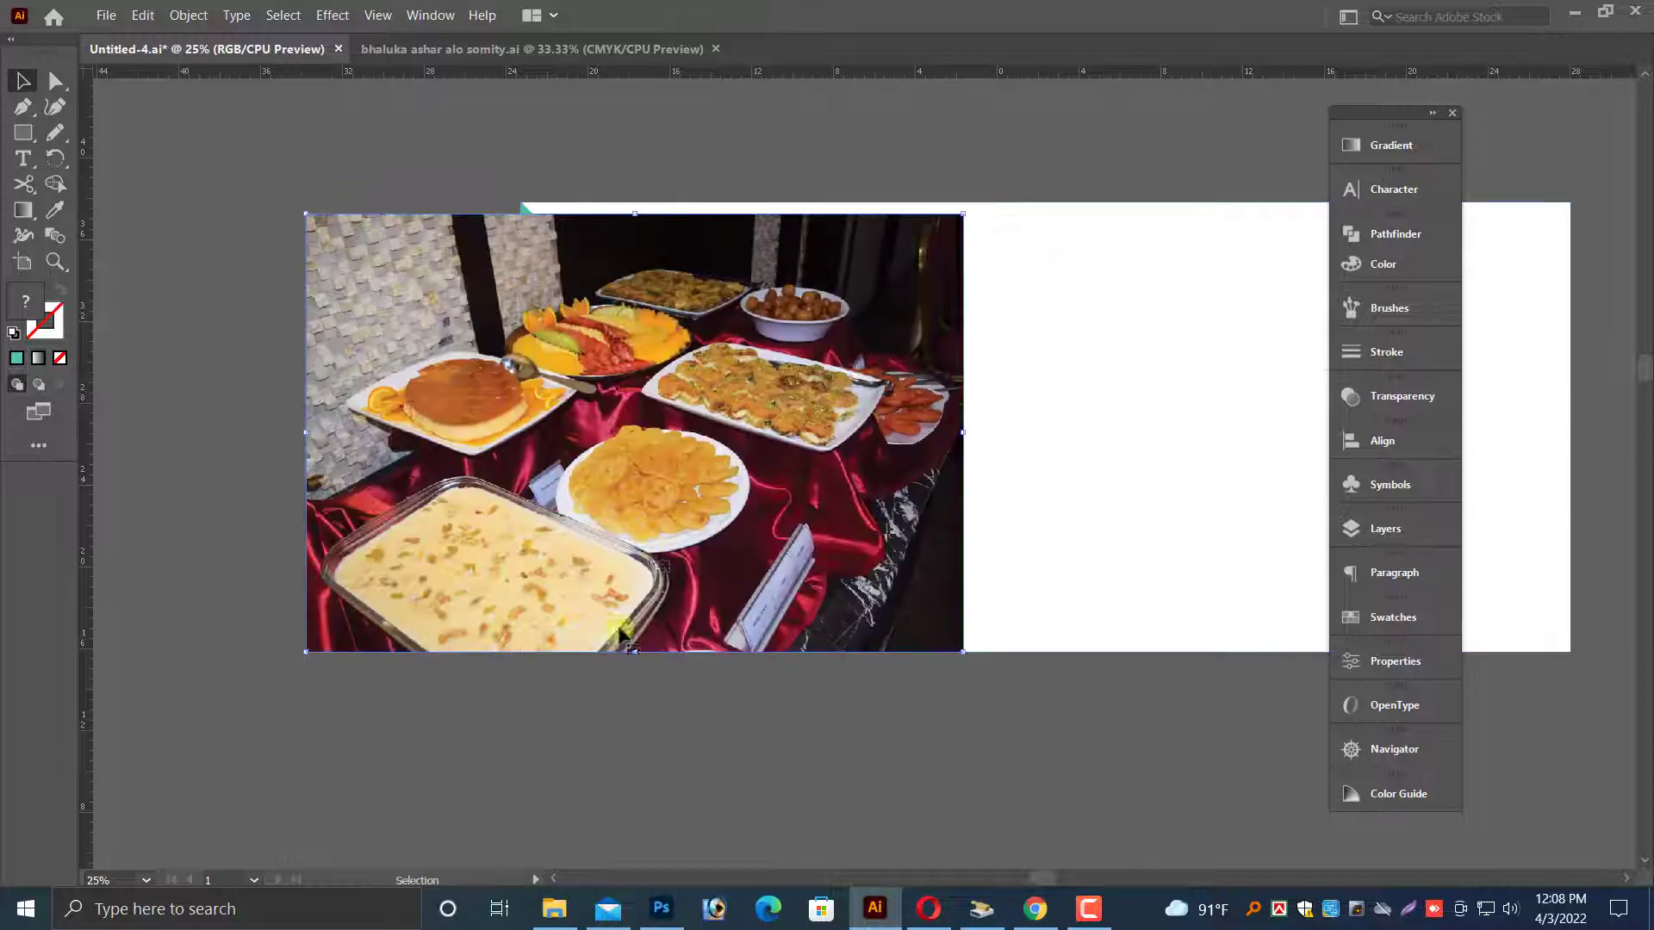
key(ctrl+z)
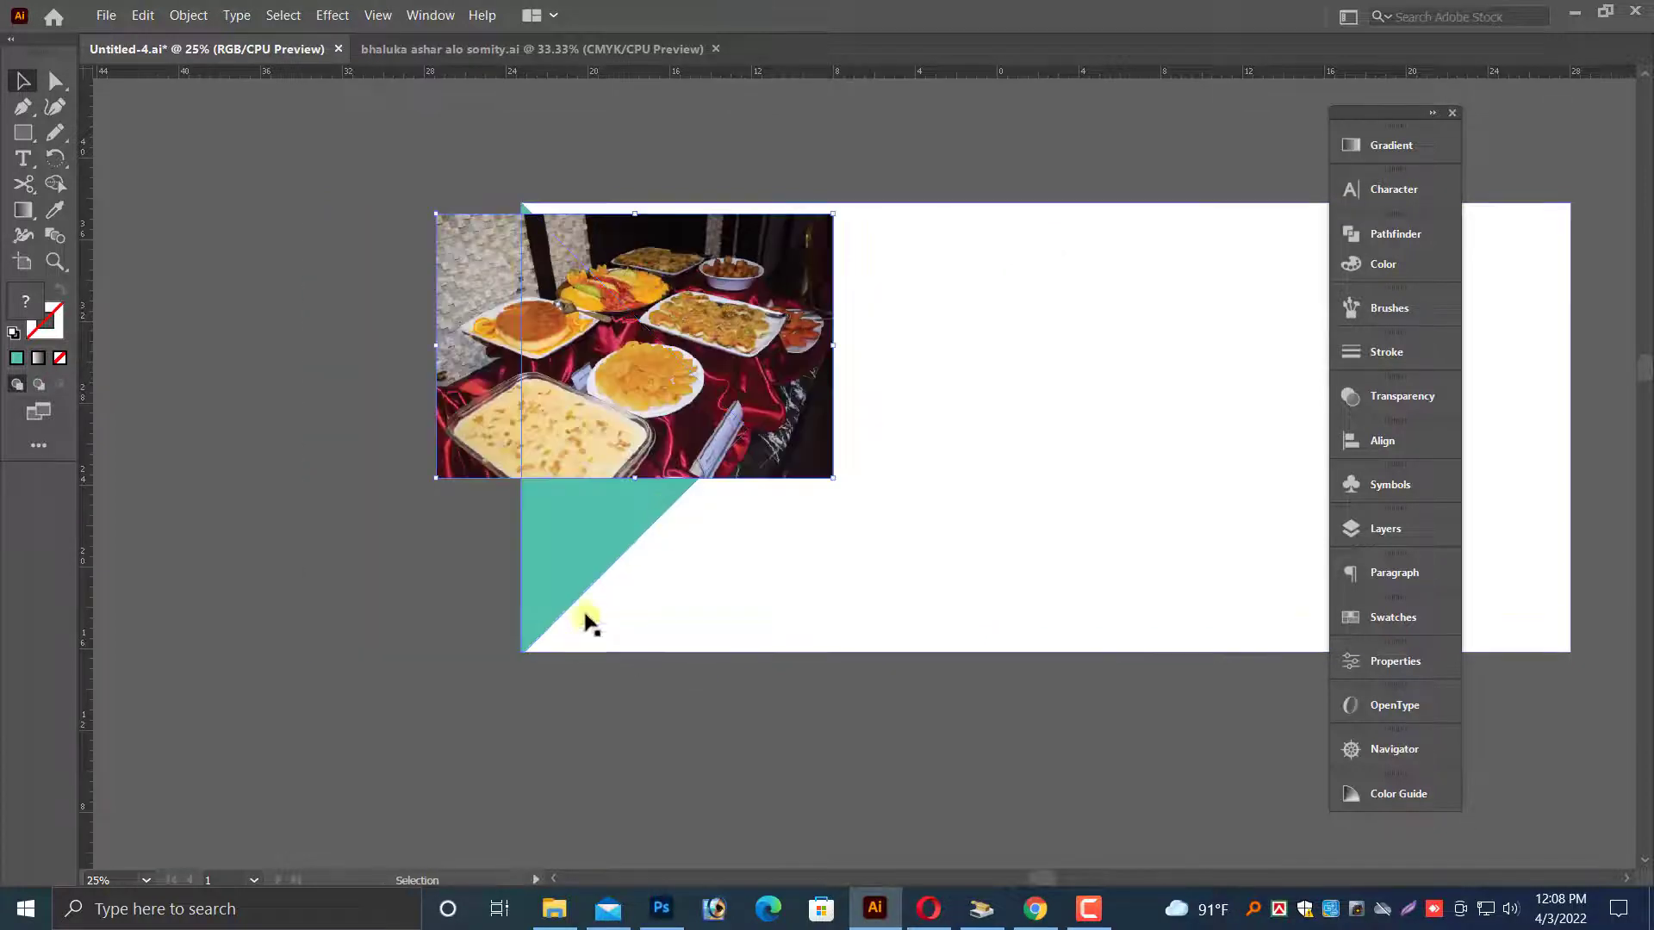
- Shrink the food photo slightly and shift it up and to the left over the teal triangle's upper part
click(657, 509)
shift+click(771, 353)
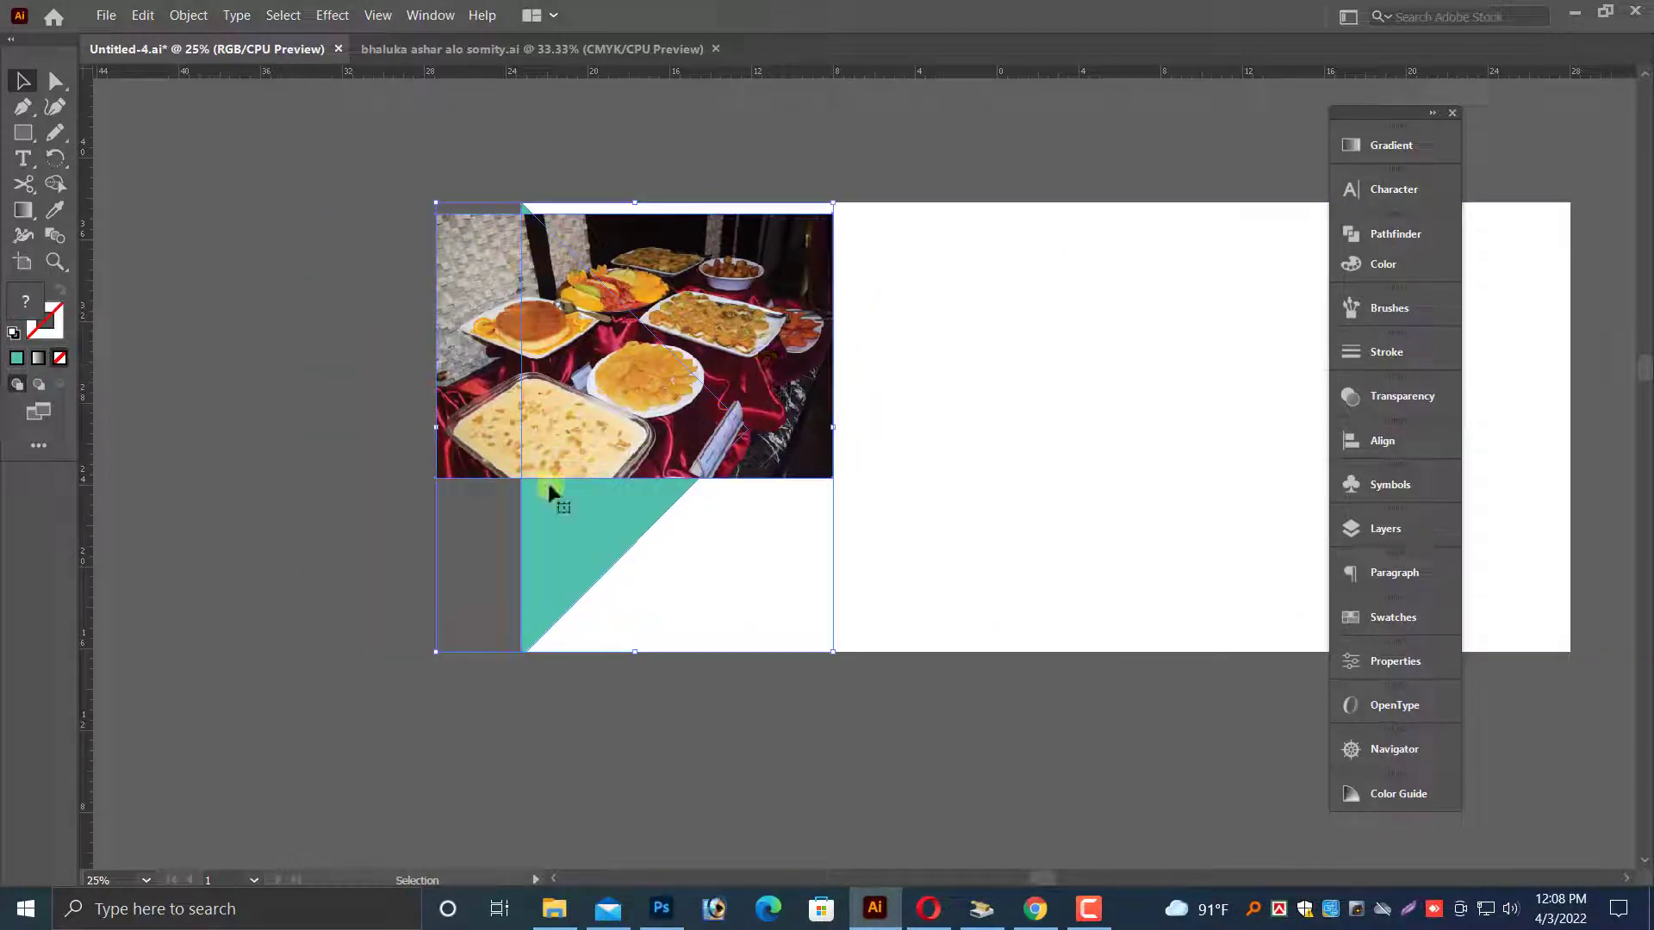
click(424, 482)
drag(544, 391, 538, 373)
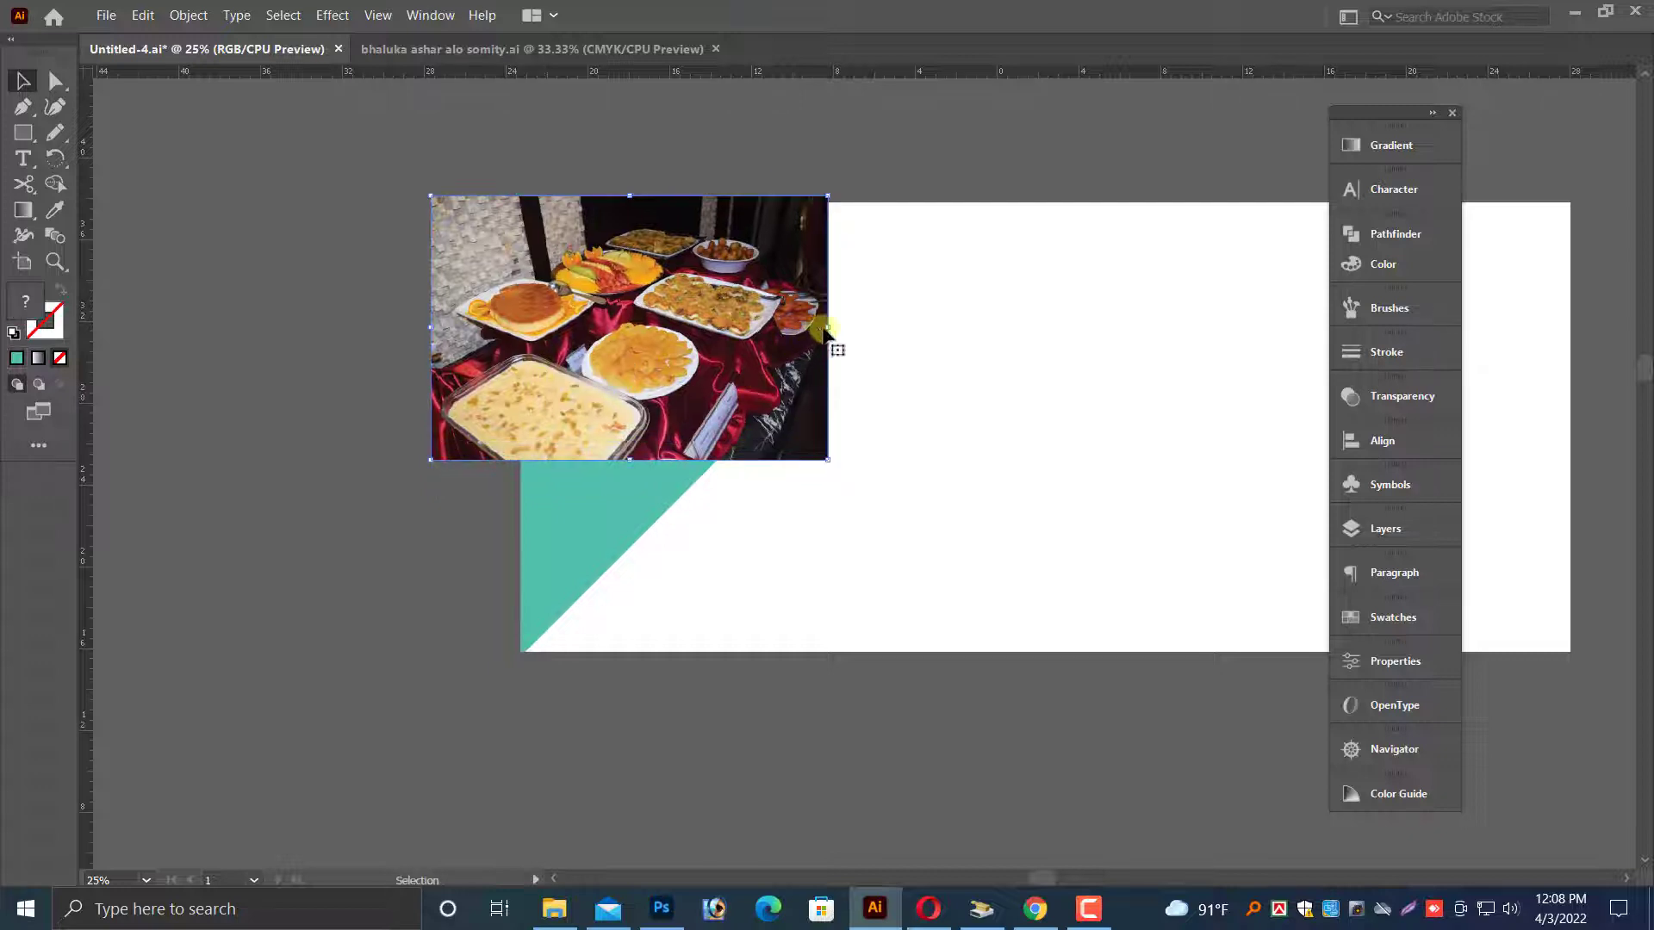
drag(826, 328, 798, 327)
mouse_move(744, 386)
mouse_down()
mouse_move(739, 345)
mouse_move(732, 392)
mouse_up()
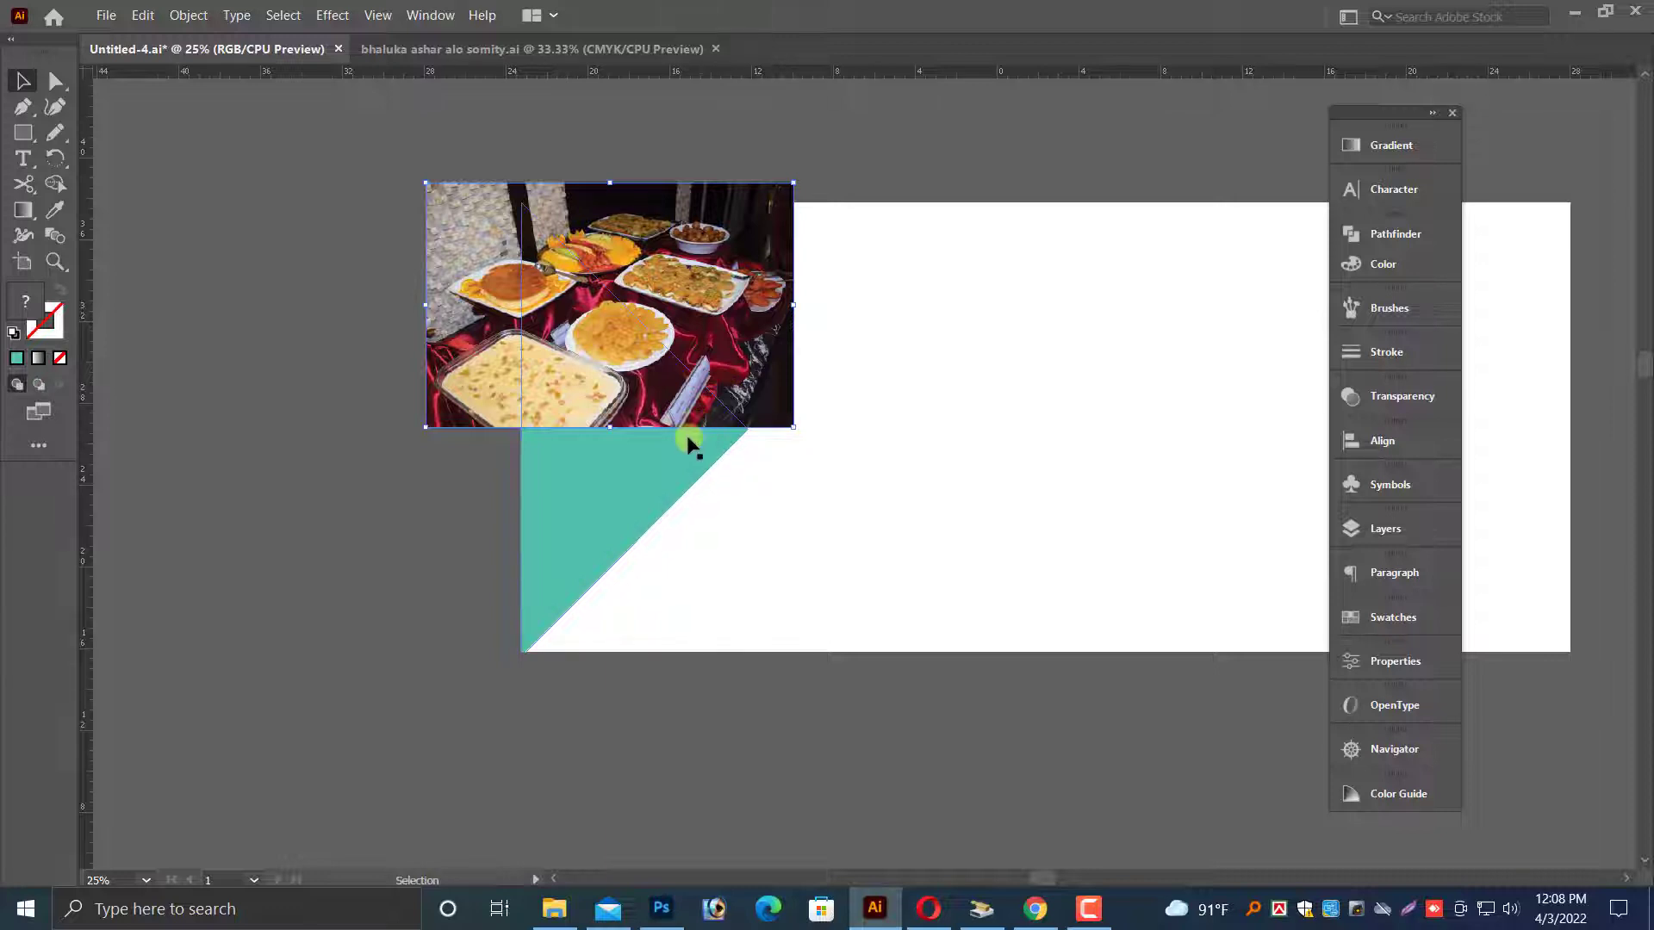
- Move the food photo off the banner to the empty canvas above and to the left of the teal triangle
scroll(690, 444, up, 2)
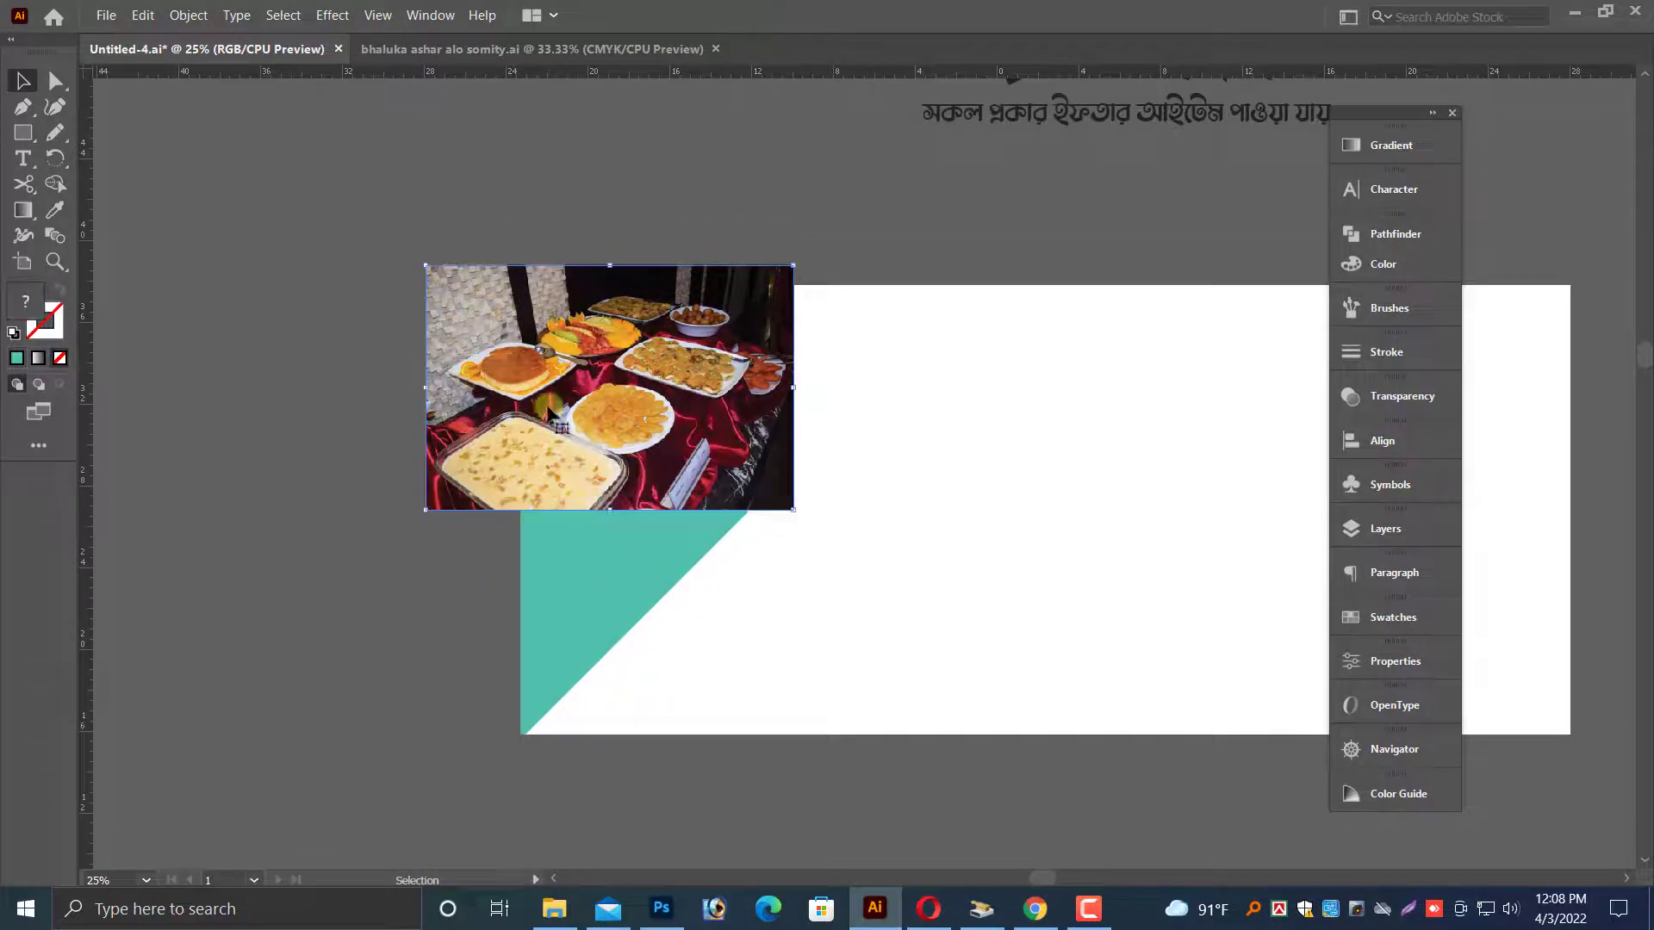
drag(637, 402, 637, 568)
key(ctrl+z)
scroll(694, 504, up, 1)
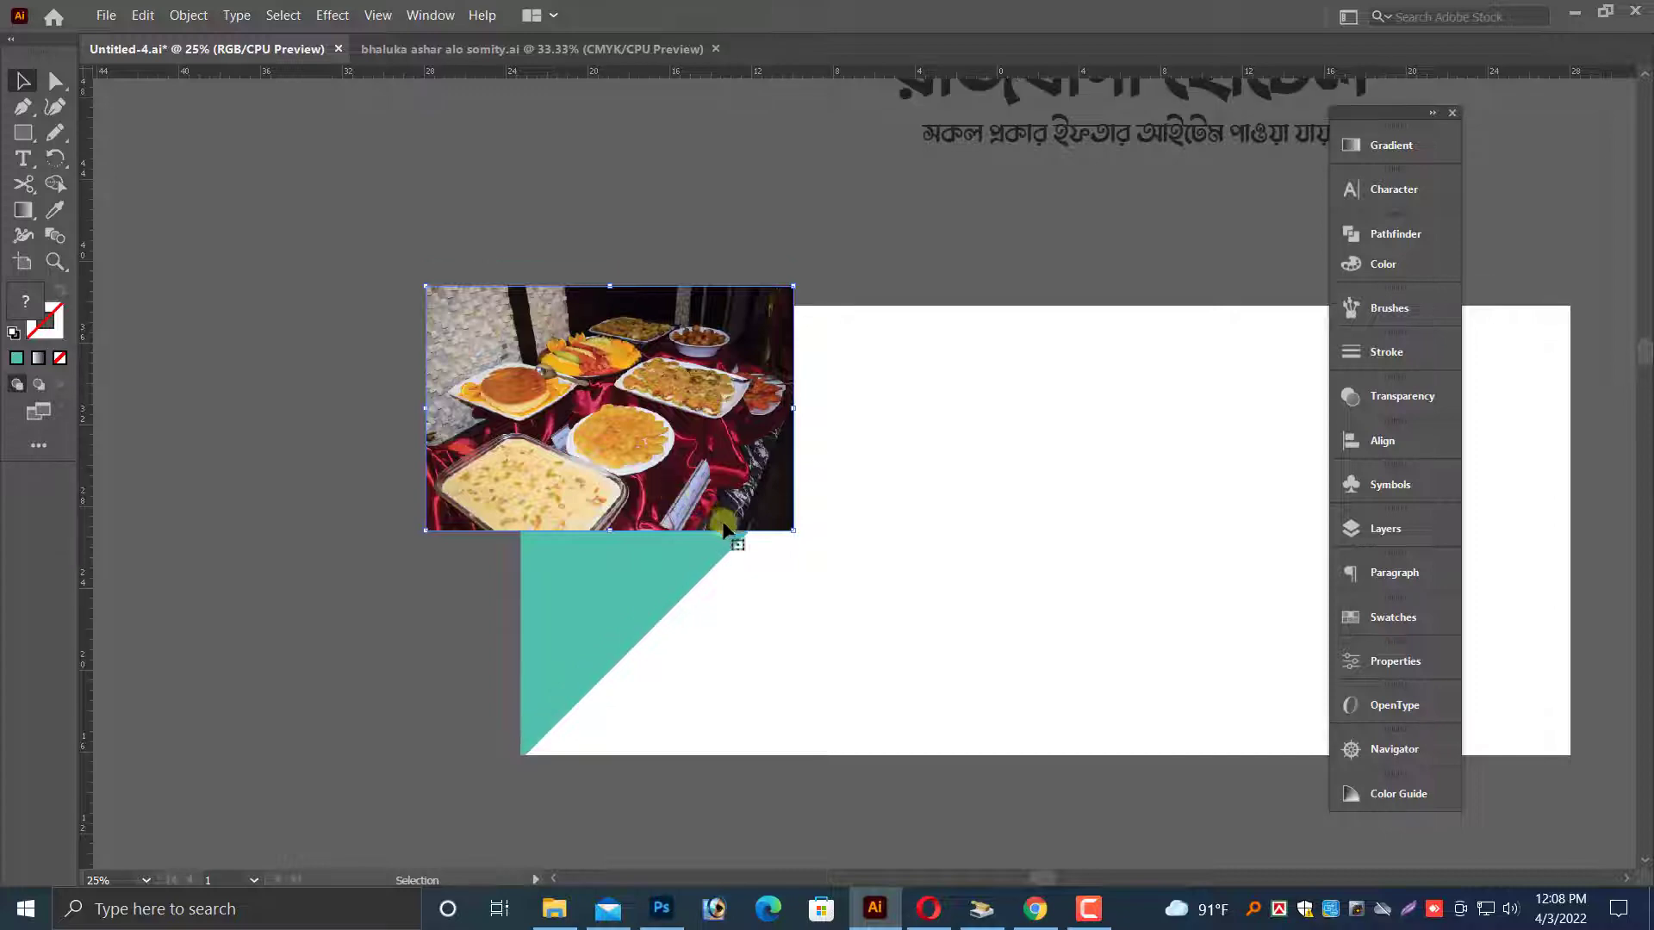
drag(707, 506, 412, 302)
- Paste a copy of the teal triangle in front of the original and widen it slightly past the original's tip
click(671, 539)
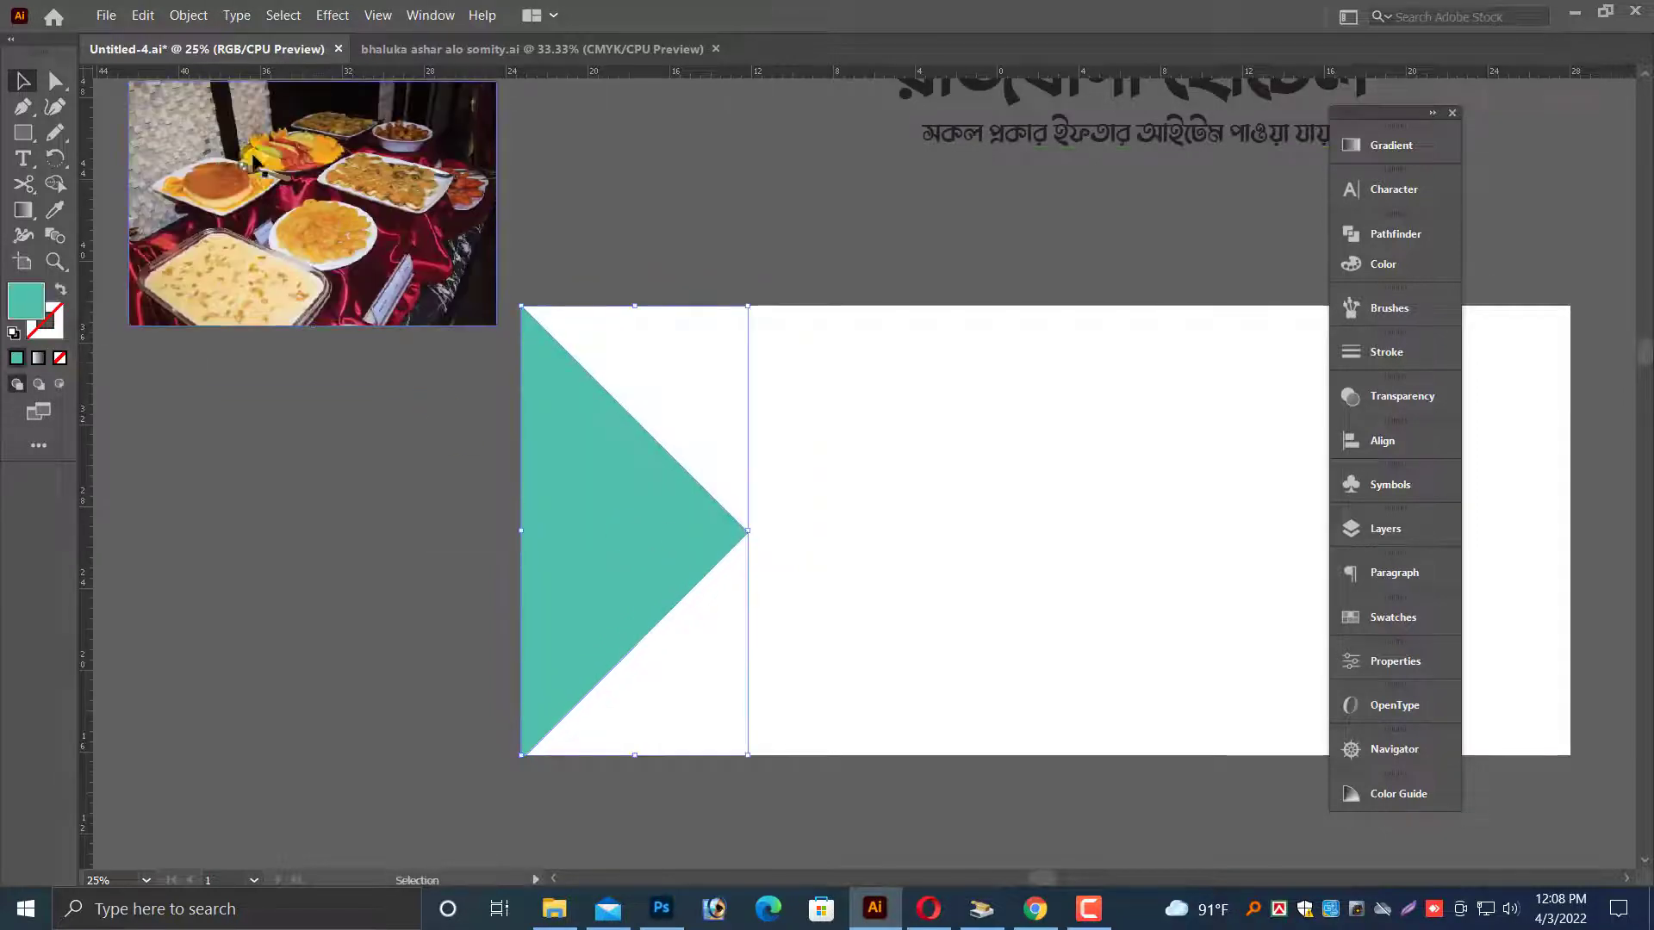
click(188, 15)
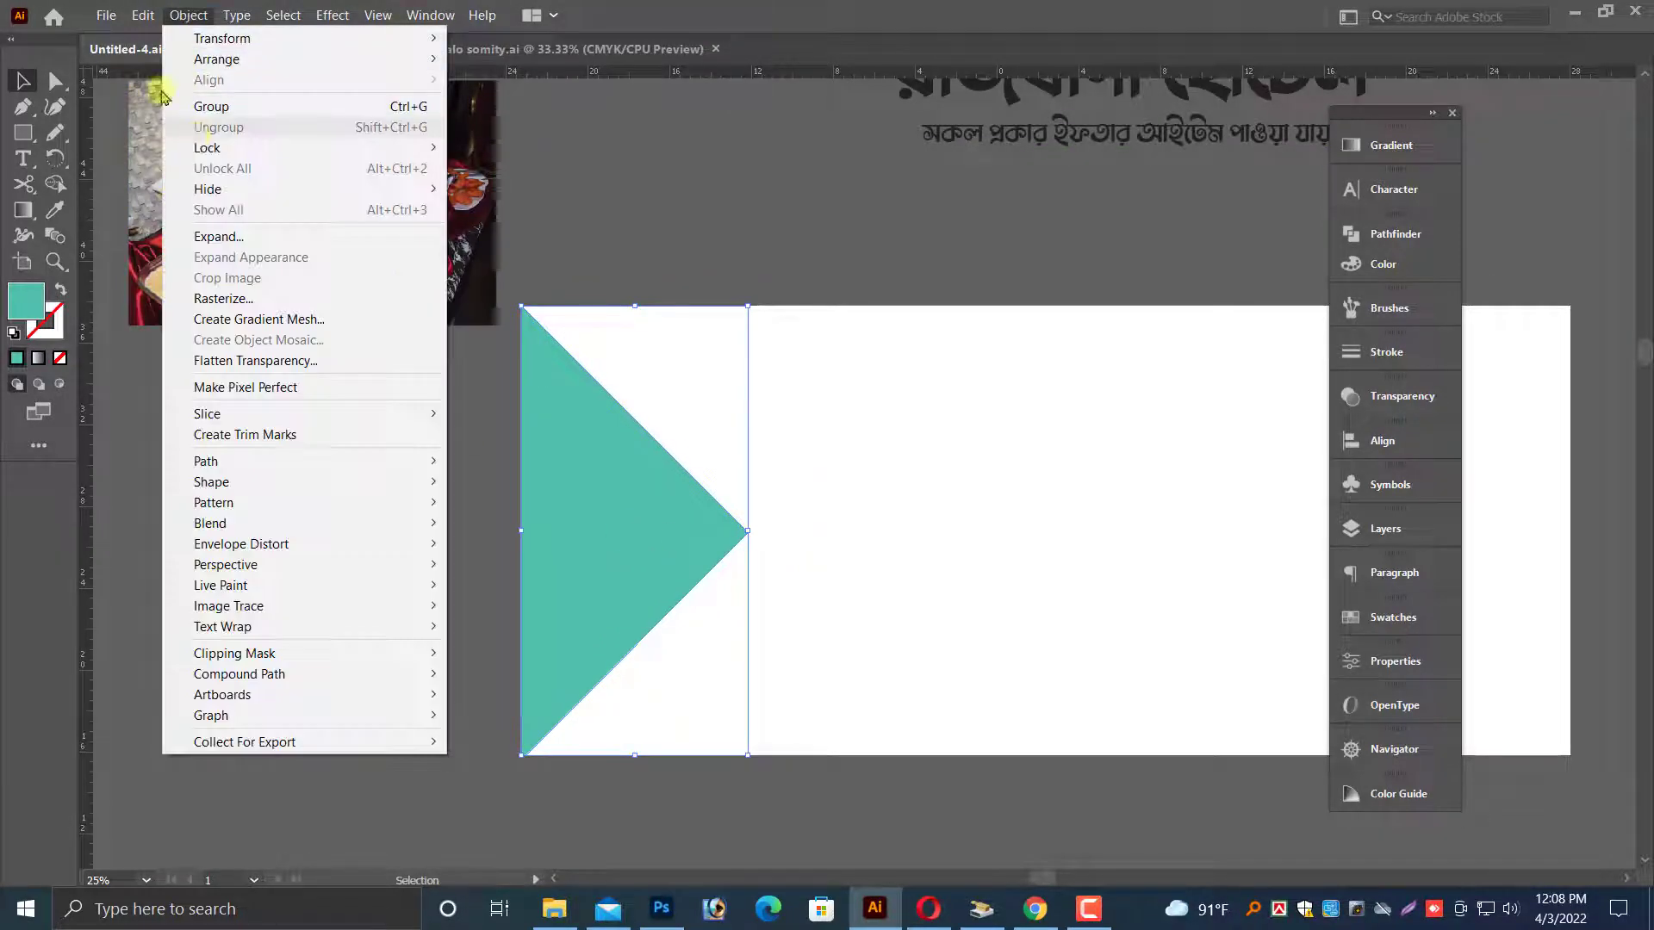
mouse_move(143, 15)
click(173, 109)
click(143, 14)
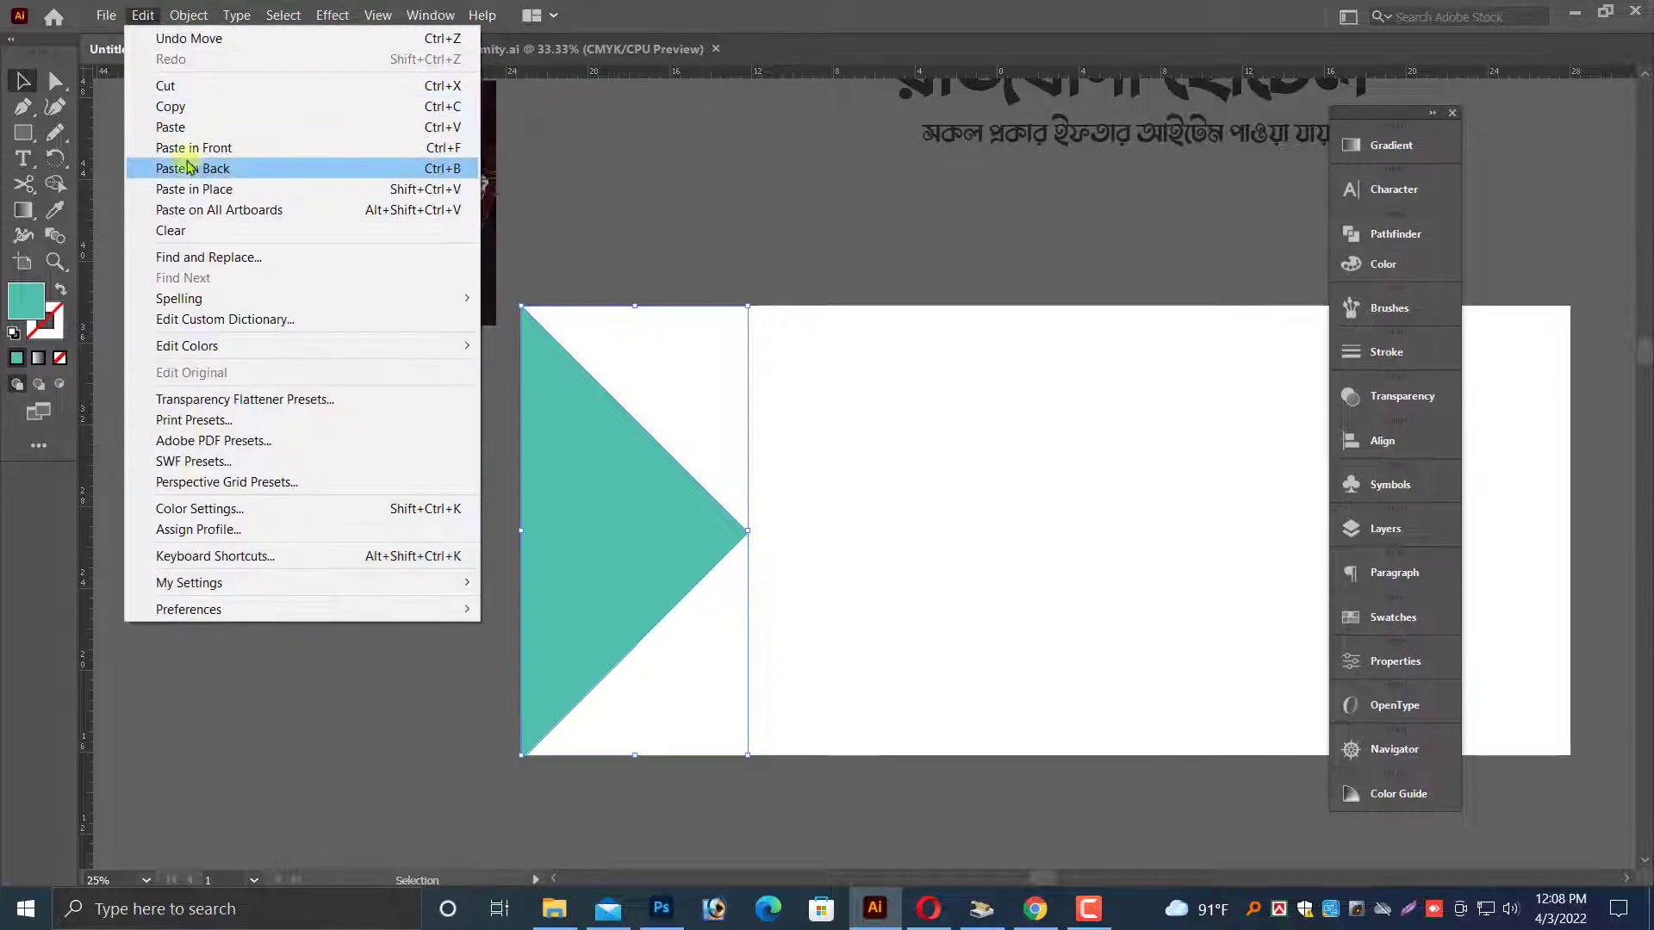
click(206, 148)
drag(744, 530, 766, 536)
- Fill the widened triangle copy with a linear white-to-black gradient
key(ctrl+=)
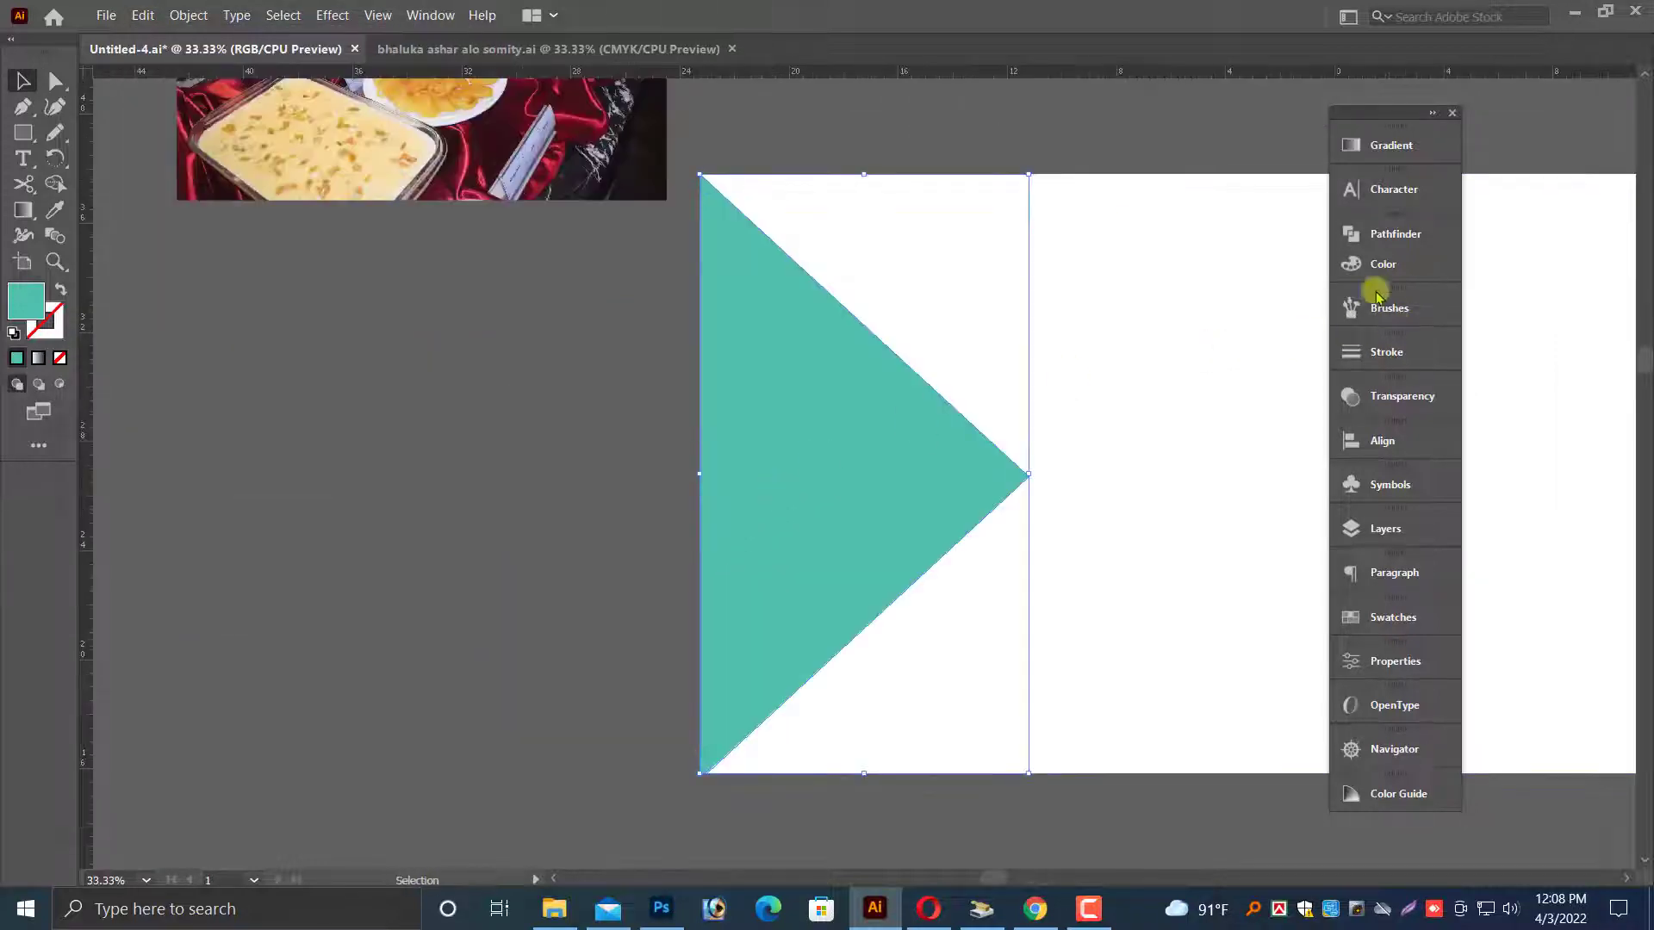
click(1396, 148)
click(1185, 171)
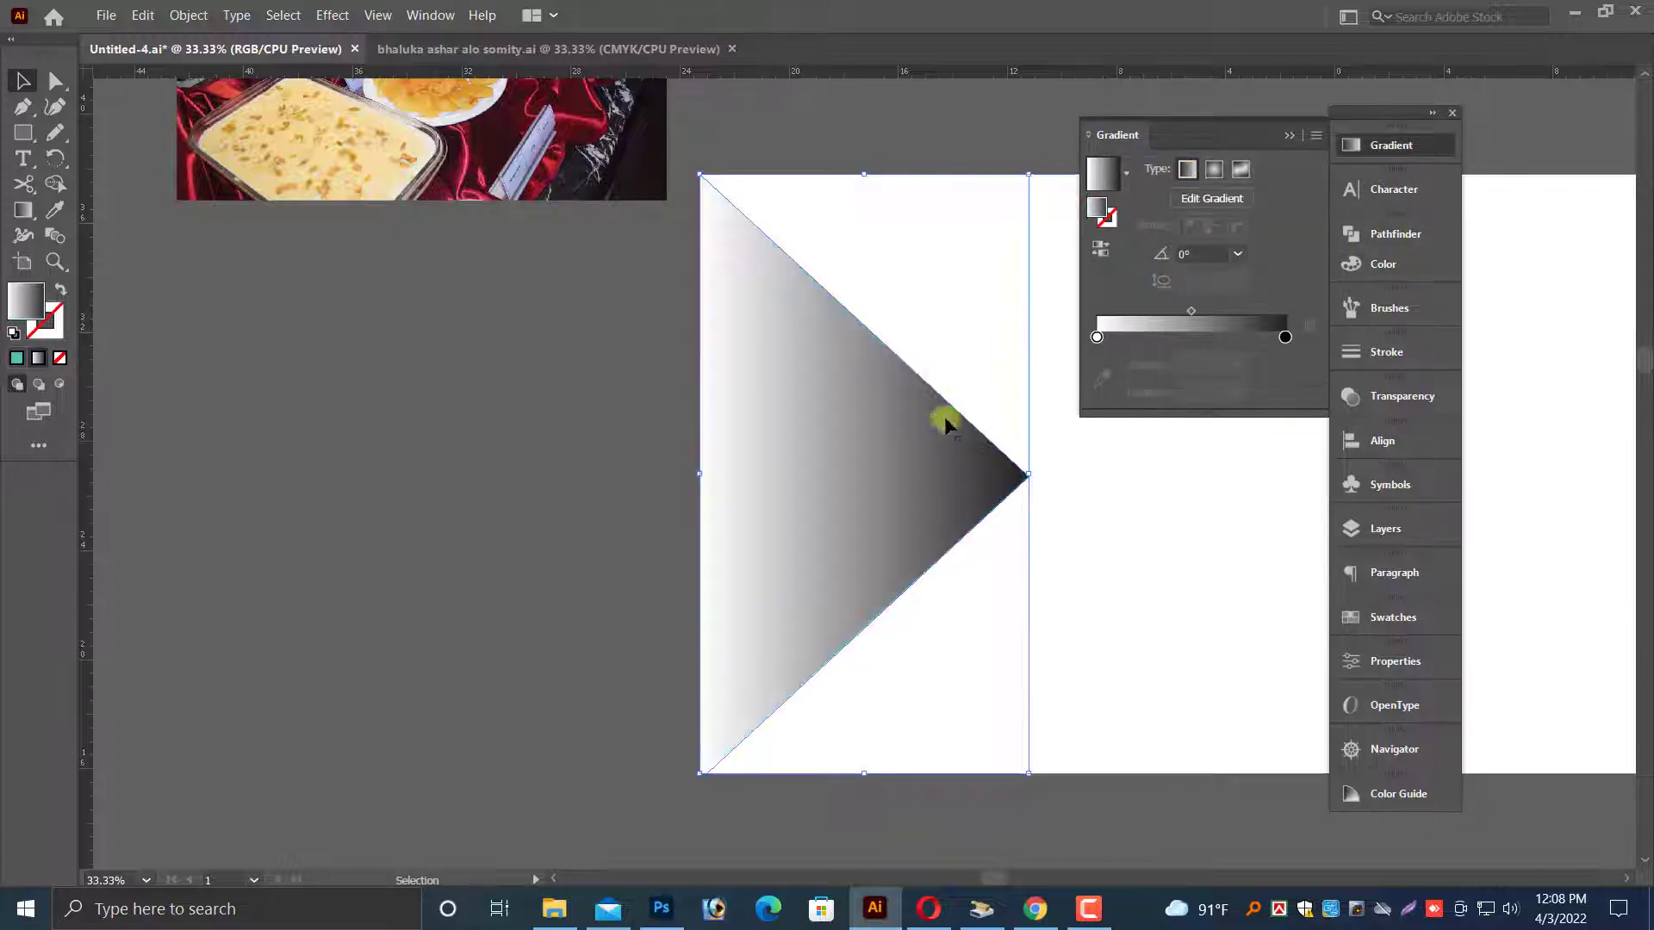
- Place the gradient triangle behind the teal one and send the white background rectangle to the very back
scroll(517, 517, right, 3)
key(ctrl+z)
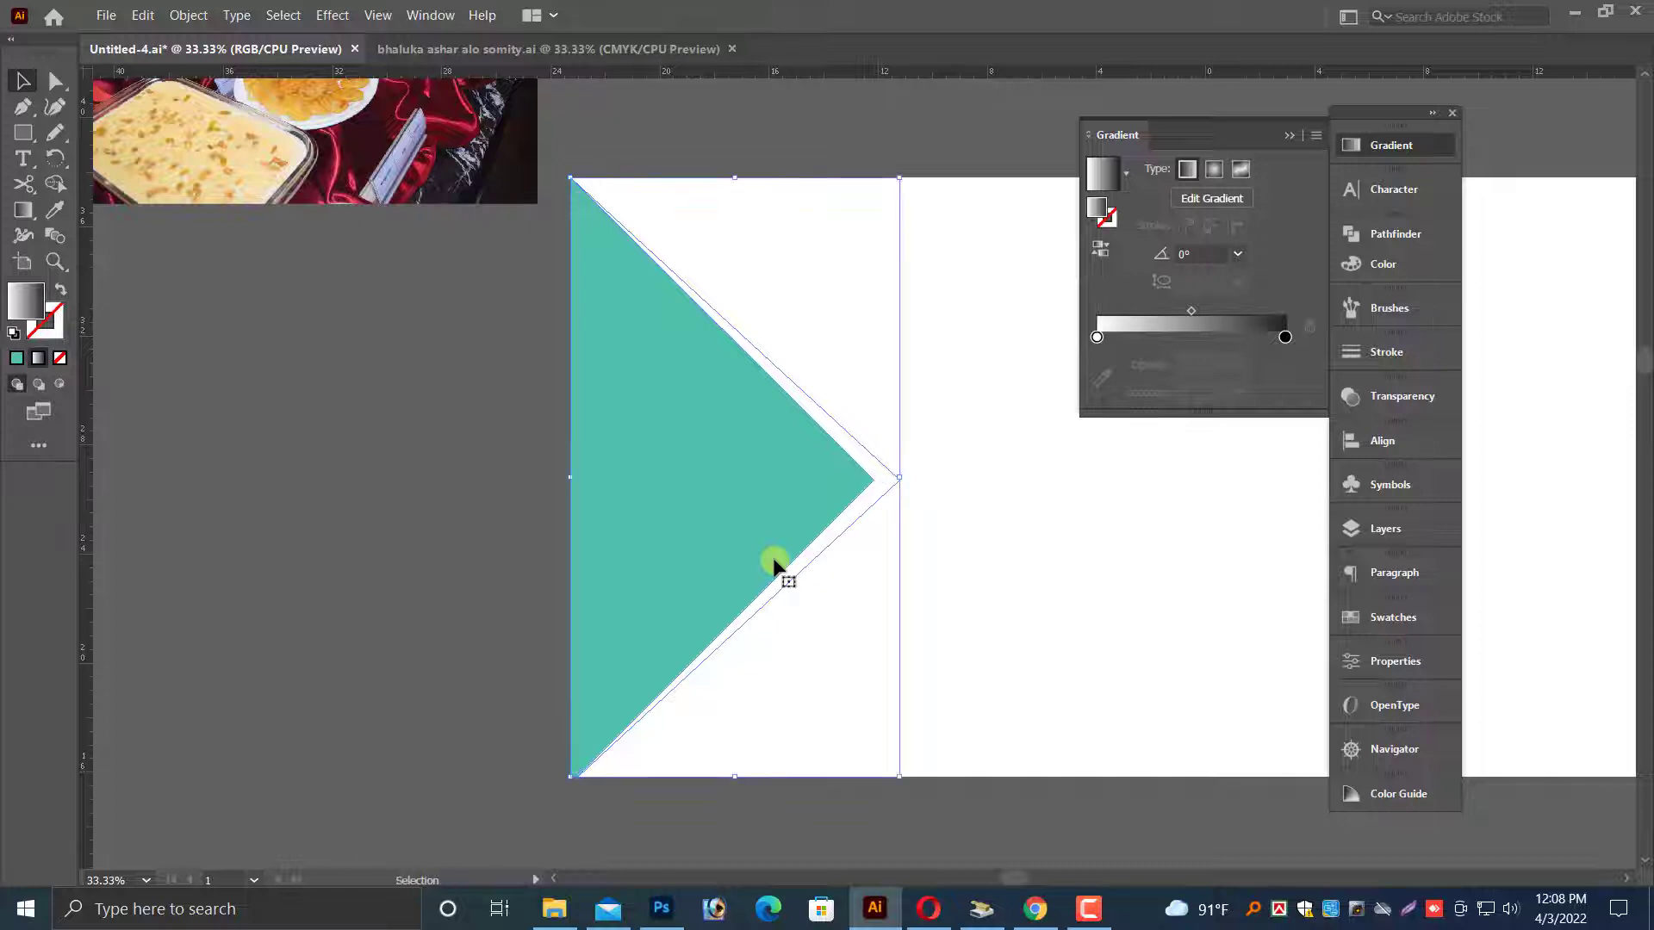
scroll(620, 598, right, 2)
click(910, 637)
key(ctrl+shift+[)
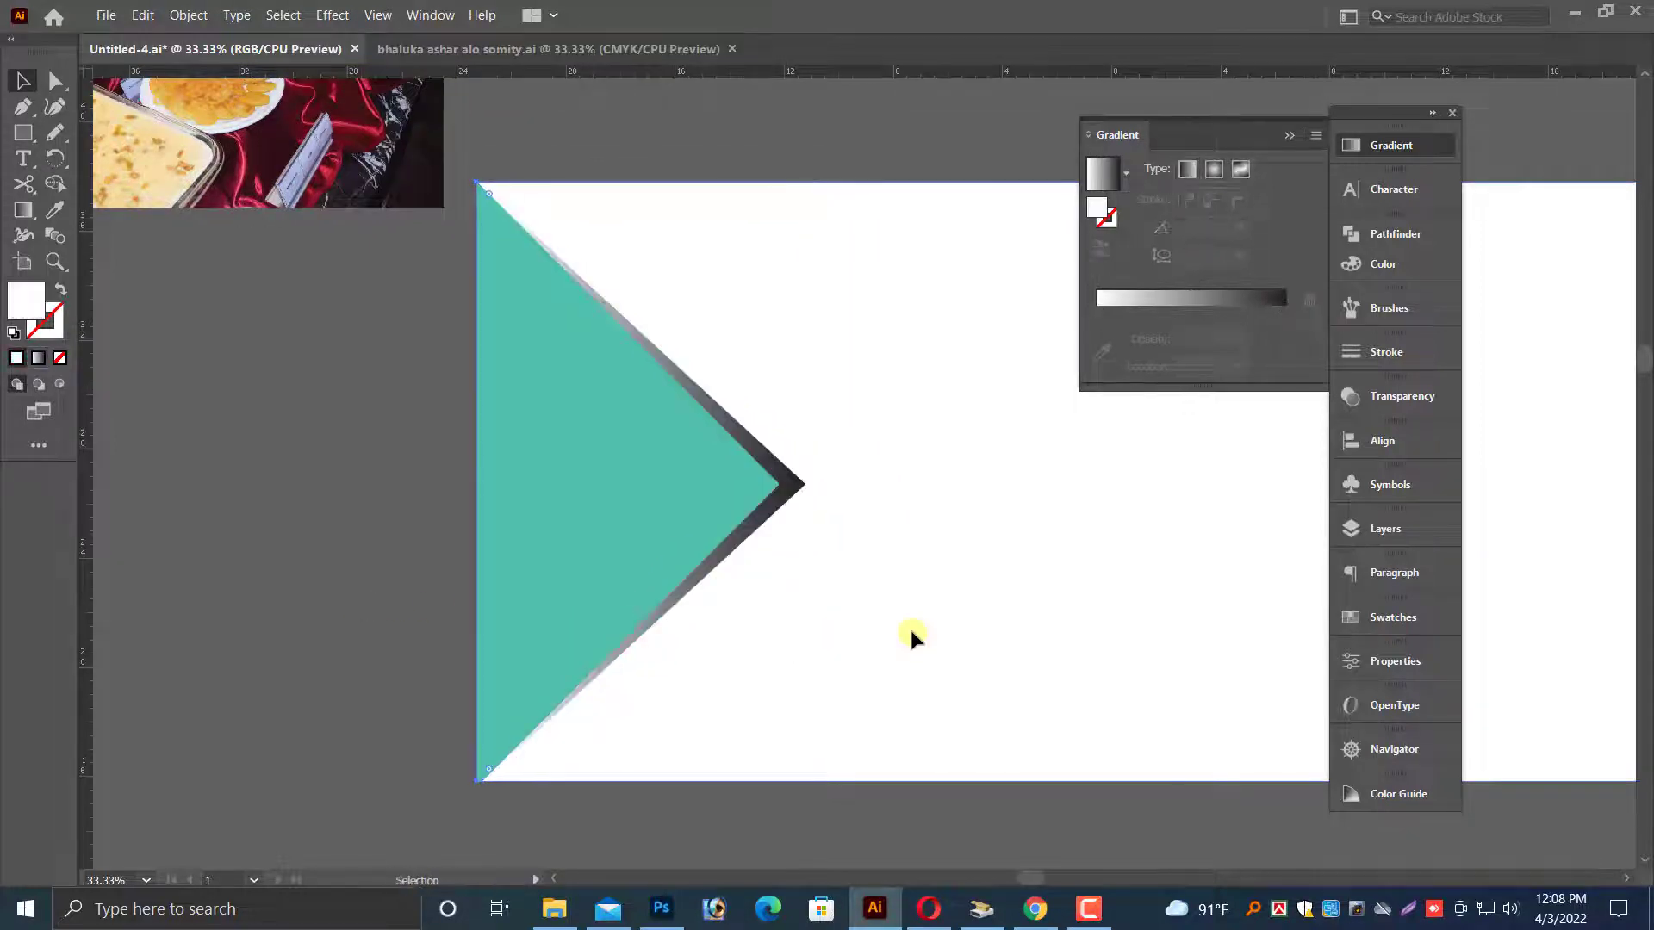
click(395, 545)
- Select the black end stop of the triangle's gradient and switch its colour mode to RGB
click(795, 484)
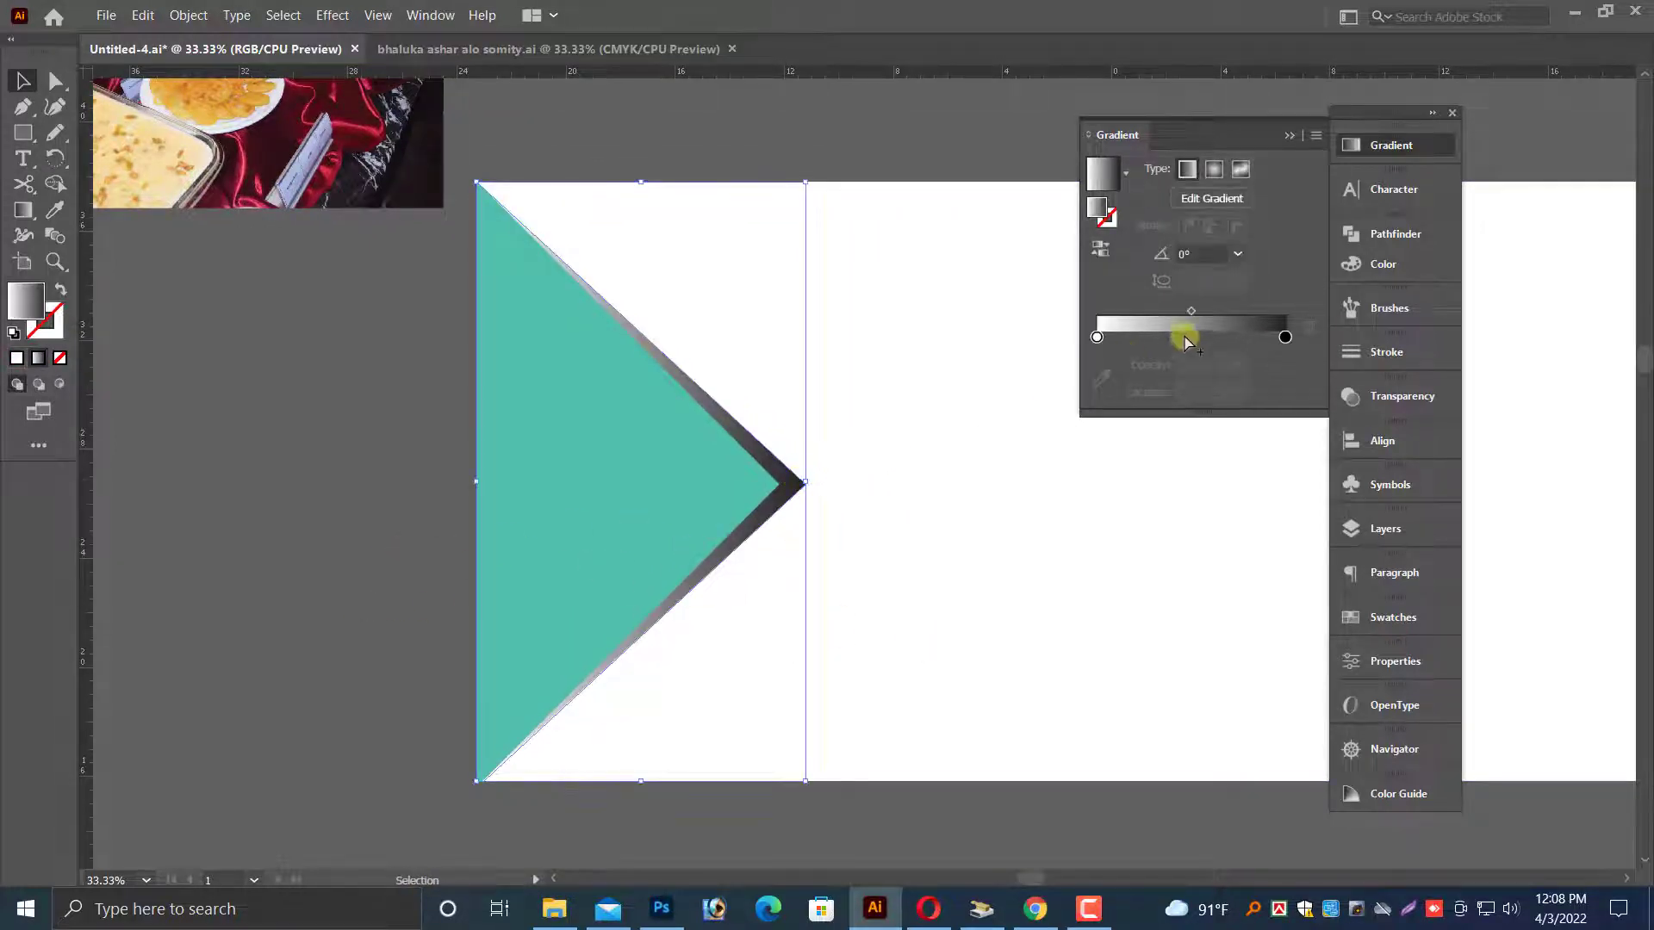
click(1284, 338)
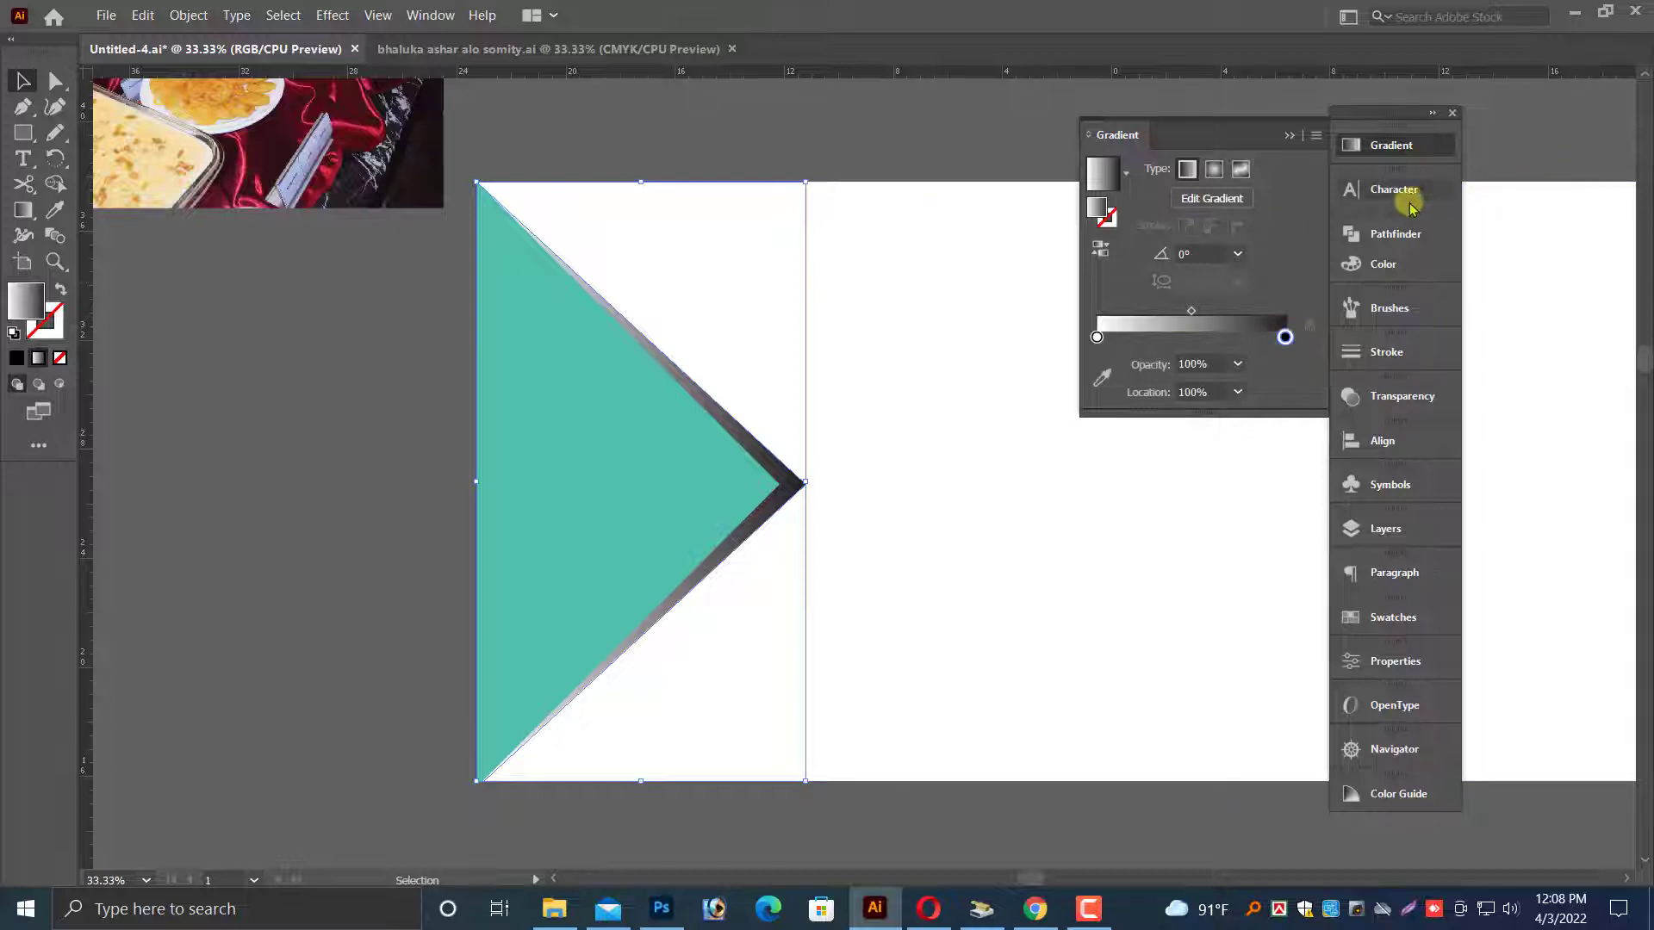
click(1394, 265)
click(1315, 224)
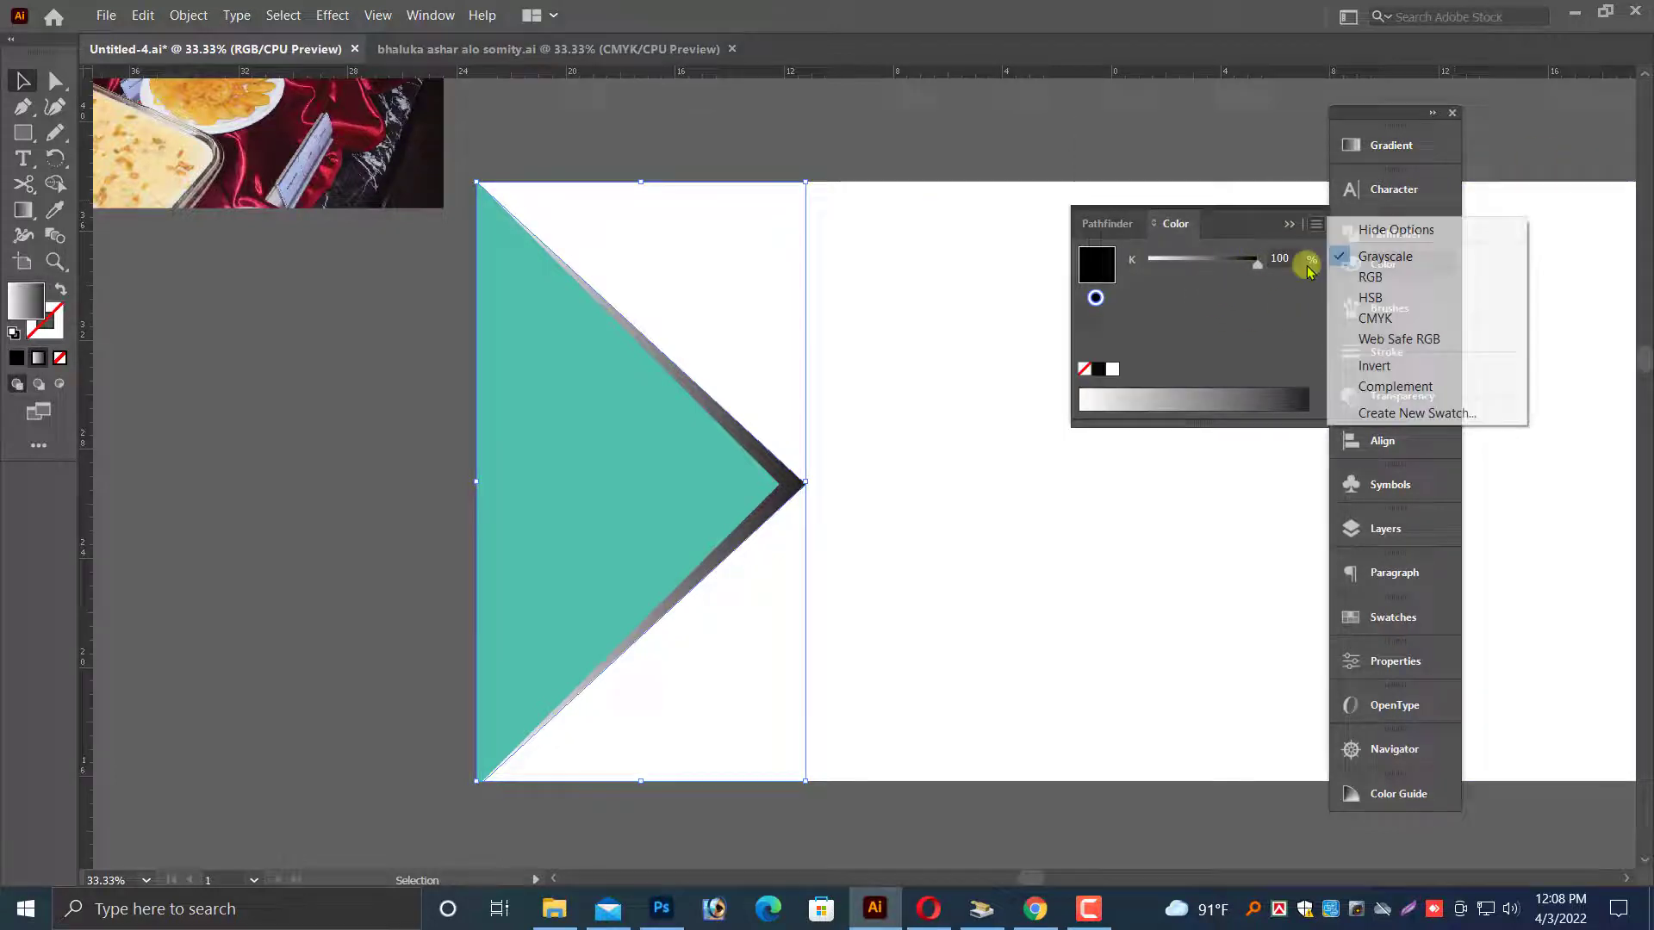
click(1371, 277)
- Recolour the gradient's end stop to orange with R 255, G 146 and B 48
mouse_move(1148, 296)
mouse_down()
mouse_move(1200, 291)
mouse_move(1141, 294)
mouse_move(1179, 263)
mouse_move(1310, 294)
mouse_up()
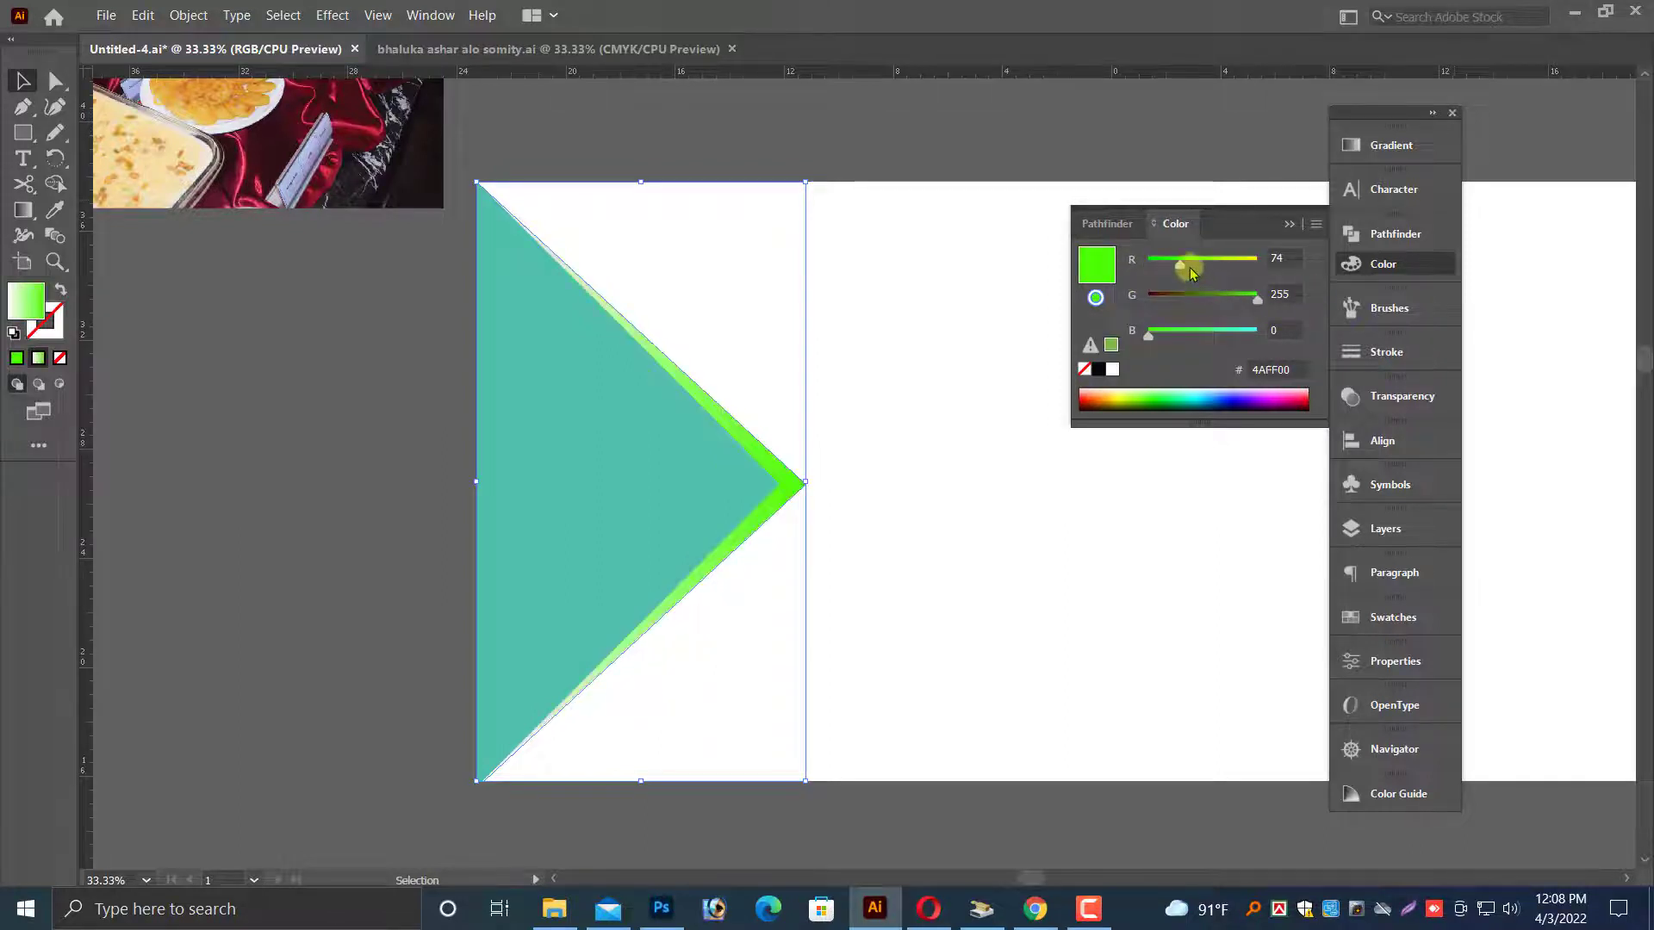
drag(1182, 265, 1346, 279)
click(1213, 332)
click(1190, 296)
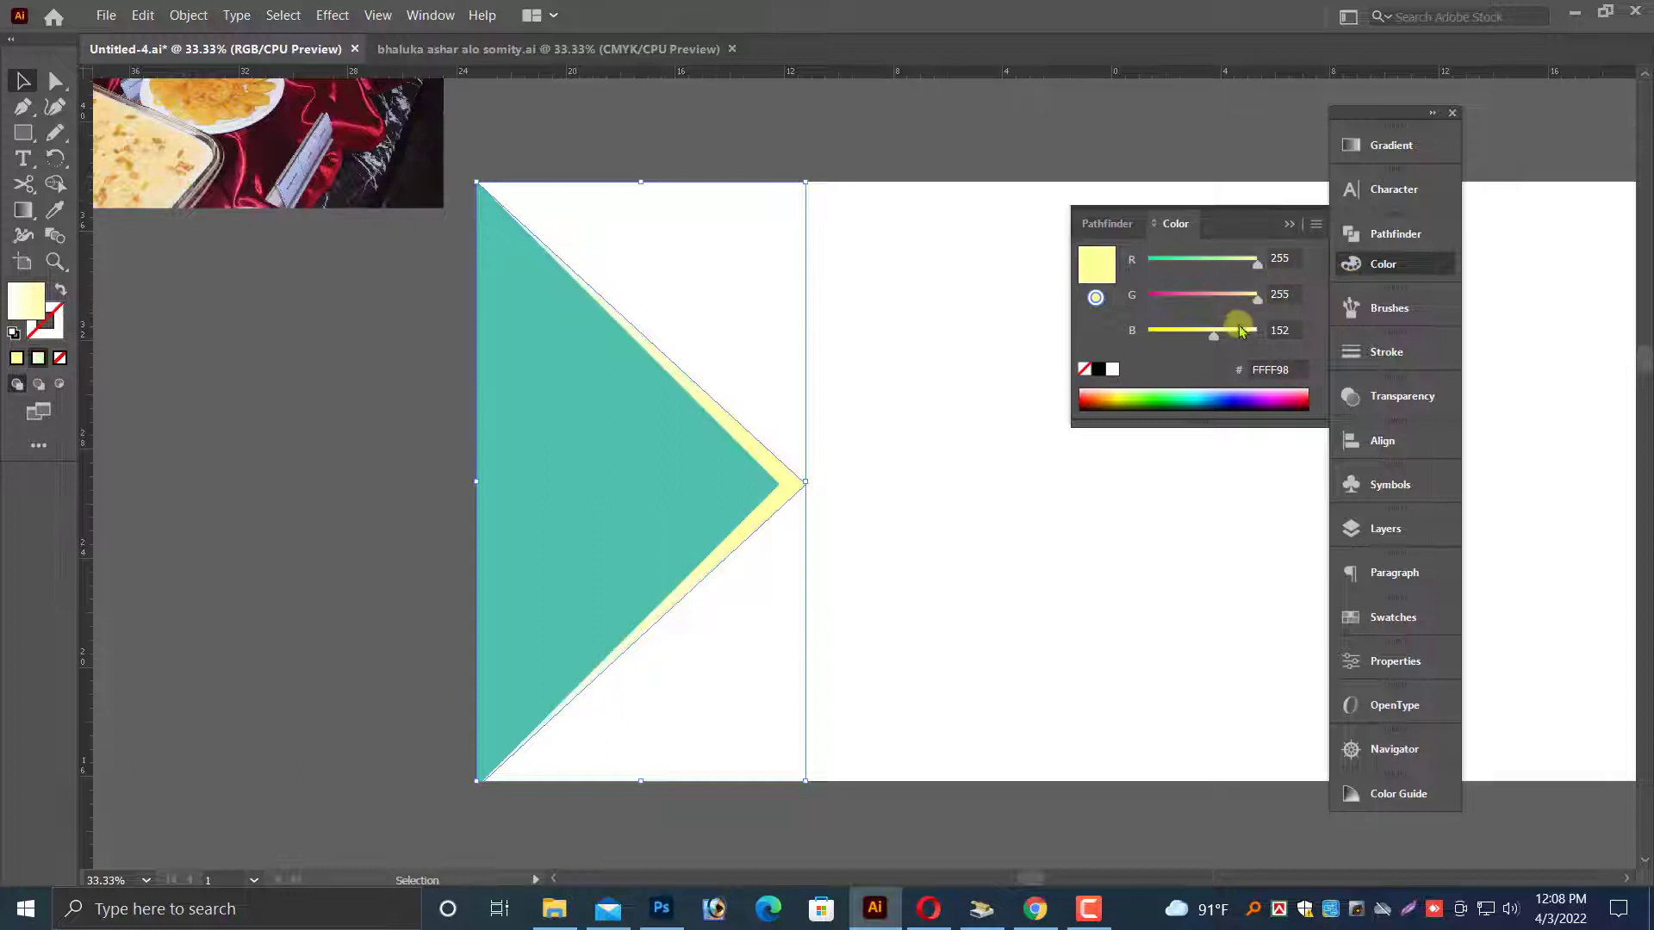
drag(1234, 302, 1230, 293)
click(1211, 296)
click(277, 407)
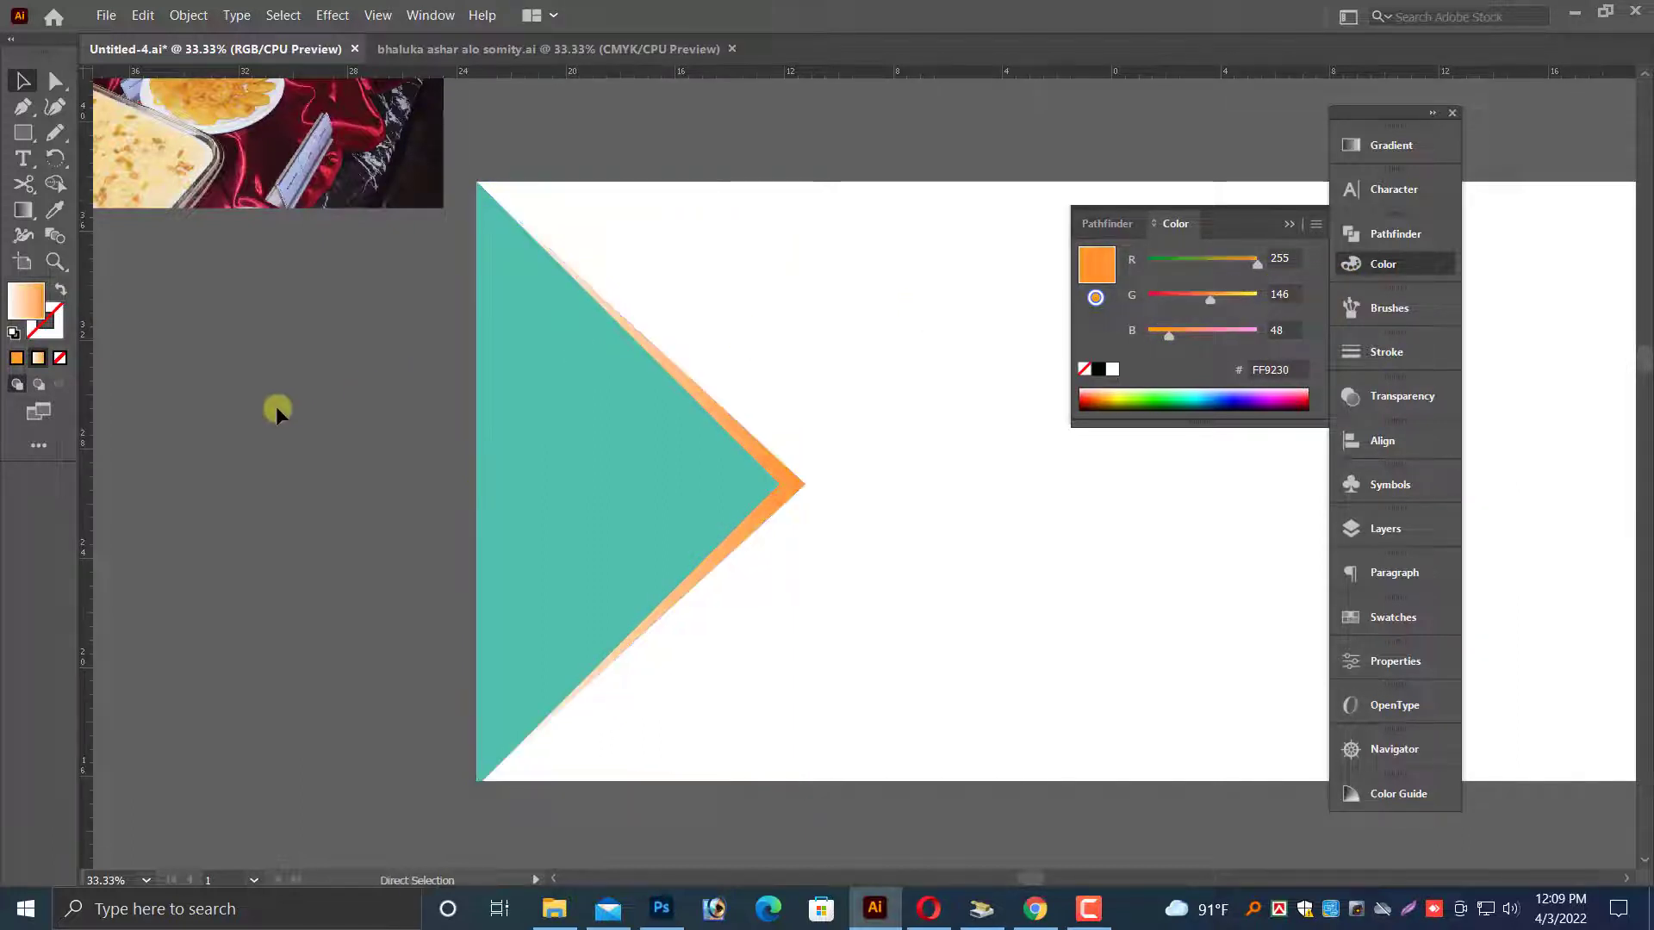
- Select the orange gradient triangle behind the teal one and set its end stop's green value to 150
key(ctrl+minus)
drag(398, 587, 299, 632)
drag(388, 254, 1288, 755)
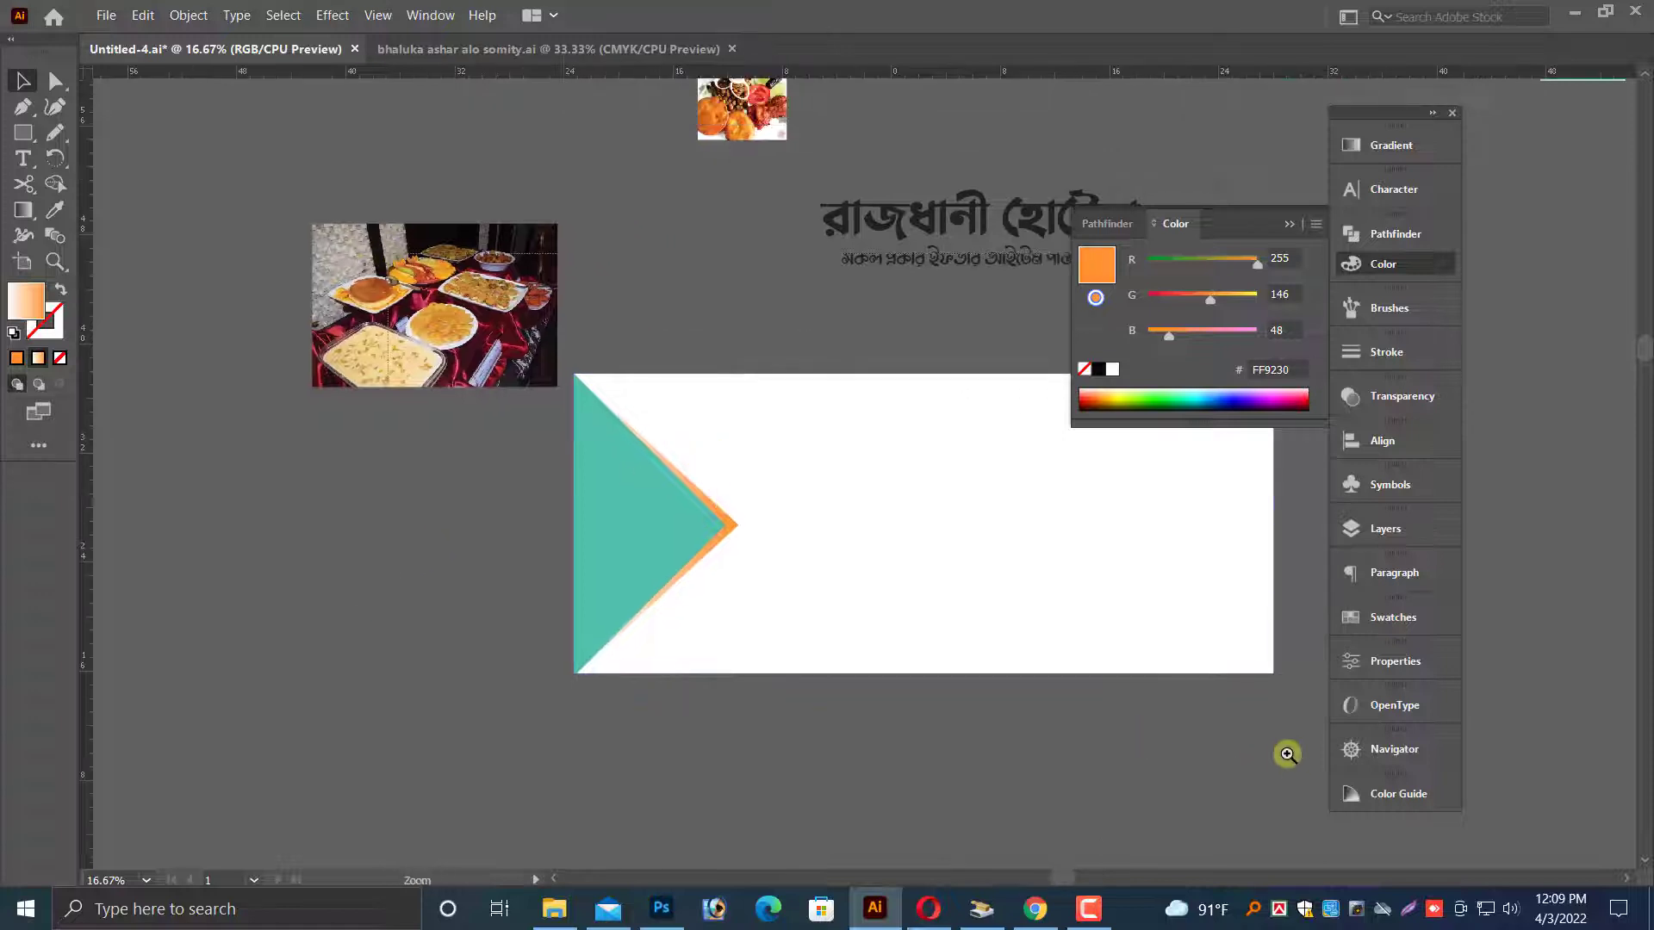
drag(560, 555, 762, 685)
click(887, 686)
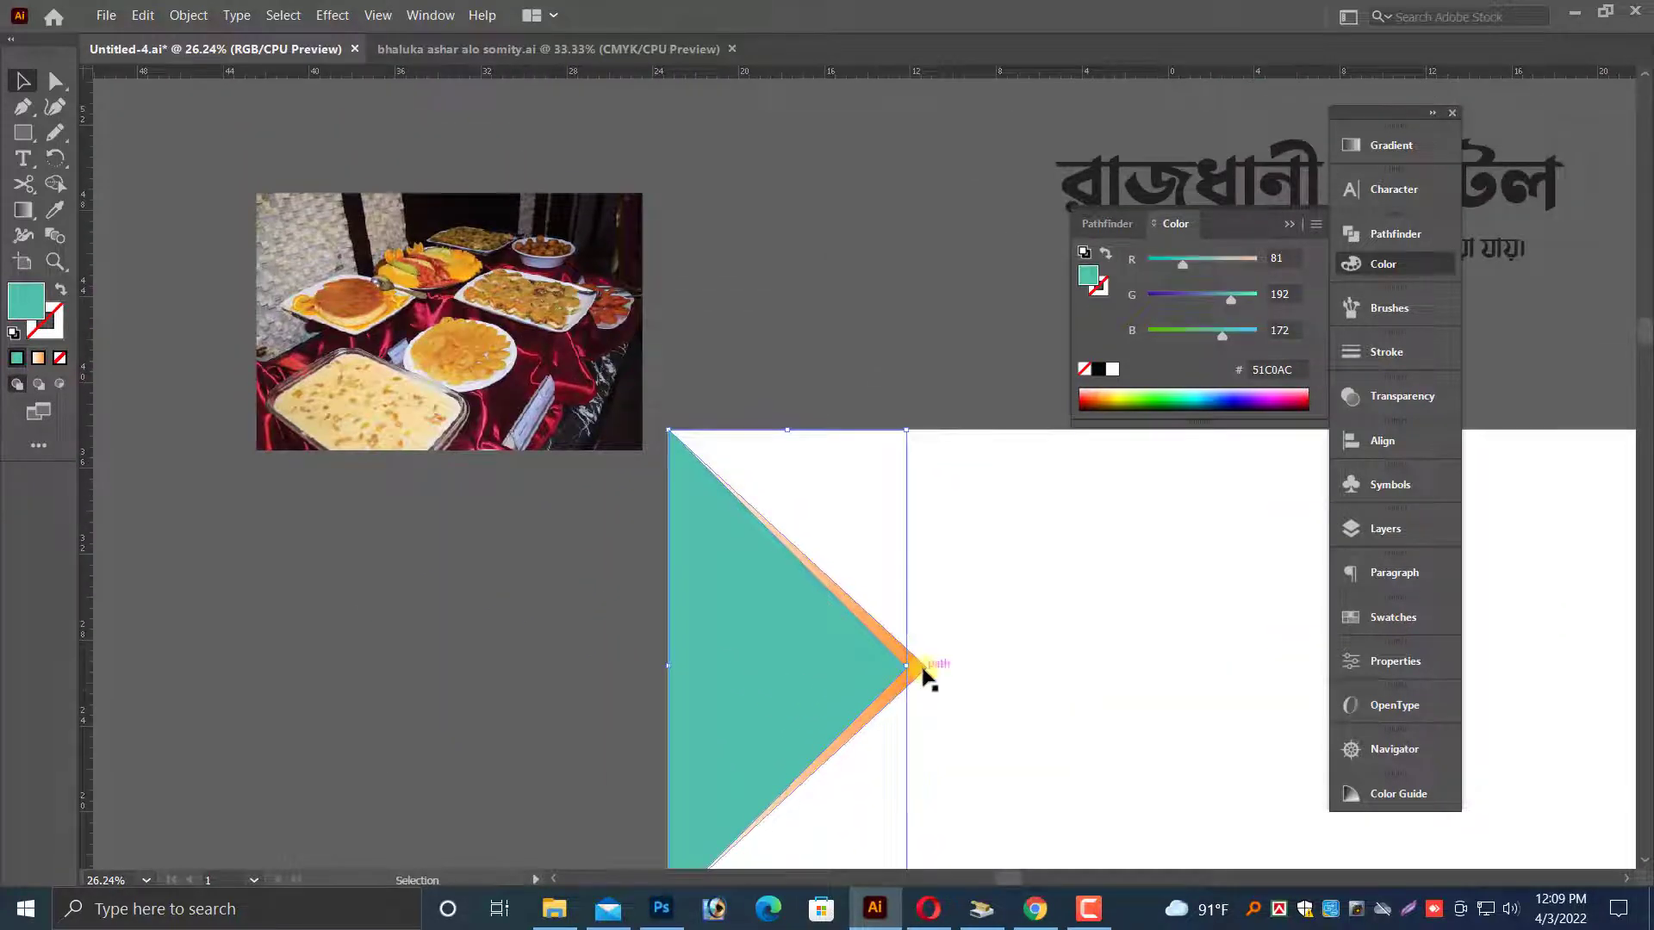
click(924, 676)
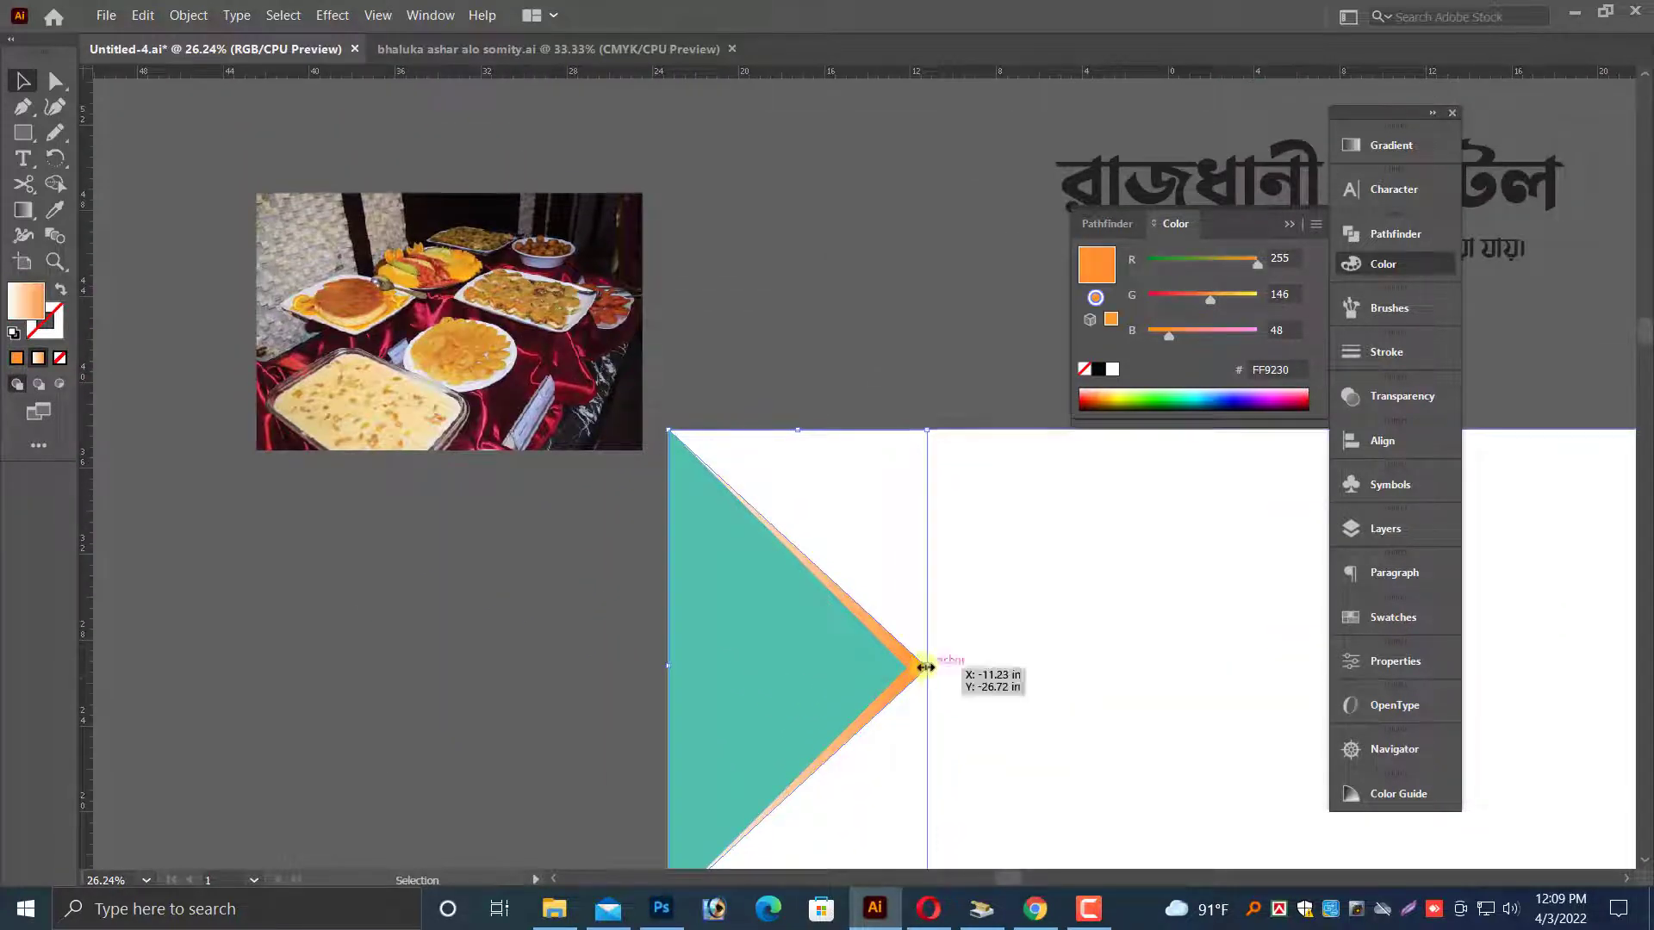
scroll(917, 668, down, 1)
scroll(1120, 671, up, 4)
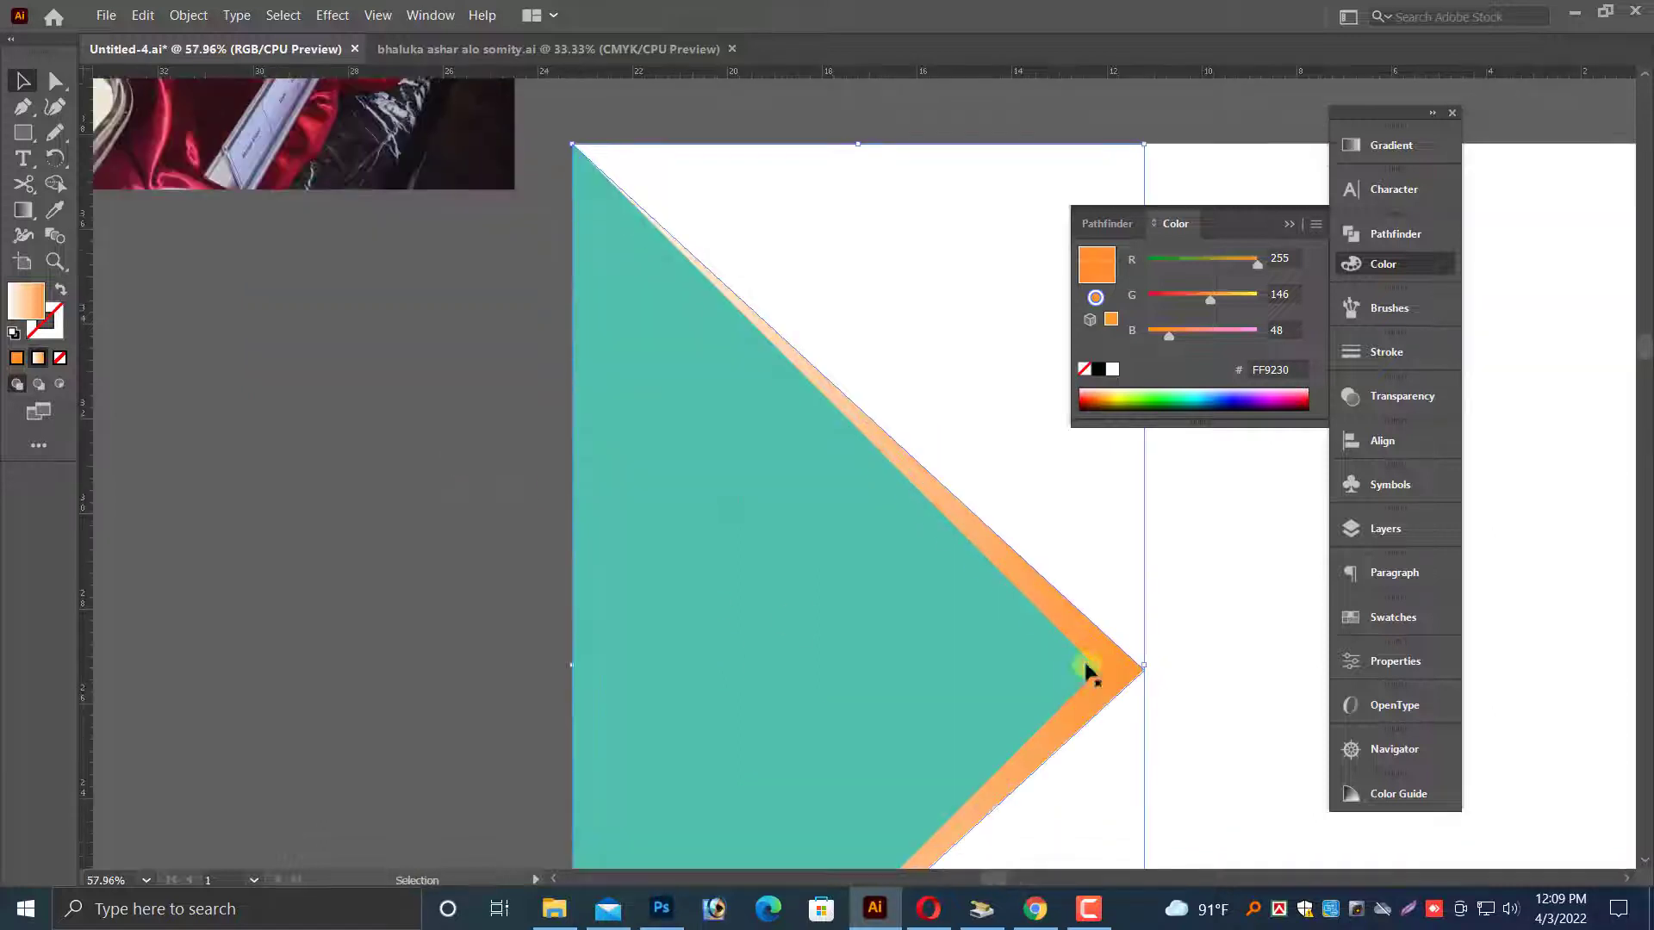
mouse_move(1210, 299)
mouse_down()
mouse_move(1196, 298)
mouse_move(1212, 299)
mouse_up()
- Paste a copy of the orange gradient triangle in front and narrow it so its tip lies between the teal and orange tips
key(ctrl+minus)
scroll(979, 572, up, 1)
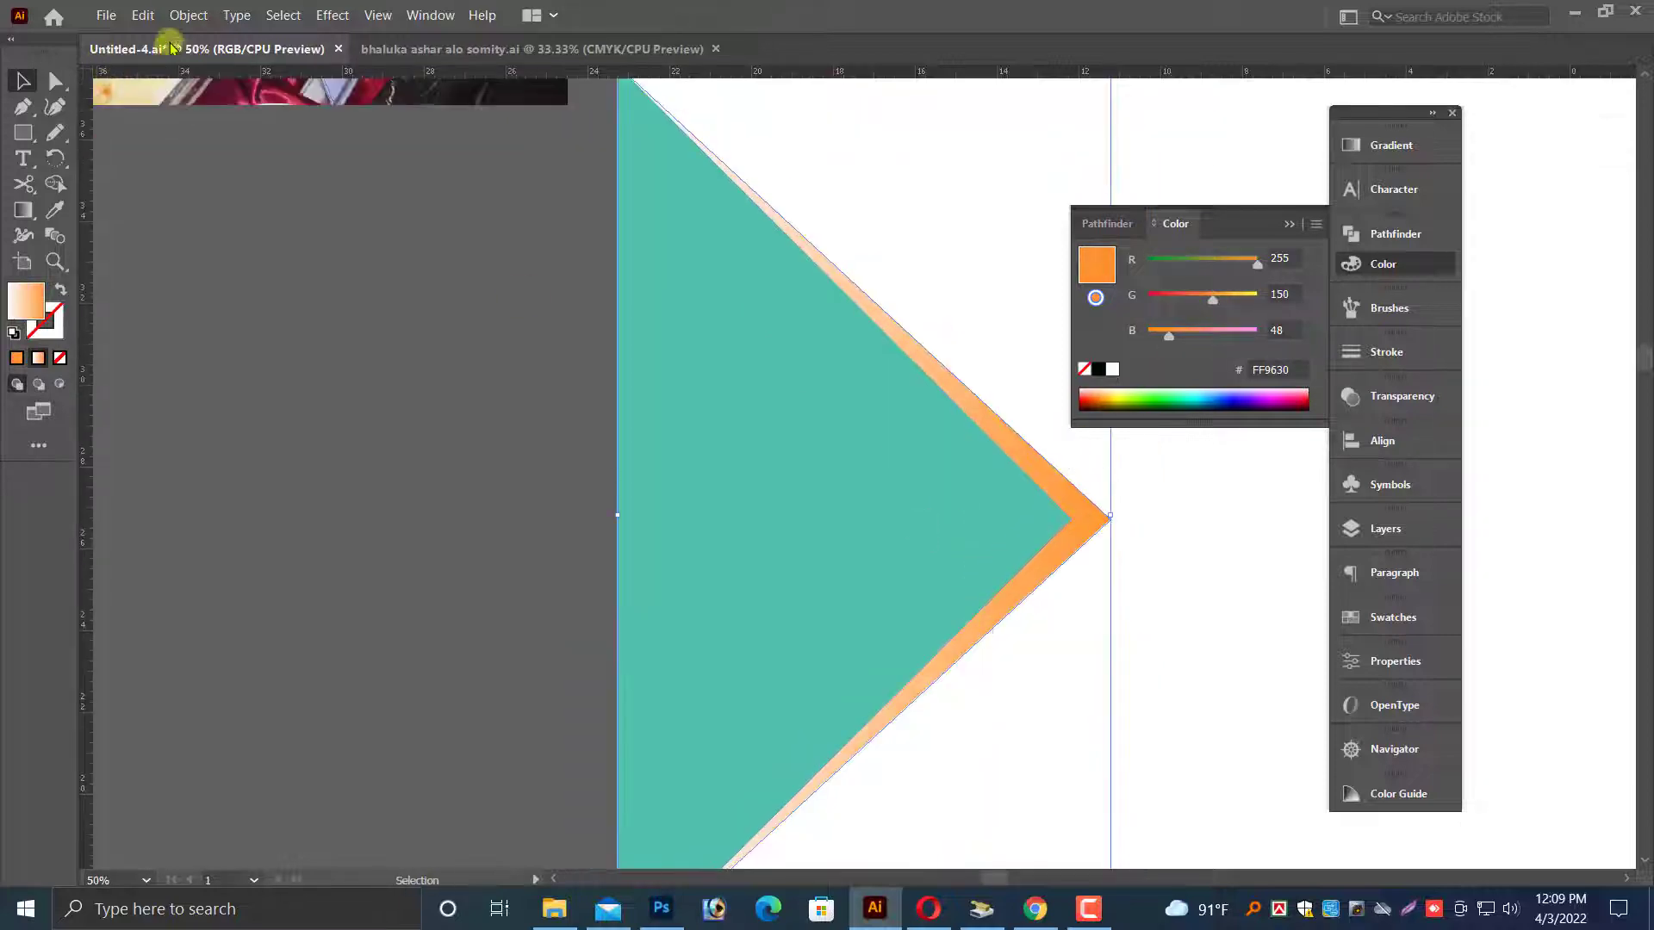
click(143, 19)
click(169, 106)
click(143, 14)
click(166, 147)
drag(1110, 515, 1087, 515)
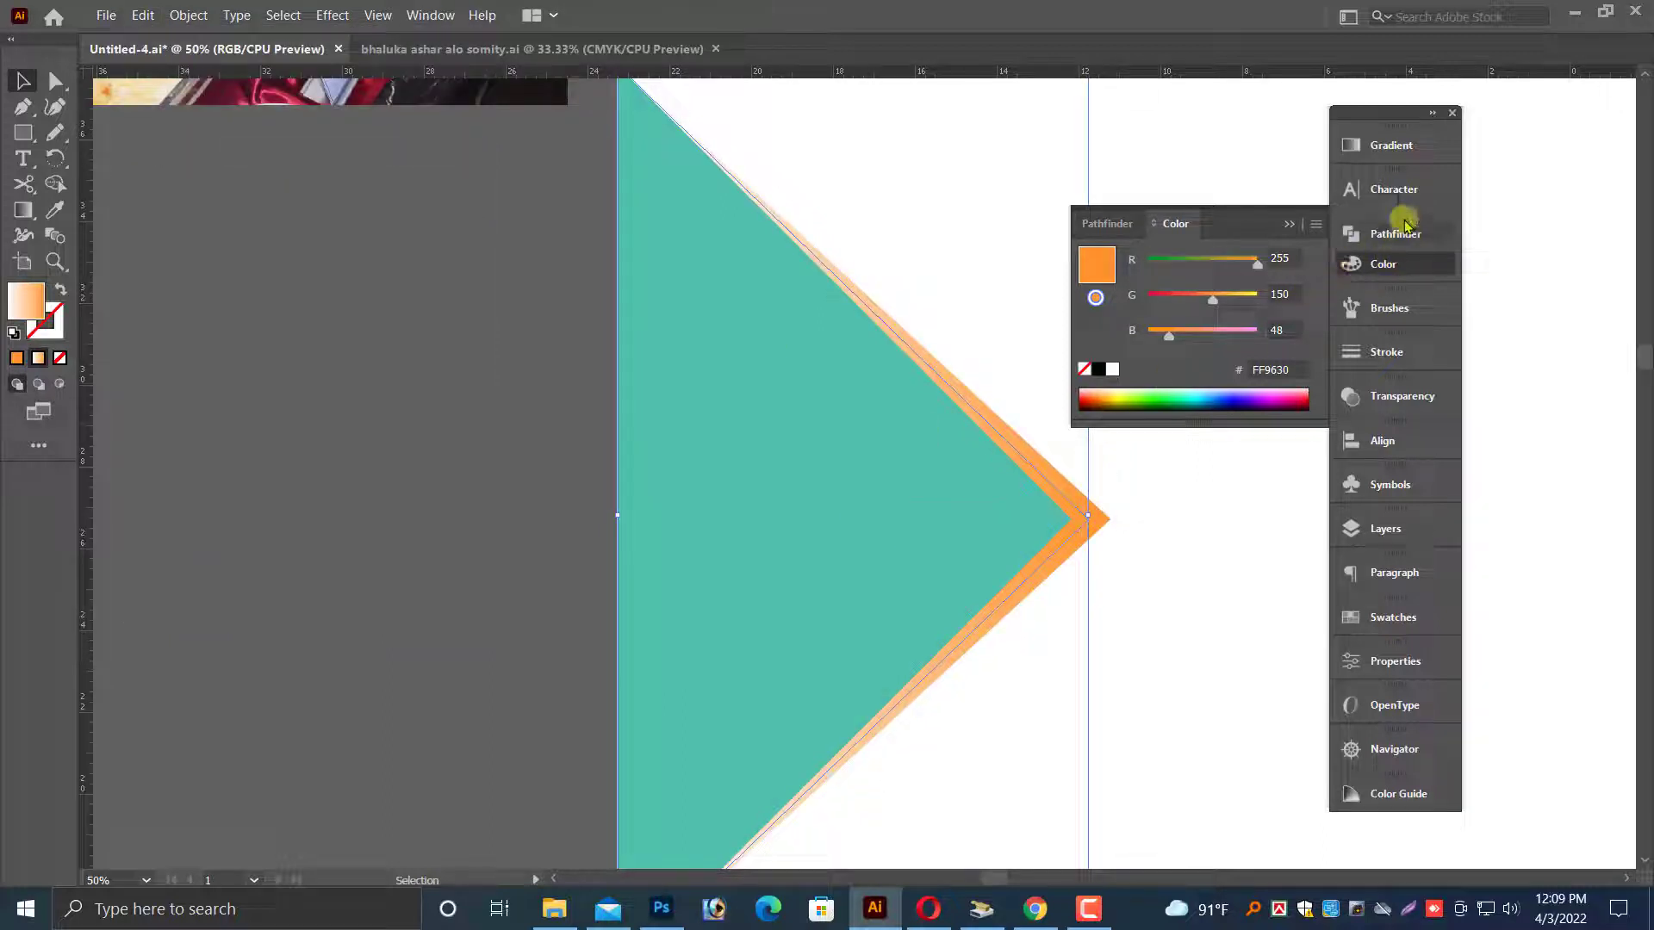
- Set the gradient angle of the narrower orange triangle copy to 180°
click(1391, 146)
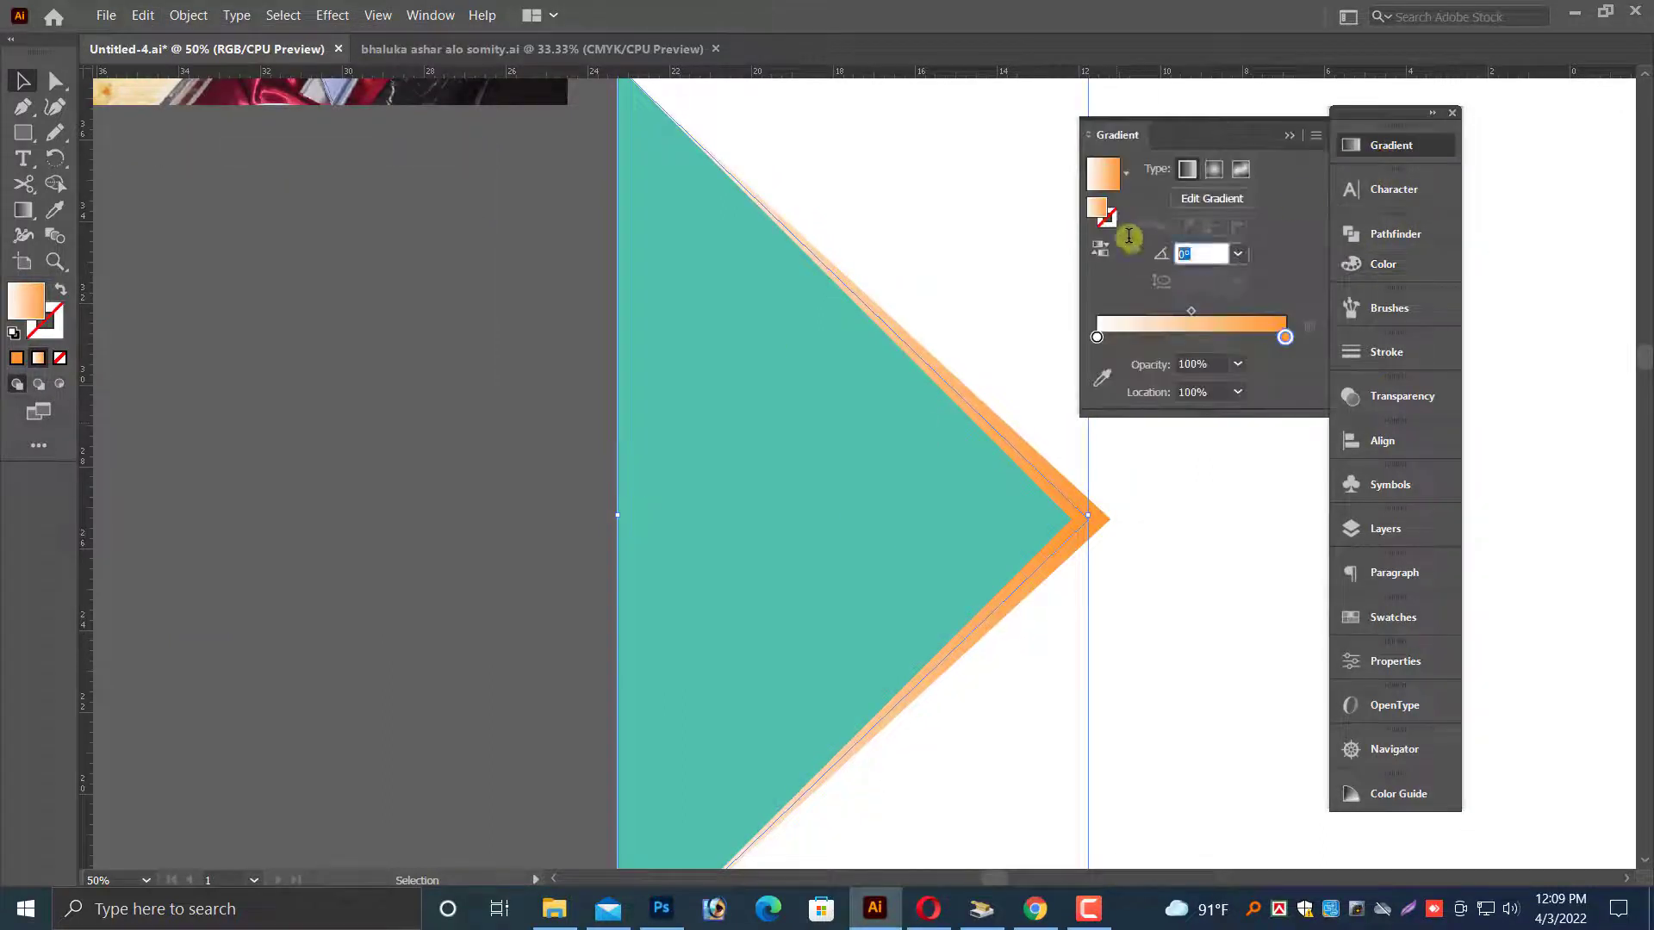
text(180)
key(Return)
click(506, 534)
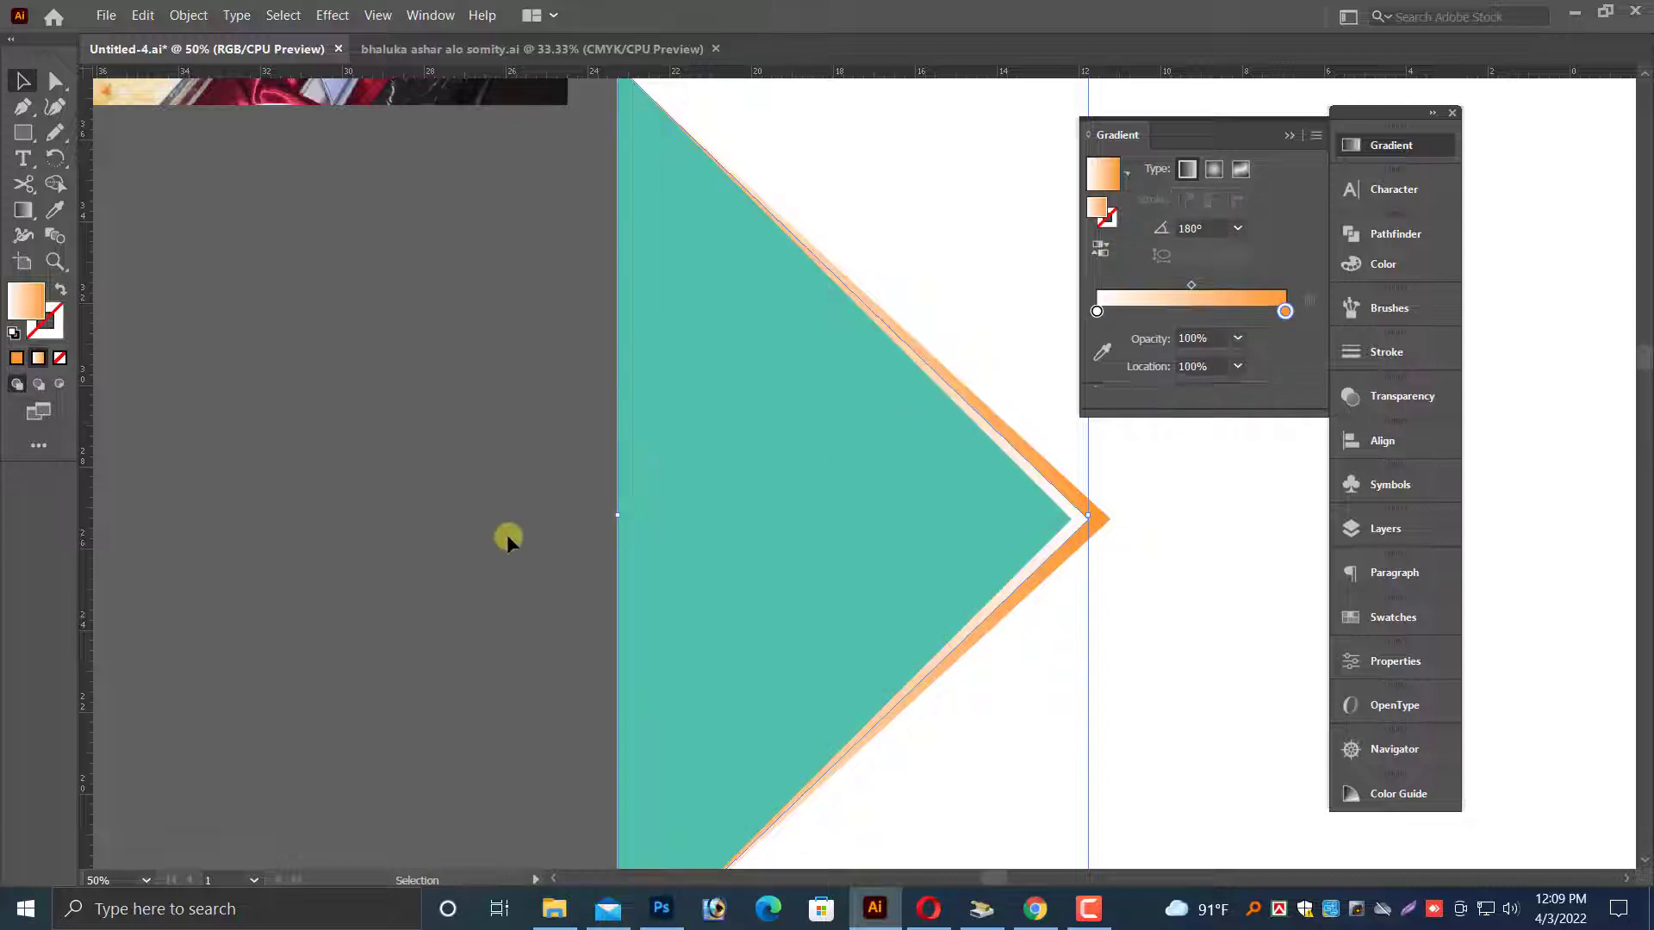
key(ctrl+minus)
drag(506, 534, 293, 578)
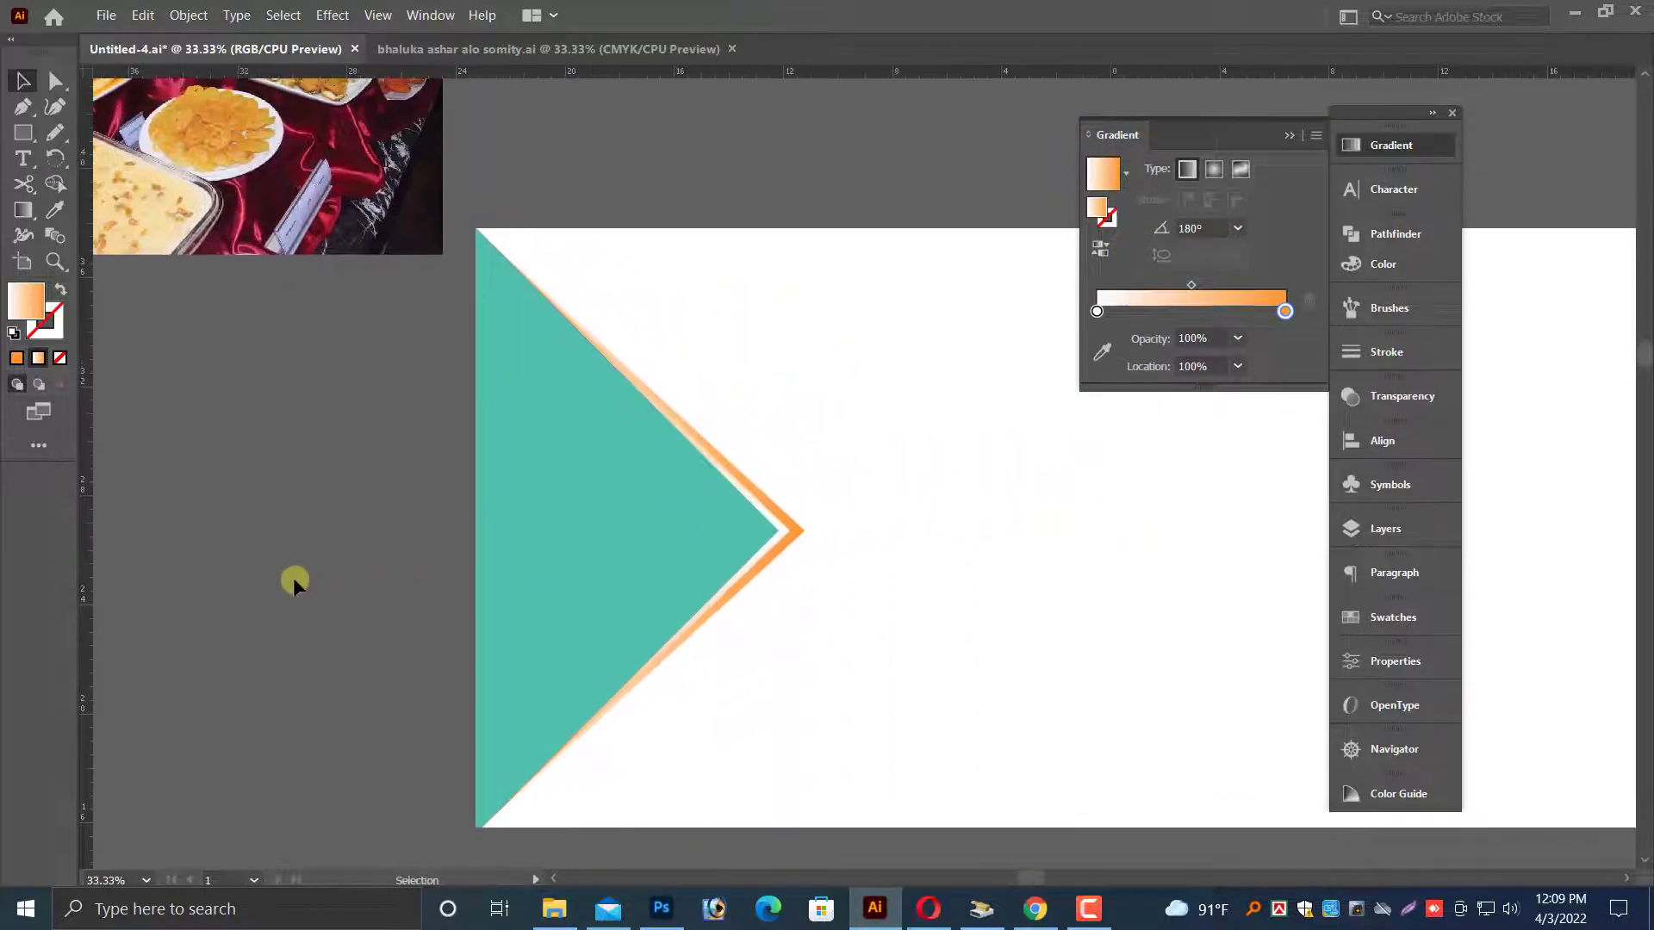
key(ctrl+minus)
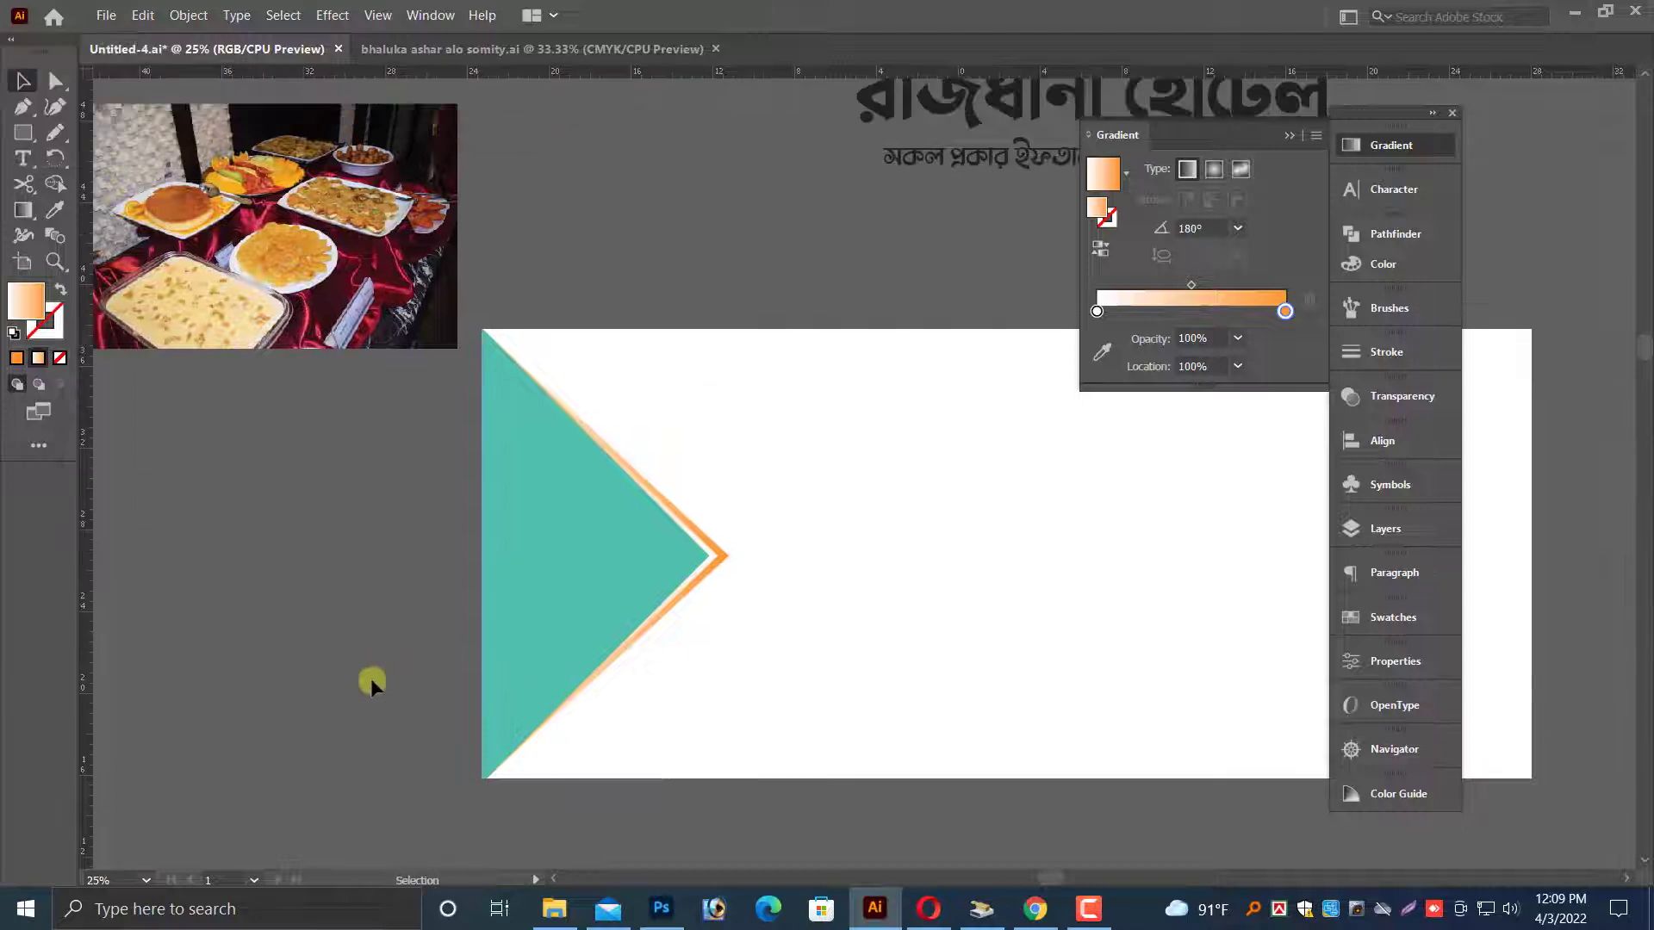
drag(405, 409, 1003, 587)
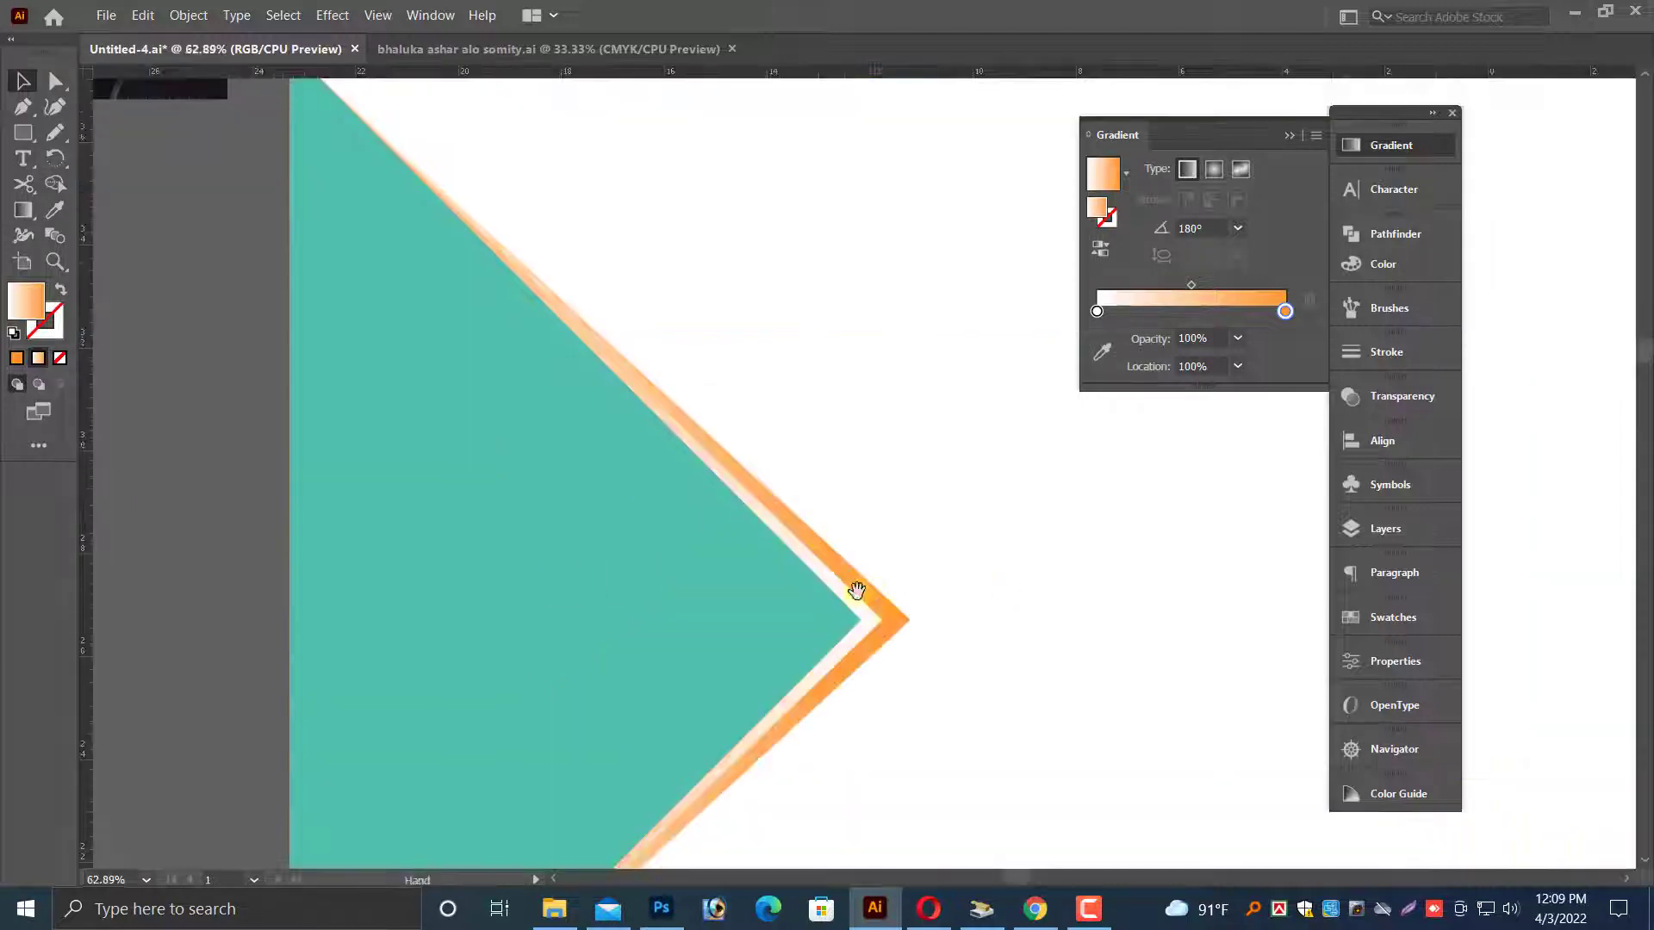
click(904, 635)
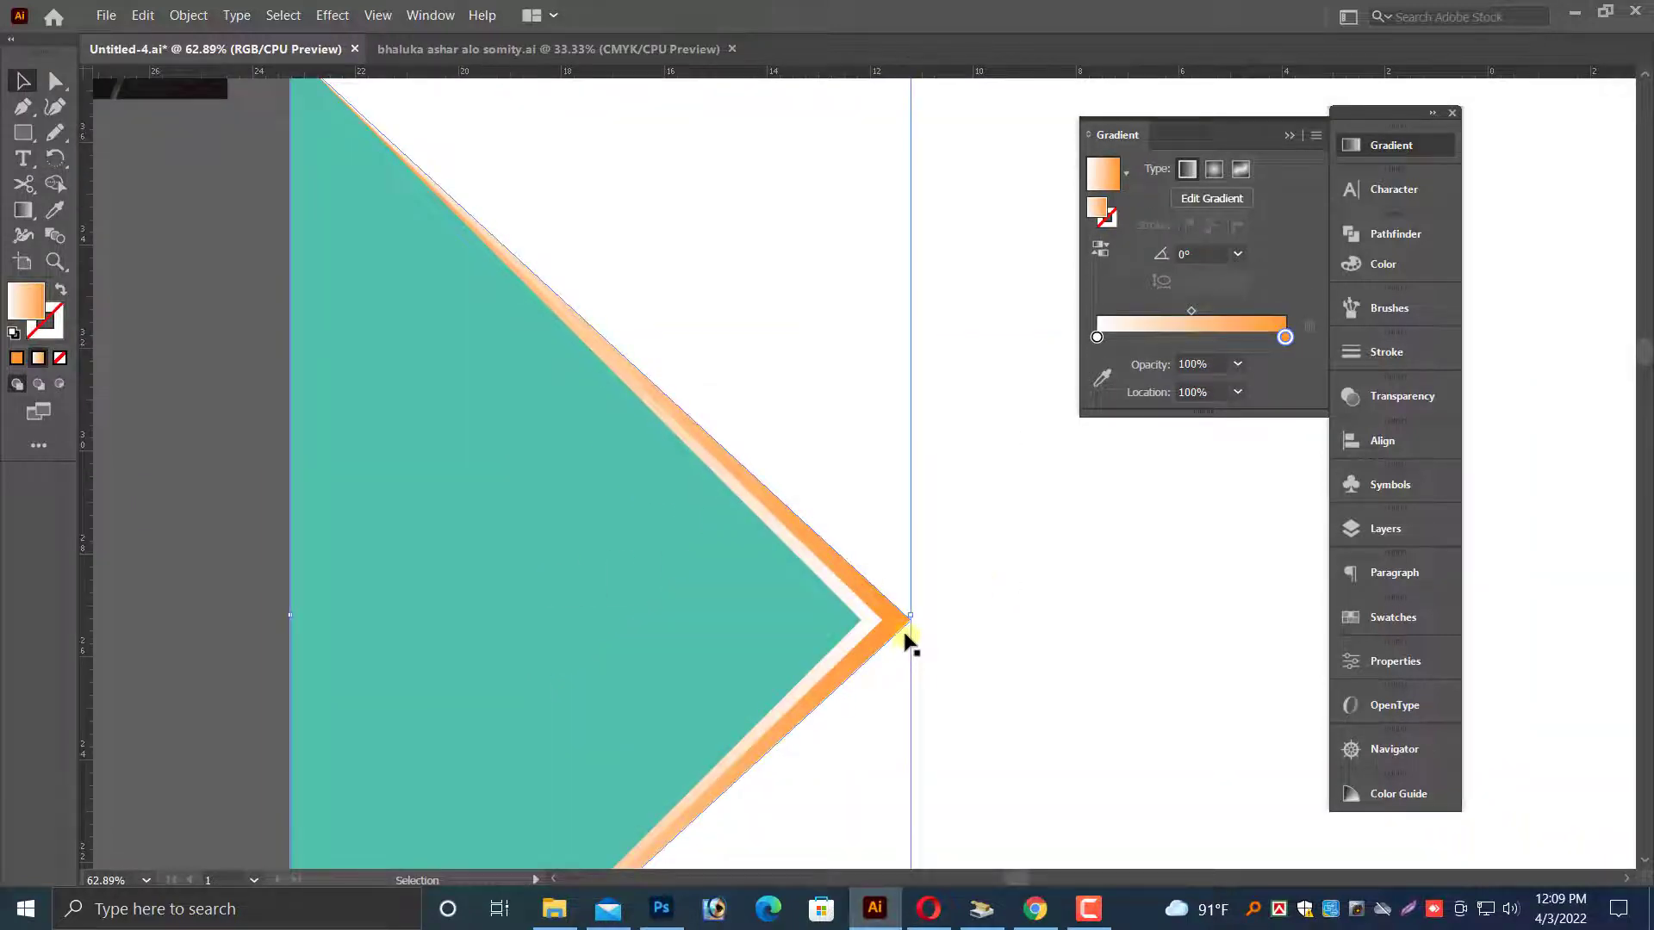
click(333, 14)
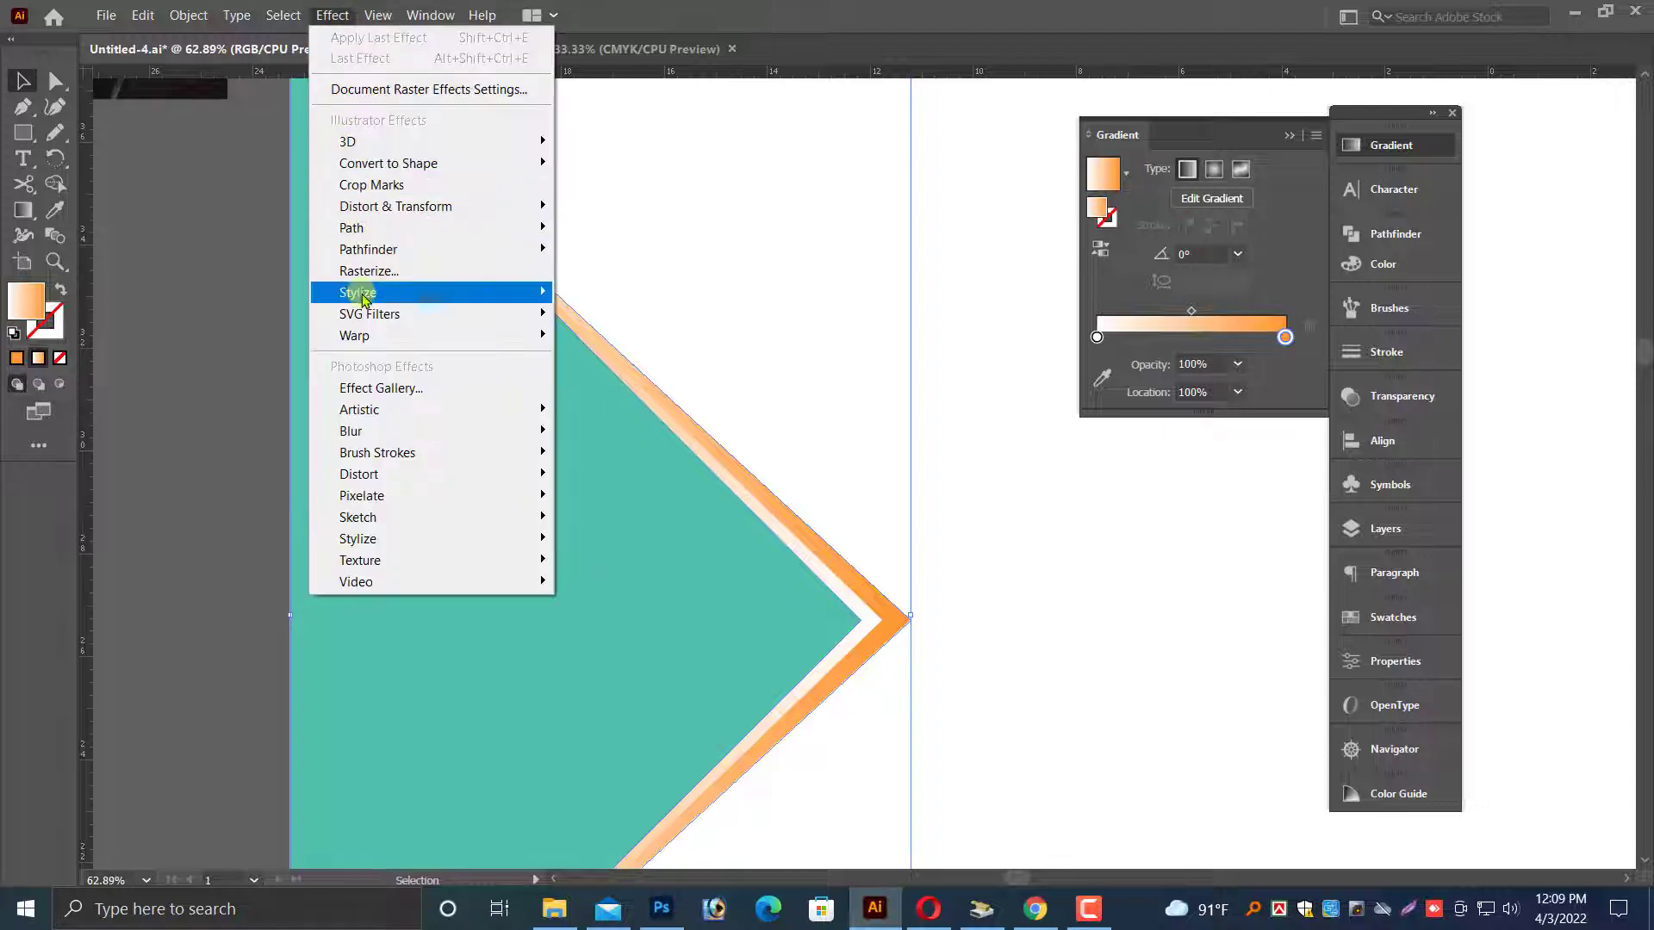
mouse_move(482, 292)
click(587, 297)
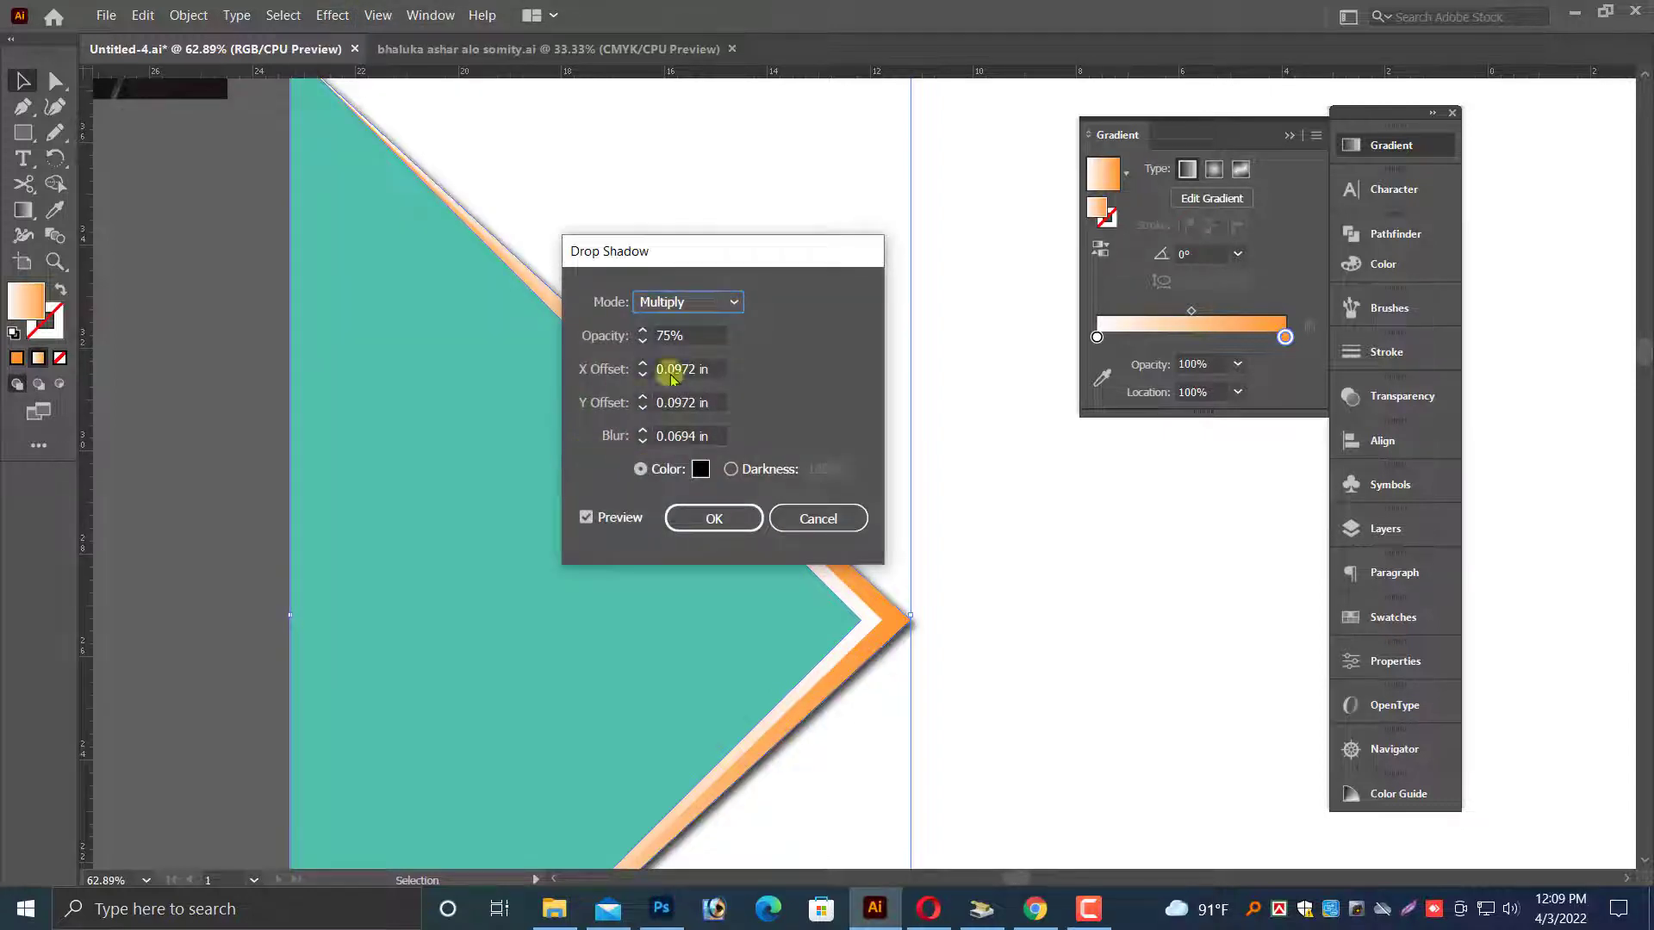
click(819, 518)
- Select the white banner background together with its triangles and enlarge them proportionally
key(ctrl+minus)
key(ctrl+minus)
key(ctrl+minus)
key(ctrl+minus)
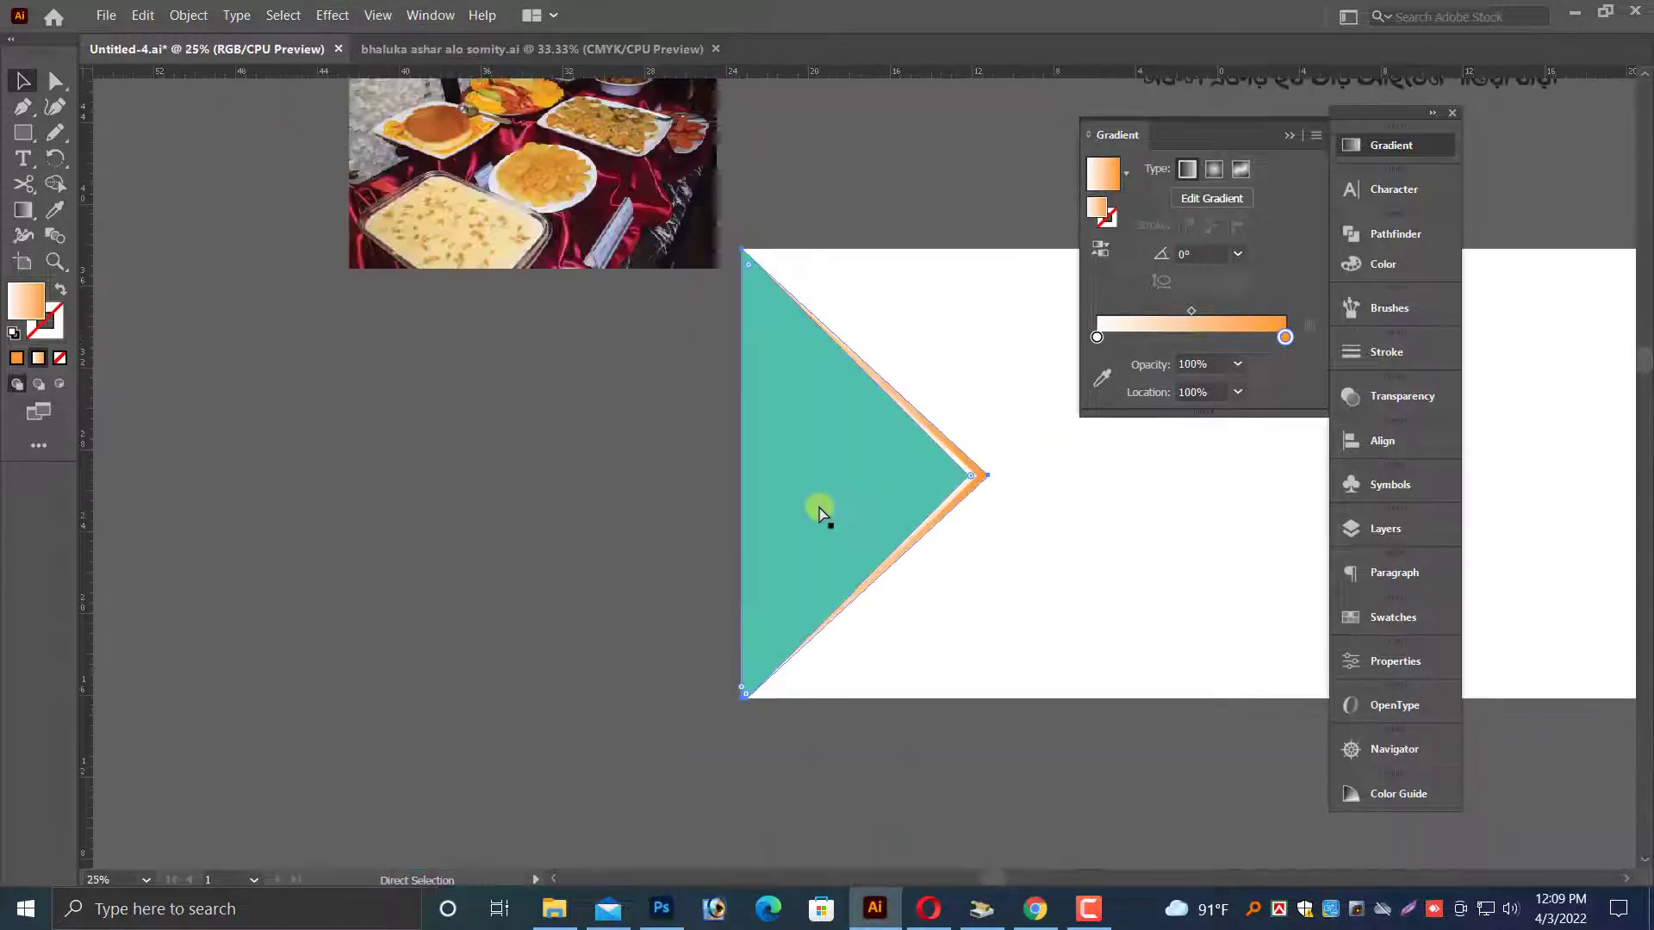
drag(746, 605, 413, 557)
drag(370, 406, 1023, 646)
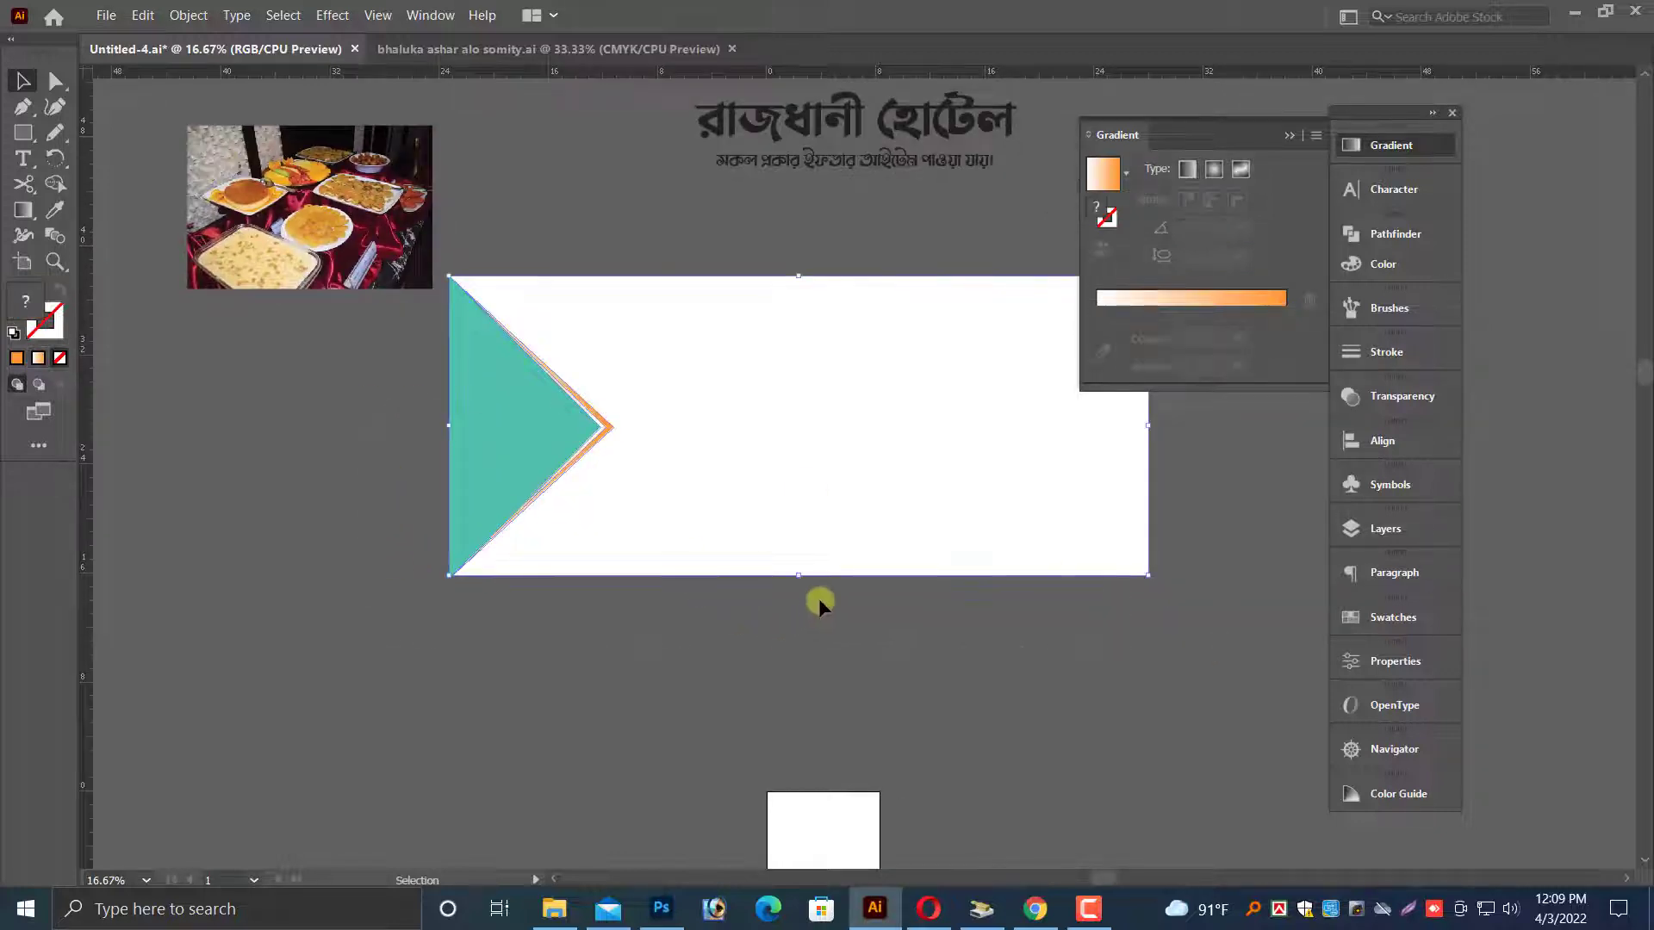
drag(801, 576, 809, 720)
click(406, 547)
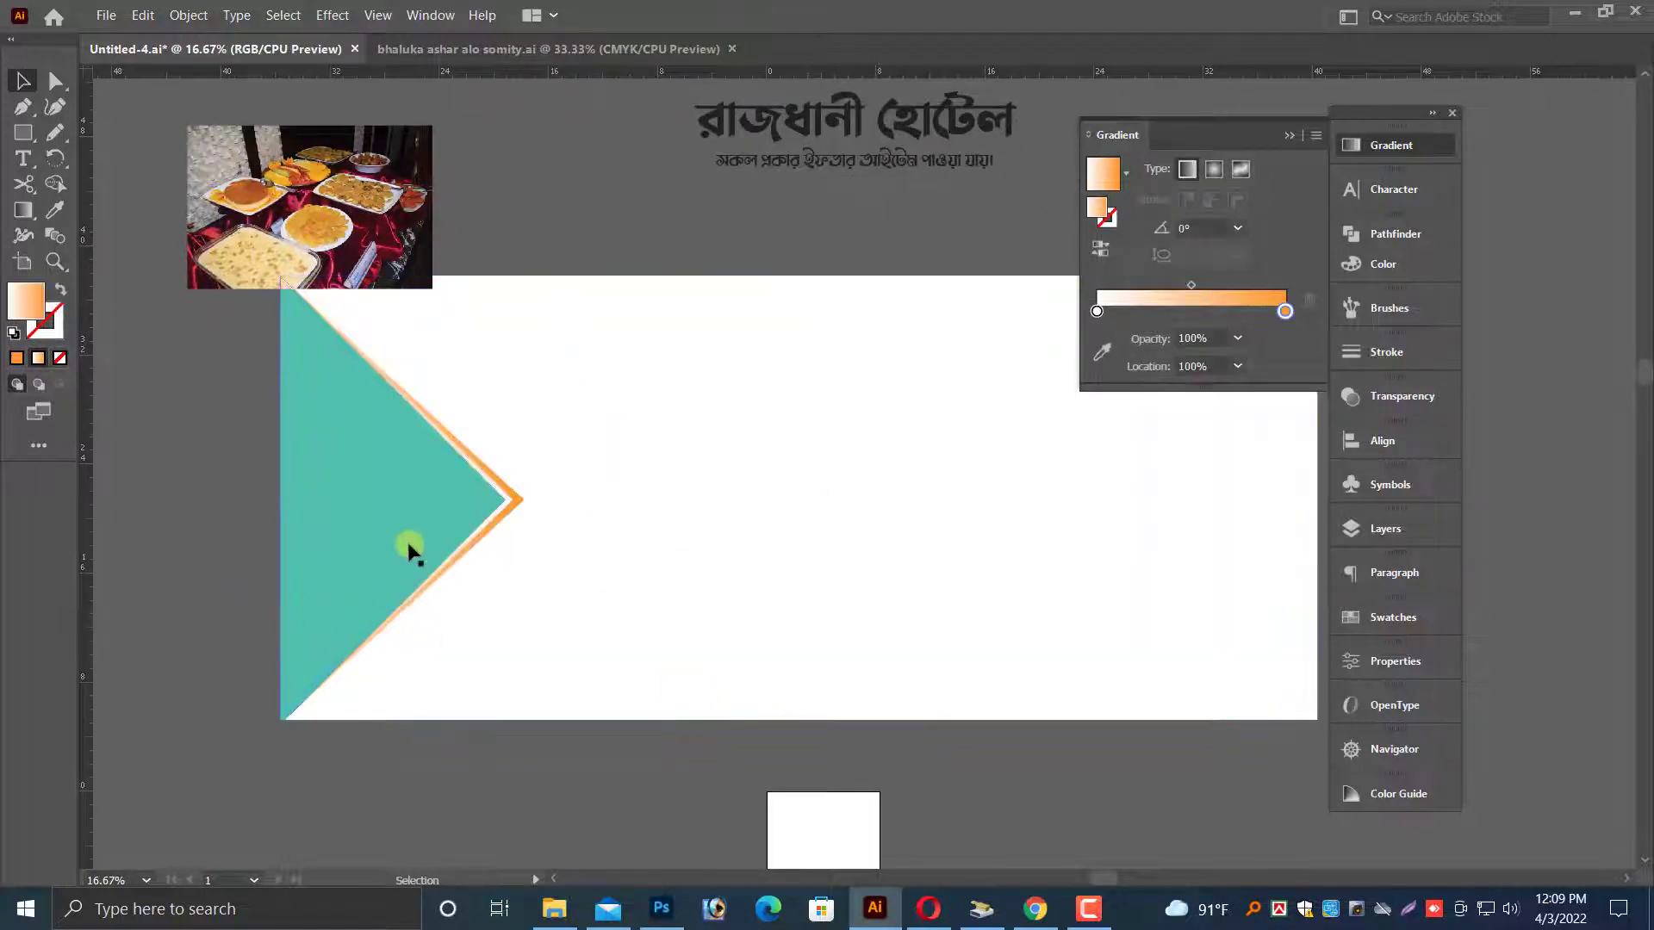
click(576, 411)
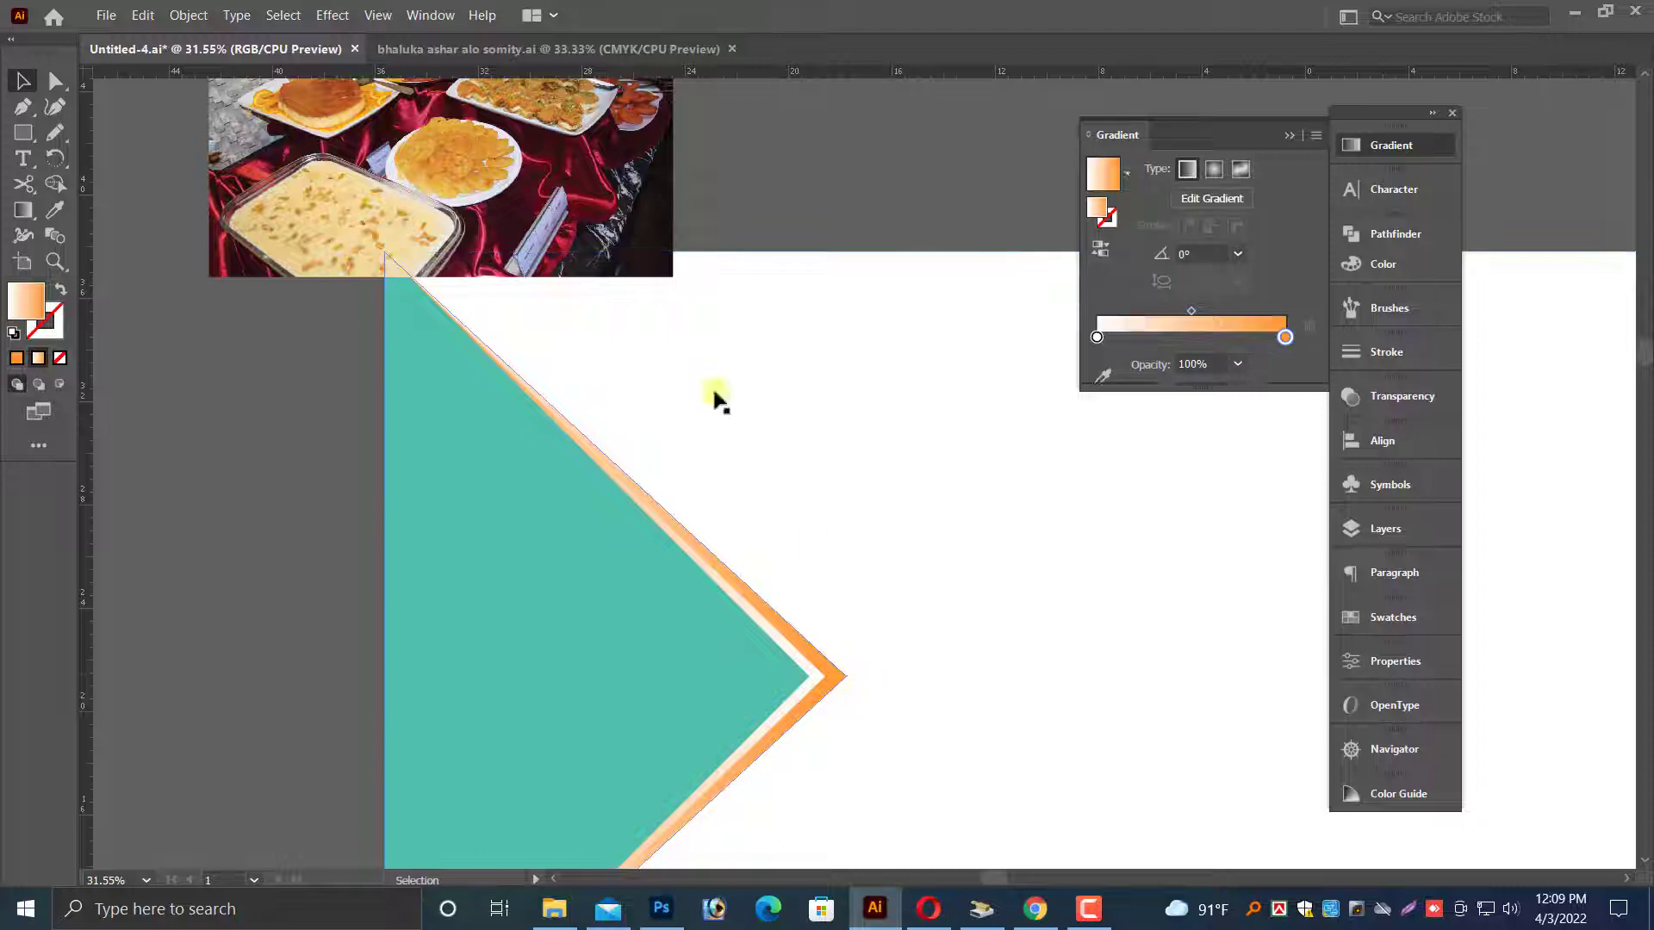
click(338, 19)
mouse_move(502, 288)
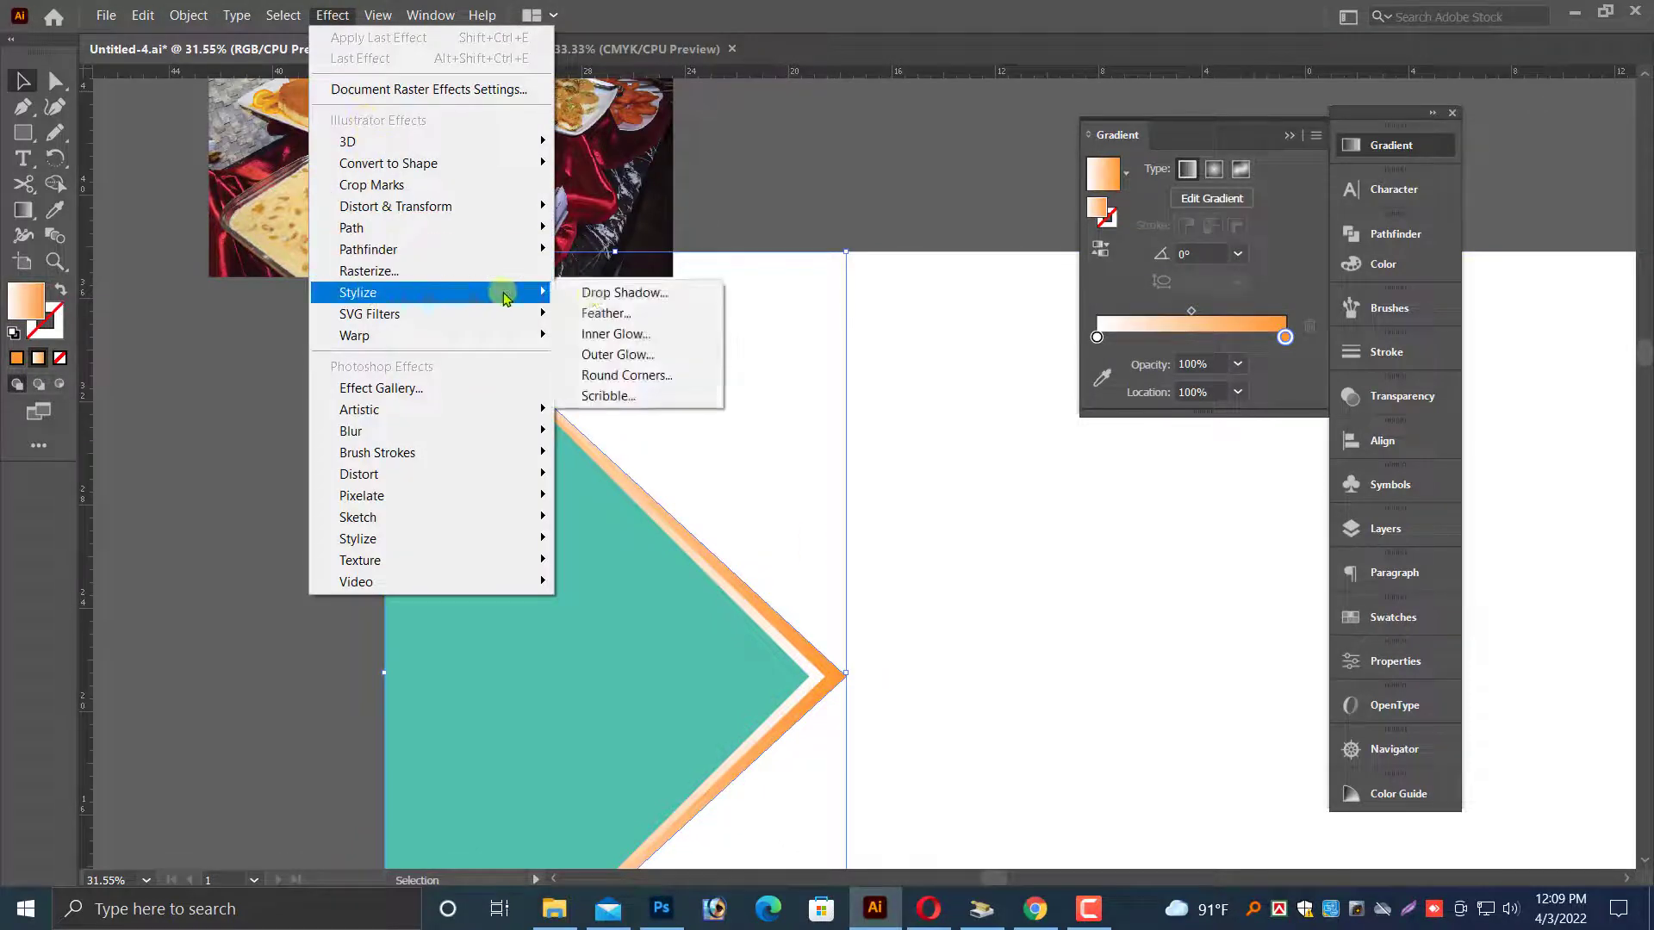
click(598, 294)
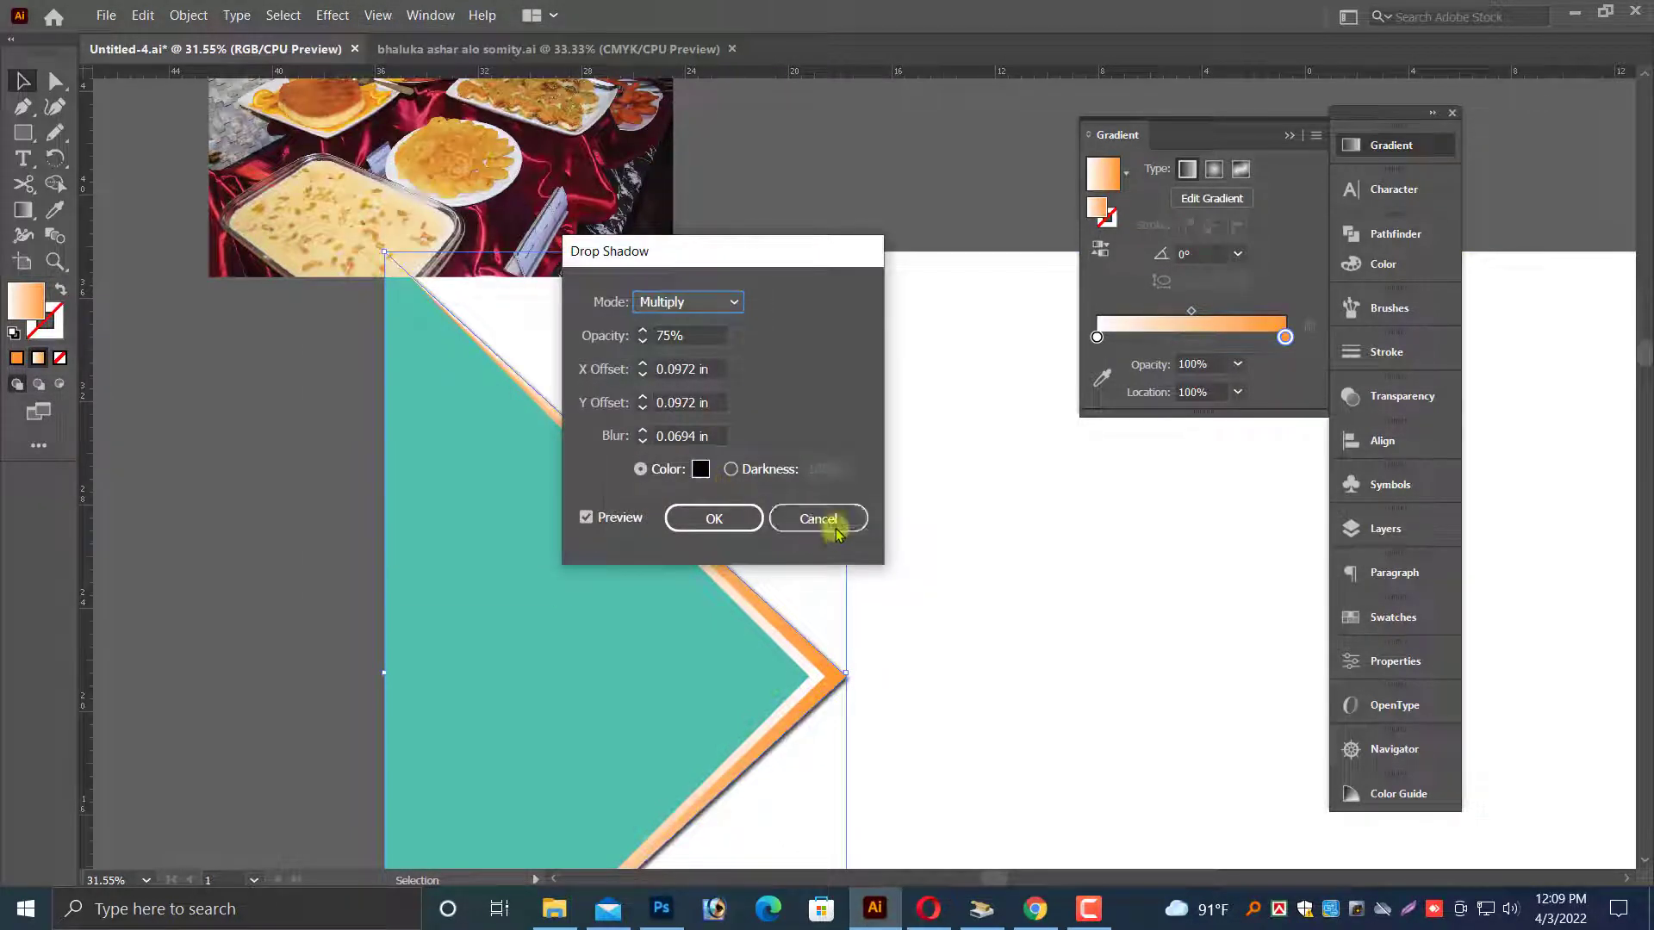
click(834, 527)
- Enlarge the banner background and triangles further and move them down, clear of the food photo above
key(ctrl+minus)
key(ctrl+minus)
key(ctrl+minus)
key(ctrl+minus)
click(535, 472)
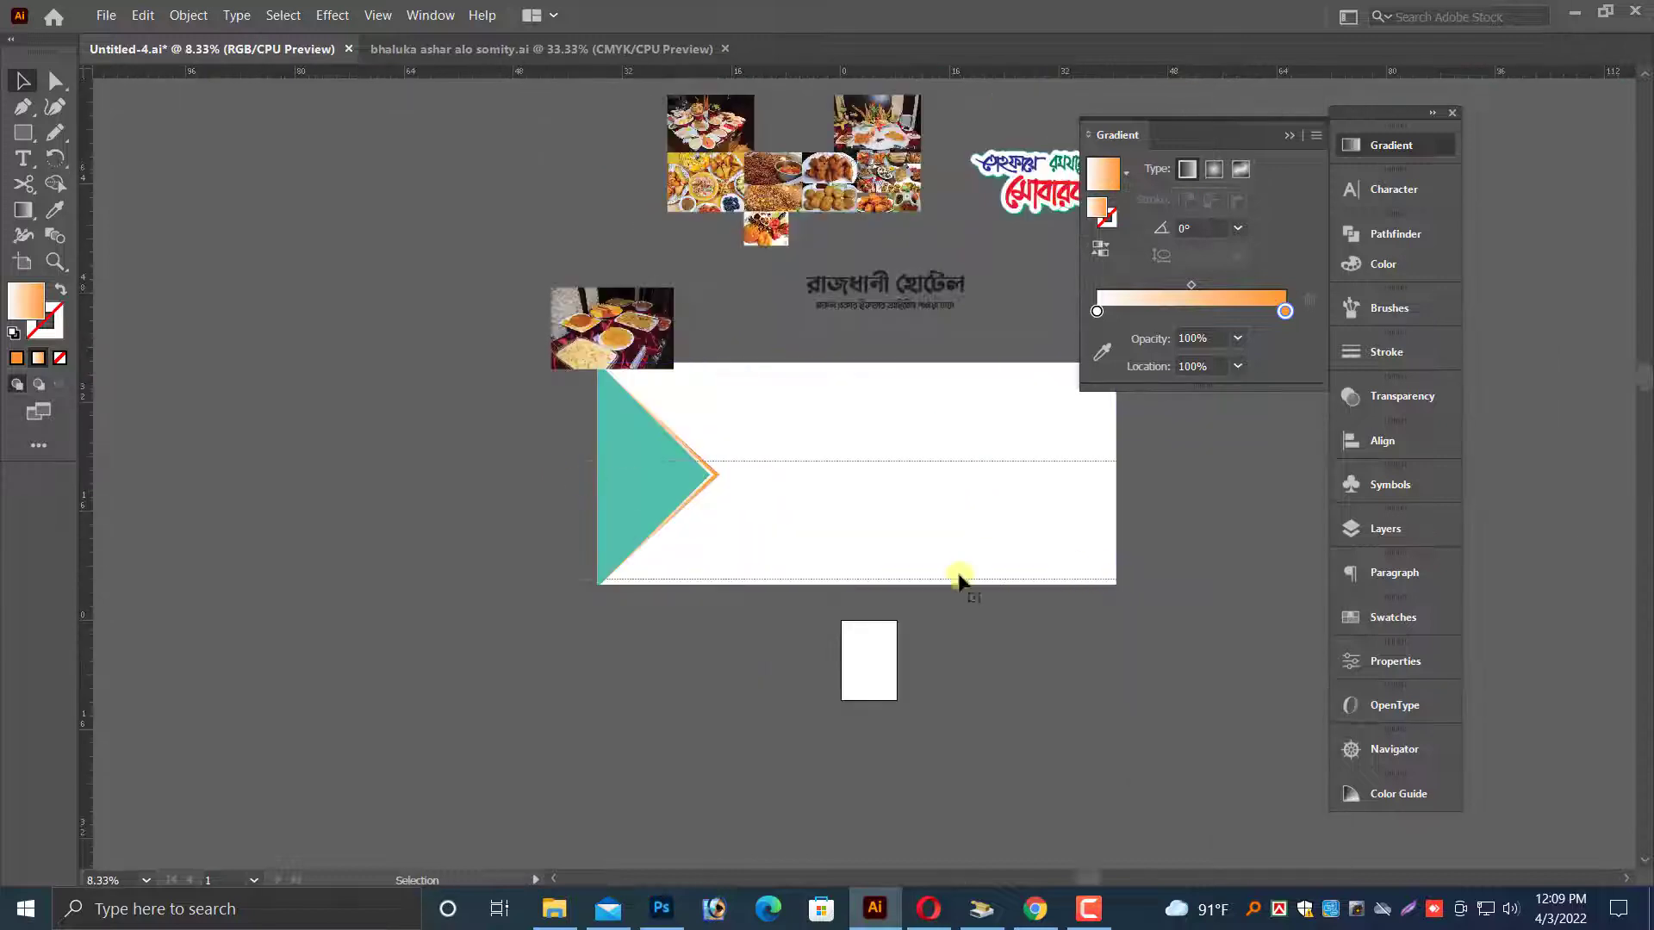
click(958, 579)
drag(1121, 477, 1162, 477)
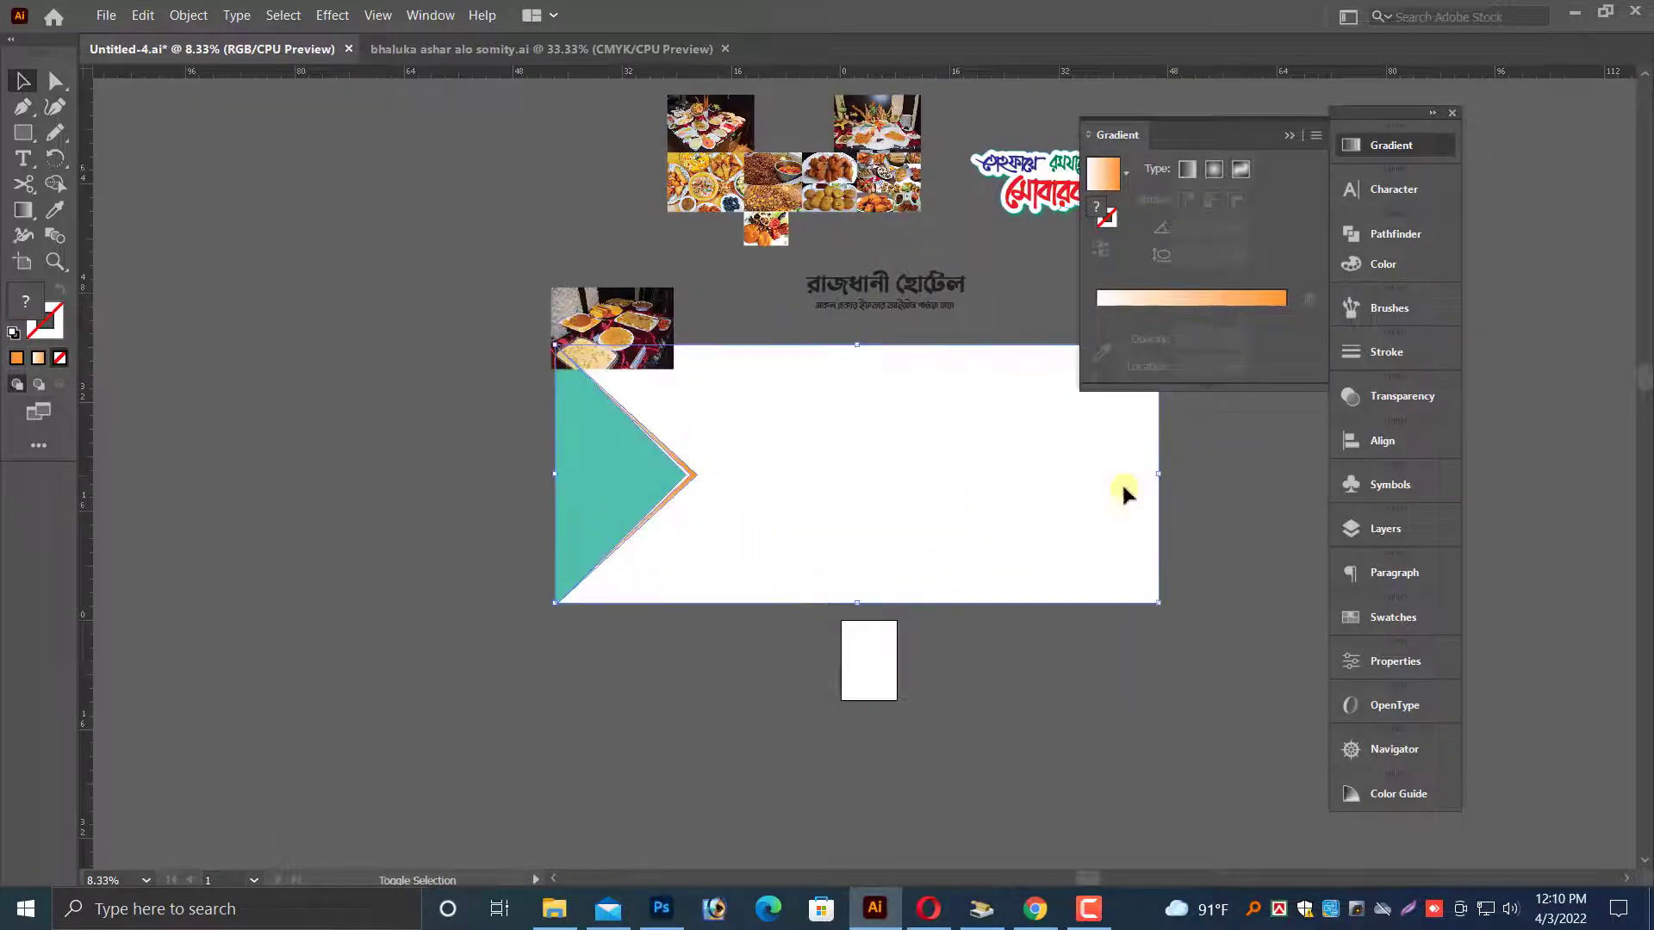
drag(982, 474, 982, 572)
click(698, 781)
- Apply a Drop Shadow effect in Multiply mode with a lowered opacity to the outer orange gradient triangle
click(688, 579)
key(ctrl+space)
drag(500, 456, 998, 604)
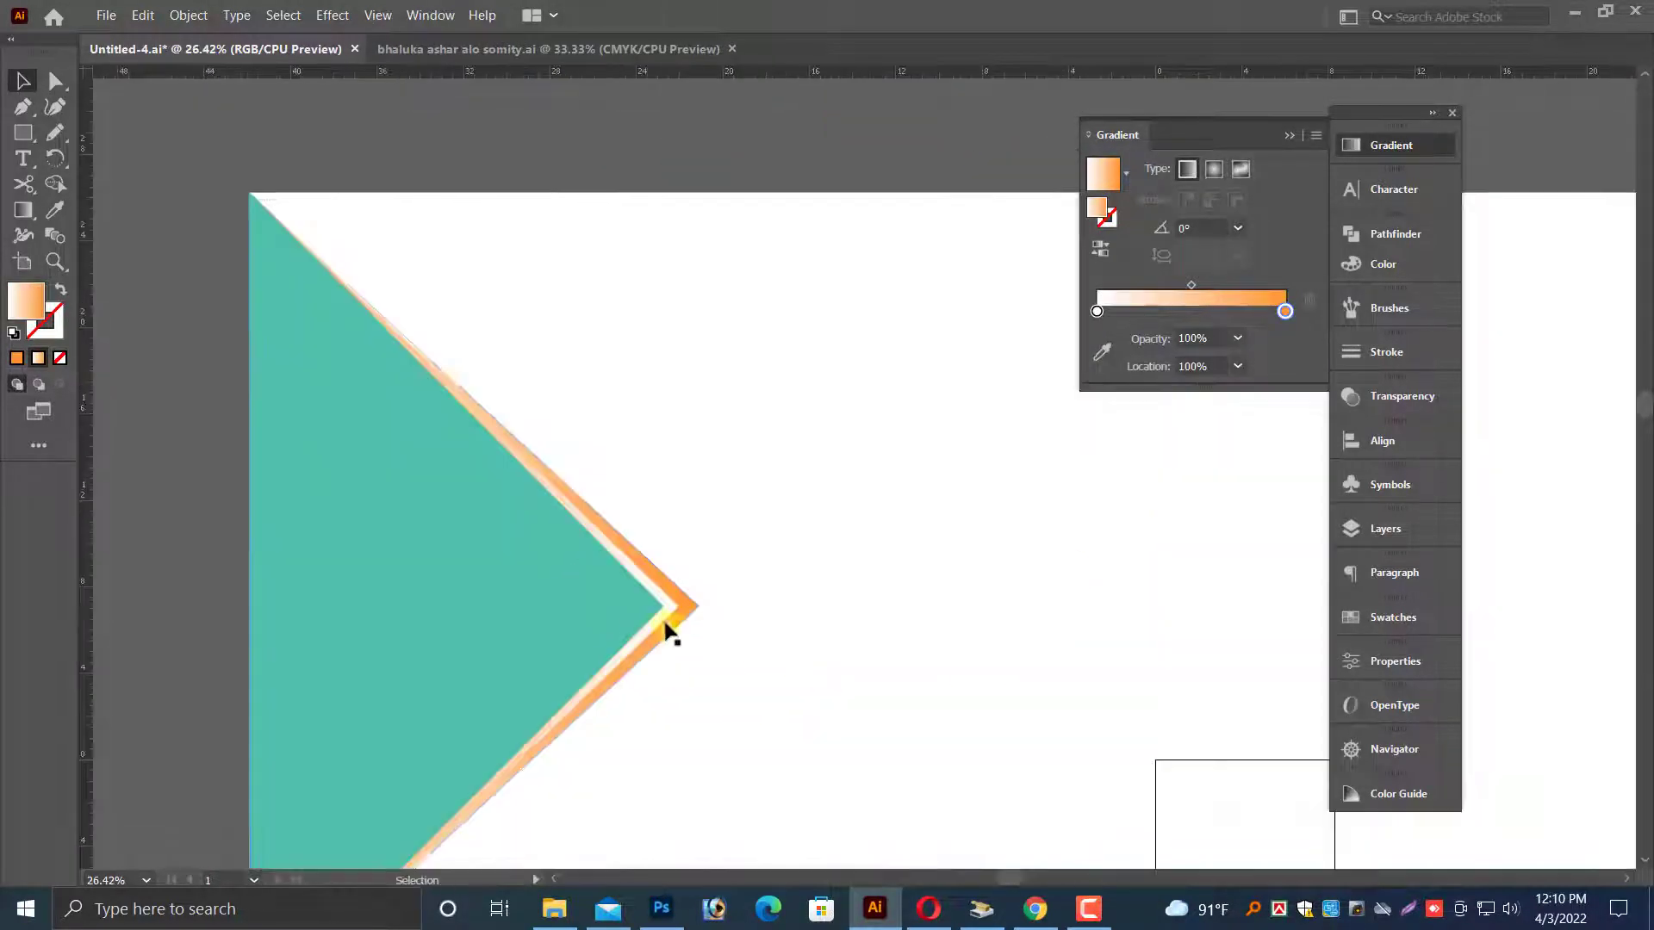
click(686, 622)
click(331, 15)
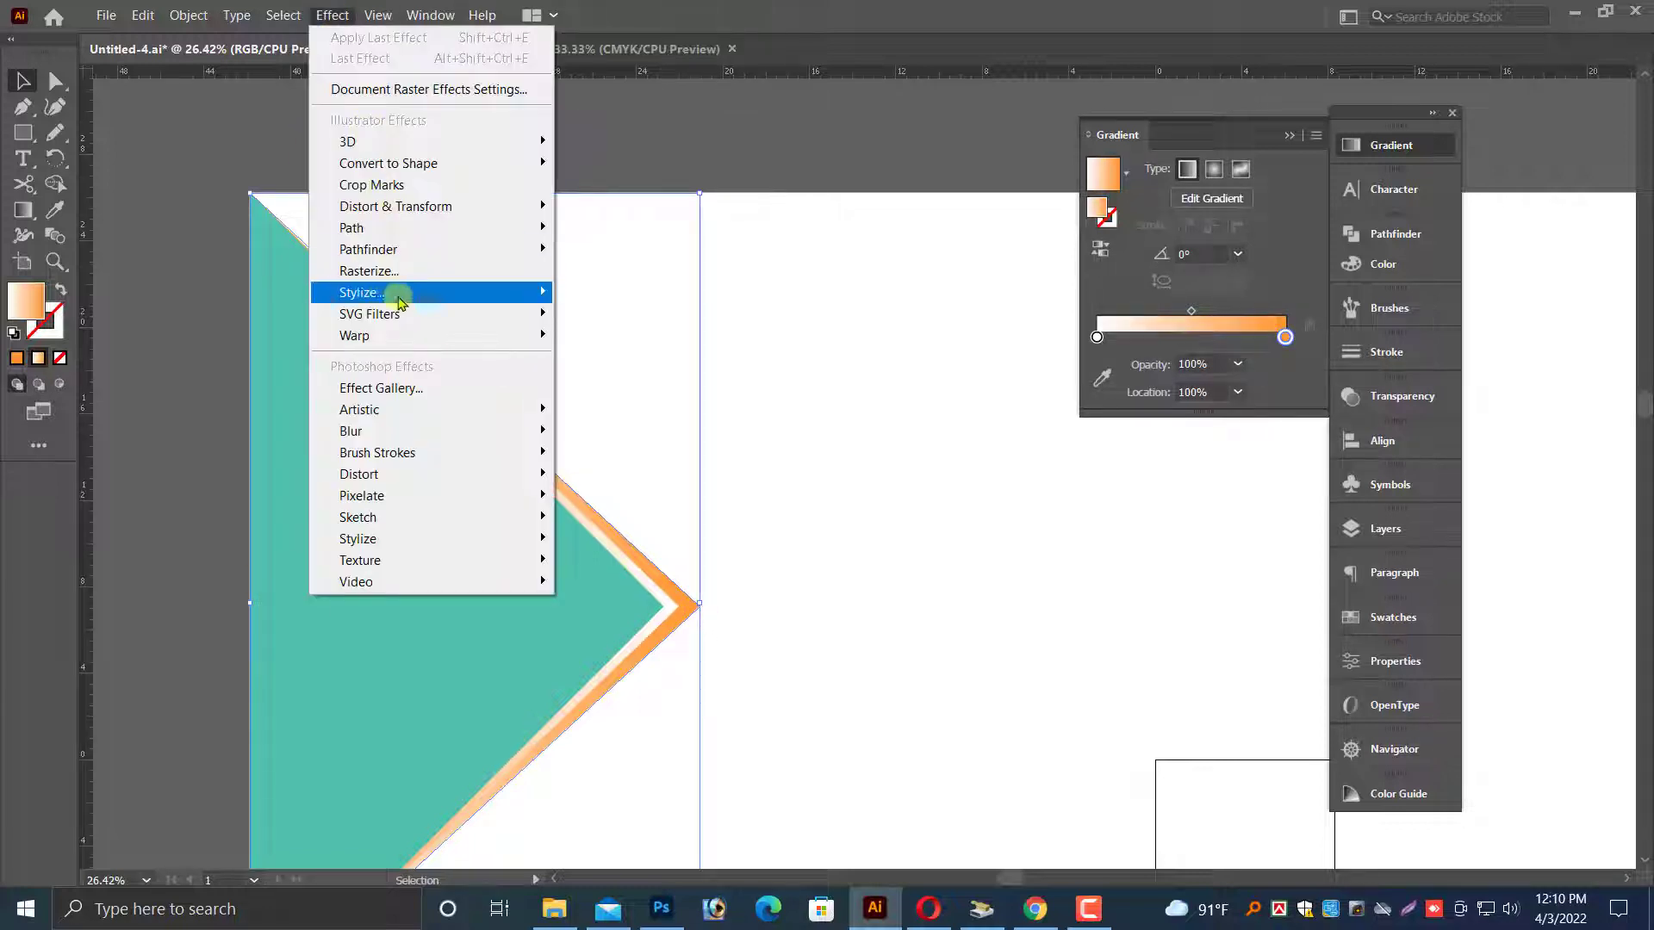
mouse_move(528, 292)
click(628, 292)
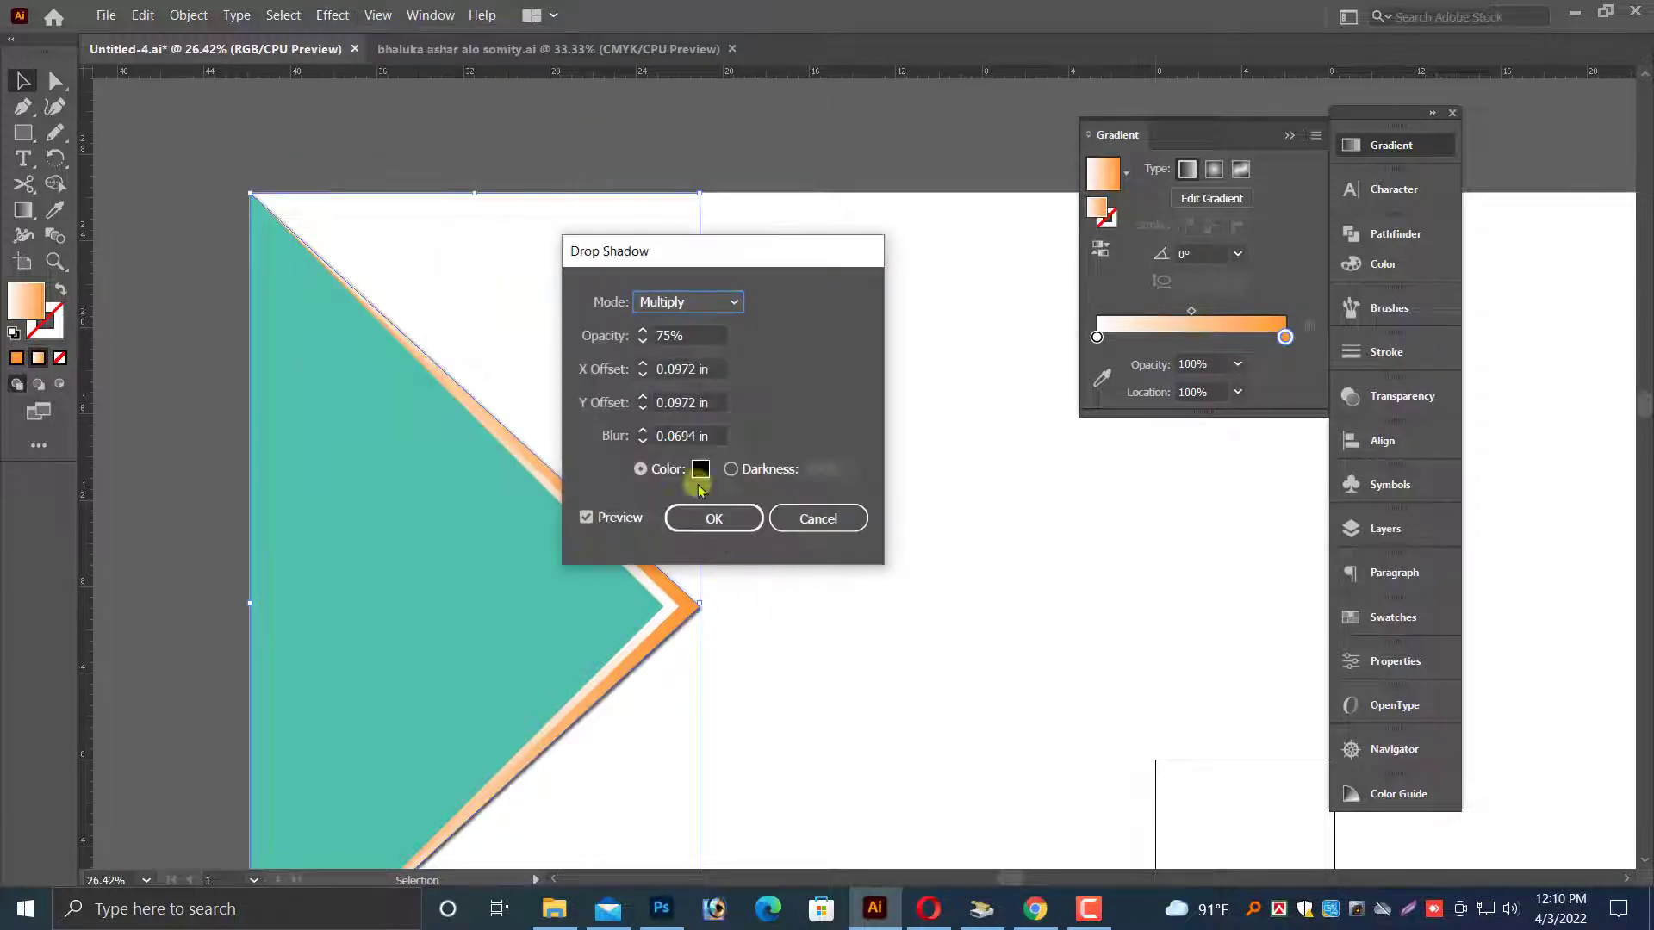
key(Tab)
text(3)
key(Return)
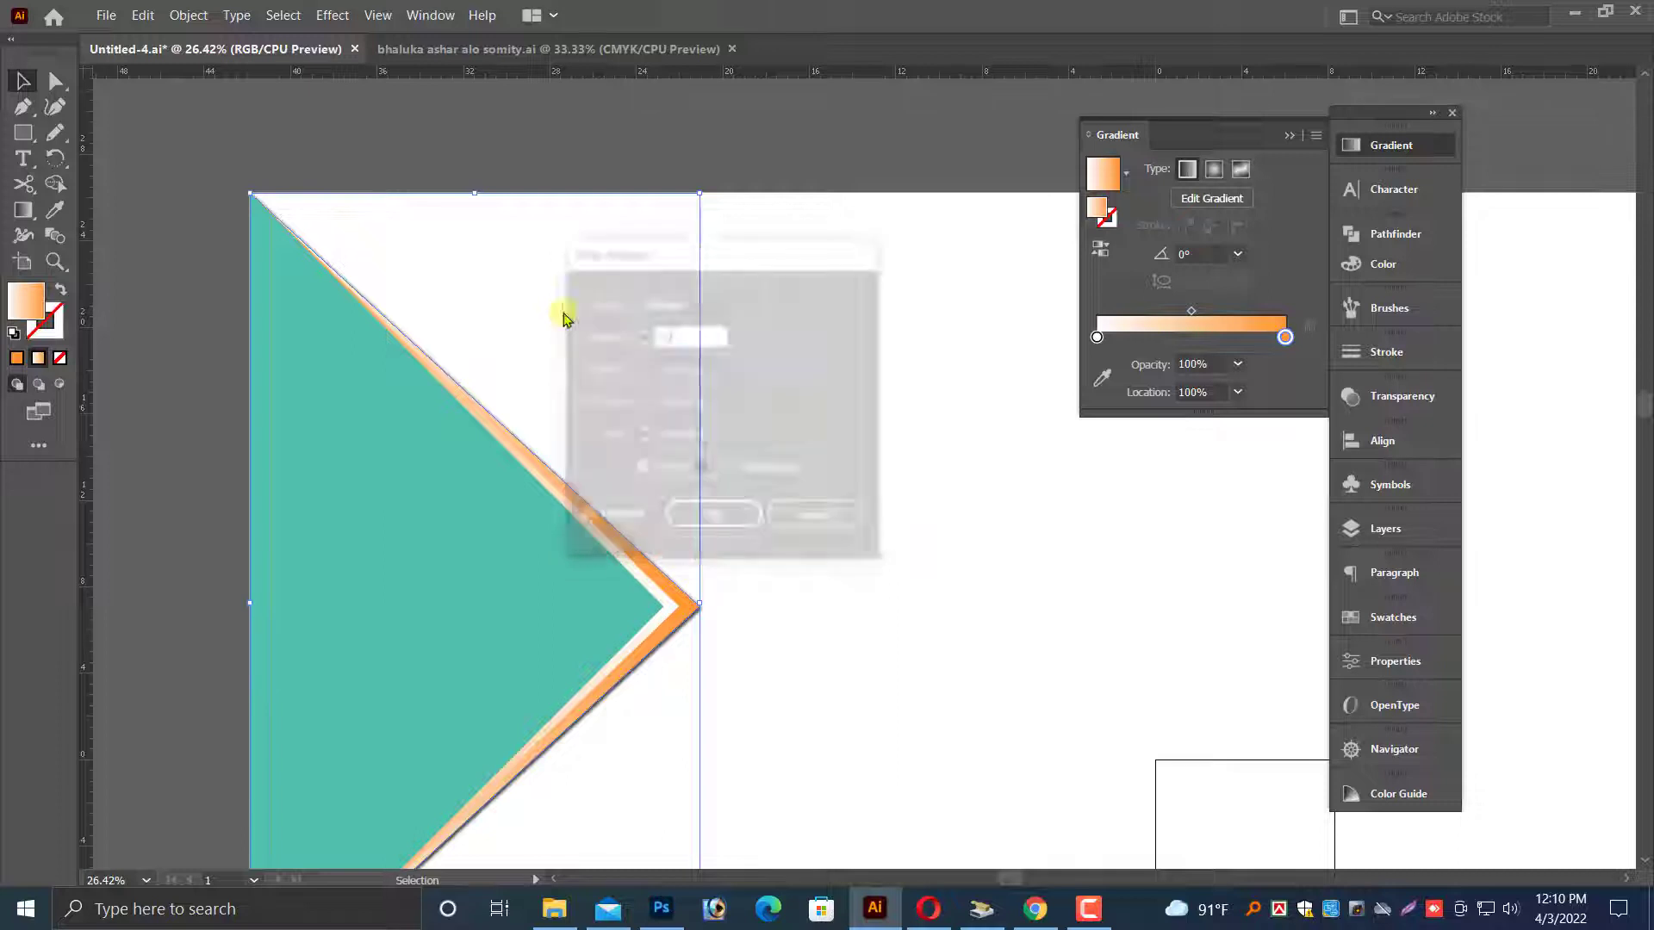
- Expand the shadowed orange triangle's appearance and expand its gradient fill to 255 objects
click(178, 17)
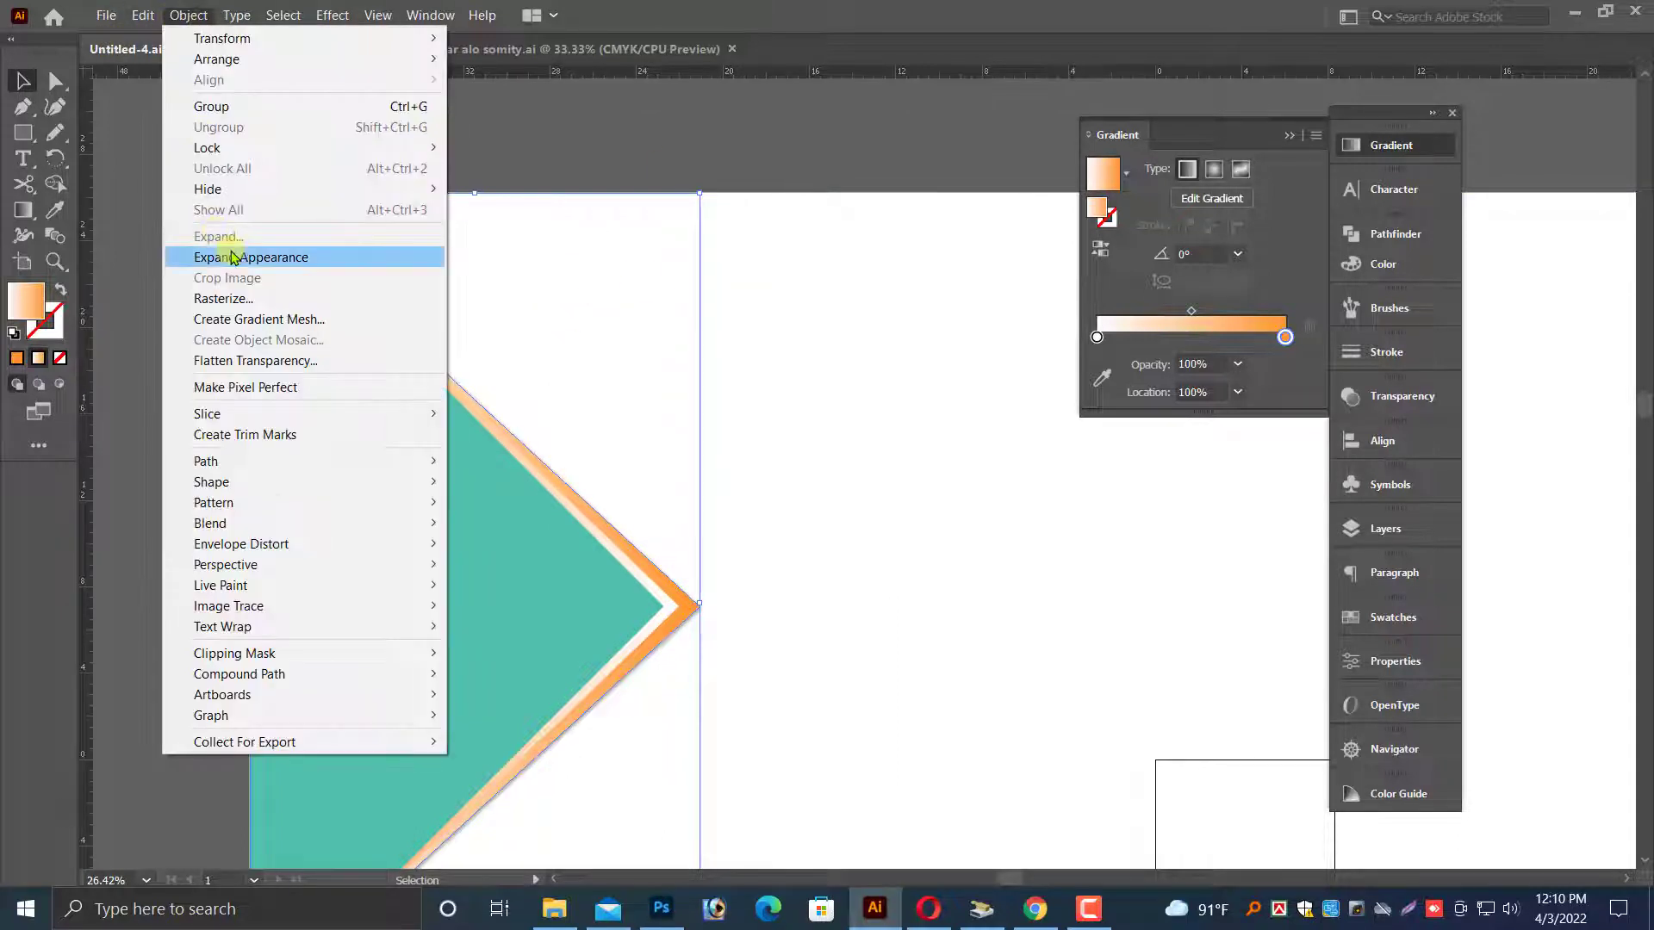
click(224, 257)
click(184, 16)
click(231, 239)
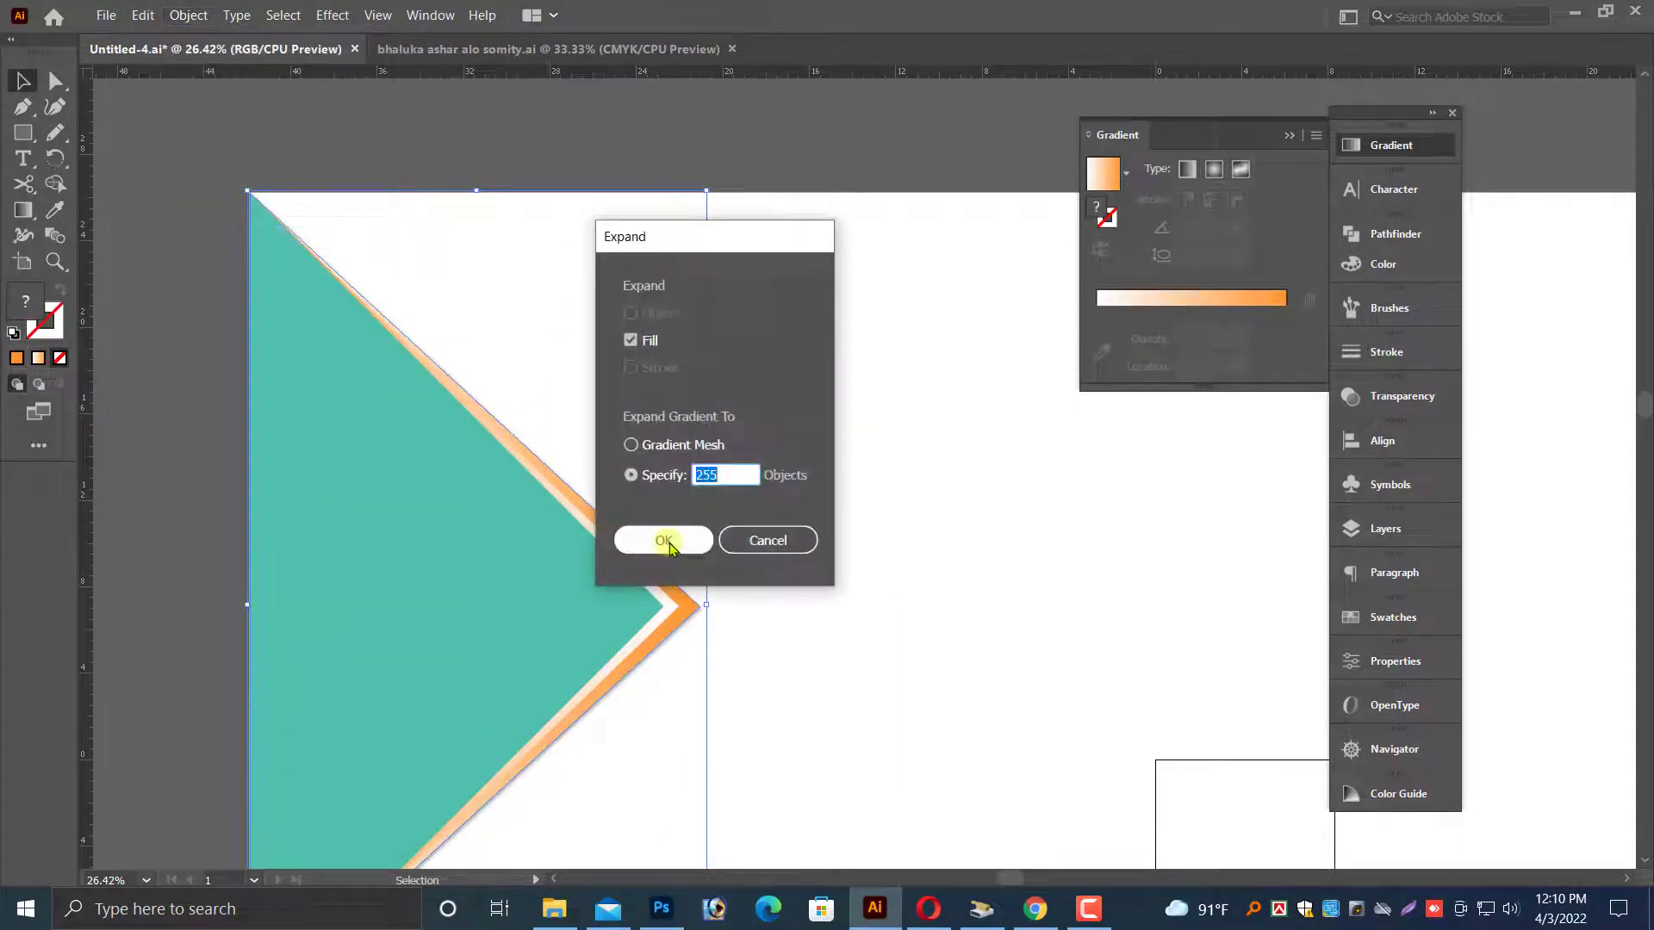
click(661, 540)
- Ungroup the expanded orange triangle so that its shadow is a separate object
right_click(421, 400)
click(483, 553)
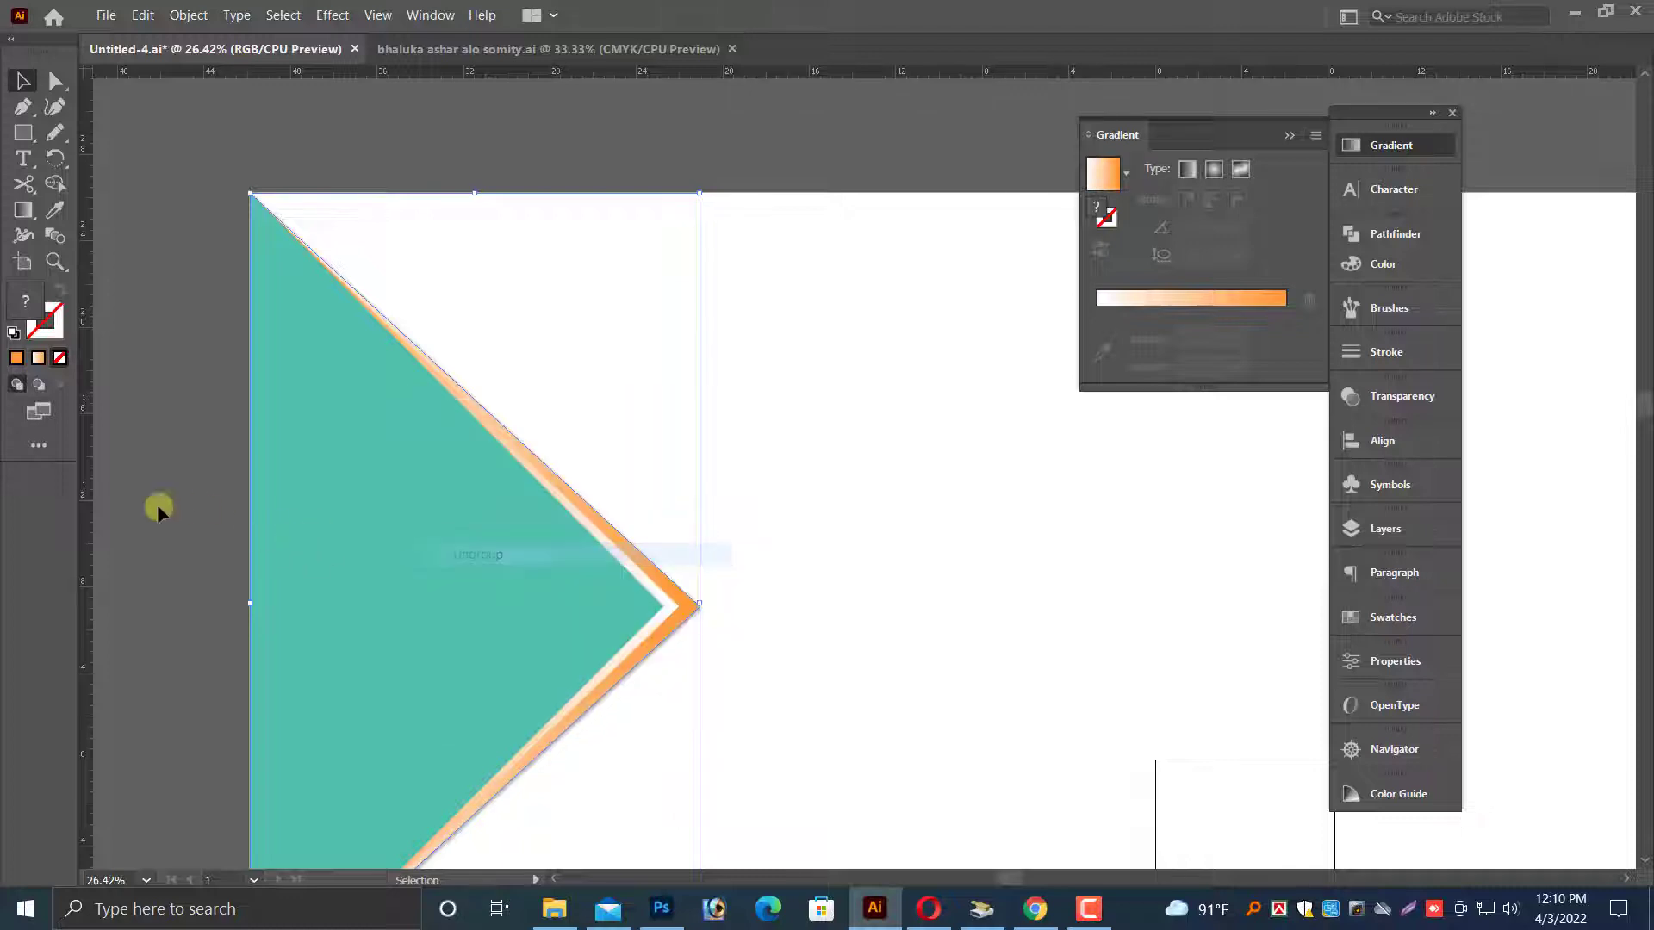
drag(710, 645, 713, 637)
right_click(715, 639)
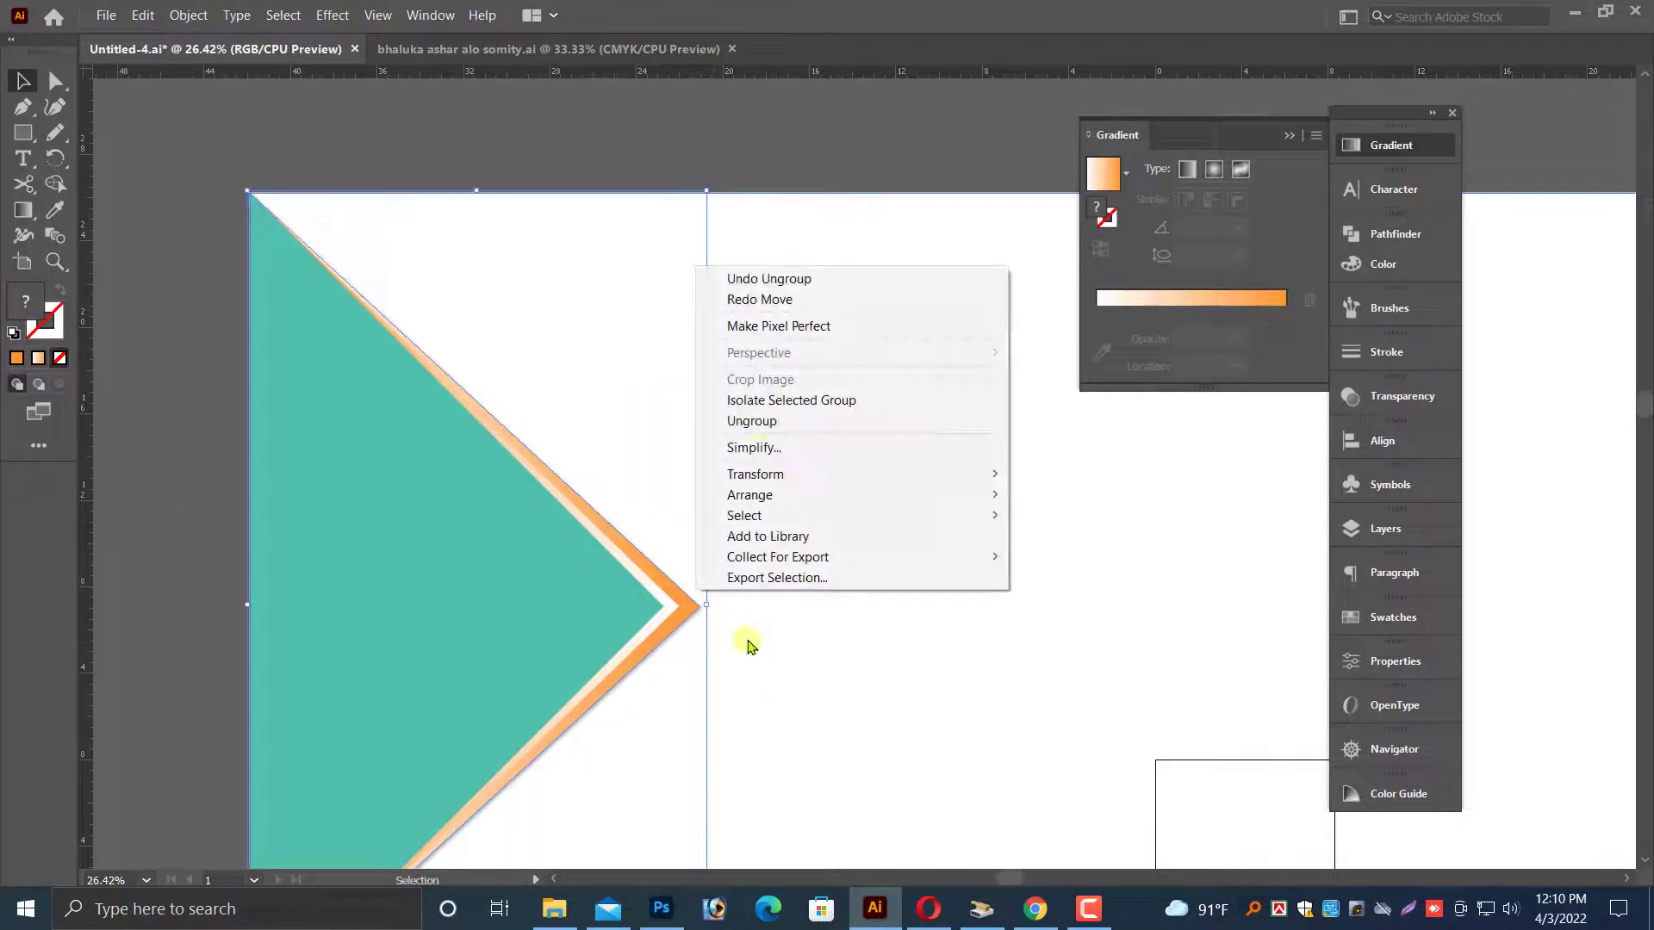
click(753, 421)
click(170, 497)
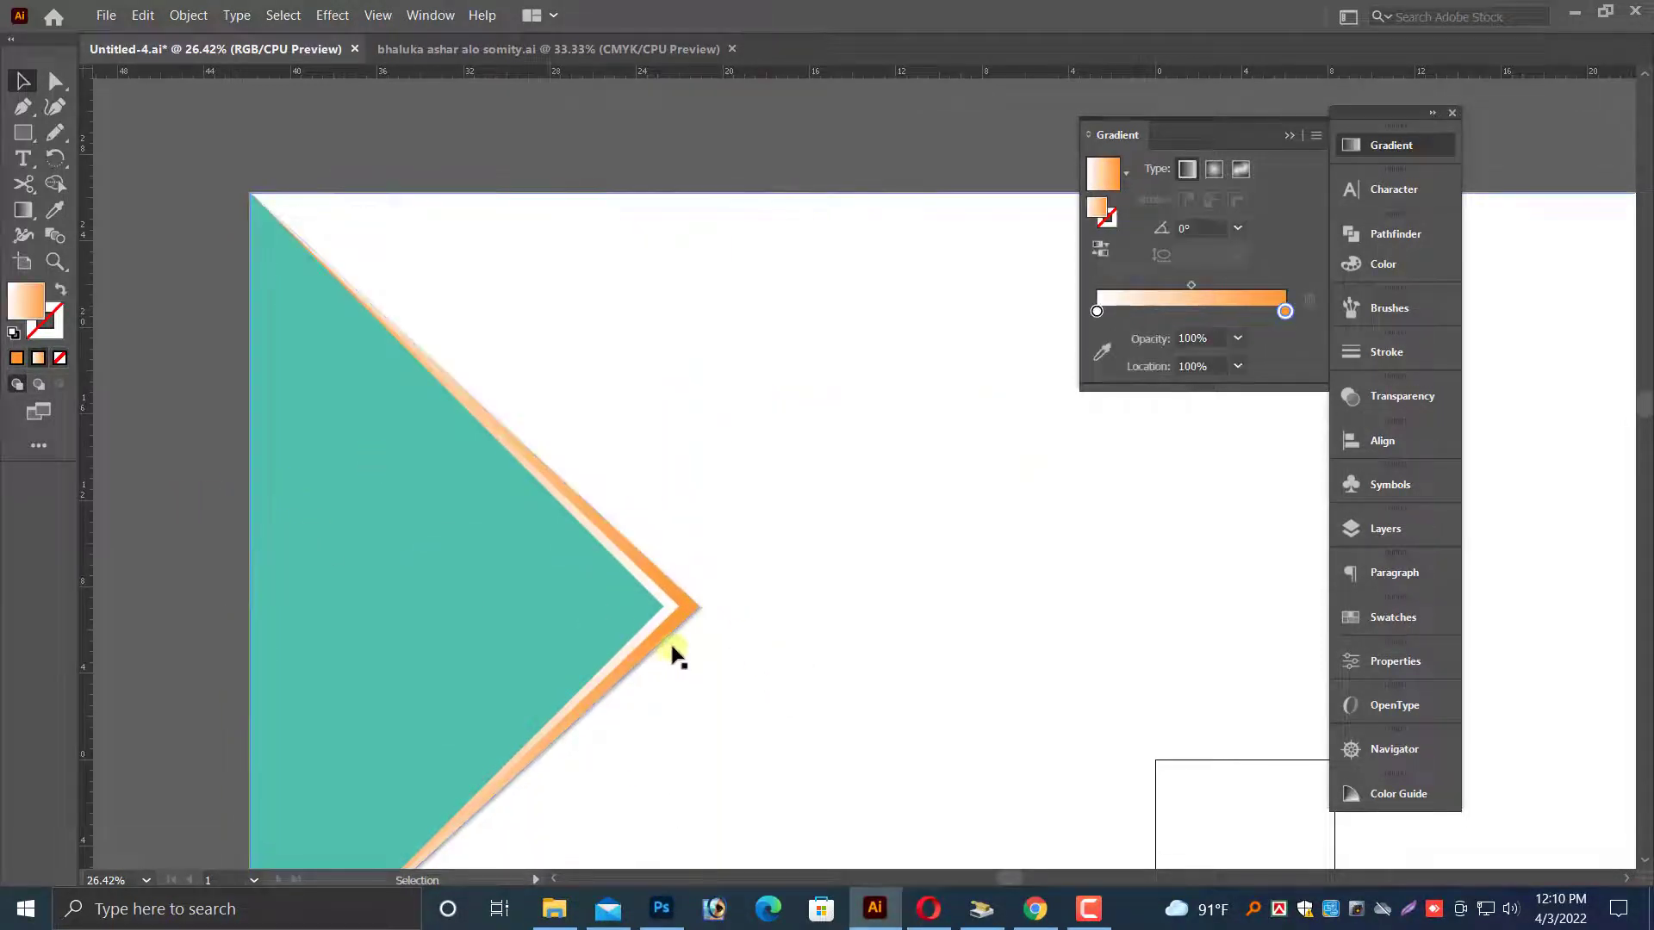
- Widen the separated shadow so its tip extends slightly beyond the orange triangle's tip
click(682, 656)
drag(707, 607, 727, 646)
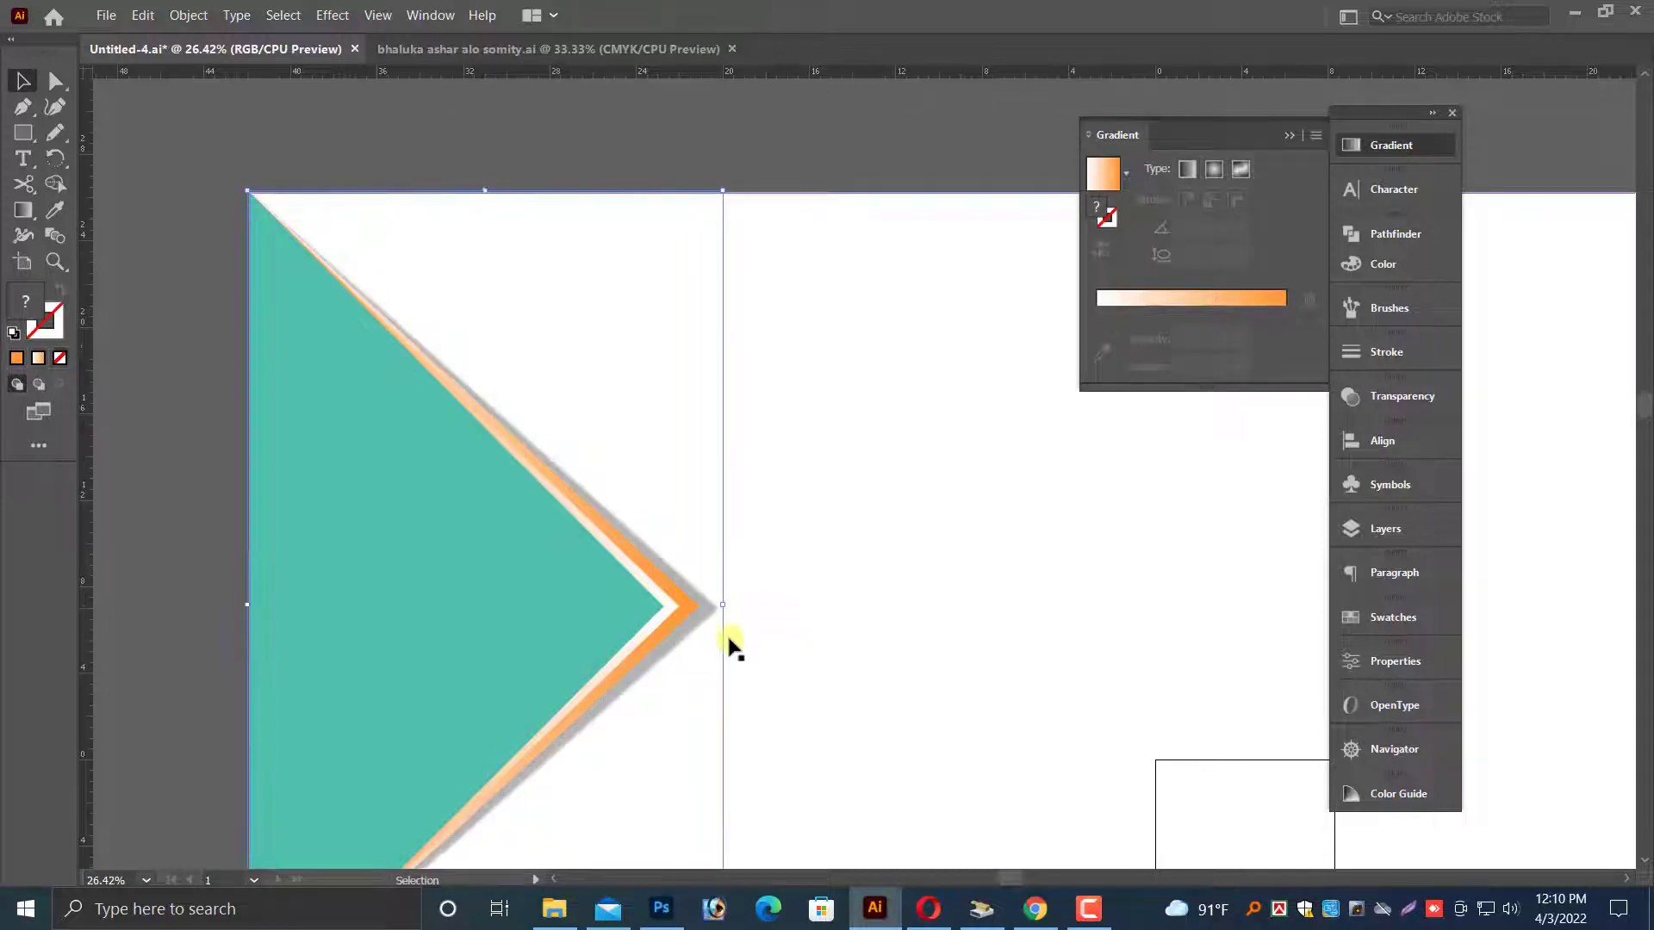
scroll(739, 701, down, 2)
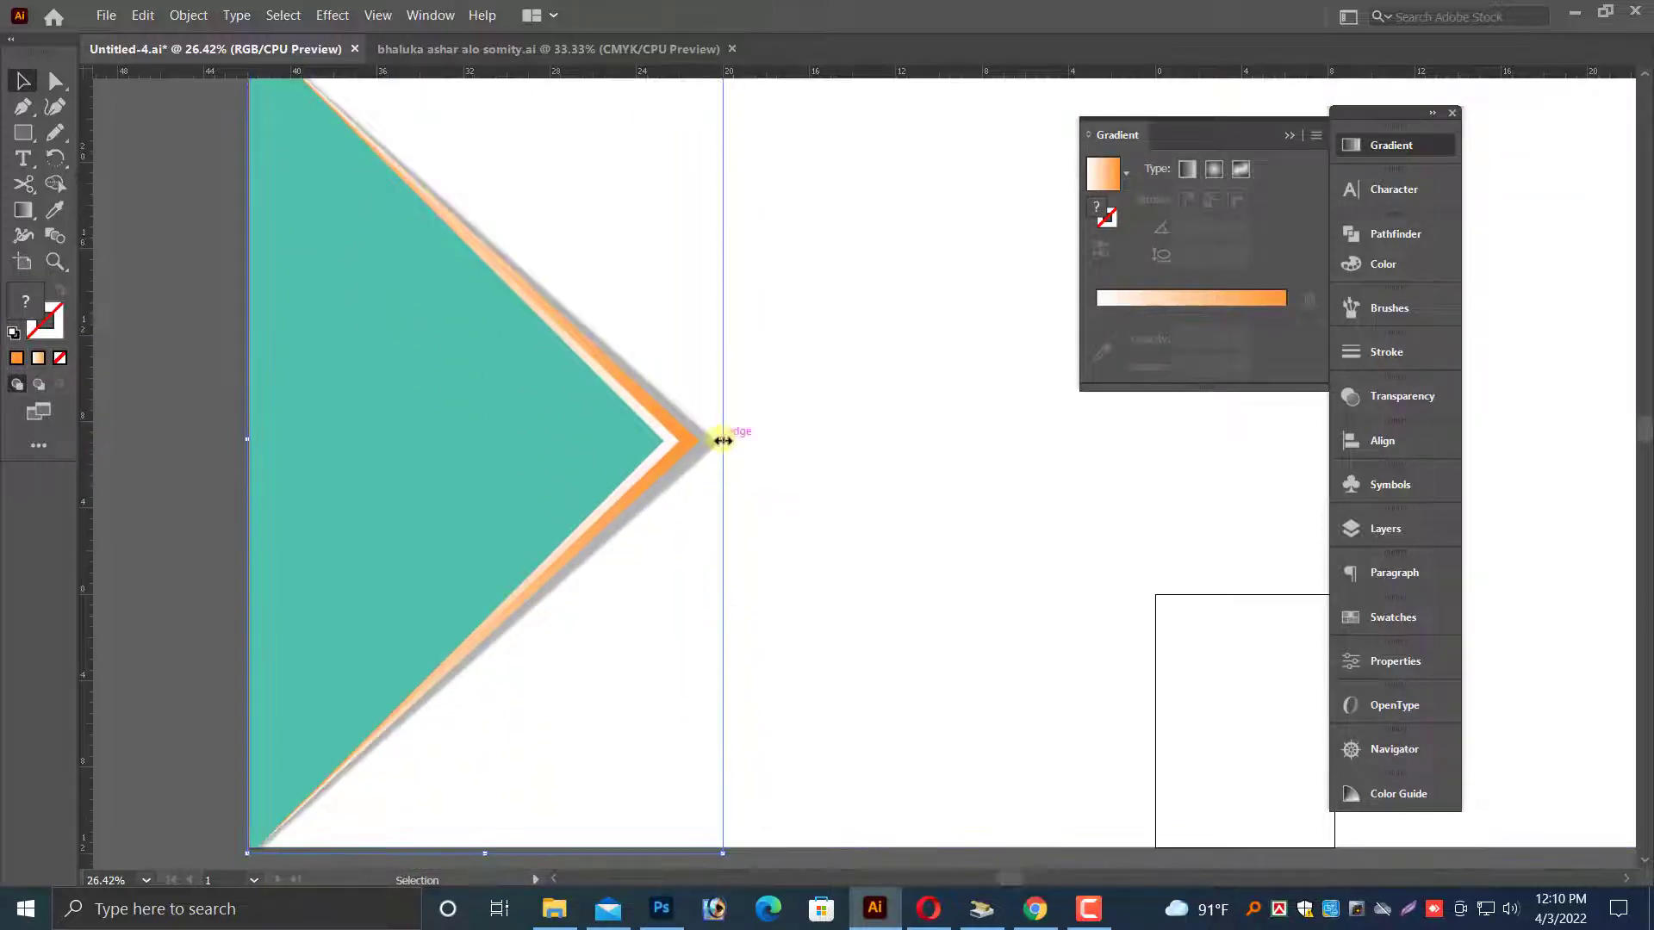
drag(723, 440, 712, 440)
scroll(732, 535, down, 1)
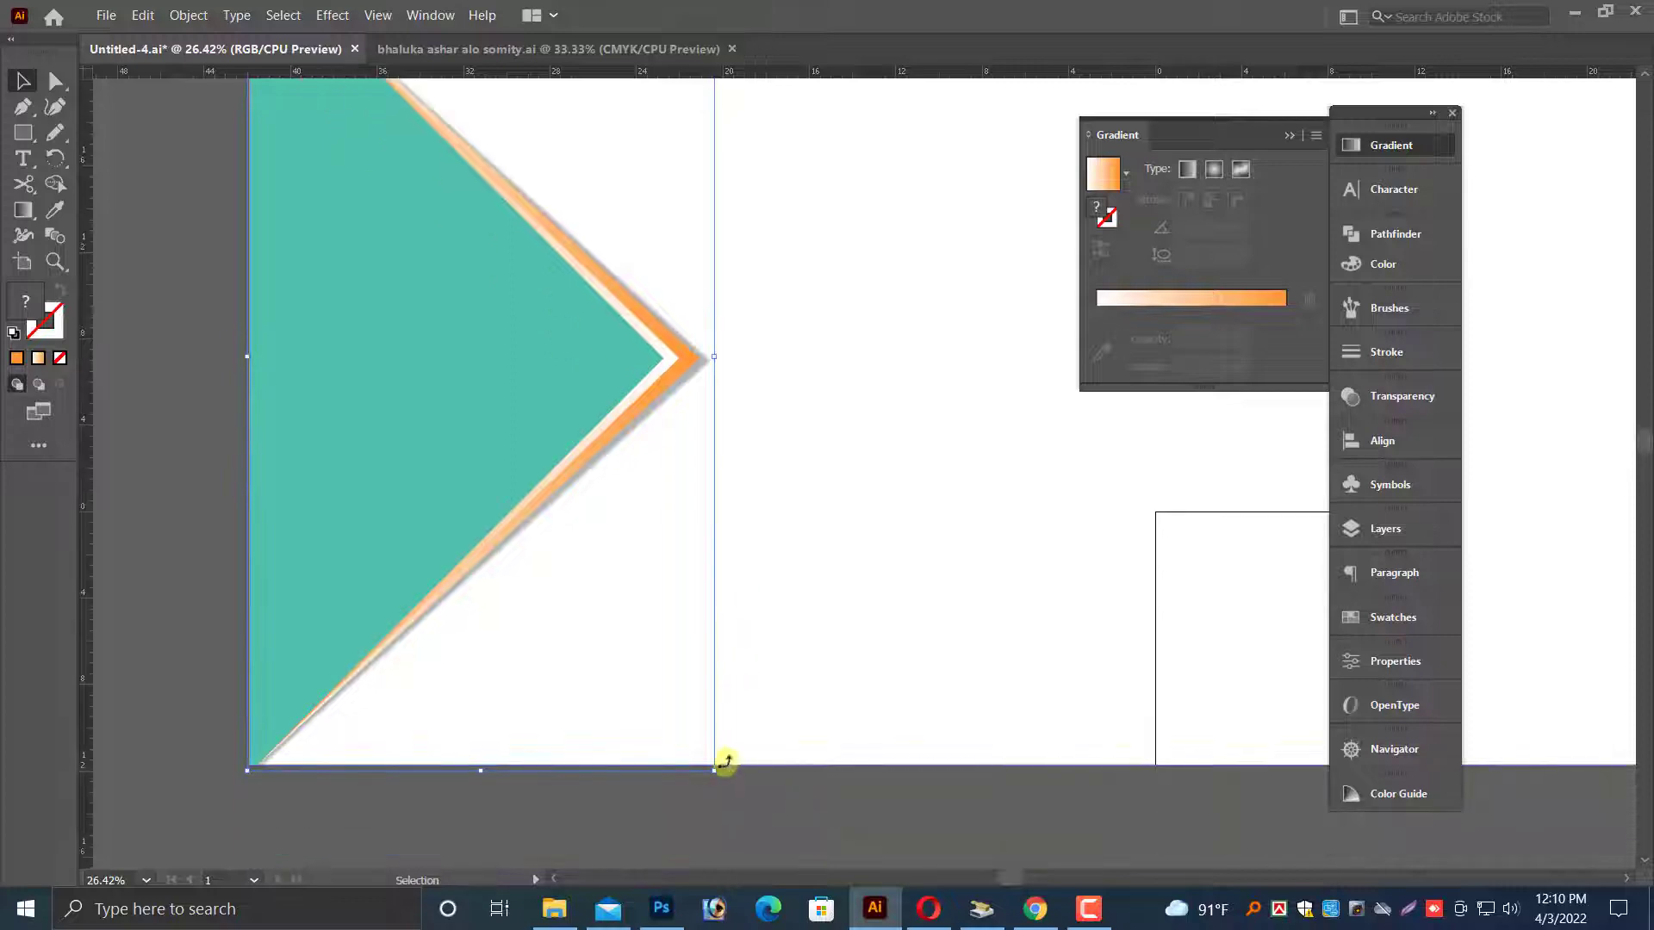
click(665, 797)
- Duplicate the buffet table photo from the photo cluster and place the copy just above the banner, below the large food photo
scroll(668, 784, down, 5)
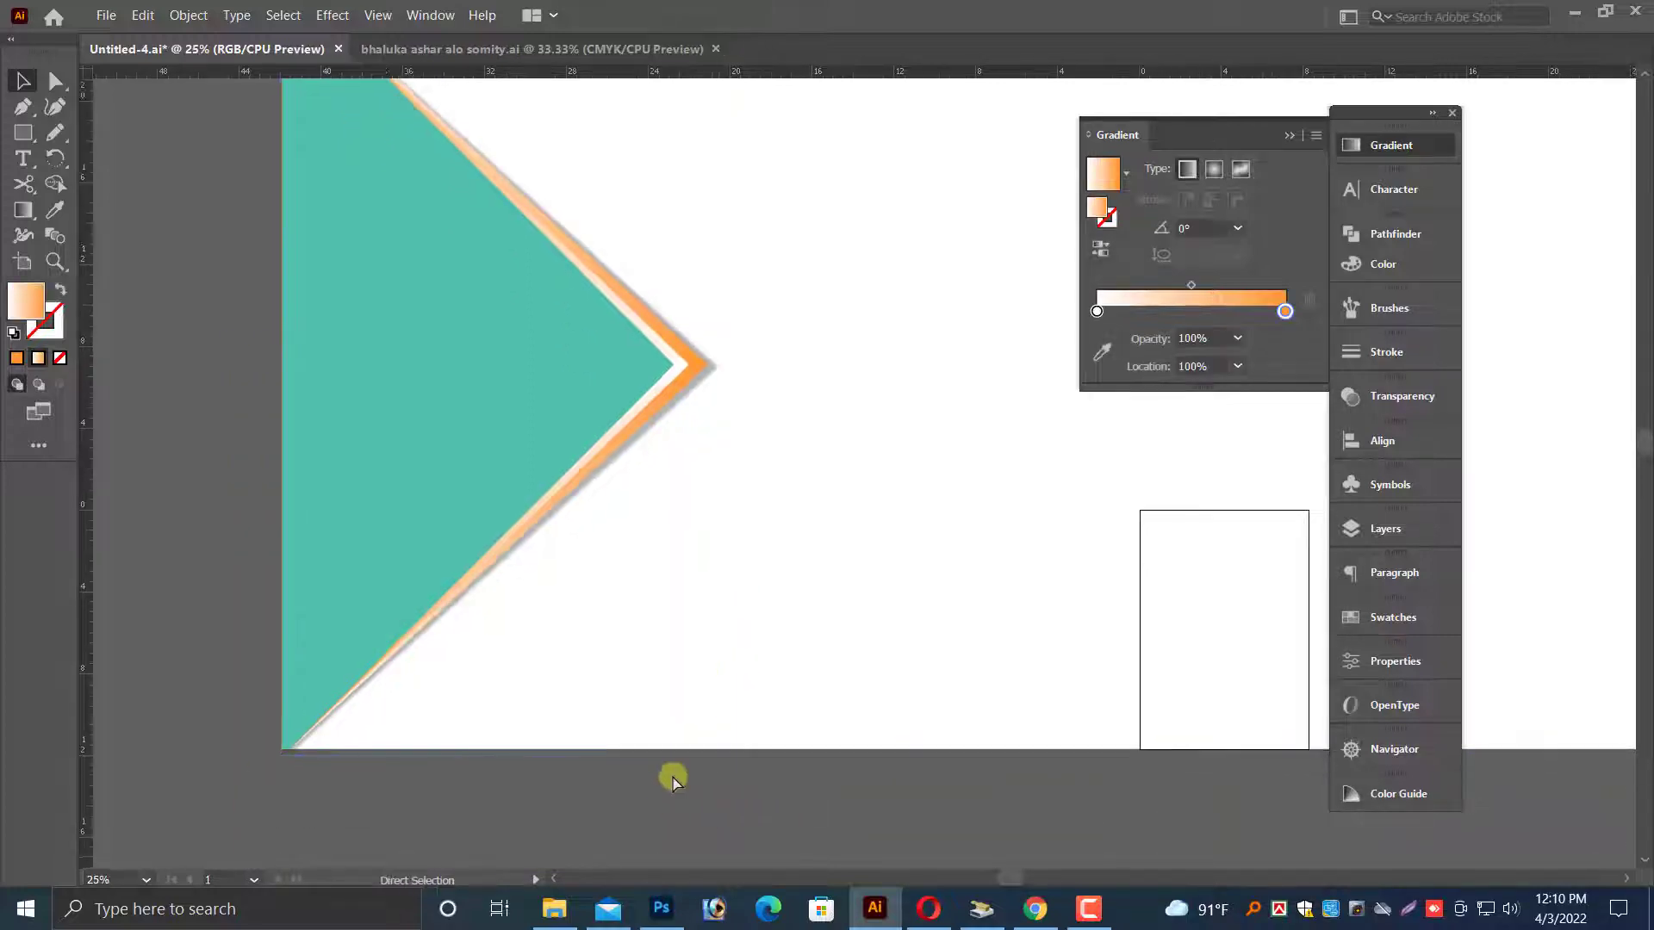
scroll(676, 627, up, 1)
key(alt+space)
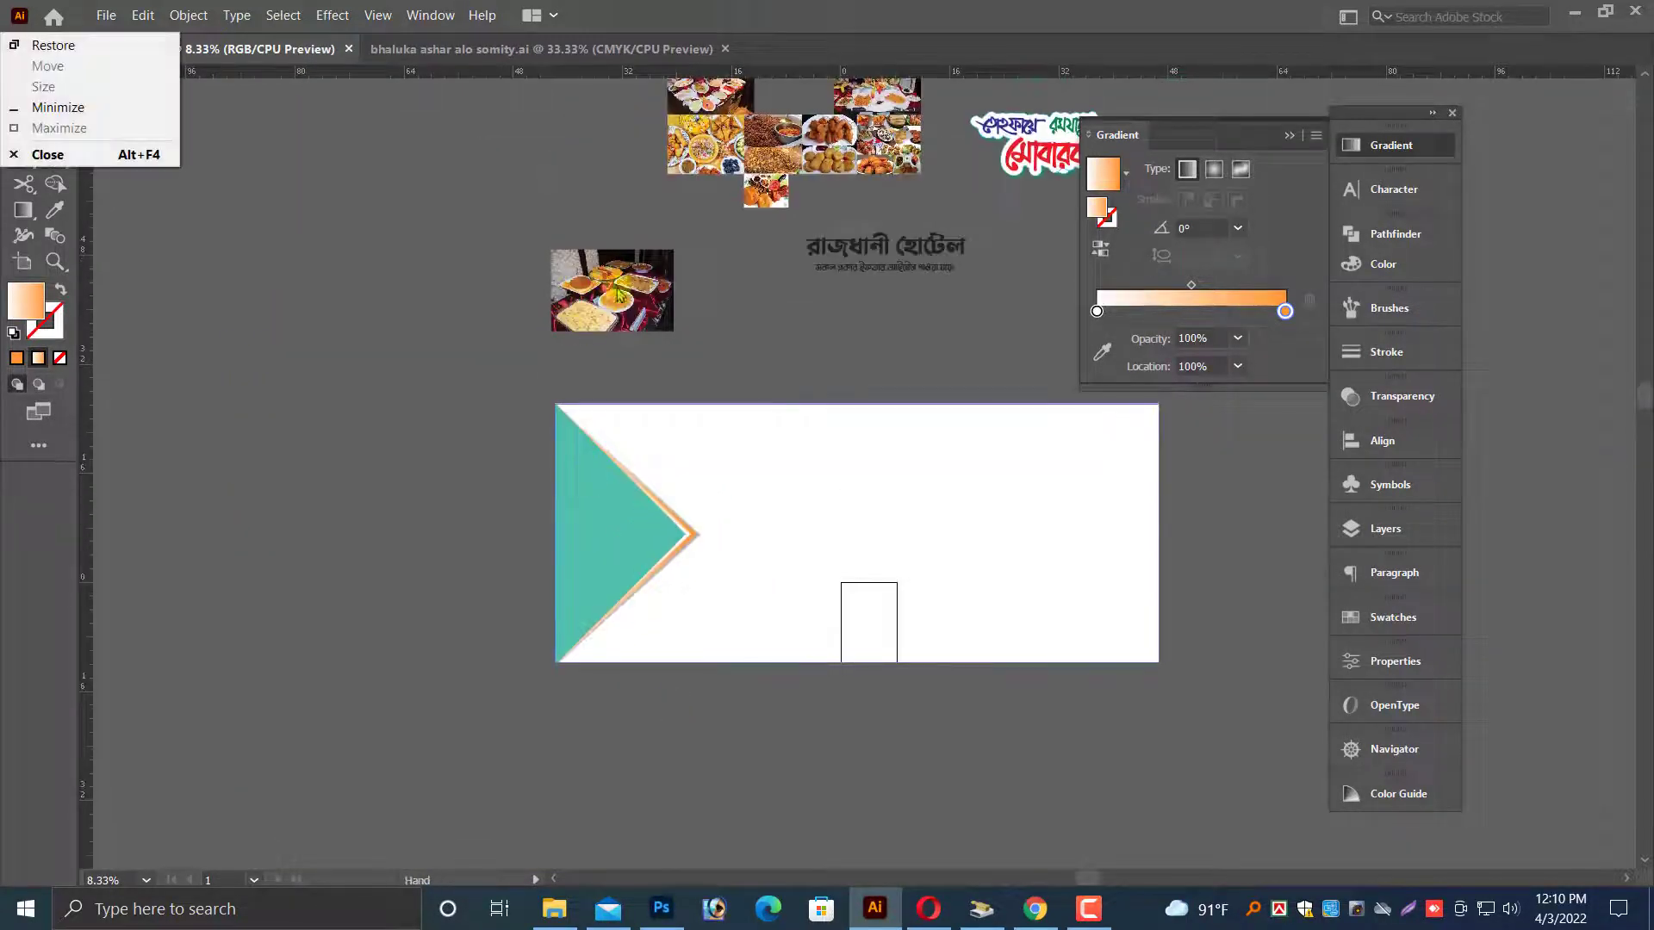
click(564, 343)
scroll(675, 308, up, 1)
click(714, 140)
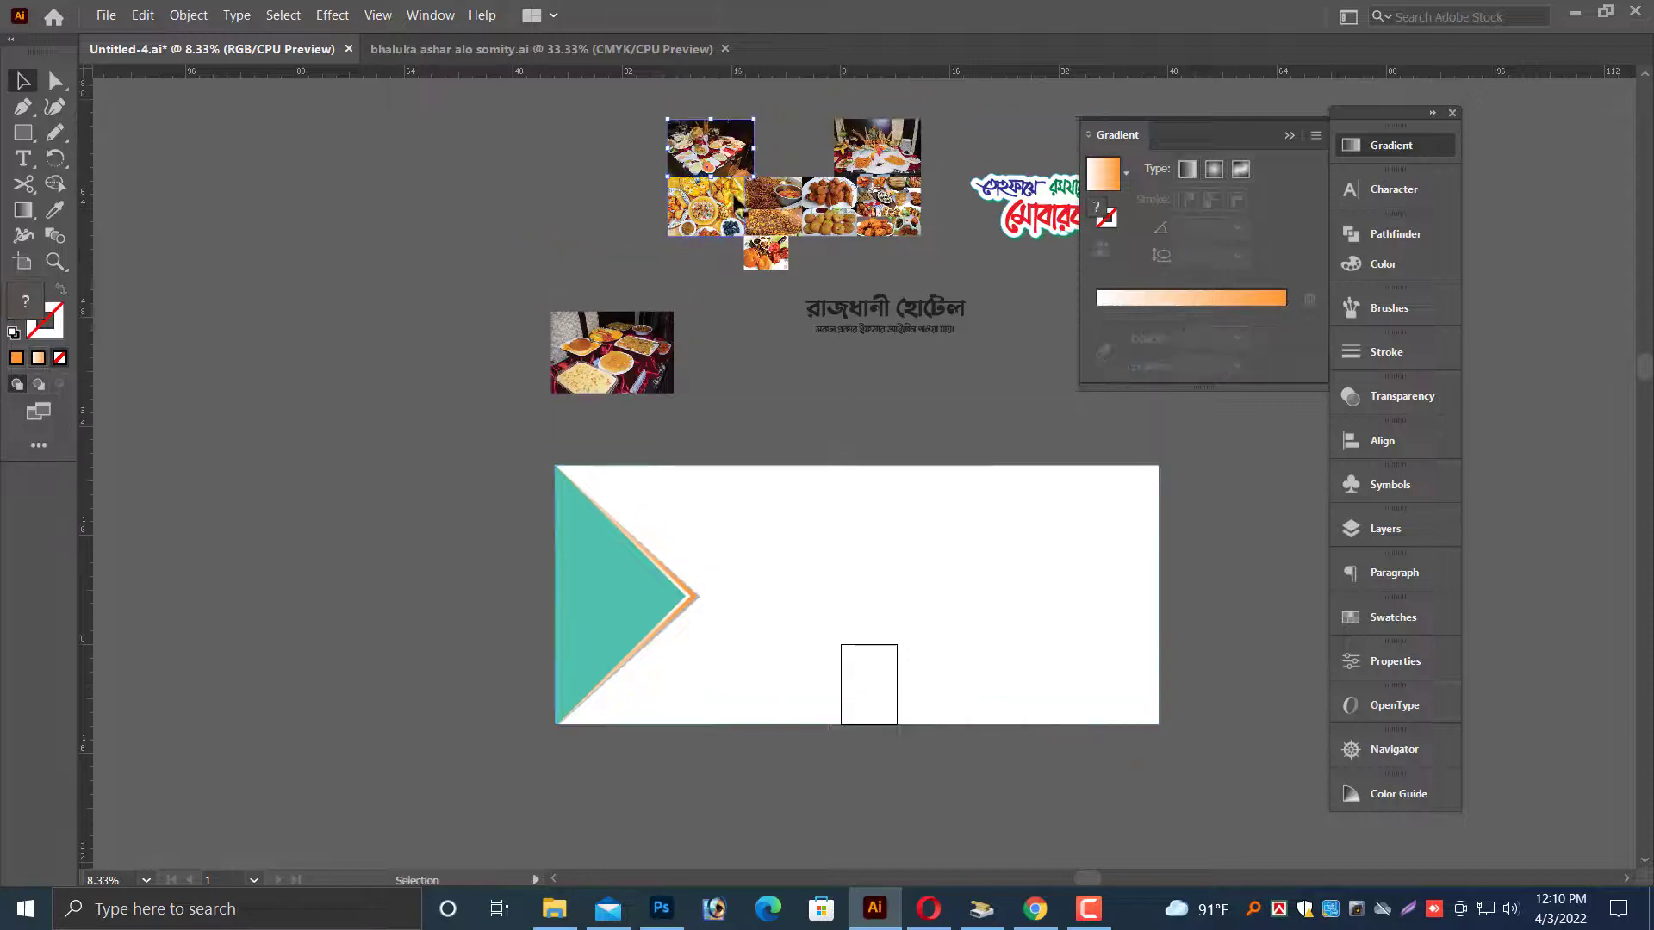
drag(728, 334, 607, 436)
- Select the large food photo and the smaller copy below it, and duplicate both into the empty area beside the teal triangle
drag(454, 325, 607, 431)
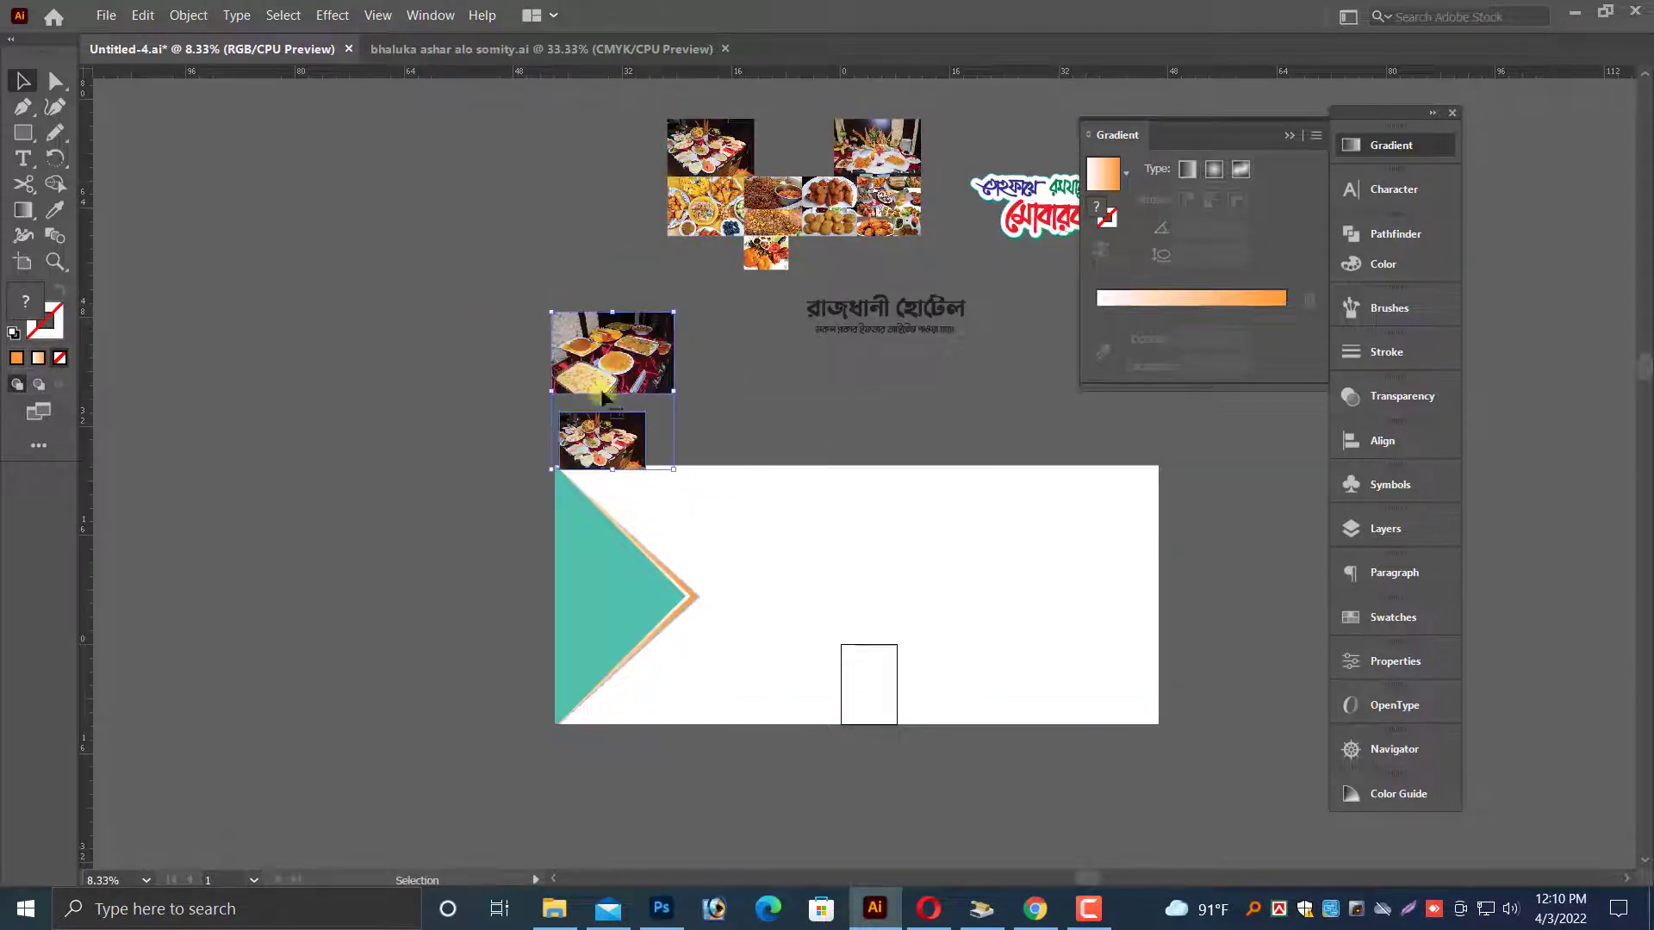
drag(600, 370, 447, 604)
drag(384, 429, 882, 717)
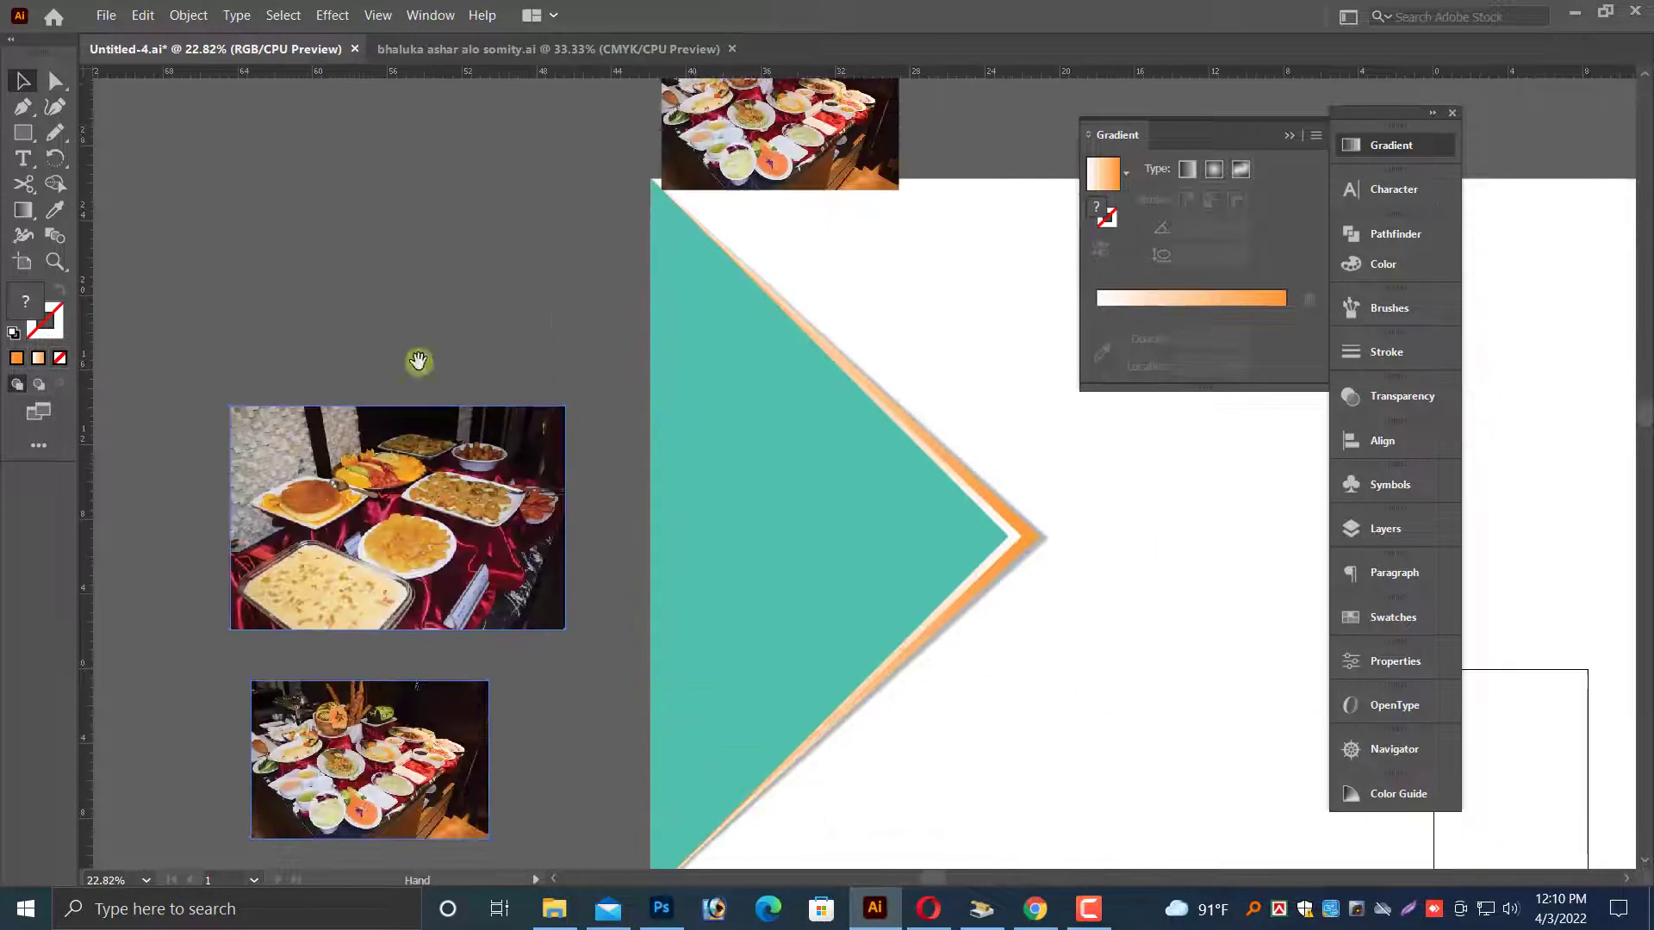
- Move the large food photo copy over the upper part of the teal triangle and enlarge it past the orange tip
drag(451, 538, 835, 474)
scroll(887, 414, up, 1)
drag(831, 472, 797, 373)
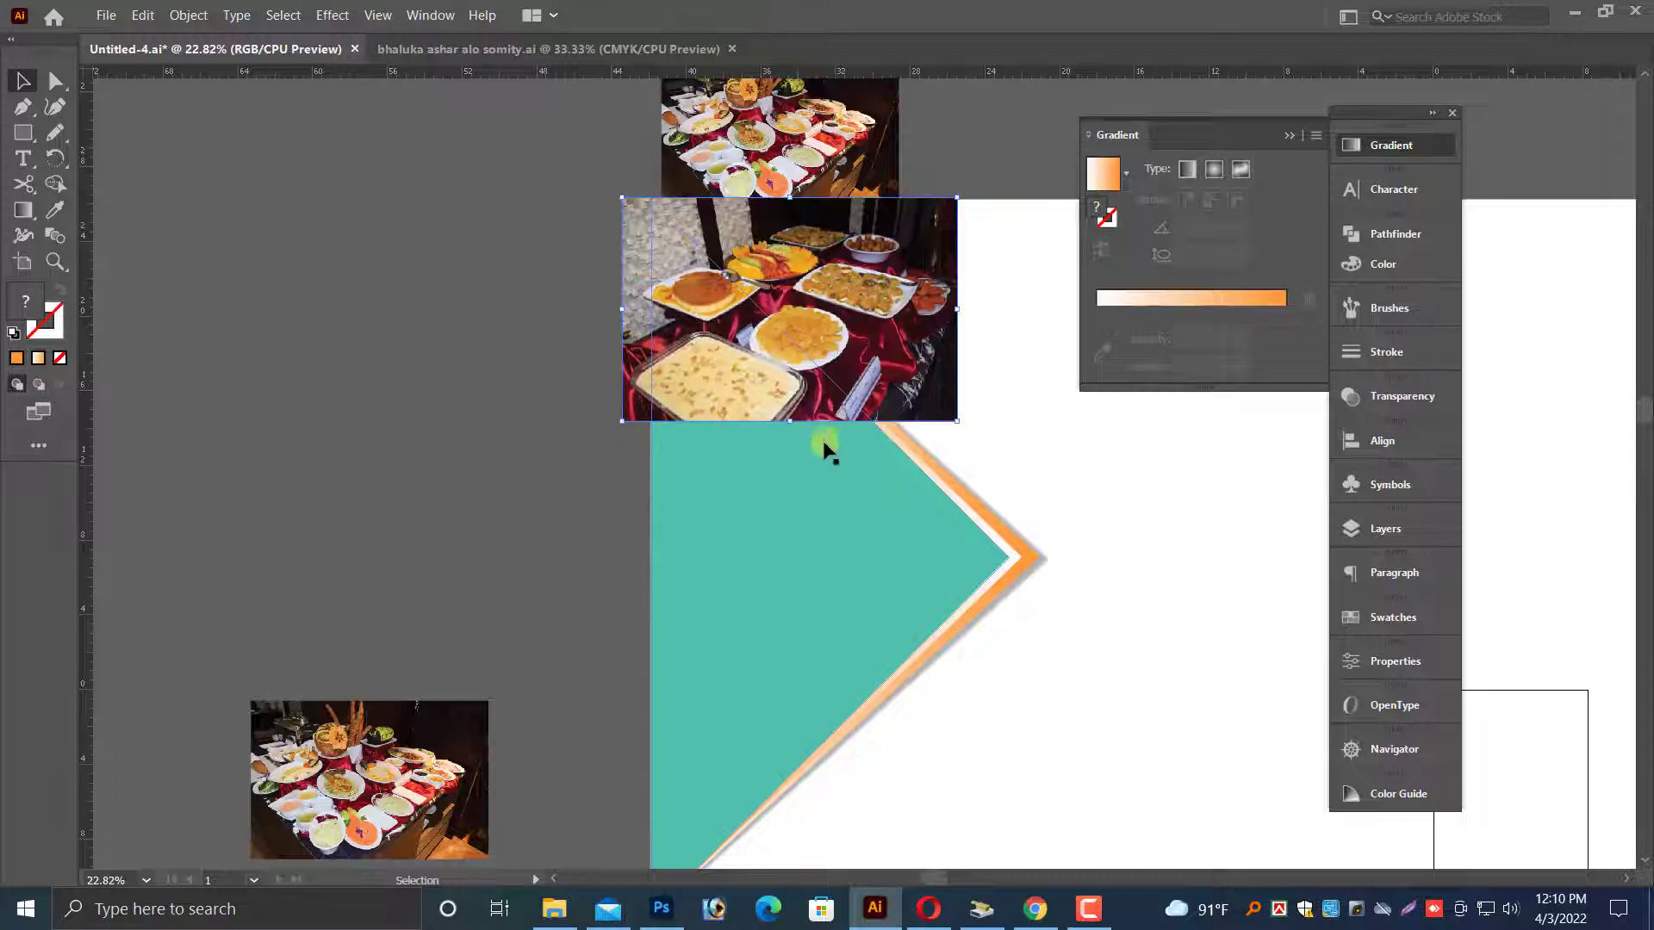
click(581, 499)
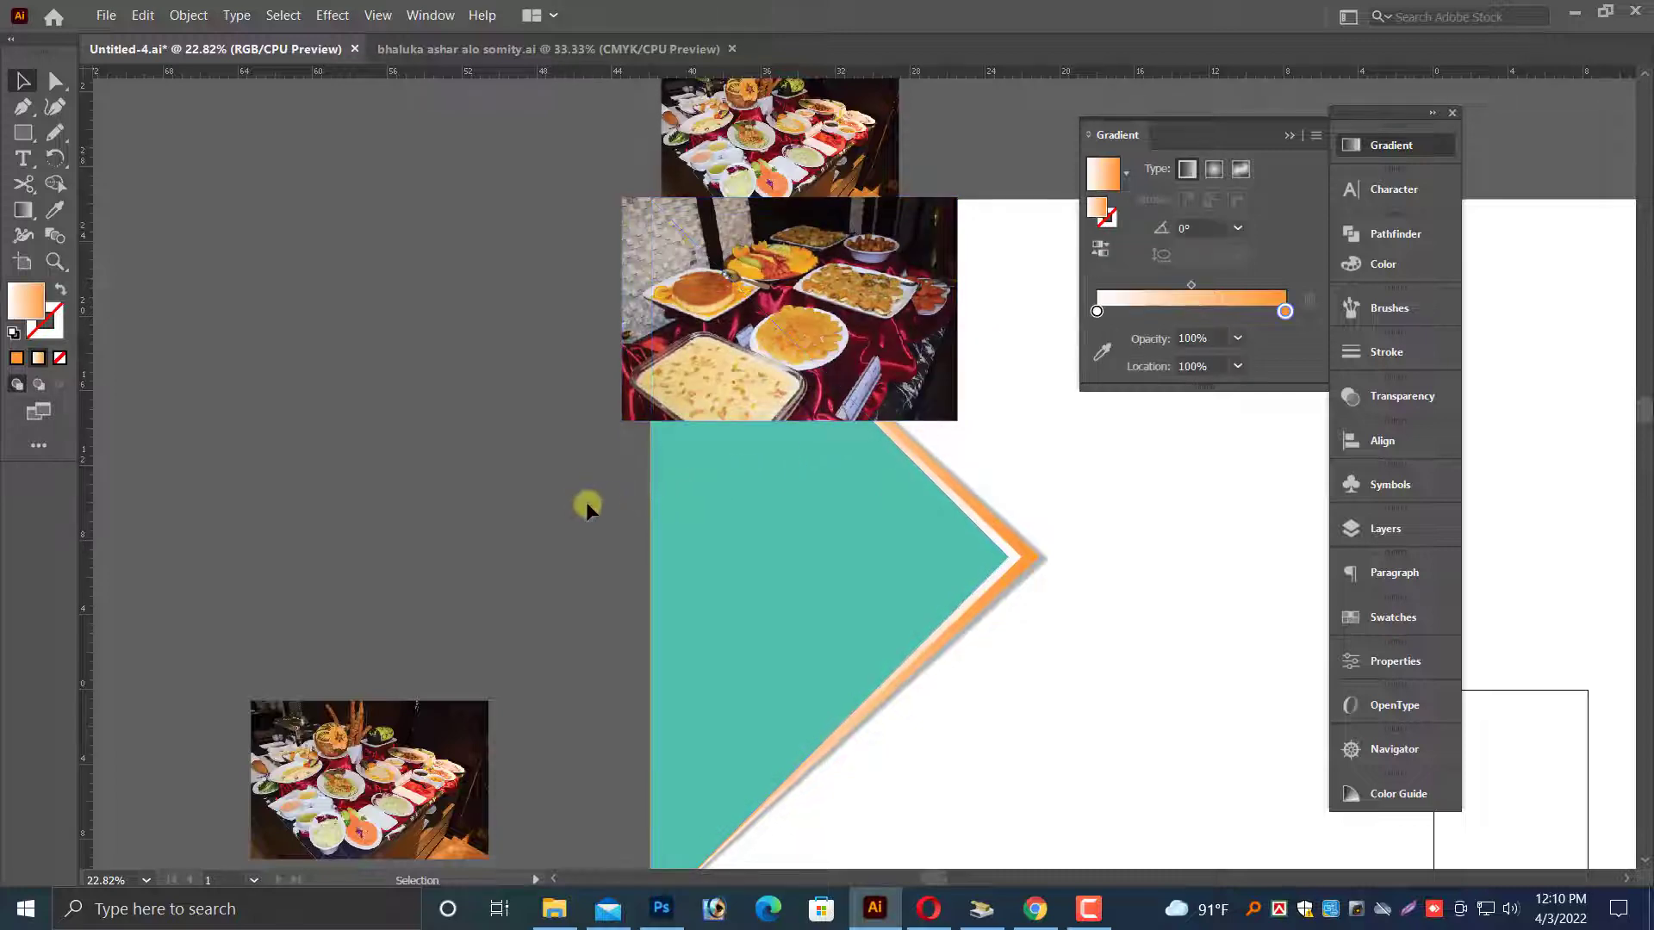
click(953, 419)
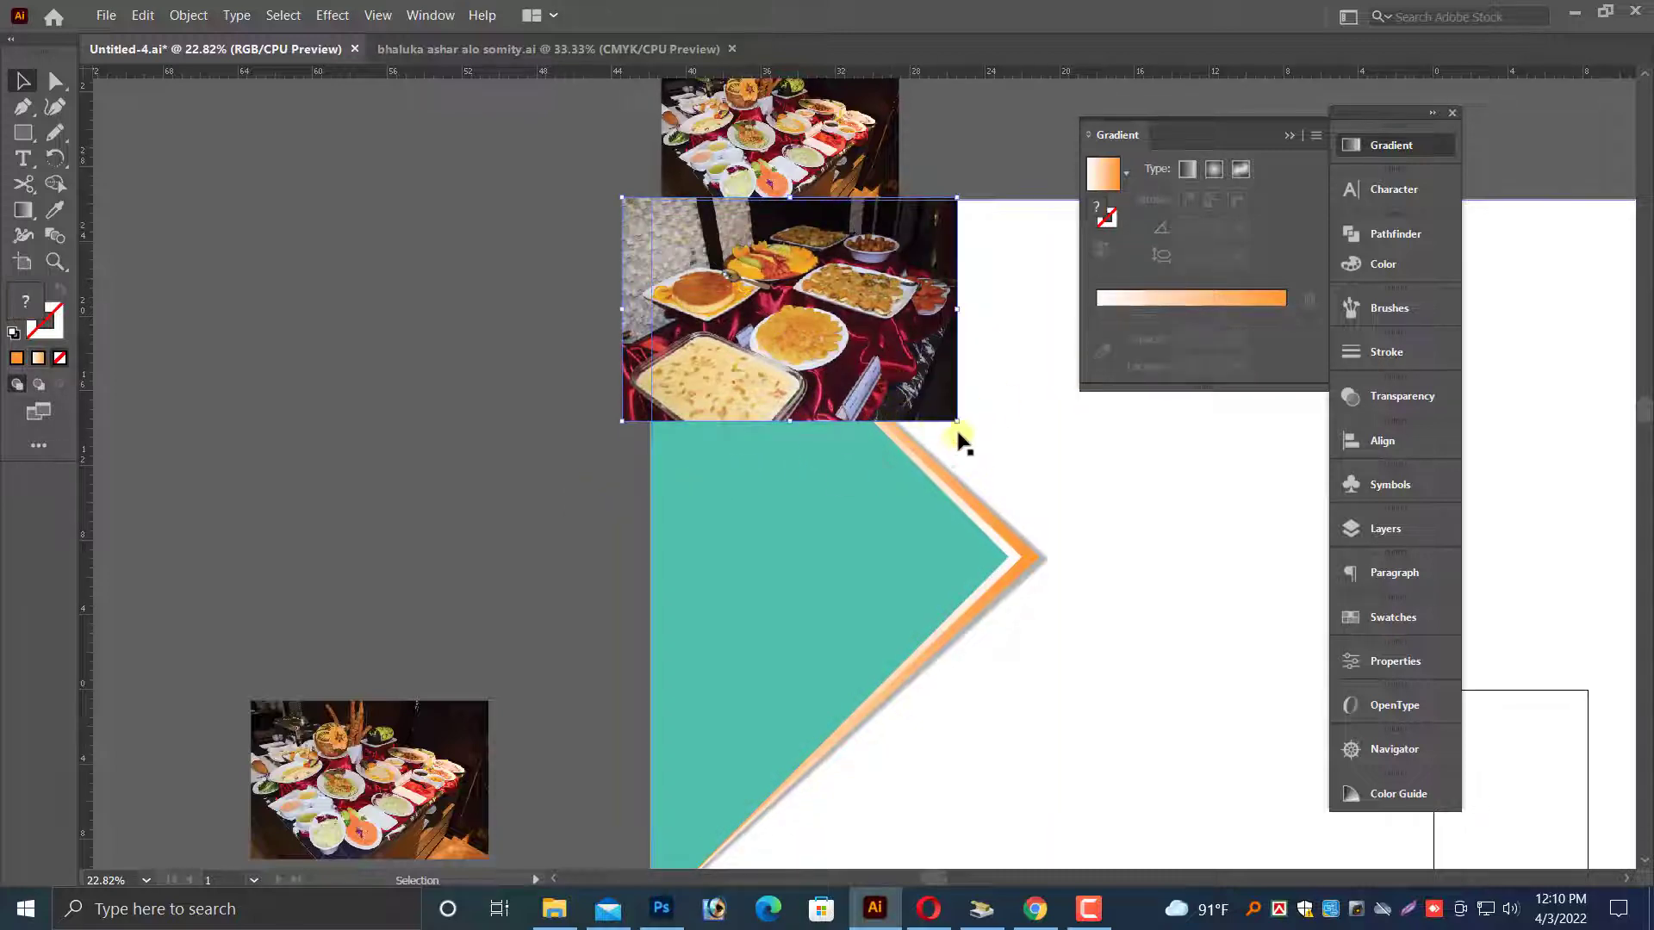
drag(957, 421, 1160, 576)
scroll(935, 483, up, 2)
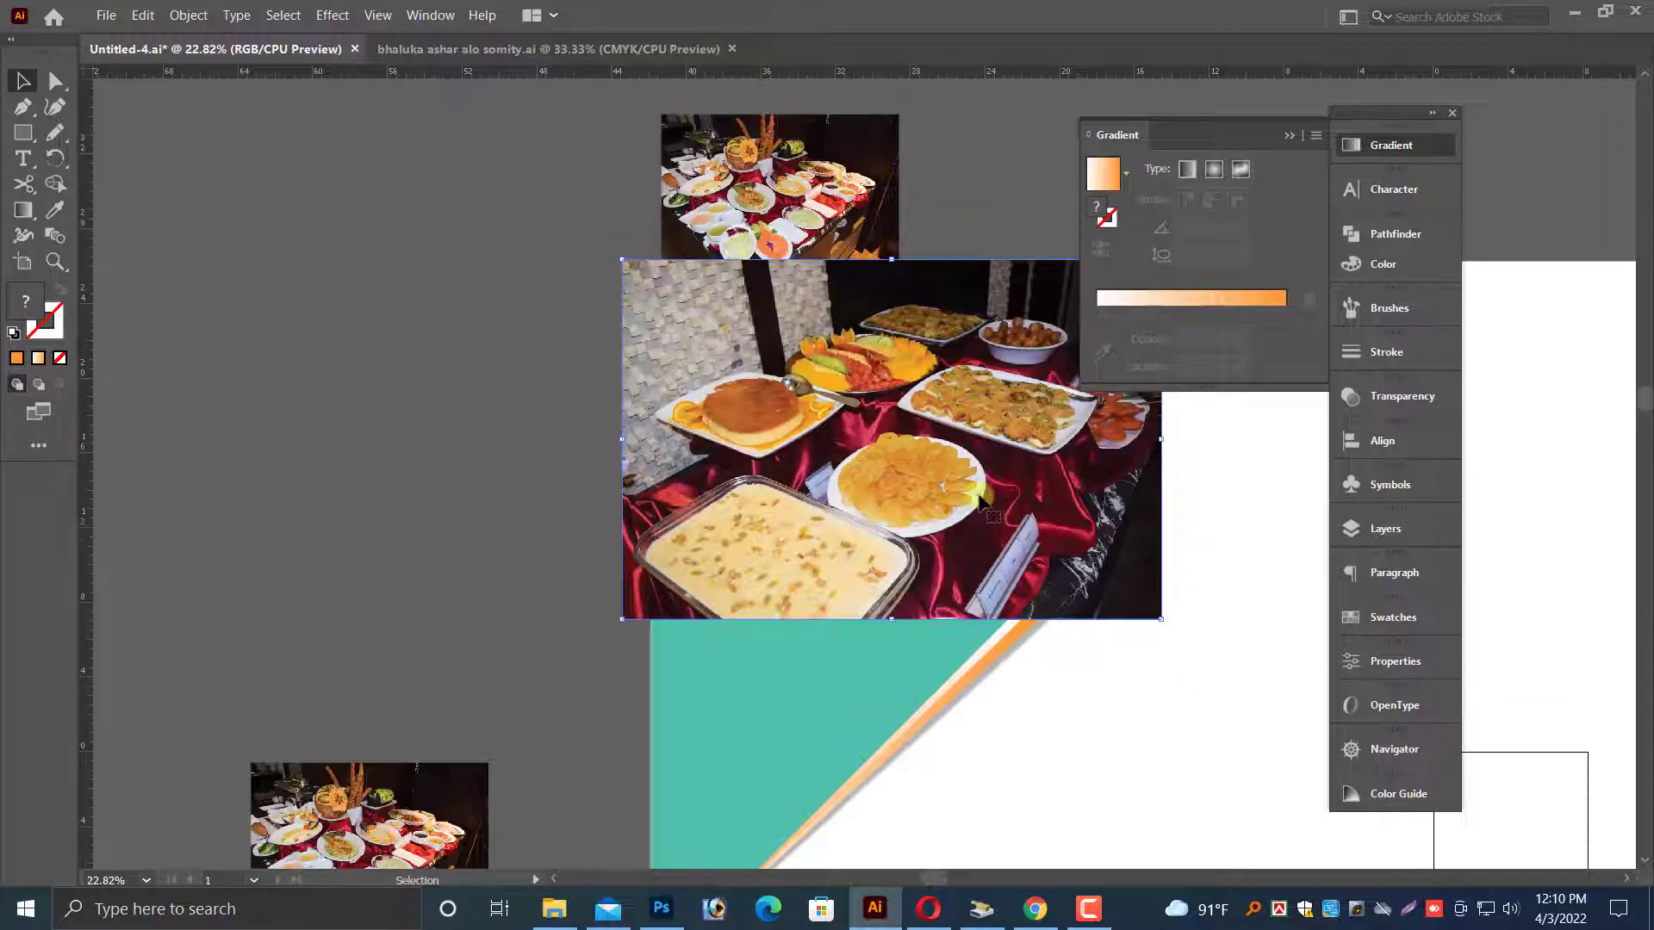
- Fit the large food photo over the teal triangle's upper half and enlarge the buffet table photo copy to cover its lower half
drag(998, 543, 943, 543)
scroll(959, 549, down, 3)
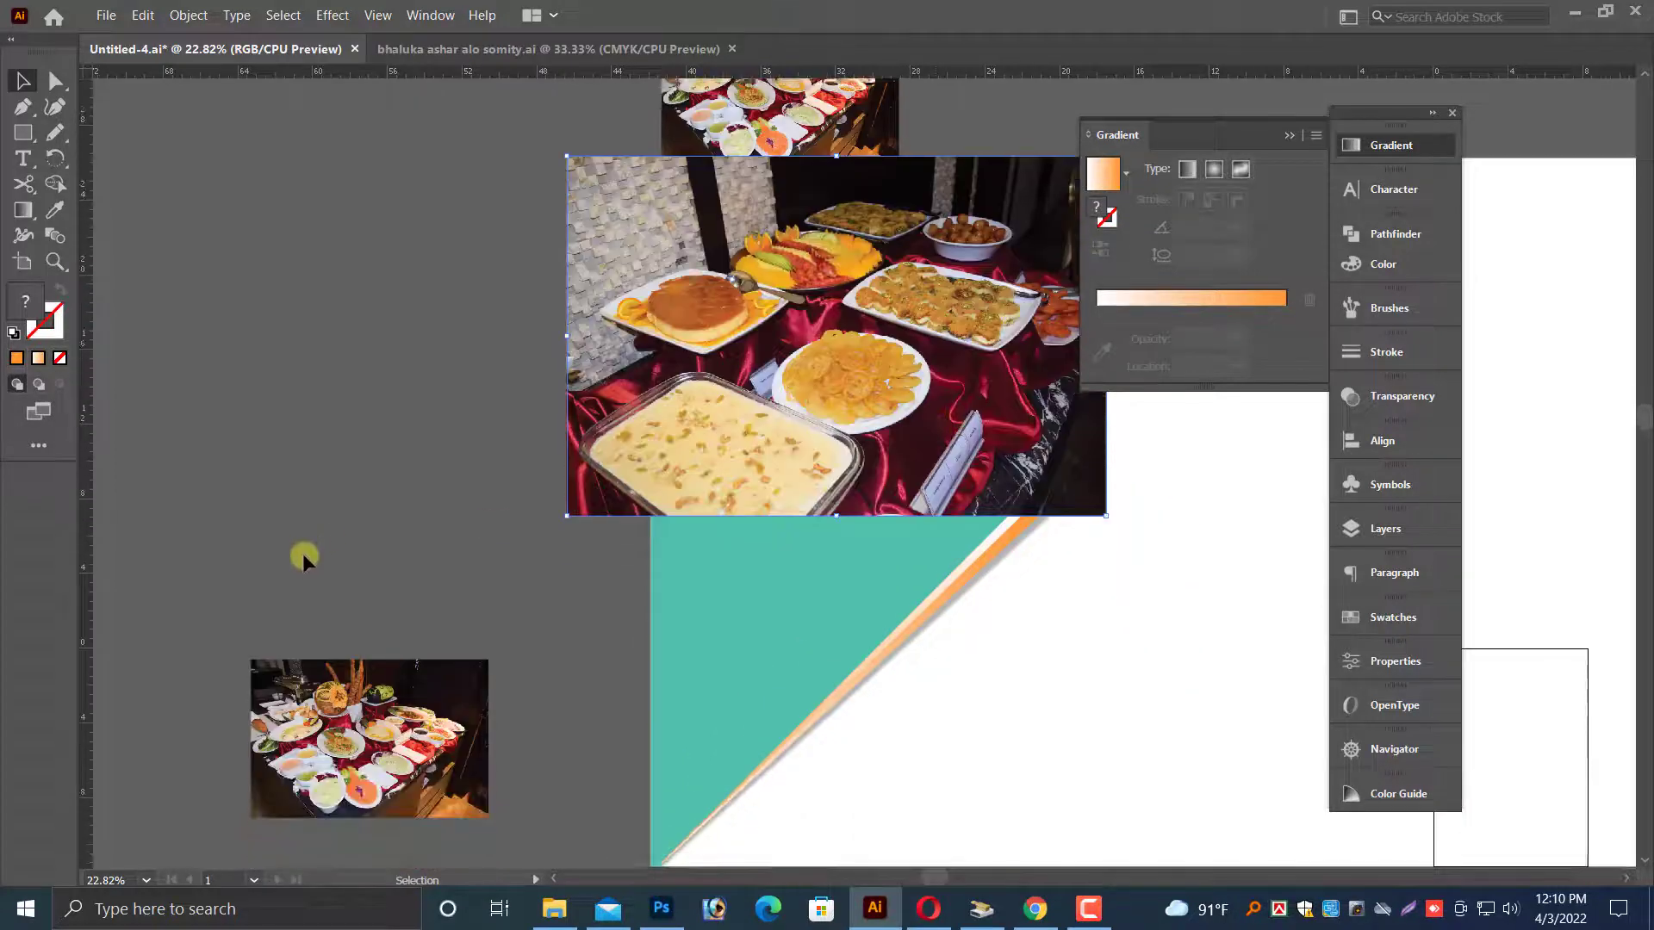
drag(387, 694, 791, 551)
scroll(872, 613, down, 2)
drag(891, 634, 1077, 758)
drag(650, 760, 548, 830)
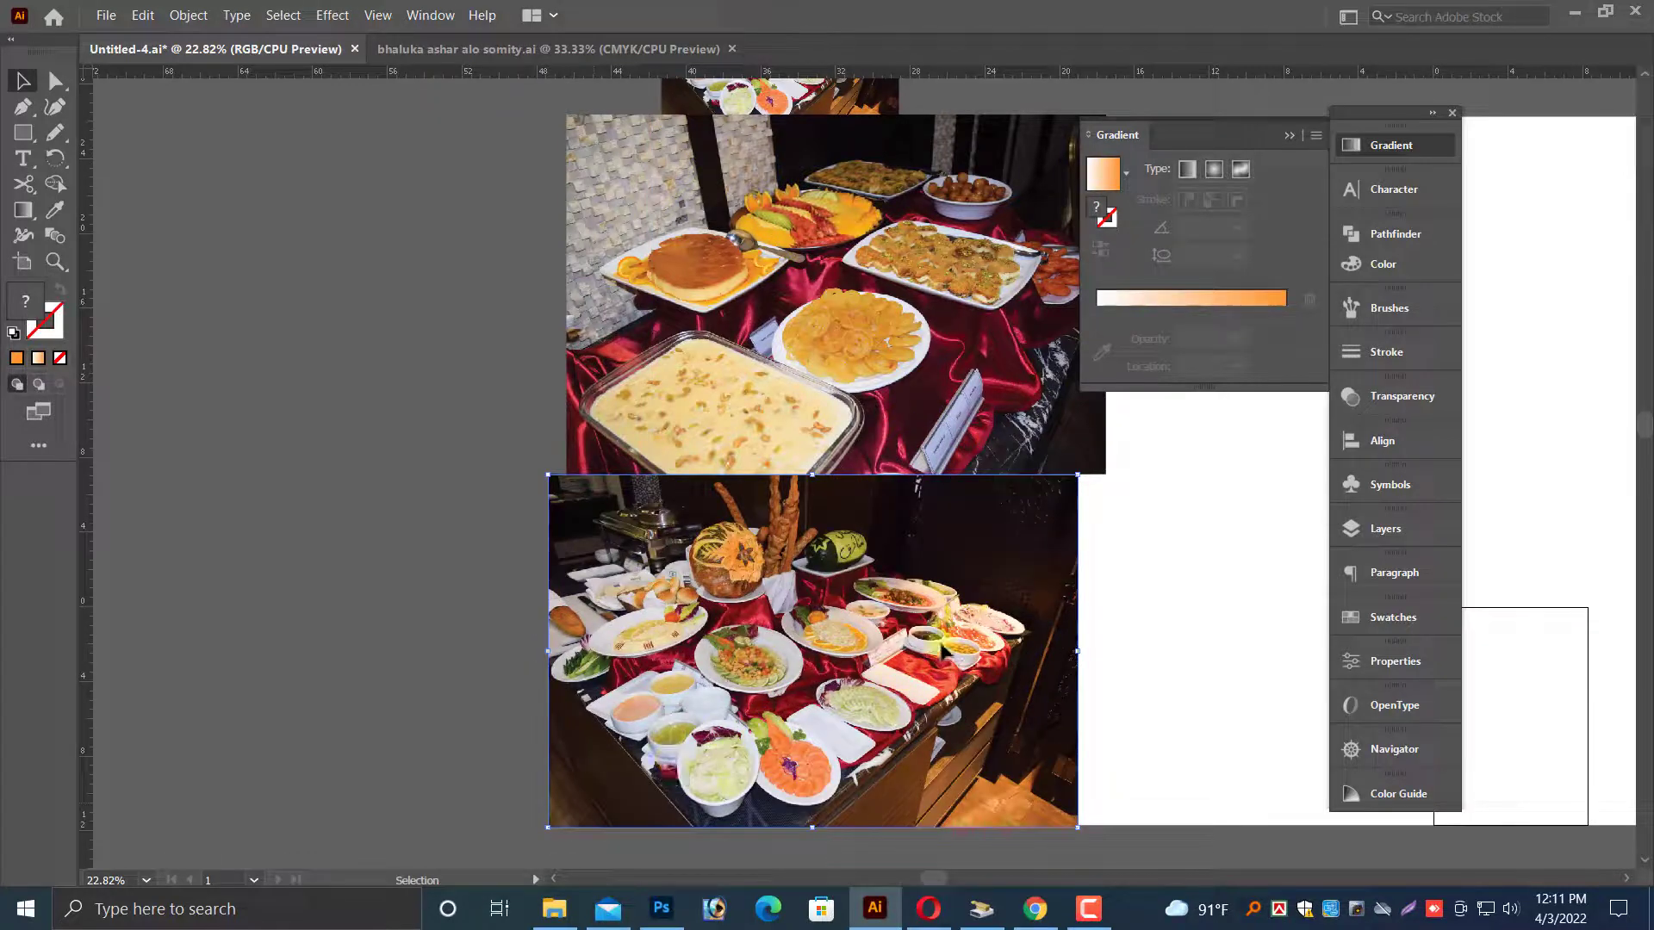
- Select the two enlarged food photos and try moving them together off the teal triangle, undoing the move
click(907, 399)
key(ctrl+minus)
drag(896, 492, 795, 462)
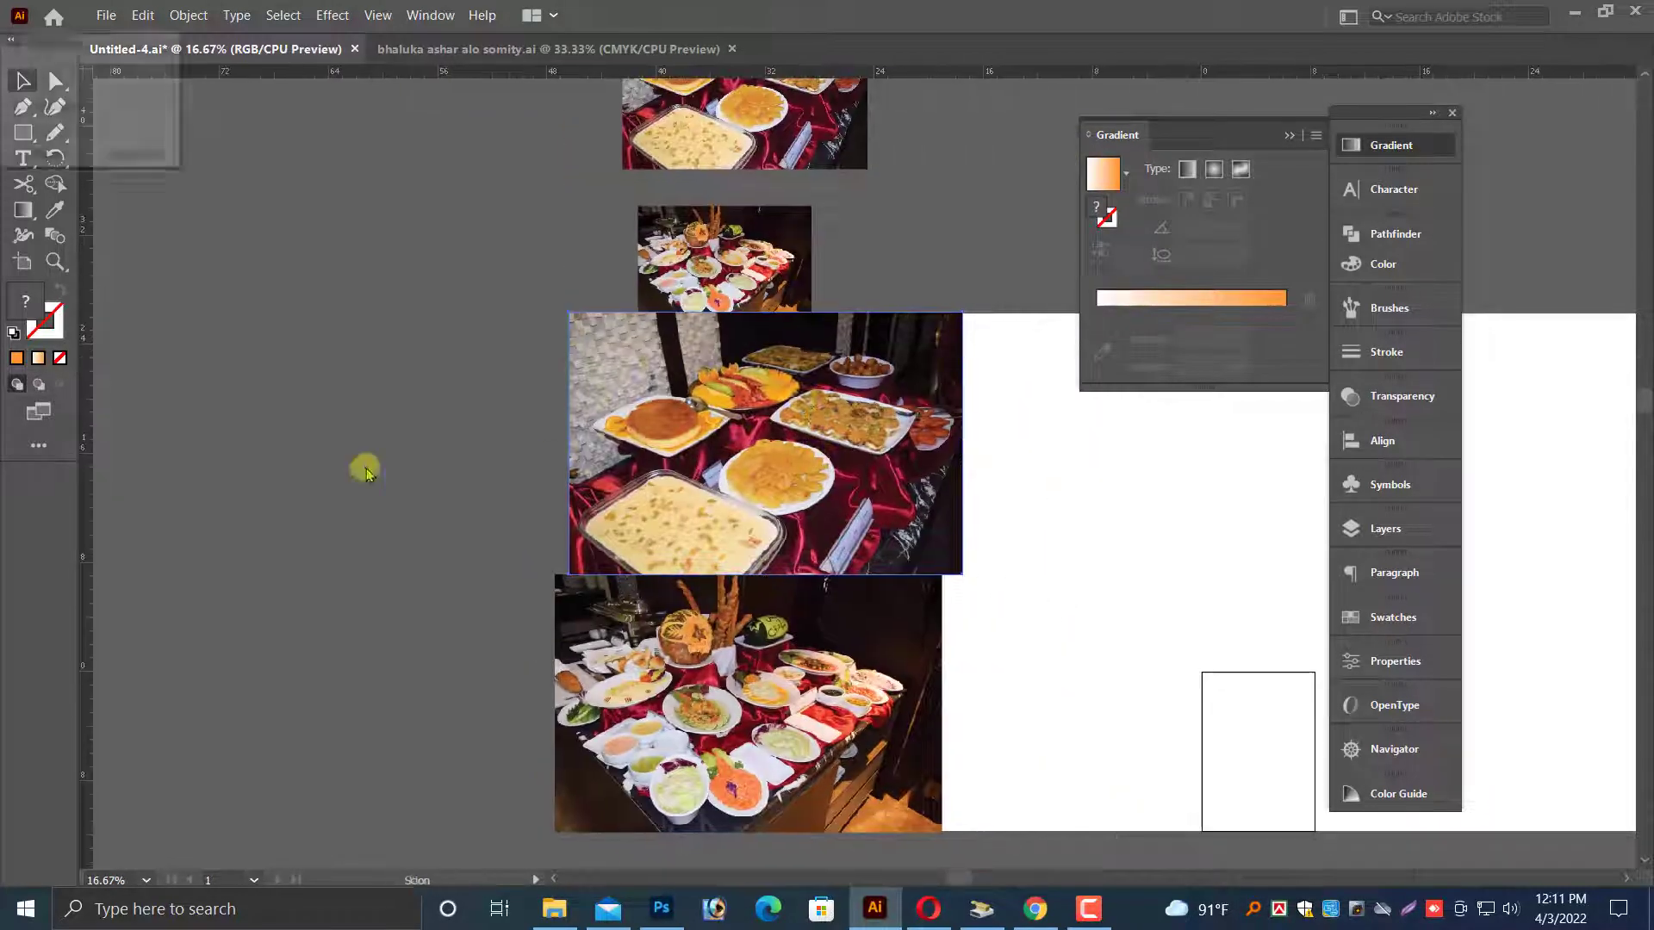
click(366, 468)
click(731, 610)
drag(696, 556, 401, 556)
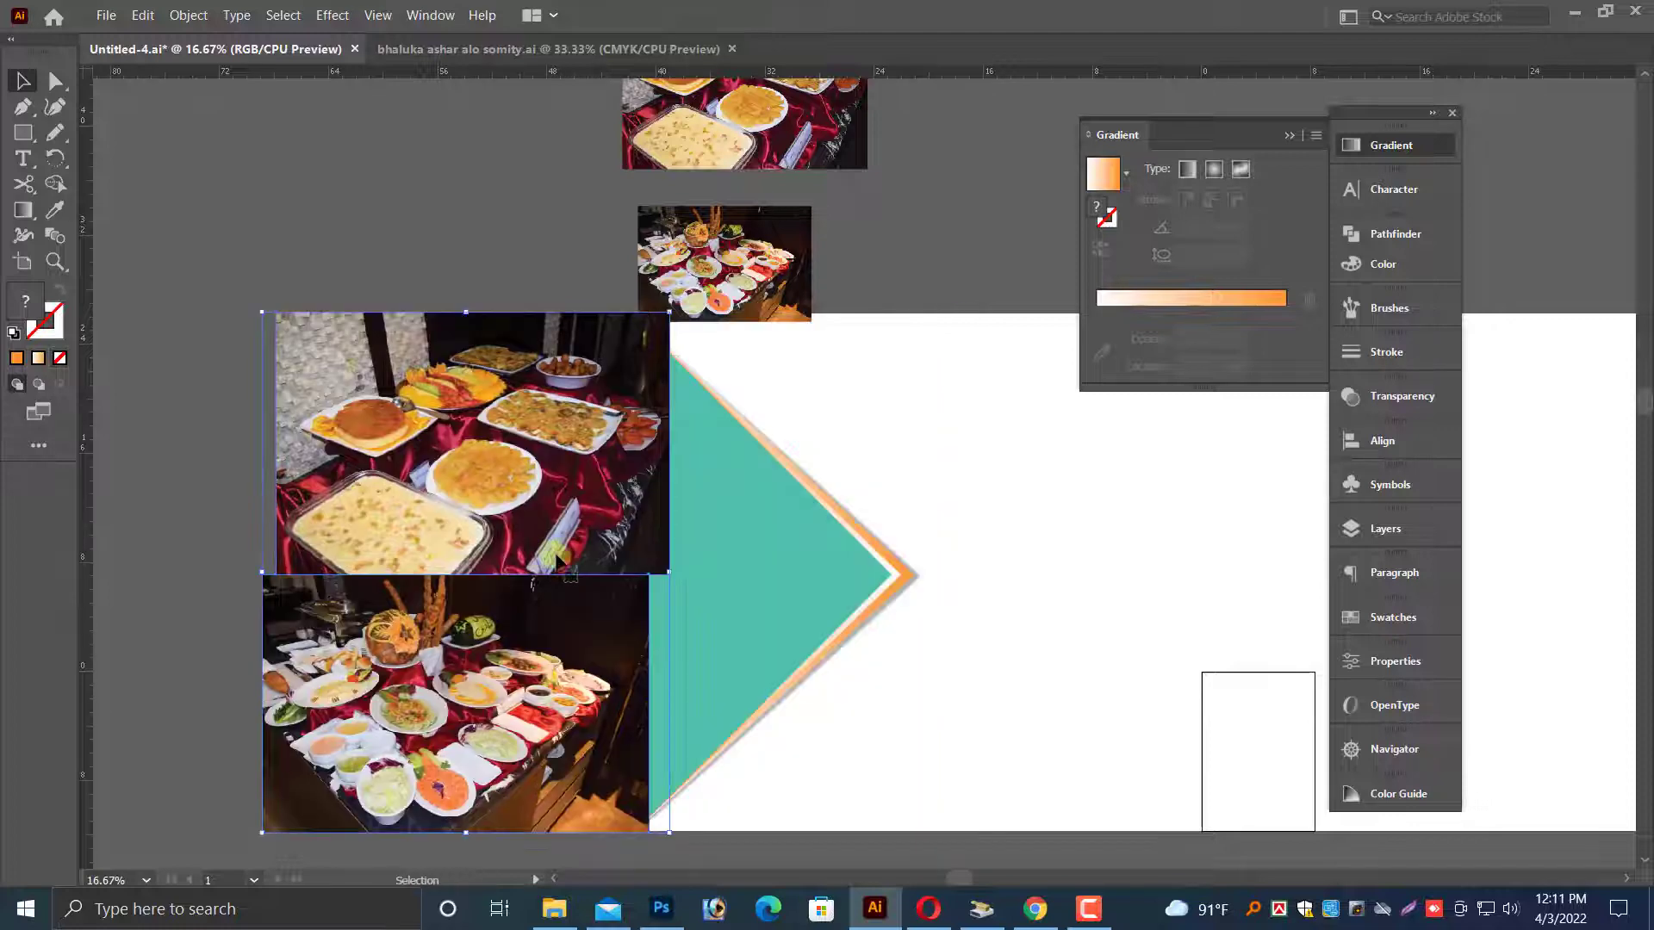
key(ctrl+z)
- Group the two enlarged food photos covering the teal triangle
right_click(711, 450)
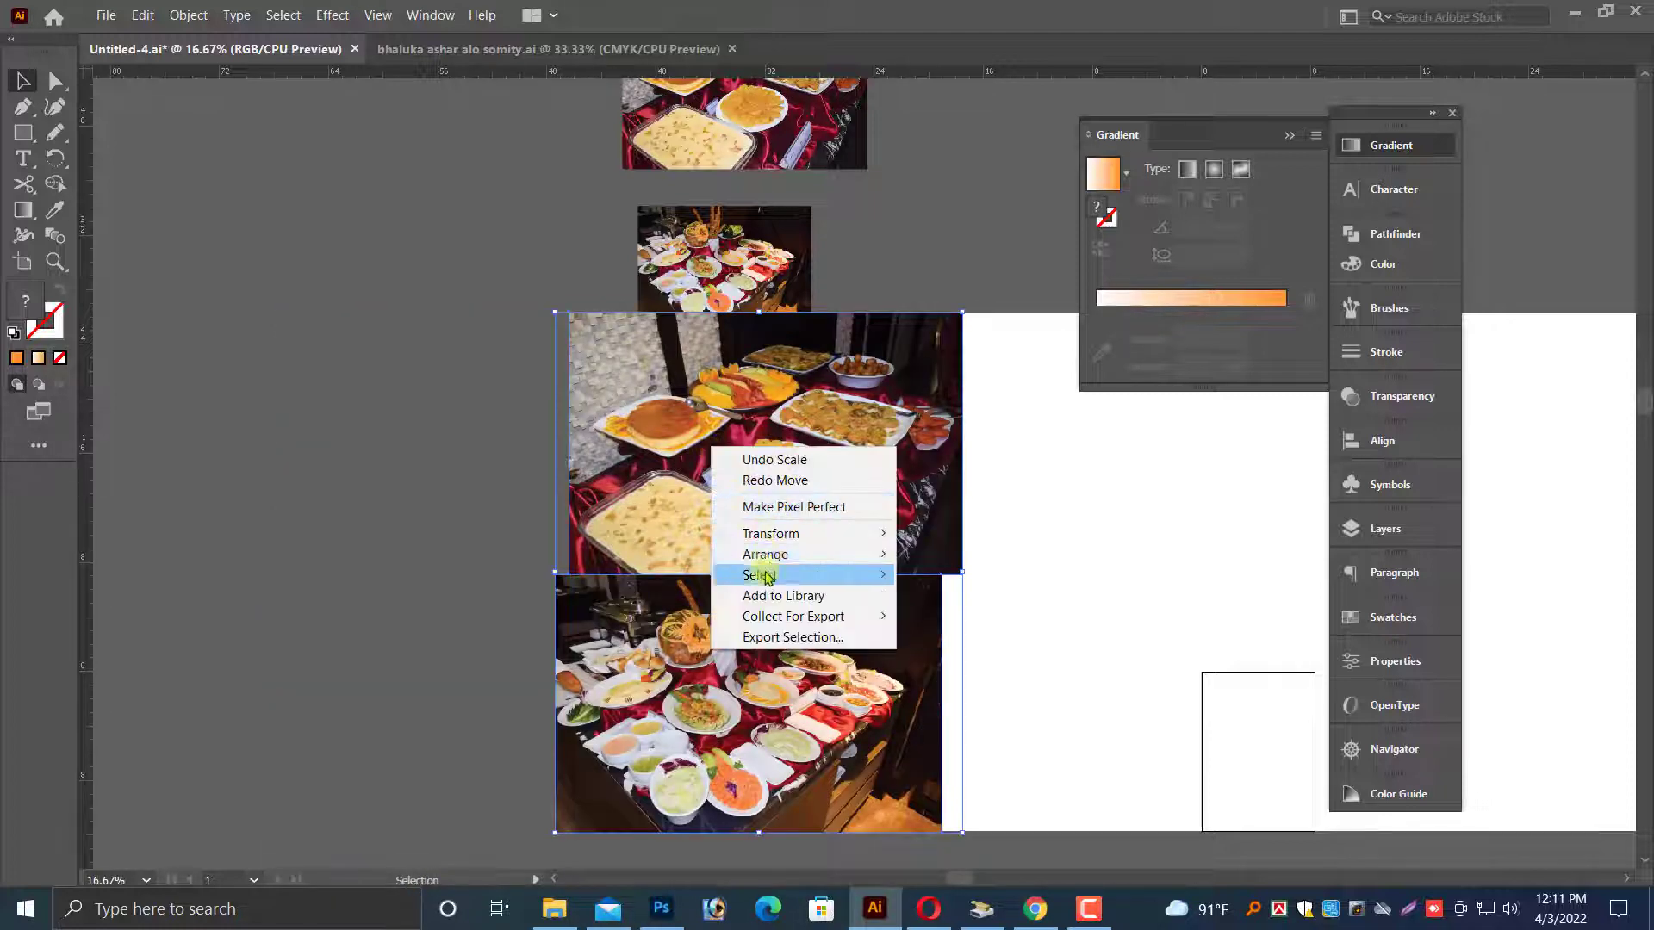
mouse_move(784, 575)
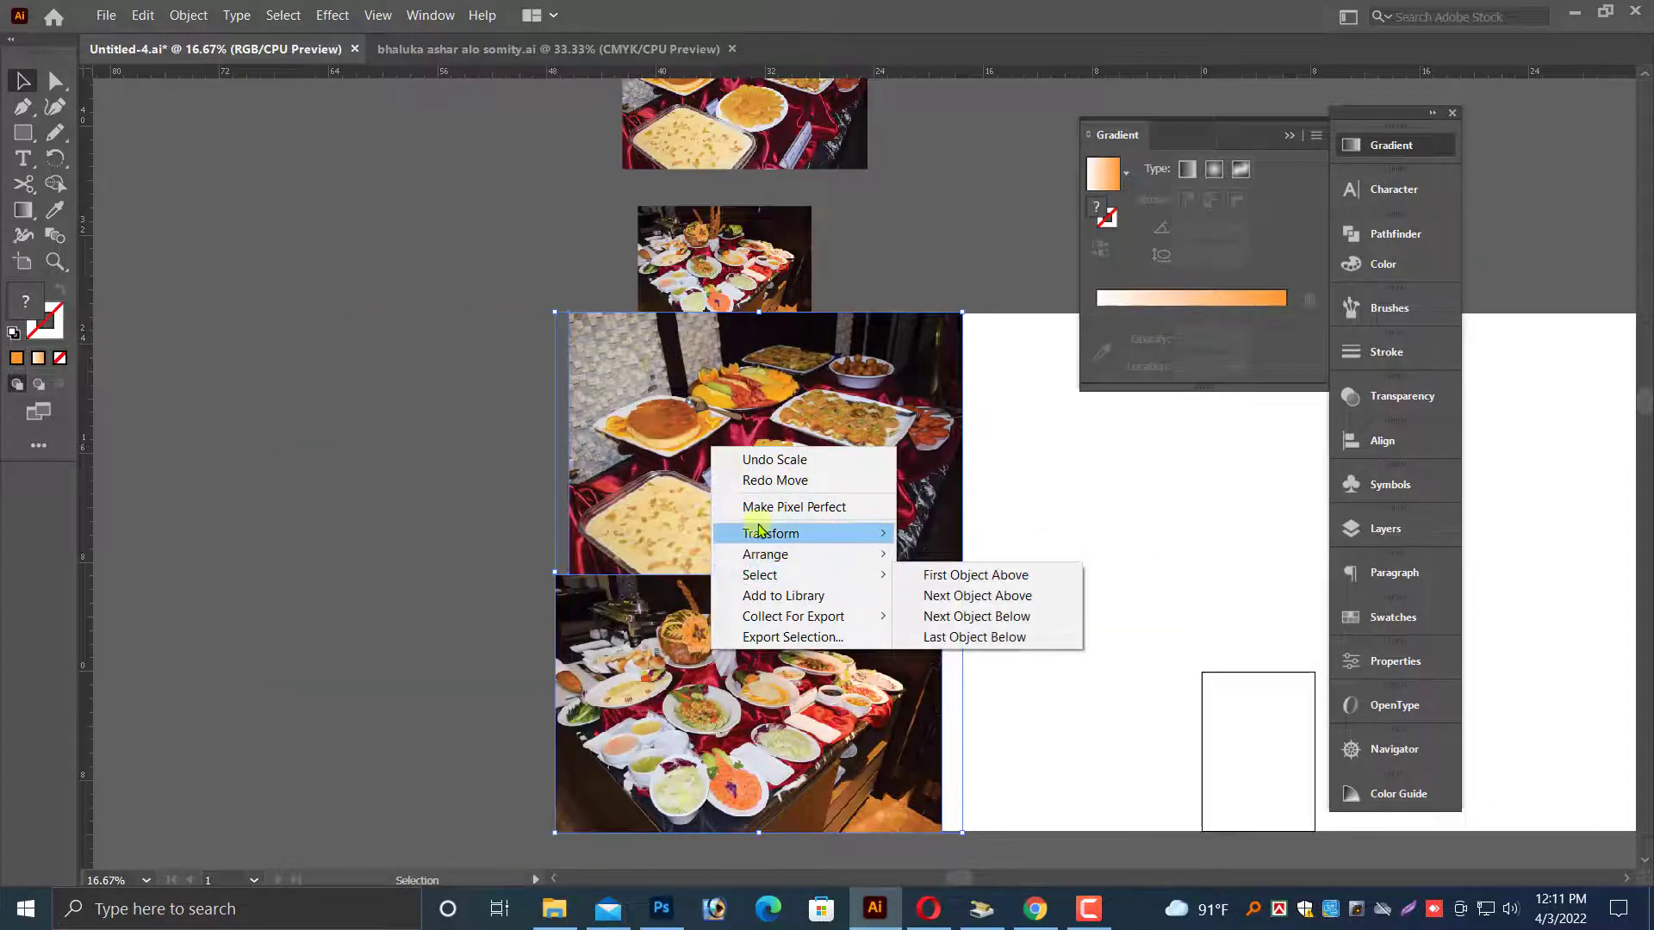
click(469, 480)
right_click(799, 446)
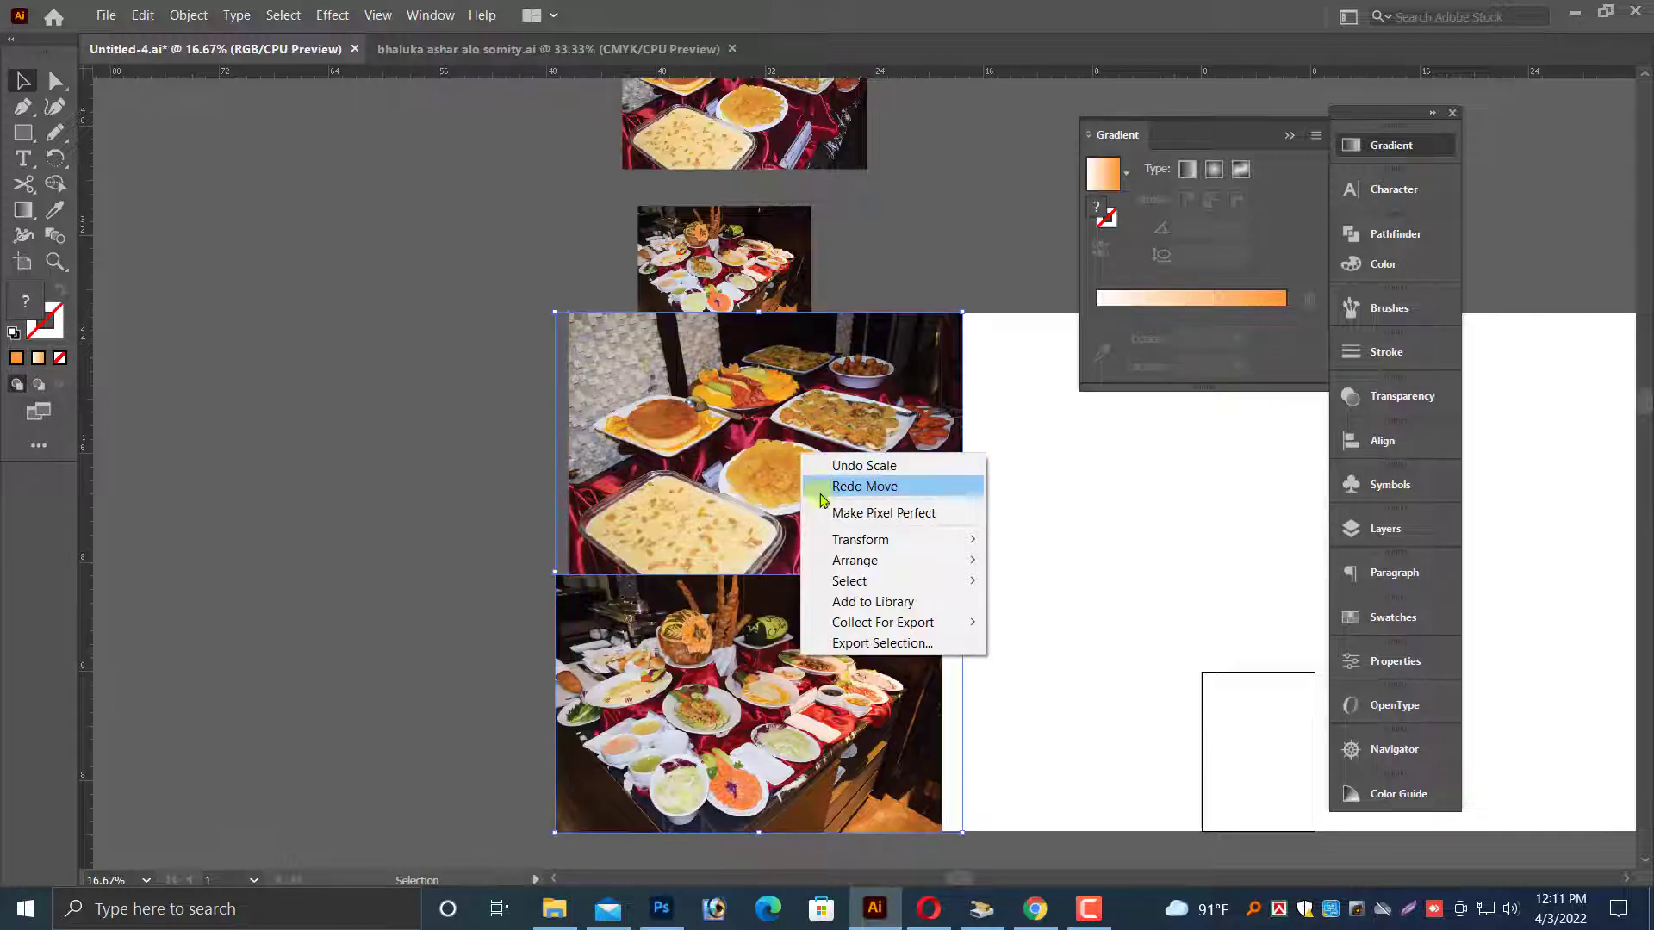
click(743, 494)
click(482, 508)
drag(759, 611, 815, 665)
key(ctrl+z)
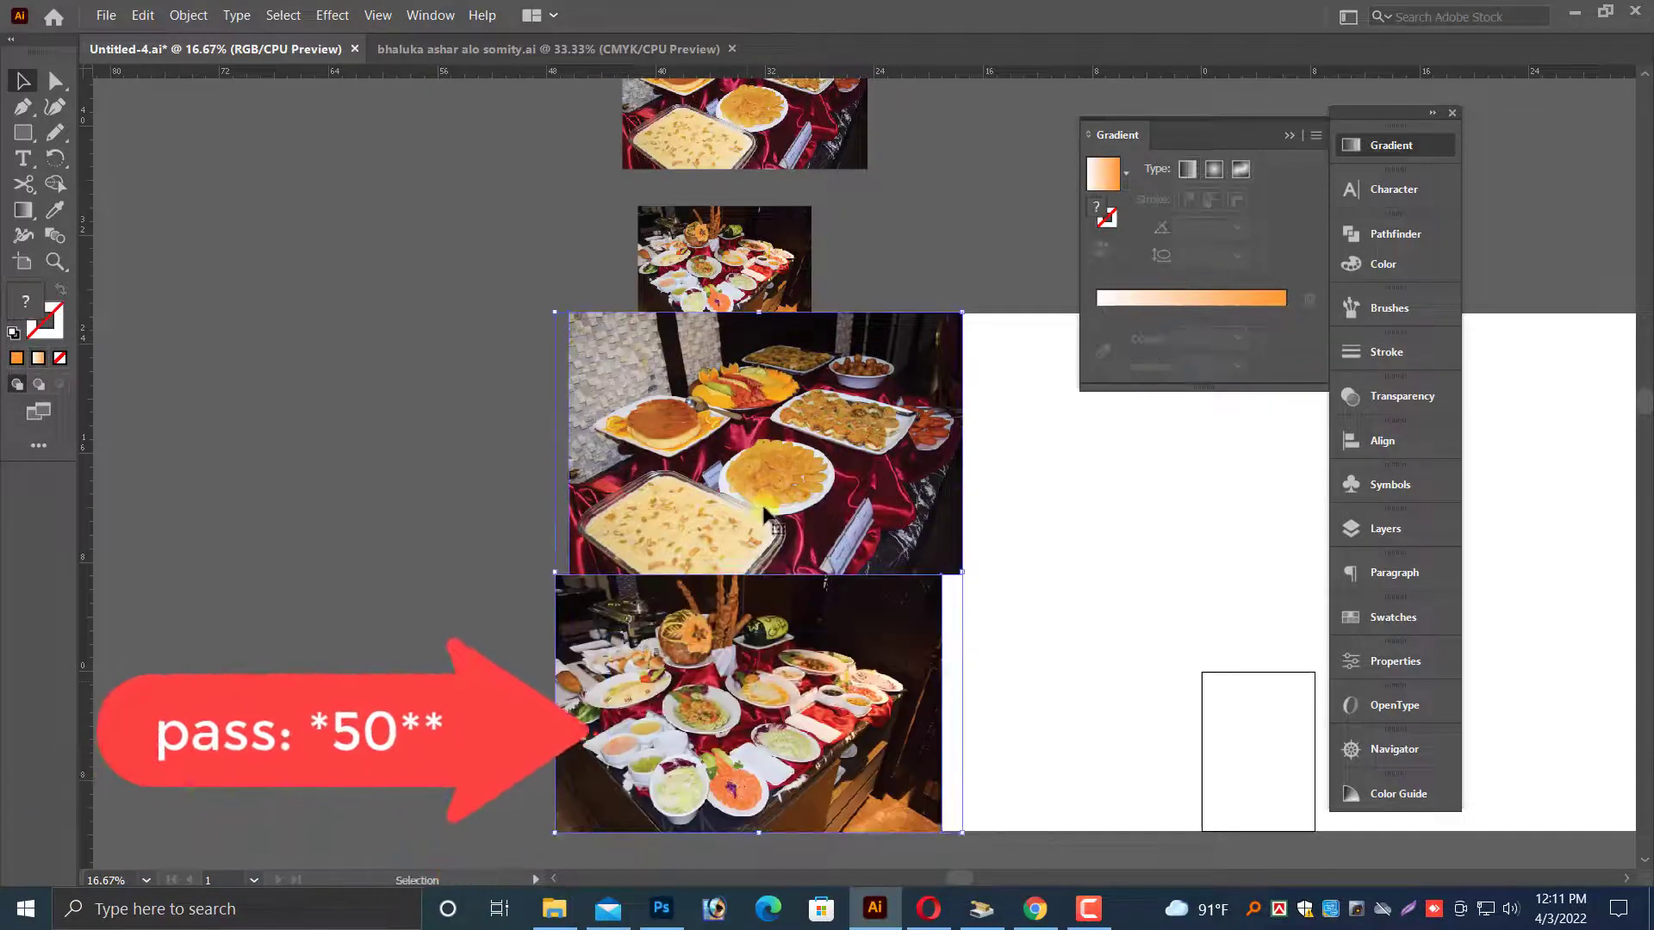
shift+click(775, 516)
- Hide the grouped food photos to expose the teal triangle underneath
click(145, 15)
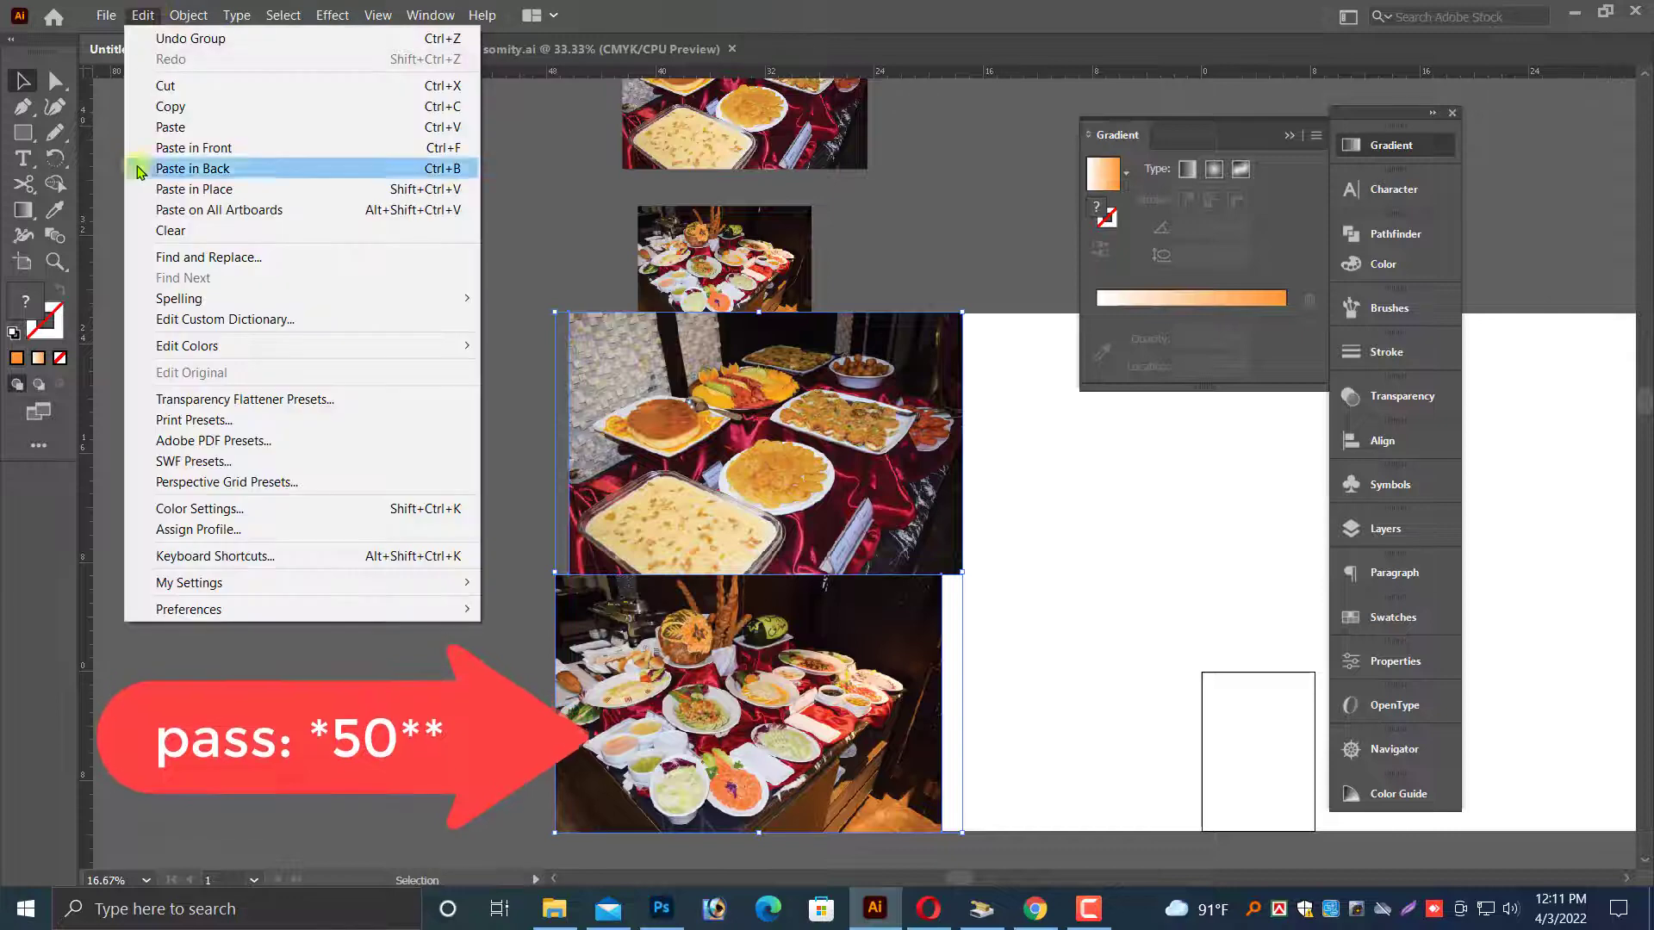
mouse_move(188, 16)
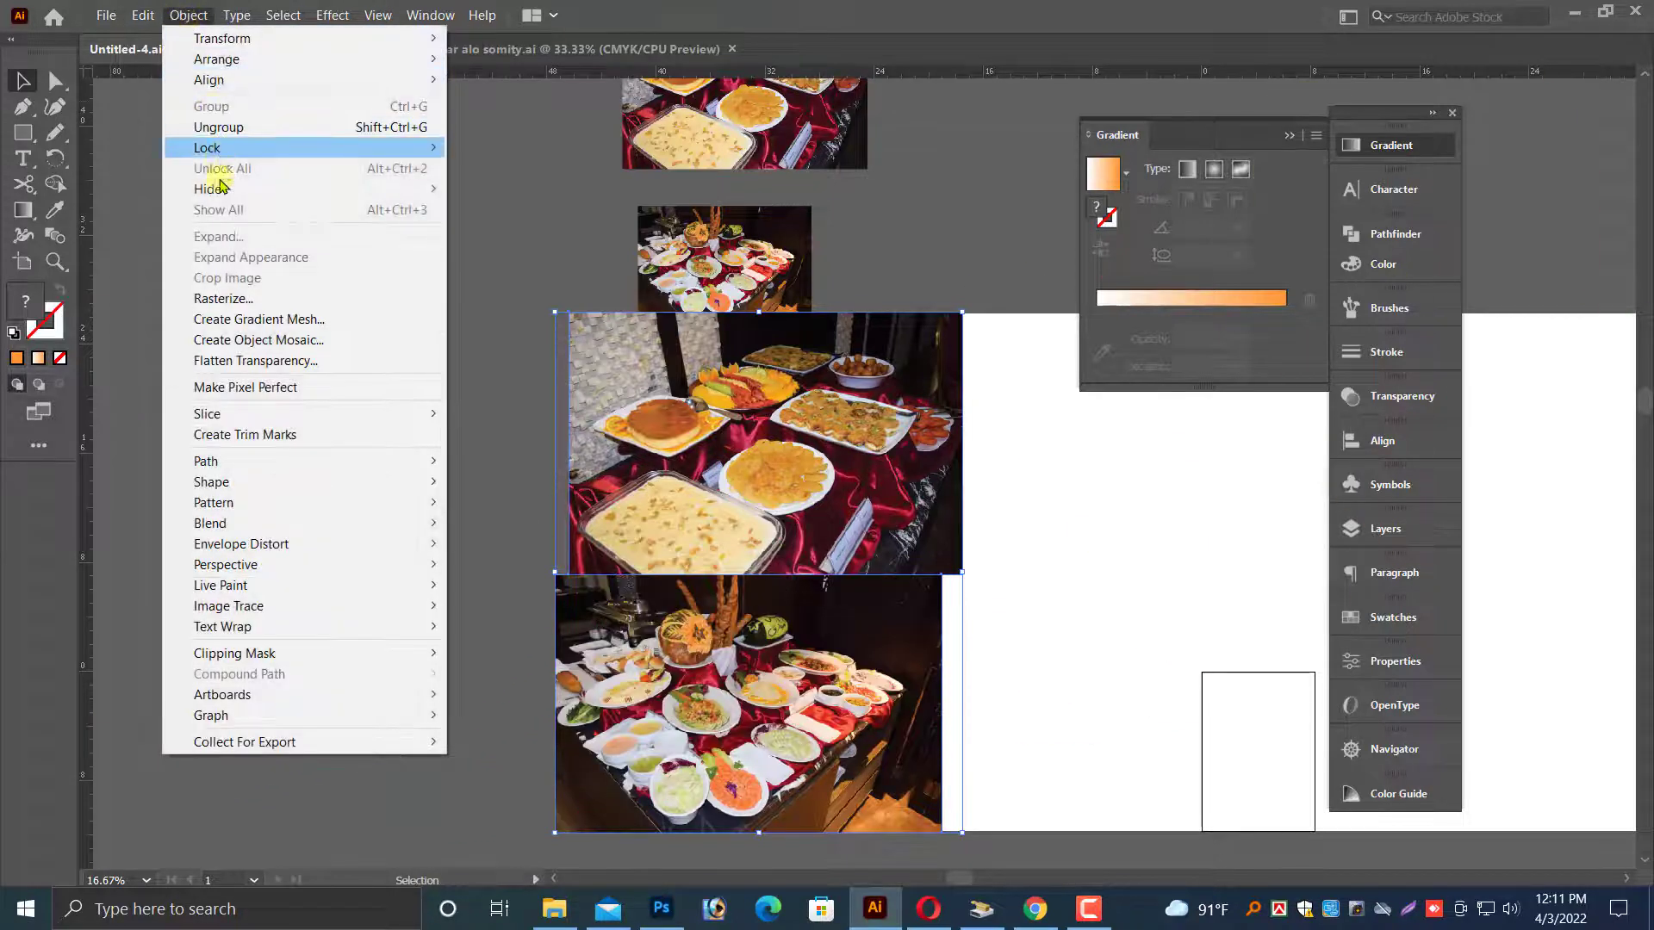
mouse_move(211, 188)
click(487, 189)
- Copy the teal triangle and paste the copy in front at the same position
click(740, 514)
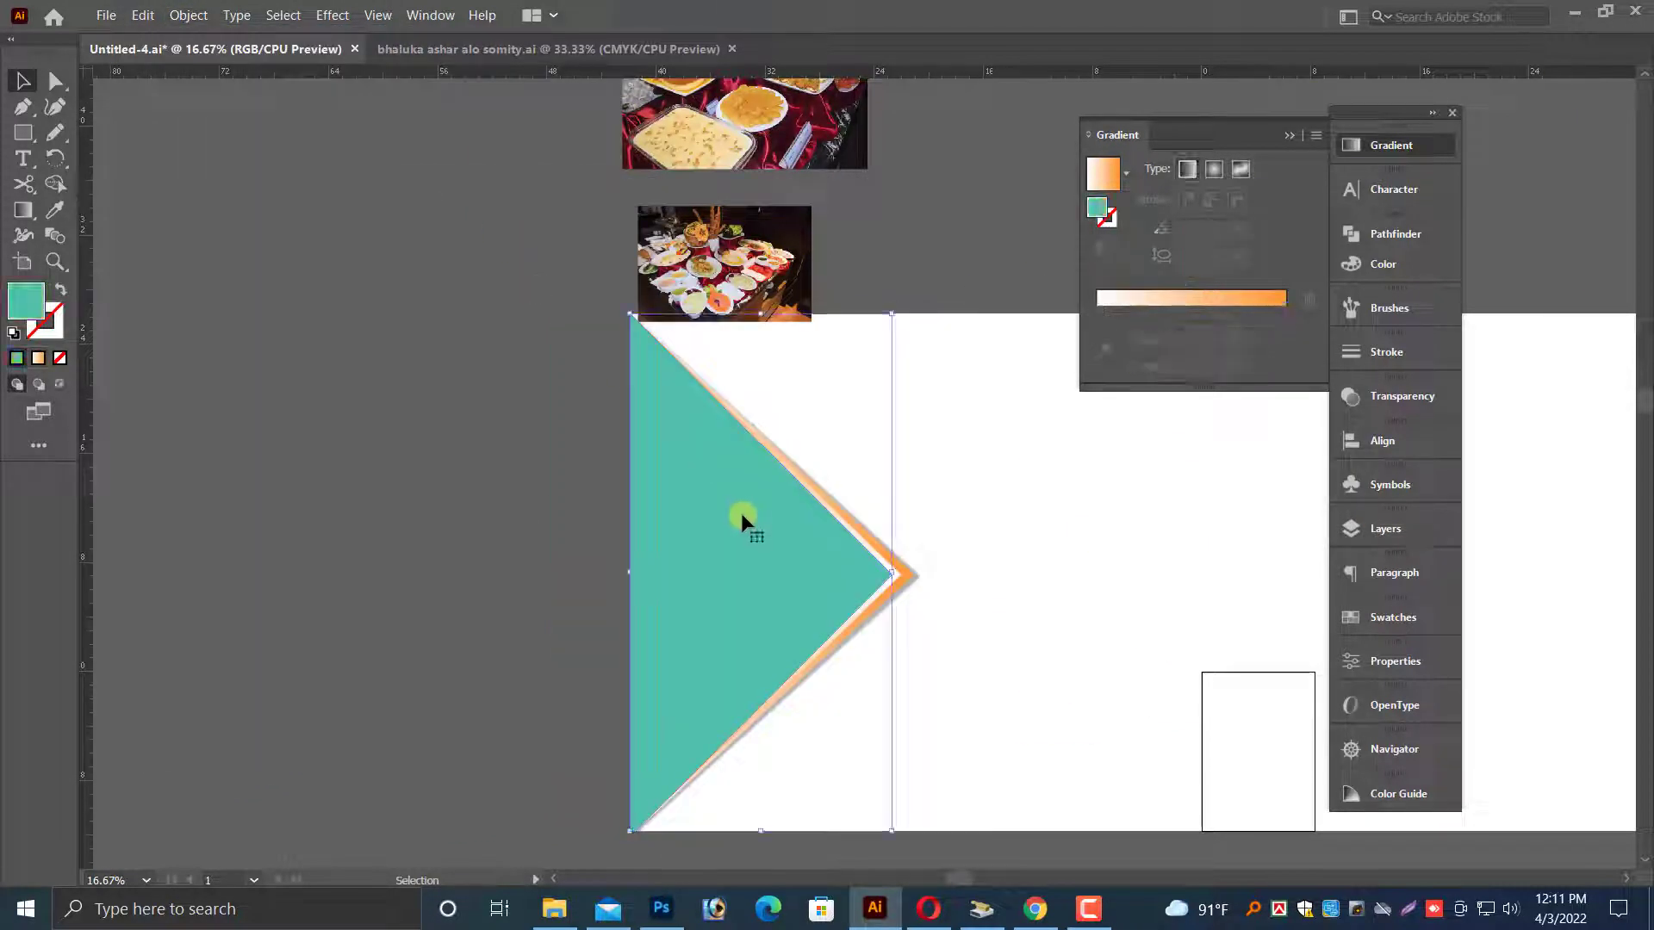
click(142, 16)
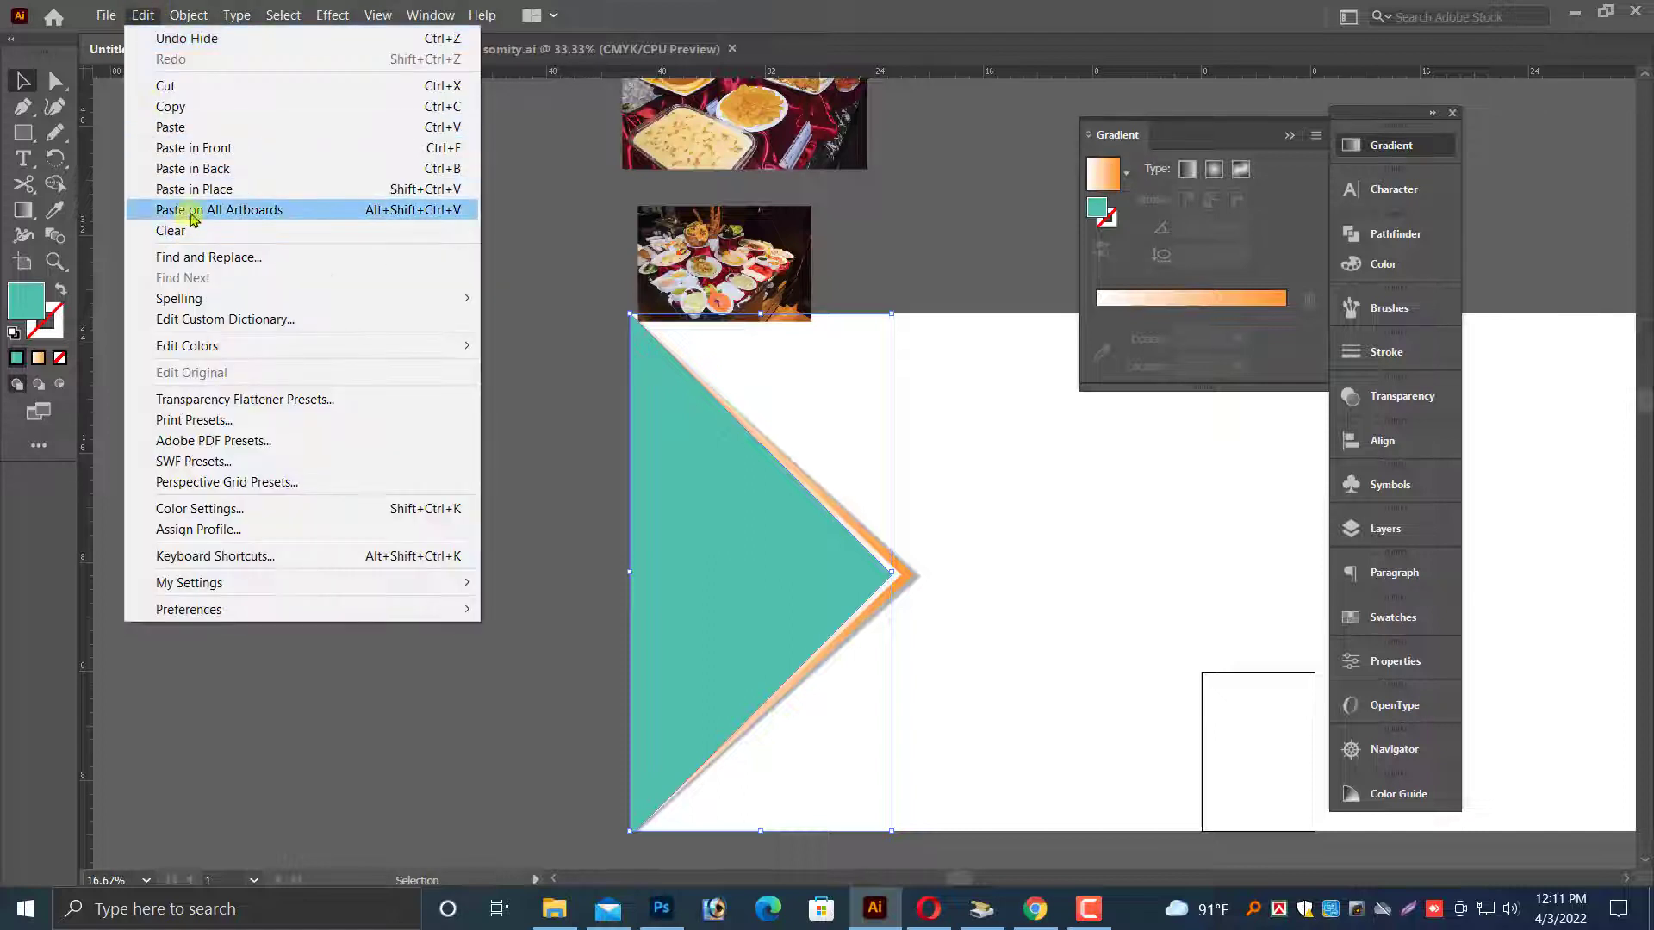
click(175, 113)
click(141, 15)
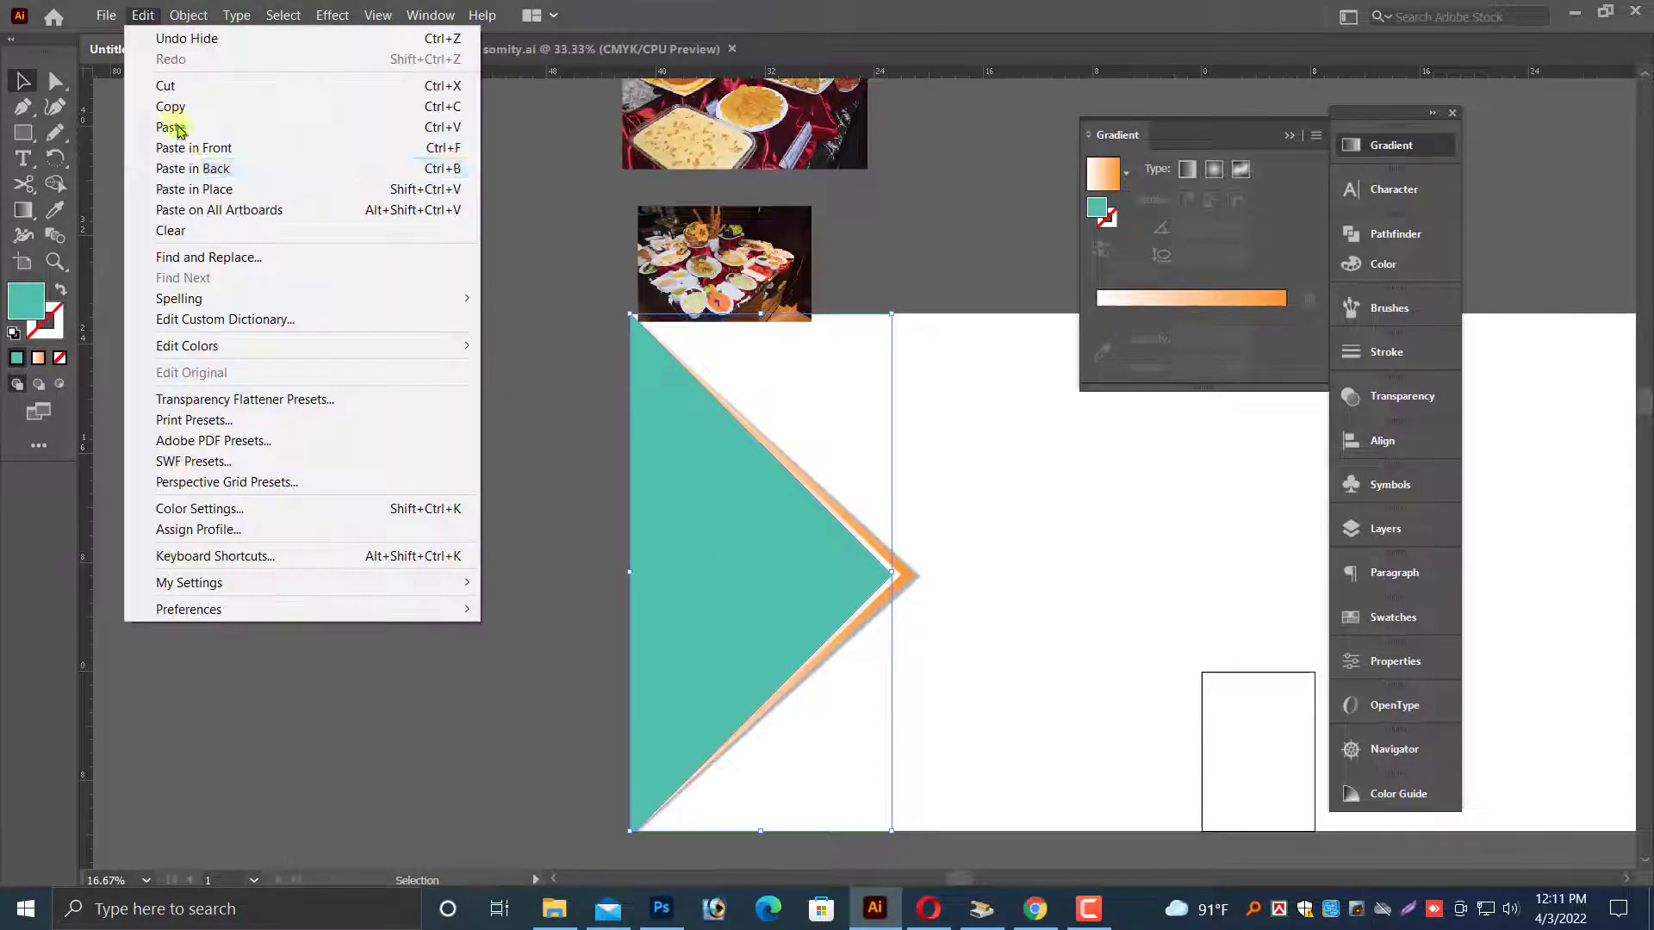
click(186, 147)
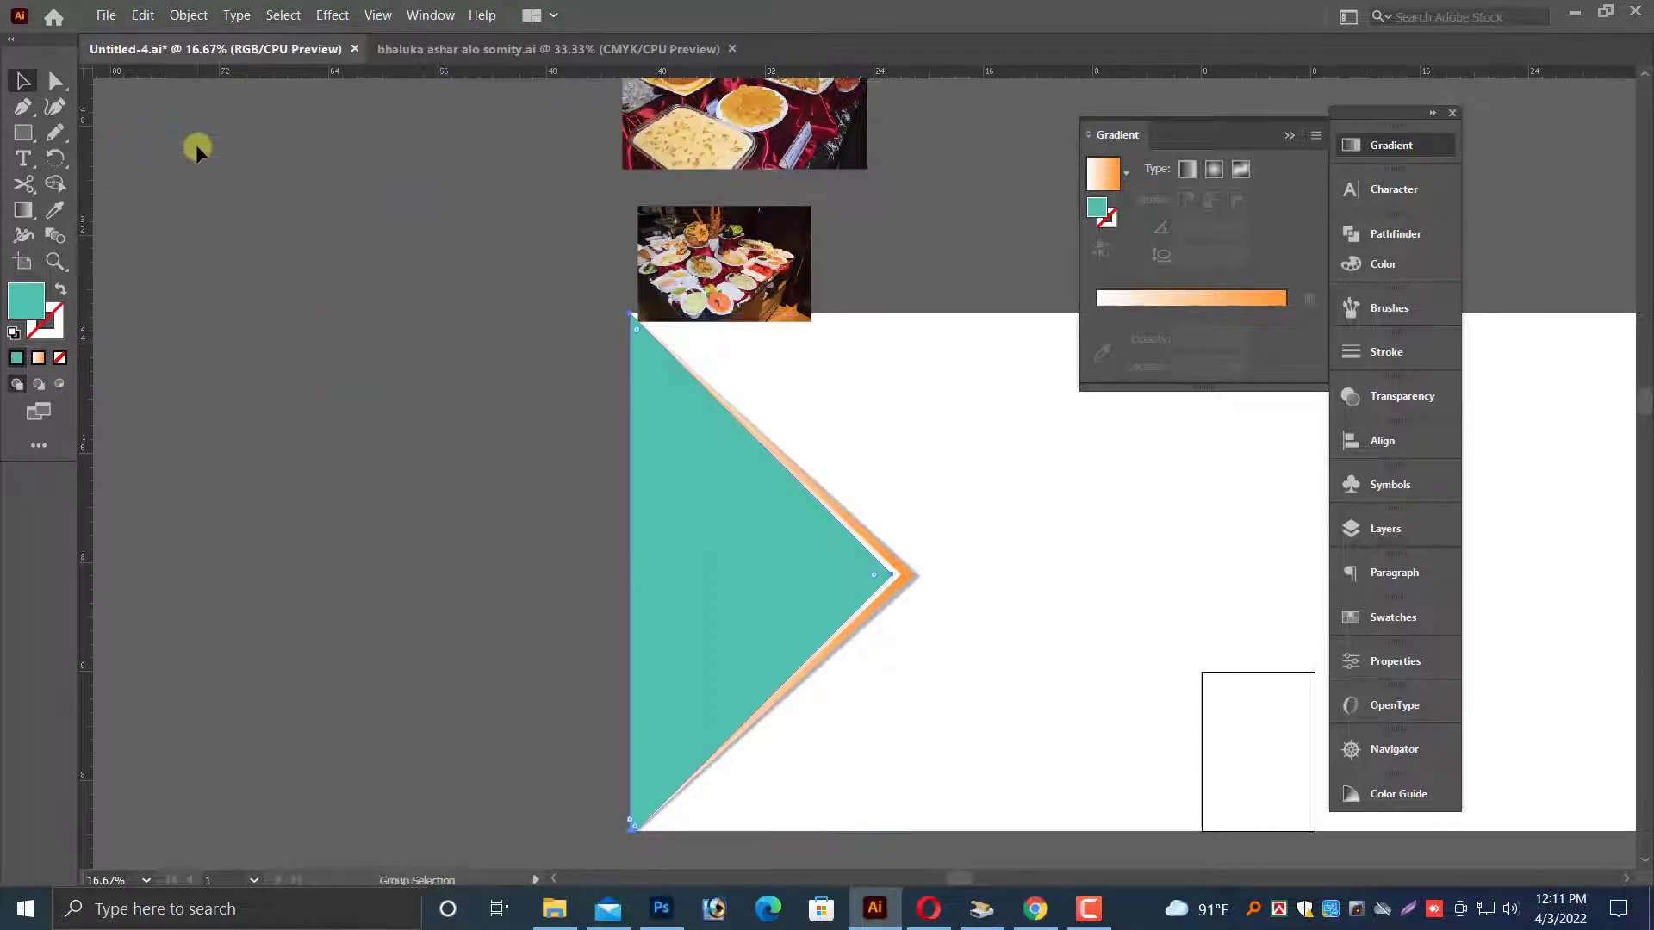
- Show the hidden food photos again and clip them to the teal triangle copy with a clipping mask
key(ctrl+alt+3)
shift+click(858, 608)
right_click(852, 424)
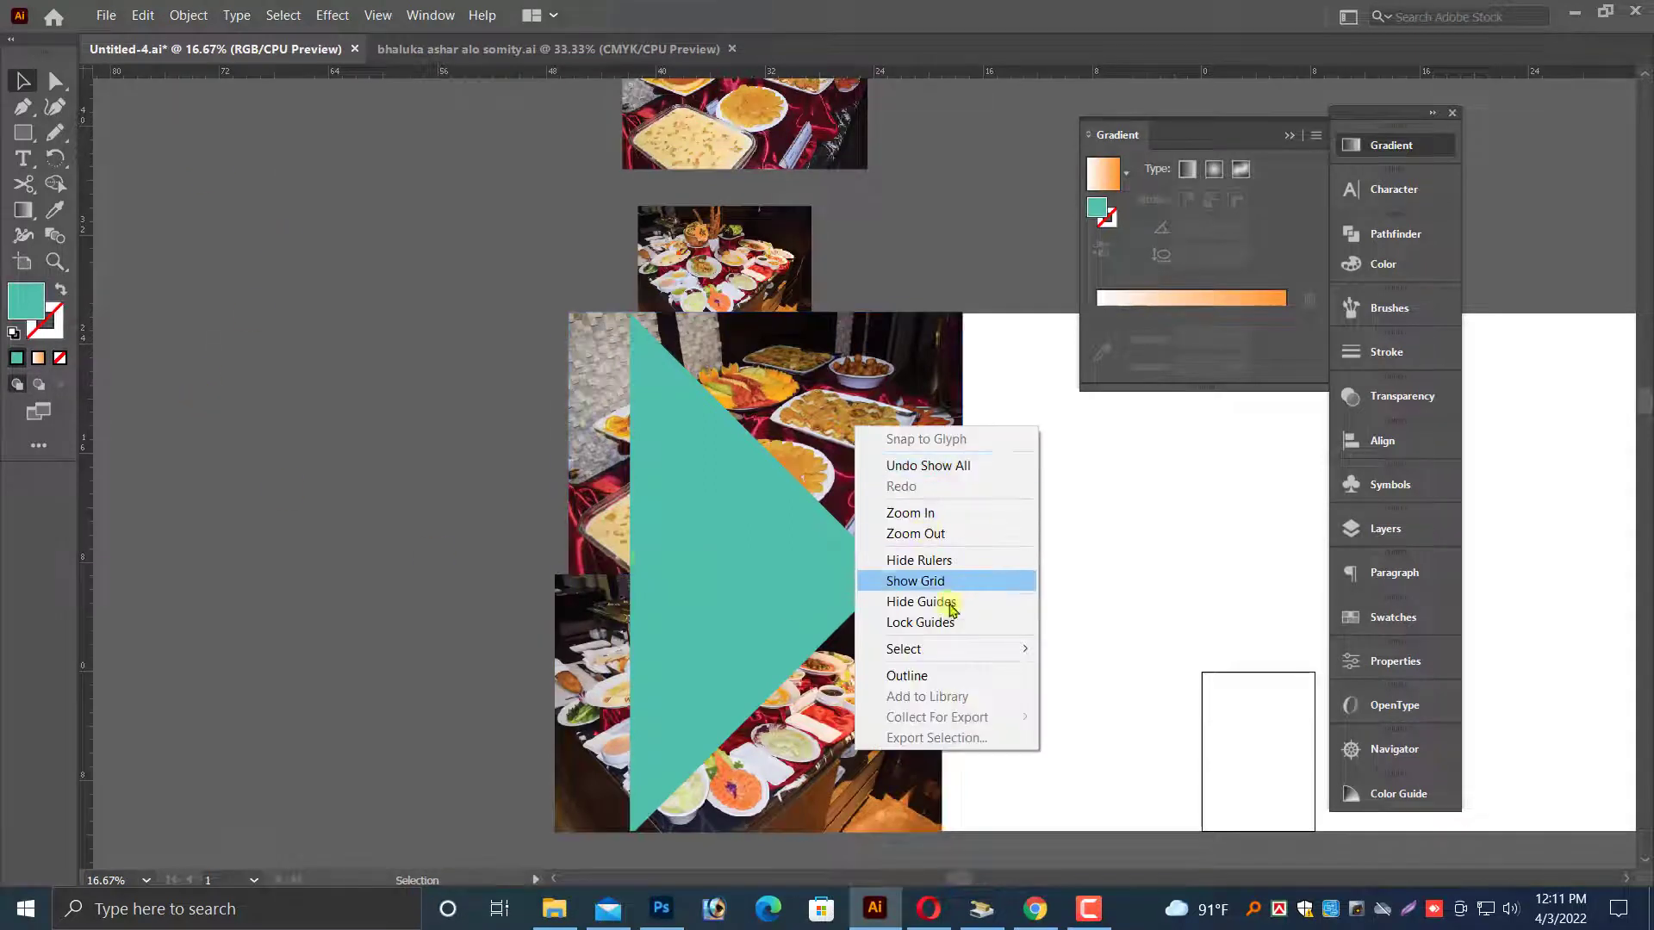
click(708, 600)
click(910, 487)
click(830, 609)
drag(717, 522, 746, 454)
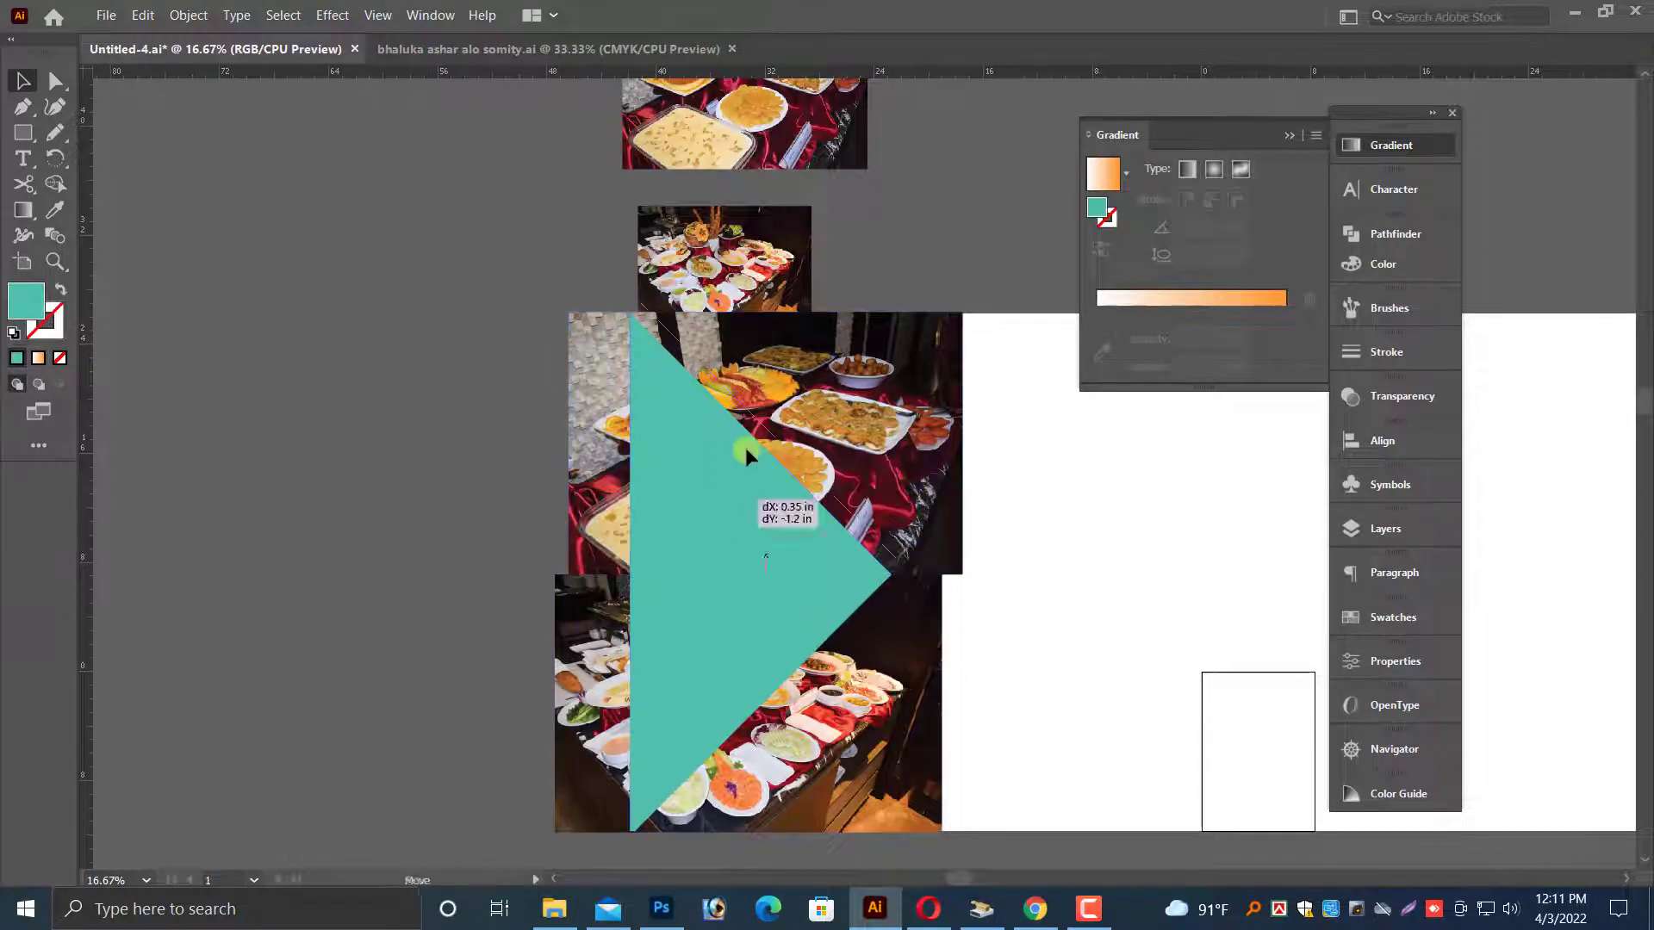
key(ctrl+z)
click(900, 451)
right_click(899, 450)
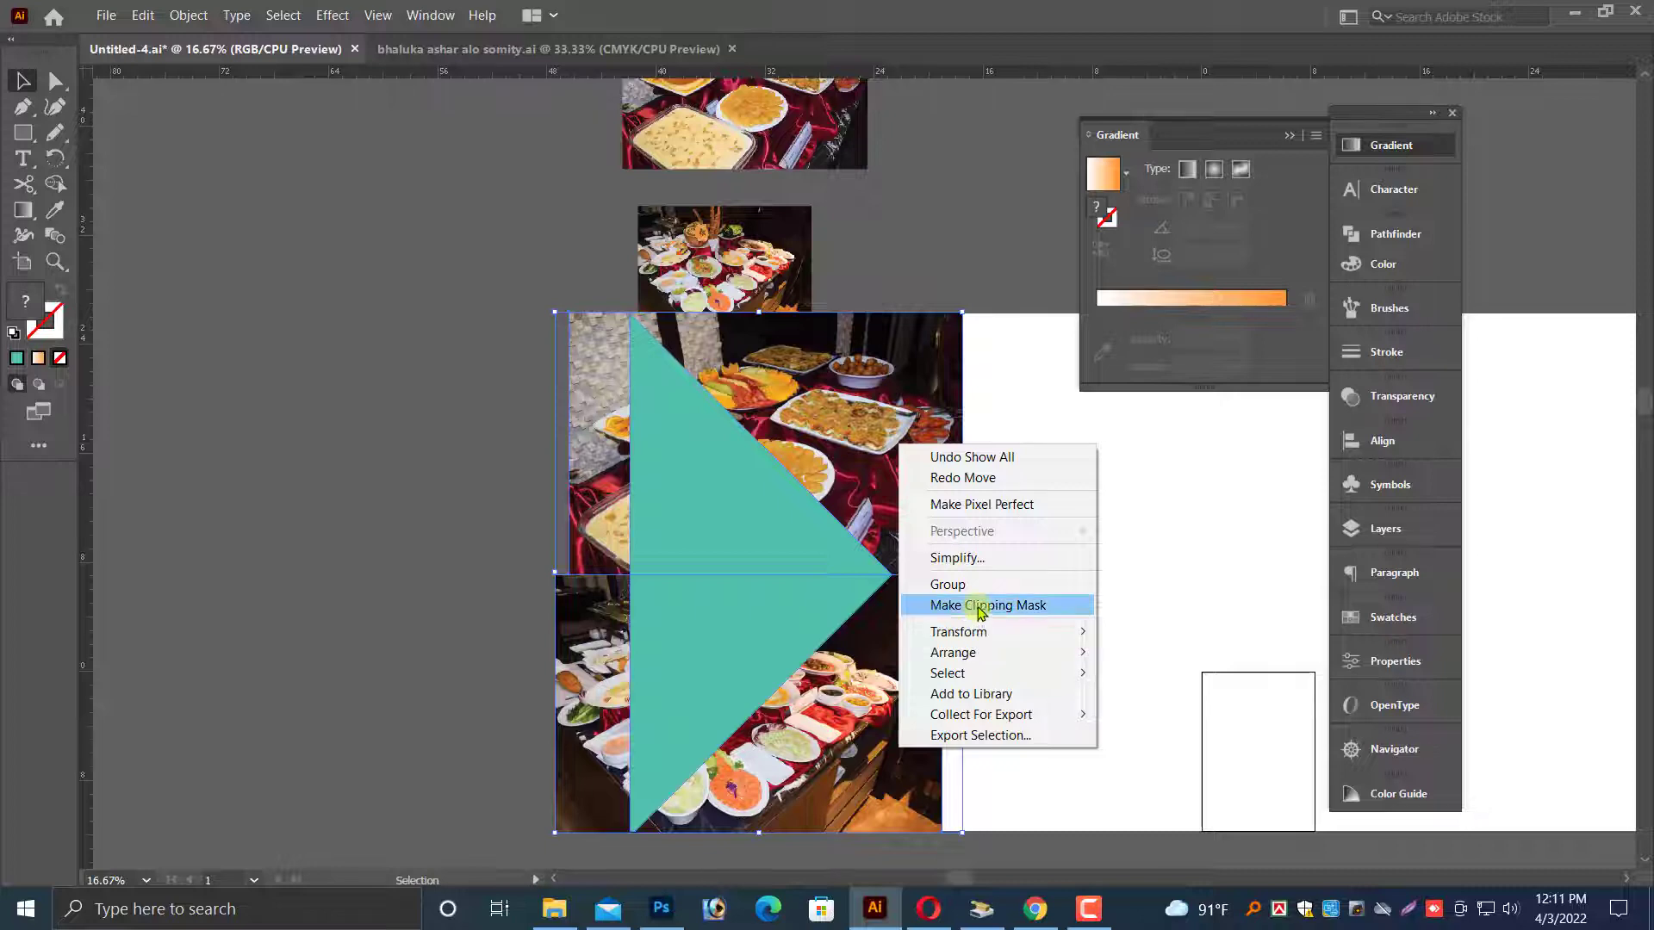
click(978, 608)
- Examine the clipped photo triangle's edges and tip up close and within the whole banner
key(ctrl+minus)
drag(506, 613, 111, 572)
key(alt+space)
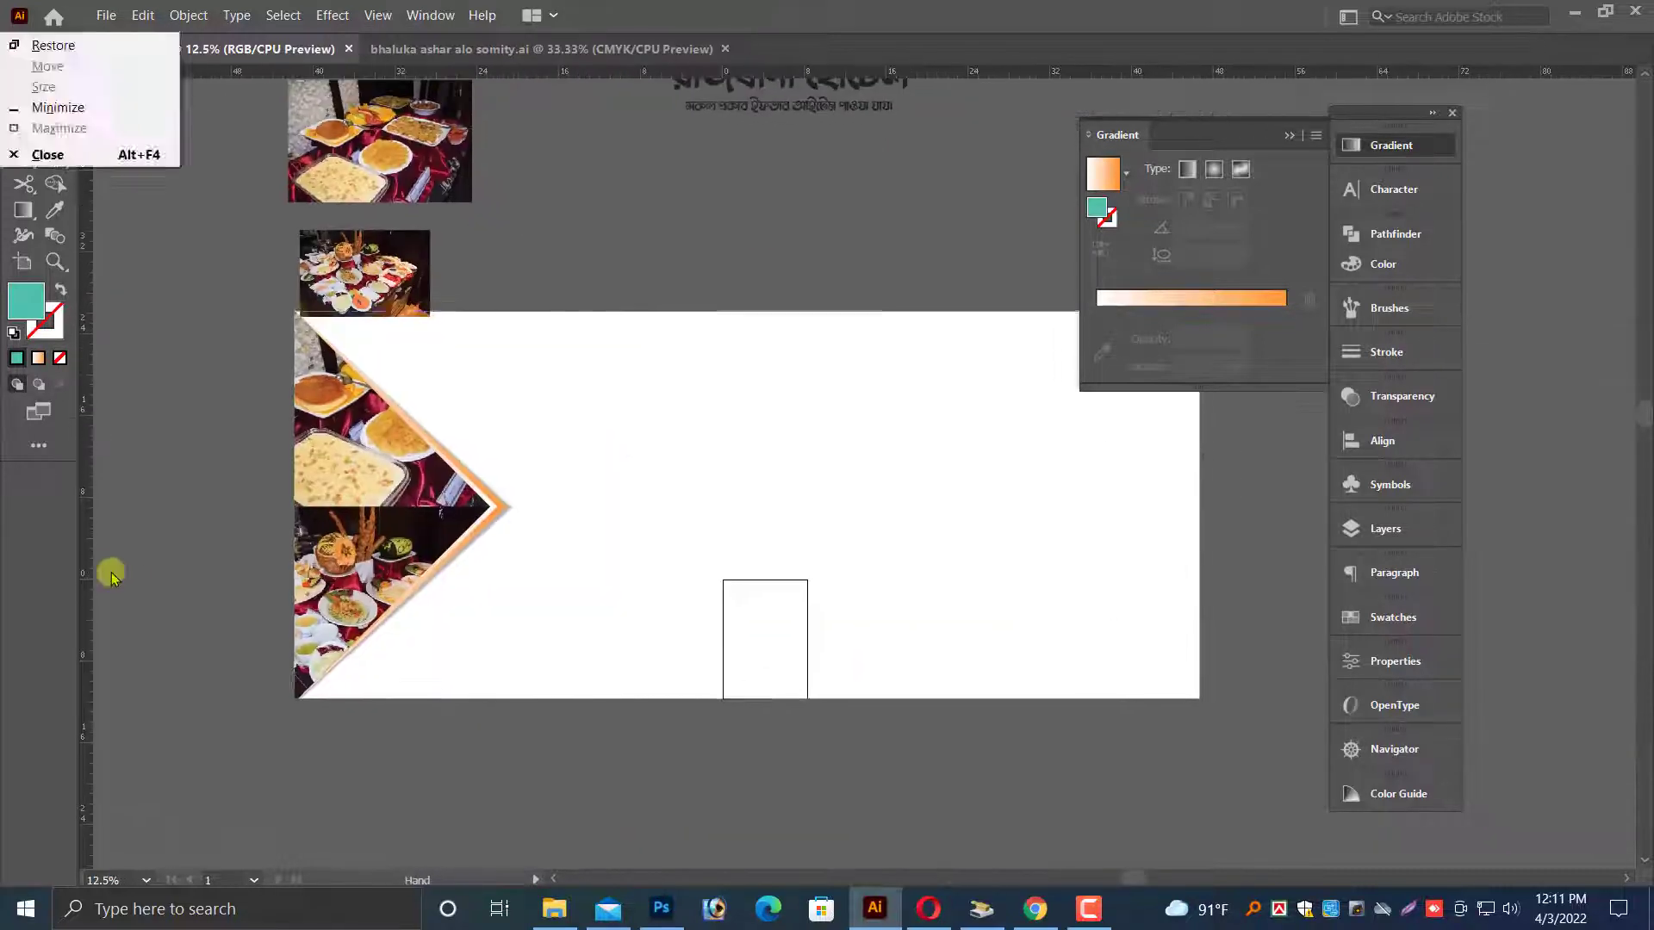
key(Escape)
drag(152, 335, 877, 553)
scroll(865, 553, down, 2)
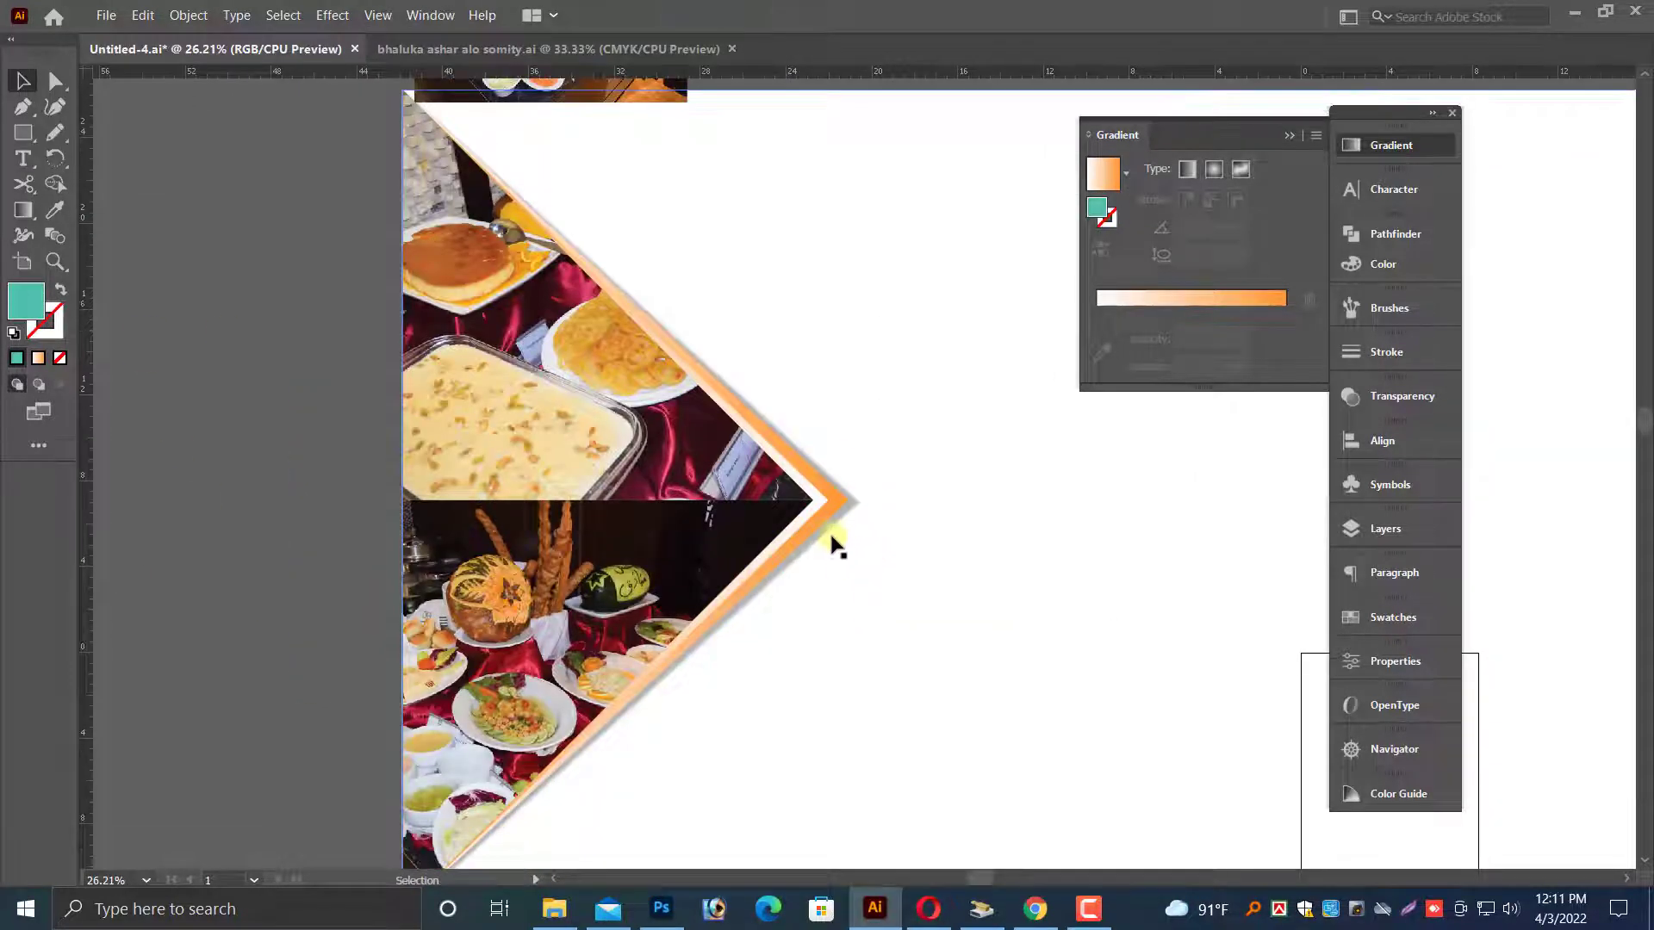
scroll(835, 541, down, 2)
scroll(832, 530, down, 1)
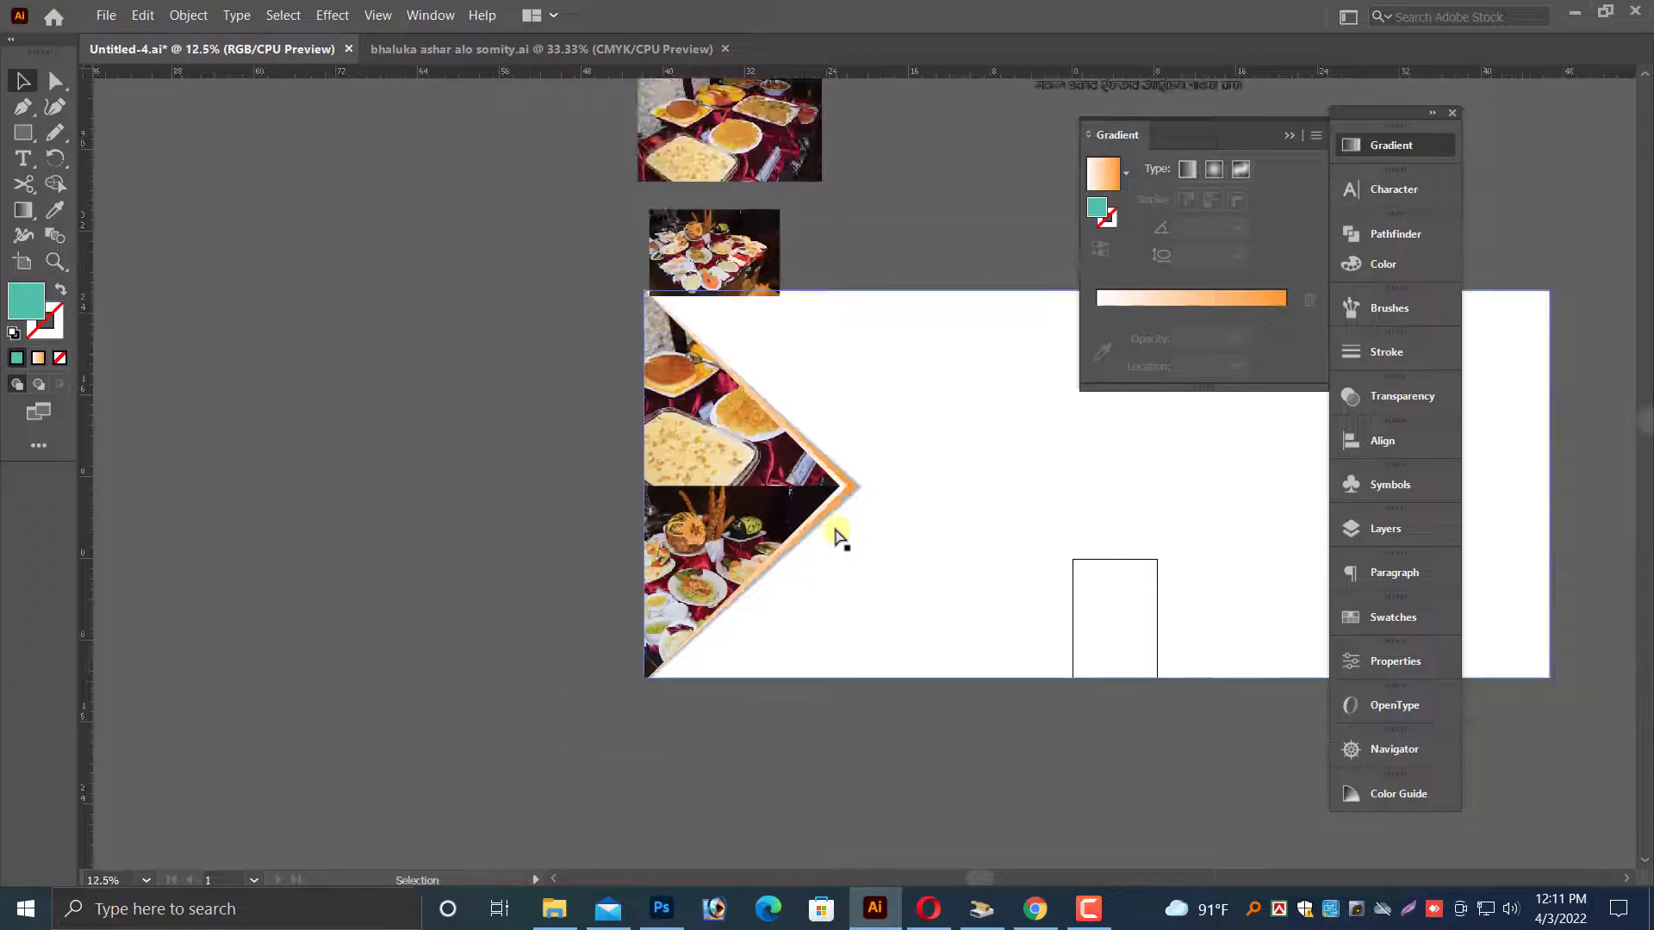
- Select the white banner background and lock it
drag(805, 575, 377, 601)
scroll(576, 328, up, 1)
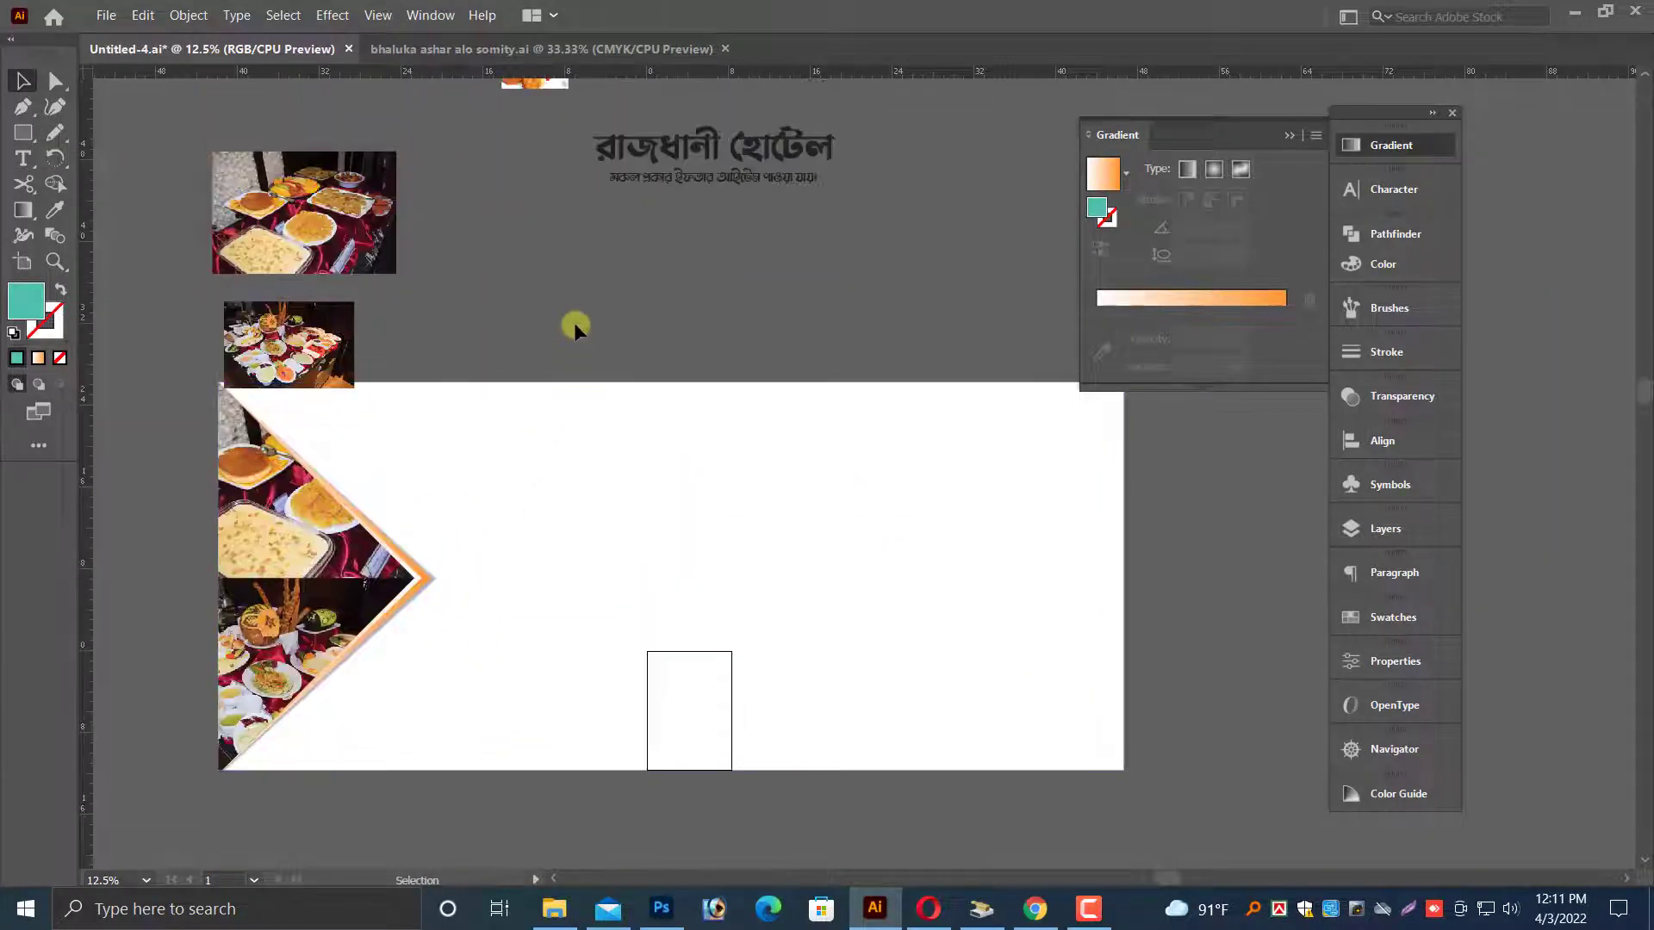
drag(728, 576, 722, 567)
scroll(709, 535, down, 2)
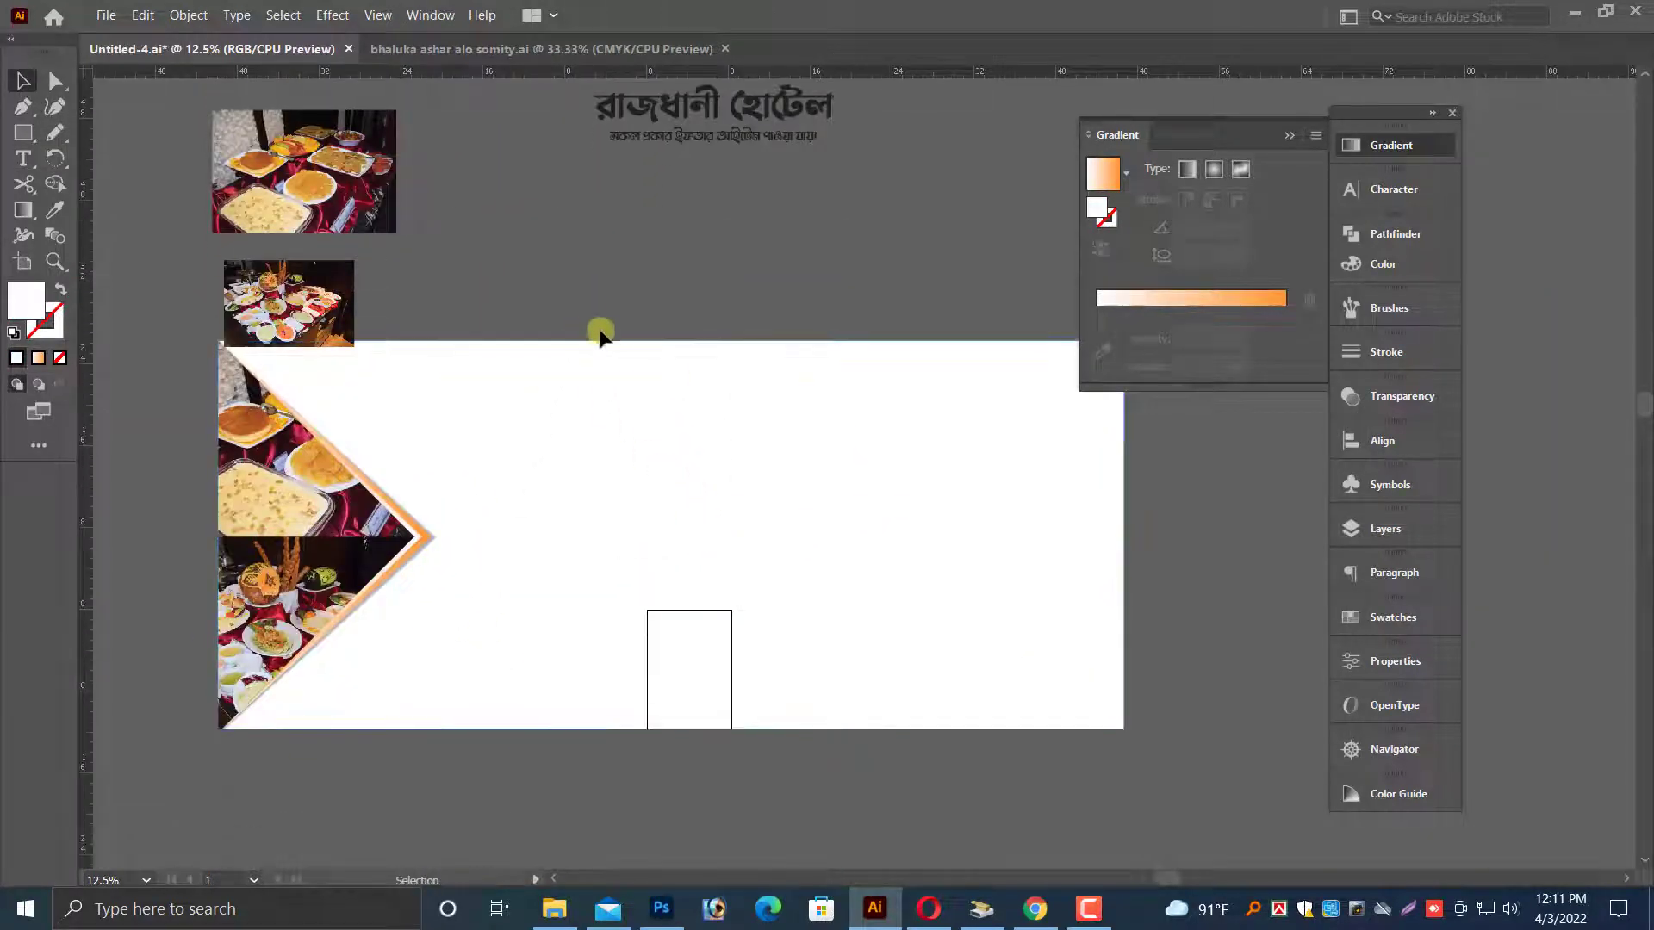
scroll(615, 348, up, 1)
scroll(615, 348, up, 1)
drag(628, 339, 699, 568)
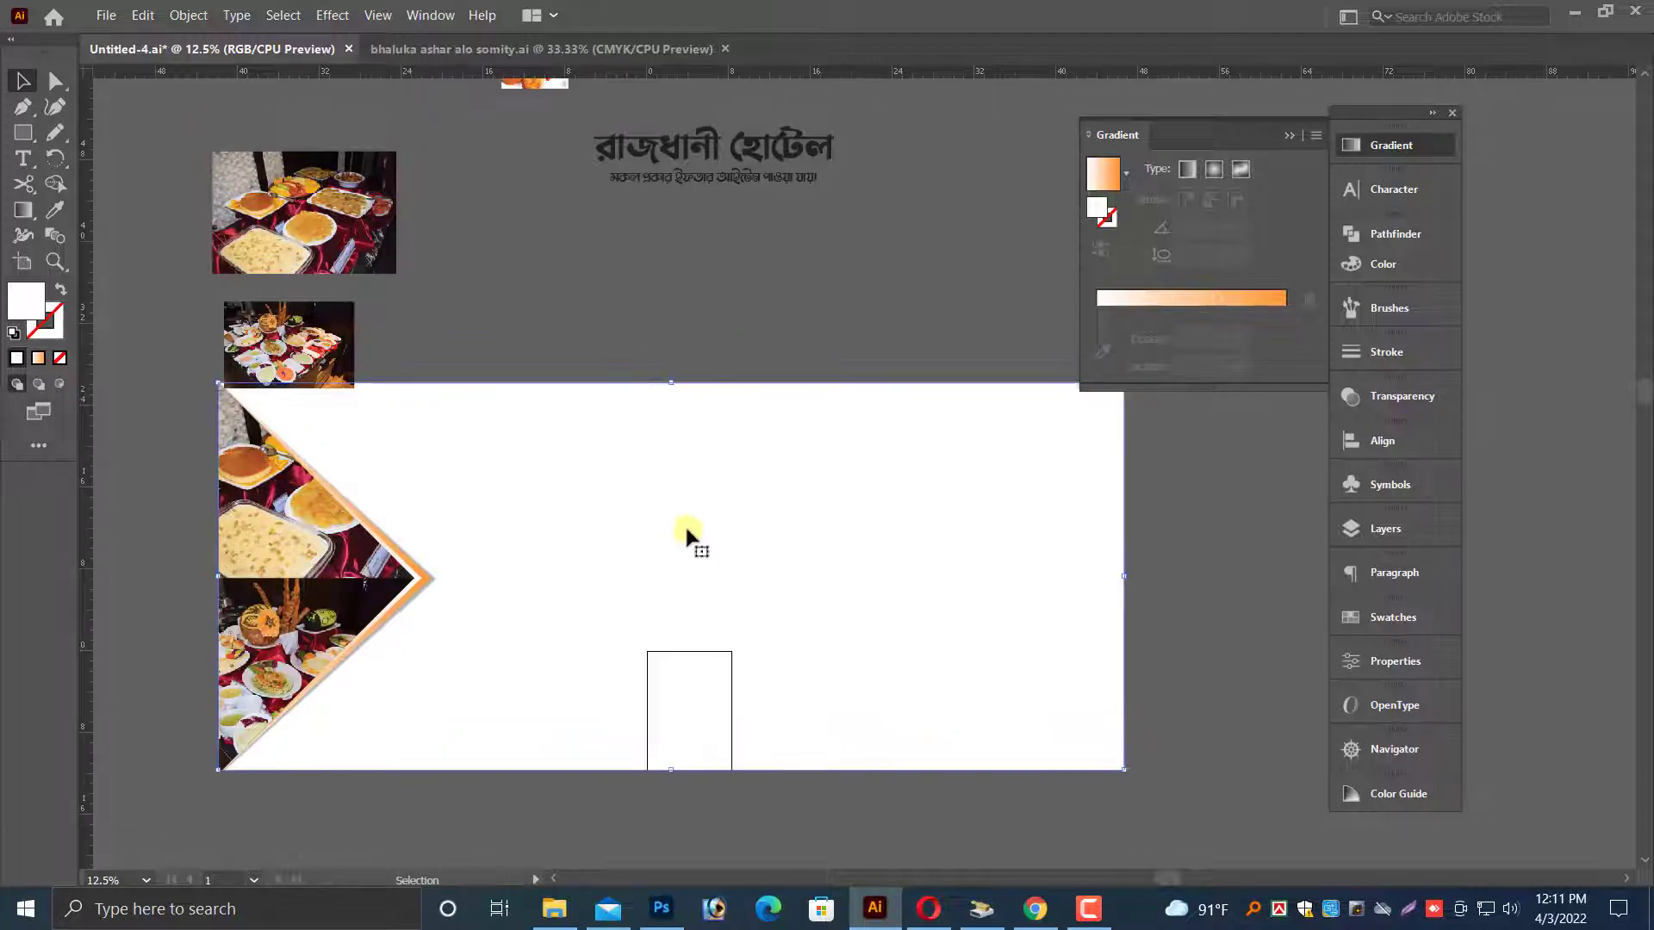
click(188, 15)
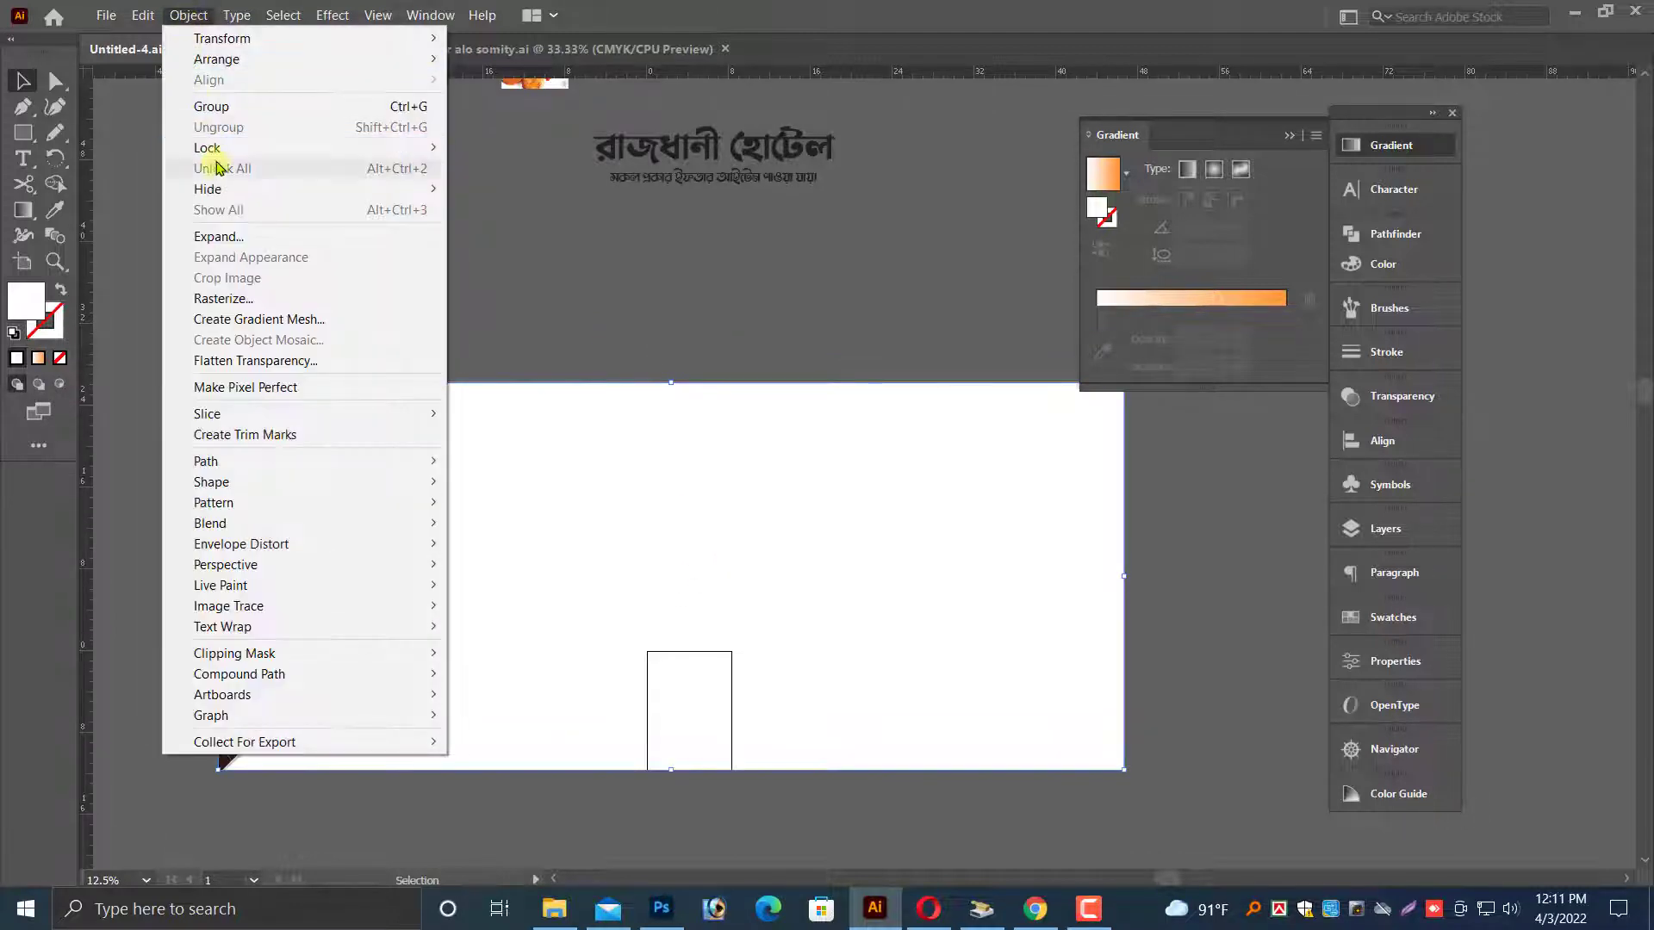
mouse_move(332, 150)
click(501, 151)
- Select the whole photo triangle with its orange border and shadow, and duplicate it to the banner's right side
drag(422, 508, 441, 541)
key(ctrl+z)
drag(520, 491, 330, 658)
drag(301, 576, 943, 577)
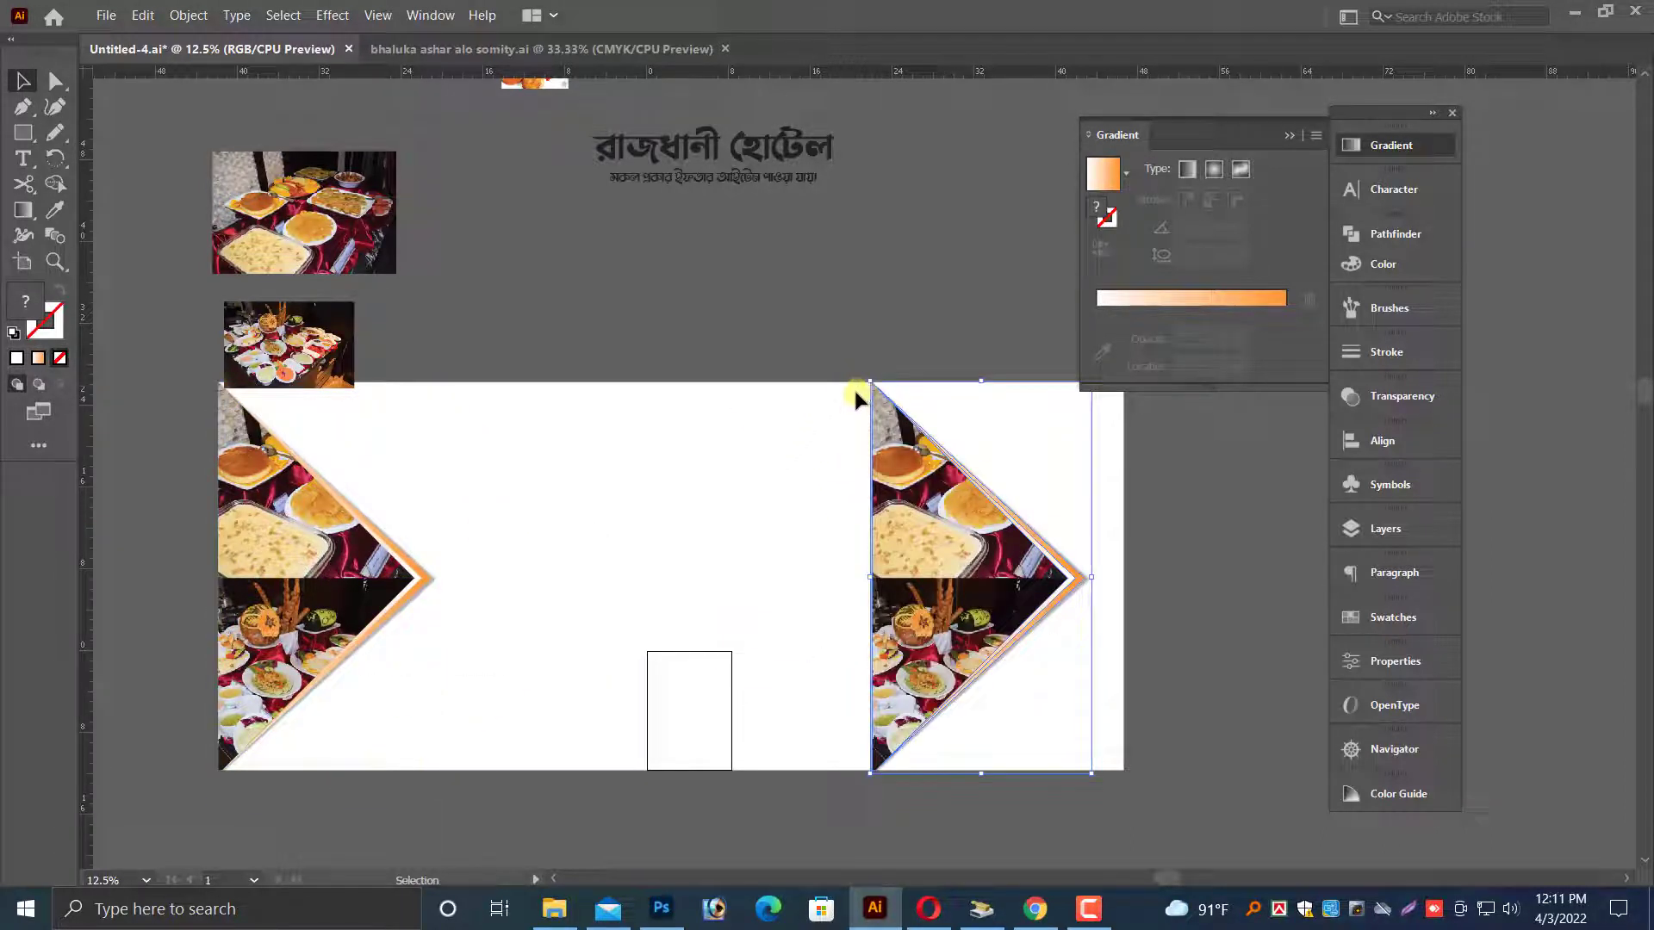
- Reflect the duplicated photo triangle horizontally so its tip points toward the banner's centre
drag(58, 164, 172, 207)
key(Return)
key(Return)
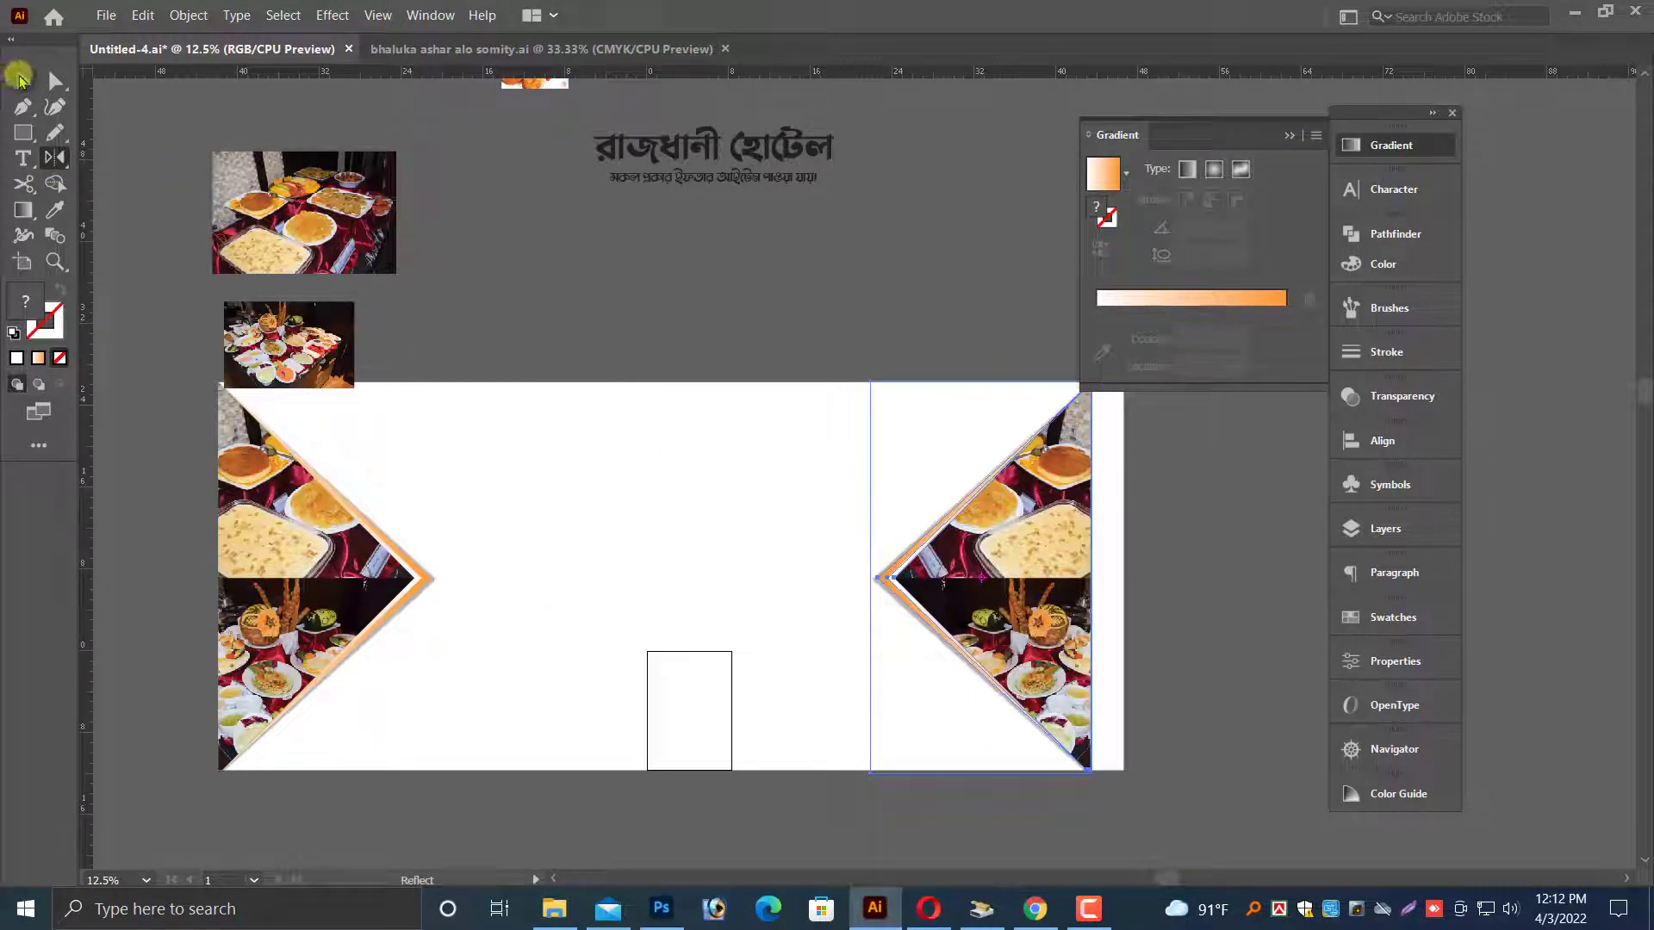
- Move the mirrored photo triangle flush against the banner's right edge
drag(825, 428, 1355, 646)
drag(789, 591, 881, 589)
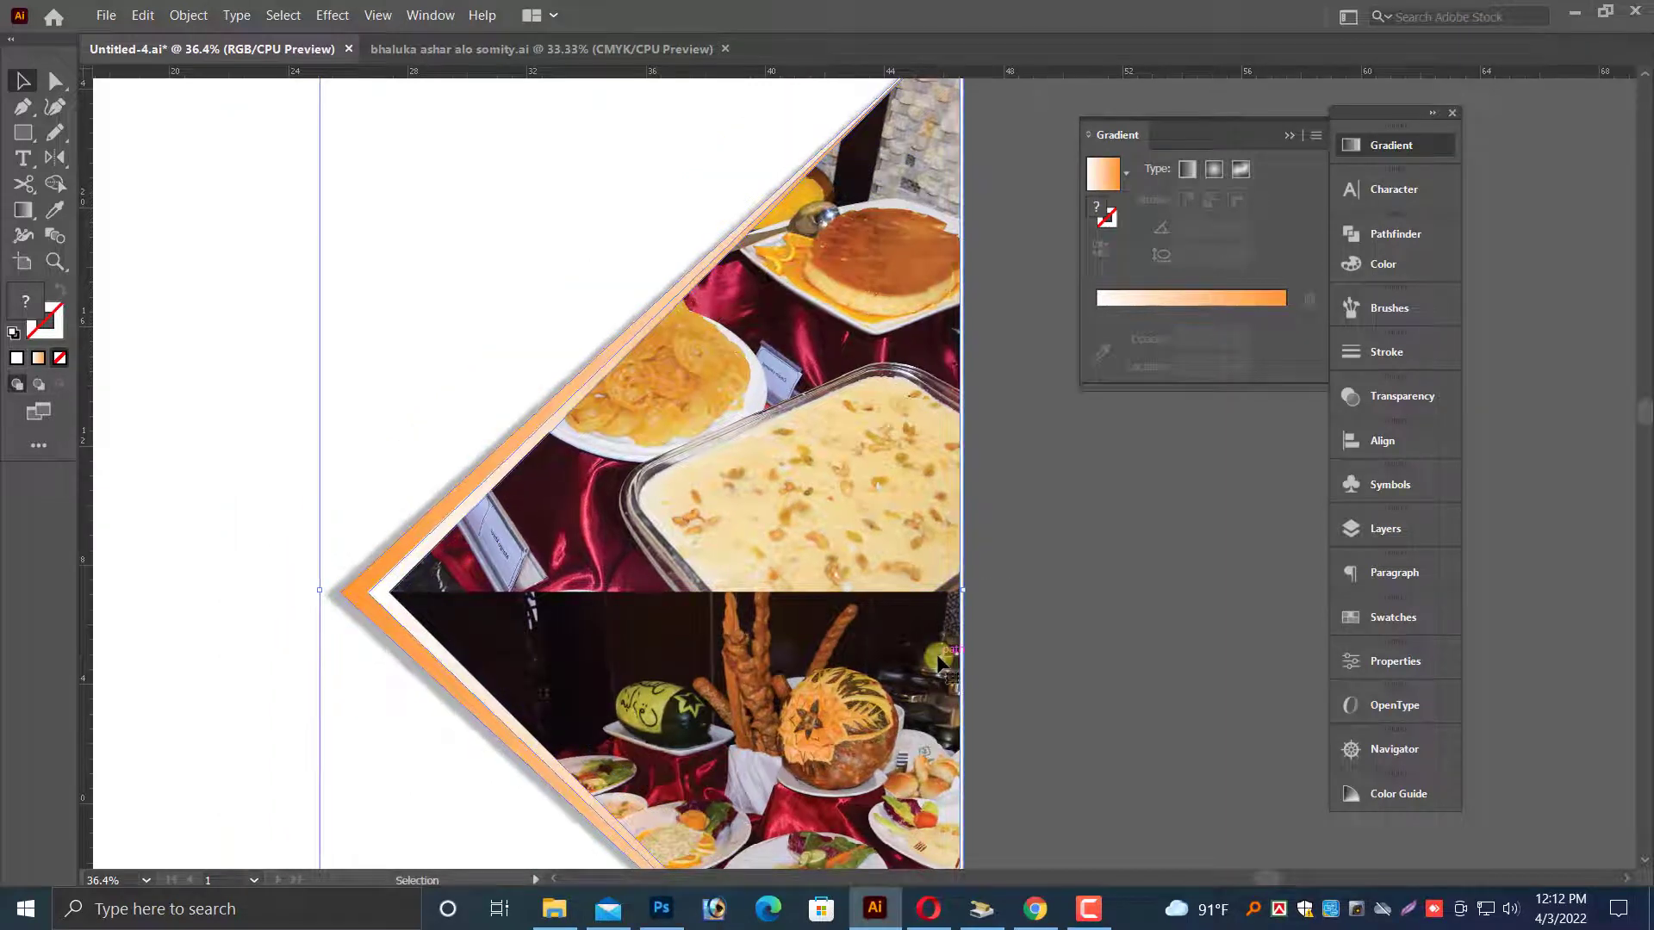
click(1115, 632)
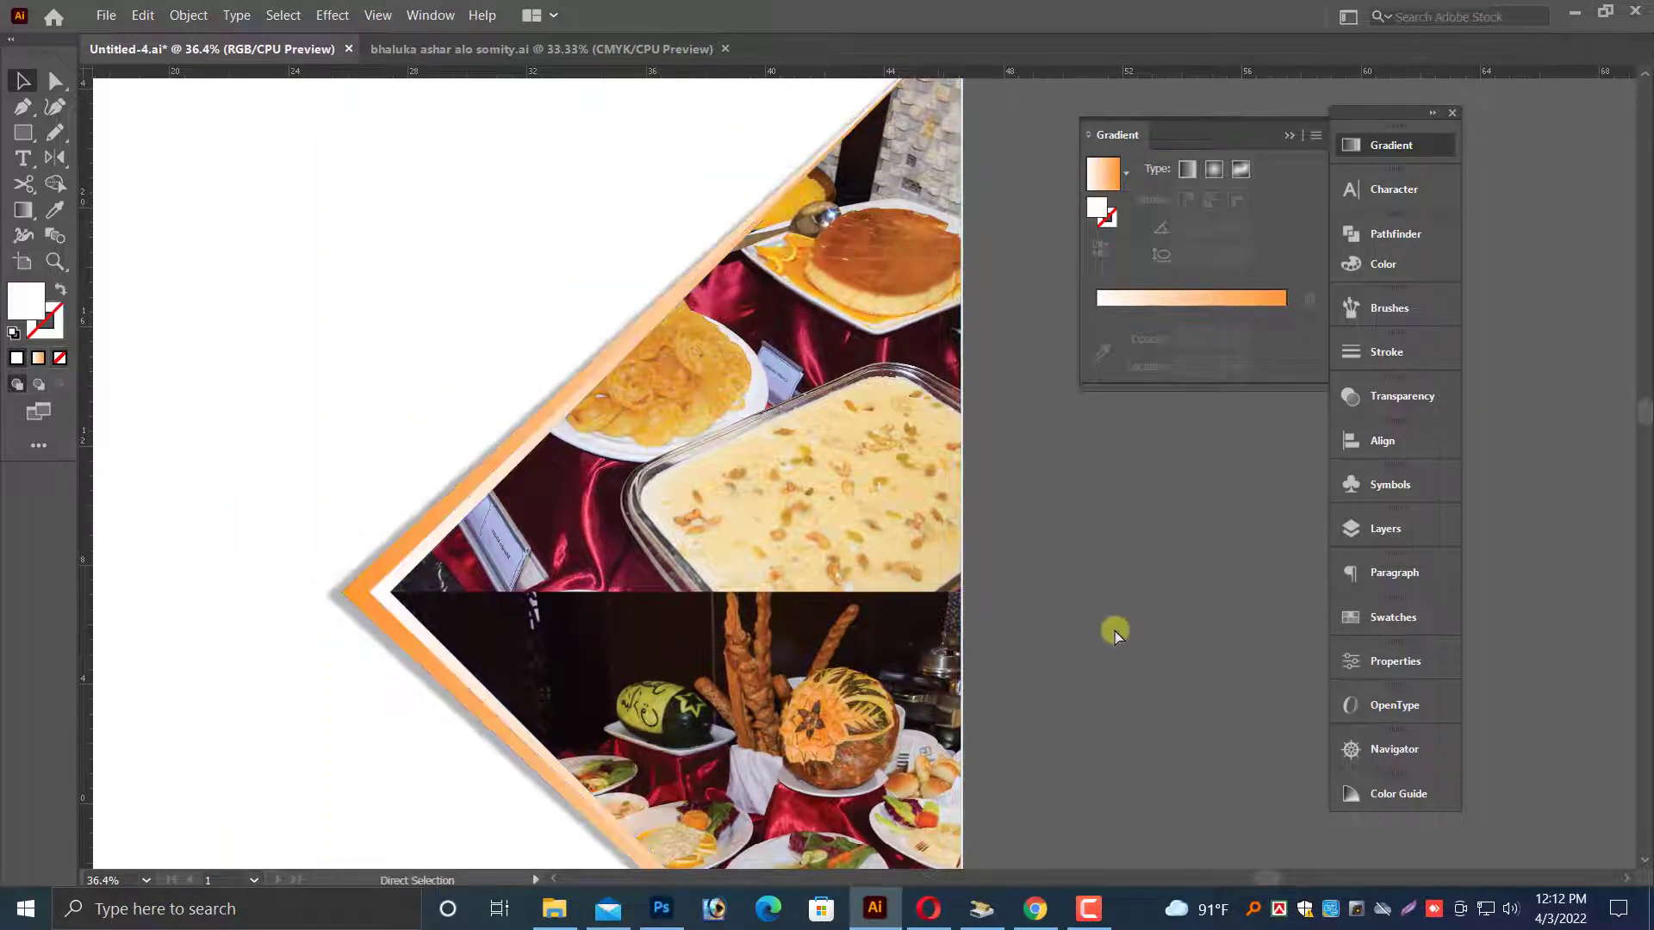
key(ctrl+minus)
key(ctrl+minus)
key(ctrl+minus)
key(ctrl+minus)
drag(1043, 554, 1198, 569)
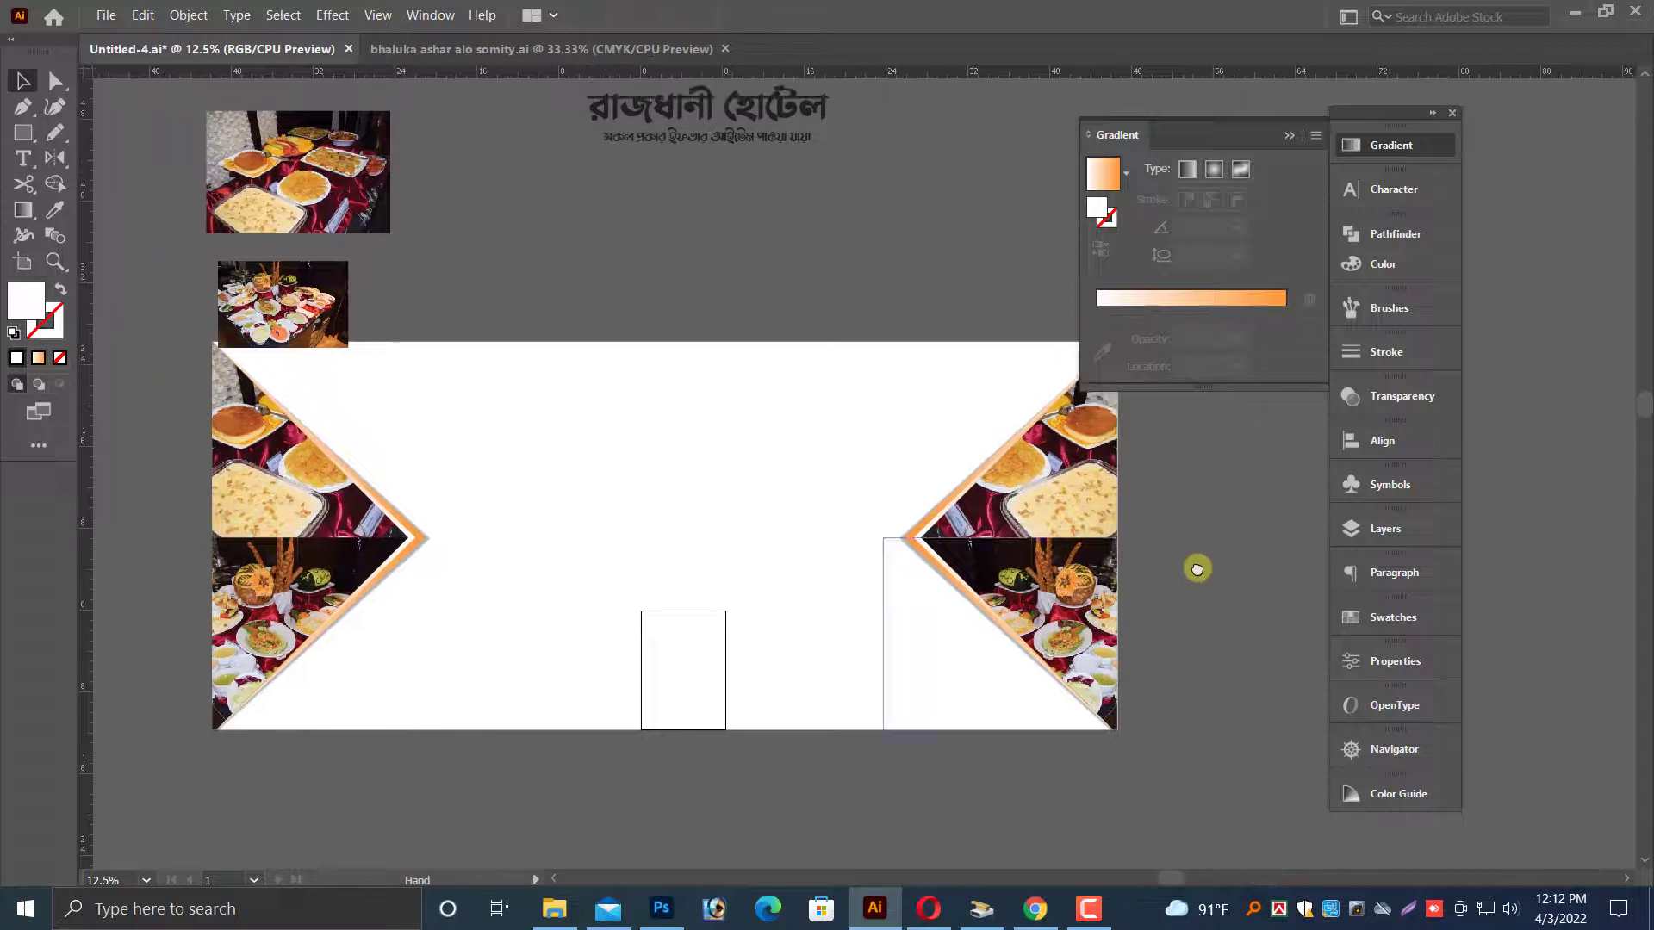
- Release the clipping mask on the mirrored triangle and delete its food photos, leaving the teal triangle in place
click(1048, 484)
right_click(1046, 481)
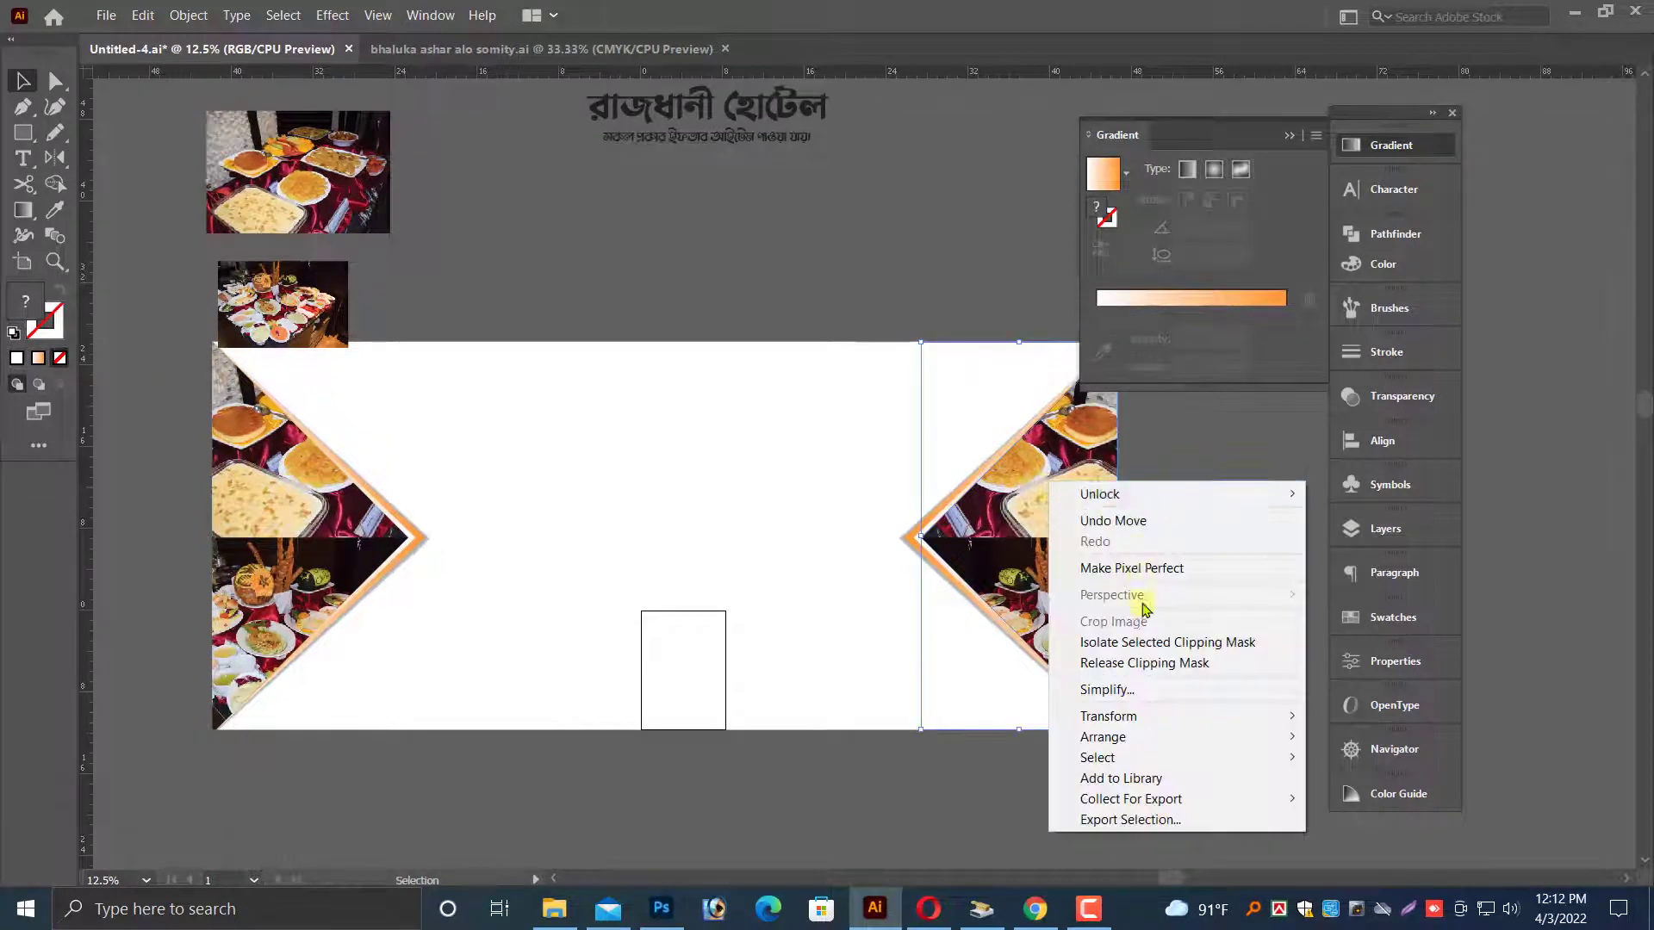
click(1147, 665)
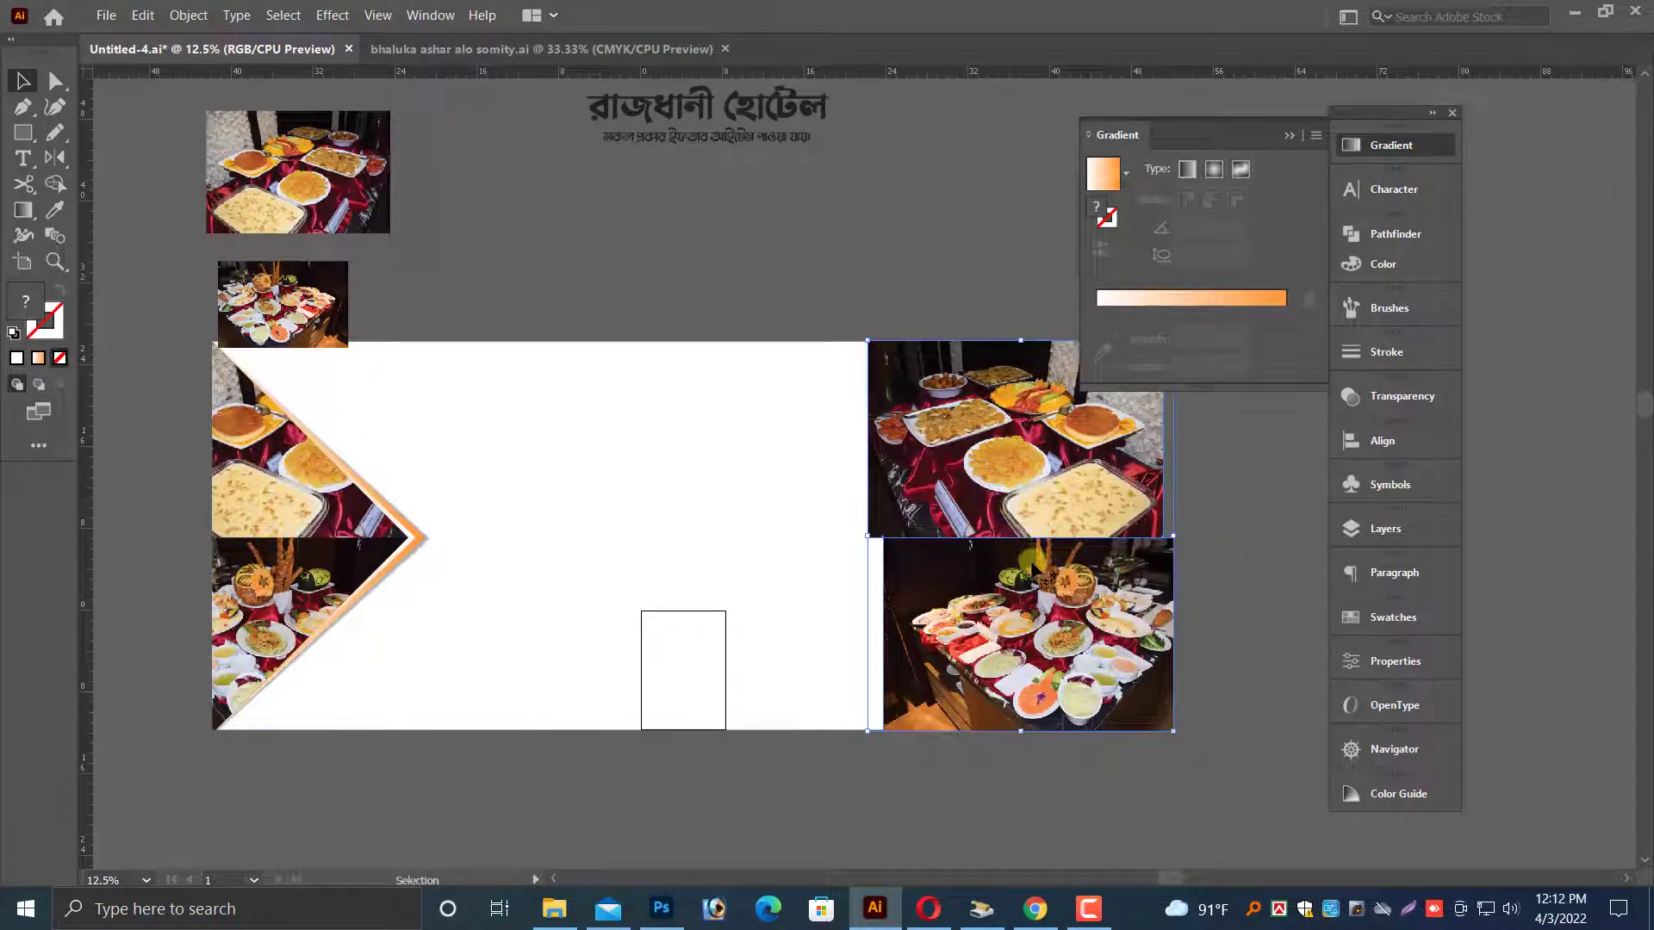
key(Delete)
click(1023, 548)
drag(1025, 545, 768, 632)
key(ctrl+z)
- Bring the samosa platter photo and the snack collage photo from the cluster to the mirrored teal triangle, enlarging the platter photo
key(ctrl+minus)
key(alt+space)
drag(734, 325, 707, 404)
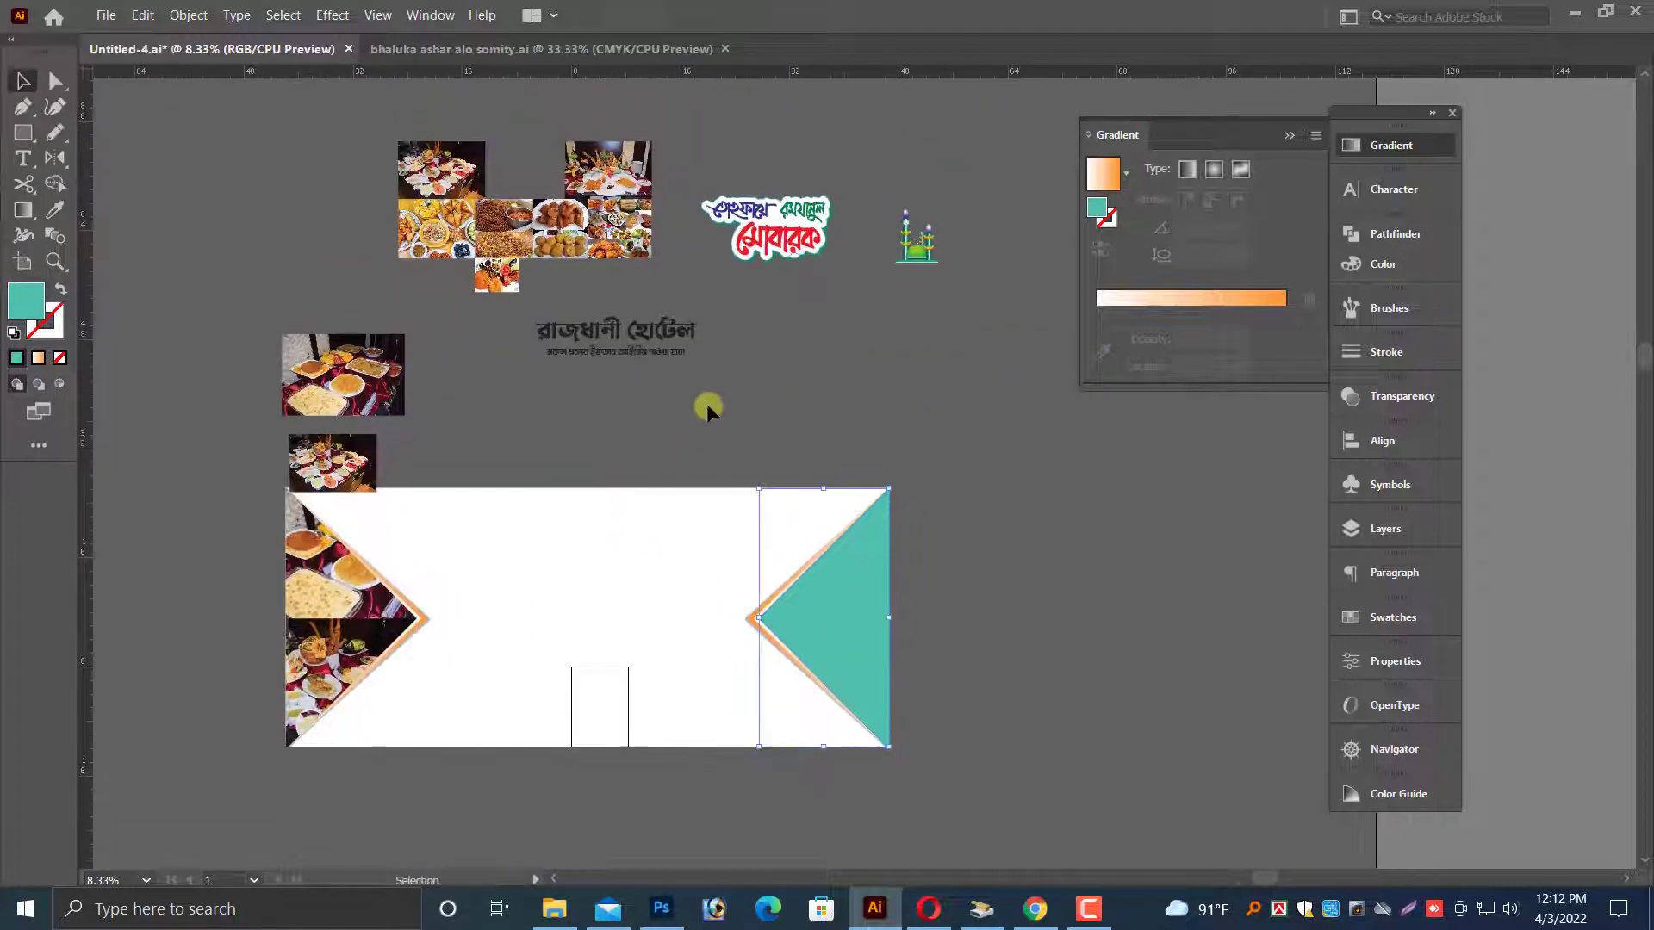
click(435, 244)
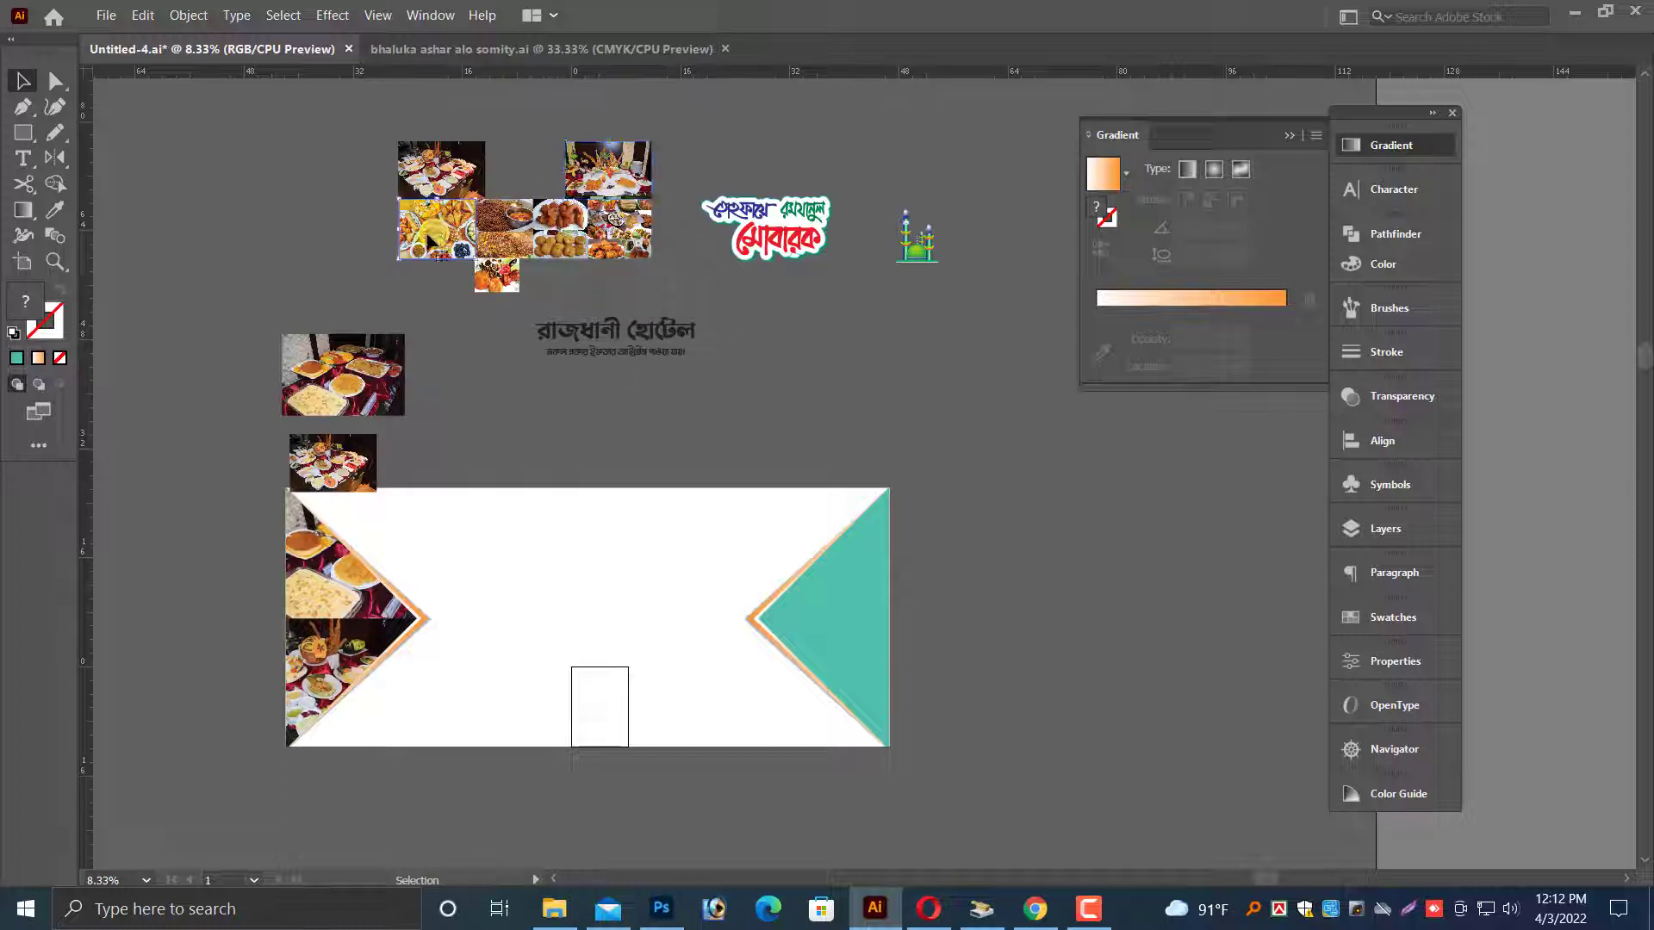
drag(430, 241, 1098, 635)
drag(874, 457, 901, 583)
- Bring the samosa platter photo in front of the teal triangle and enlarge it over the triangle's upper half
click(742, 608)
scroll(960, 598, up, 3)
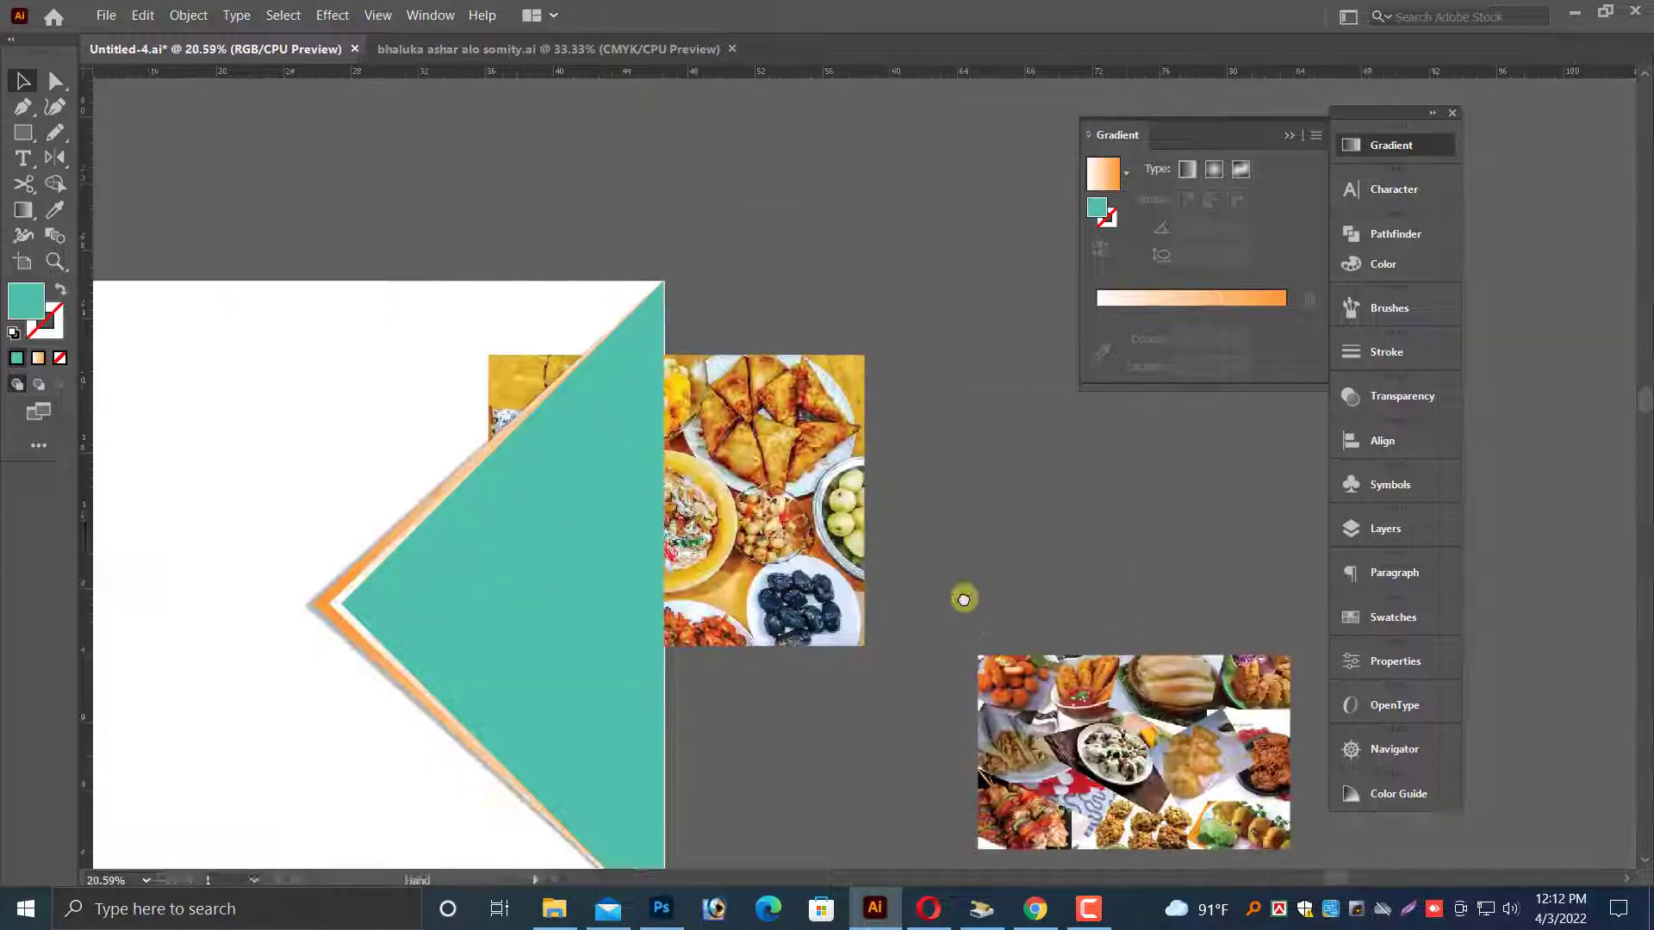
click(801, 478)
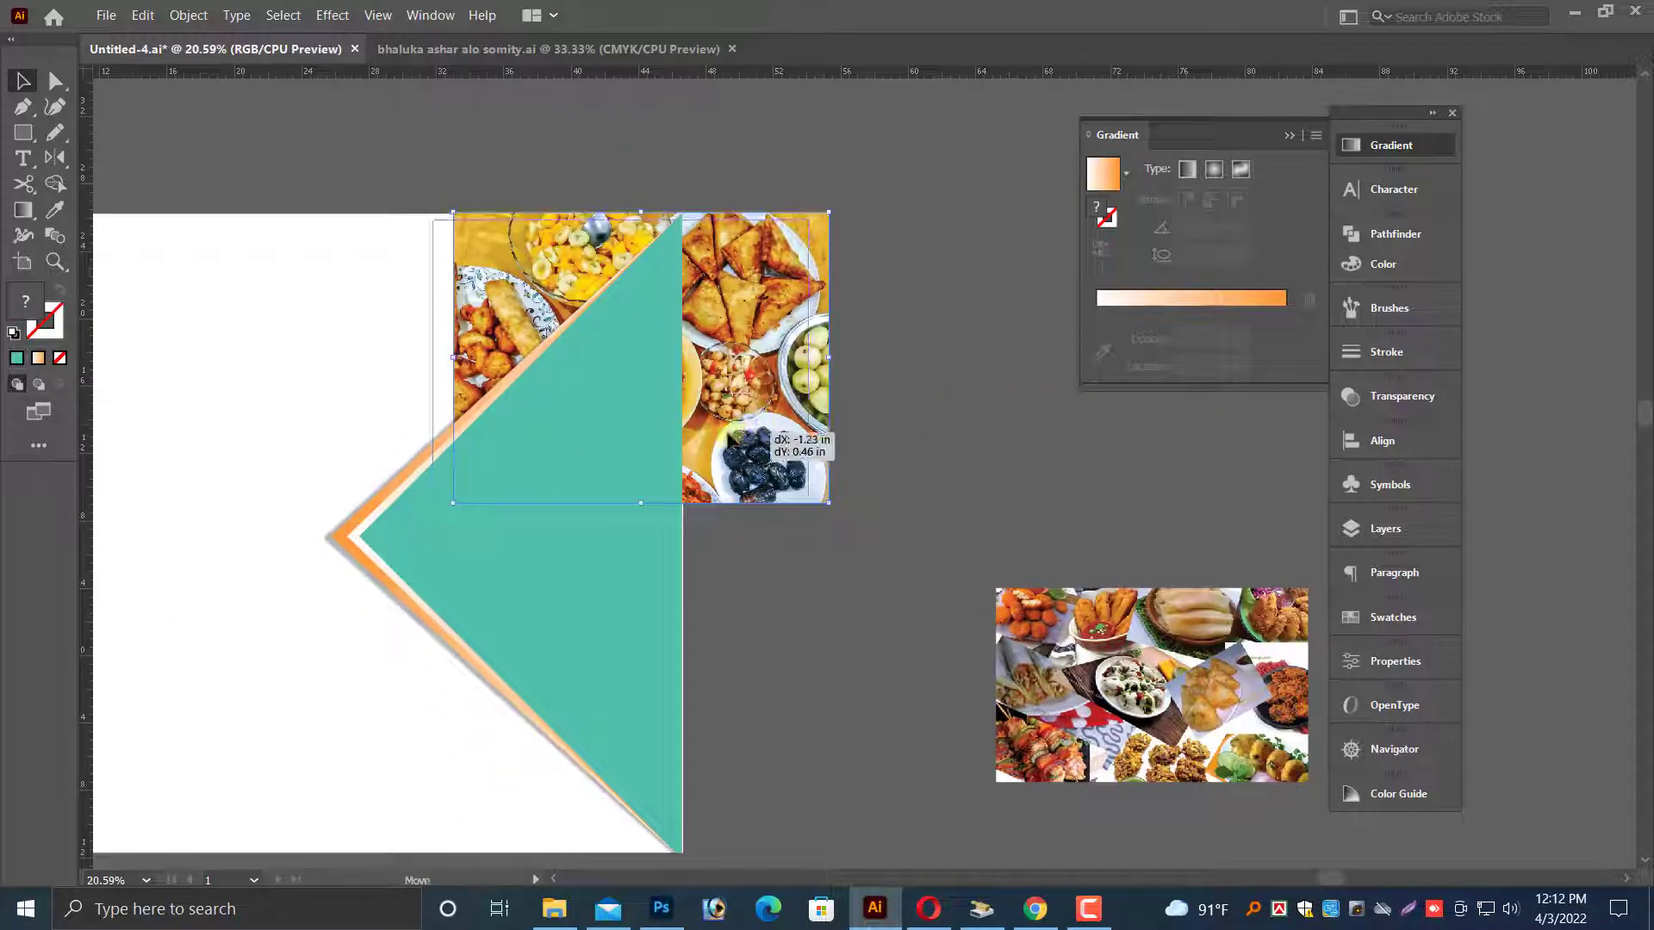
drag(758, 424, 595, 487)
key(ctrl+shift+bracketright)
drag(724, 251, 815, 212)
drag(667, 508, 681, 381)
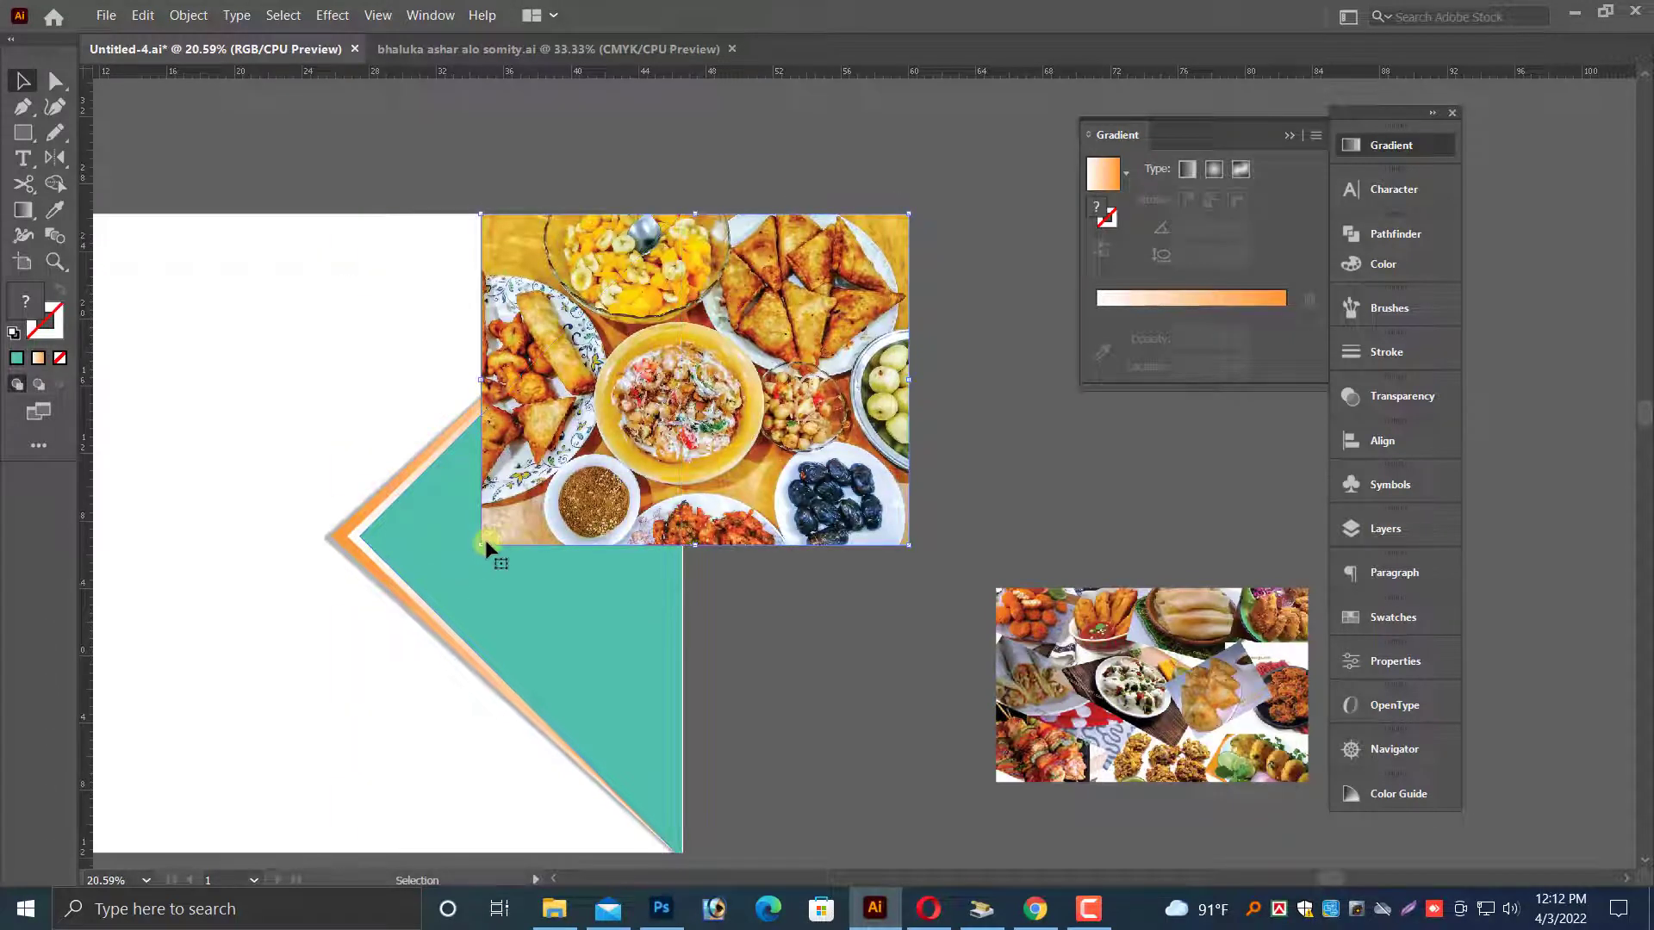
drag(482, 548, 448, 501)
mouse_move(585, 545)
mouse_down()
mouse_move(574, 507)
mouse_move(629, 534)
mouse_move(565, 545)
mouse_up()
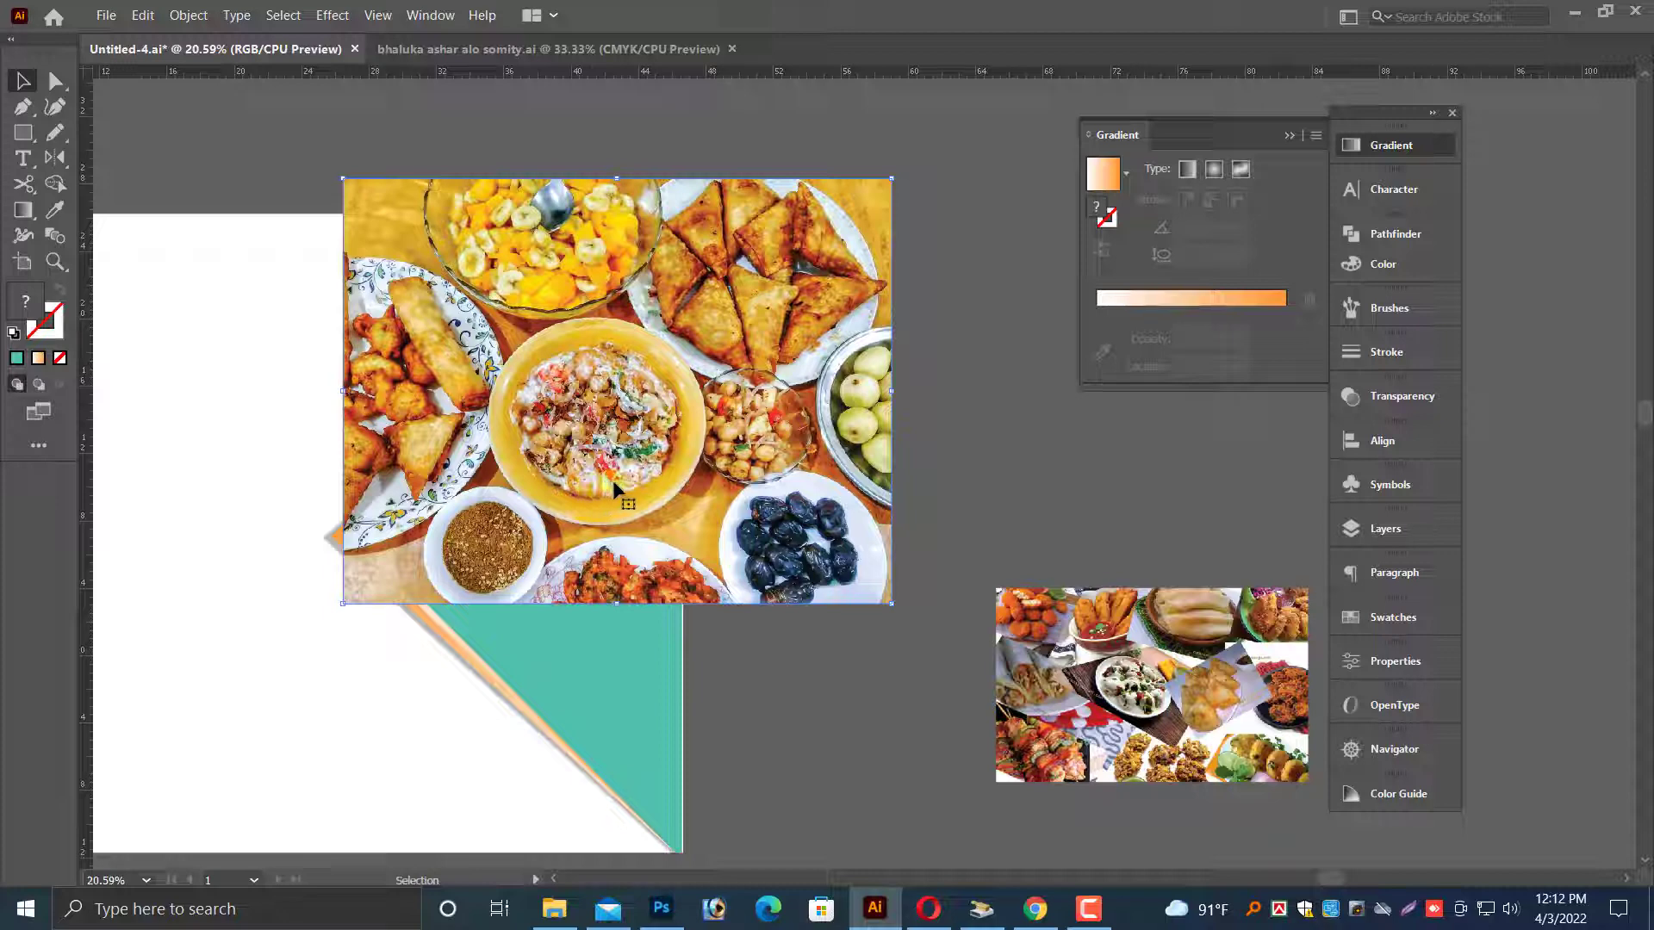
- Reflect the platter photo horizontally and move it up so its lower edge meets the triangle's tip level
drag(55, 157, 189, 210)
key(Return)
key(Return)
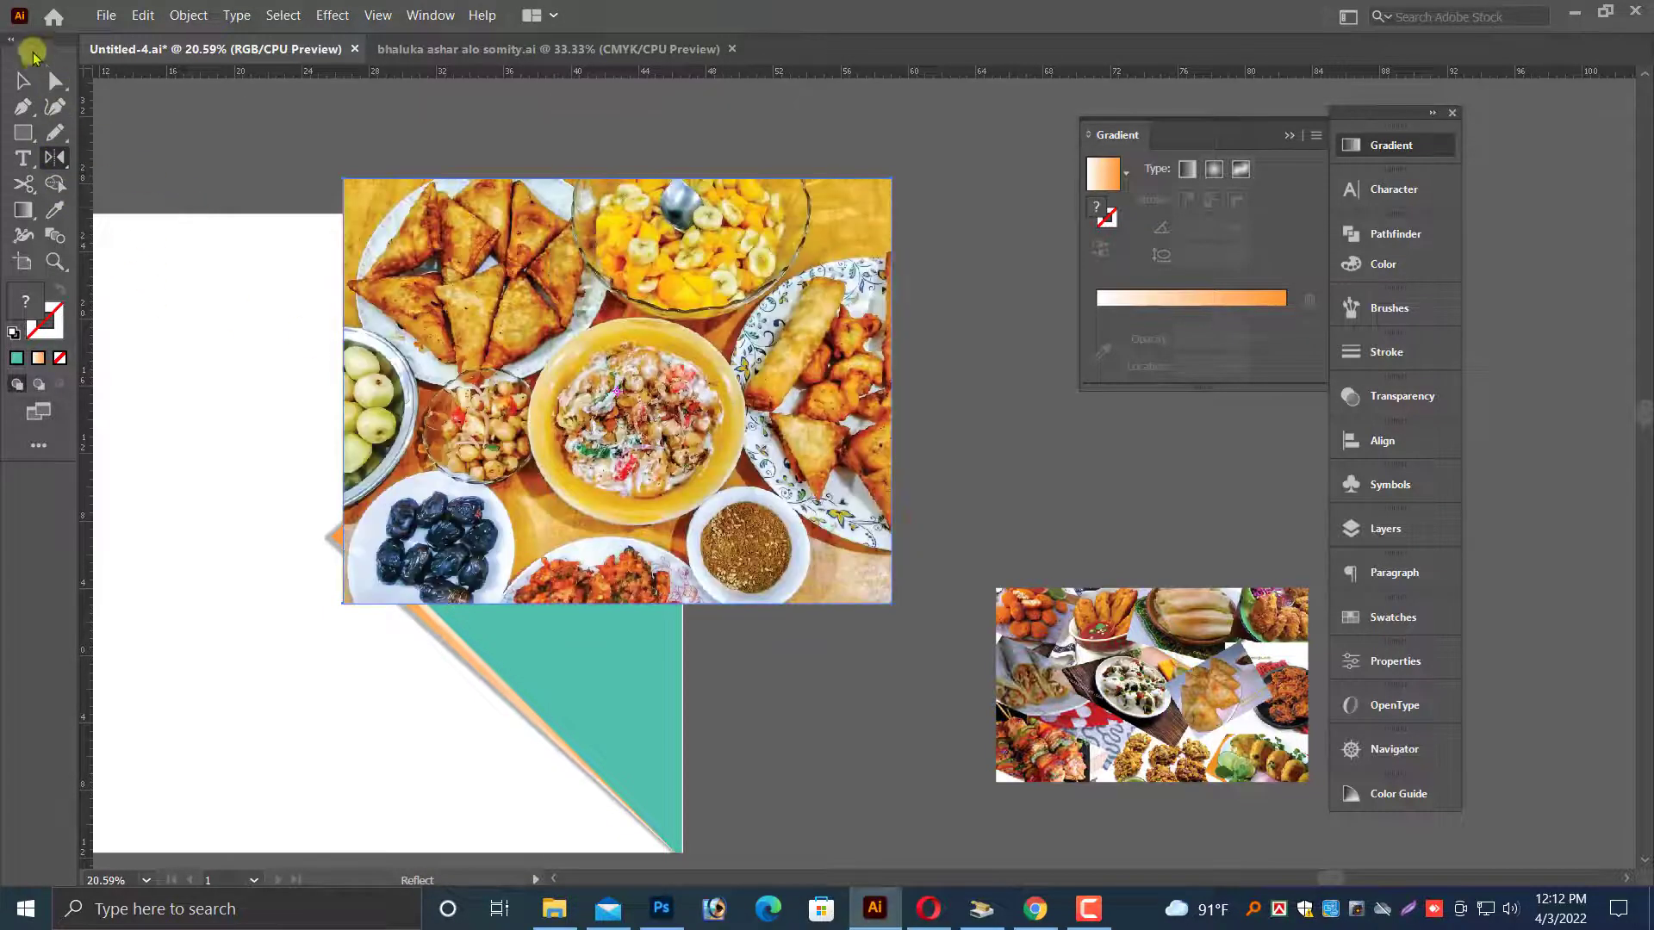
drag(713, 419, 702, 420)
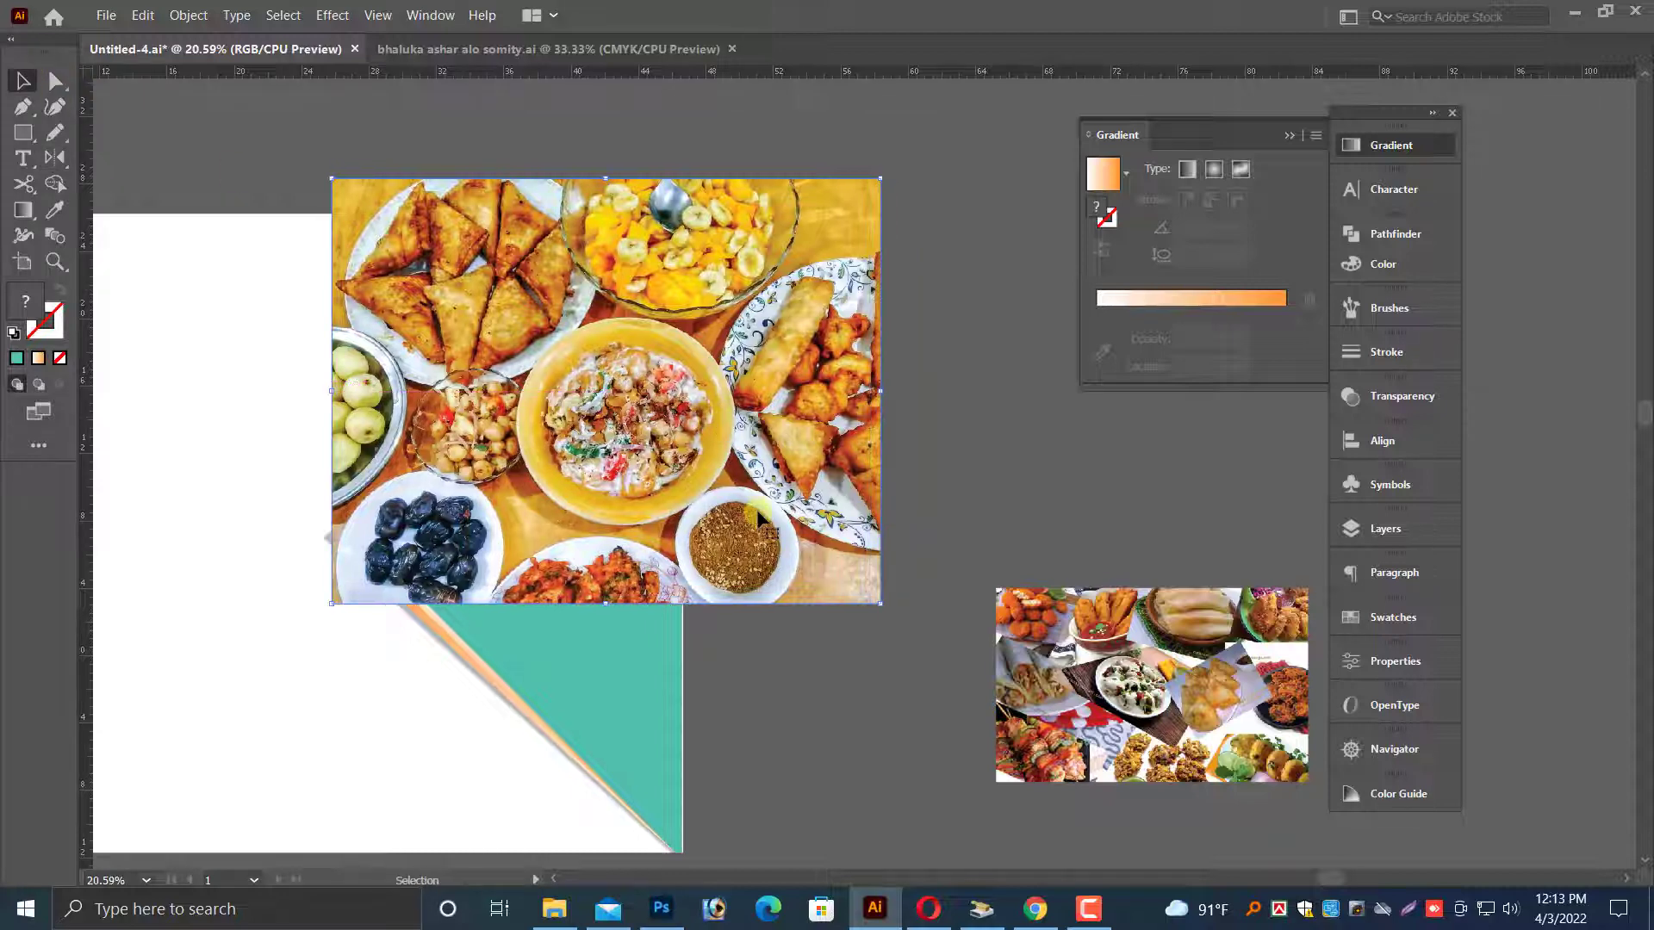
drag(696, 561, 680, 493)
click(887, 729)
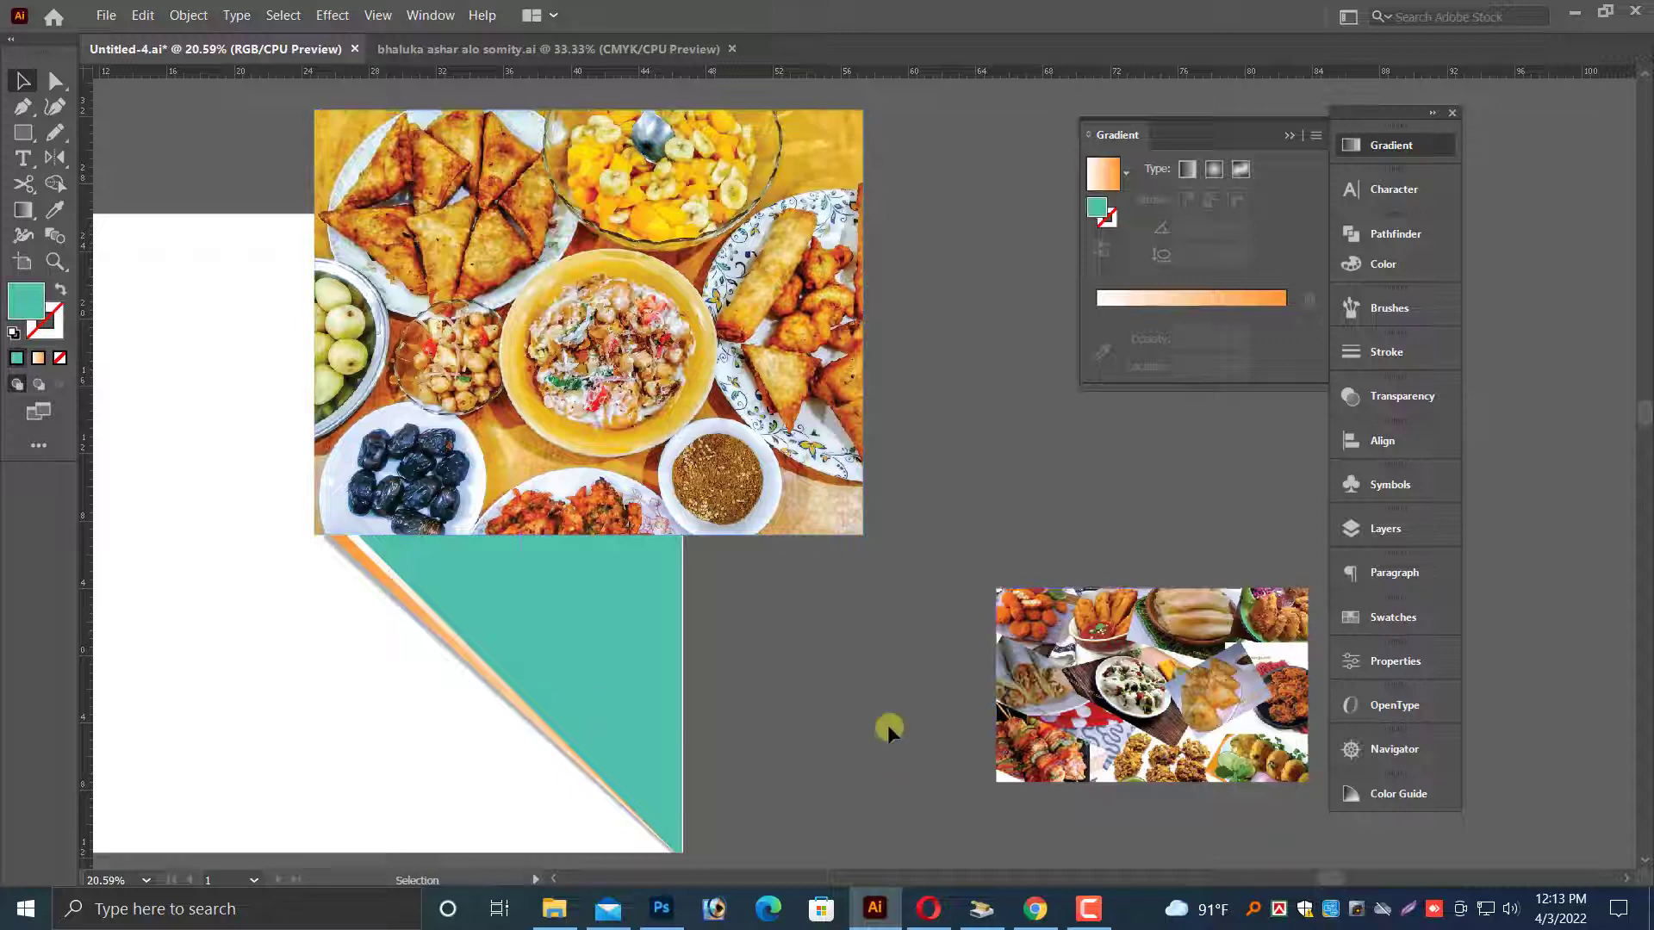
- Place the snack collage photo in front of the triangle, directly below the platter photo, and enlarge it to cover the lower half
drag(1162, 726, 536, 694)
click(607, 693)
click(734, 730)
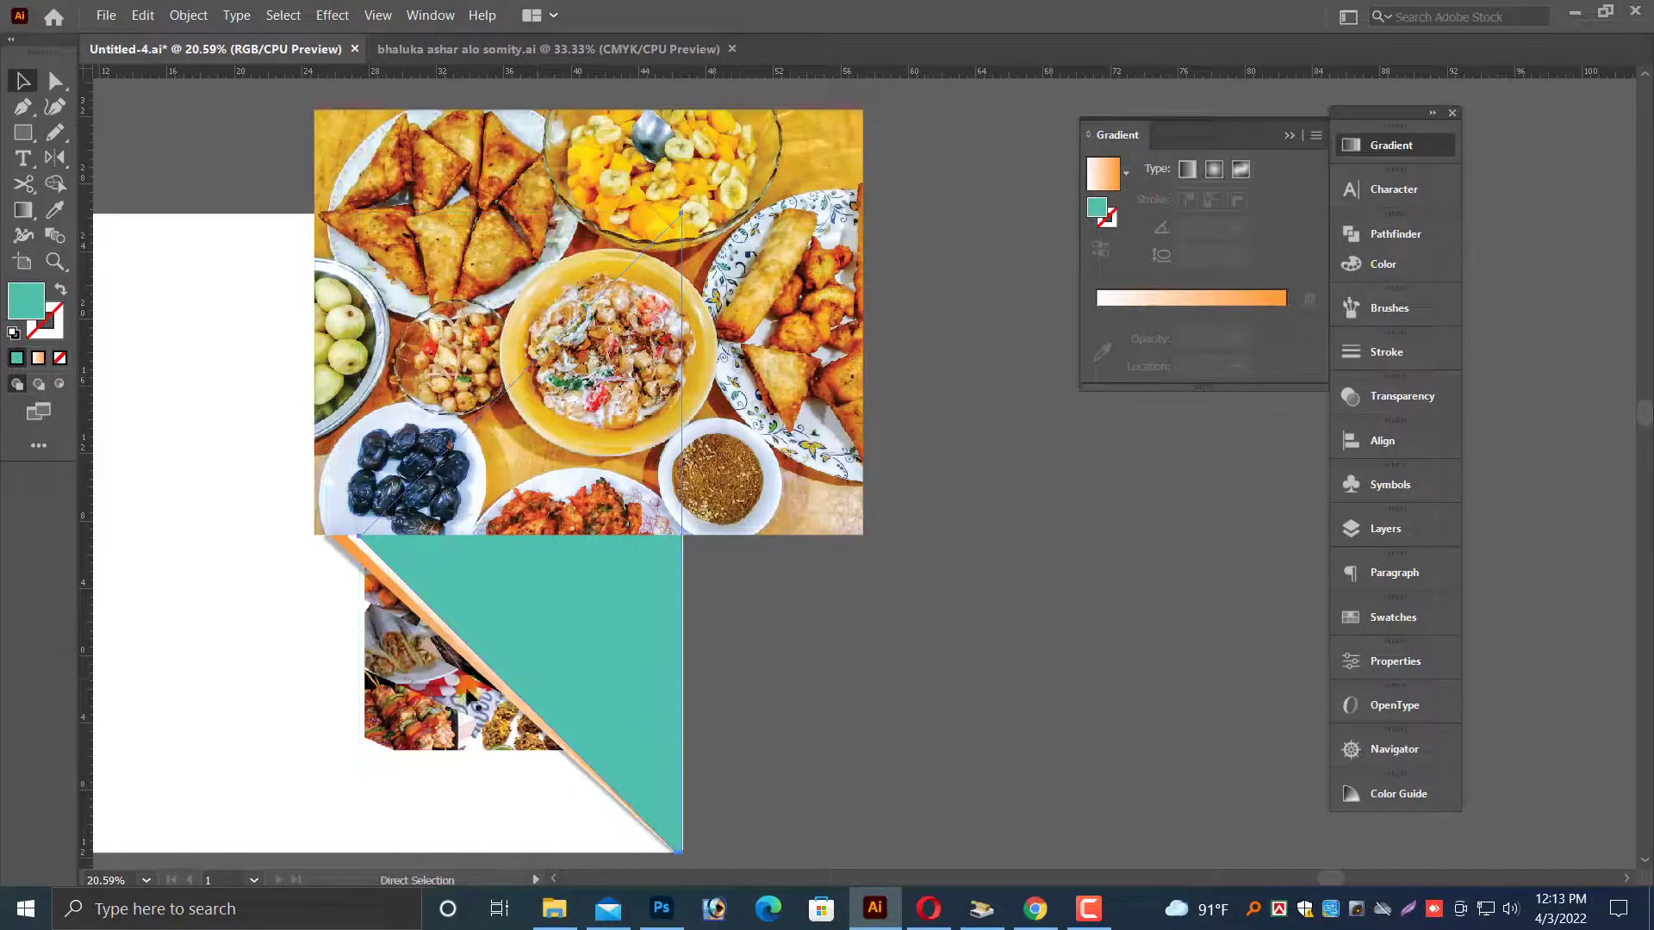
click(402, 689)
key(ctrl+shift+bracketright)
drag(409, 677, 394, 656)
scroll(622, 689, down, 1)
drag(663, 666, 862, 790)
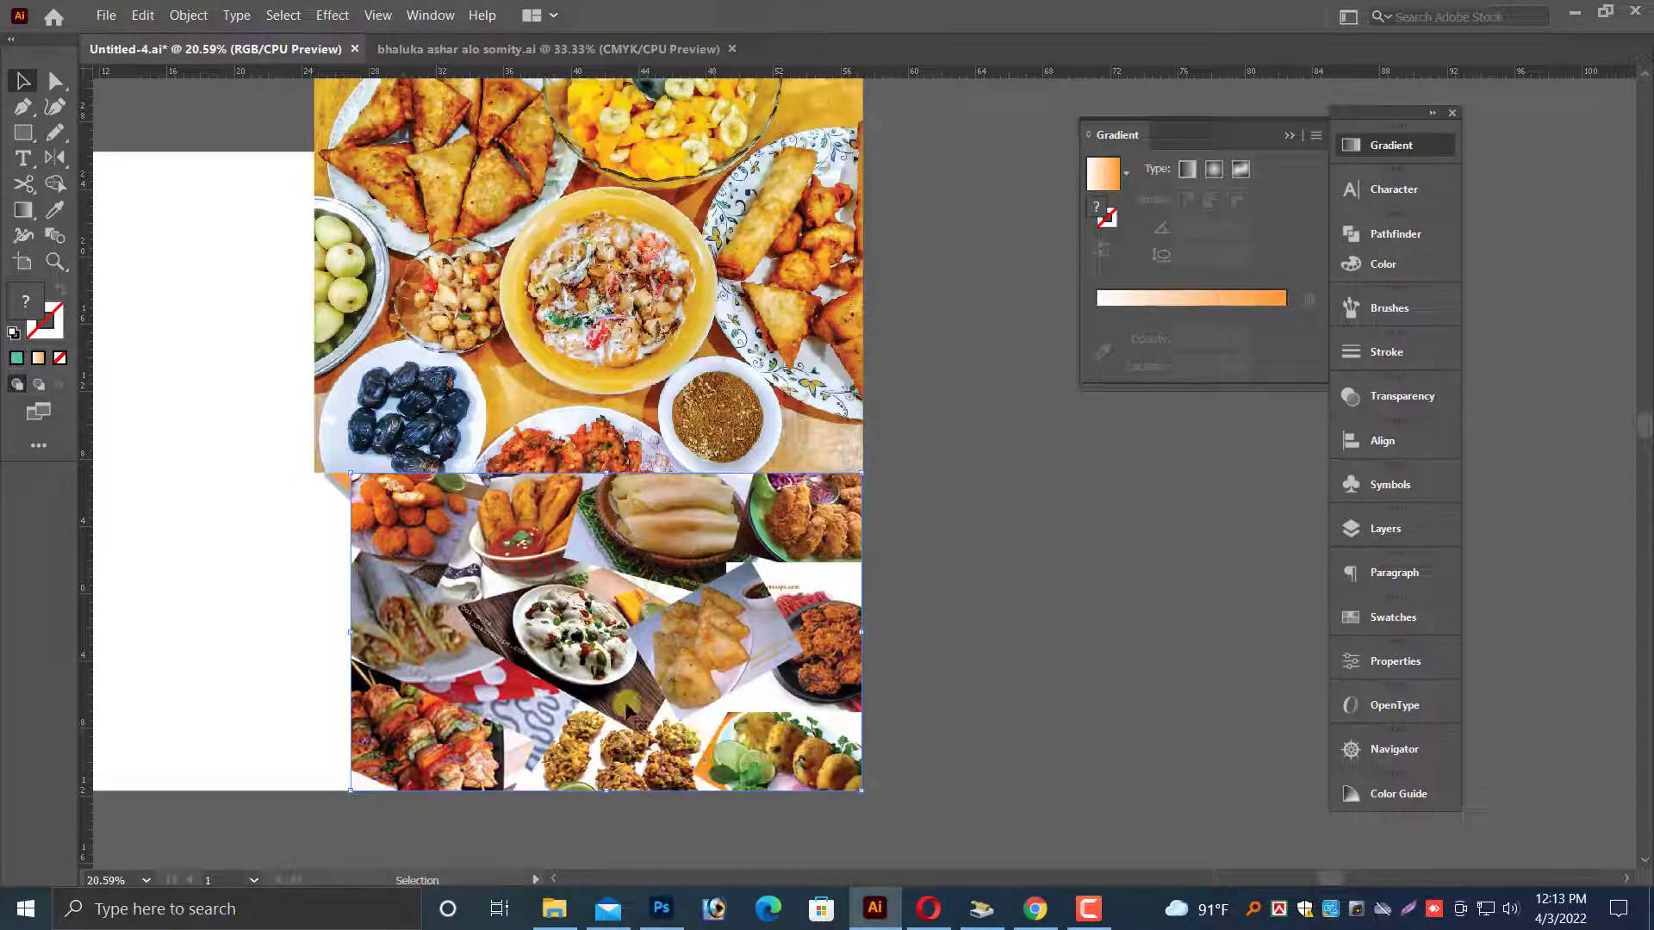
drag(563, 687, 785, 684)
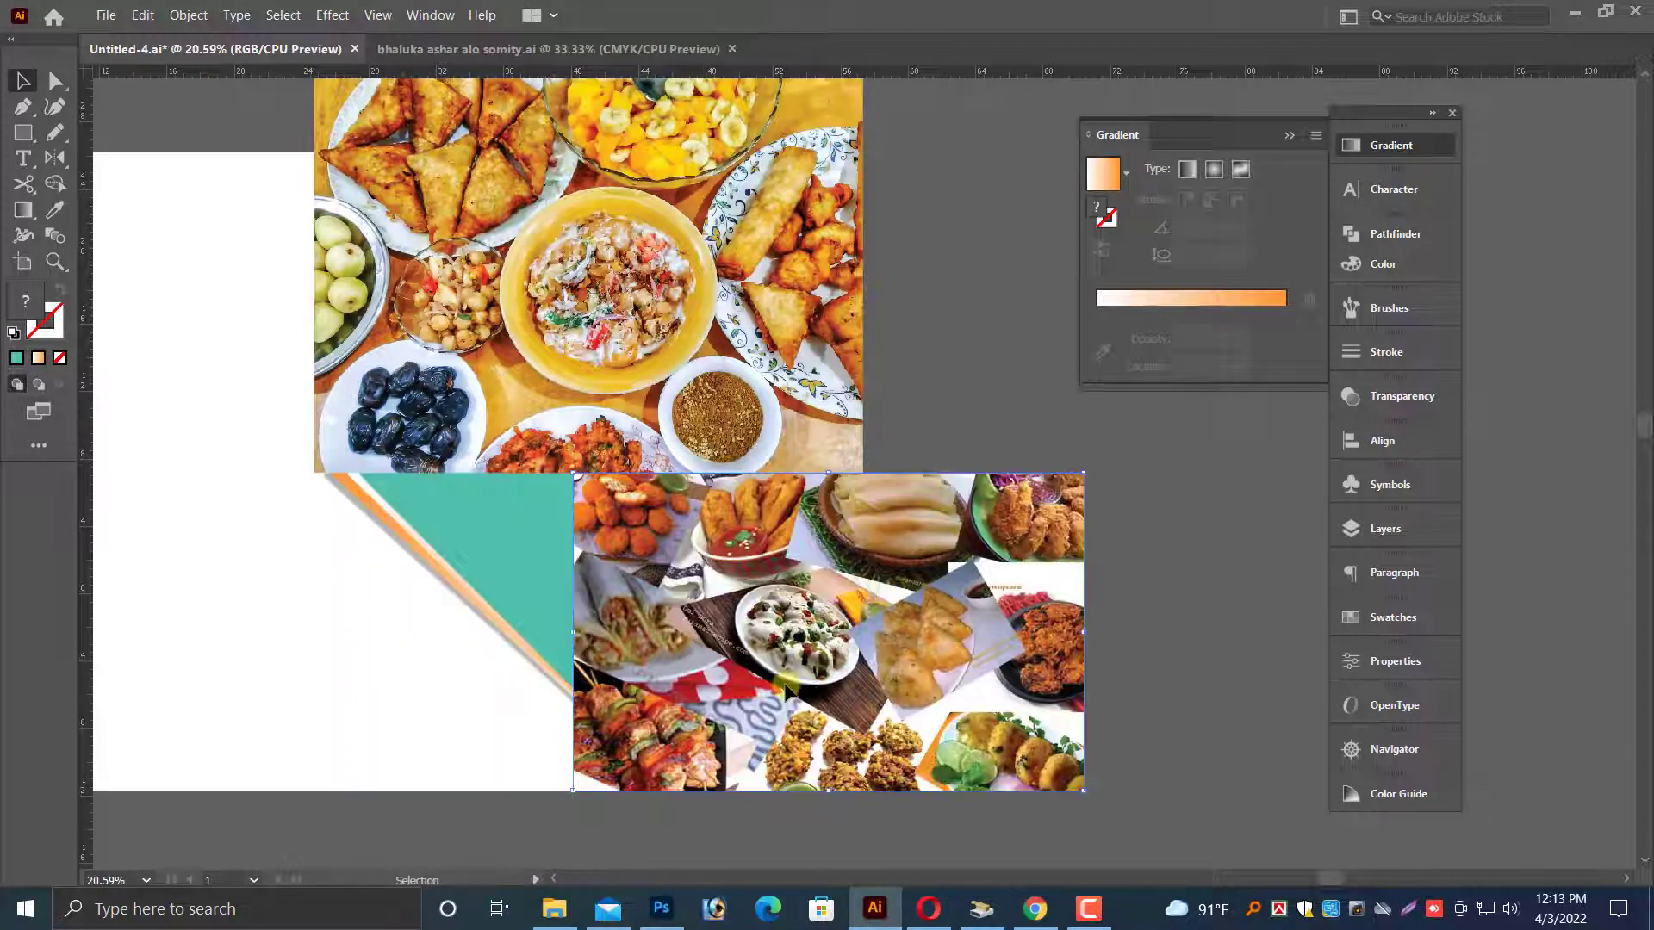
key(ctrl+z)
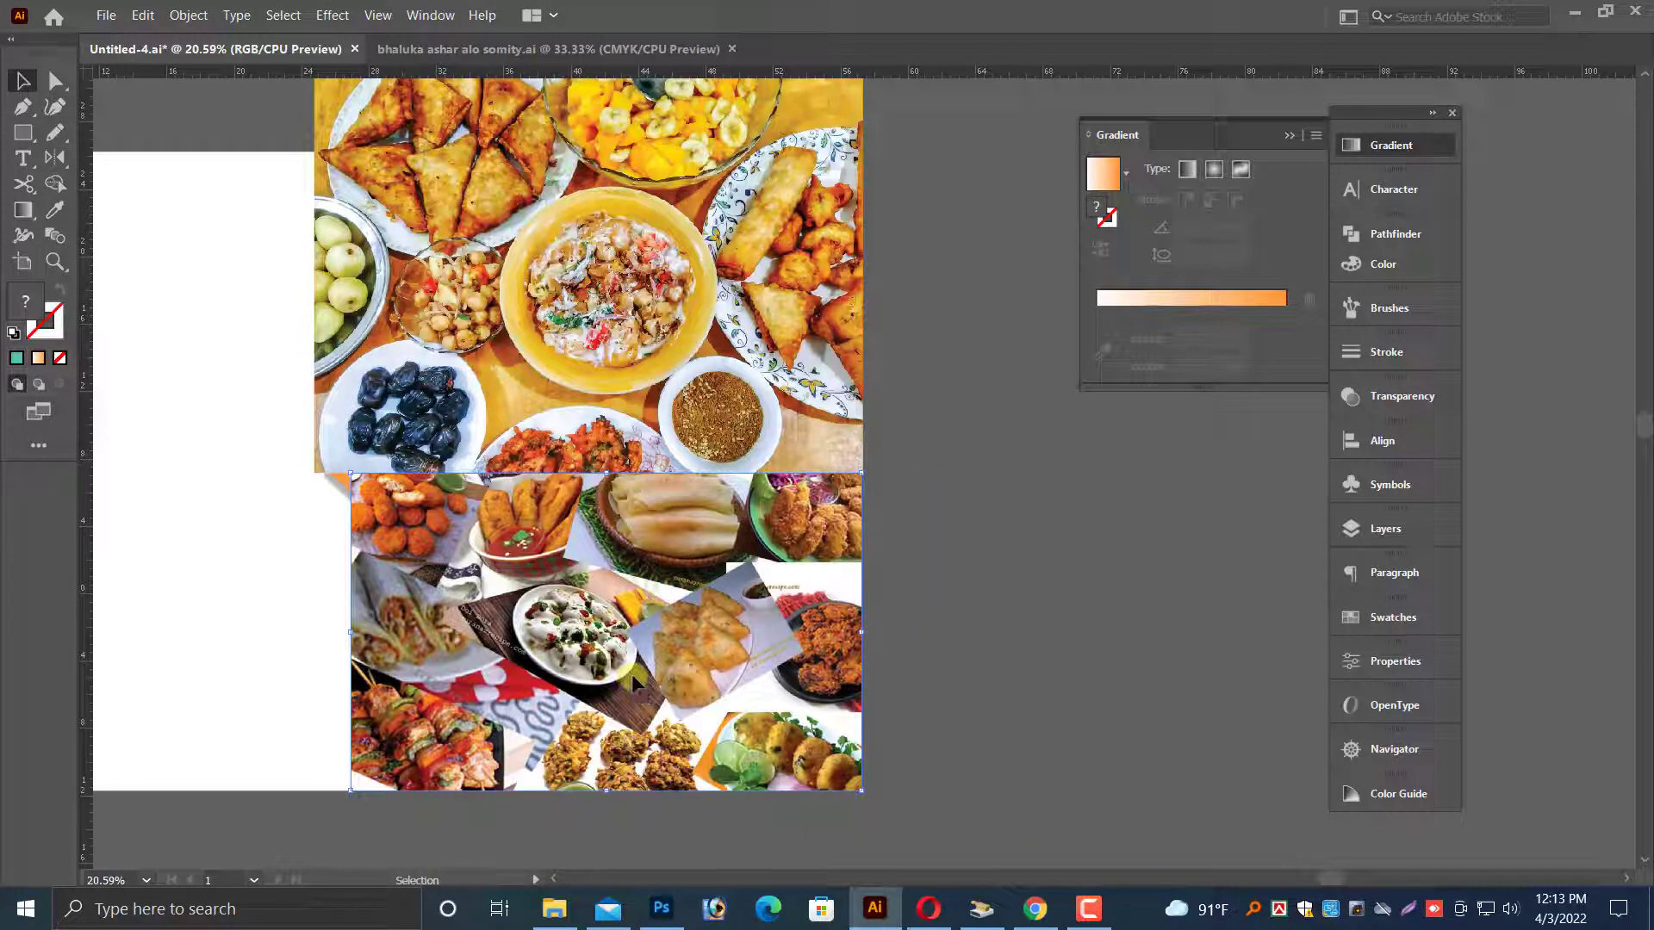
- Hide the platter and collage photos to reach the teal triangle, and unlock all locked objects
click(757, 670)
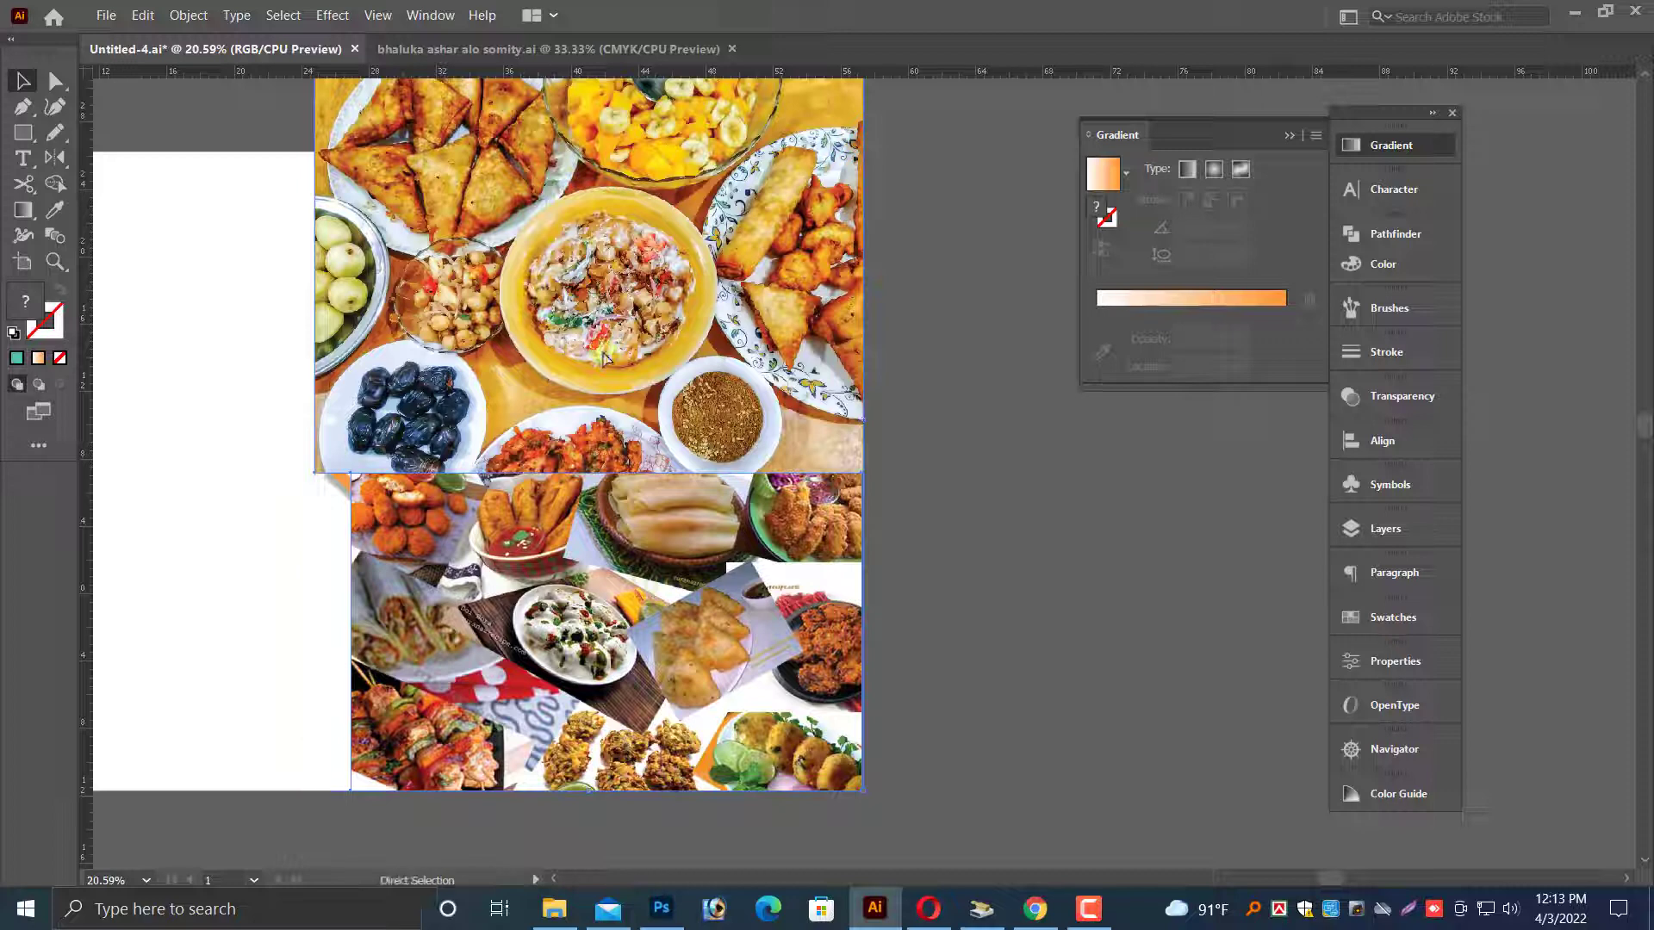
key(a)
click(143, 15)
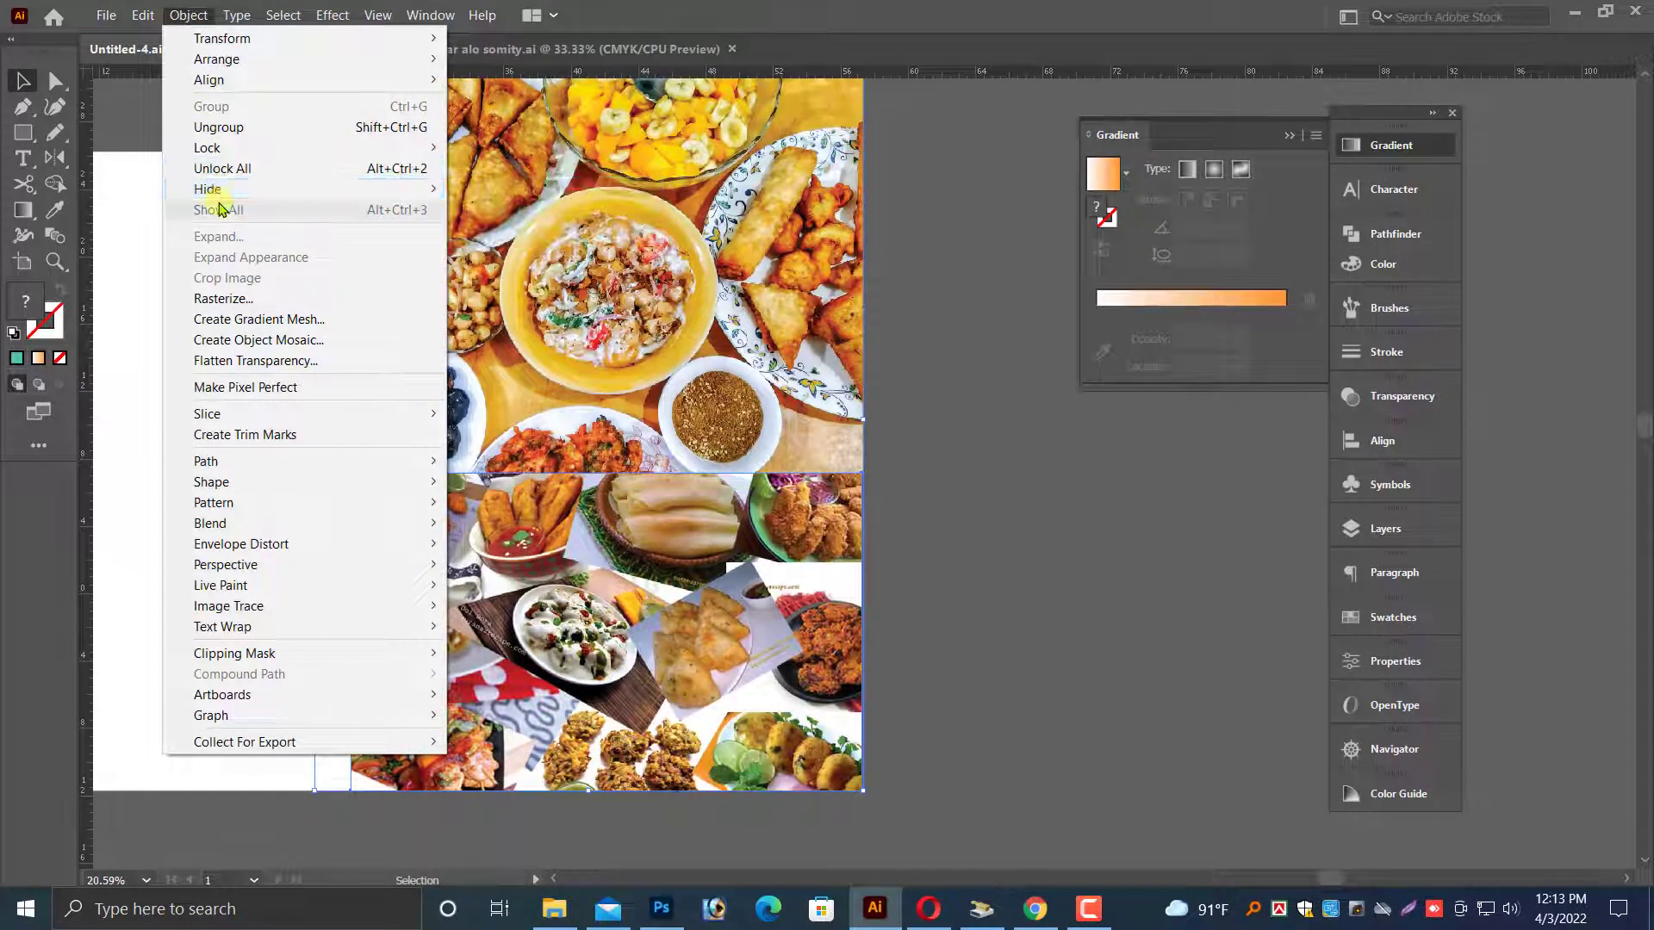
click(535, 187)
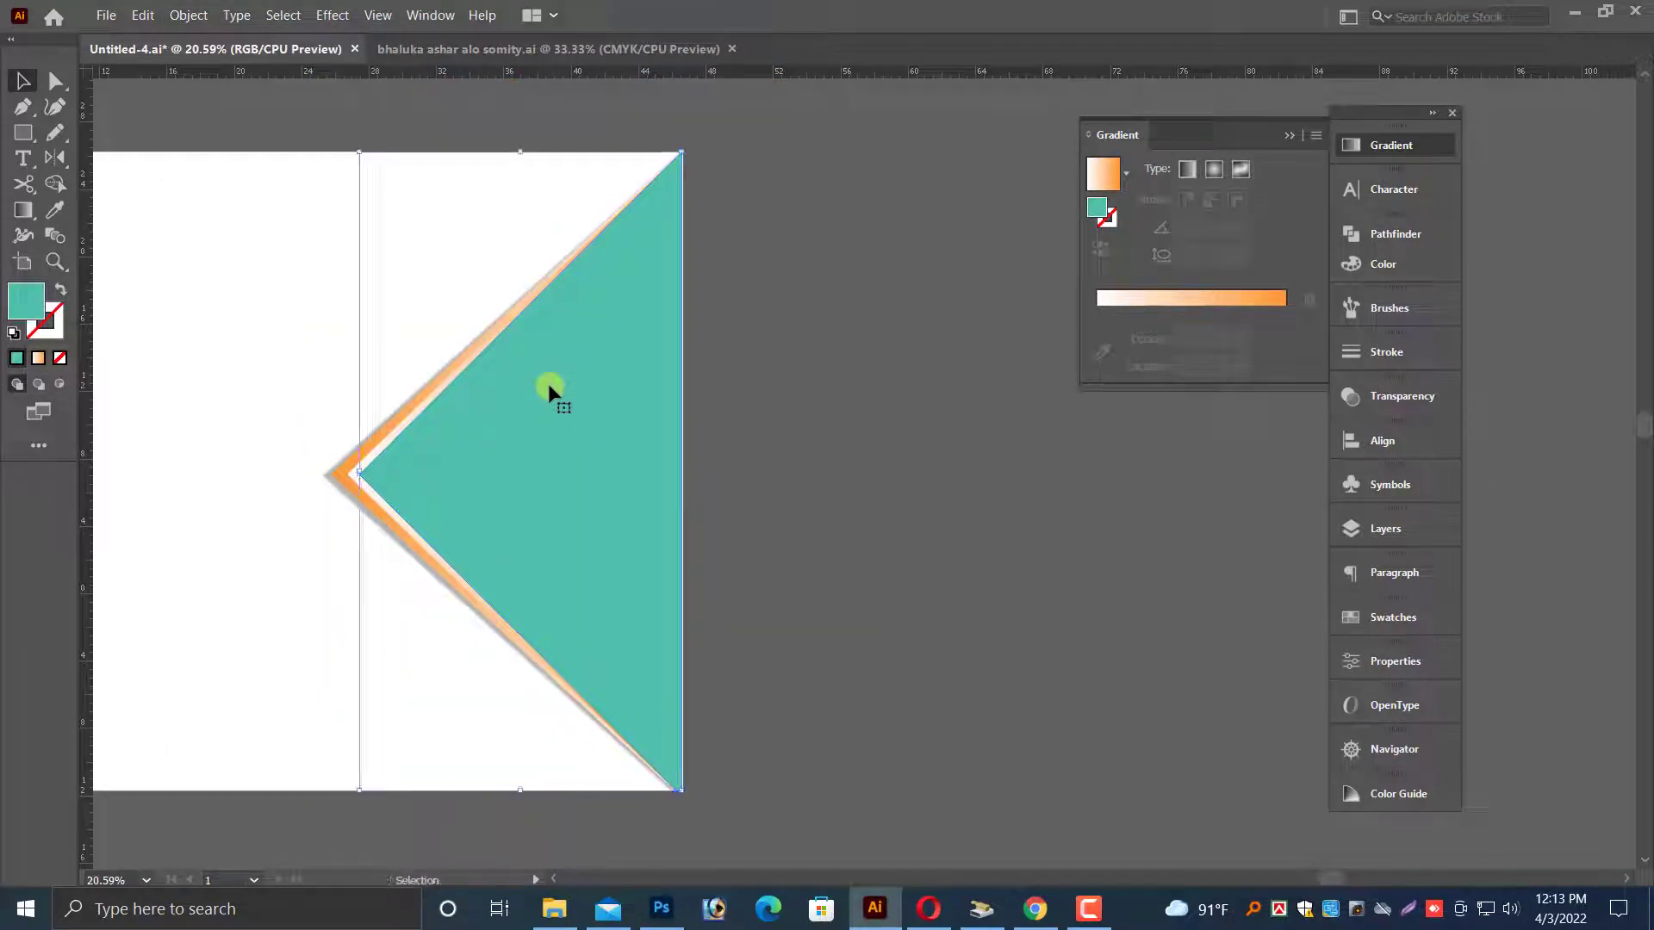
click(189, 15)
click(207, 168)
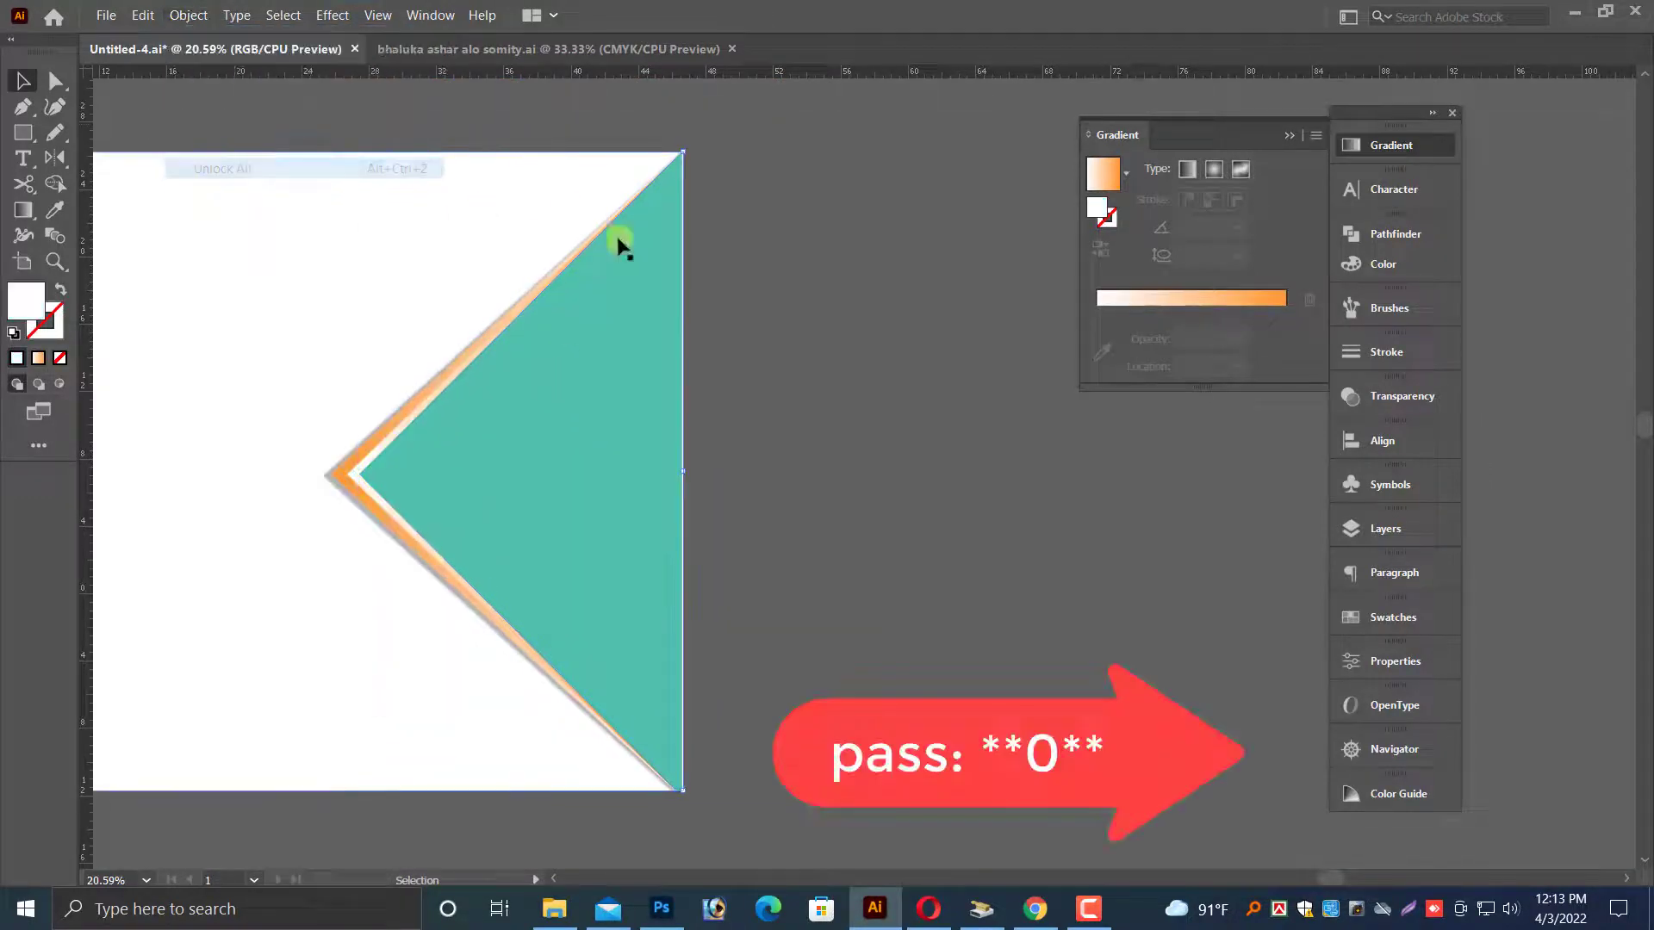
- Show the hidden photos again and clip them into the teal triangle with a clipping mask
click(189, 15)
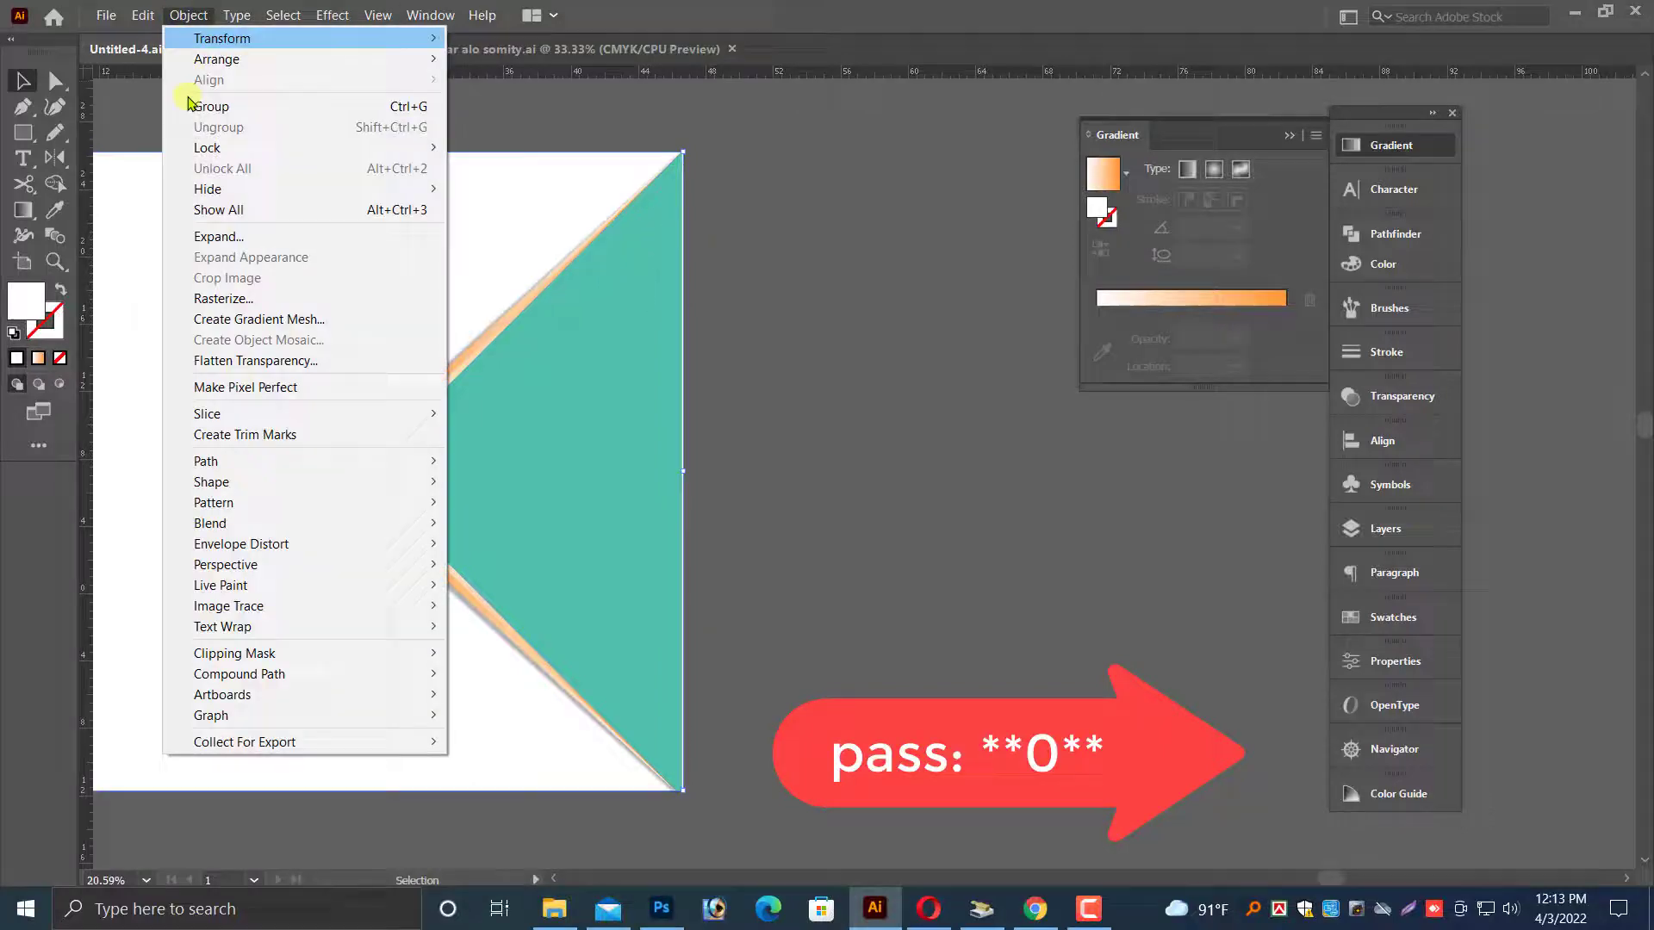
click(221, 212)
drag(964, 431, 692, 530)
click(683, 535)
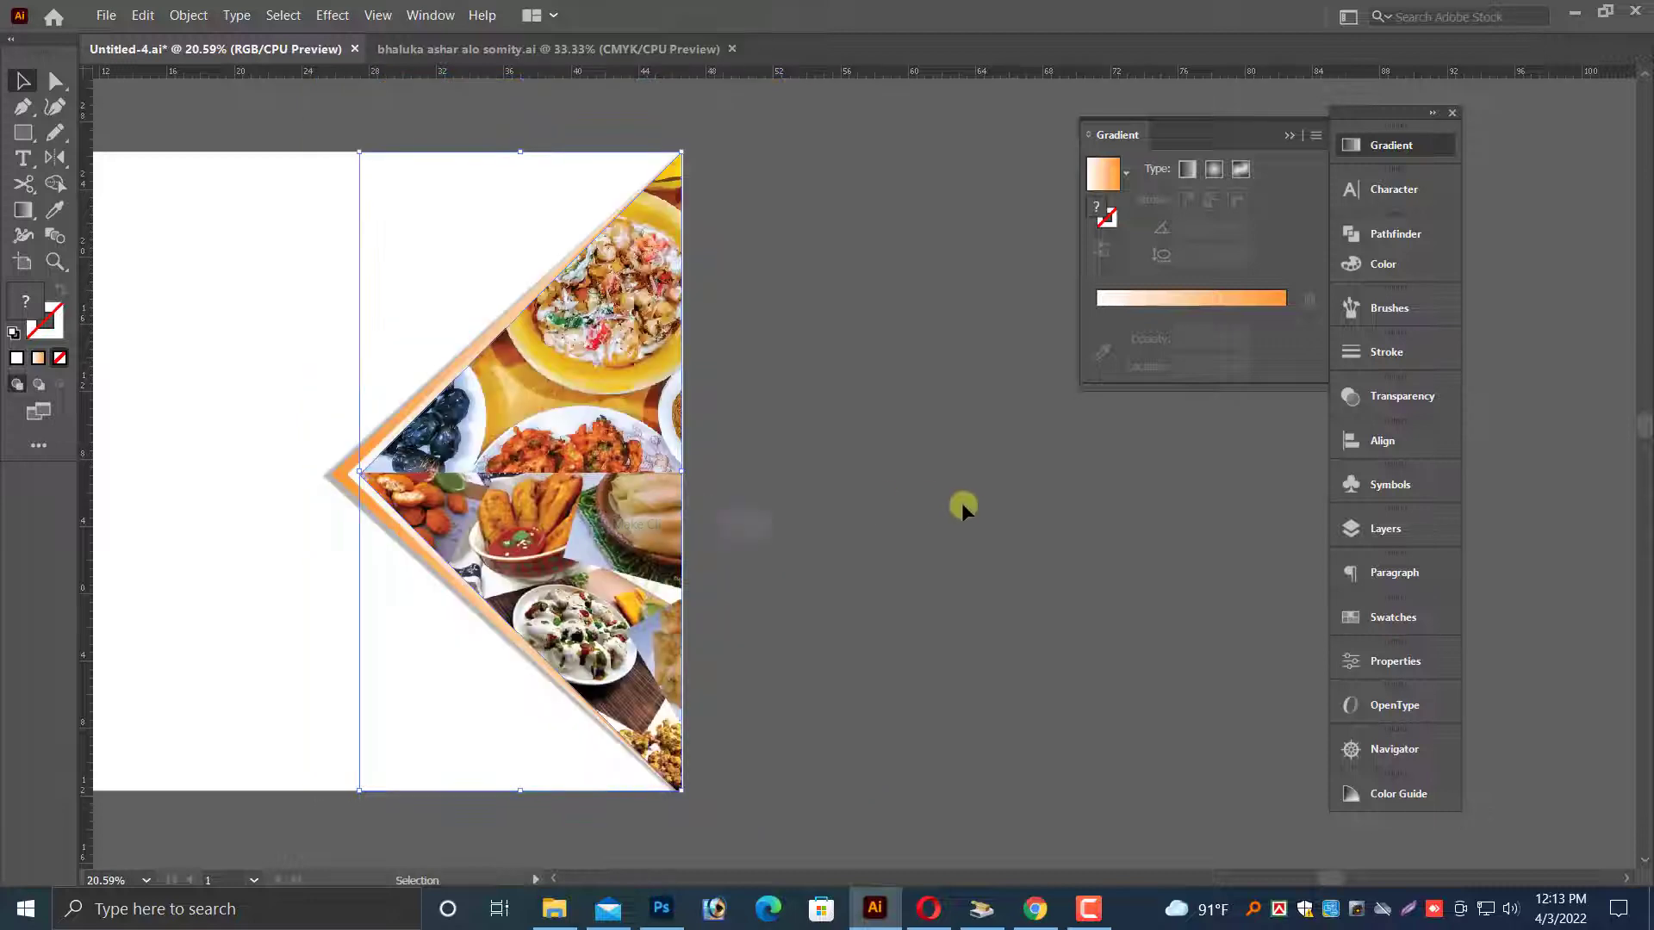
click(920, 498)
scroll(848, 538, down, 3)
drag(818, 489, 638, 594)
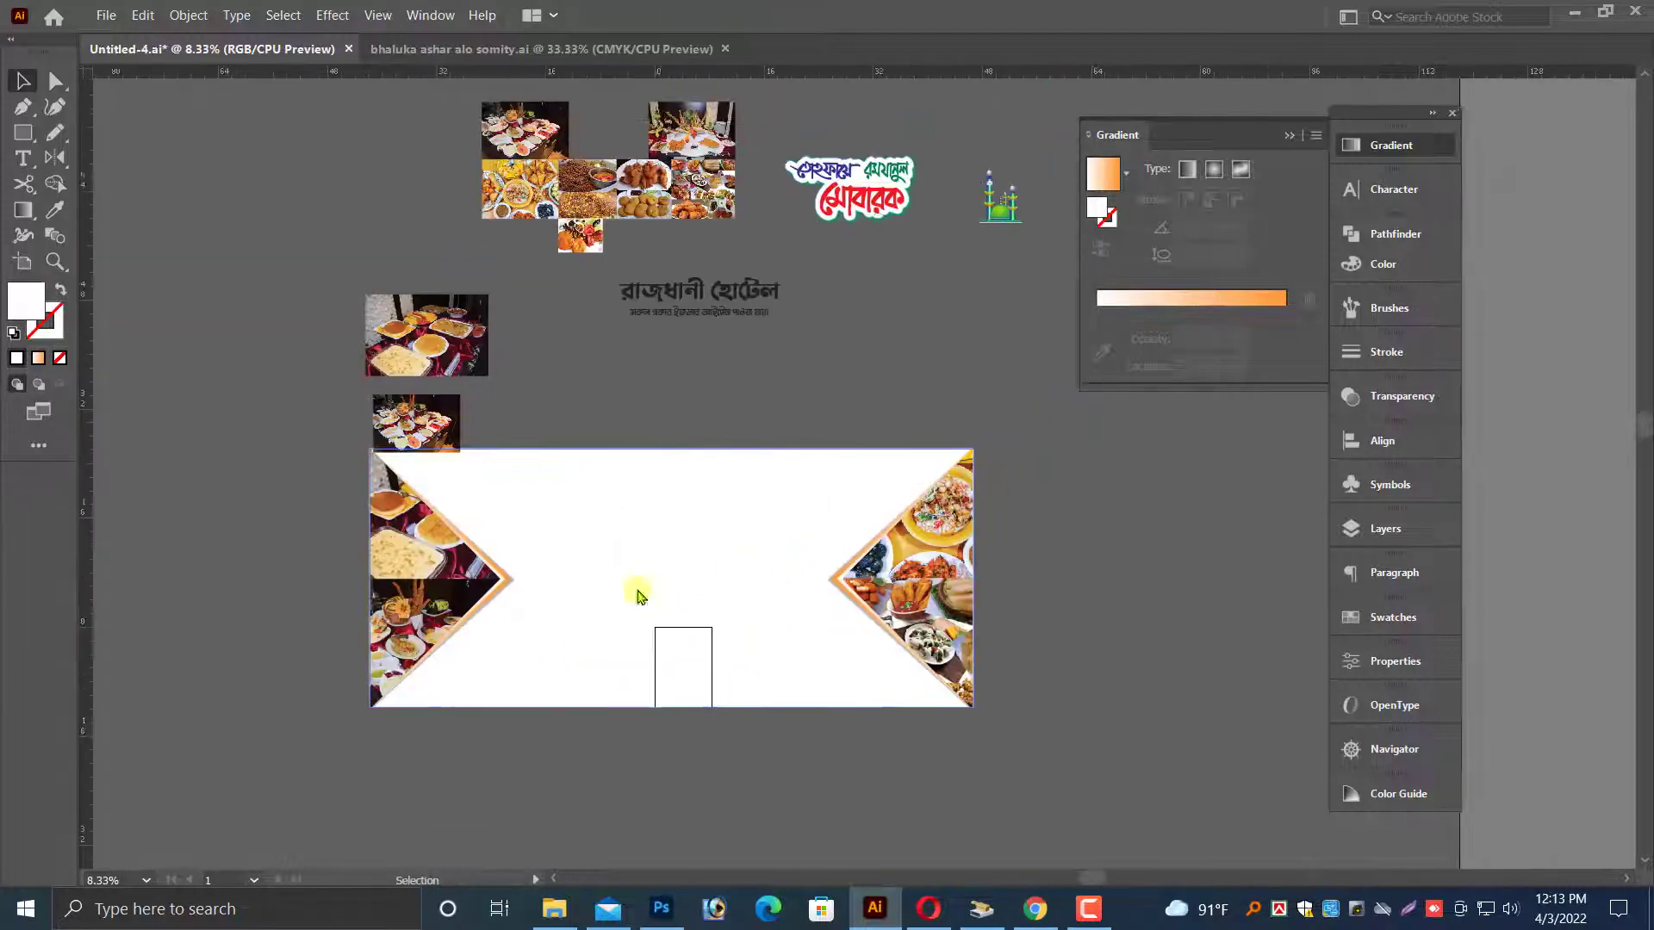
- Move the two spare buffet photos together away from the banner's upper-left corner
click(418, 406)
shift+click(405, 360)
drag(402, 359, 345, 285)
click(525, 297)
scroll(638, 299, up, 1)
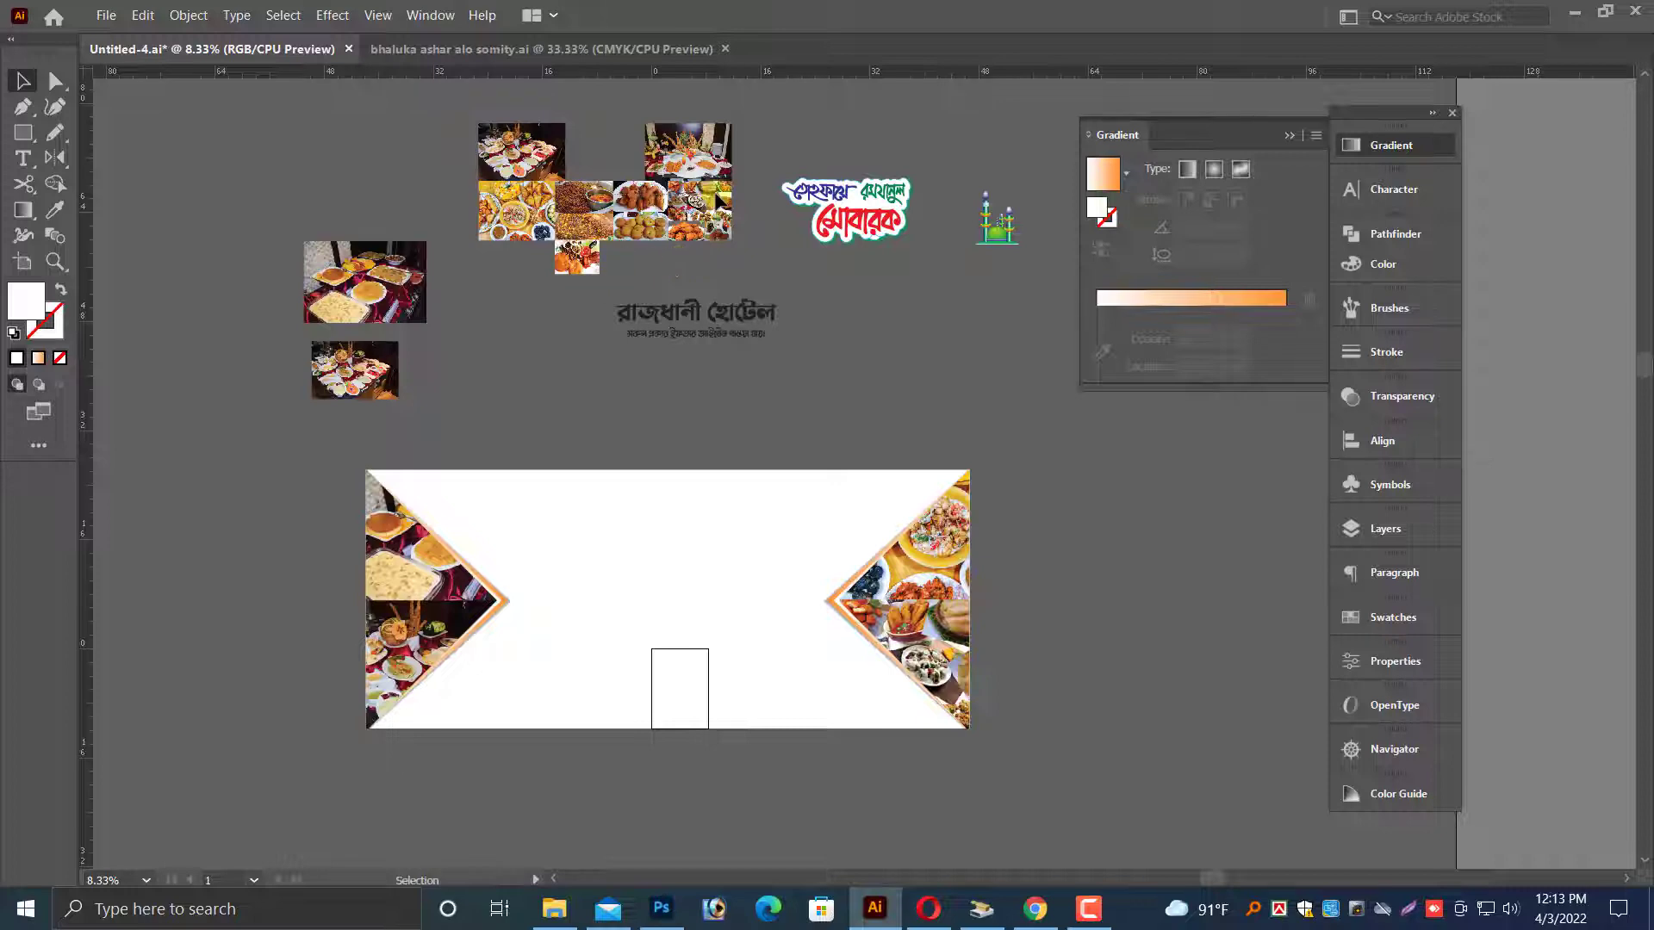
- Duplicate the two chickpea photos, two fritter photos, fried chicken photo and mixed plate photo out of the photo cluster
click(714, 203)
click(540, 313)
click(642, 200)
drag(534, 147, 955, 296)
drag(941, 528, 1109, 497)
click(603, 569)
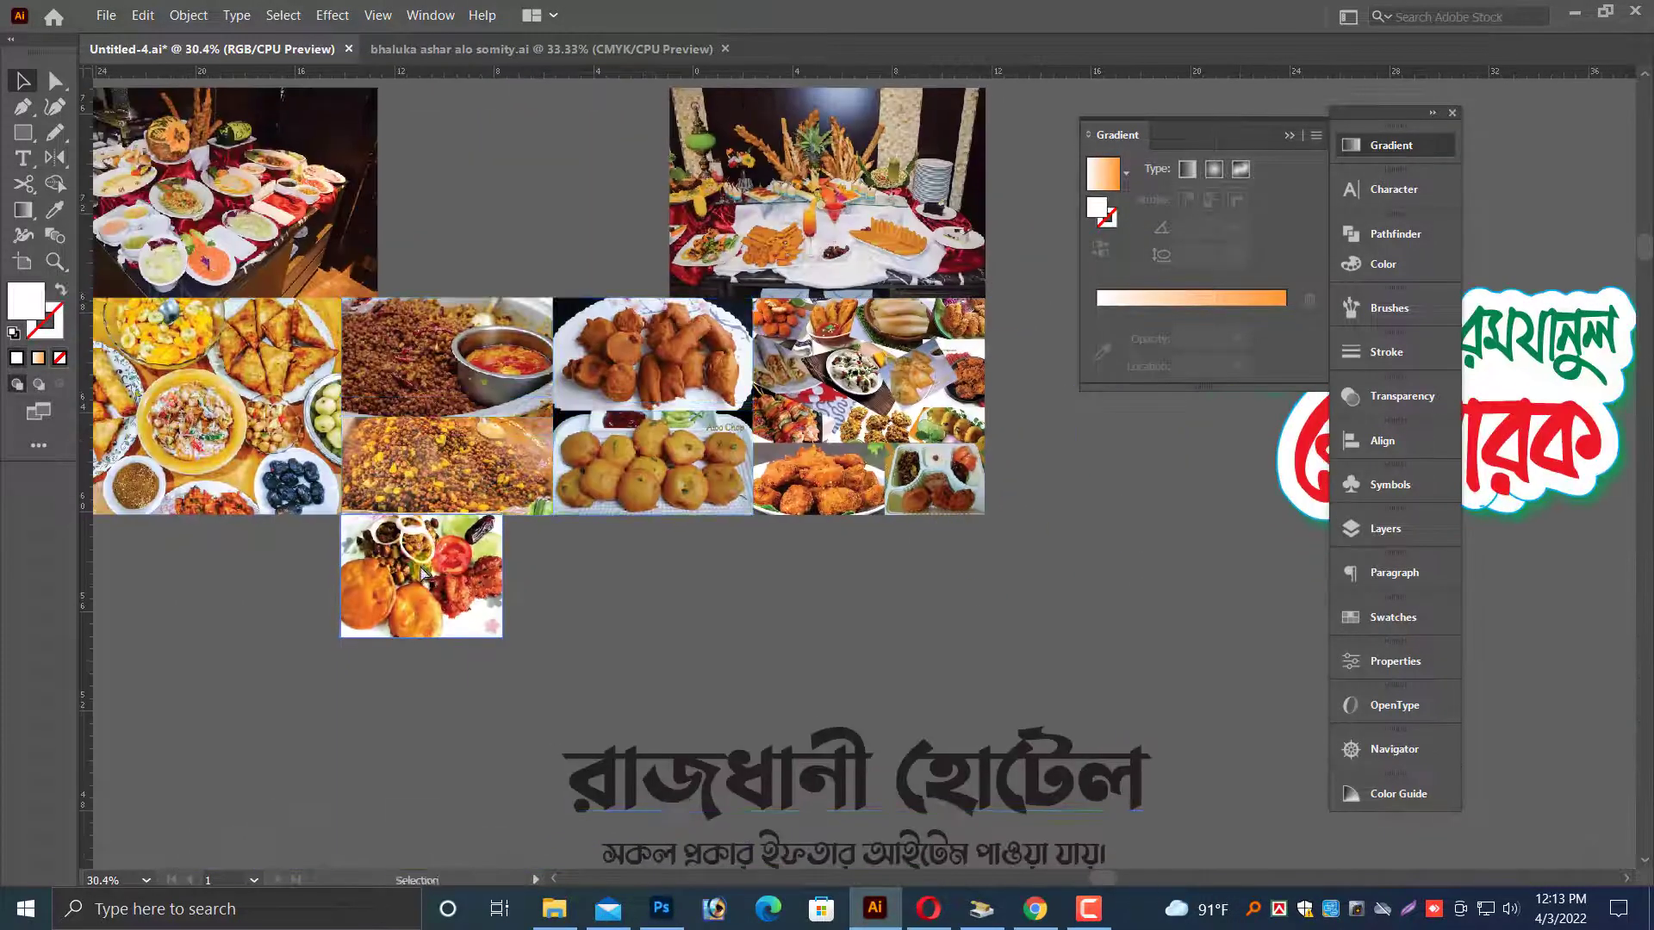
drag(258, 220, 1073, 626)
click(452, 730)
shift+click(519, 538)
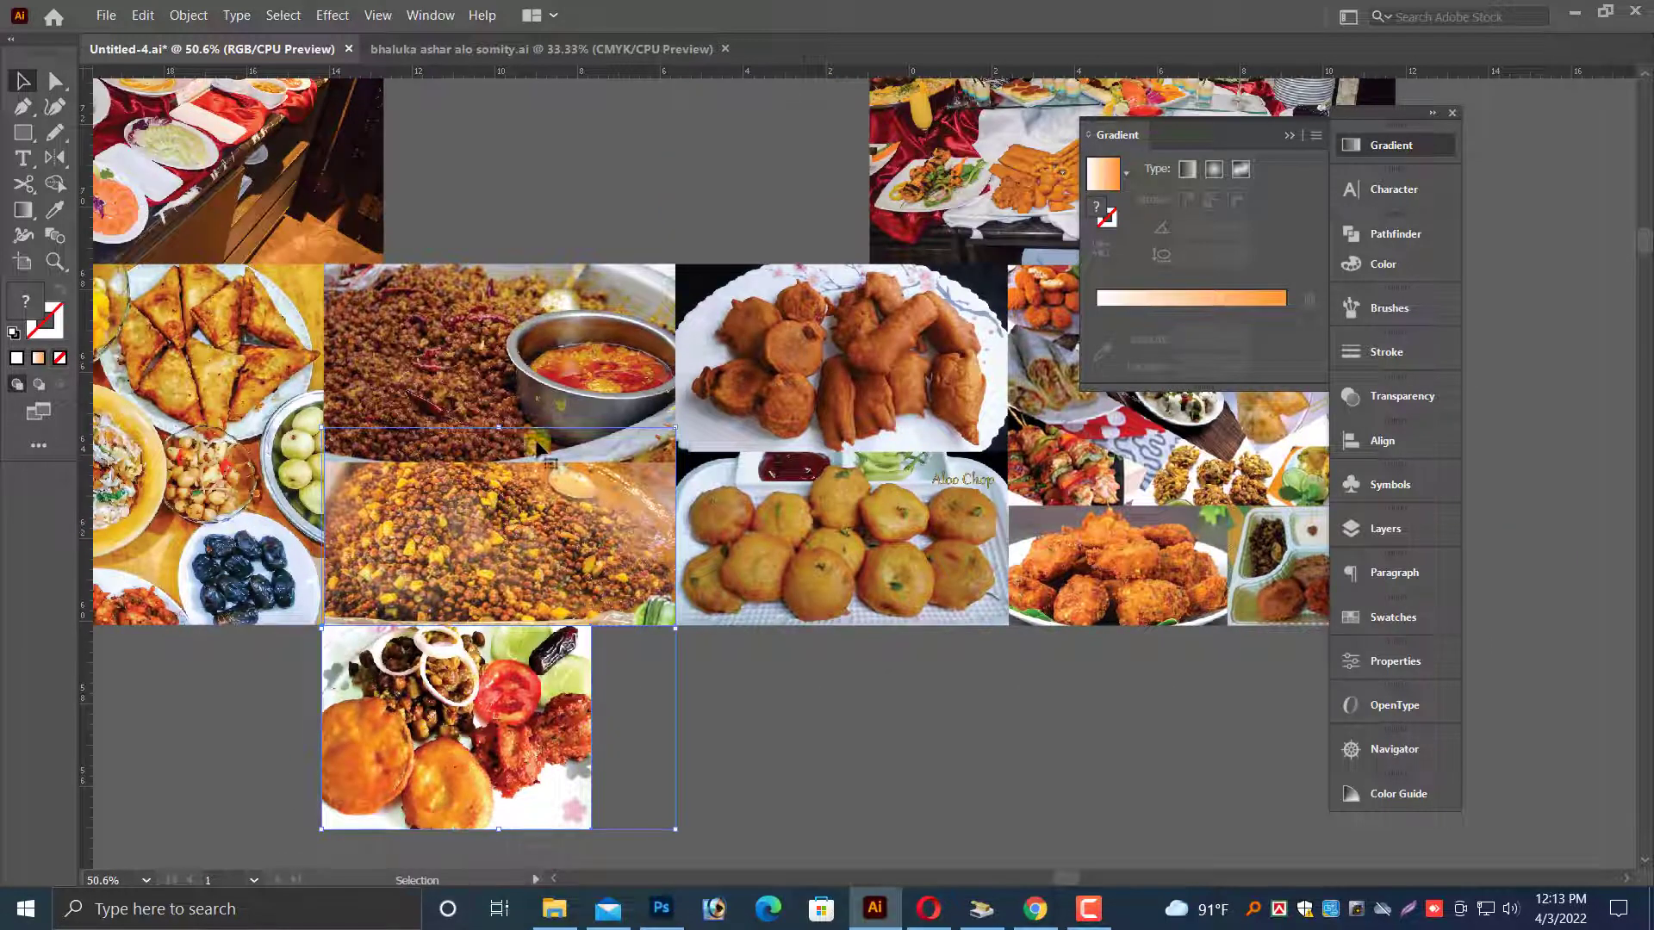
shift+click(528, 360)
shift+click(843, 359)
shift+click(962, 583)
shift+click(1092, 567)
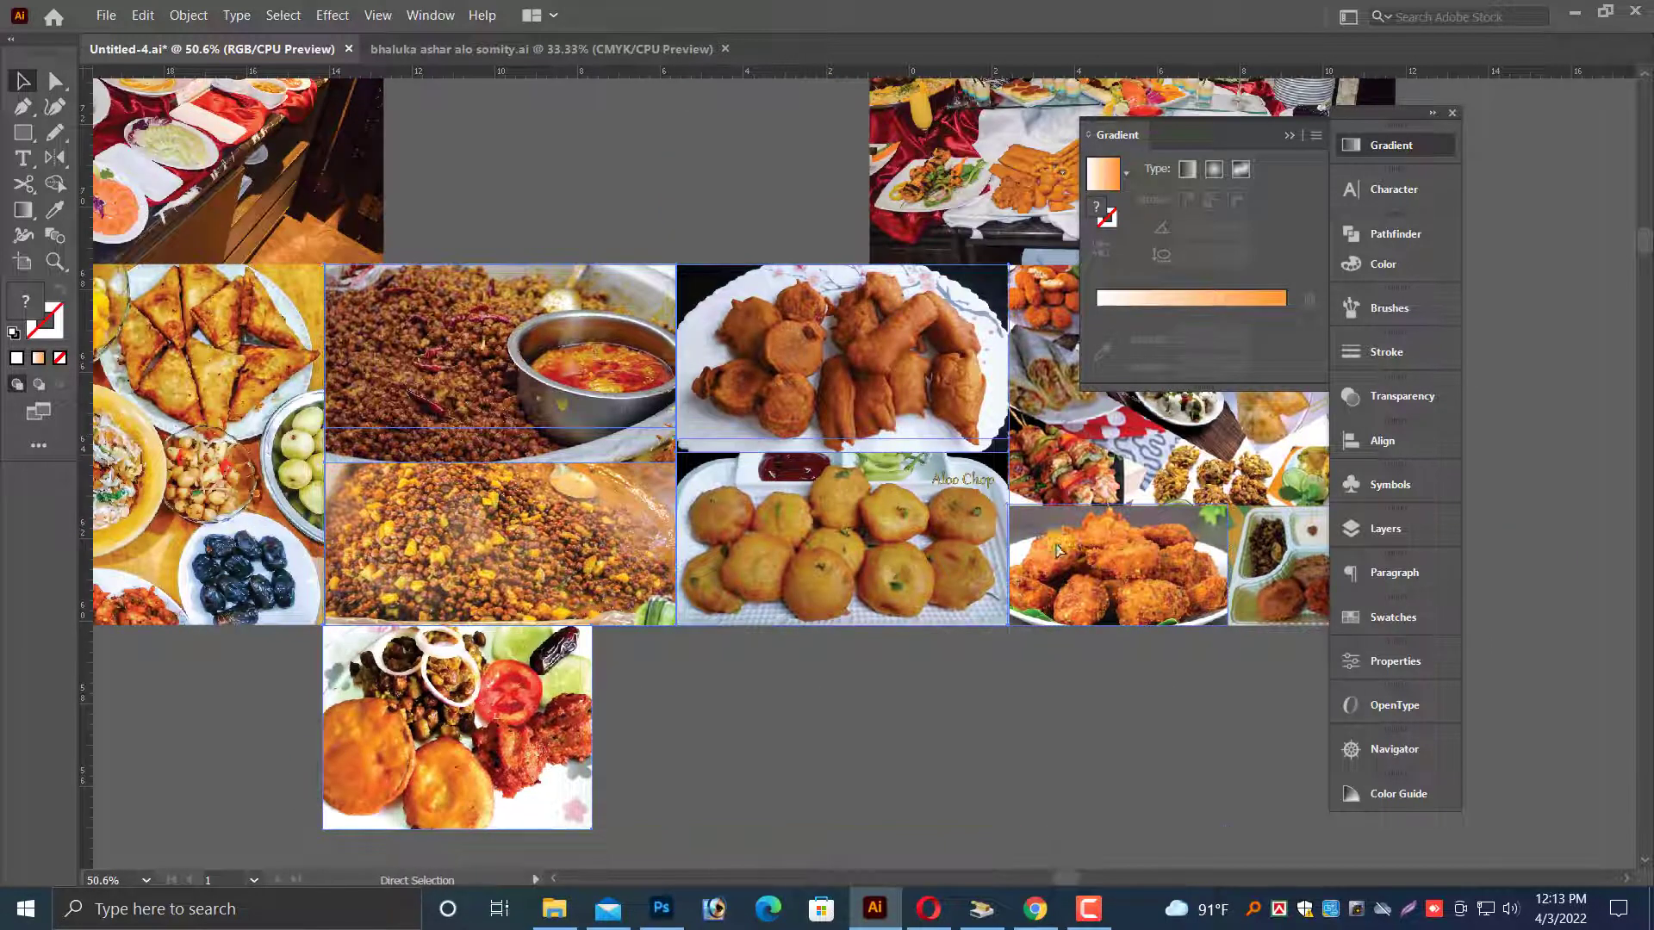
key(ctrl+minus)
key(ctrl+minus)
key(ctrl+minus)
scroll(1000, 531, down, 1)
key(ctrl+minus)
key(ctrl+minus)
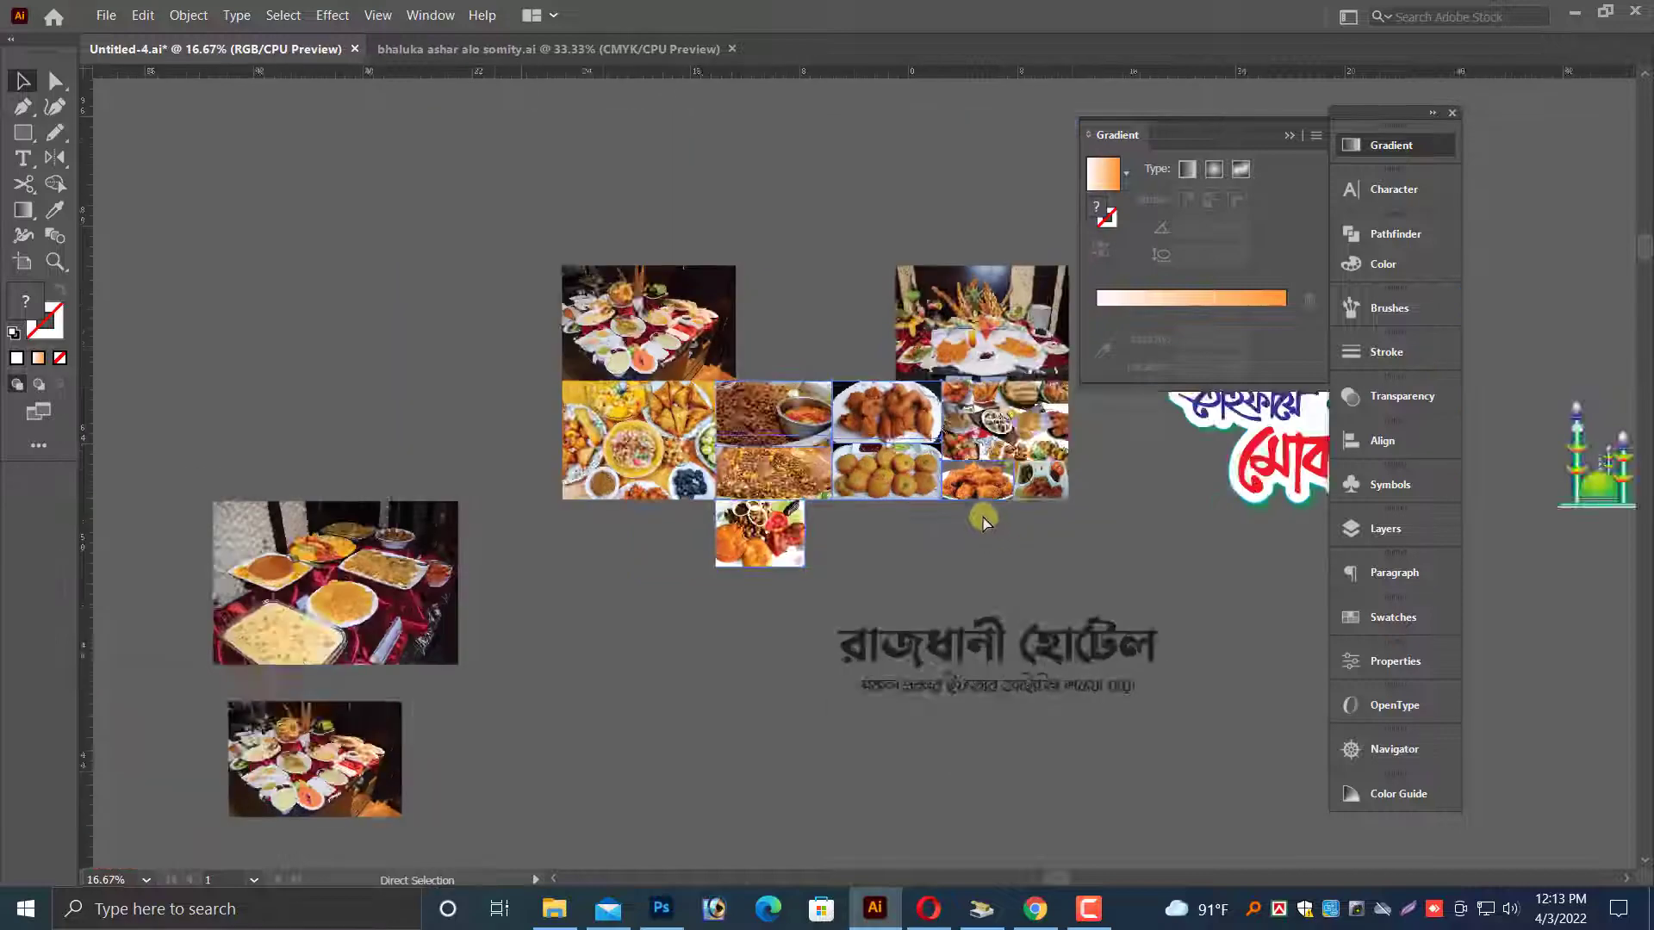
scroll(860, 295, down, 4)
drag(859, 327, 831, 525)
- Move the six duplicated food photos to the empty area just below the banner
scroll(815, 431, down, 4)
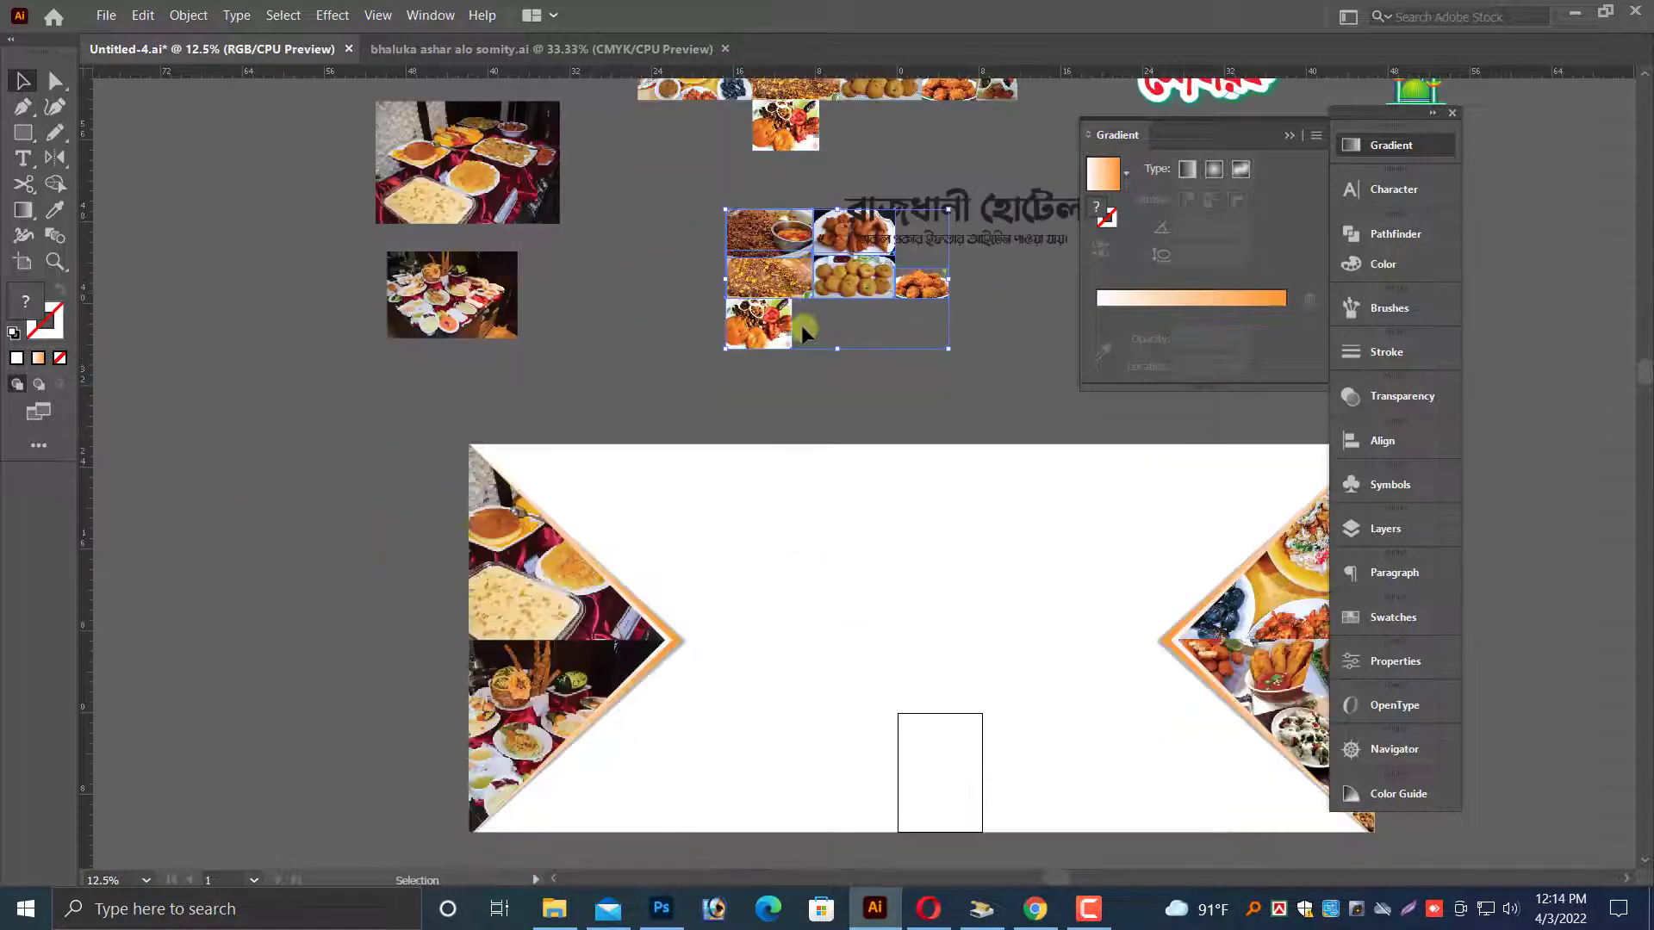
drag(809, 337, 601, 224)
drag(652, 136, 576, 762)
scroll(576, 763, down, 5)
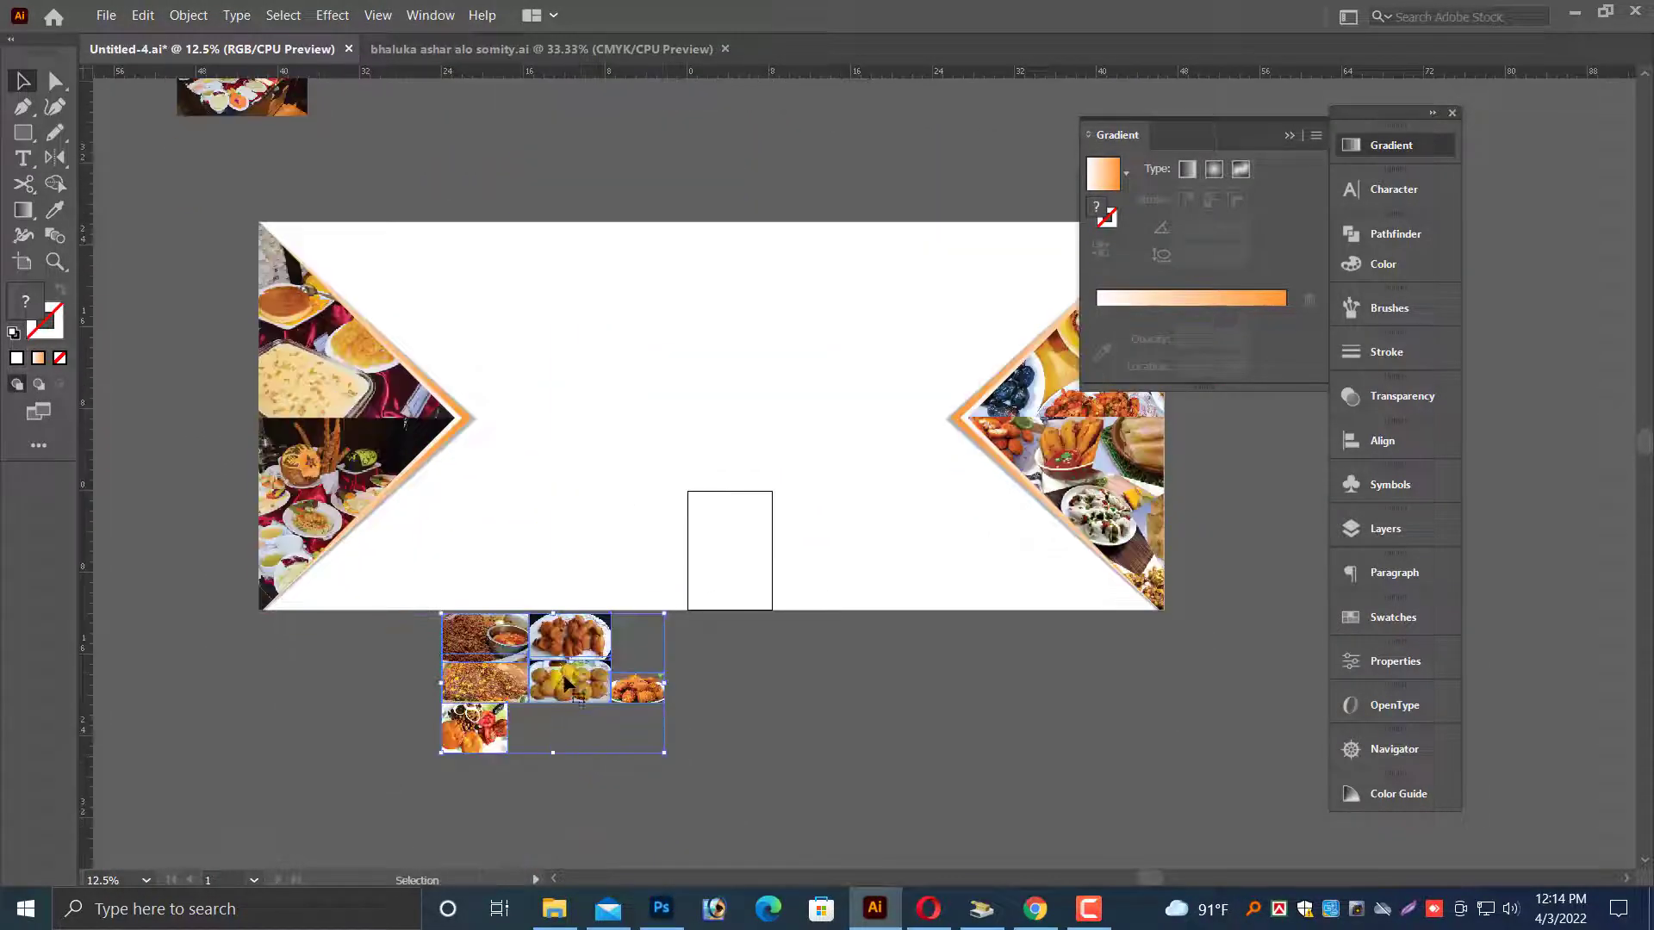
drag(616, 668, 627, 728)
click(696, 732)
- Place the copied chickpea pot photo on the banner's lower part, beside the left triangle, and enlarge it
drag(472, 696, 658, 536)
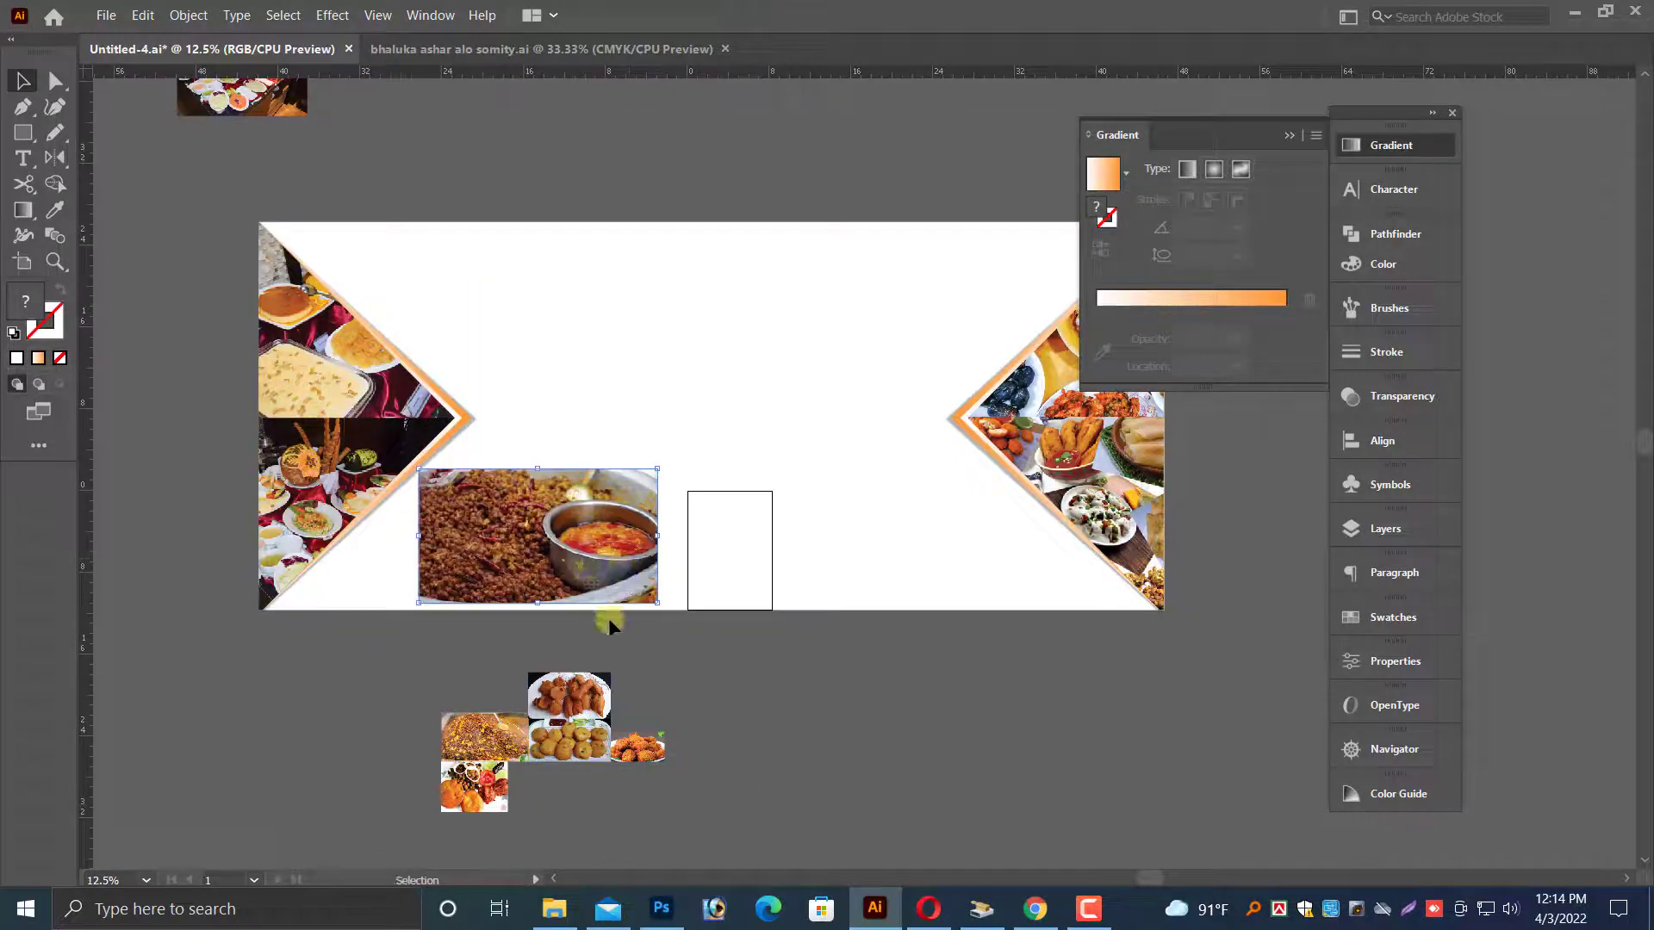
scroll(652, 642, down, 3)
drag(704, 655, 517, 594)
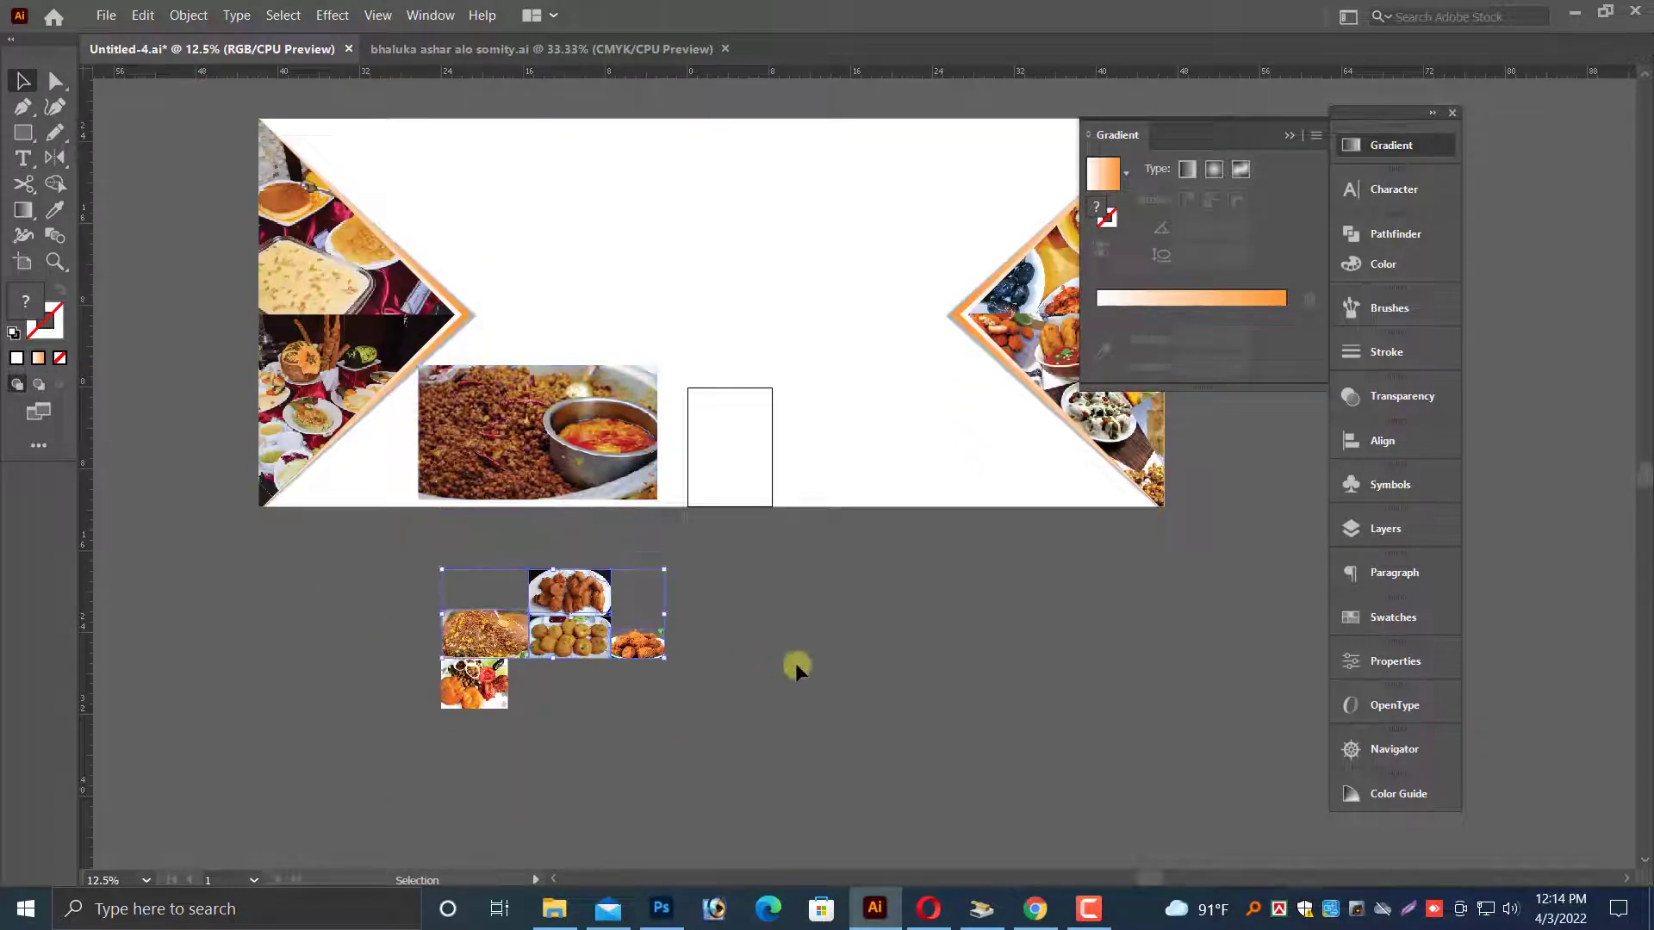
drag(780, 674, 746, 855)
click(695, 652)
- Move the hotel name and its iftar tagline onto the banner's upper centre and enlarge them between the two triangles
key(ctrl+minus)
key(ctrl+minus)
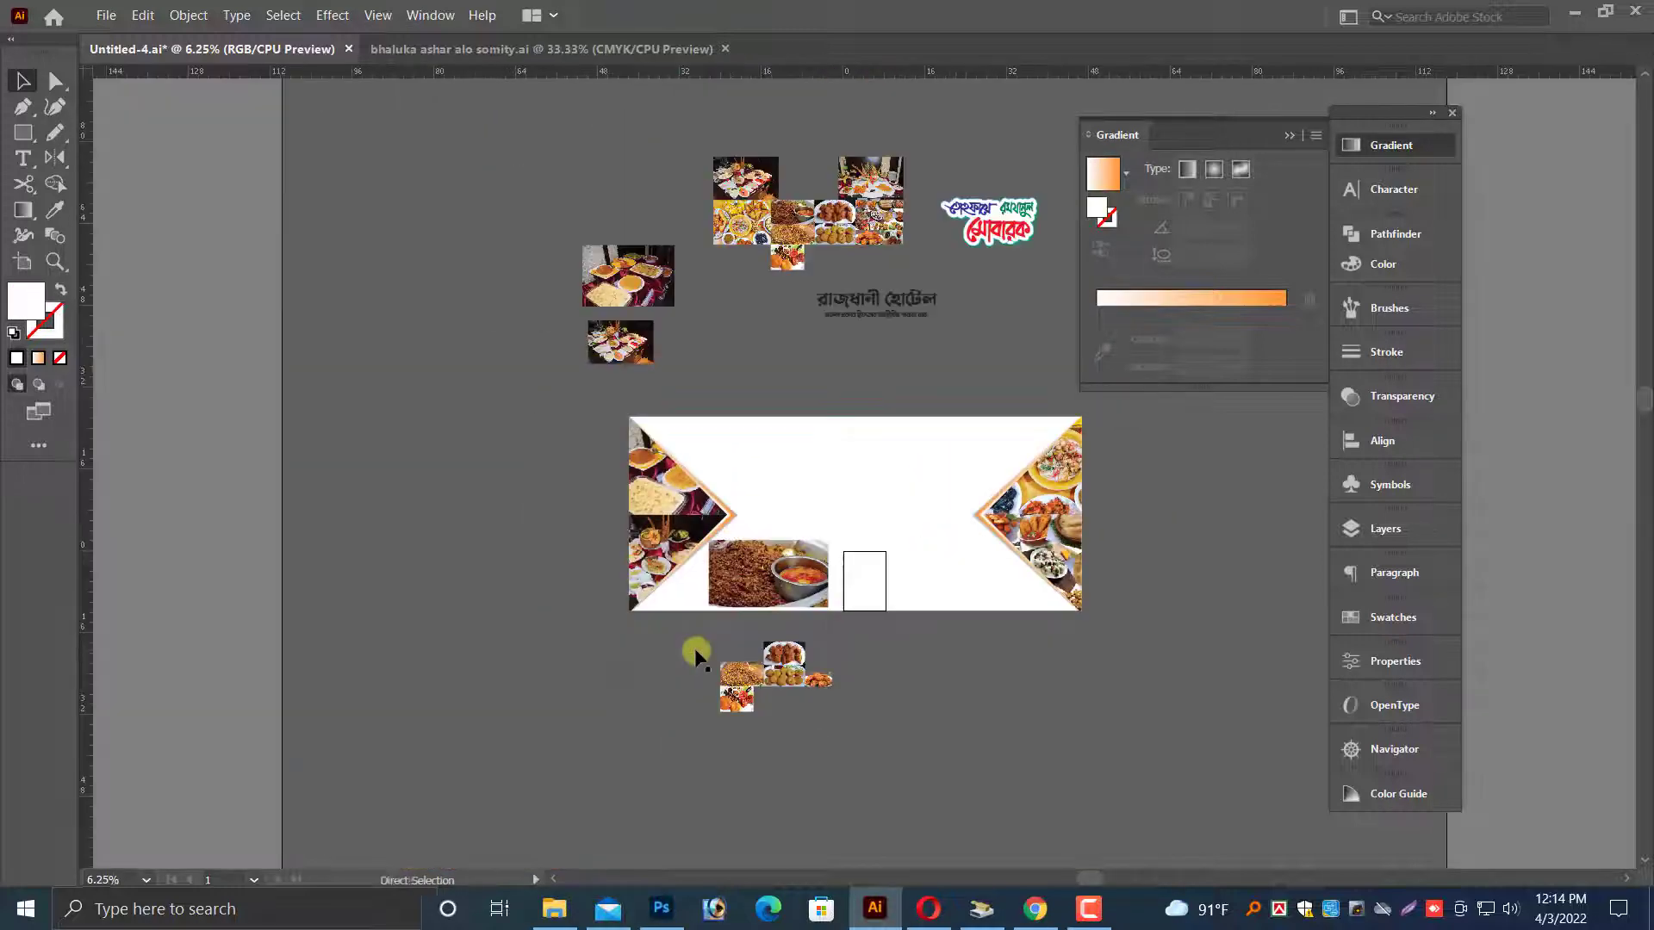
click(932, 288)
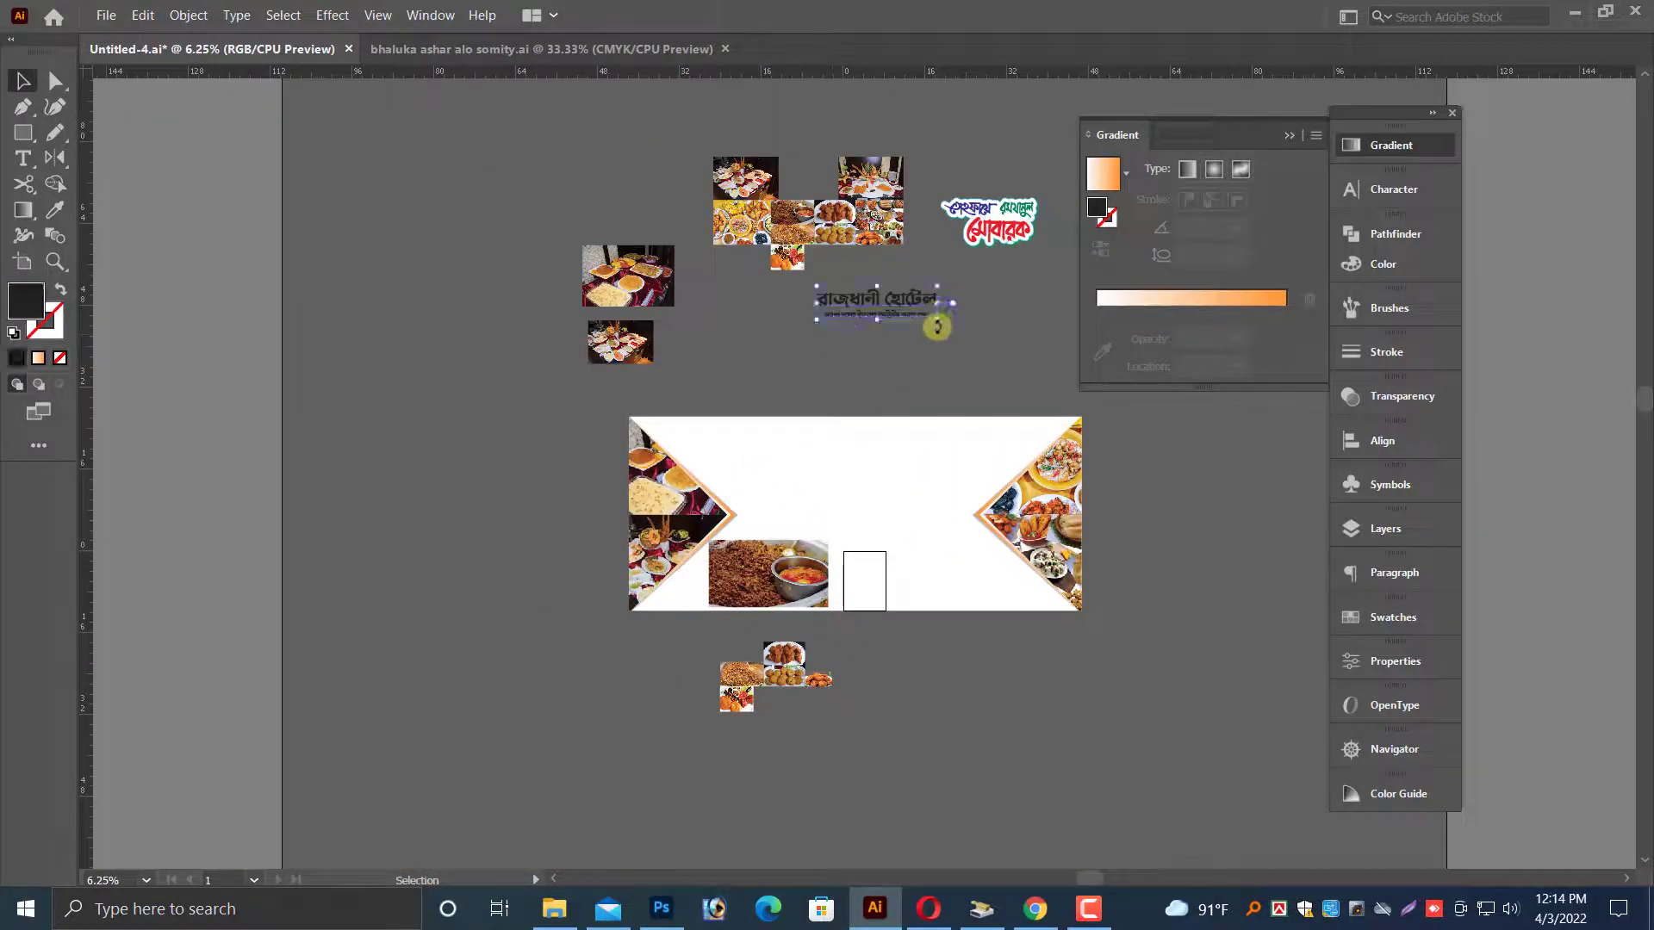
drag(939, 324, 865, 462)
key(ctrl+plus)
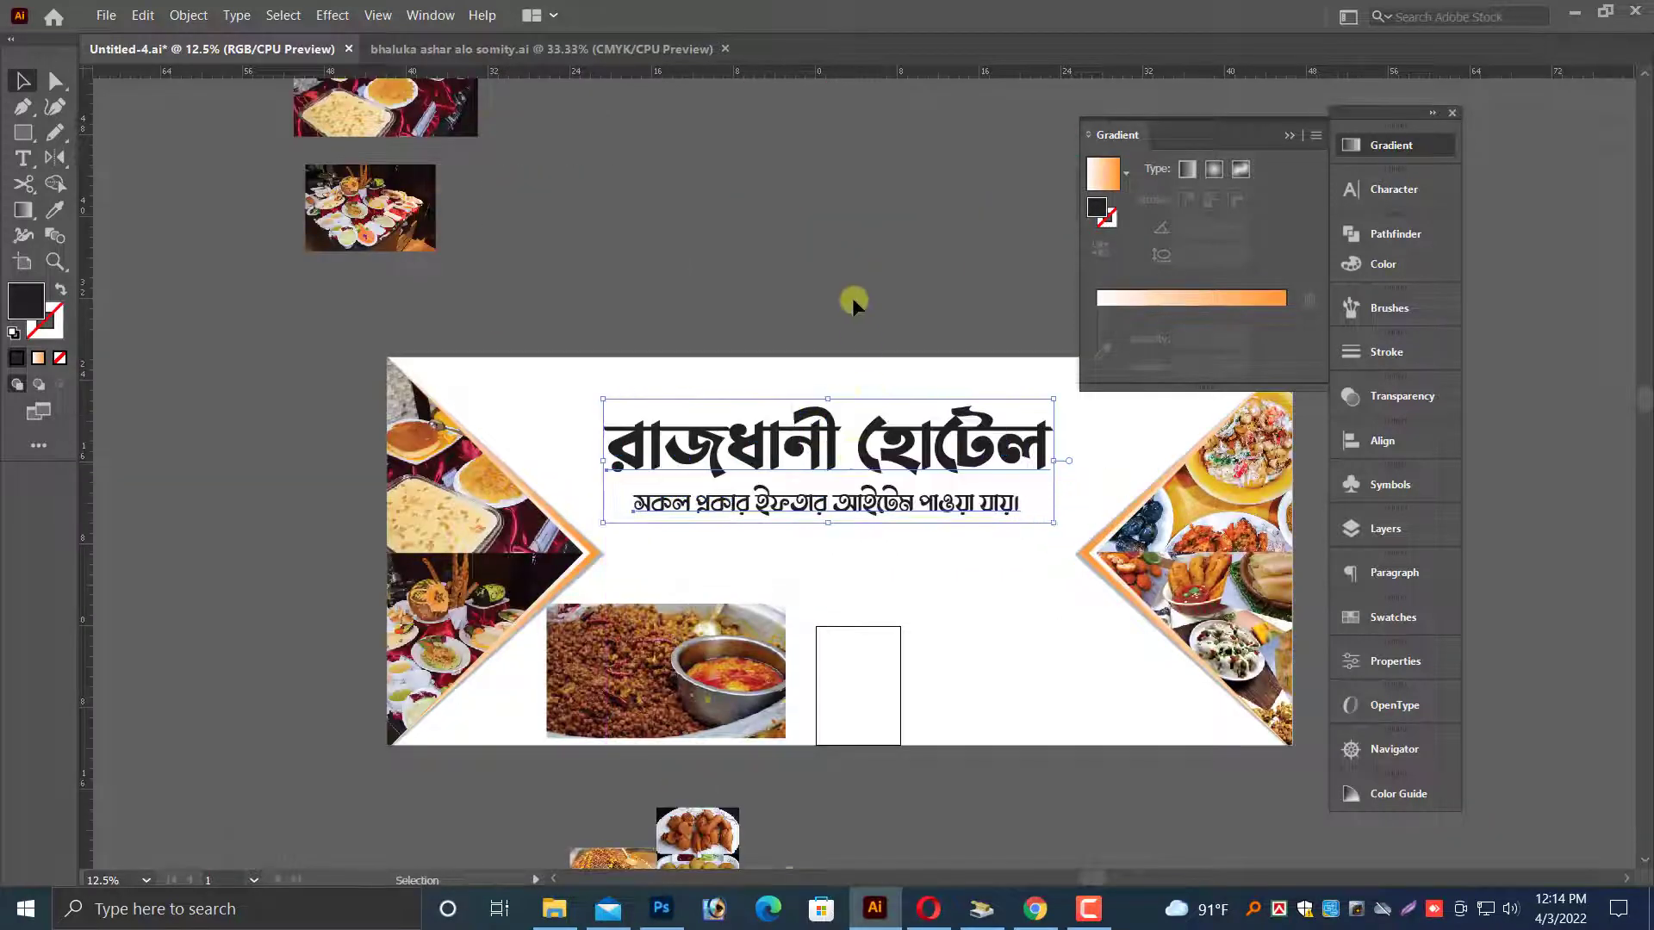
click(851, 297)
drag(930, 411, 814, 410)
- Recolour the hotel name "রাজধানী হোটেল" navy blue, leaving the tagline's colour as it is
click(809, 426)
scroll(776, 491, up, 2)
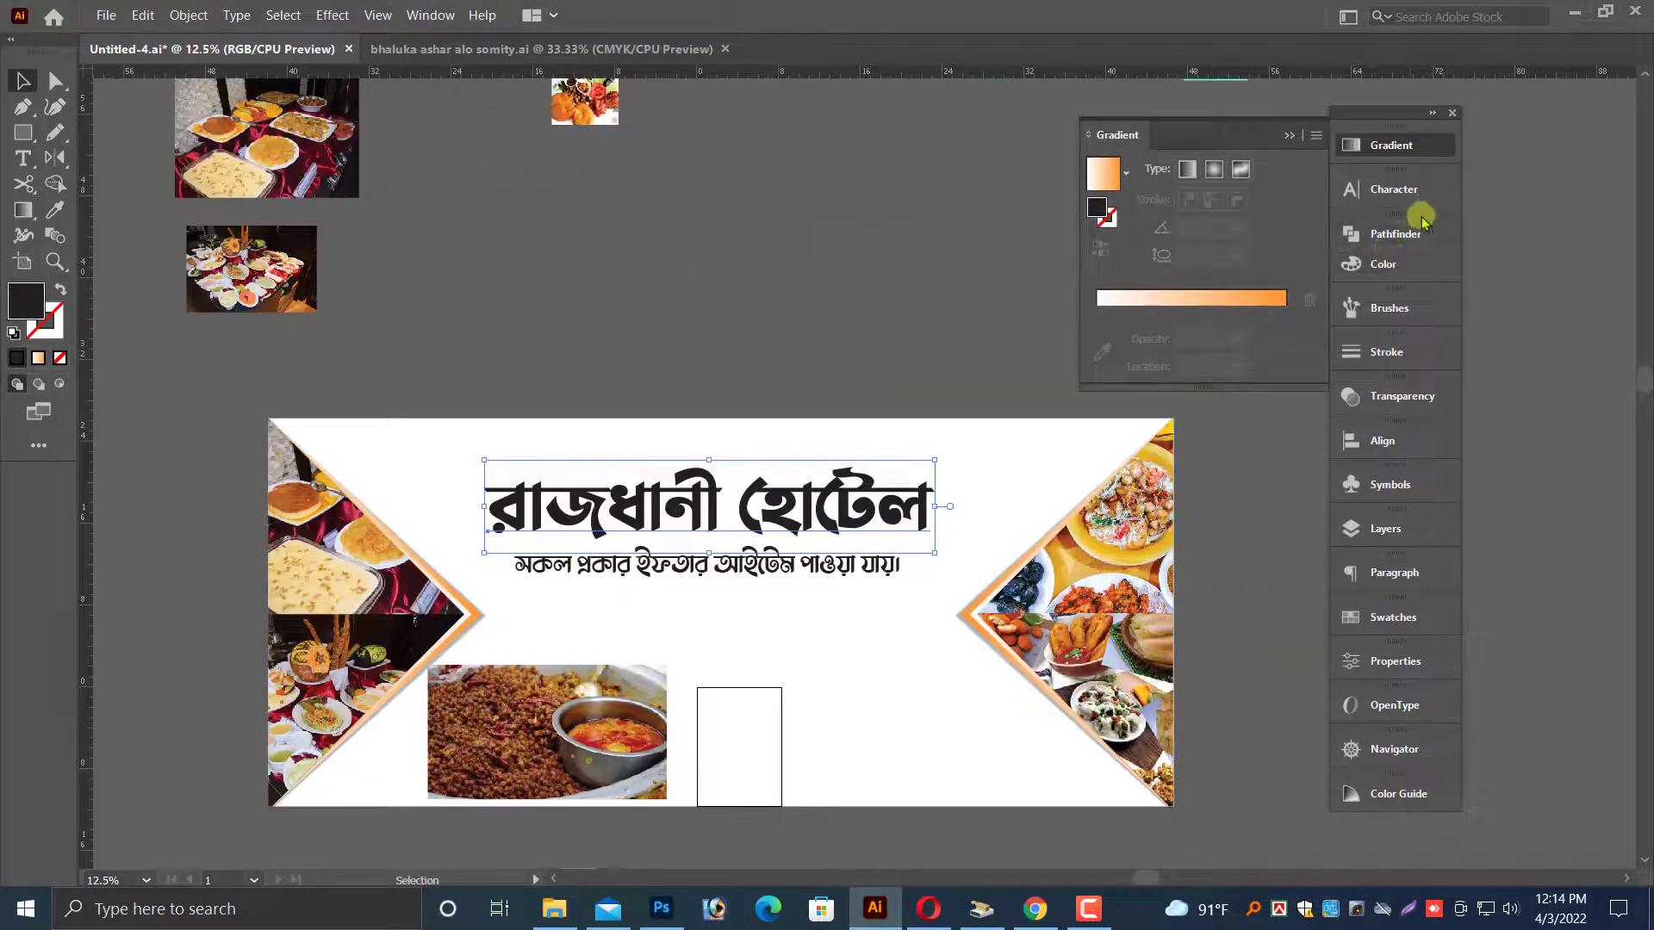
click(1397, 267)
drag(1158, 336, 1210, 336)
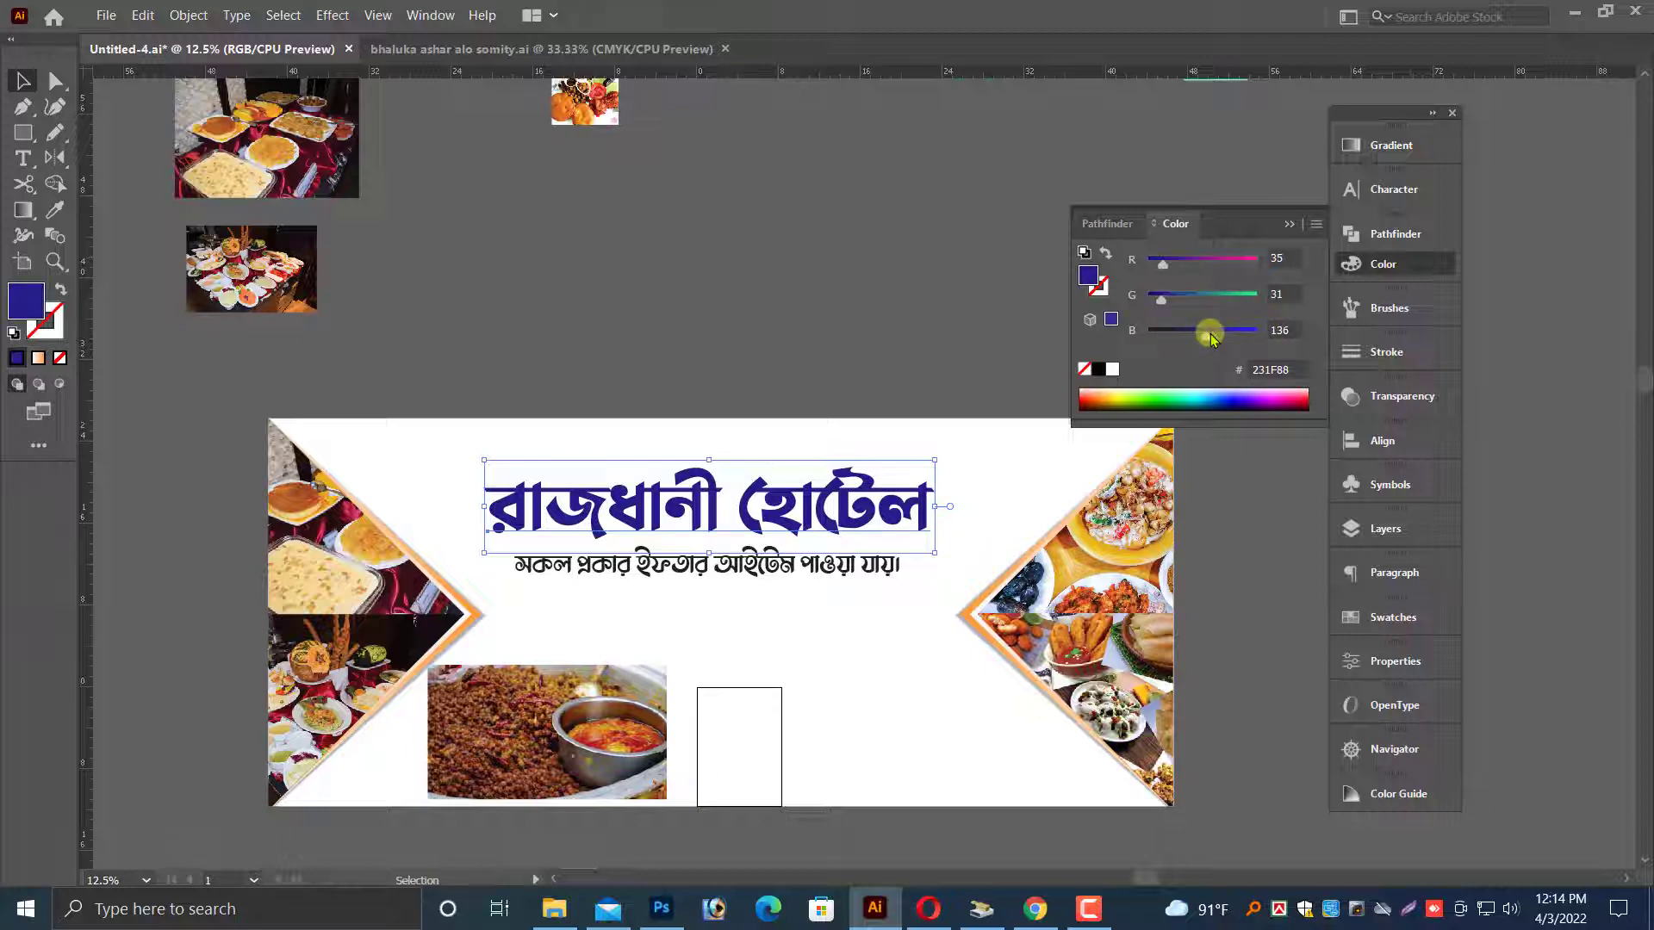
- Centre the tagline under the hotel name, enlarge both lines together and shift them slightly to recentre them
scroll(719, 620, up, 3)
click(944, 543)
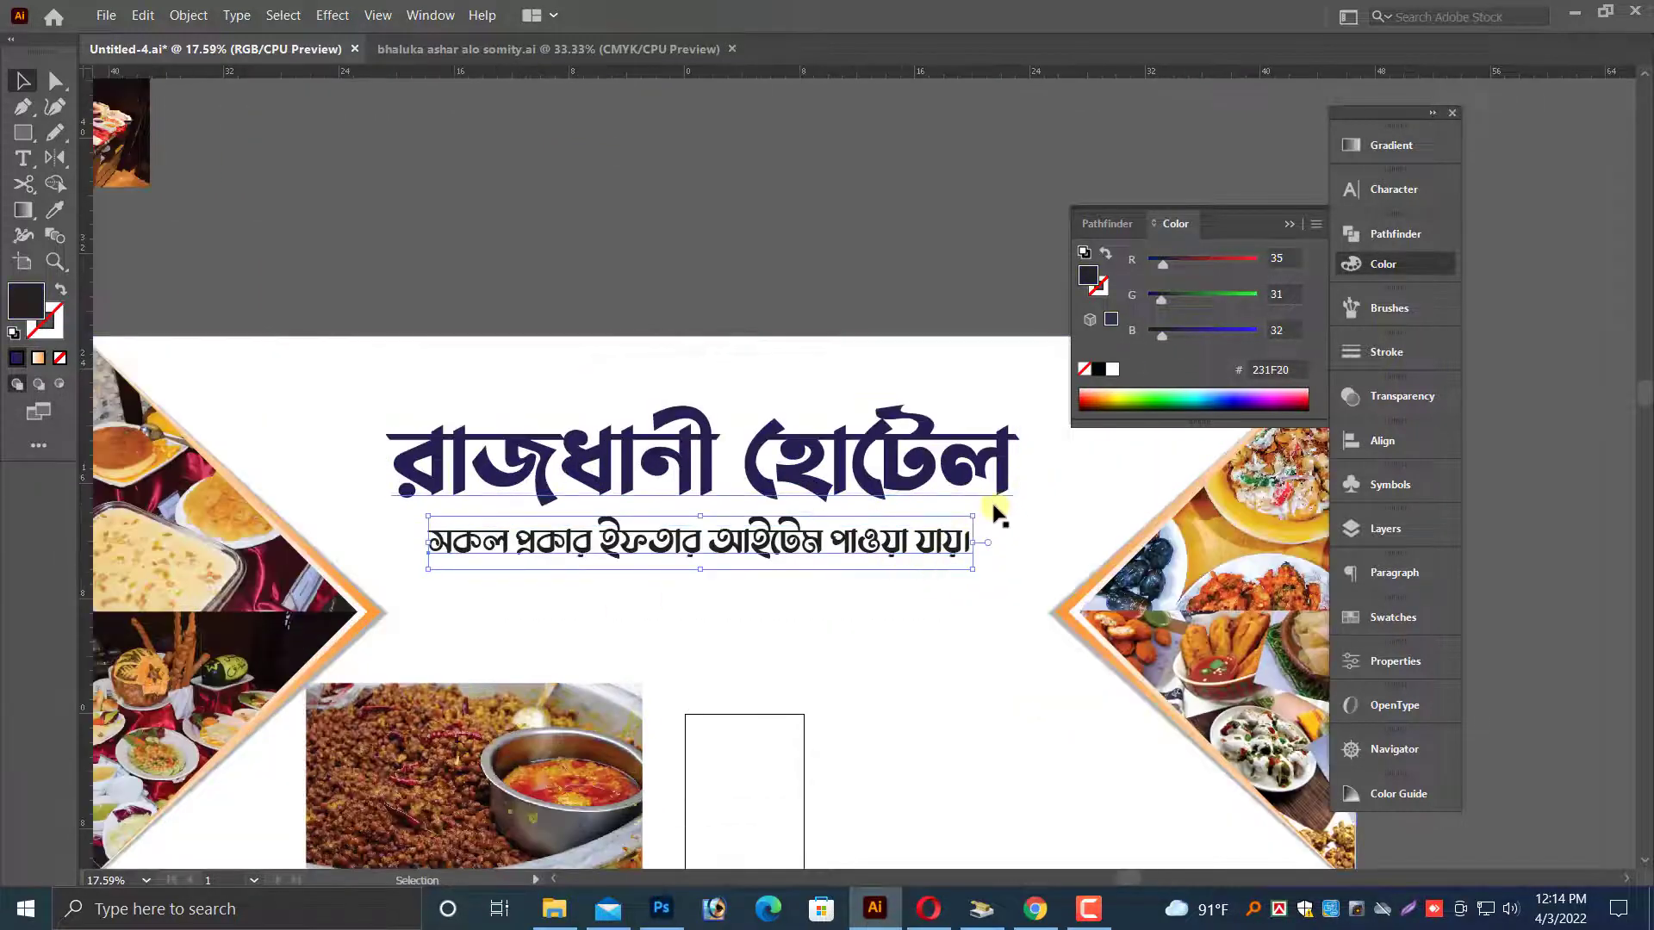
drag(937, 551, 943, 551)
shift+click(909, 465)
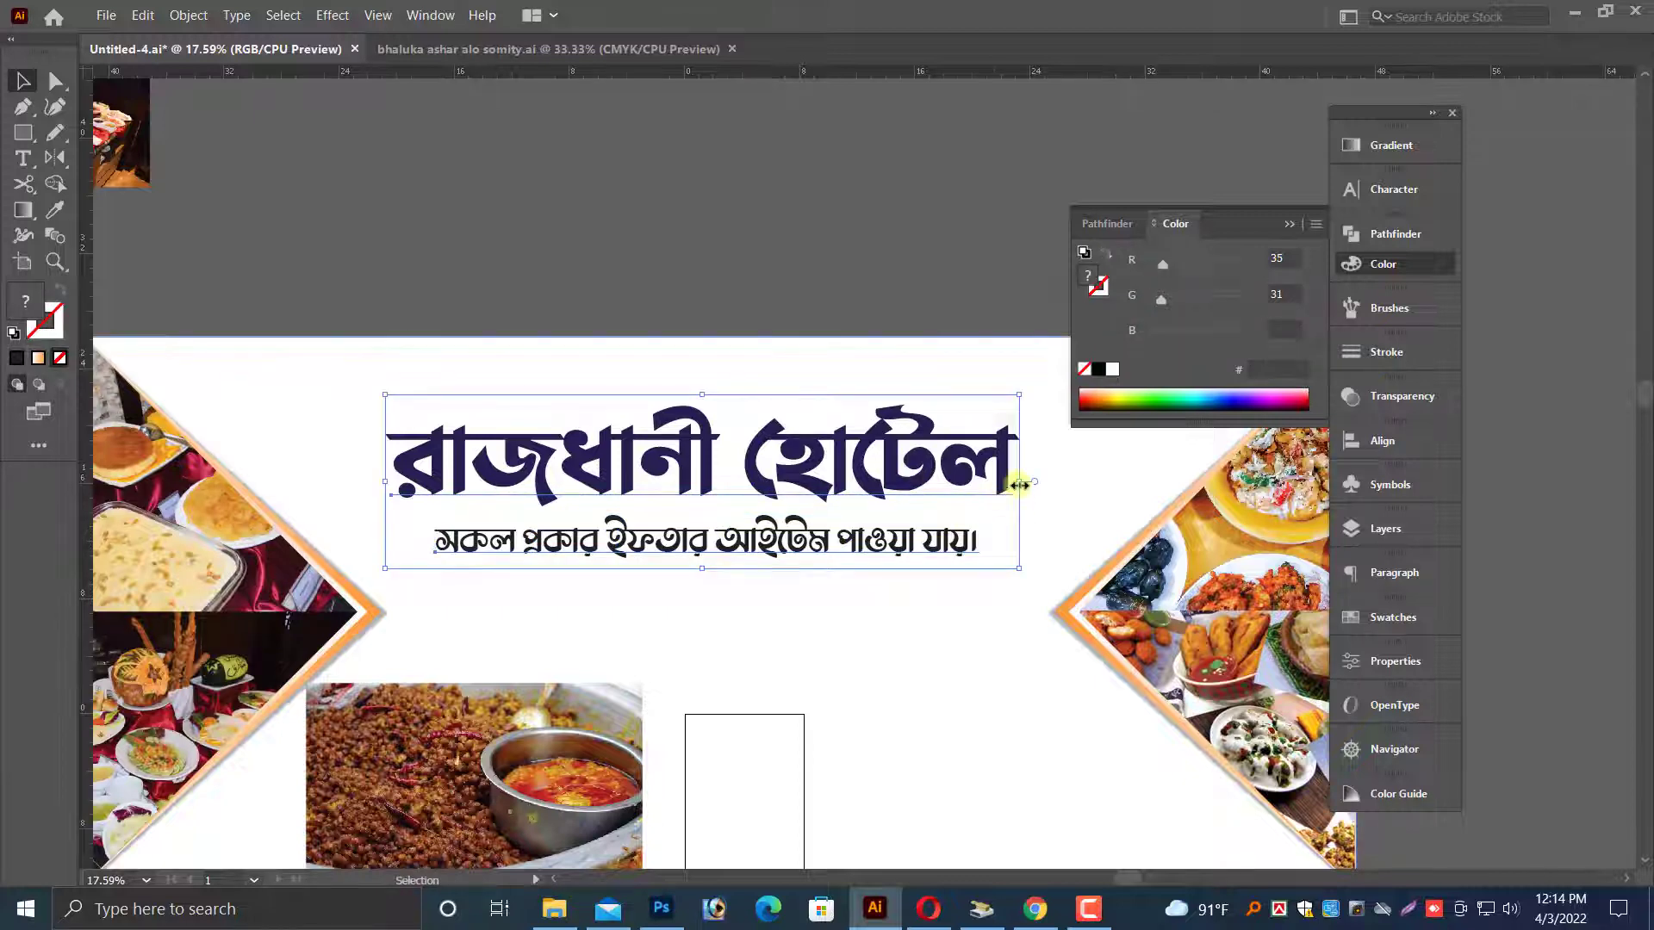
drag(1019, 486, 1111, 486)
drag(916, 483, 897, 481)
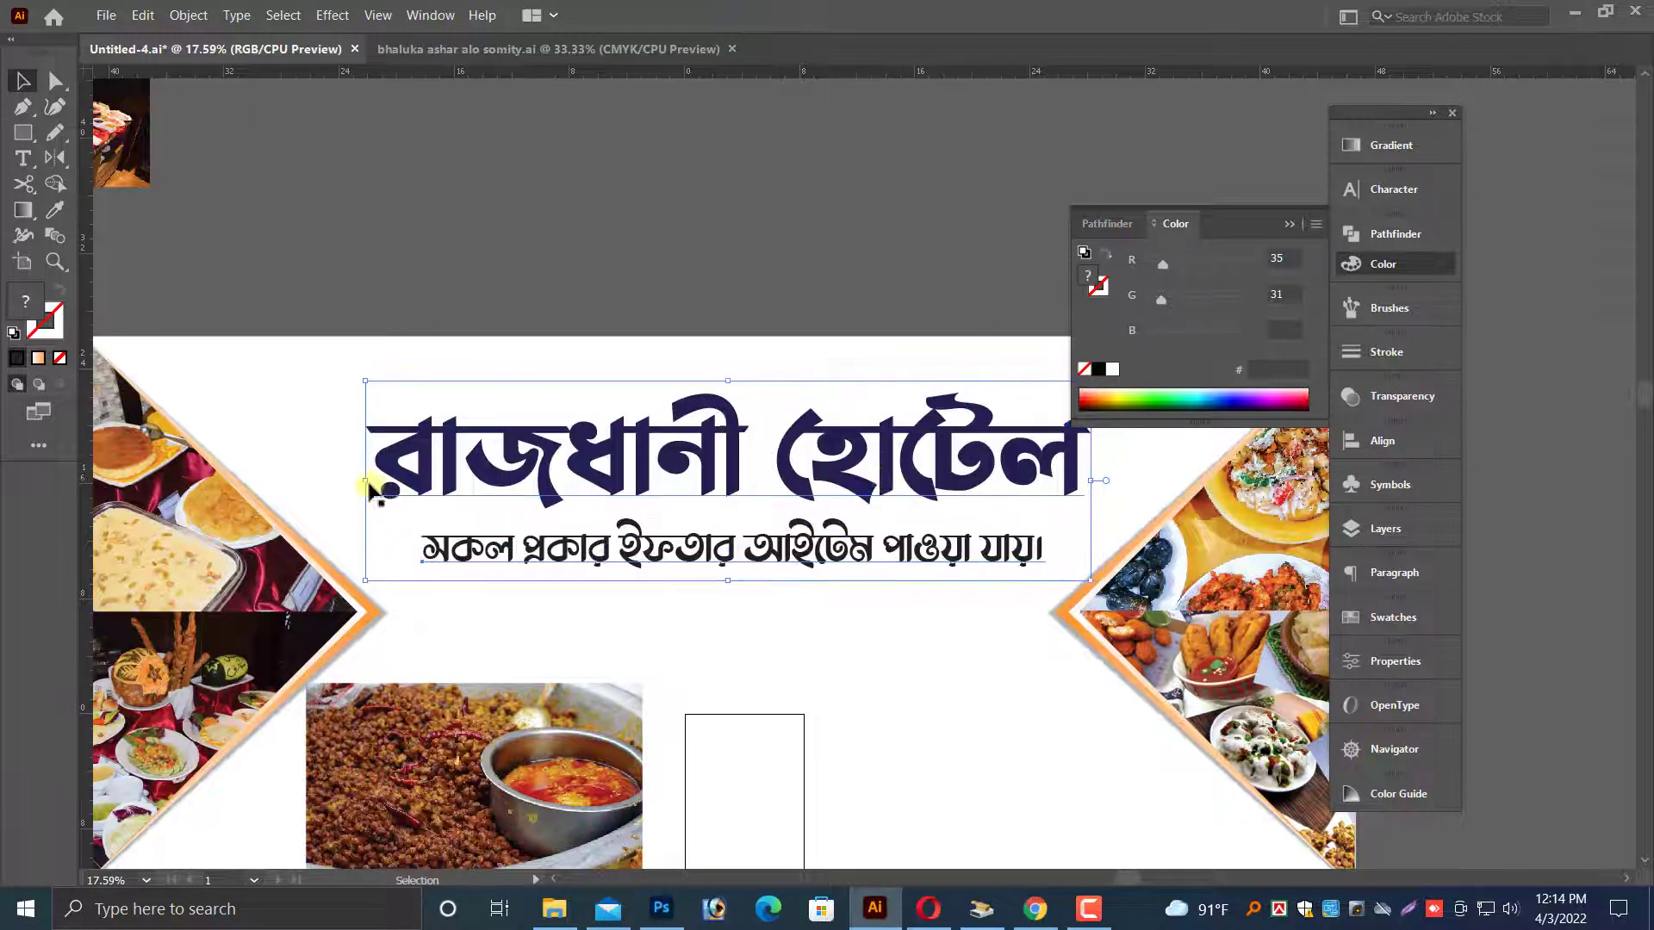
- Nudge the hotel name and tagline slightly up and toward the left triangle
drag(371, 491, 333, 476)
key(ctrl+minus)
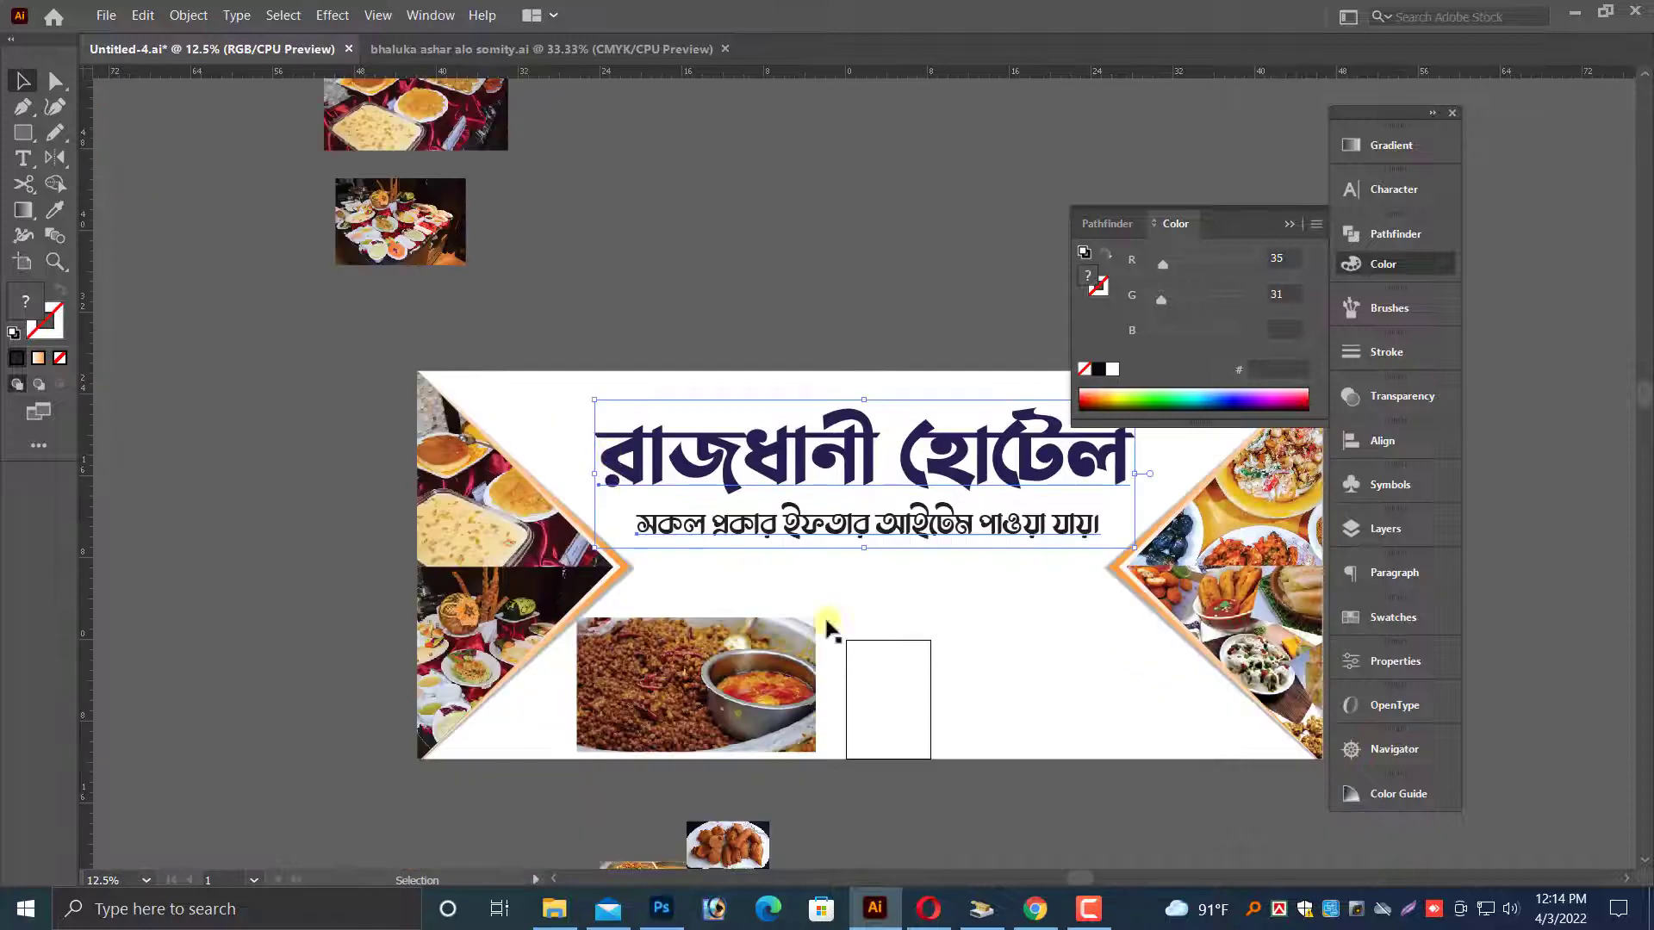
- Fill the banner background with the white-to-orange linear gradient and set its angle to 90°
drag(919, 784, 709, 701)
key(alt+space)
drag(780, 563, 789, 689)
key(ctrl+z)
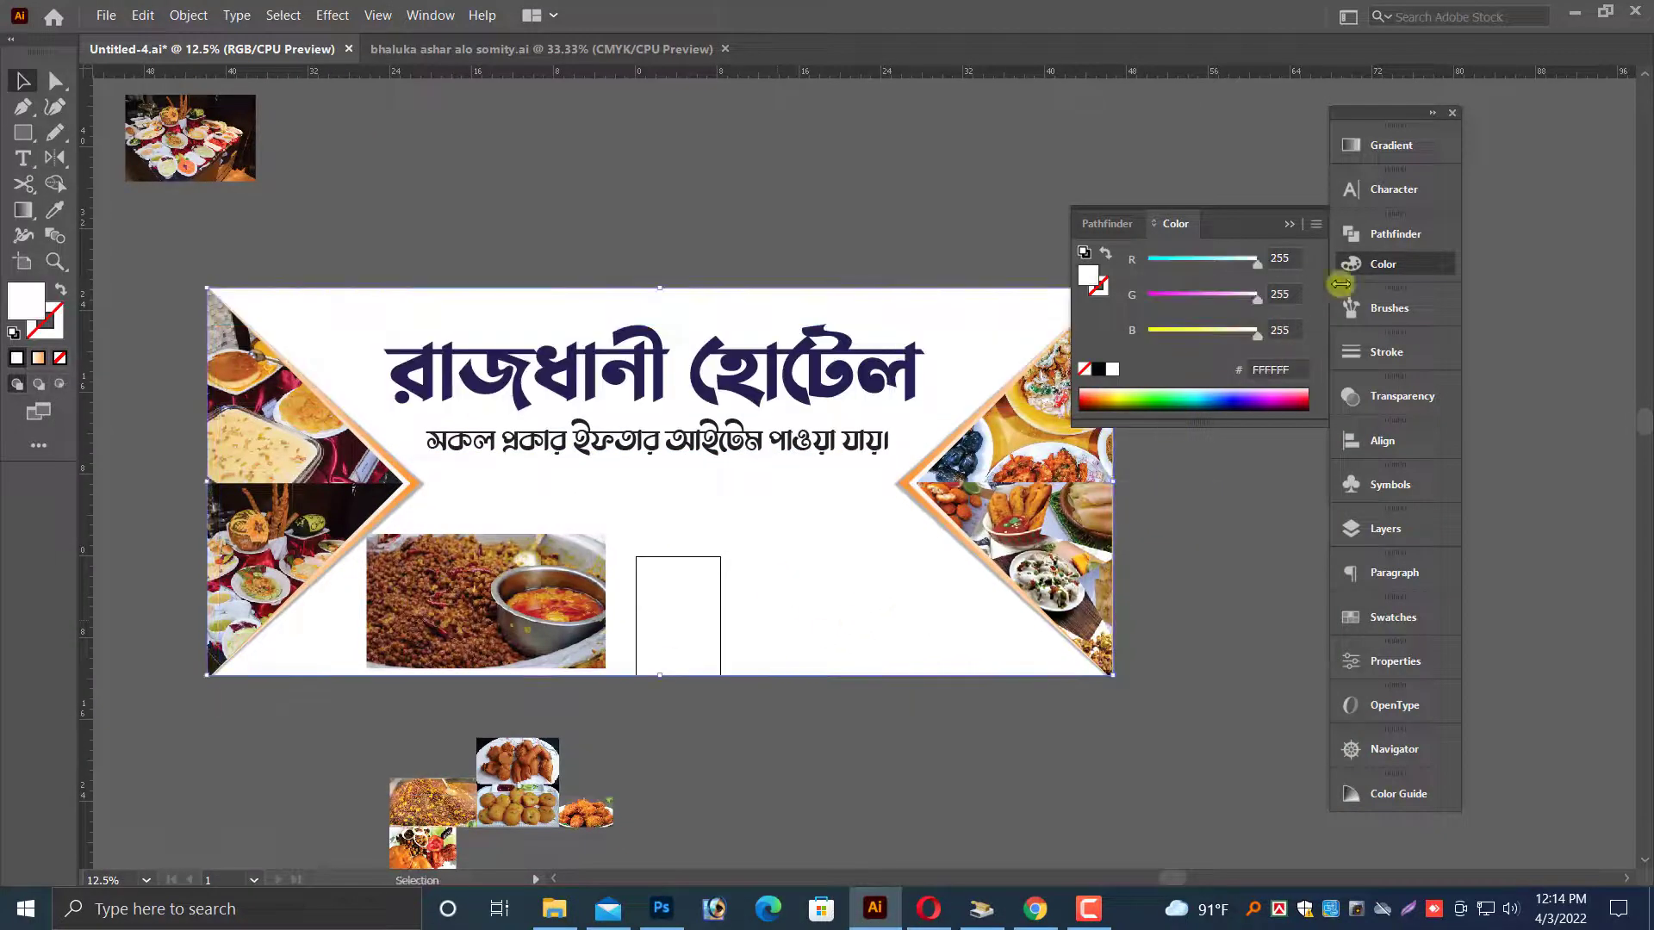
click(1390, 147)
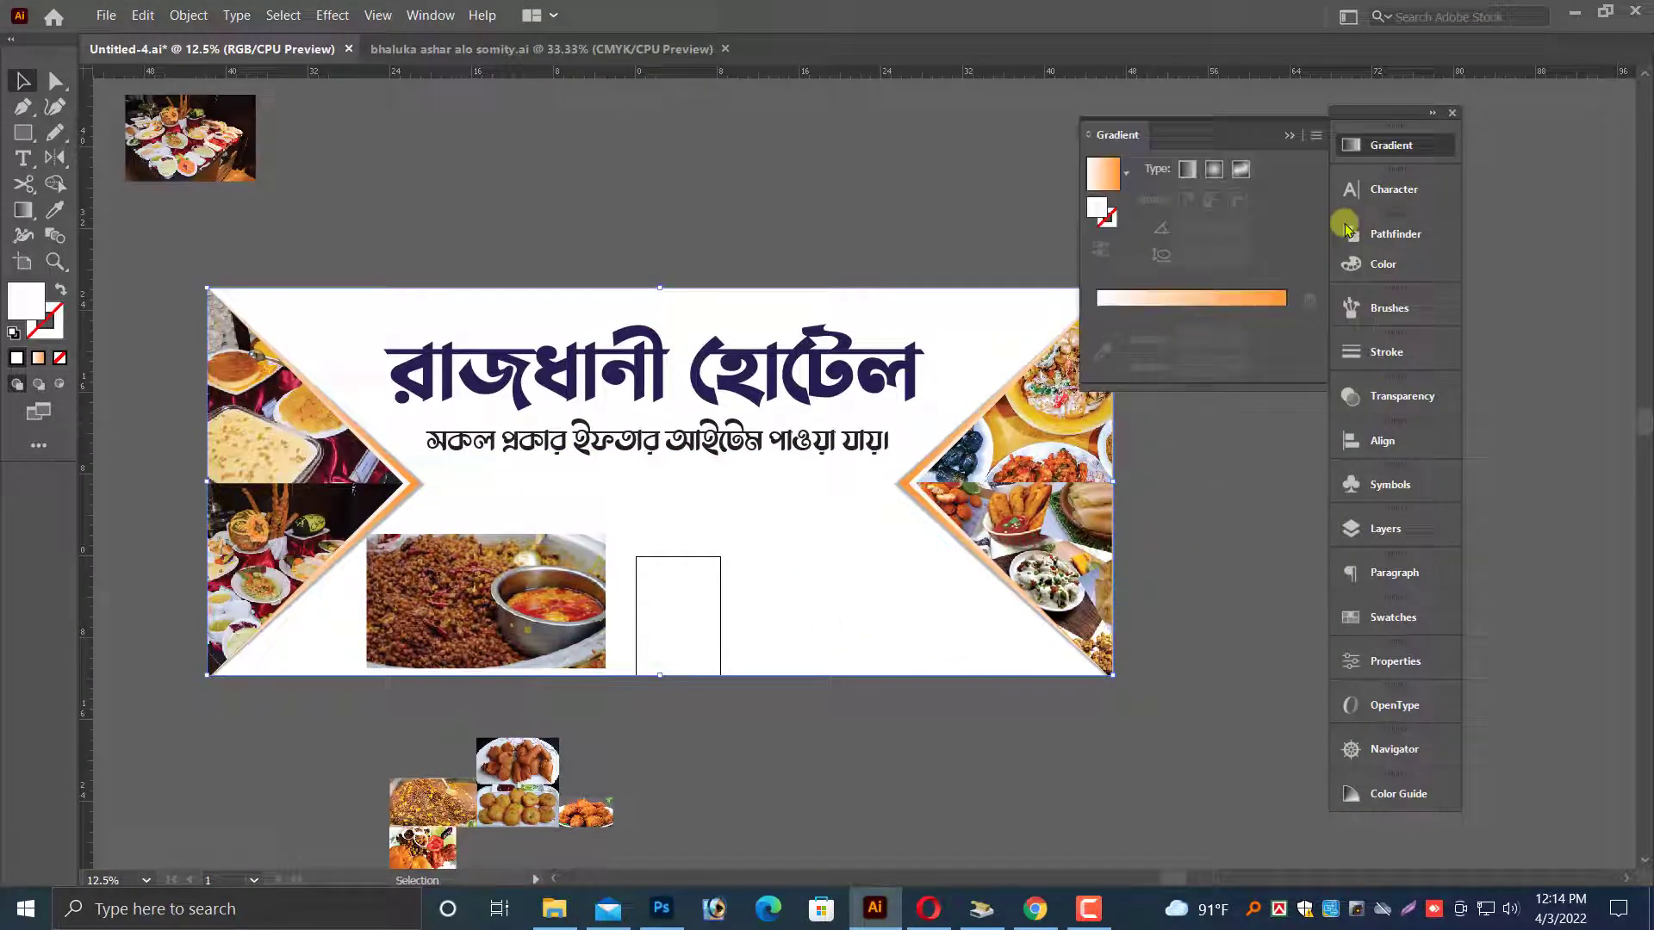
click(1167, 299)
click(1203, 258)
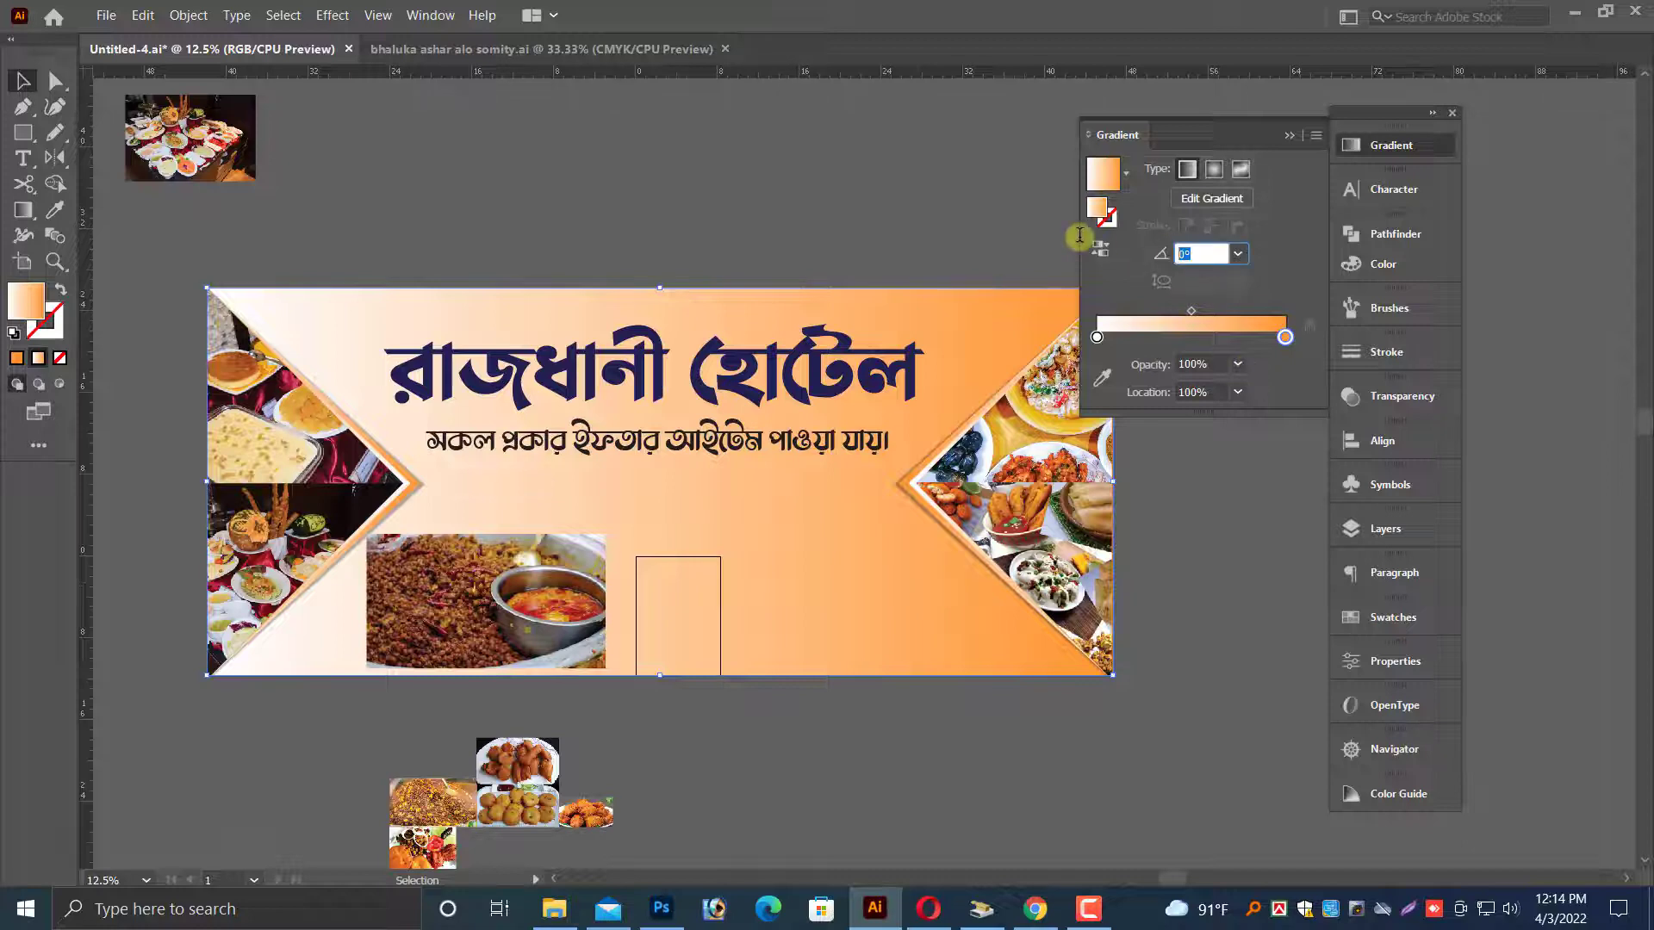
text(90)
key(Return)
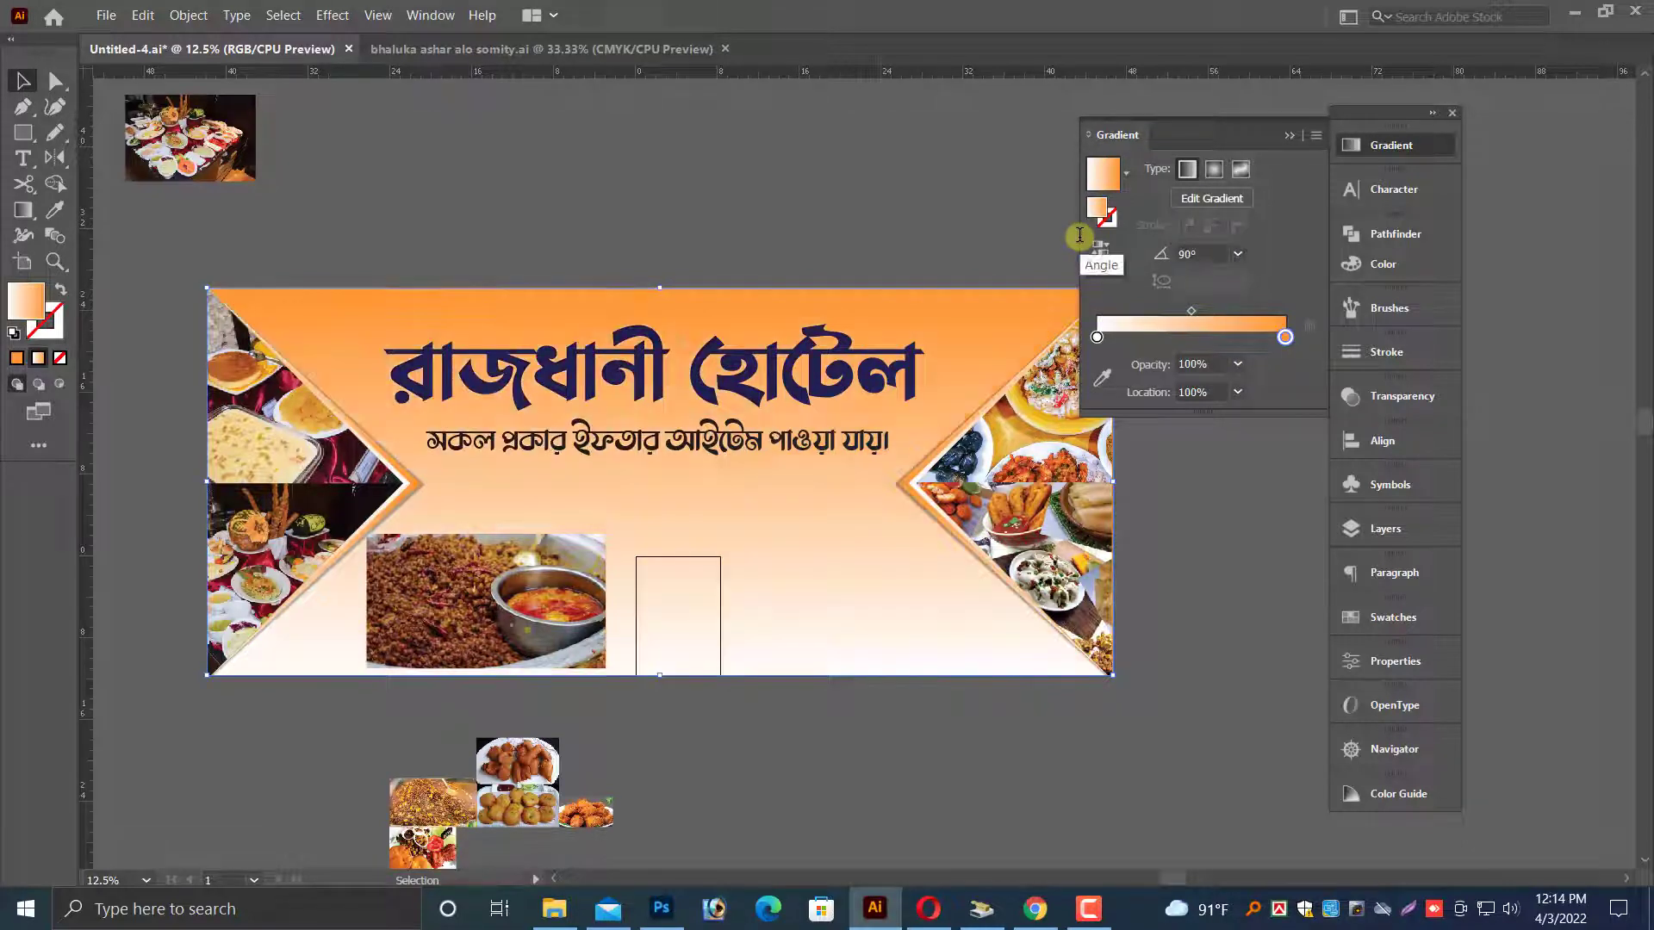
- Recolour the background gradient's orange stop pale yellow, with R 255, G 255 and B 170
click(1394, 267)
drag(1236, 268, 1366, 258)
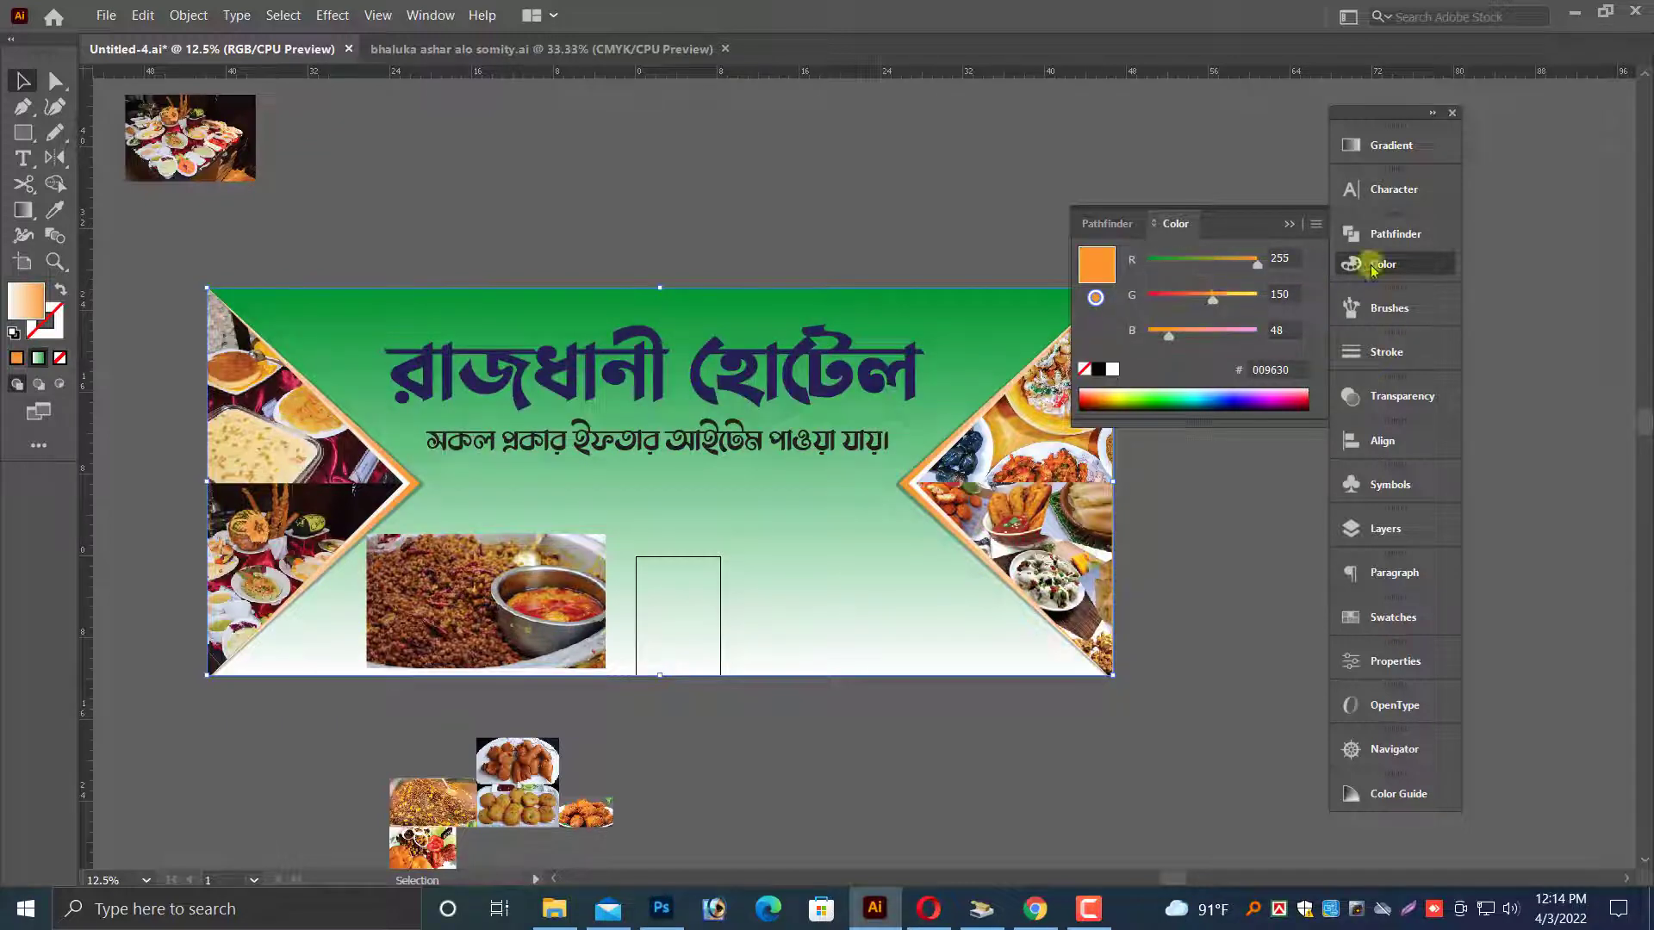
drag(1210, 299, 1313, 342)
drag(1253, 266, 1105, 269)
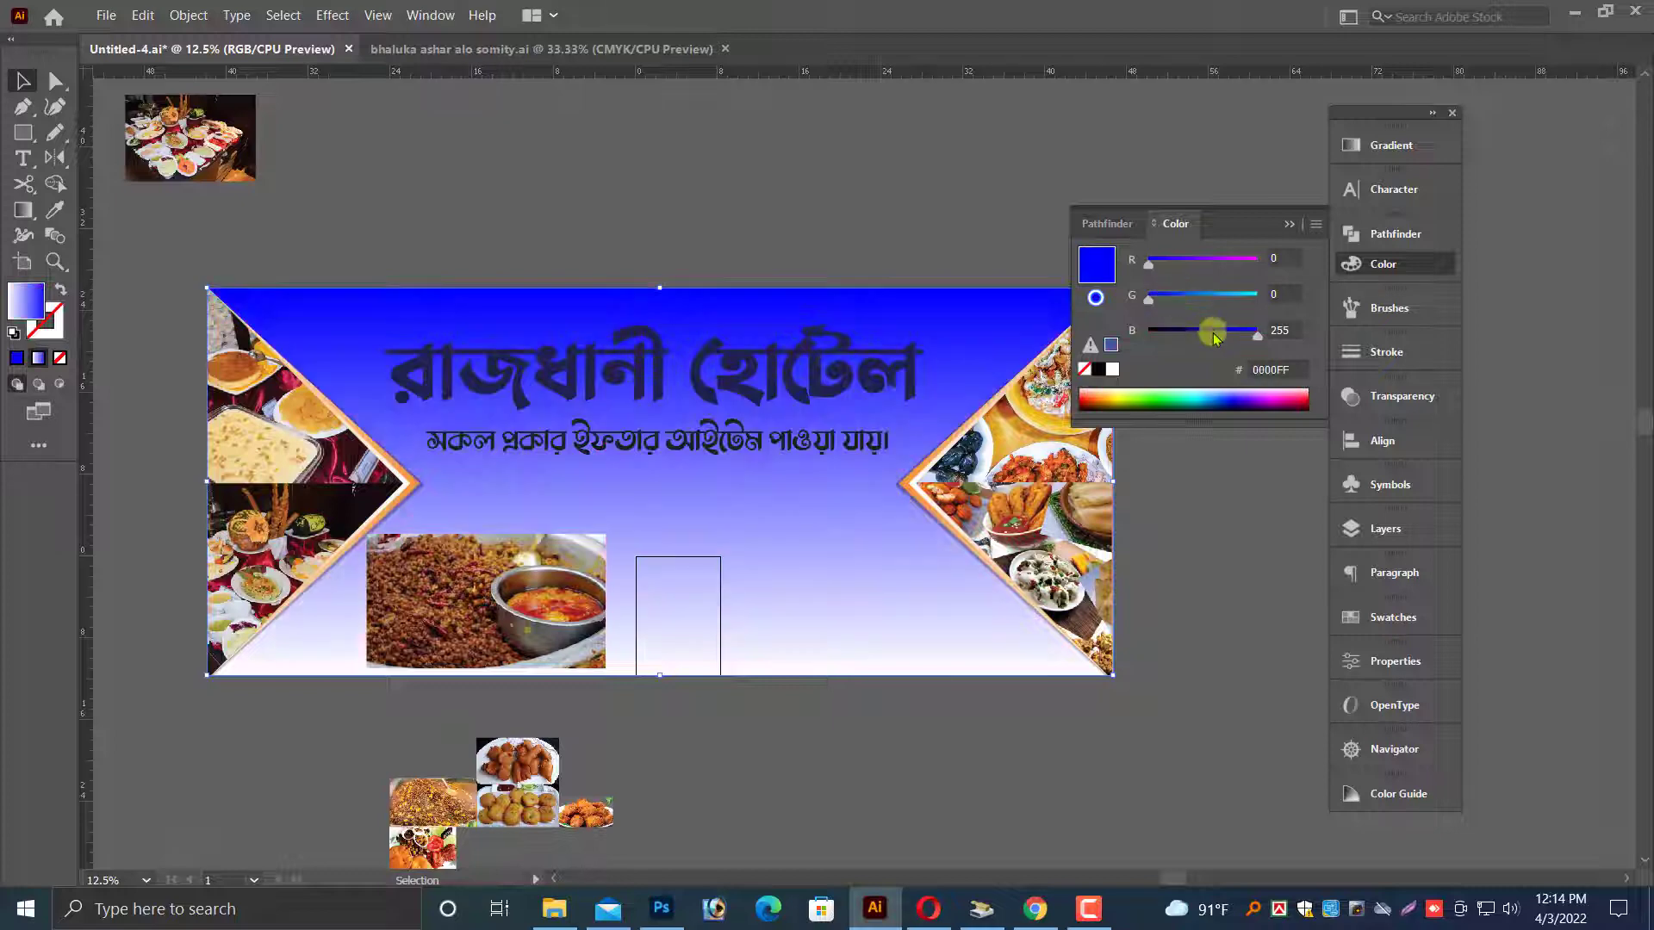
drag(1212, 333, 1262, 264)
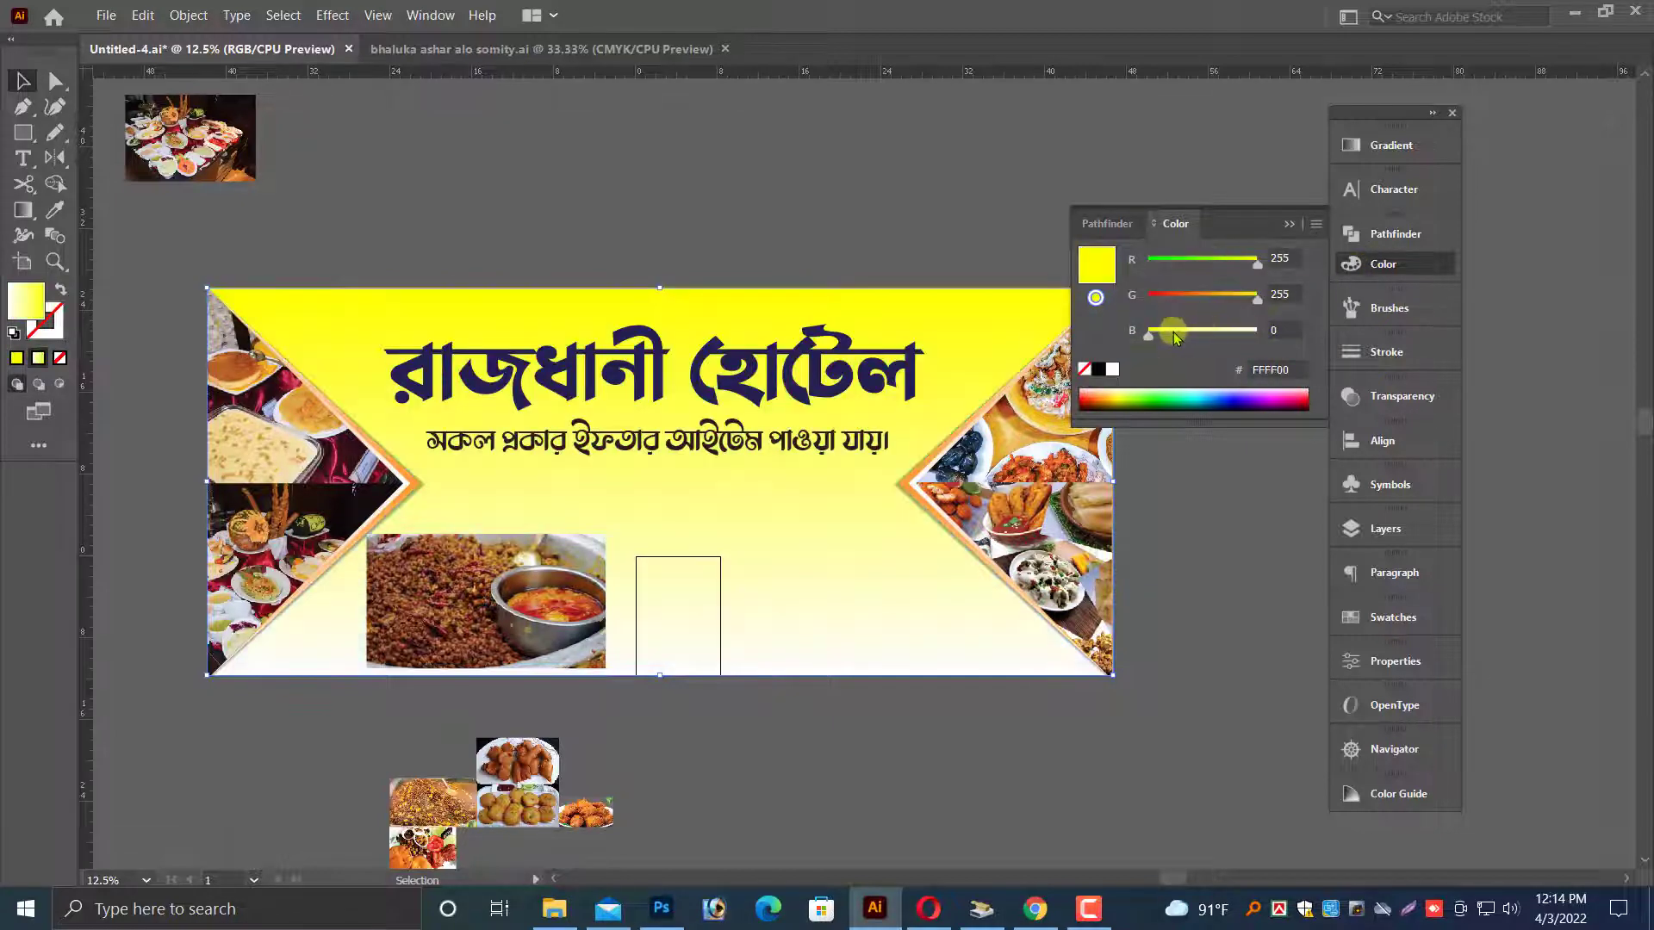
drag(1176, 337, 1198, 337)
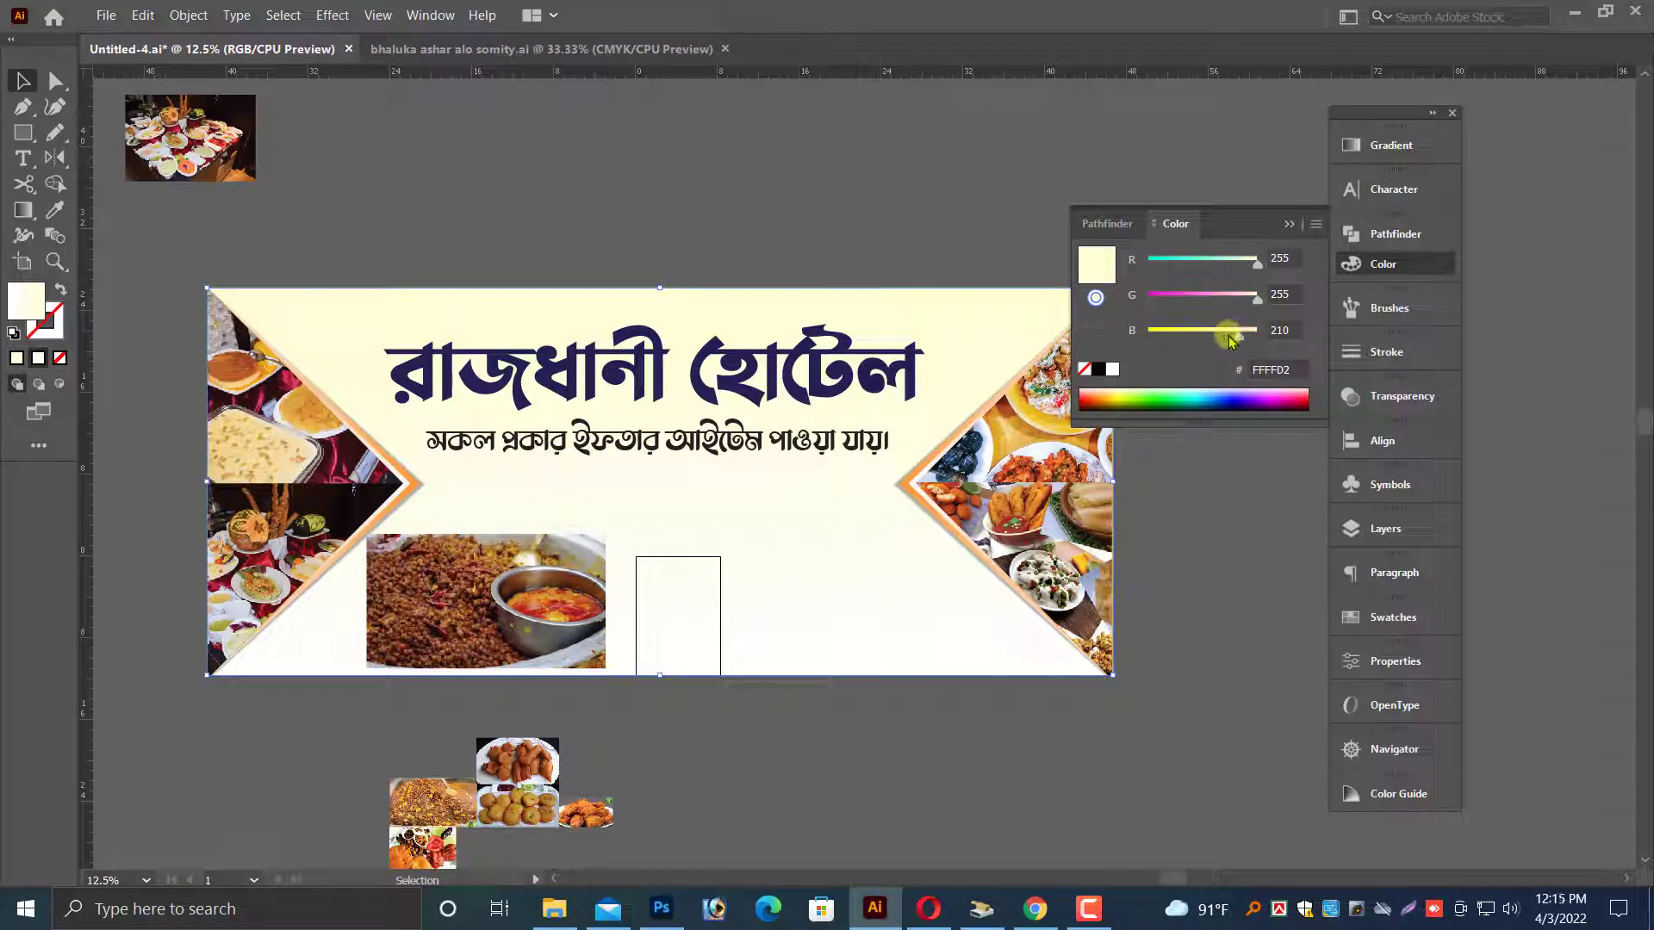
drag(1214, 336, 1204, 336)
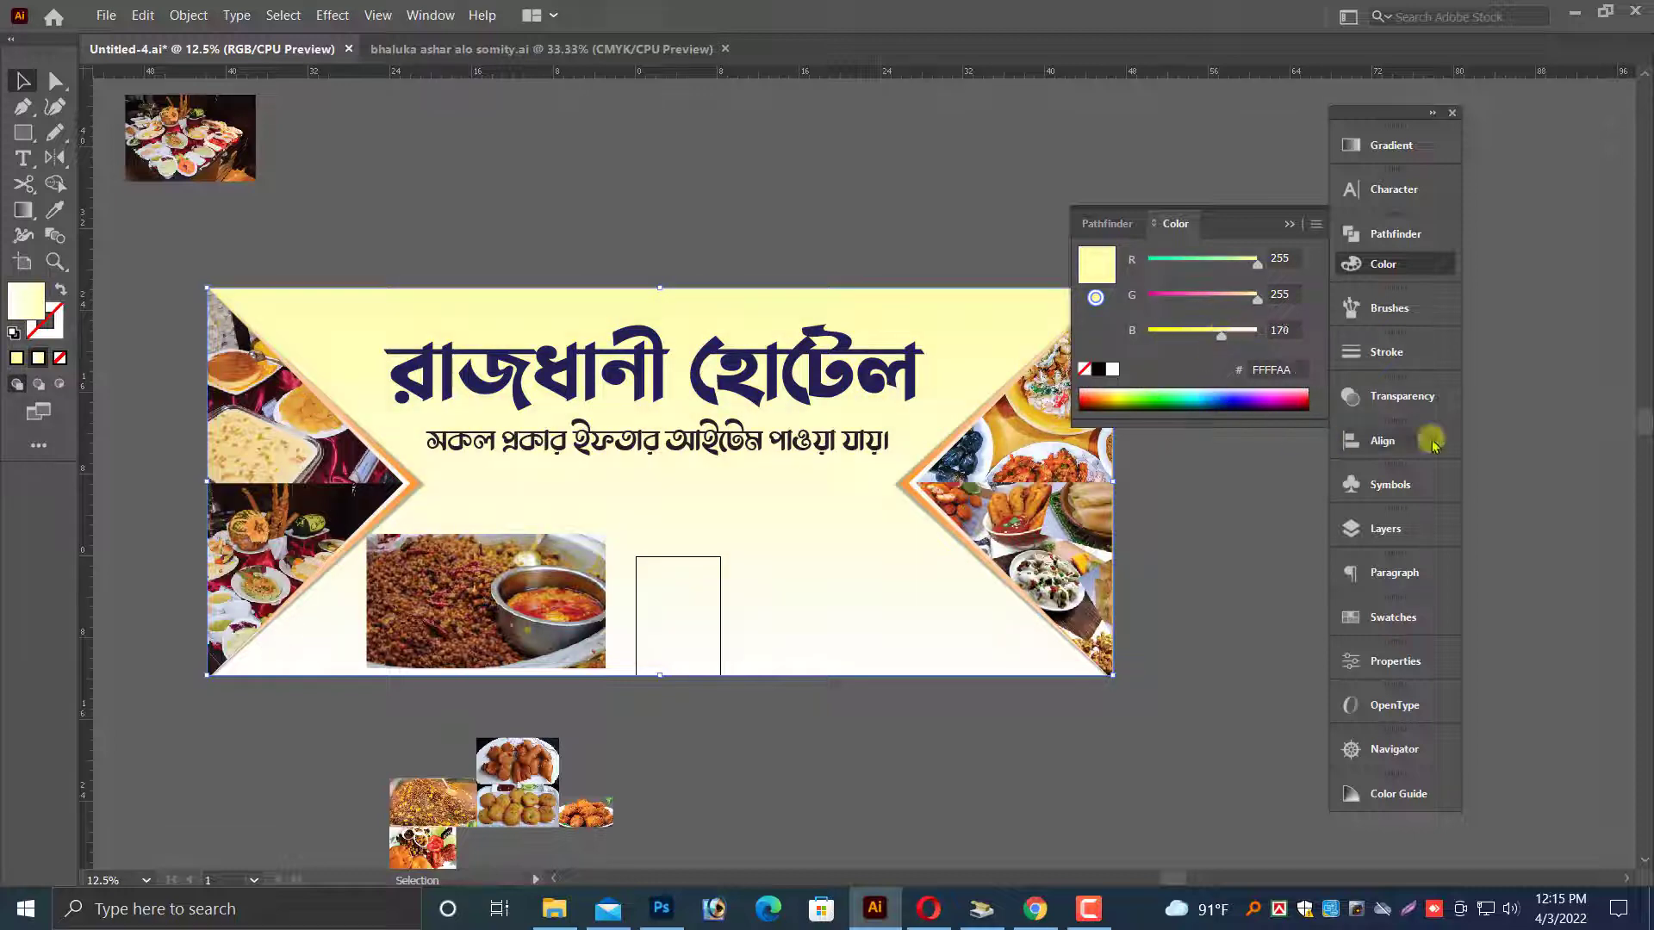
- Rearrange the background gradient's stops so pale yellow sits at both ends with a white stop in between
click(1391, 148)
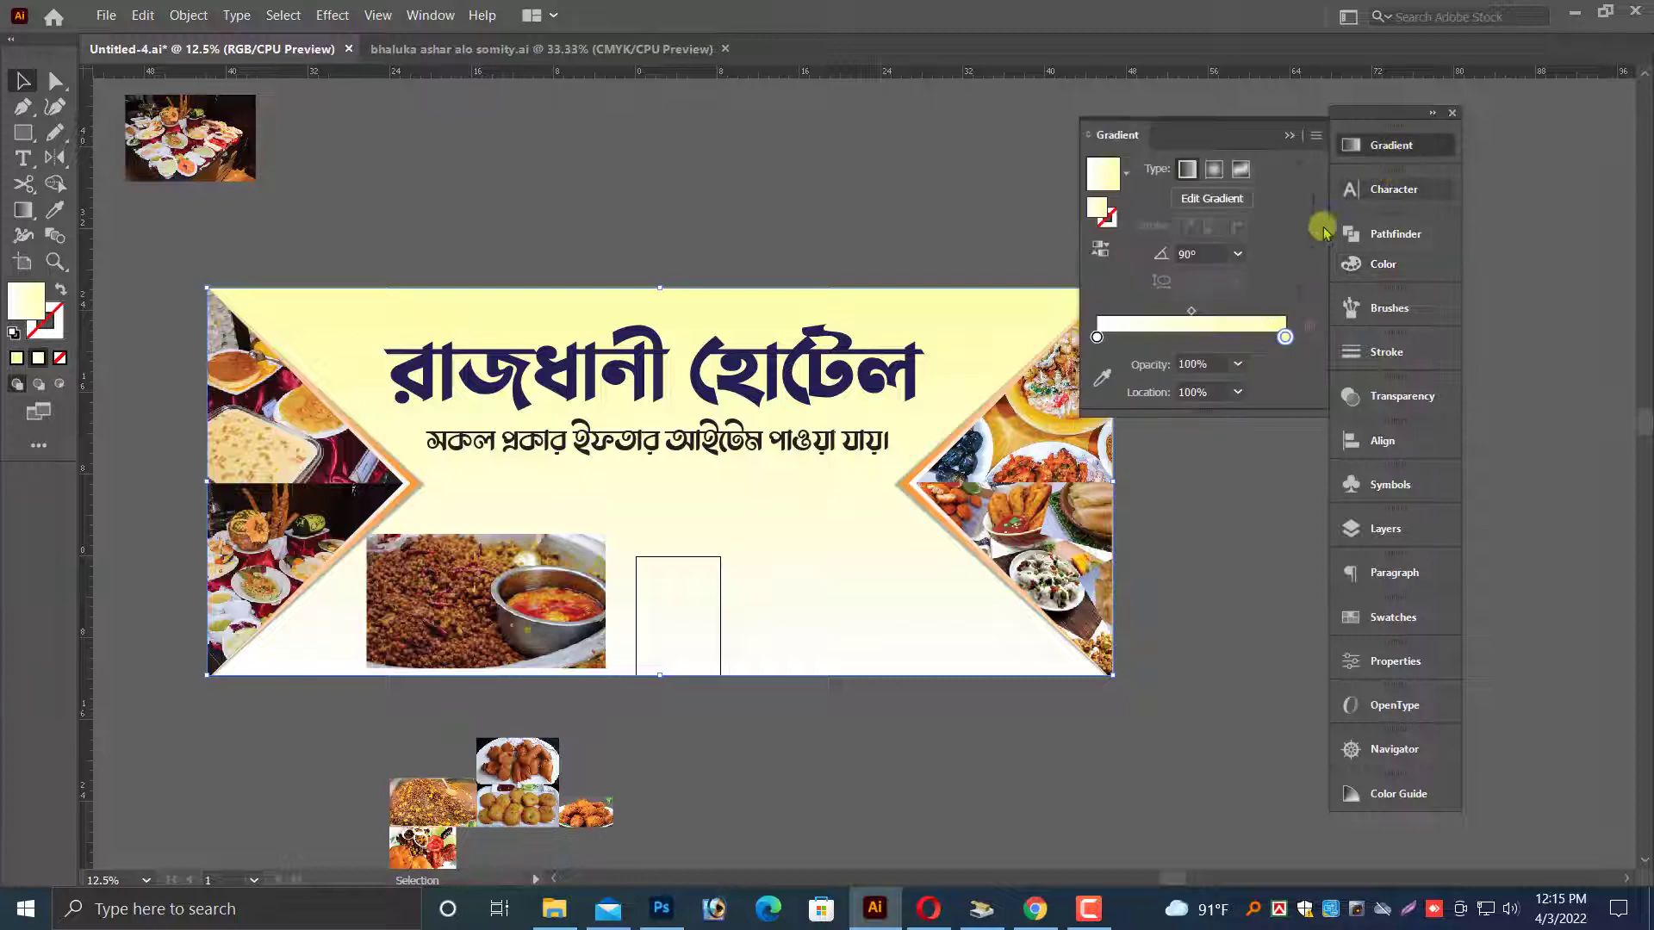
mouse_move(1192, 312)
mouse_down()
mouse_move(1284, 338)
mouse_move(1120, 337)
mouse_move(1211, 336)
mouse_up()
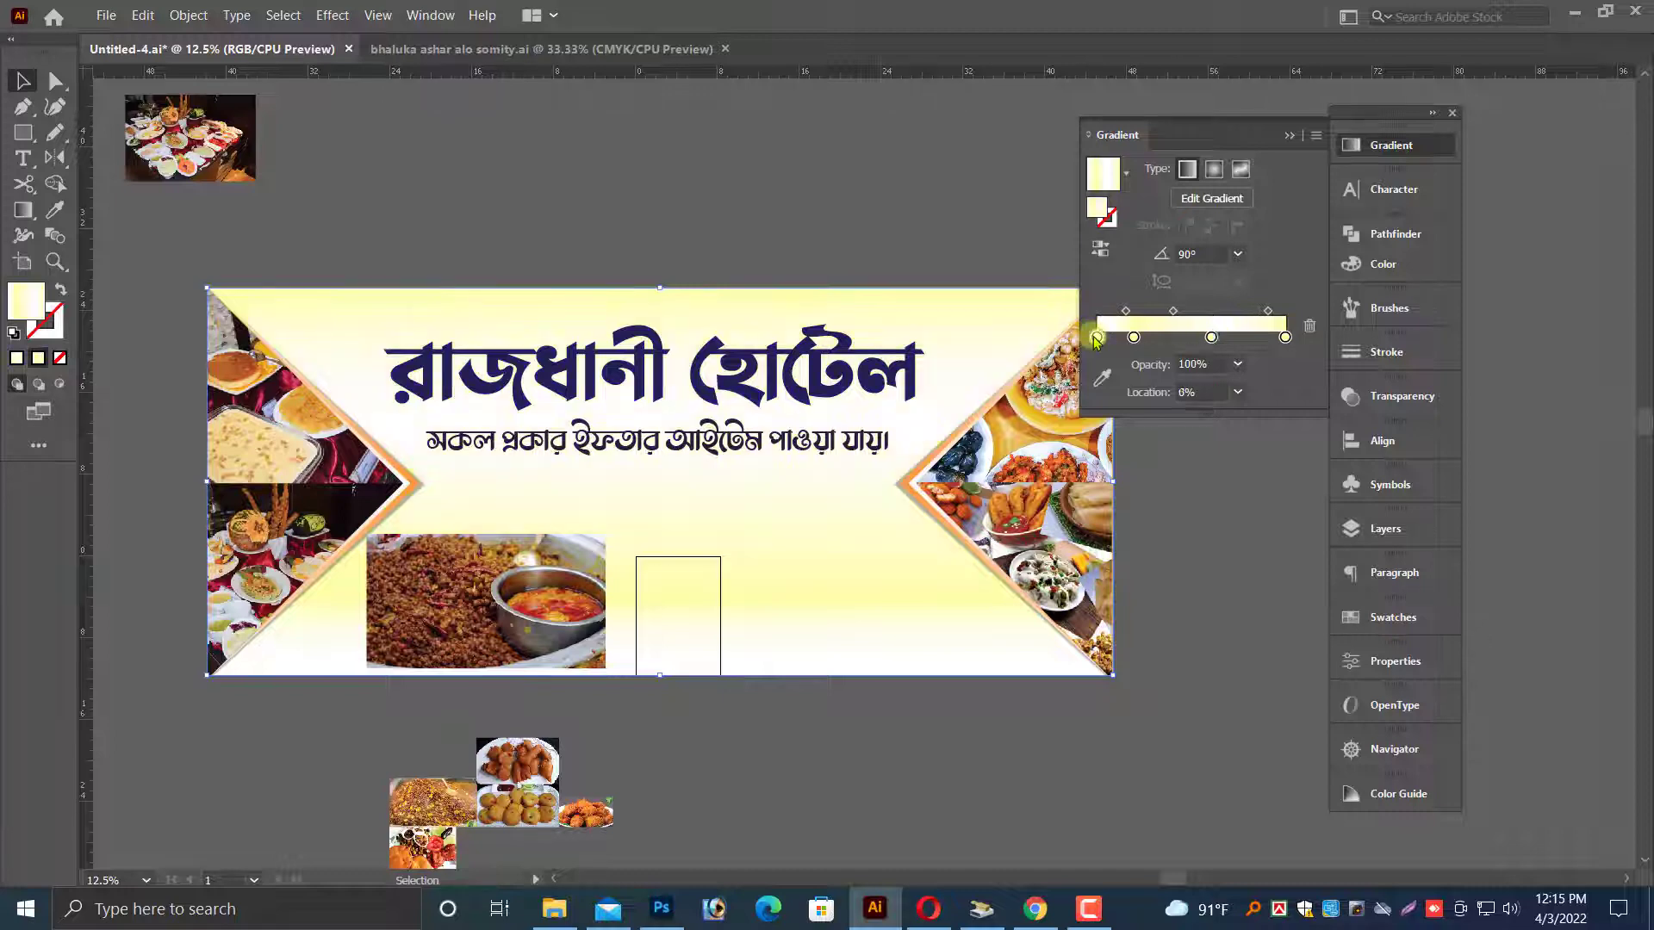
drag(1095, 340, 1141, 311)
scroll(968, 628, down, 1)
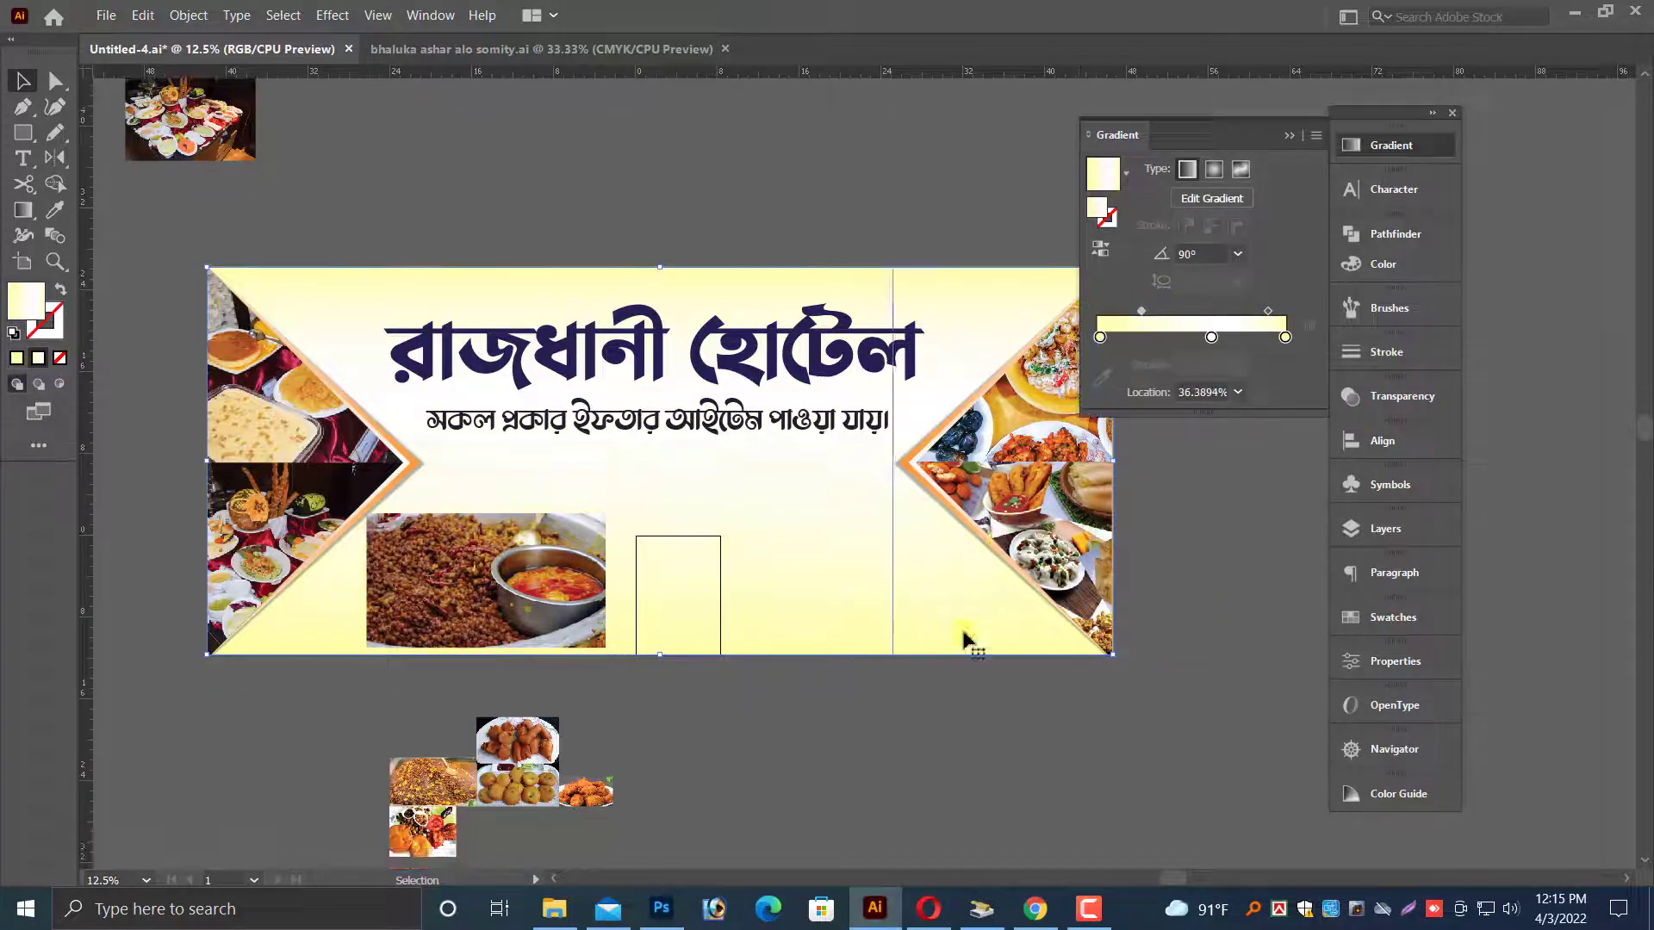
click(944, 677)
key(ctrl+minus)
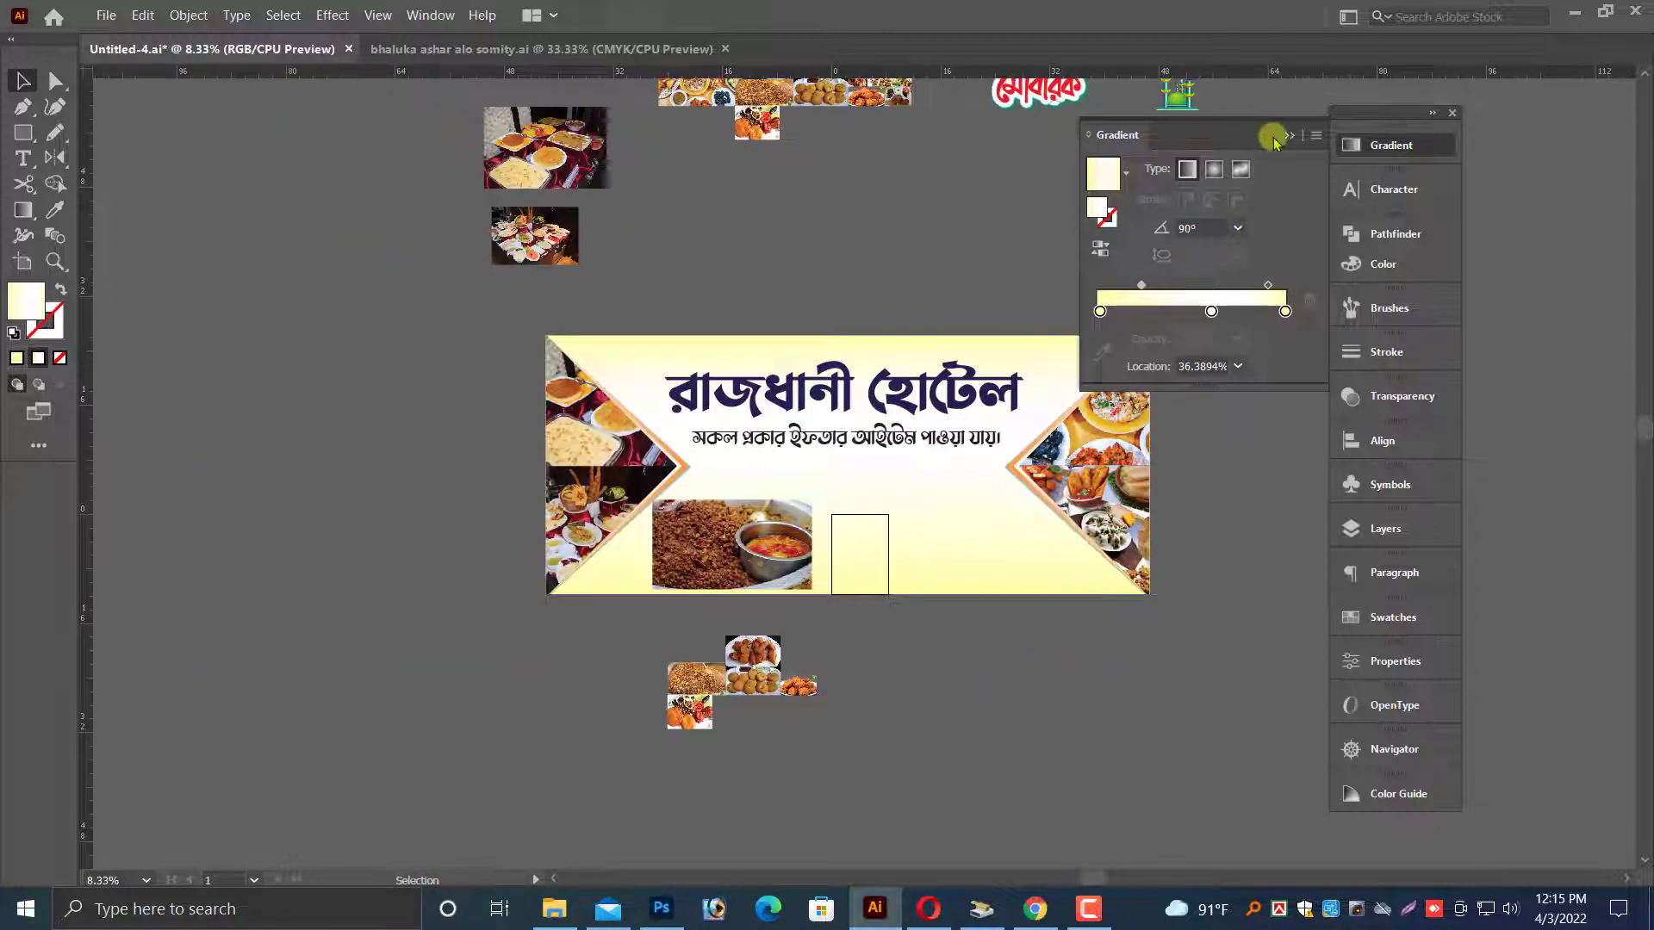
click(1288, 135)
- Draw a circle with the Ellipse tool and place it below the banner, beside the small food photos
key(ctrl+space)
drag(439, 349, 1233, 546)
key(space)
drag(1009, 516, 954, 368)
click(680, 586)
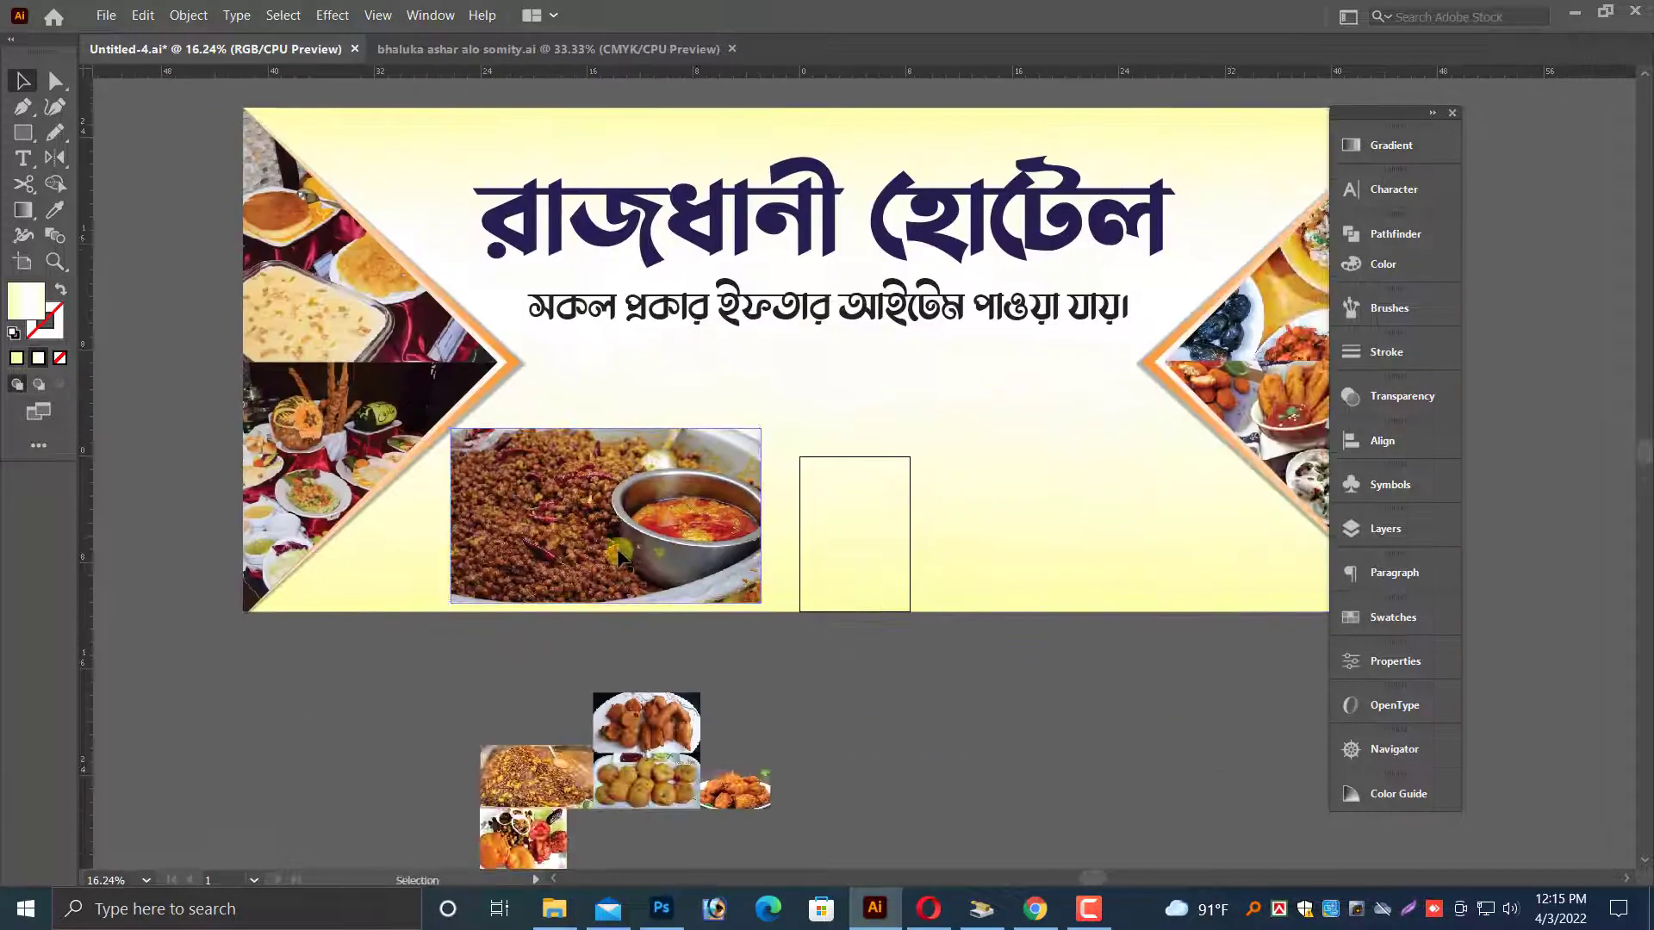
scroll(840, 633, down, 3)
click(847, 636)
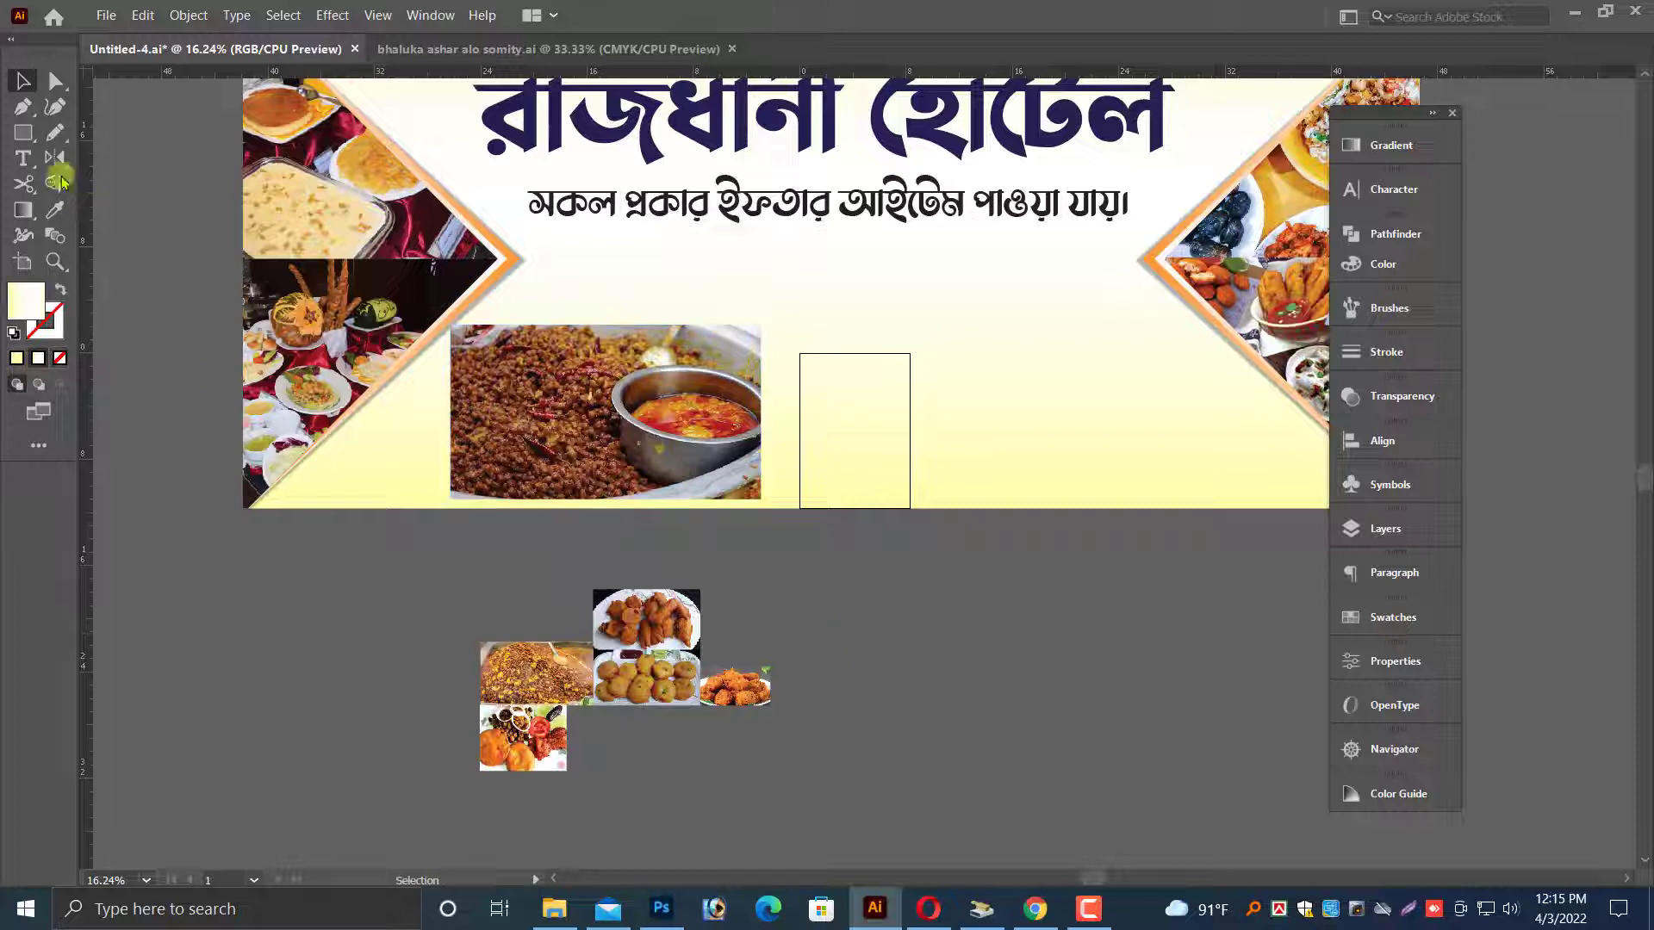
drag(23, 132, 104, 159)
drag(882, 602, 995, 656)
click(22, 82)
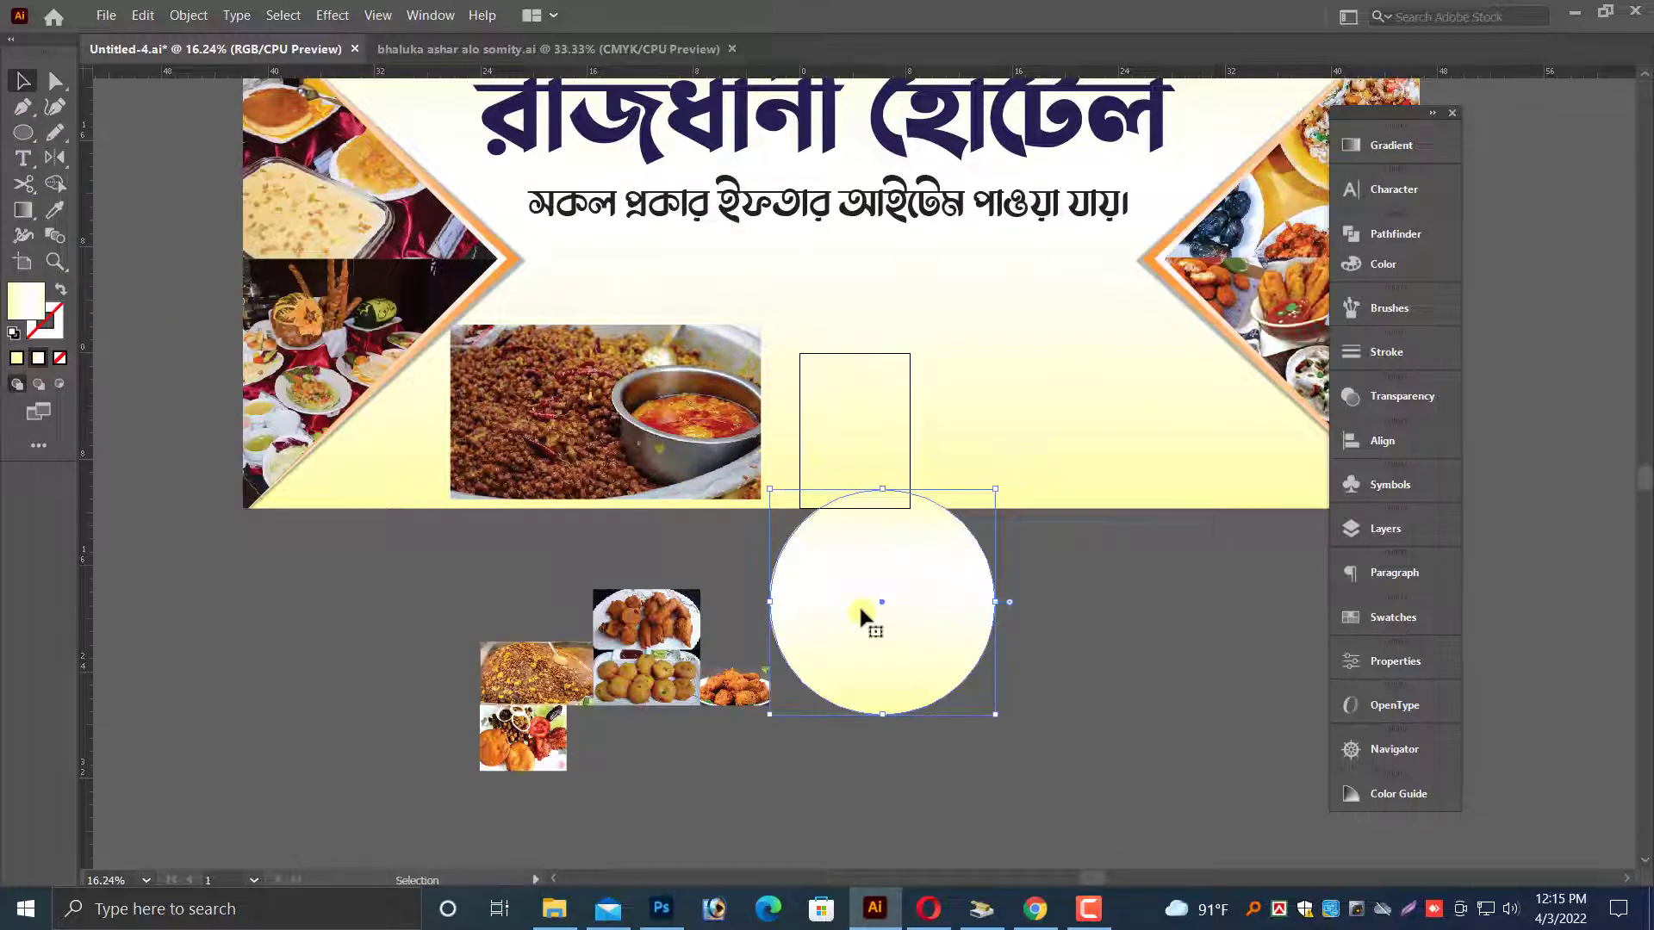
scroll(859, 609, down, 2)
drag(870, 559, 891, 605)
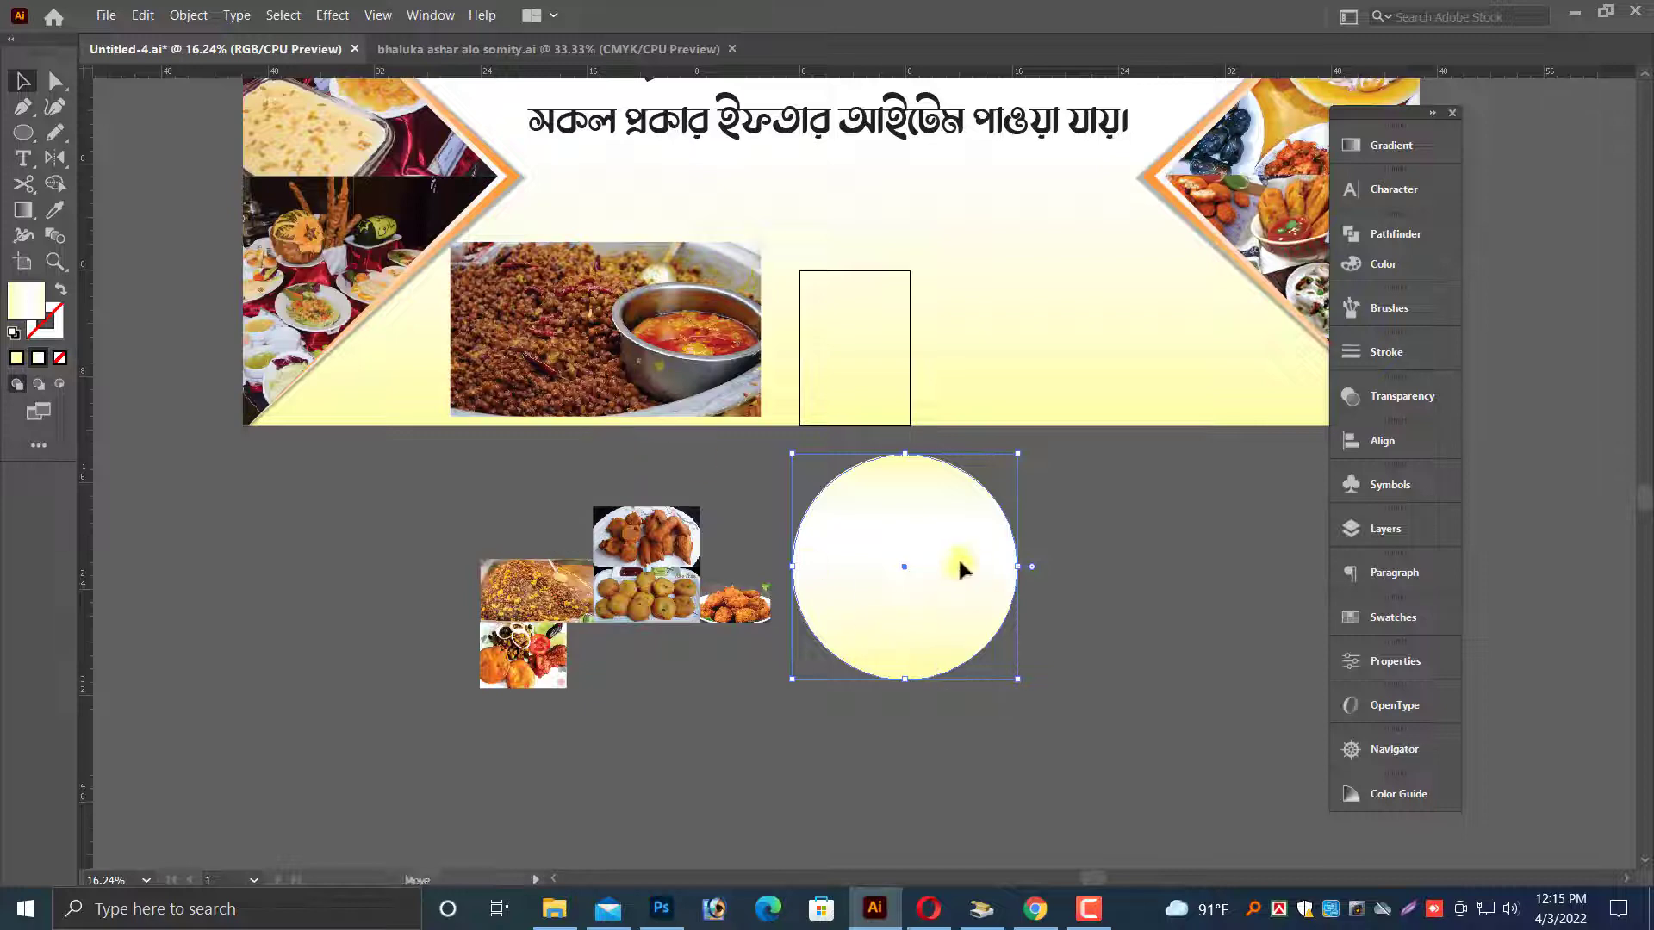
- Copy the circle, paste it in front and scale the copy down slightly about its centre
scroll(970, 596, up, 3)
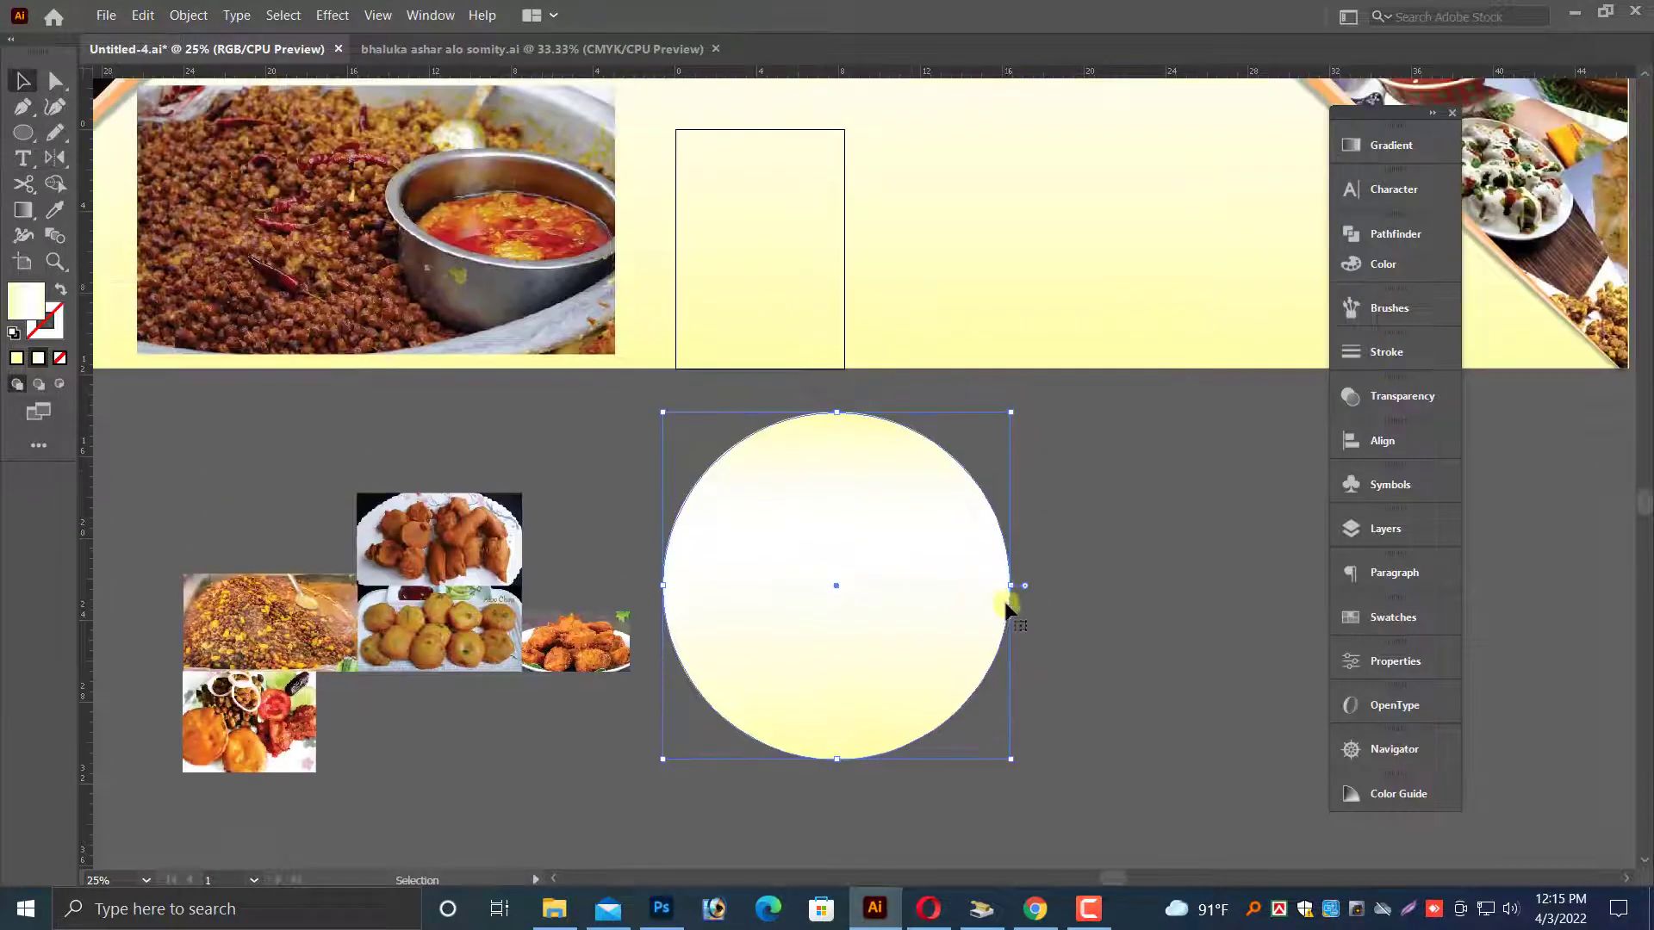
click(182, 14)
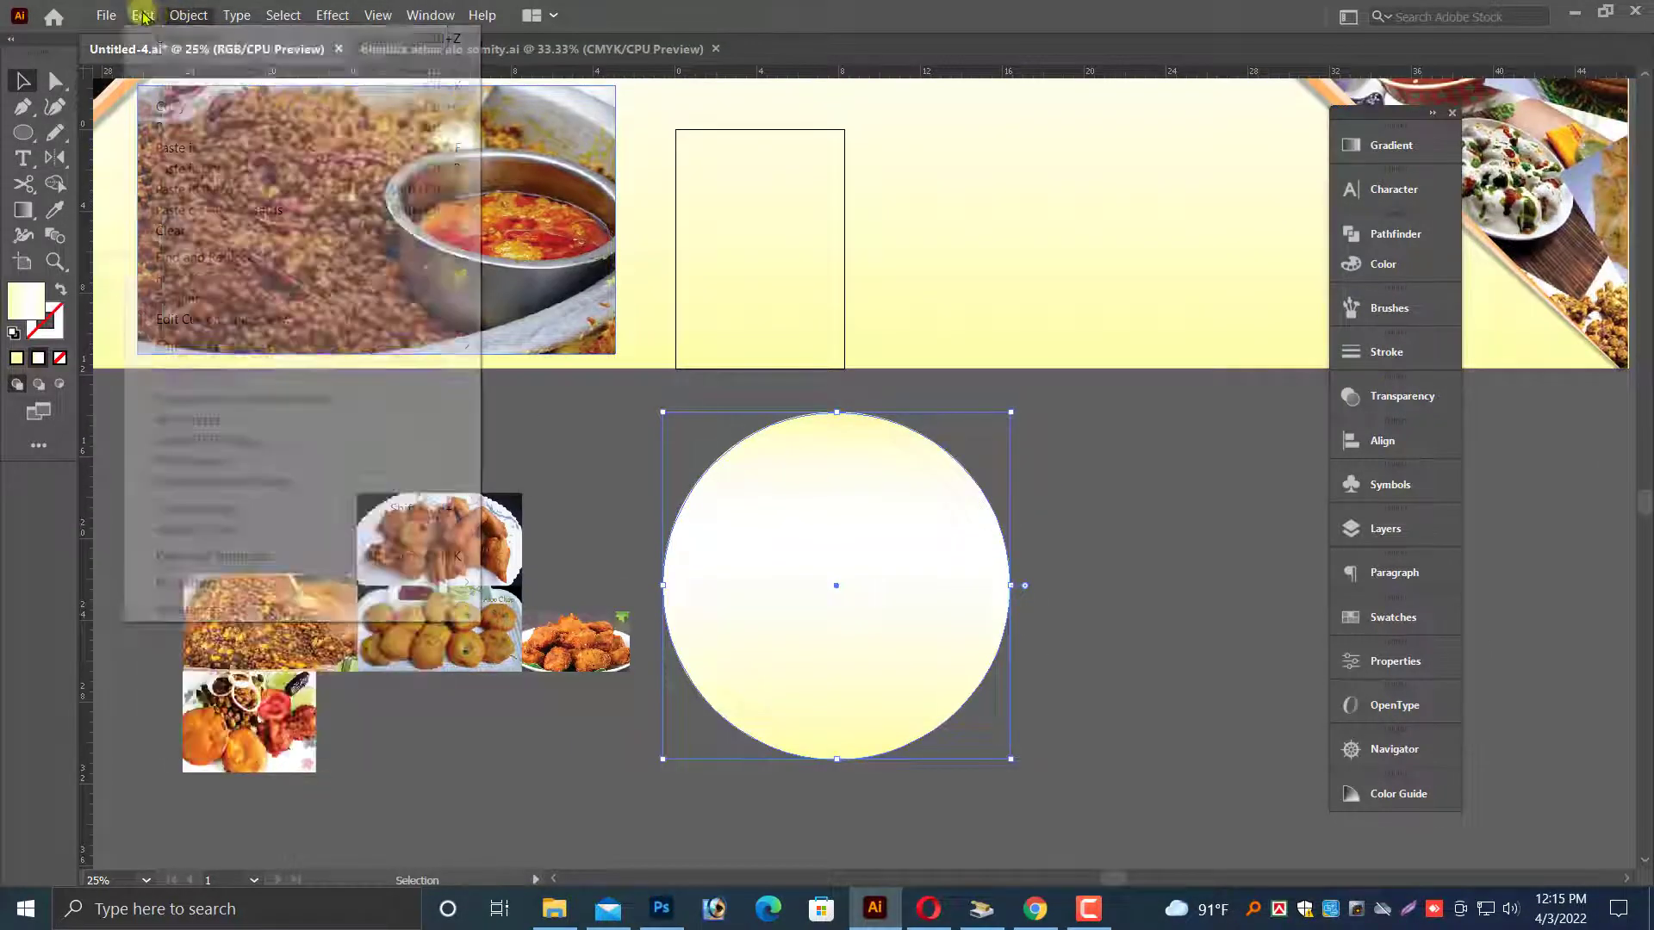
mouse_move(141, 17)
click(147, 106)
click(142, 14)
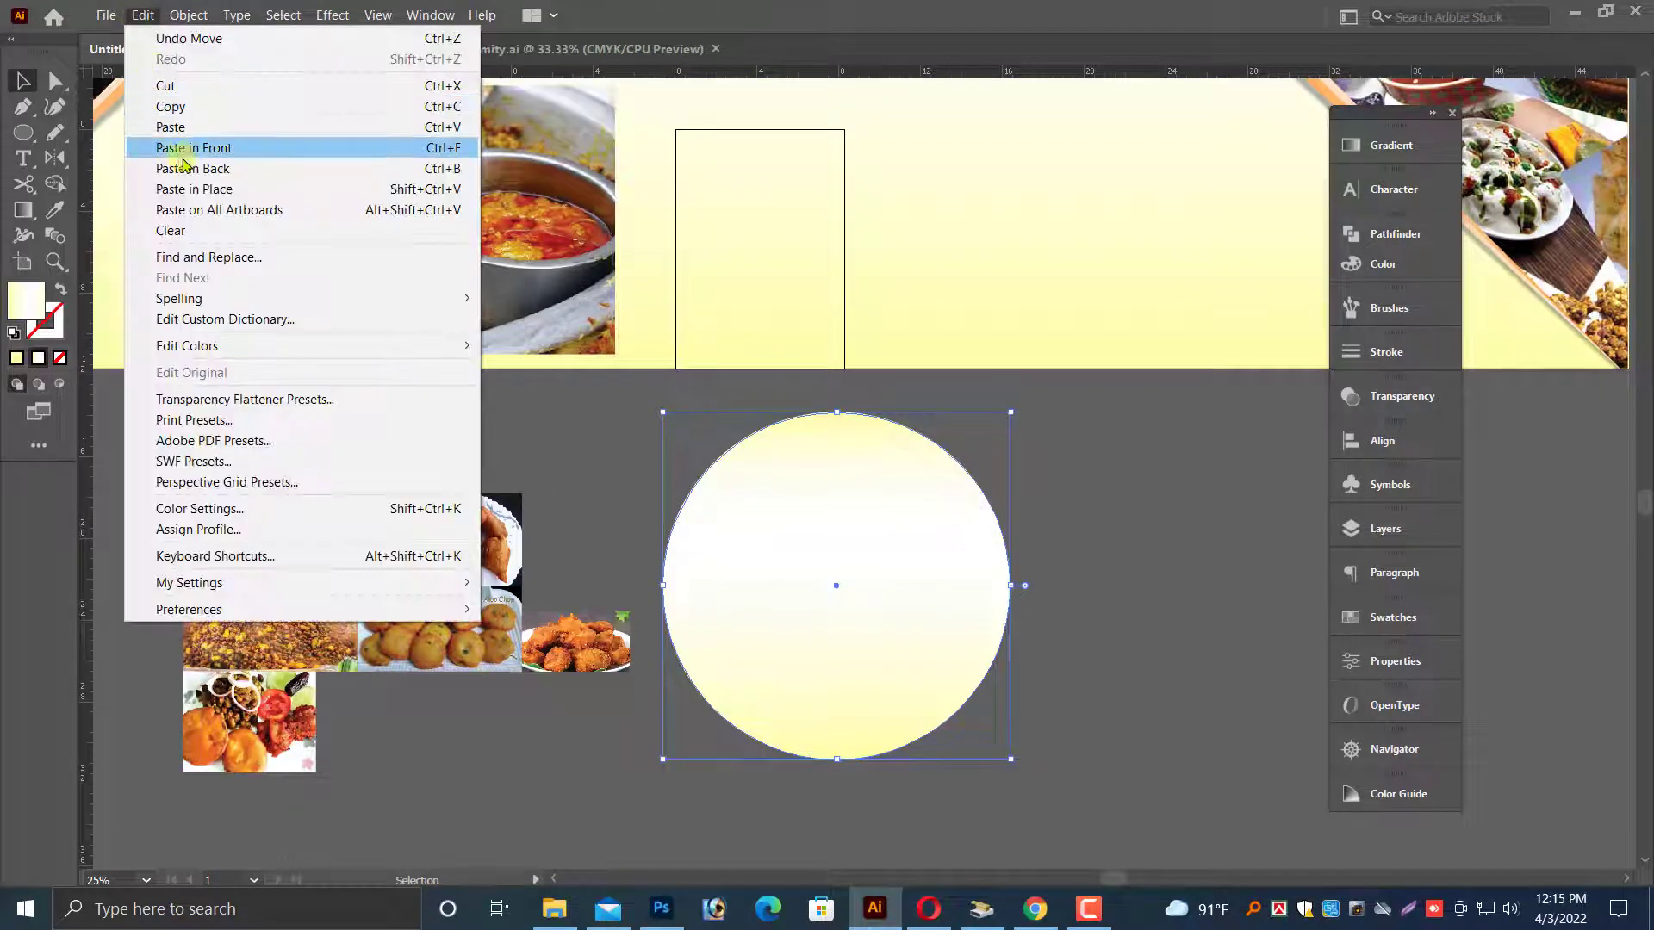
click(180, 147)
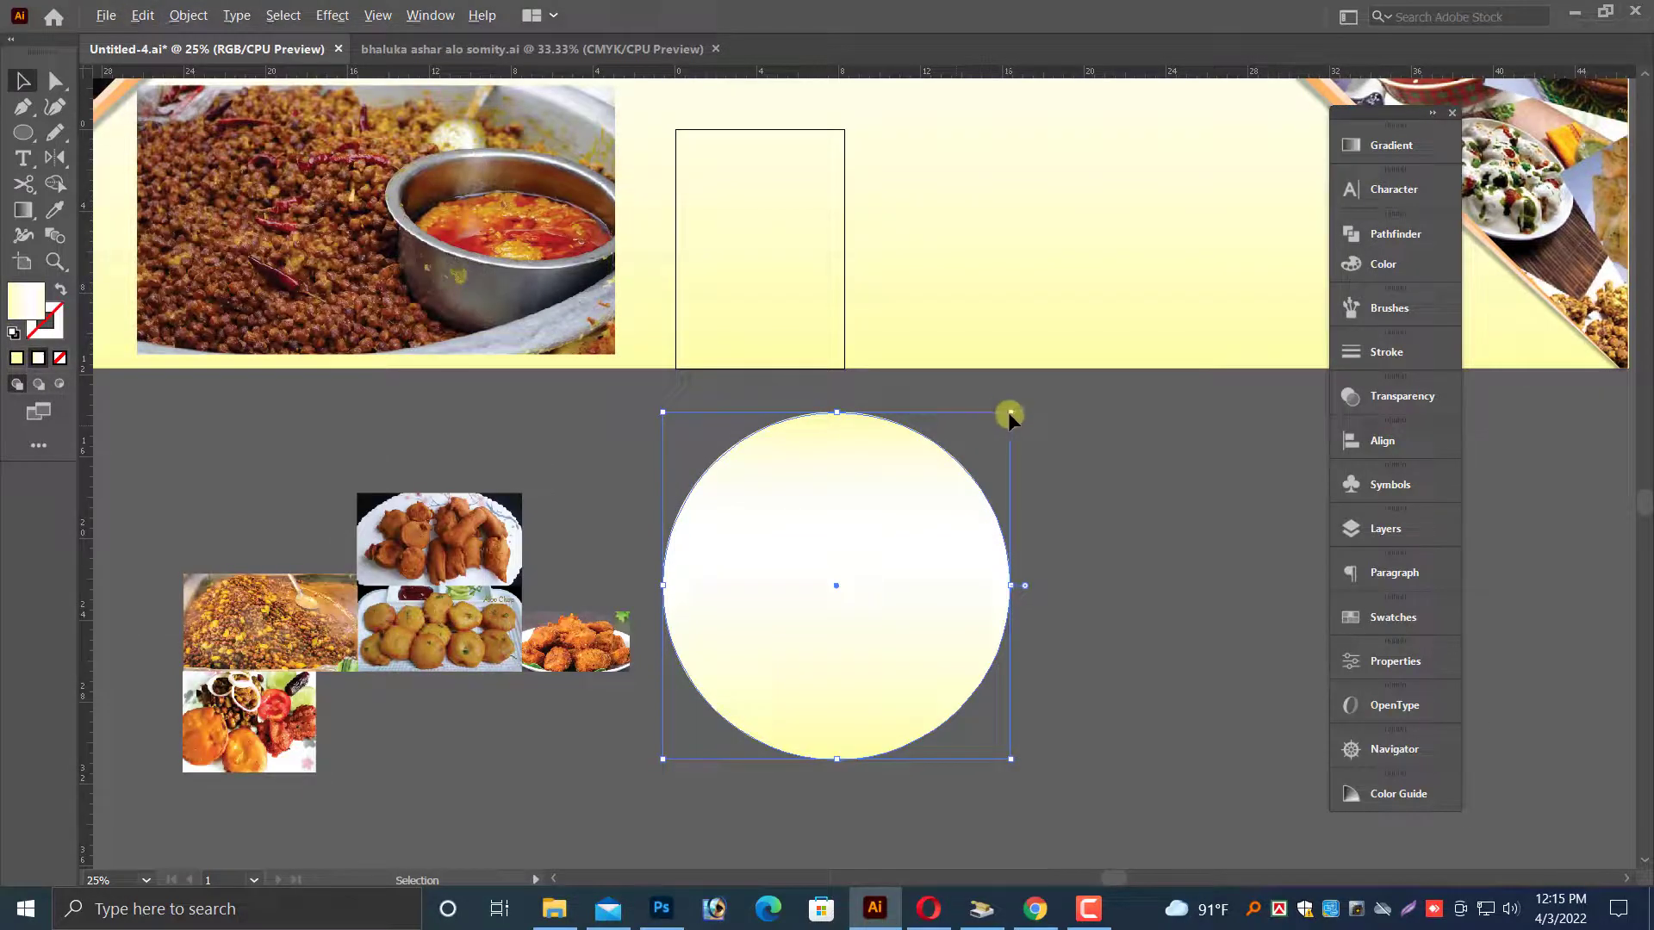
drag(1009, 413, 980, 432)
key(ctrl+plus)
scroll(1000, 483, up, 1)
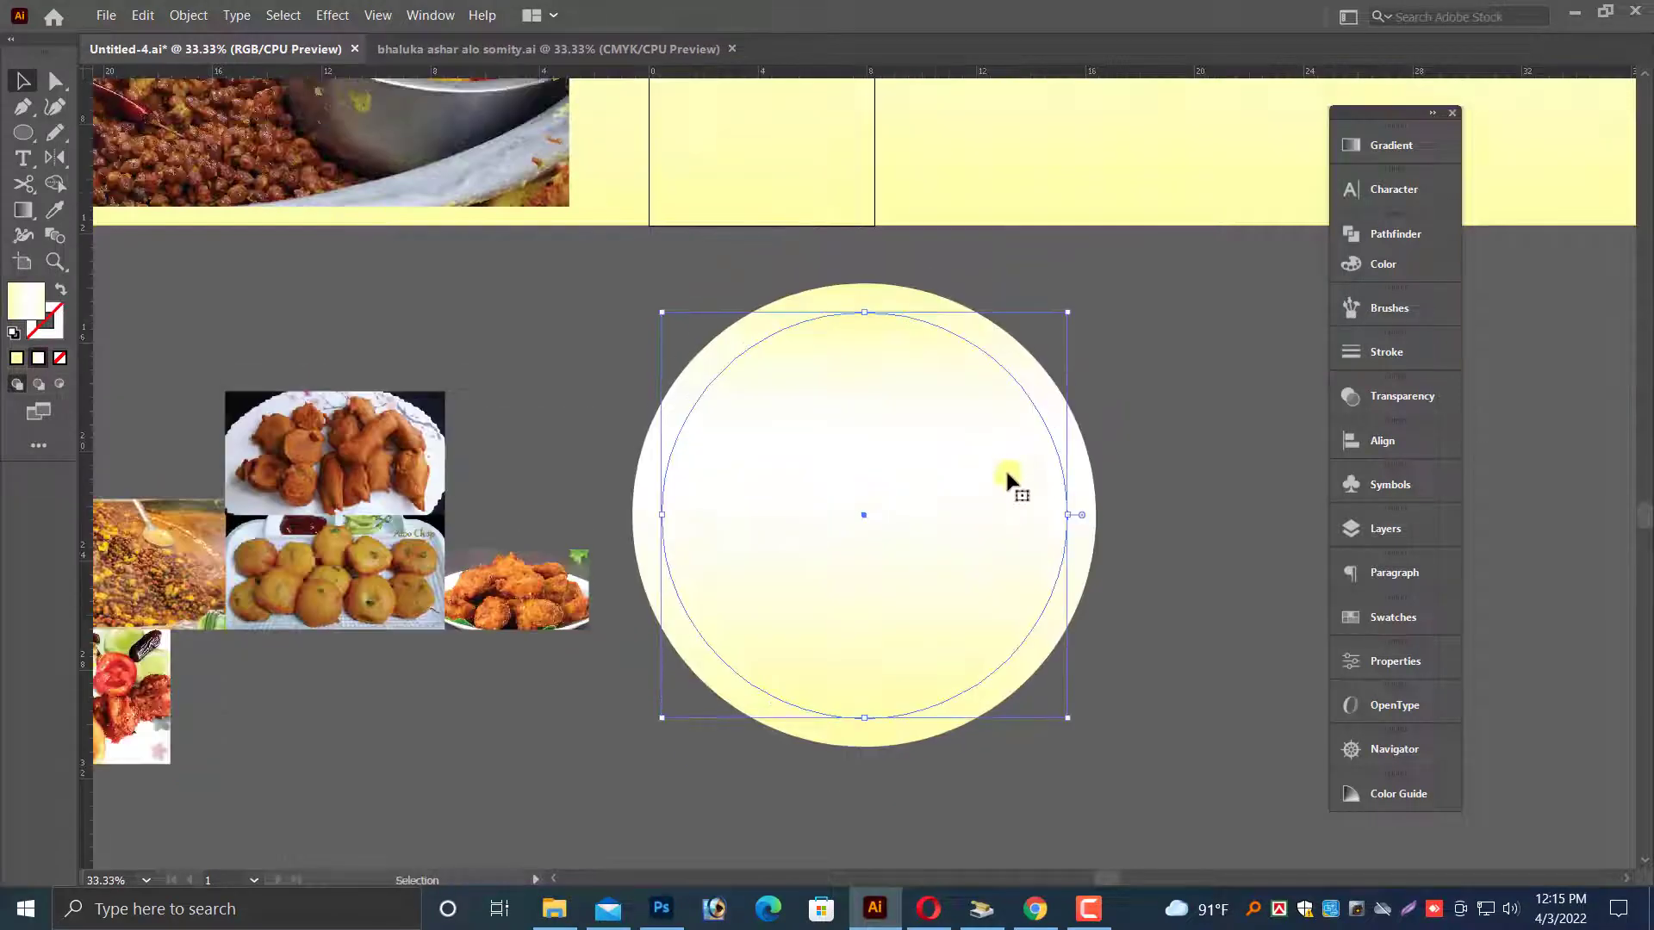
scroll(1007, 479, up, 1)
- Copy the inner circle, paste it in front and shrink the new copy slightly to outline a thin ring
click(143, 15)
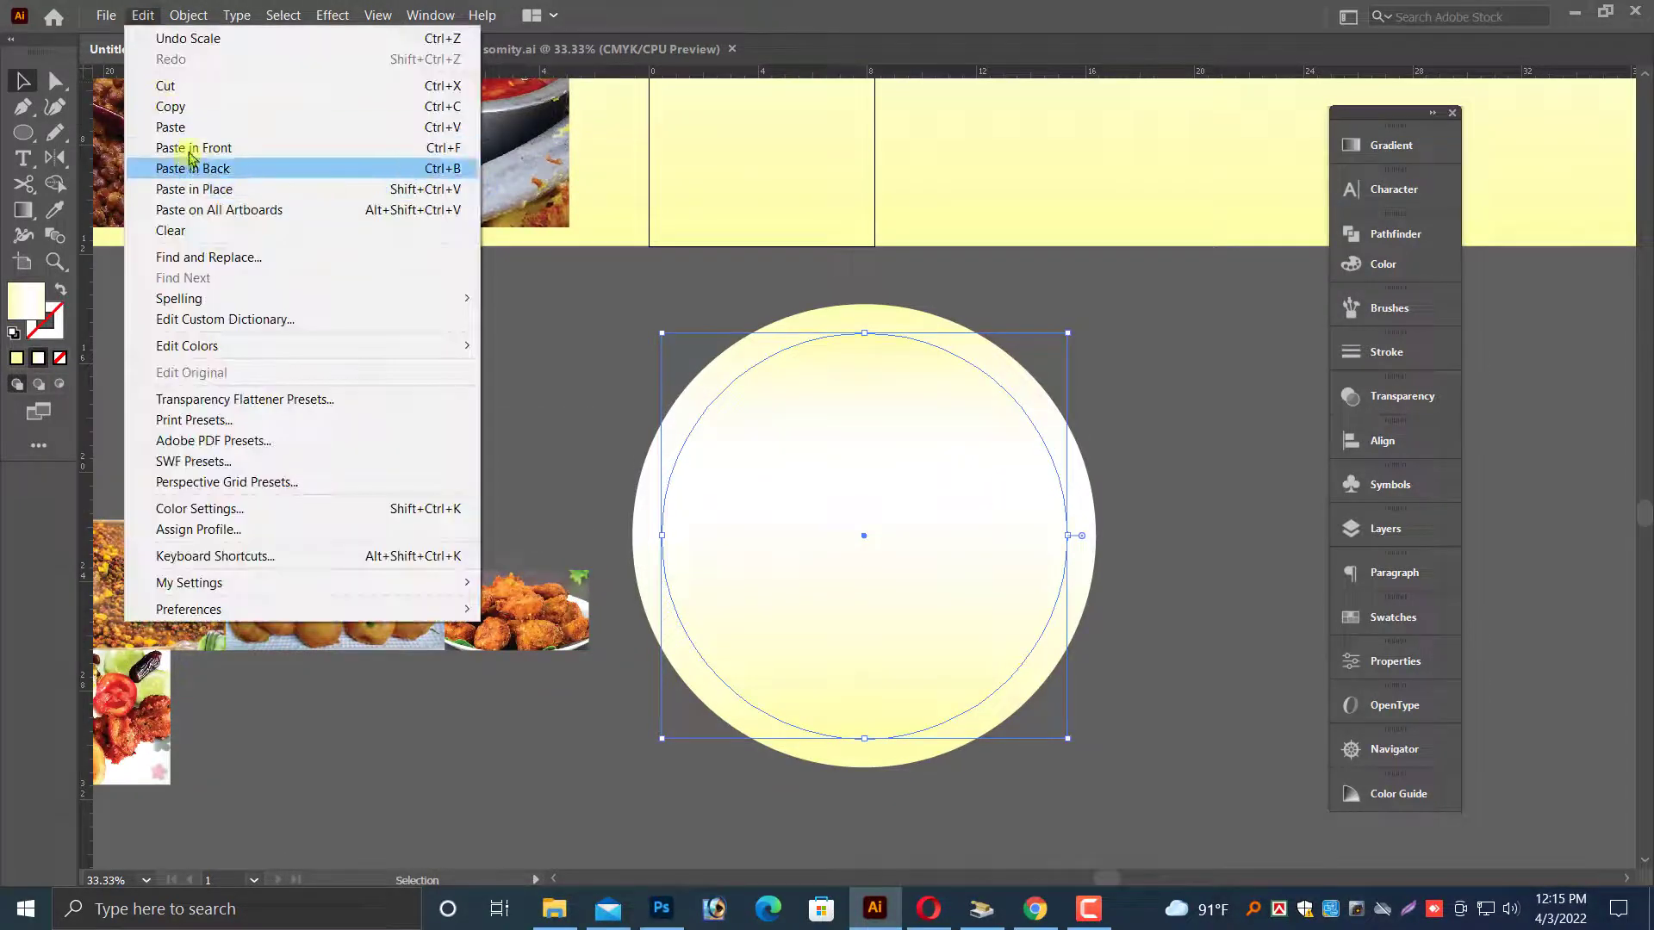
click(171, 107)
click(143, 16)
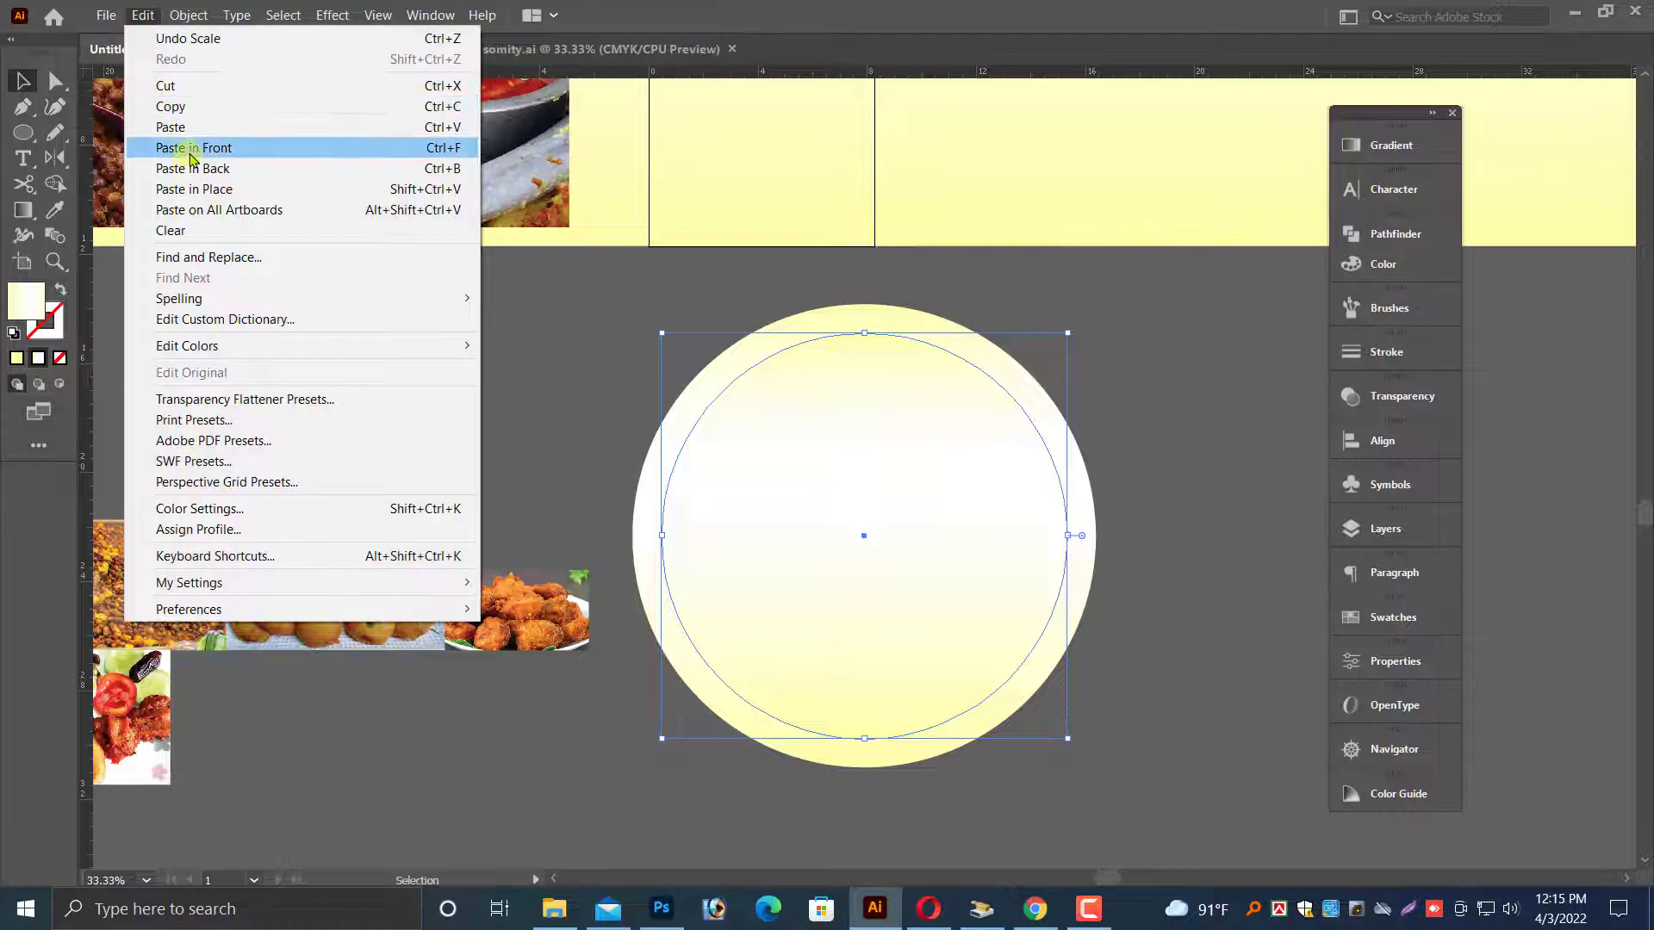
click(192, 148)
drag(1068, 332, 1053, 347)
- Divide the two inner circles with Pathfinder and ungroup the resulting pieces
shift+click(970, 376)
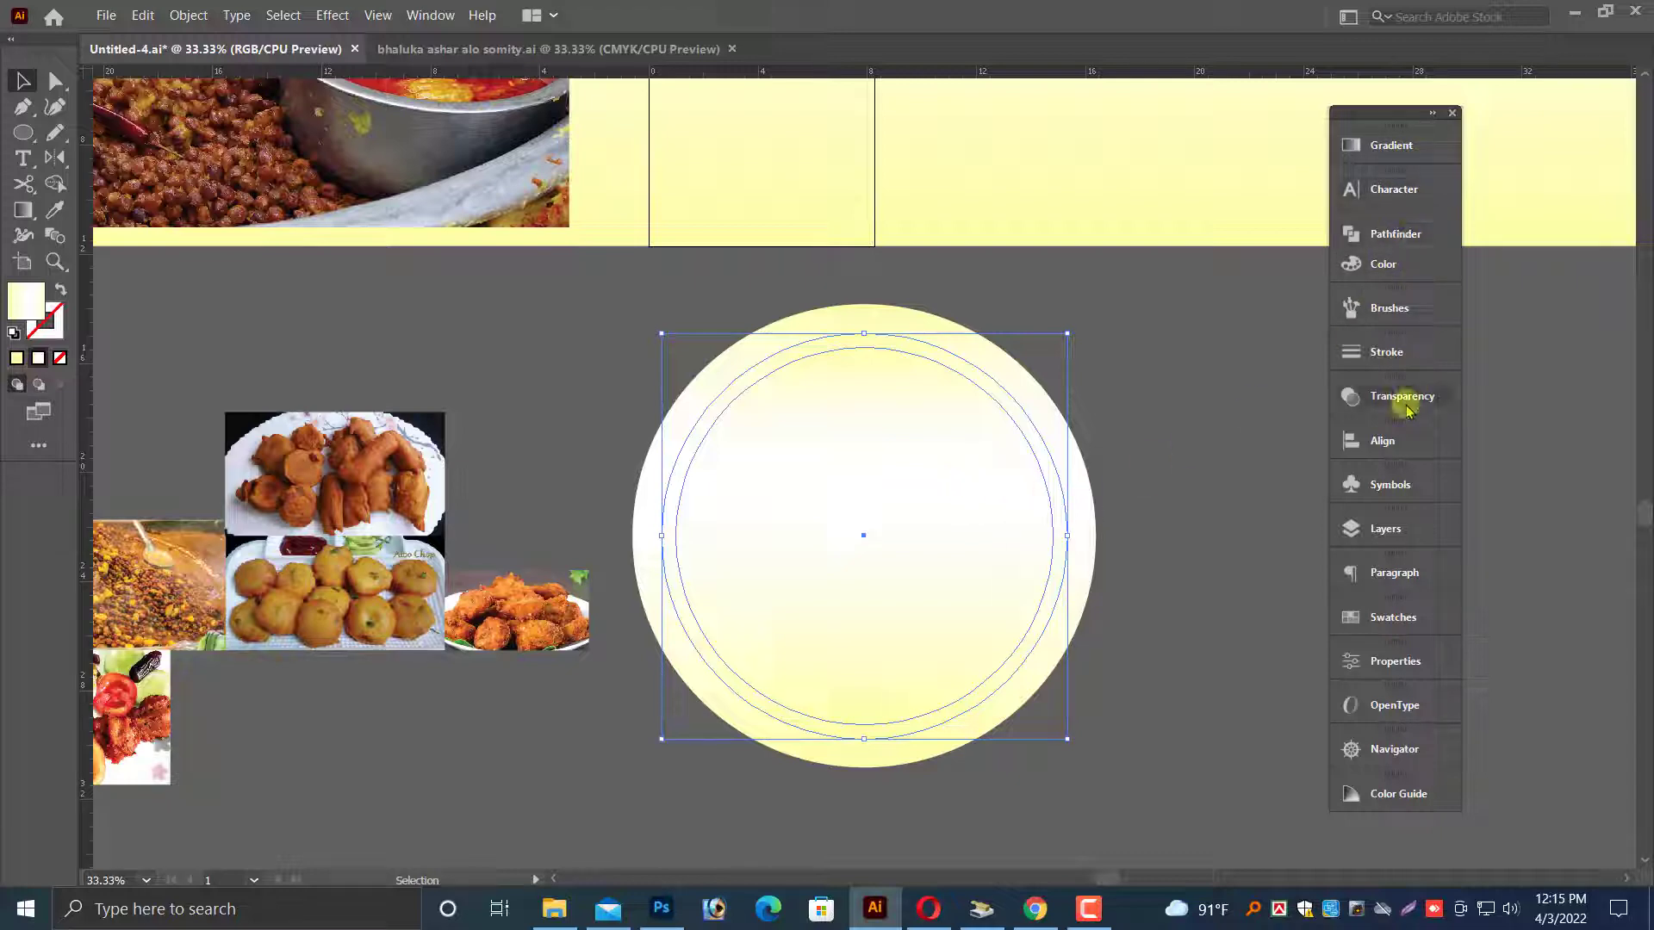
click(1395, 238)
click(1102, 337)
right_click(895, 377)
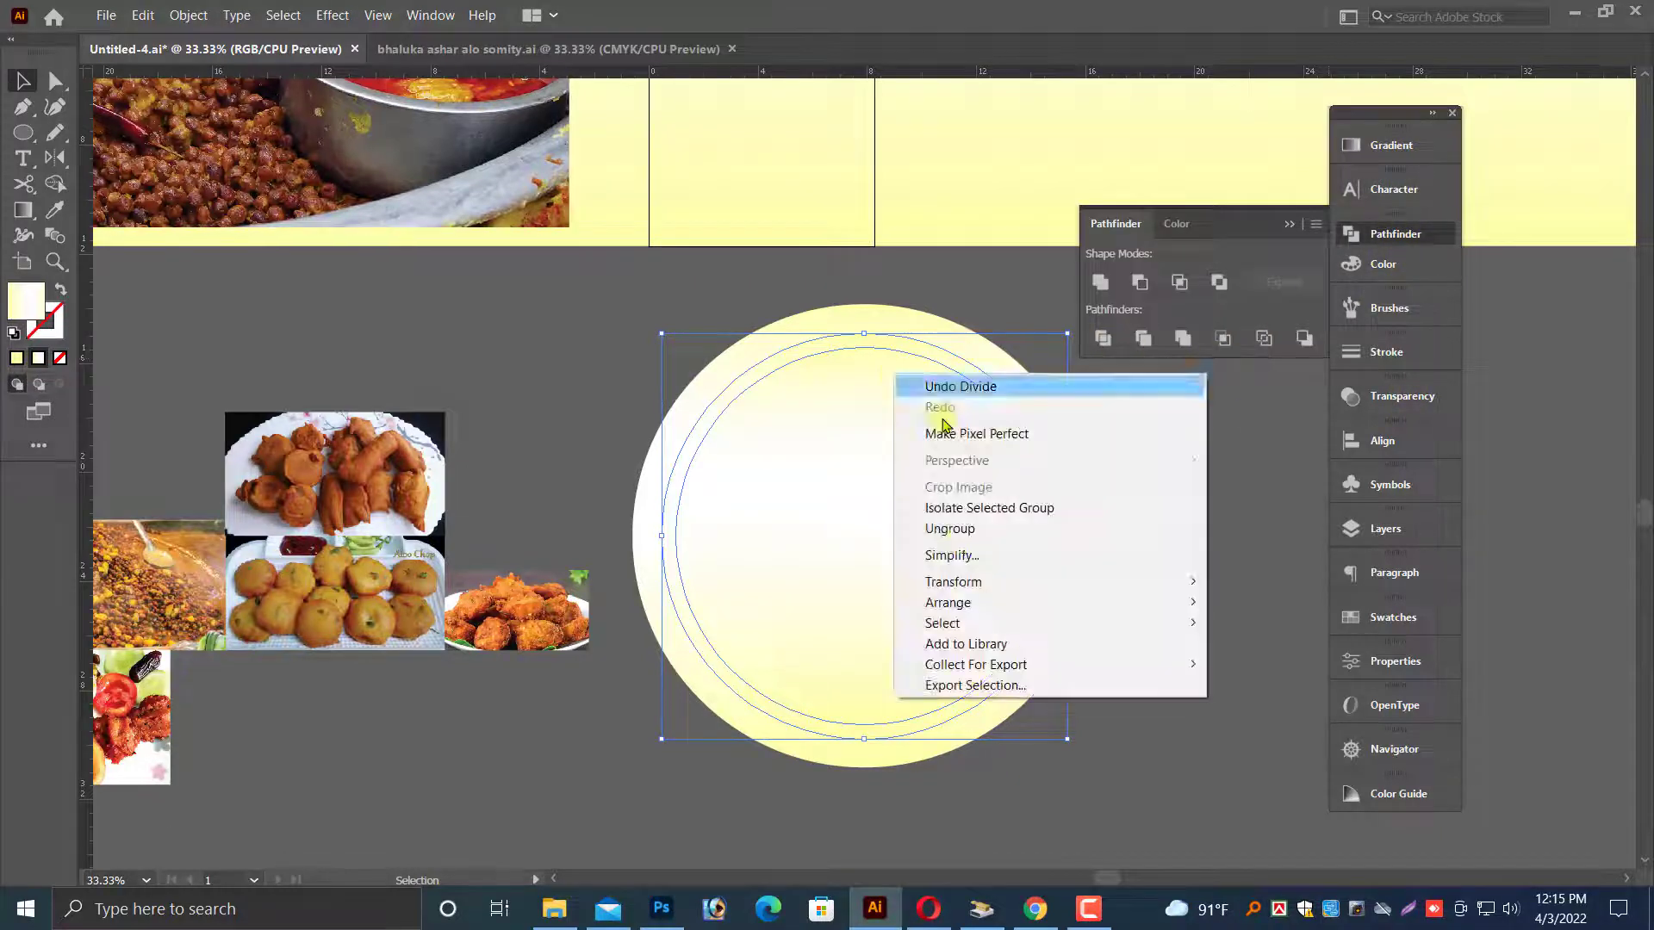
click(958, 528)
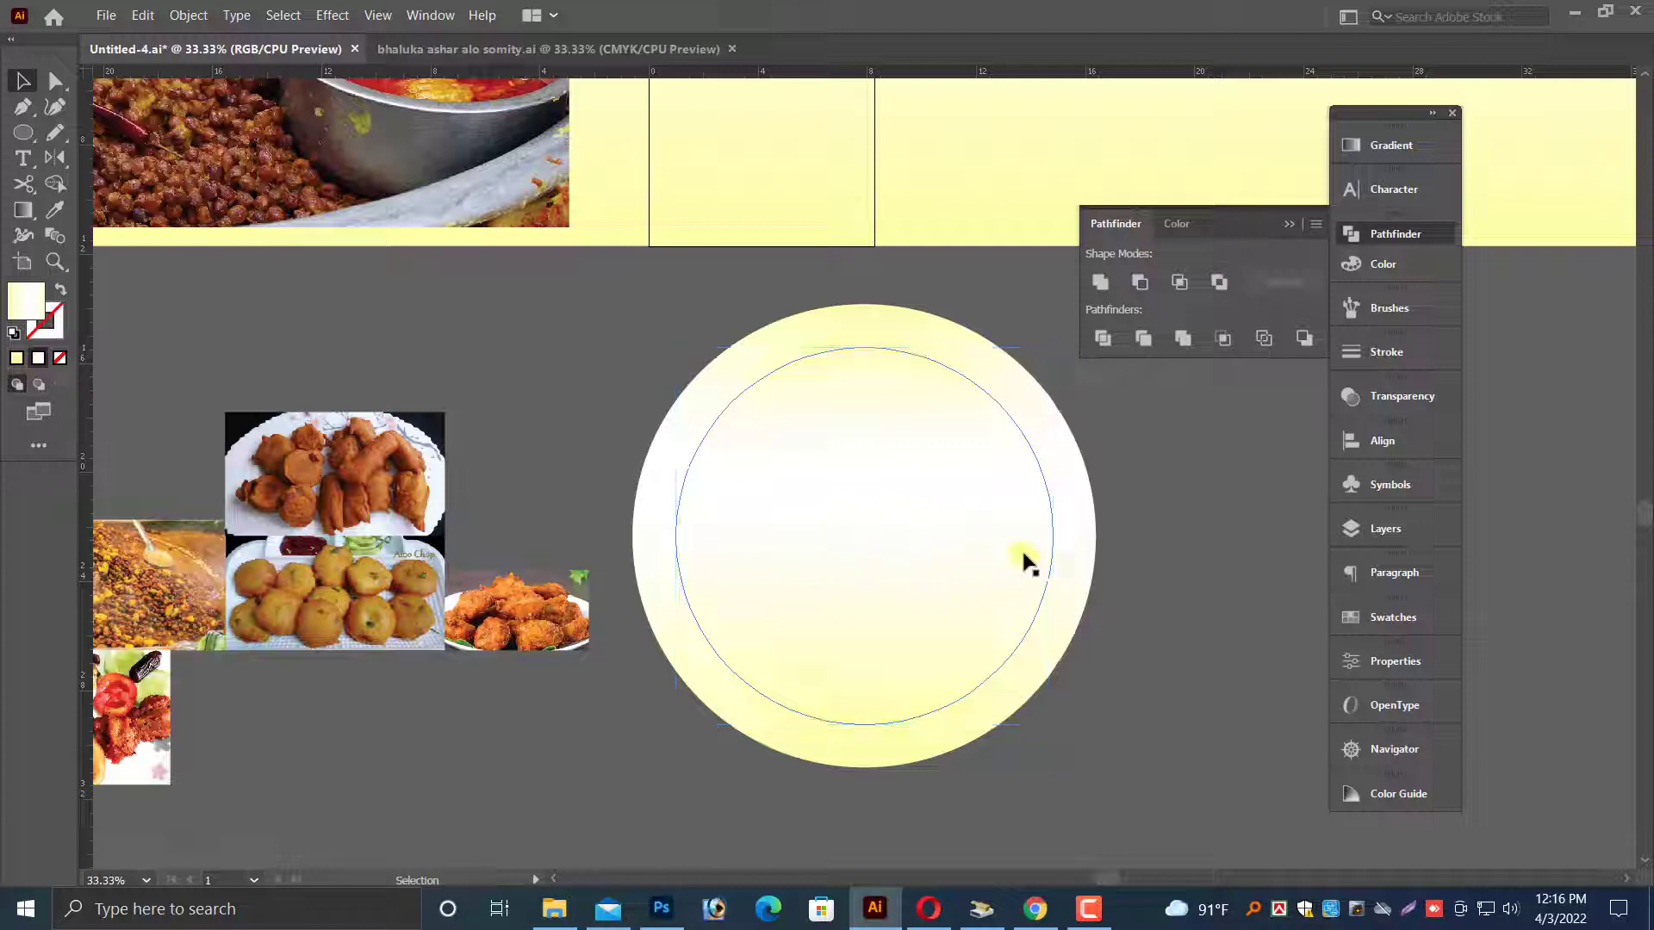
- Recolour the upper end of the thin ring's gradient blue, with R 0, G 0 and B 255
click(1052, 571)
shift+click(1039, 439)
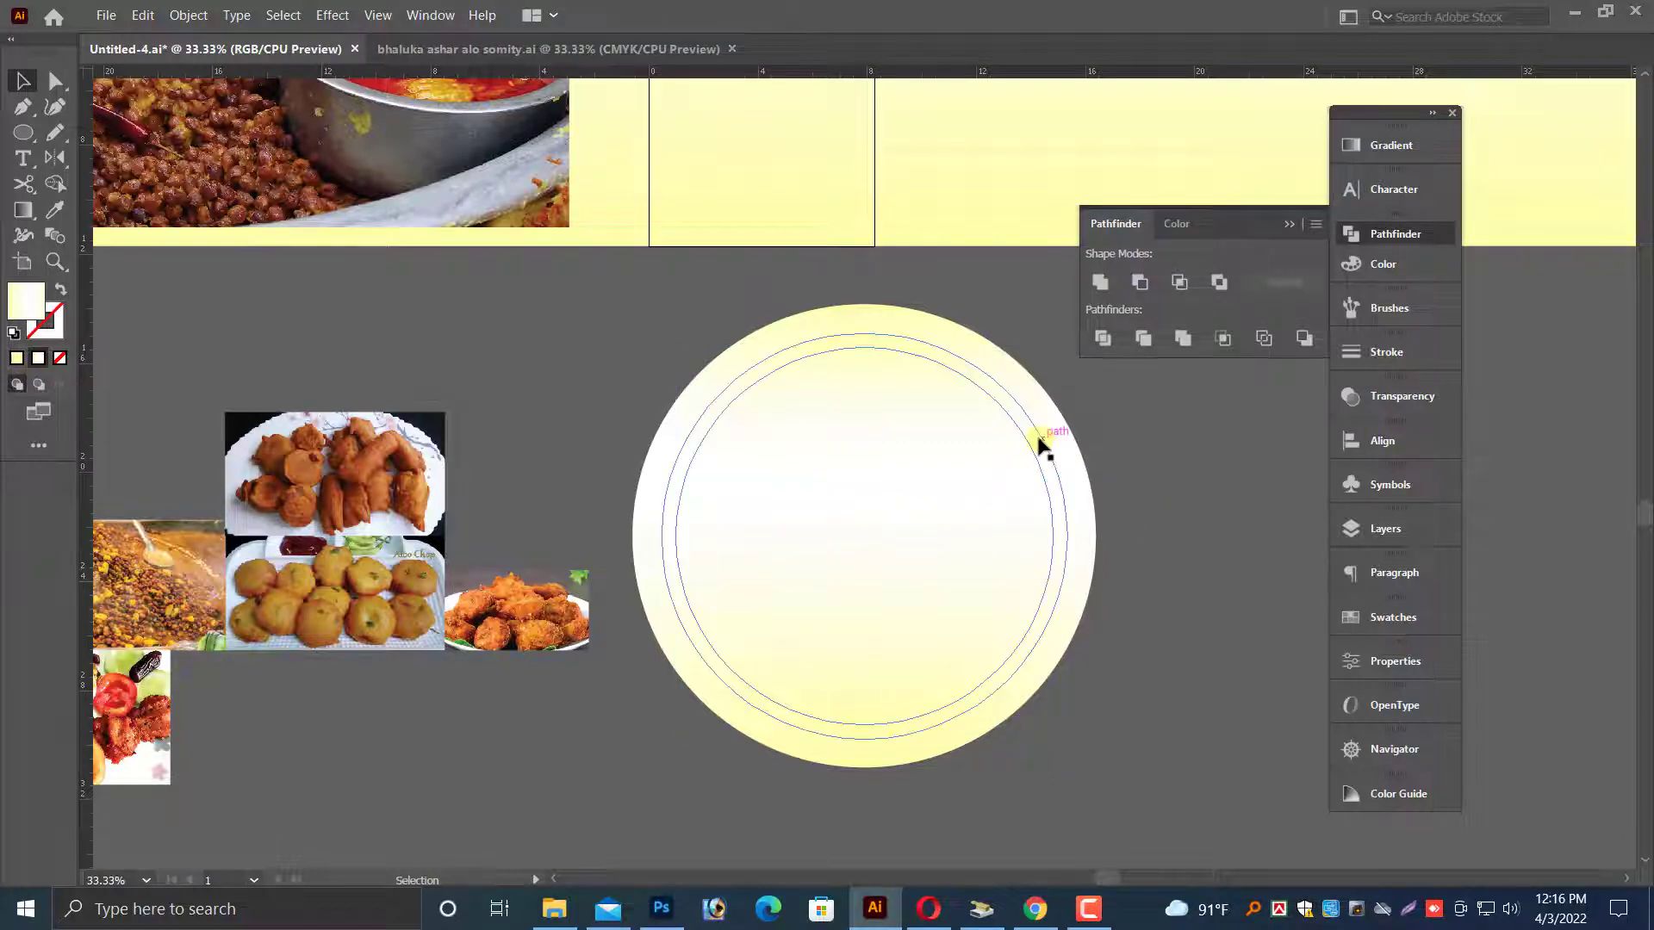
click(1391, 144)
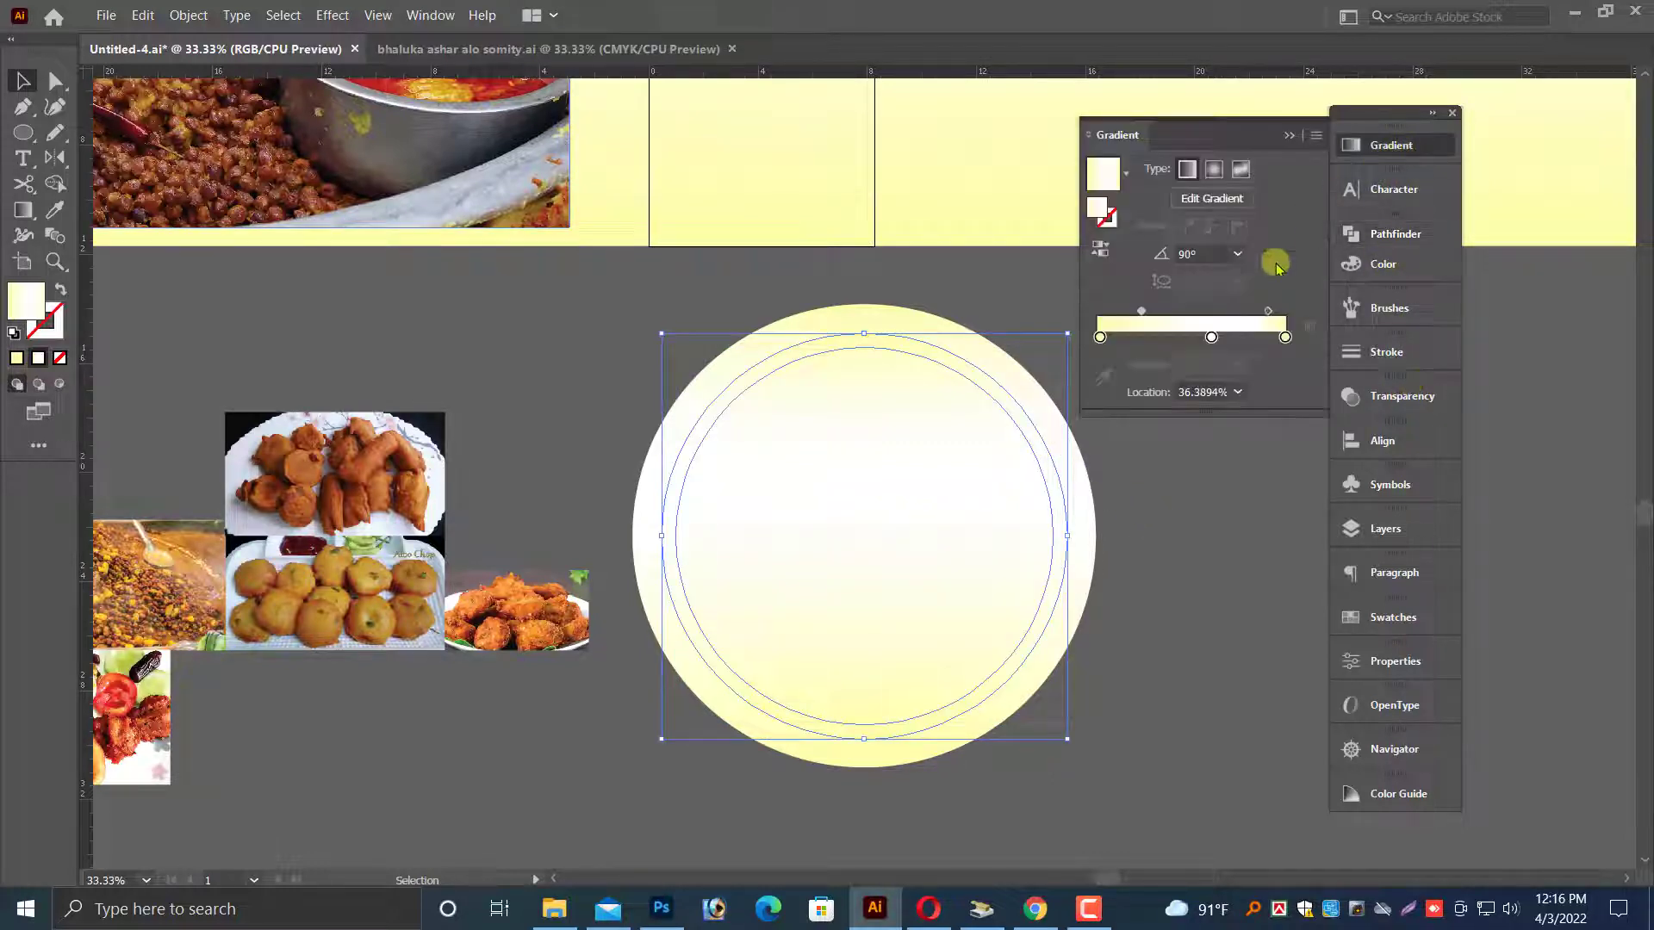
click(1385, 263)
drag(1262, 263, 1149, 260)
drag(1258, 295, 1292, 329)
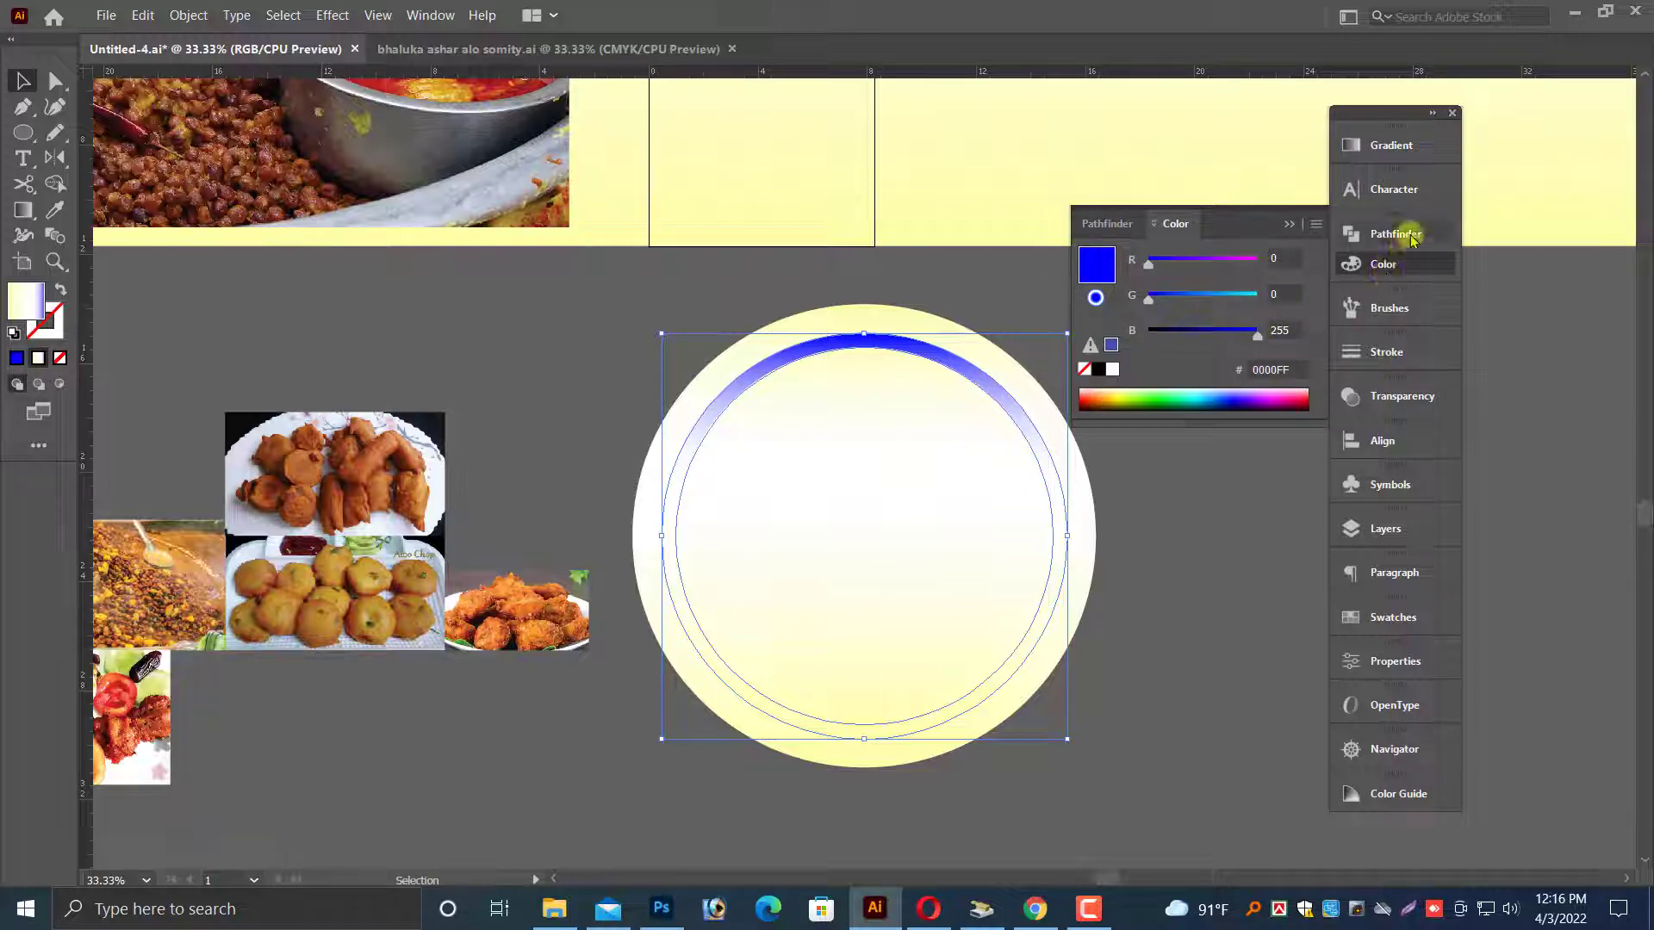
- Recolour the lower end of the ring's gradient dark blue, with R and G at 0
click(1407, 148)
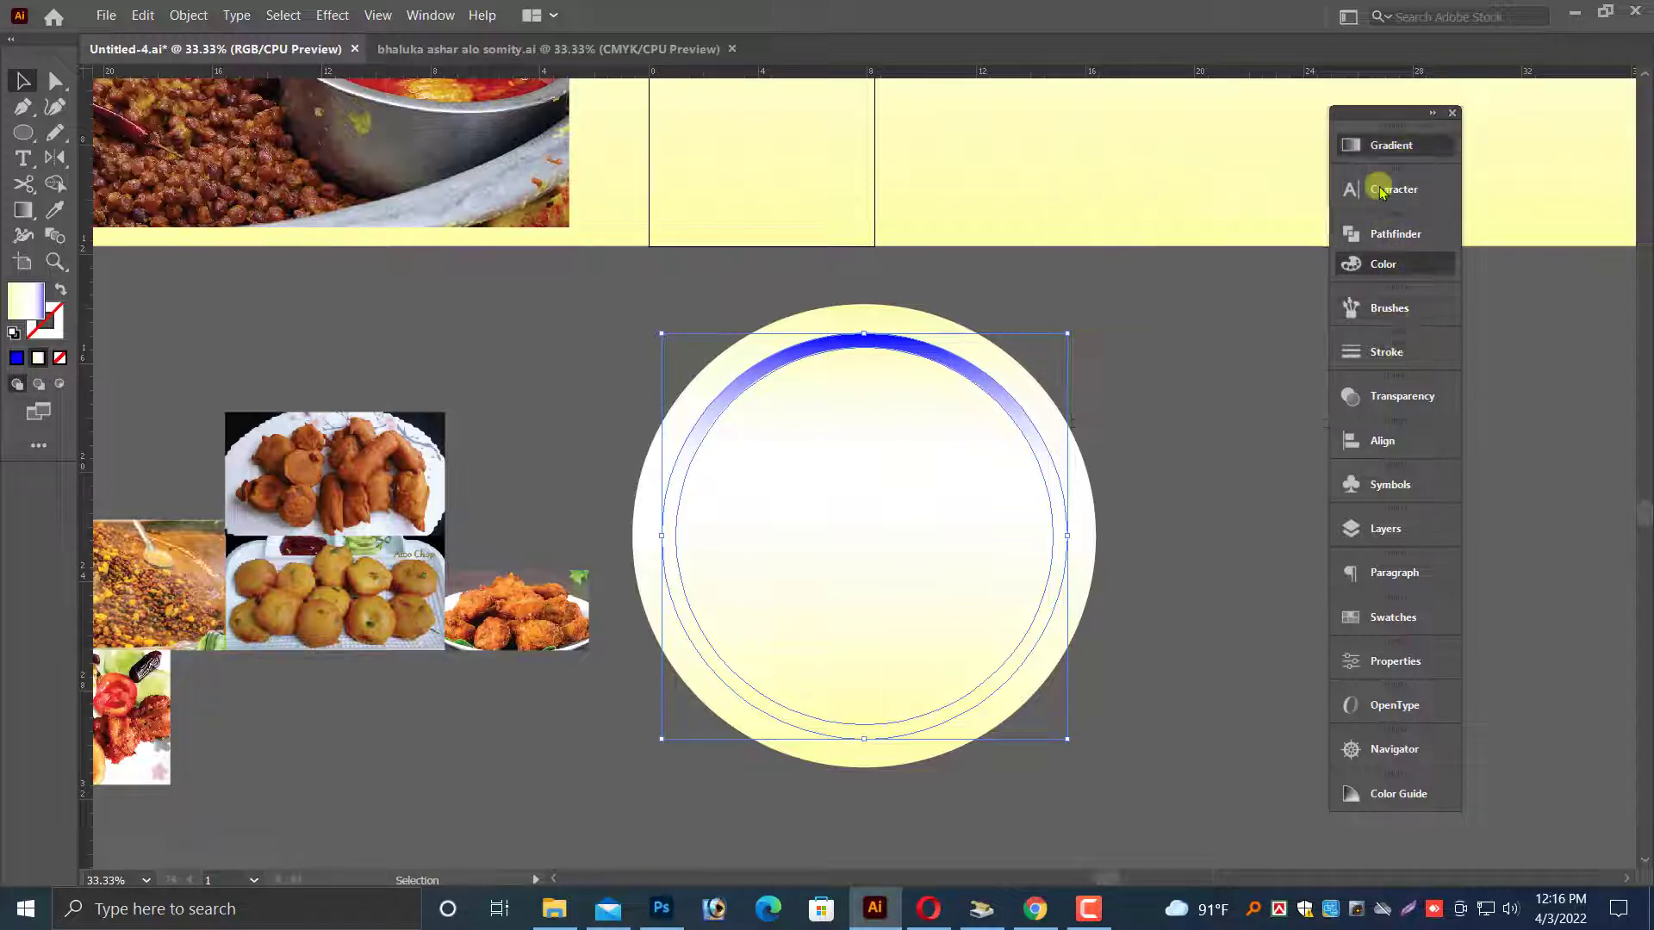
click(1100, 338)
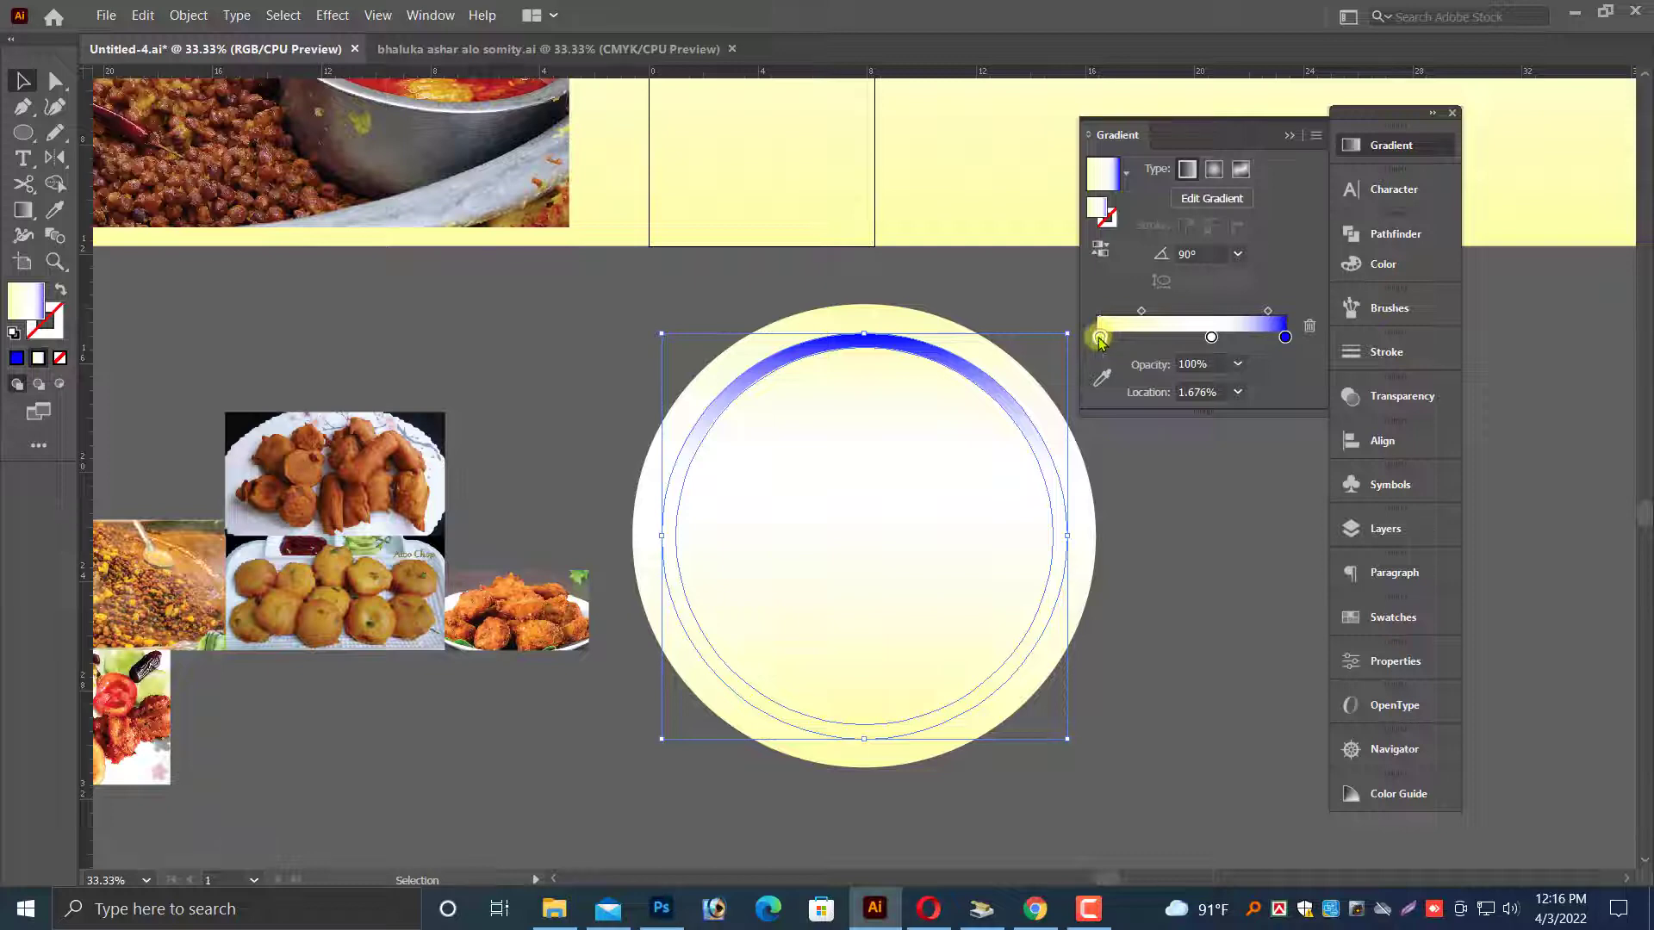
click(1395, 264)
drag(1257, 262, 1000, 258)
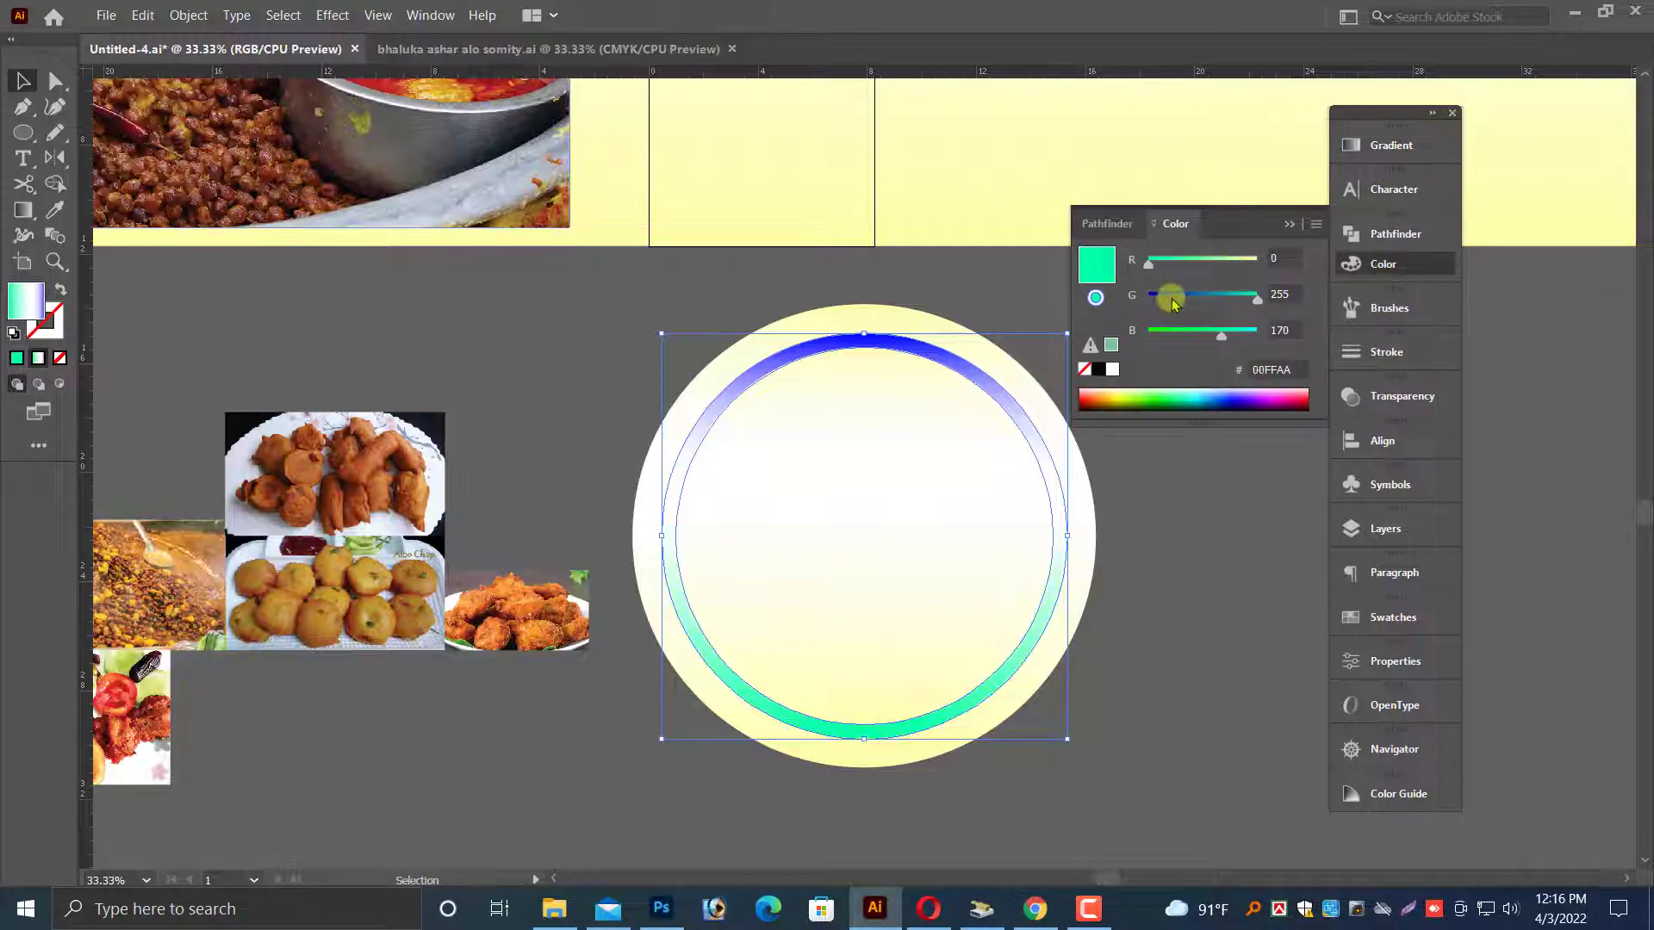
drag(1134, 298, 1120, 298)
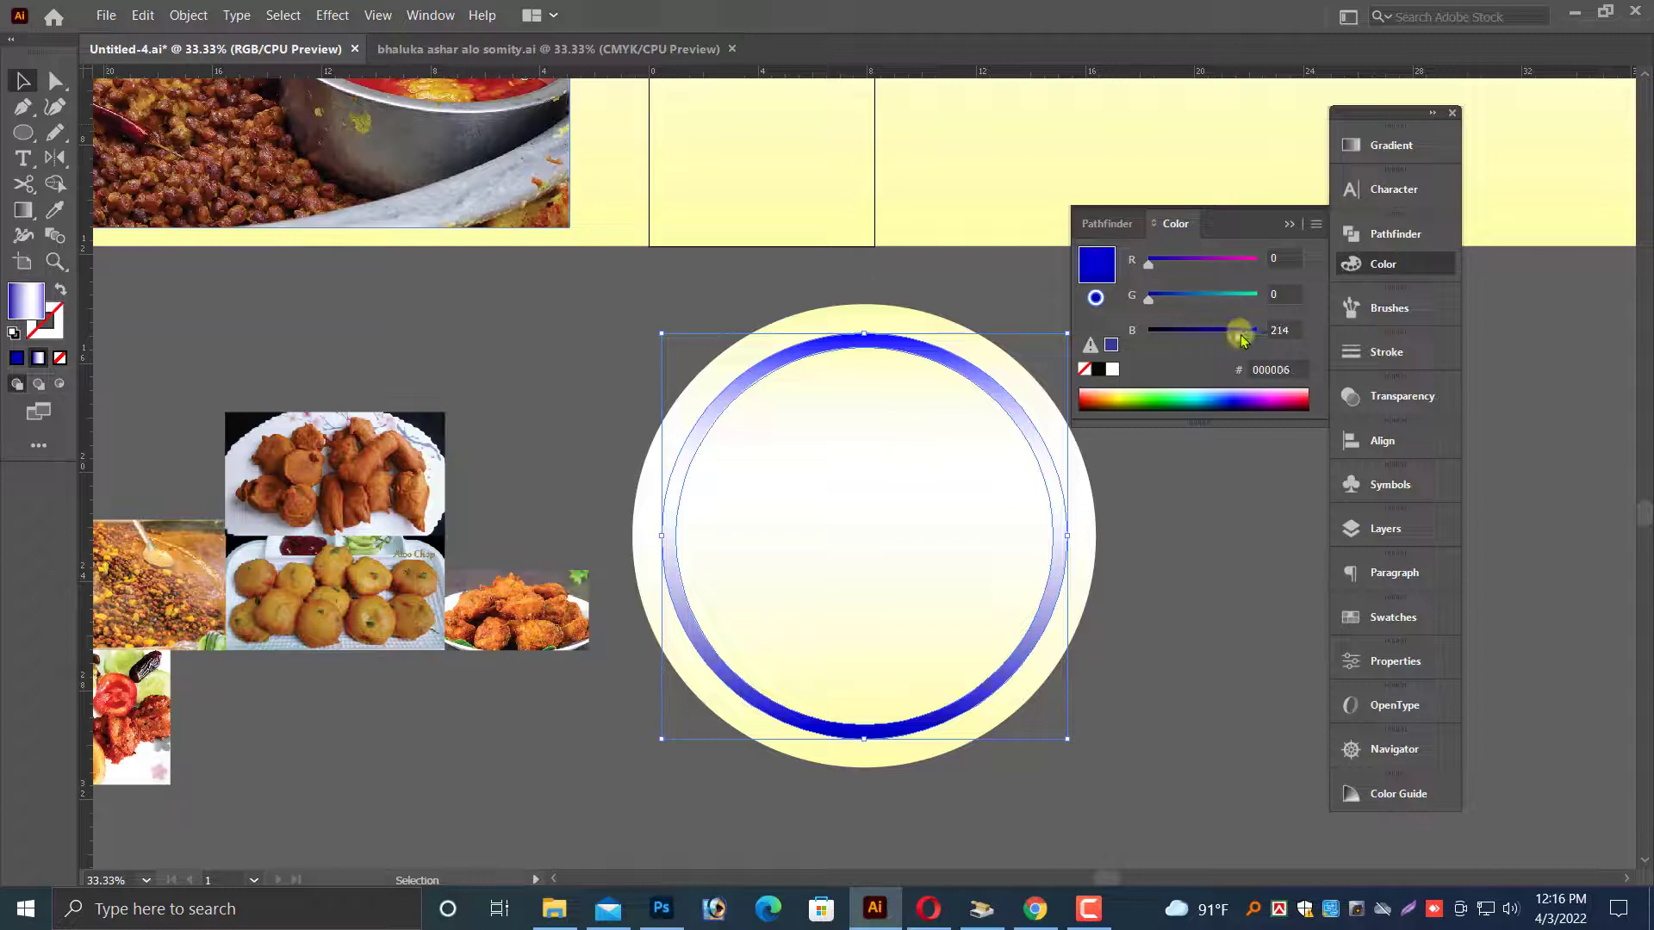
- Lower the ring's dark gradient end to B 94 and recolour its middle cyan with R 0, G 255 and B 255
drag(1241, 338, 1193, 334)
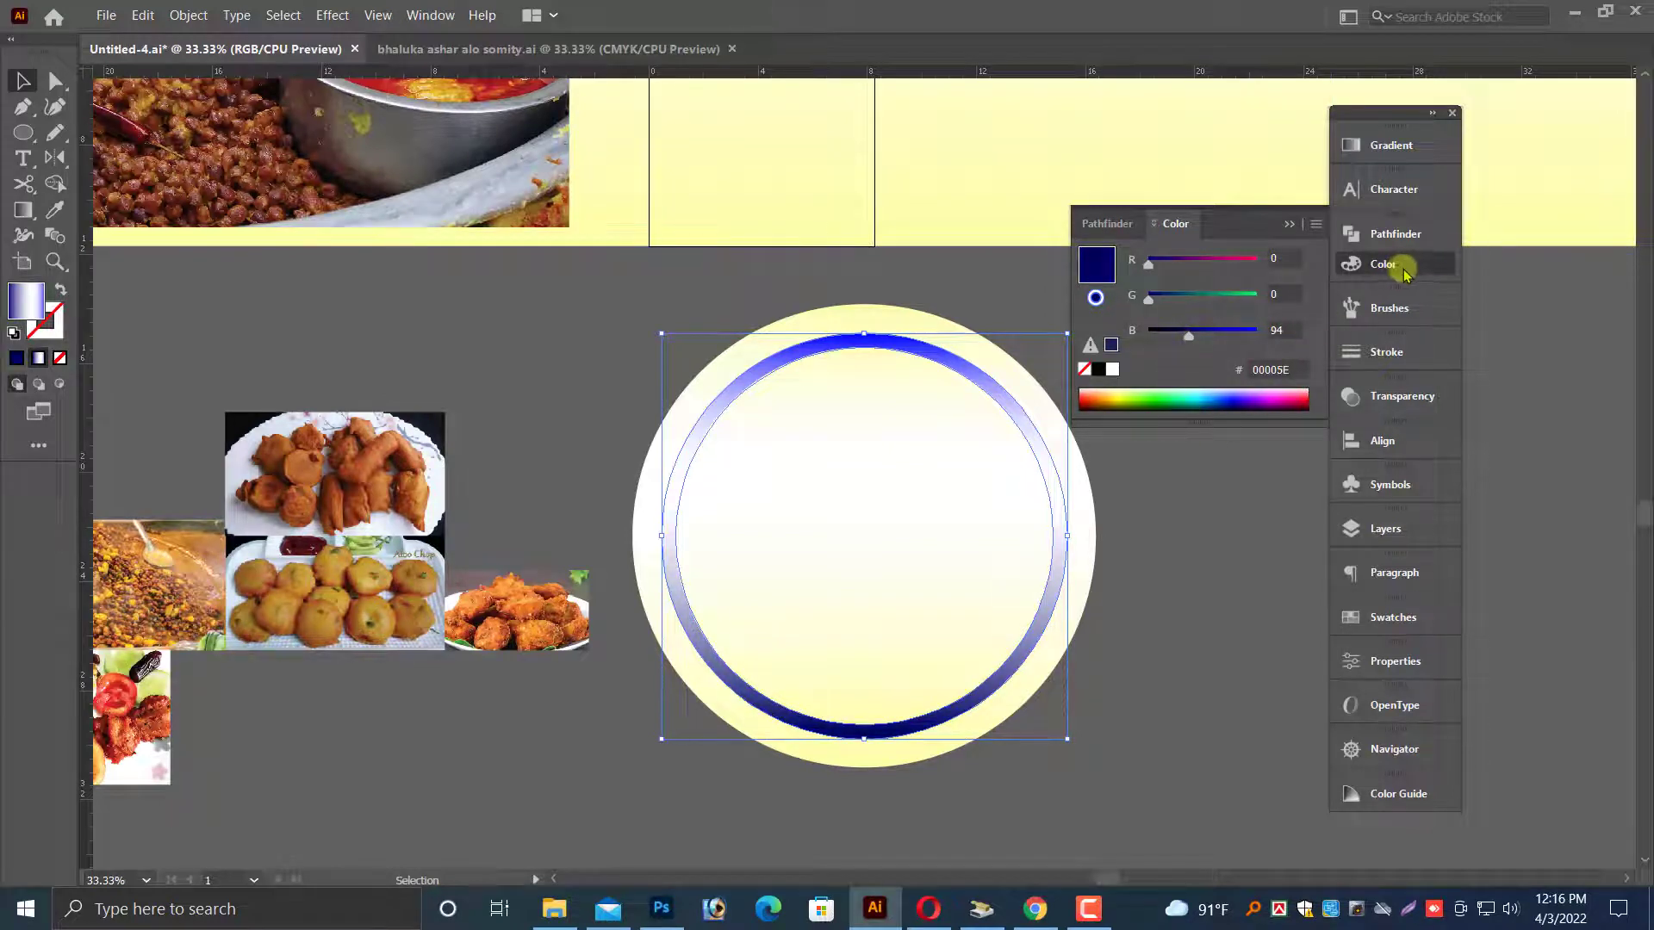
click(1361, 145)
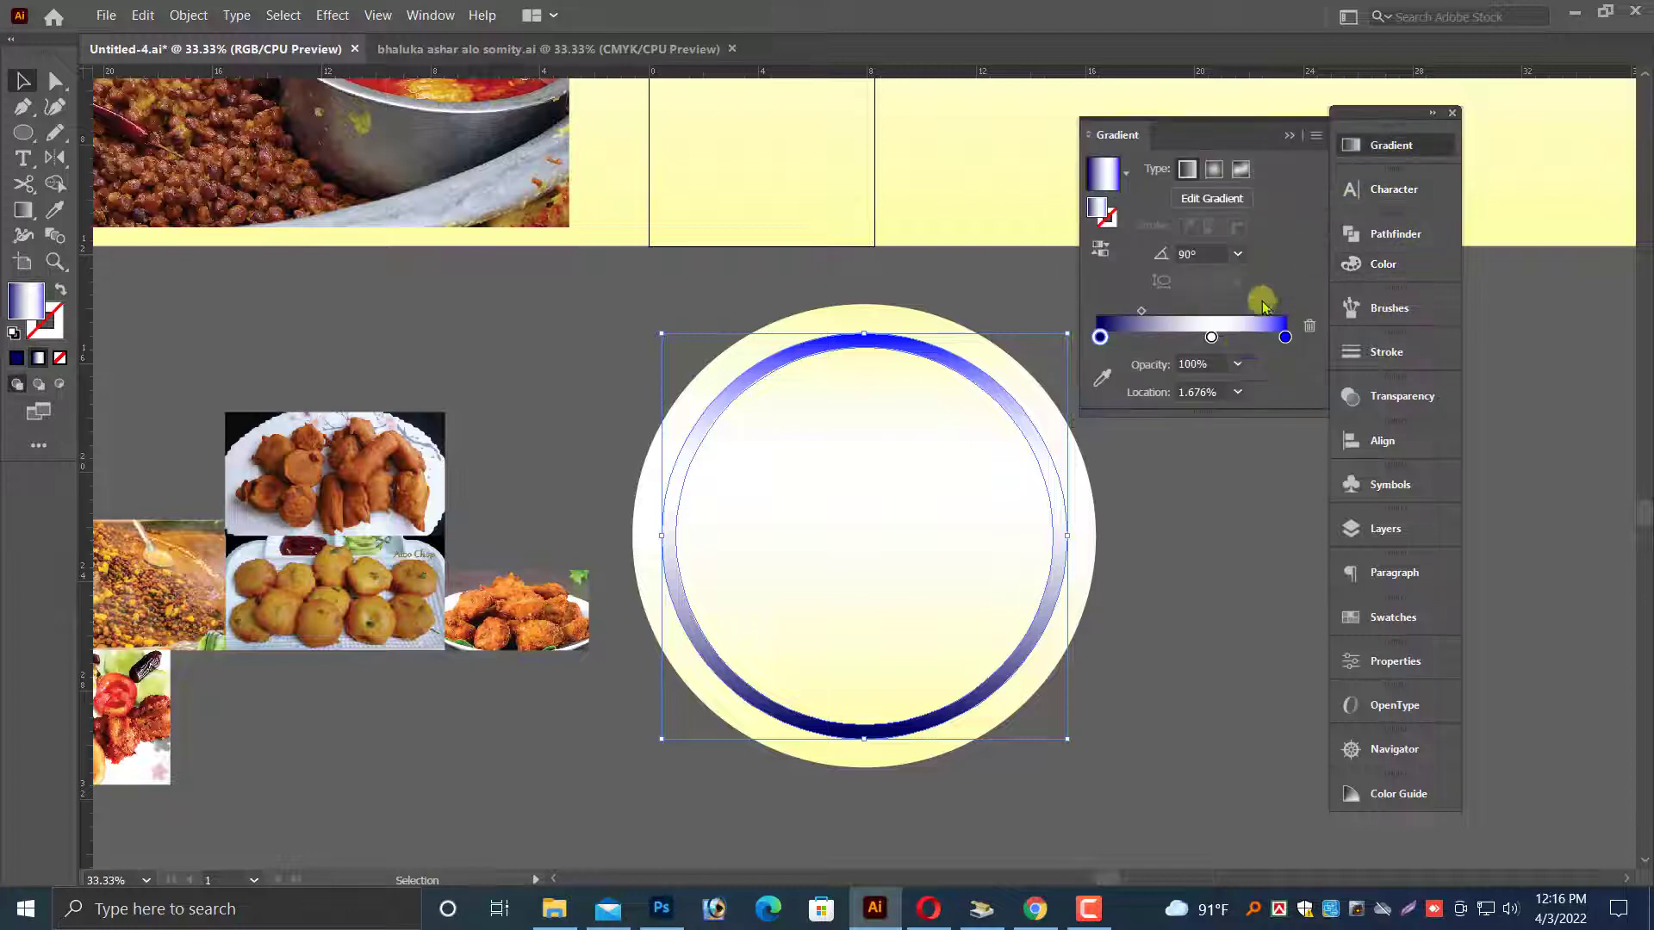
click(1391, 264)
click(1309, 227)
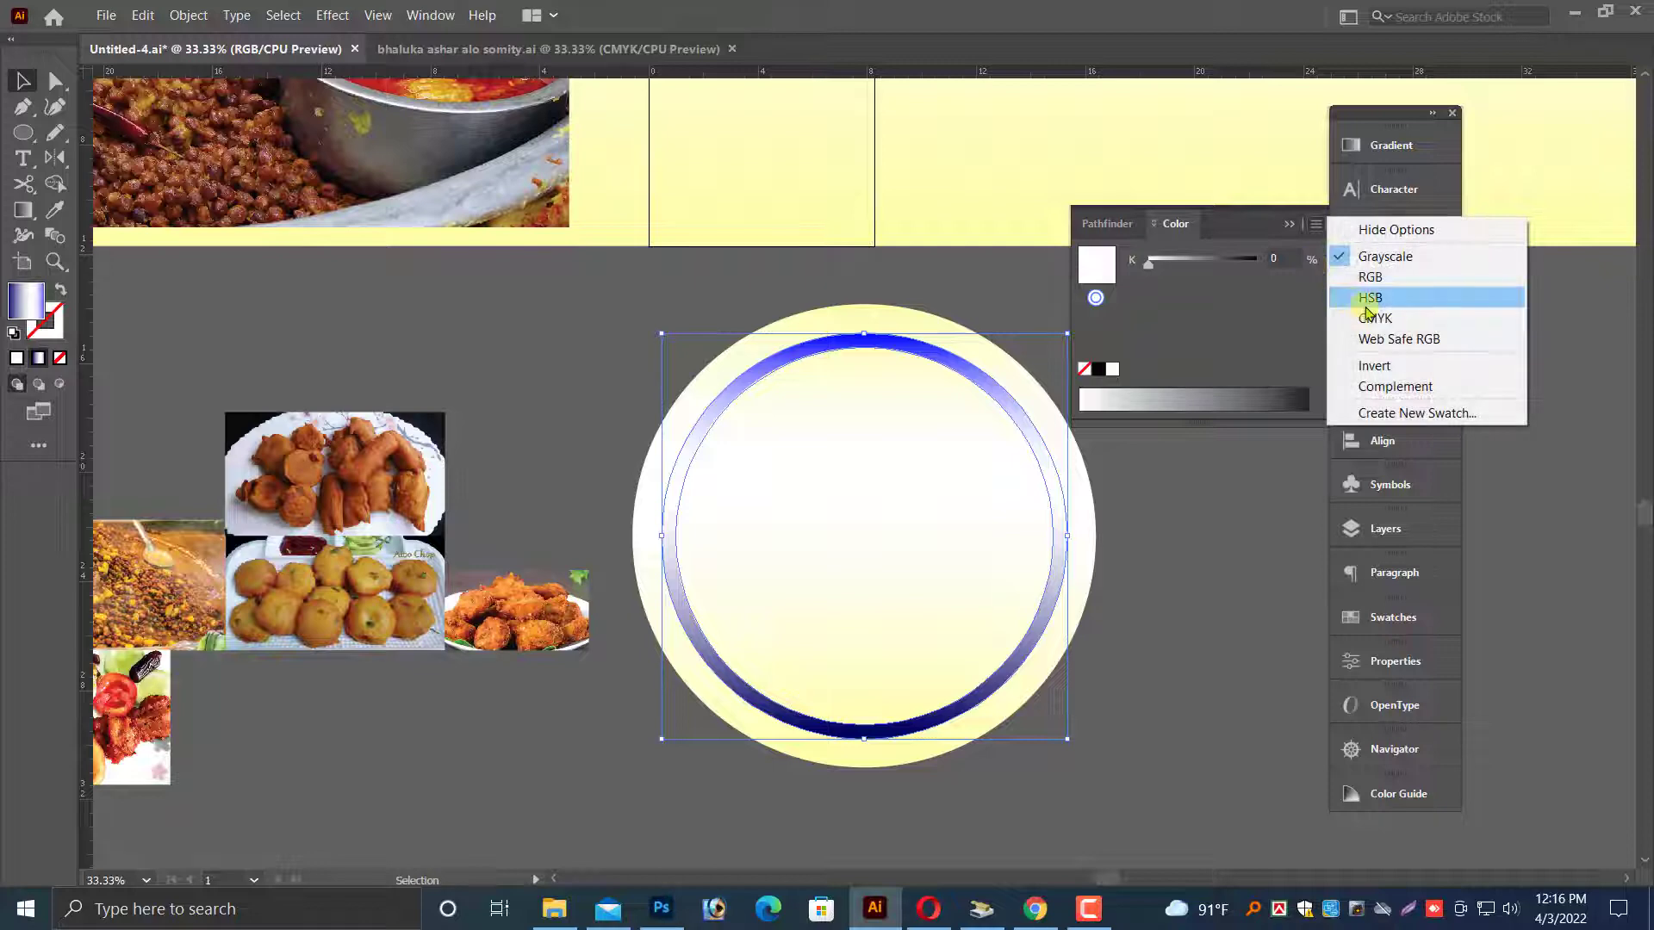
click(1368, 274)
drag(1232, 263, 1148, 263)
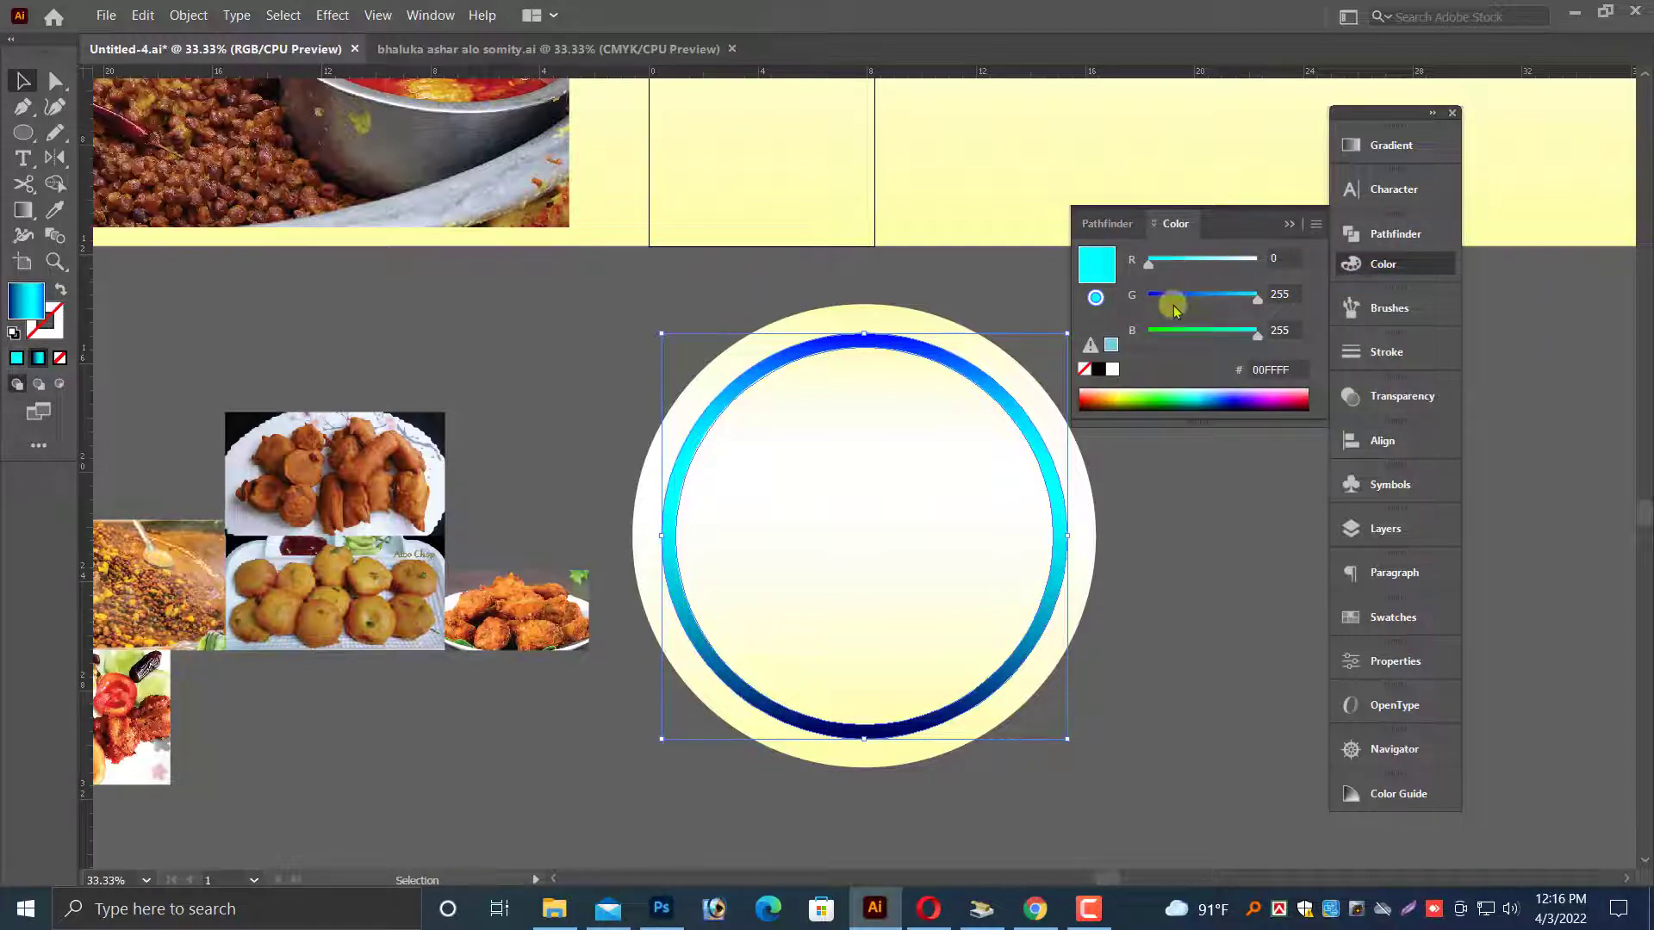
scroll(1117, 469, up, 2)
click(1120, 515)
scroll(1120, 515, down, 2)
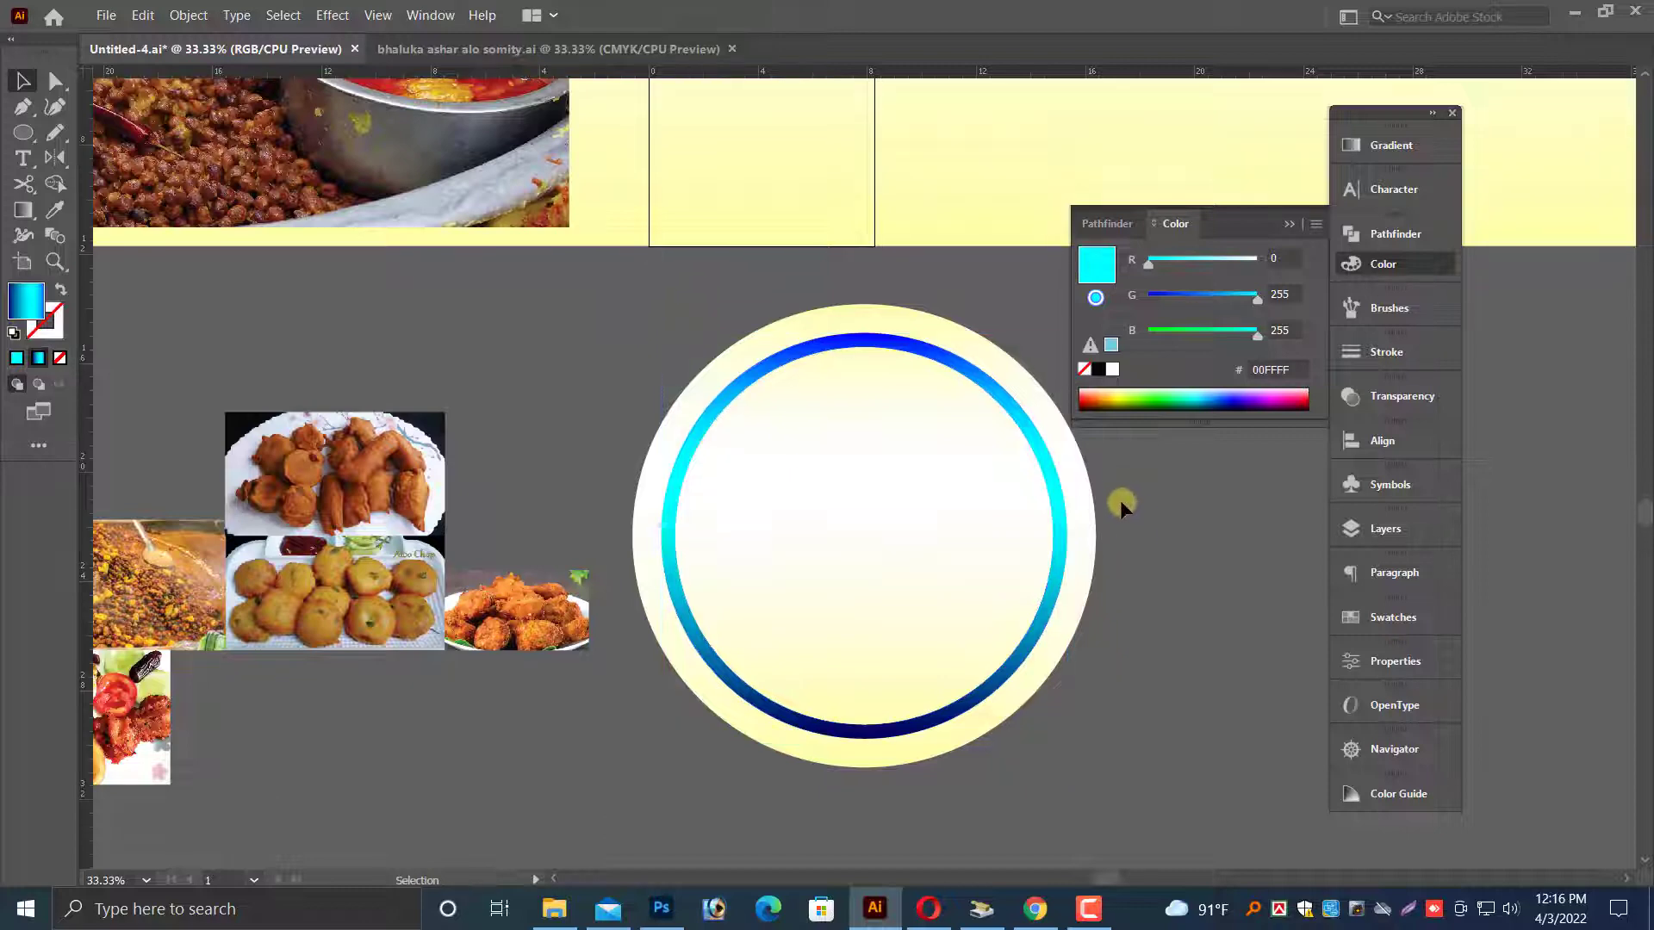
scroll(1145, 506, up, 1)
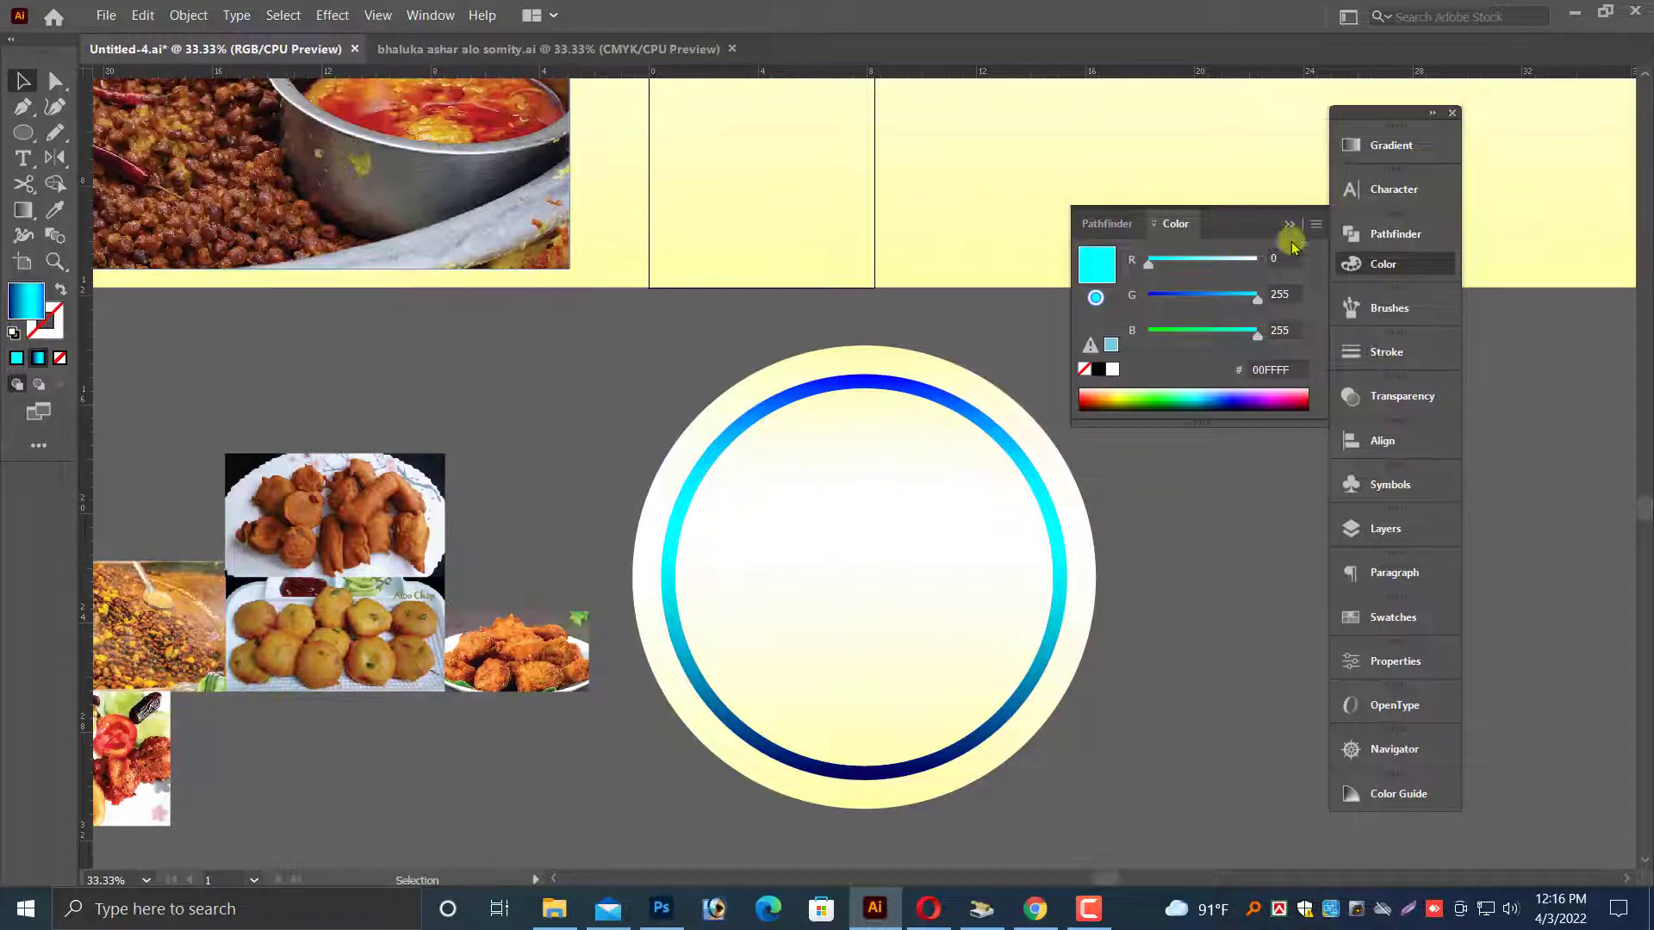
click(1279, 223)
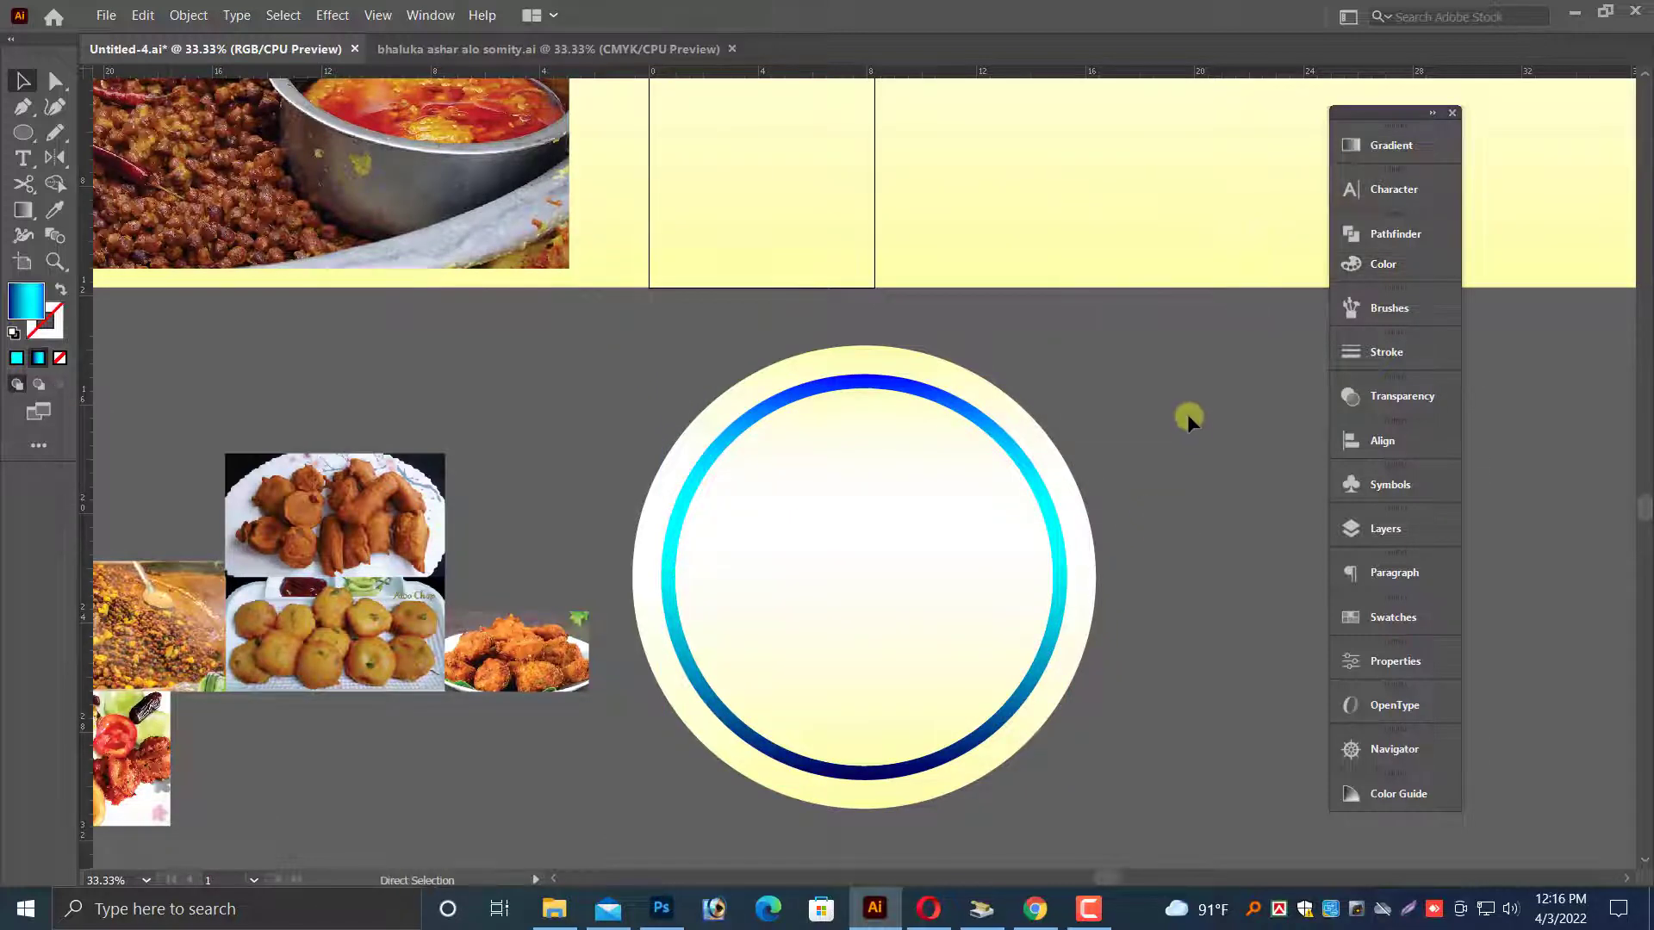
key(ctrl+minus)
scroll(1187, 413, up, 4)
key(ctrl+minus)
key(ctrl+minus)
key(ctrl+minus)
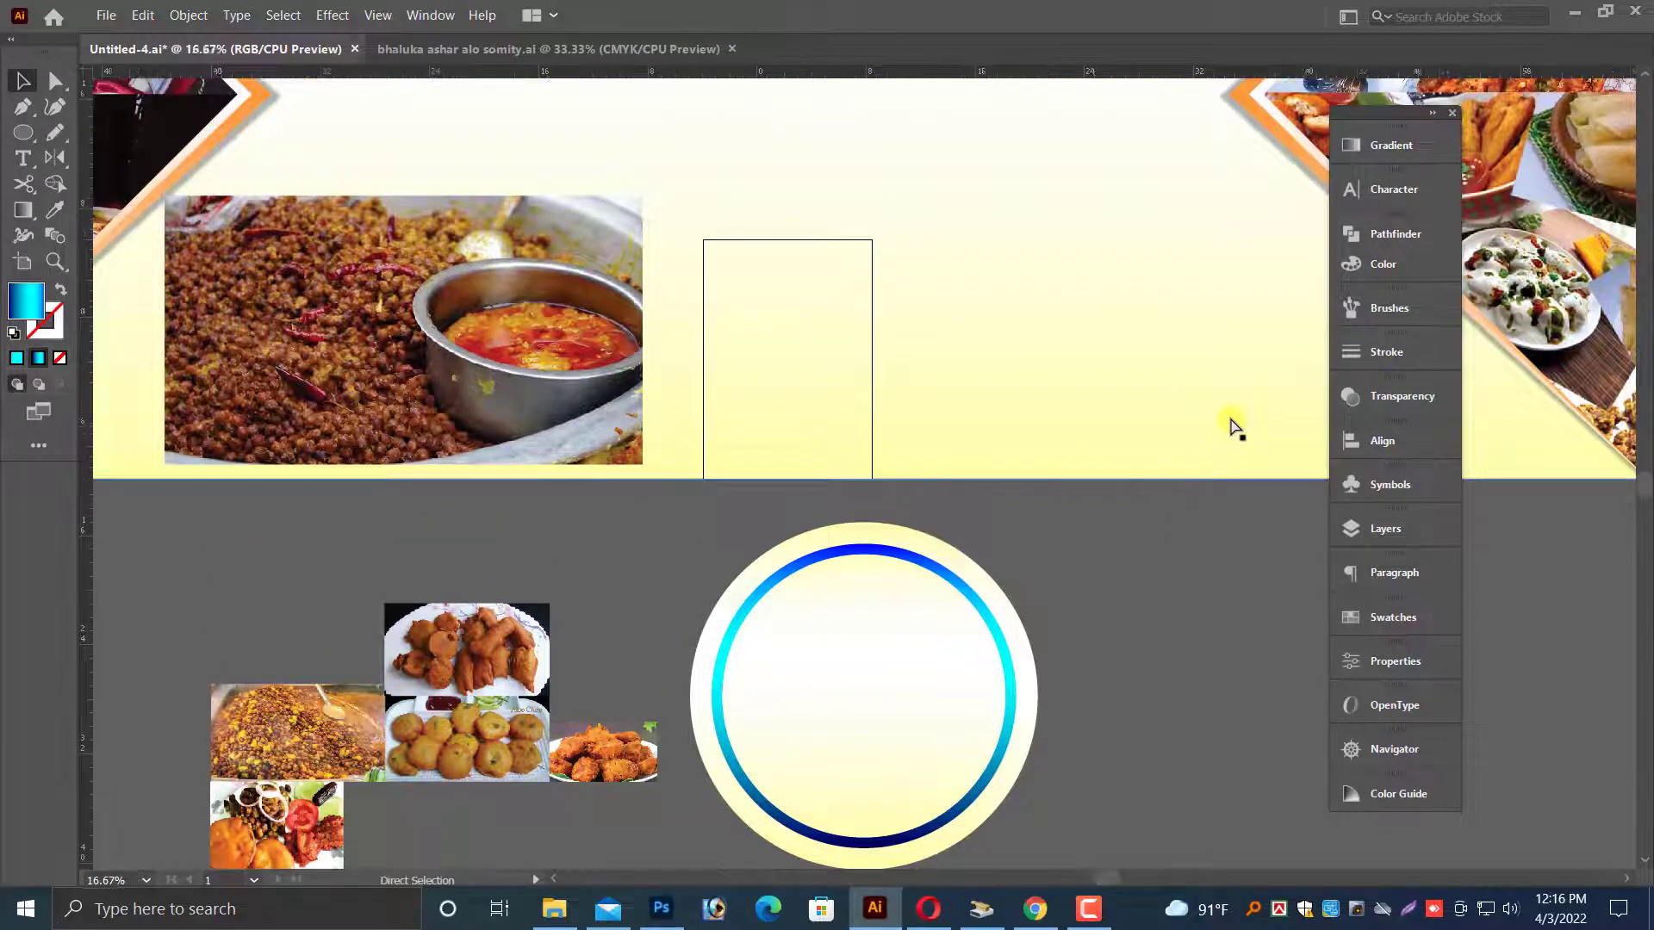
click(1089, 909)
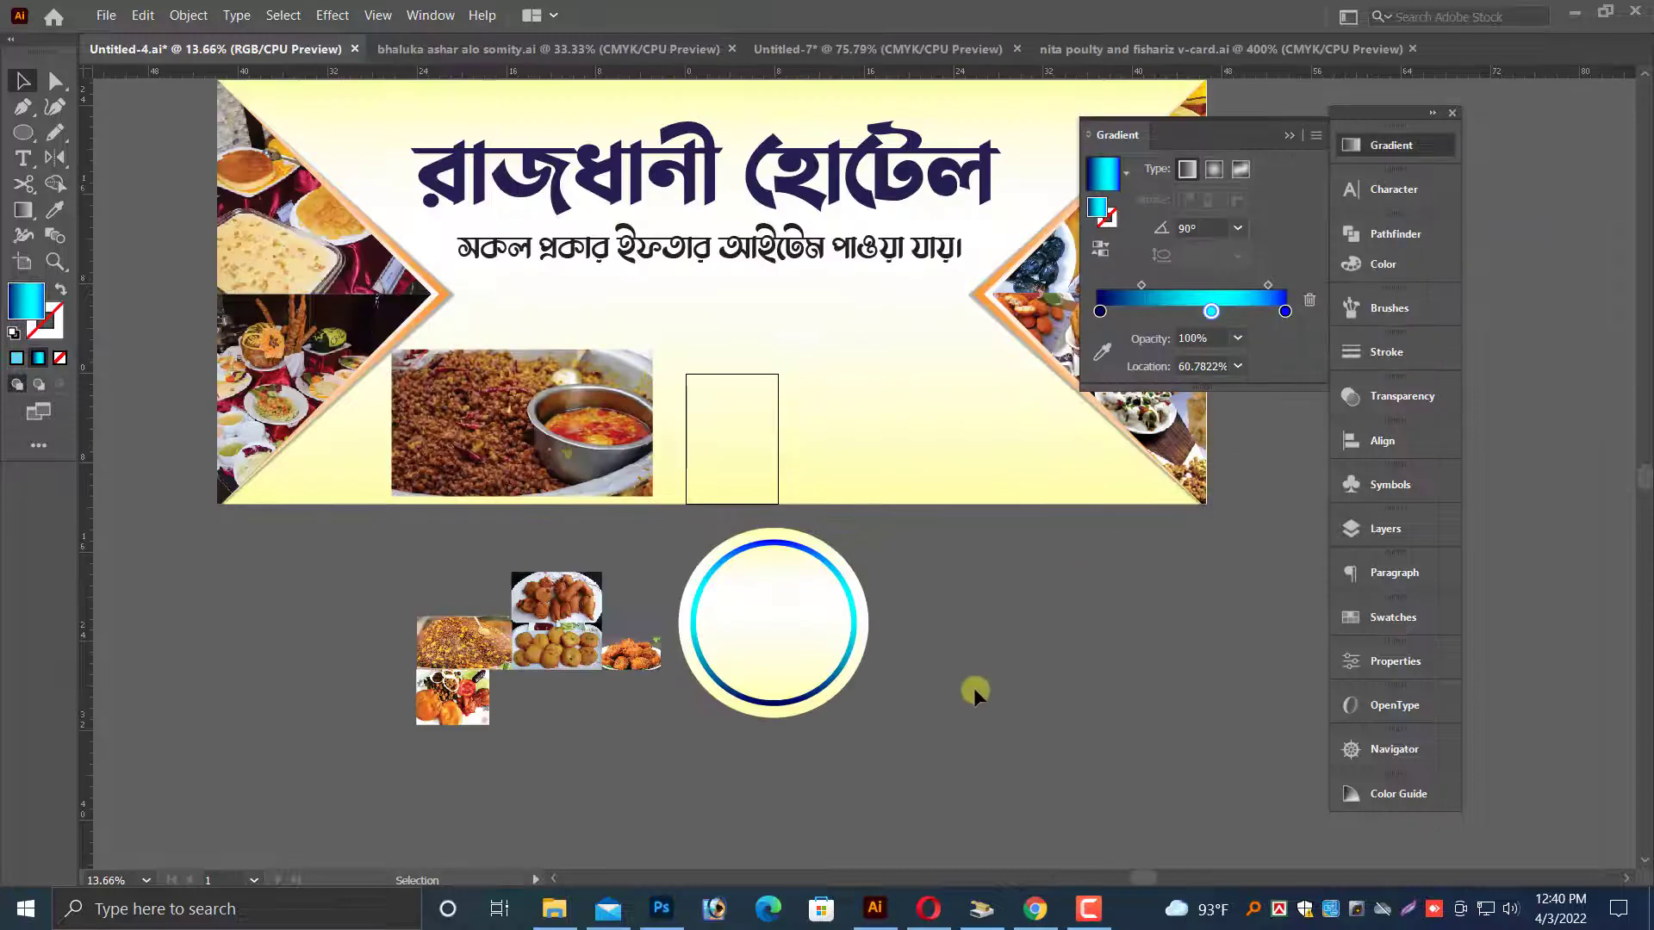
- Copy the thin ring's blue gradient onto the large outer circle with the Eyedropper
click(856, 642)
key(ctrl+space)
drag(541, 430, 1094, 725)
click(990, 628)
click(55, 210)
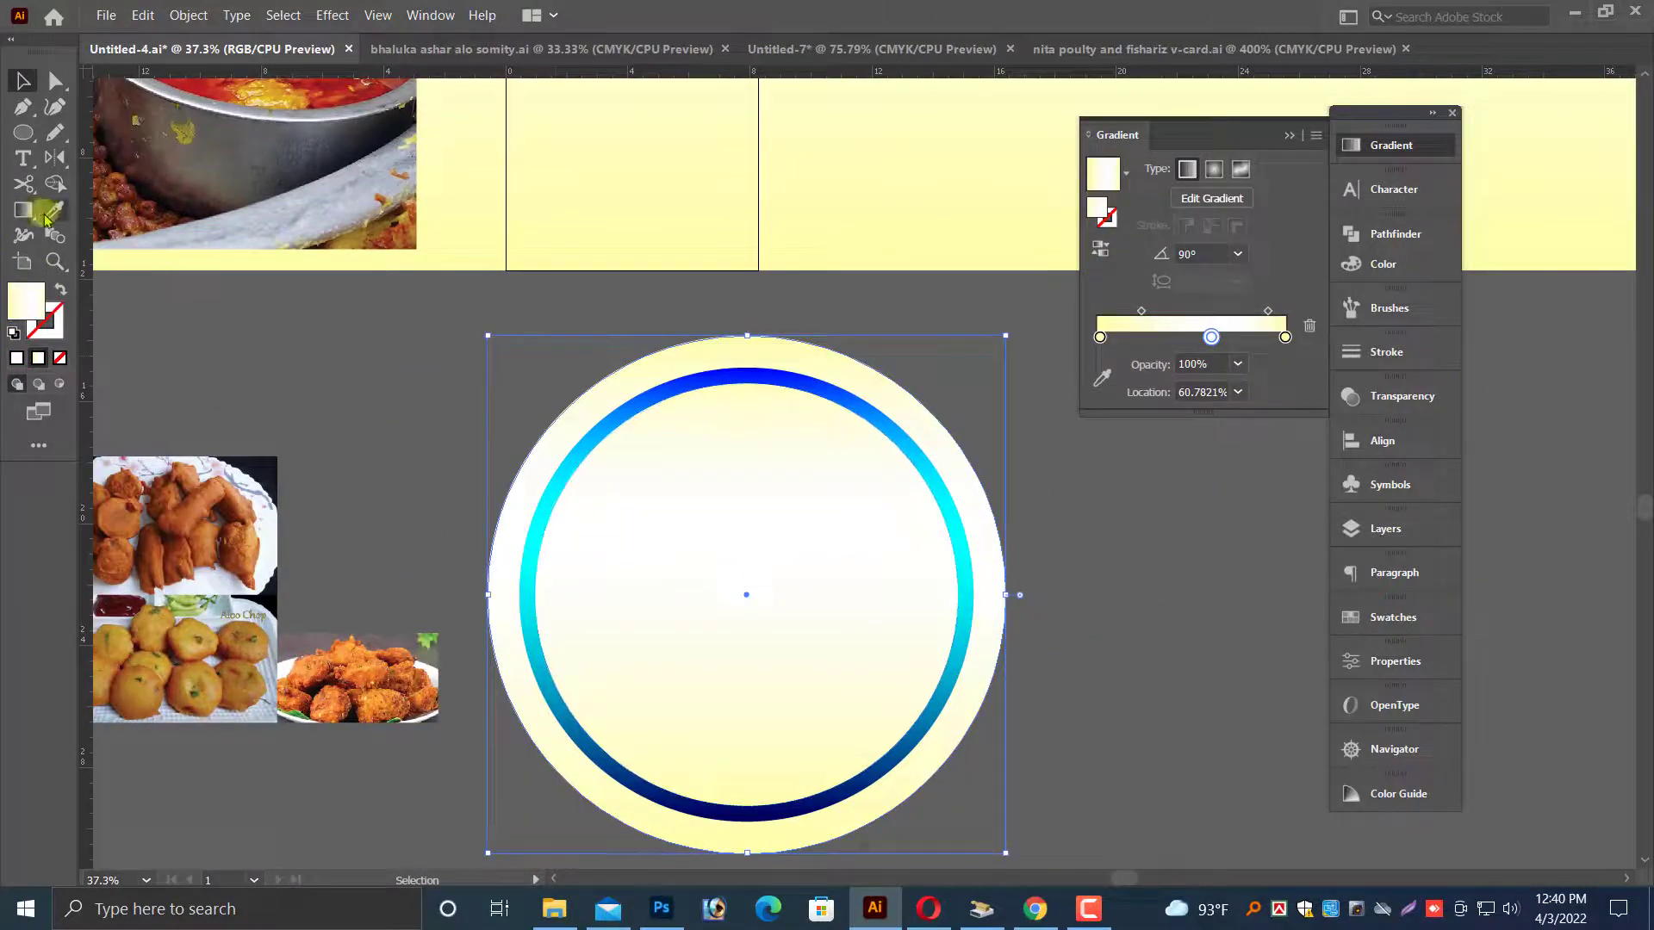
click(723, 373)
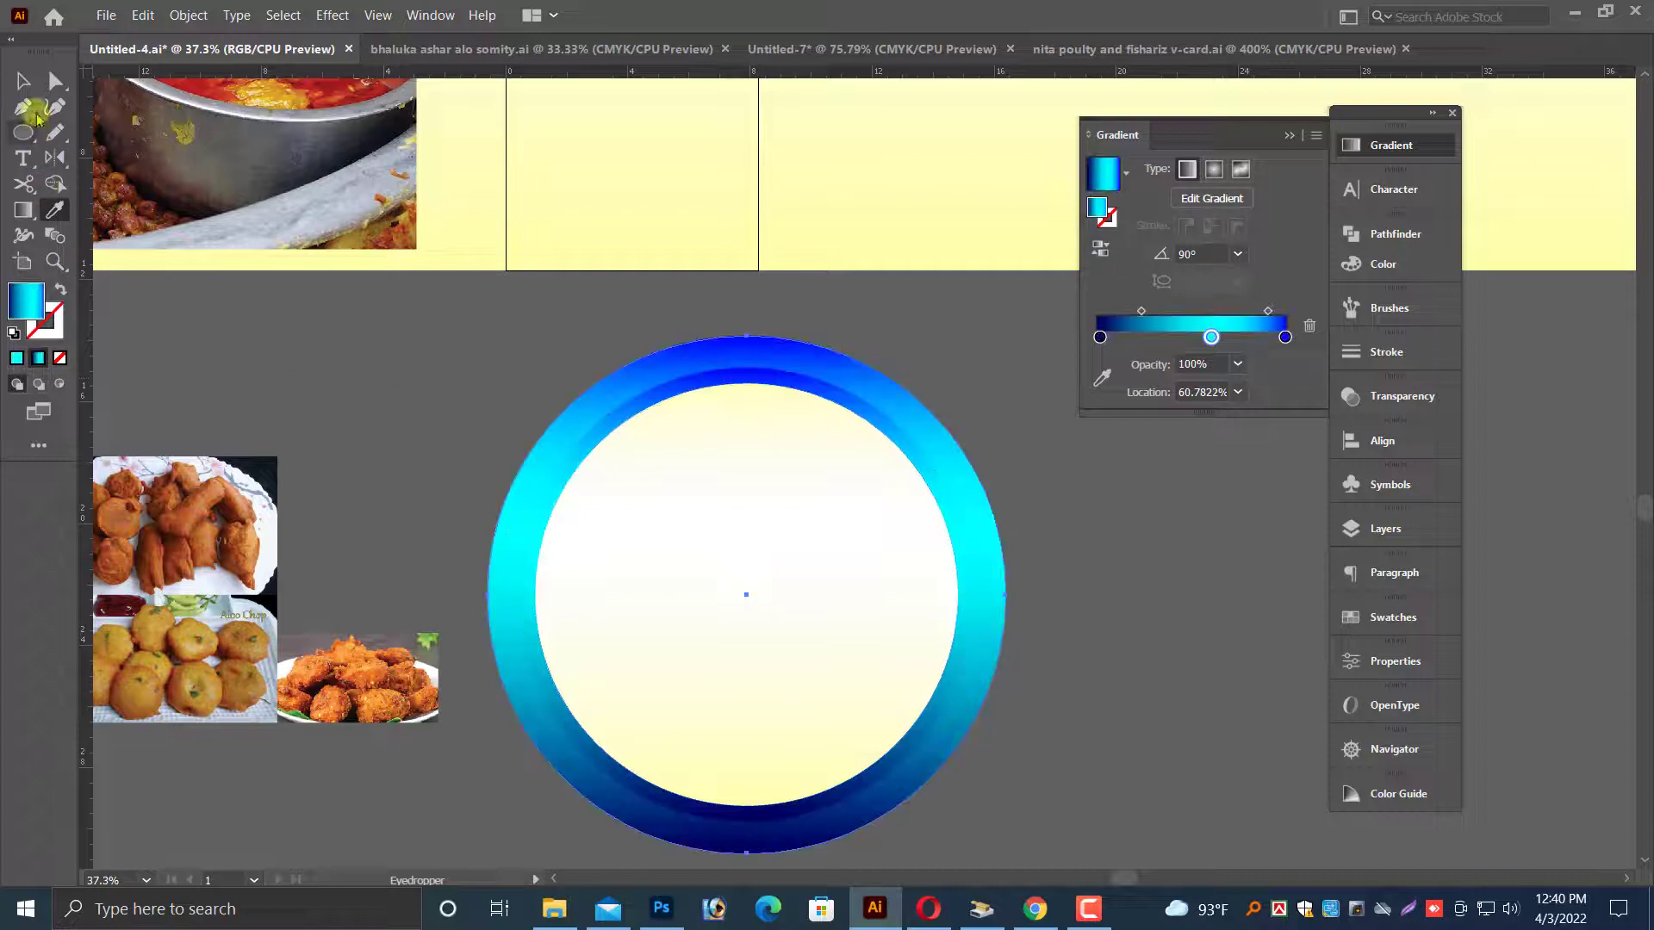
click(24, 80)
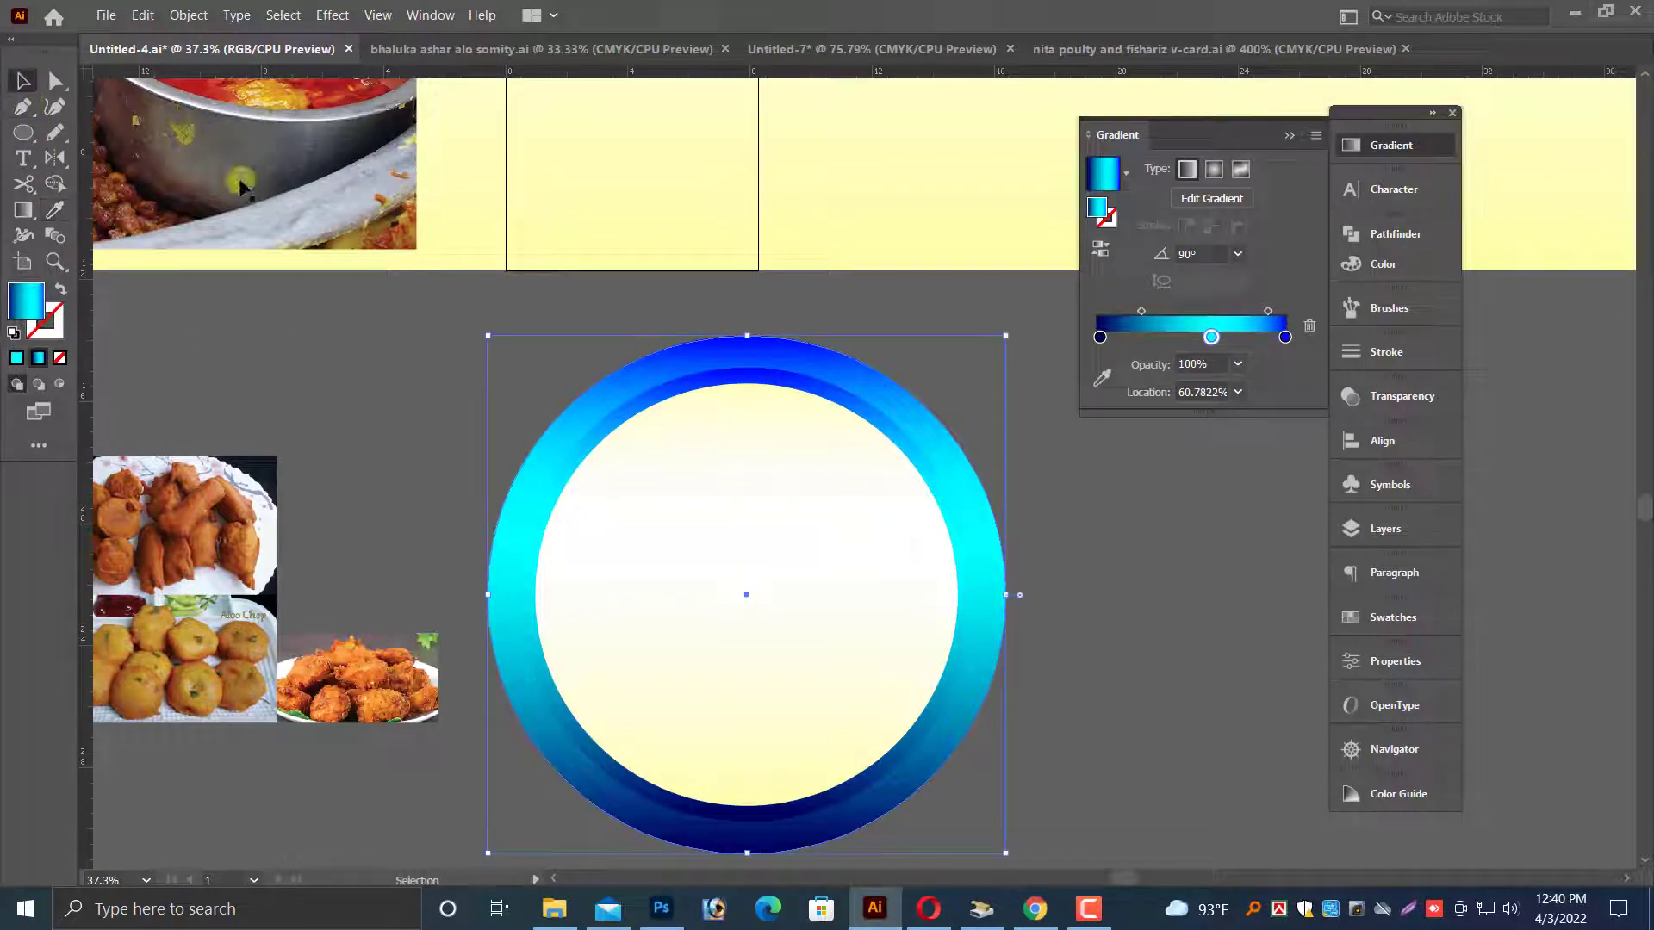
- Redraw the outer circle's gradient diagonally from its upper right to its lower left, at about -152.7°
click(23, 210)
drag(433, 417, 1033, 758)
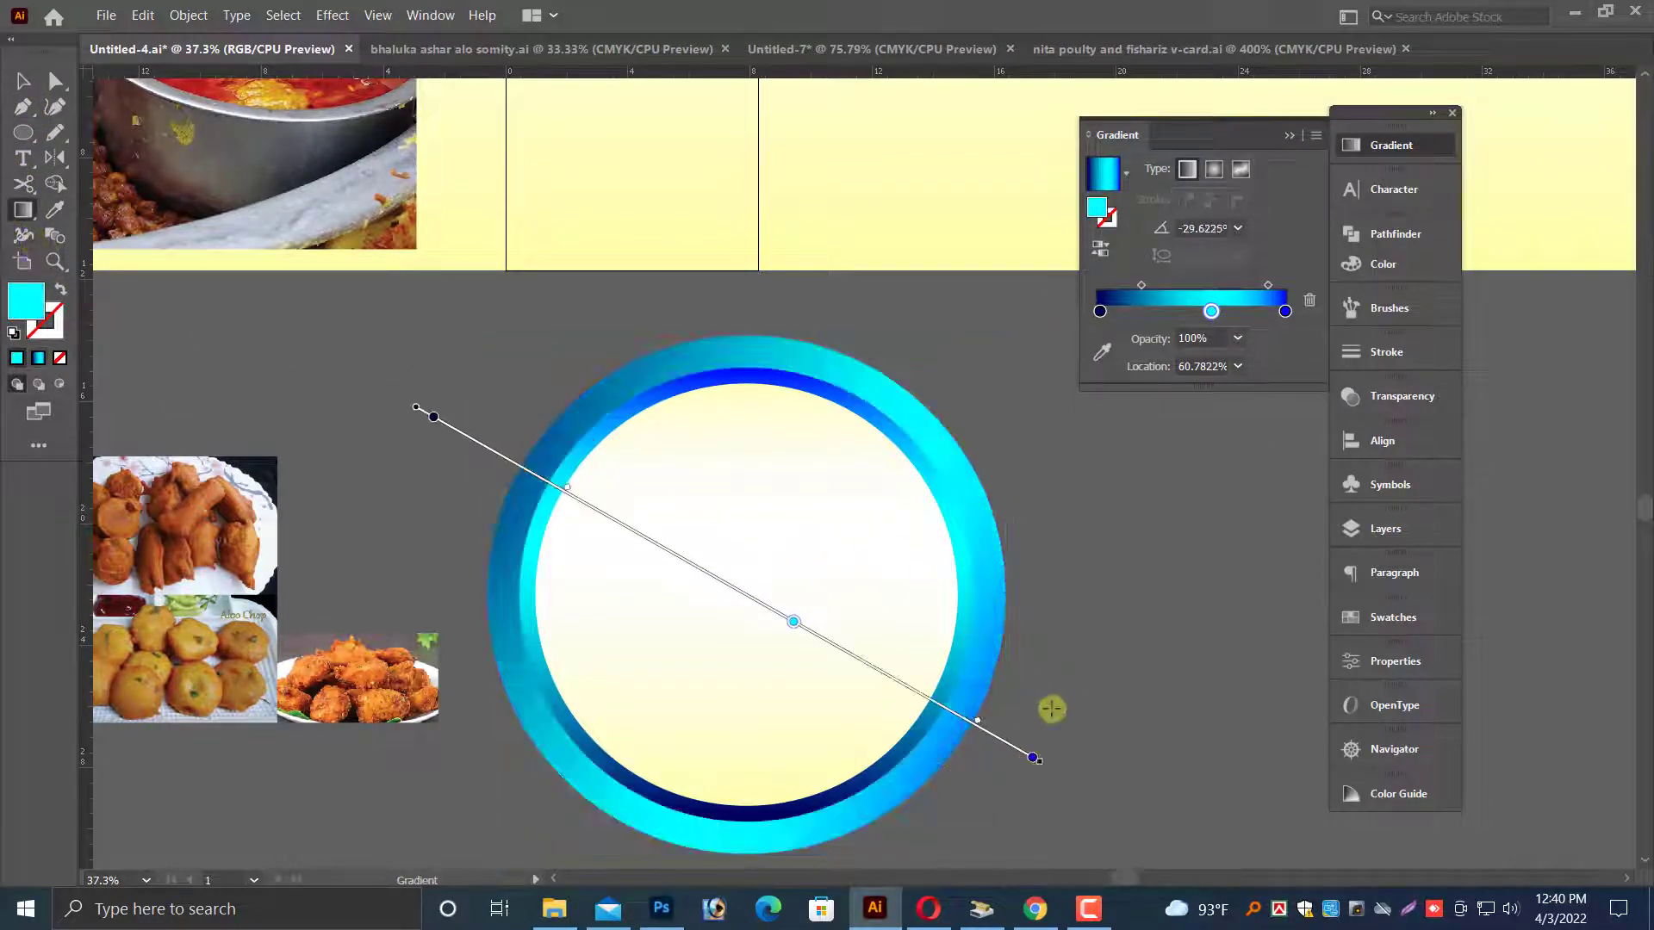
drag(1030, 446, 527, 706)
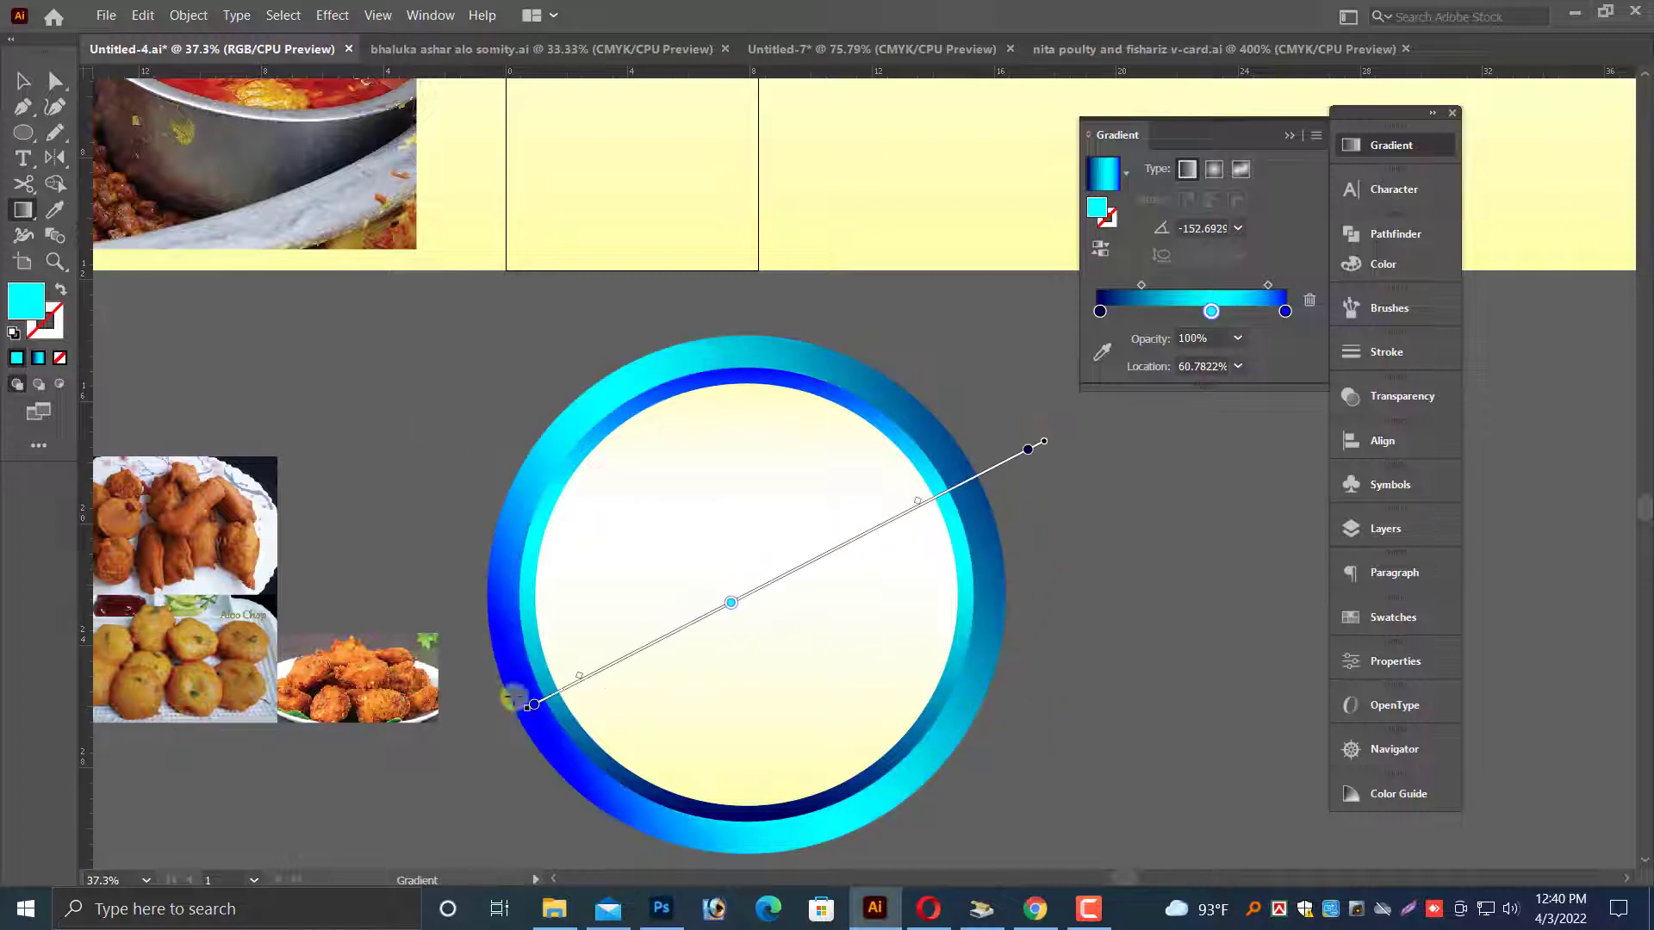
click(23, 80)
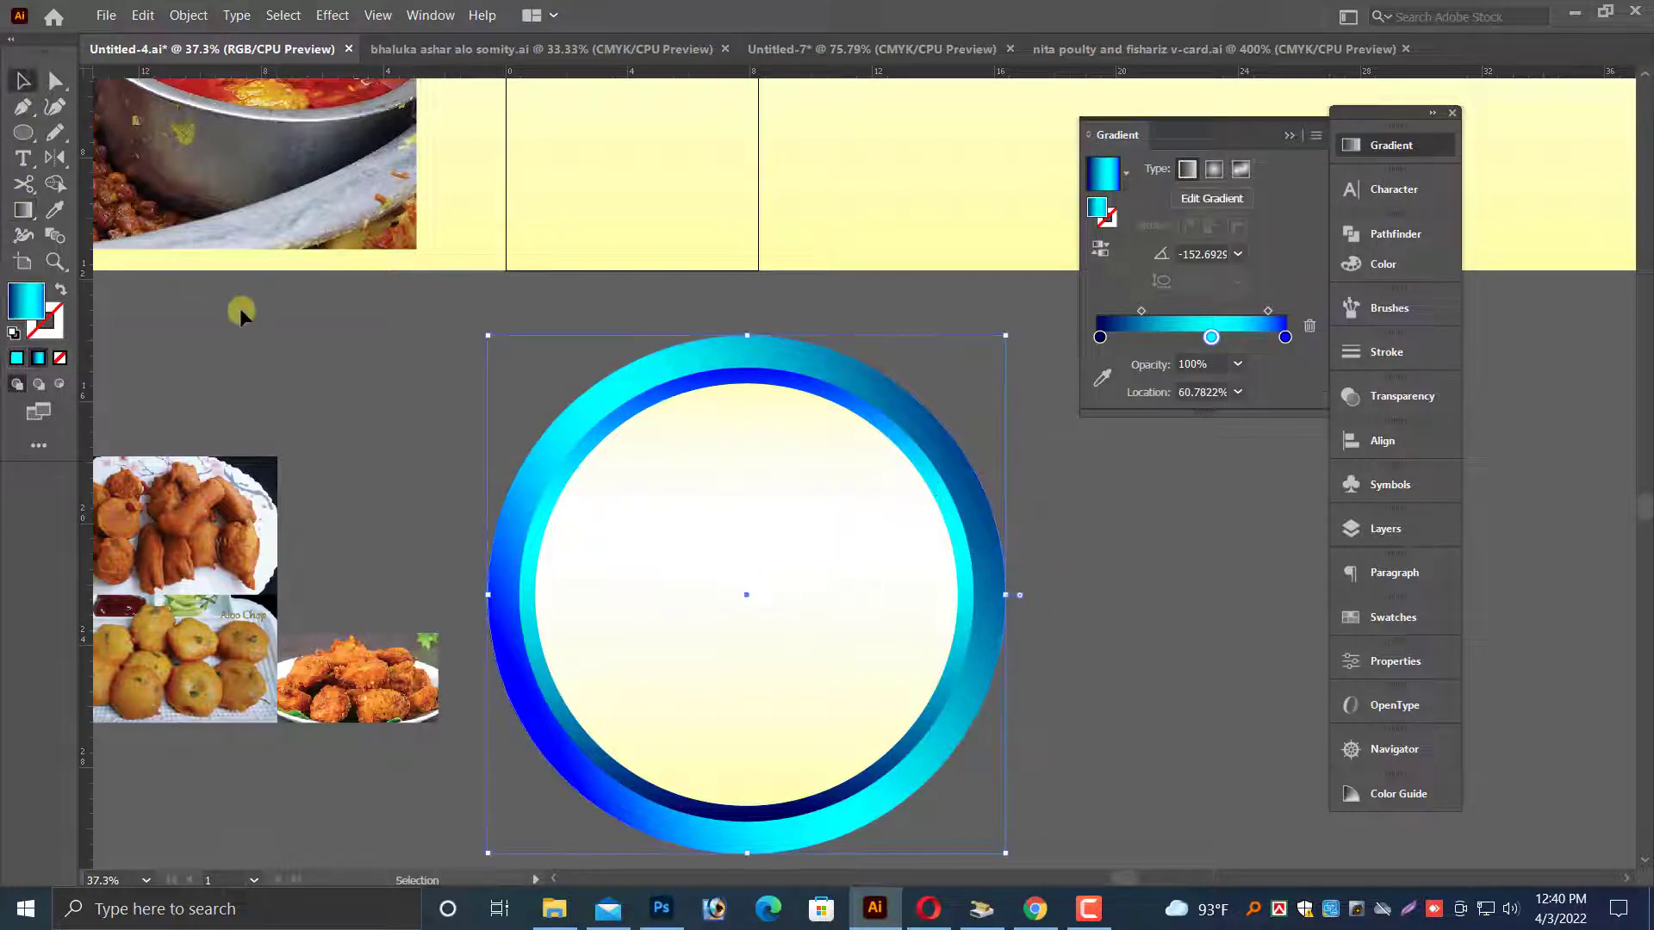
- Recolour the middle of the outer circle's gradient with R 0, G 158 and B 255
click(1002, 624)
click(1209, 341)
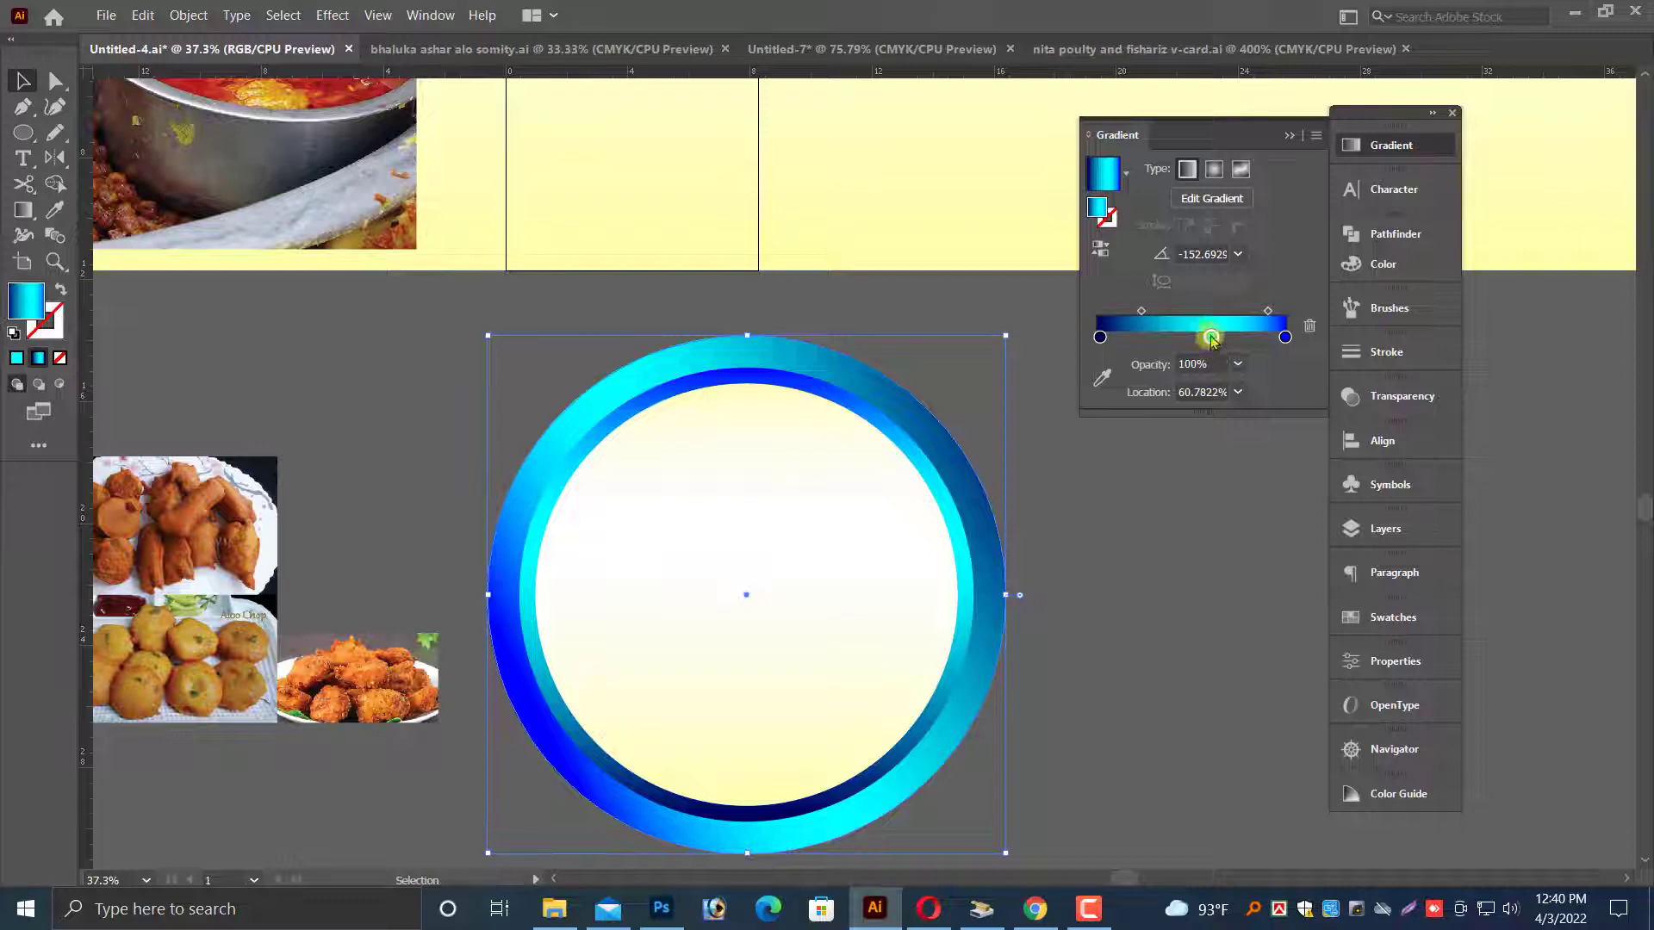
click(1380, 263)
drag(1209, 298, 1217, 300)
click(1177, 558)
key(ctrl+minus)
key(ctrl+minus)
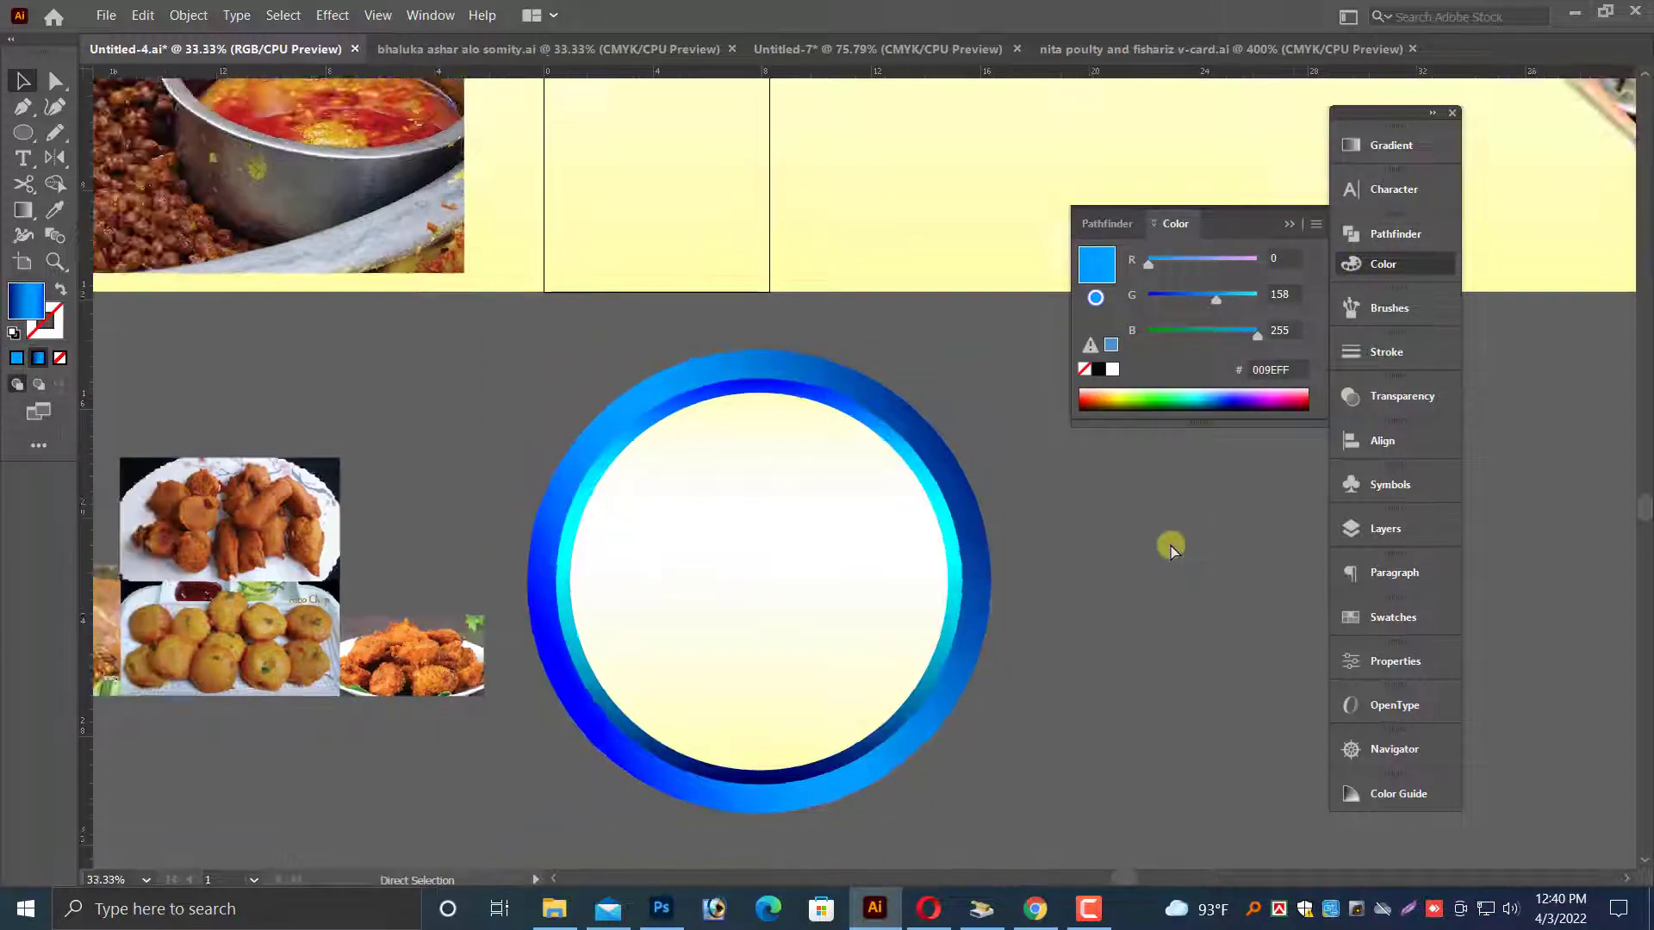
click(1286, 231)
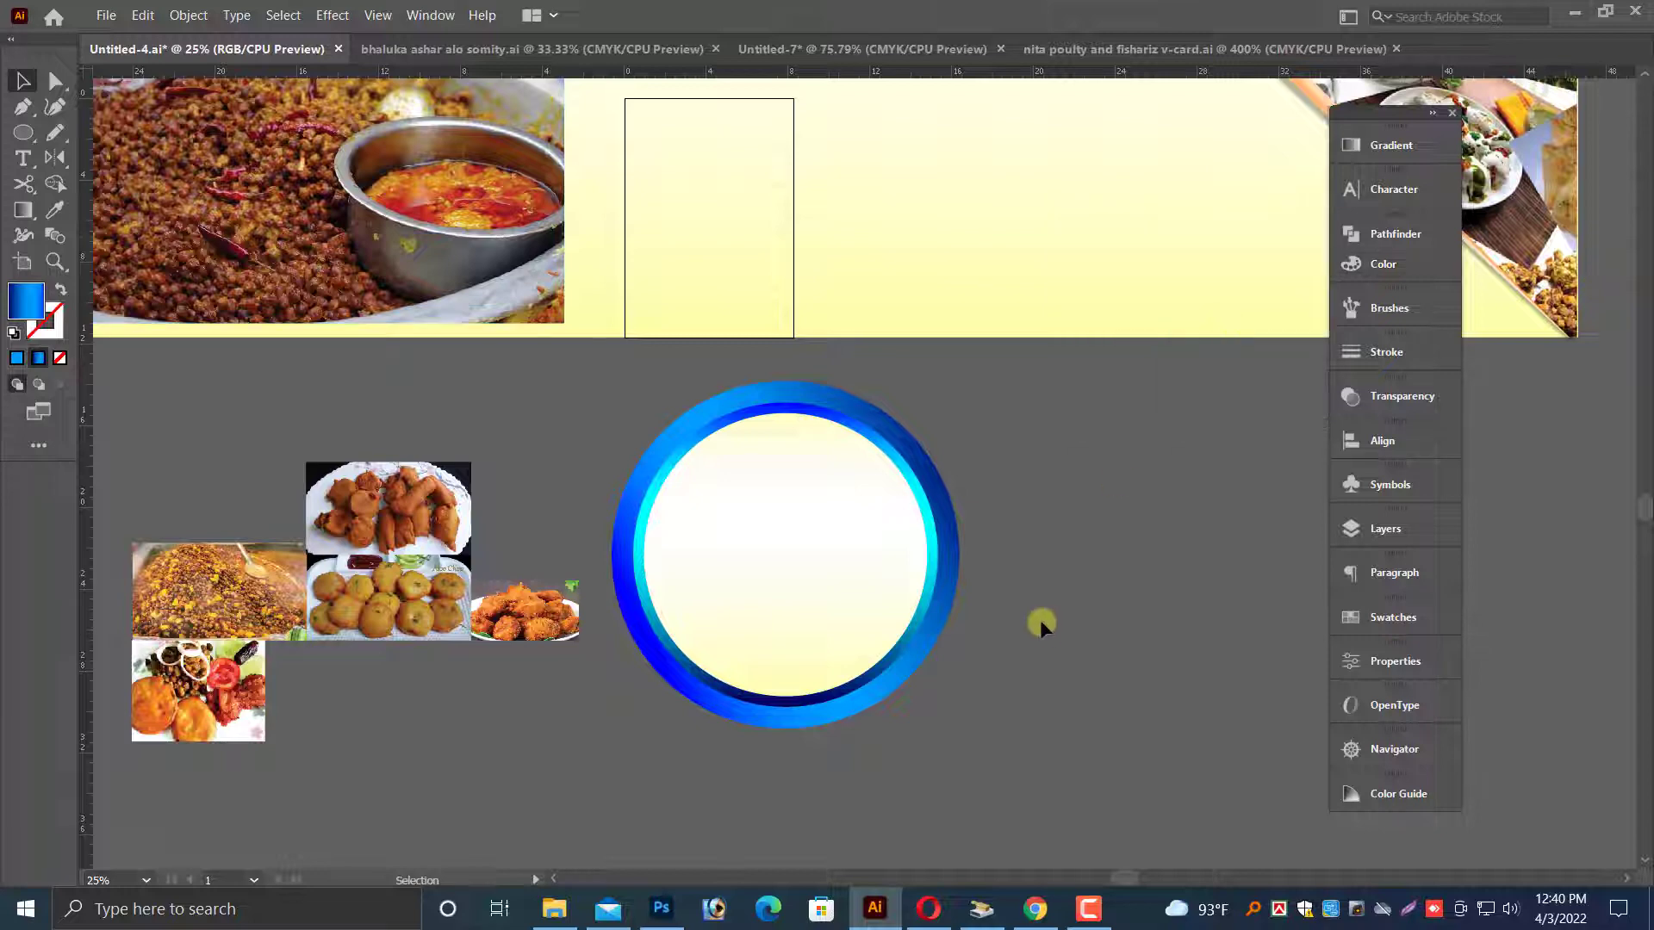
- Give the outer circle a Multiply drop shadow with 30% opacity, 0.0972 in offsets and 0.0694 in blur
drag(925, 522, 771, 696)
click(333, 15)
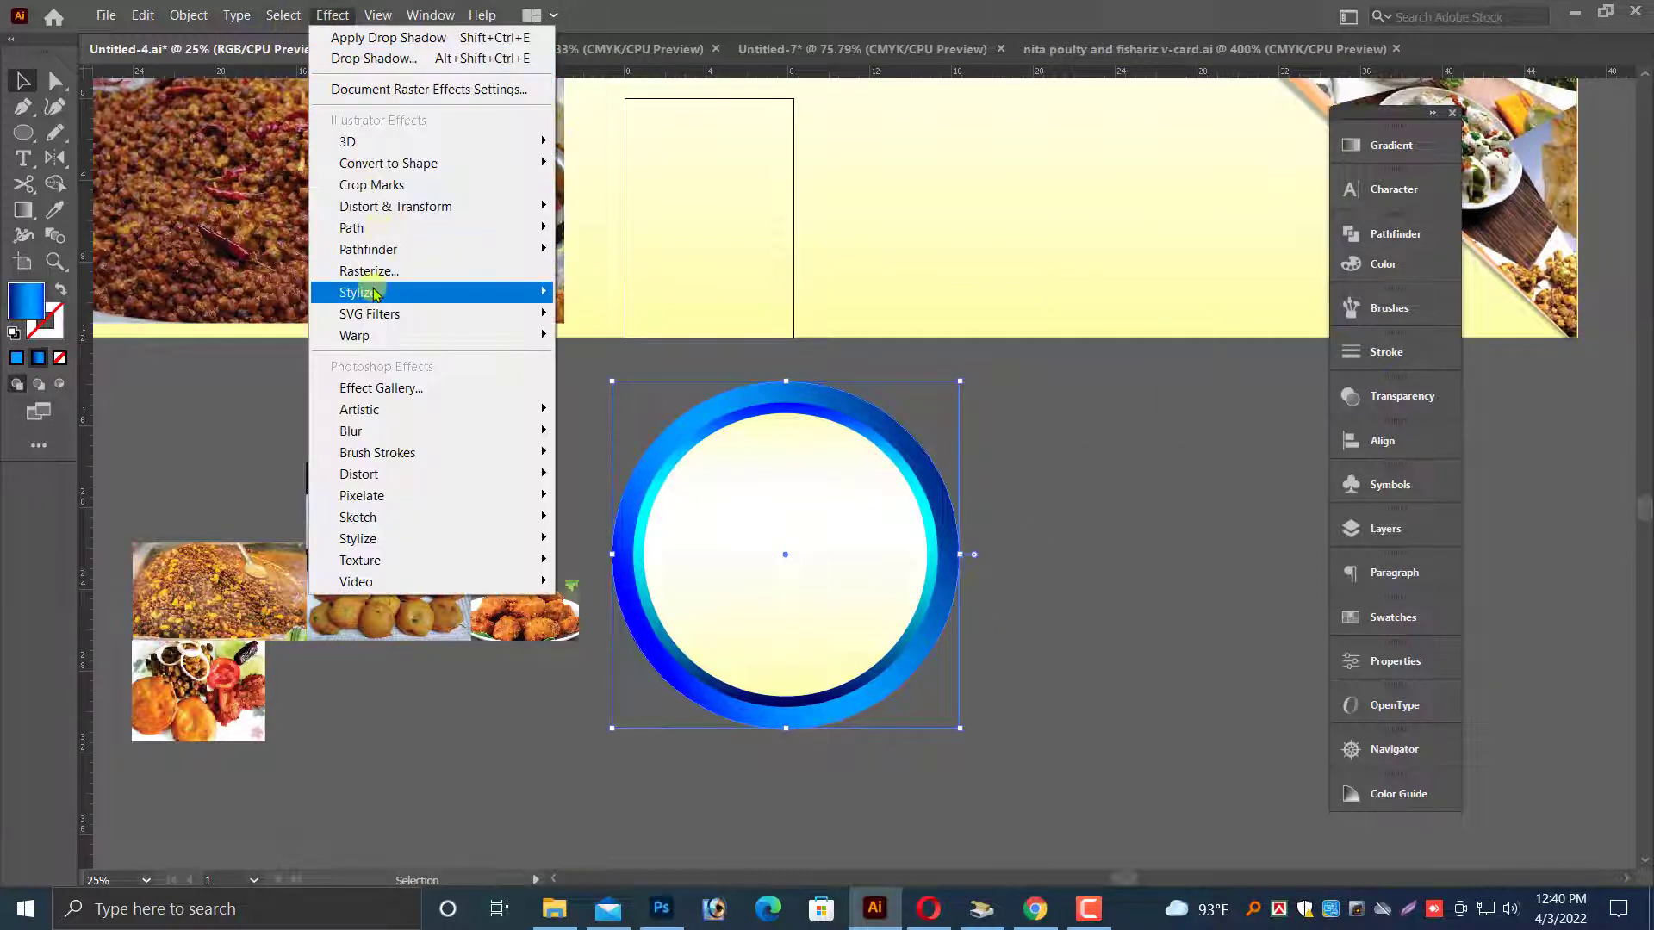
mouse_move(370, 293)
click(585, 293)
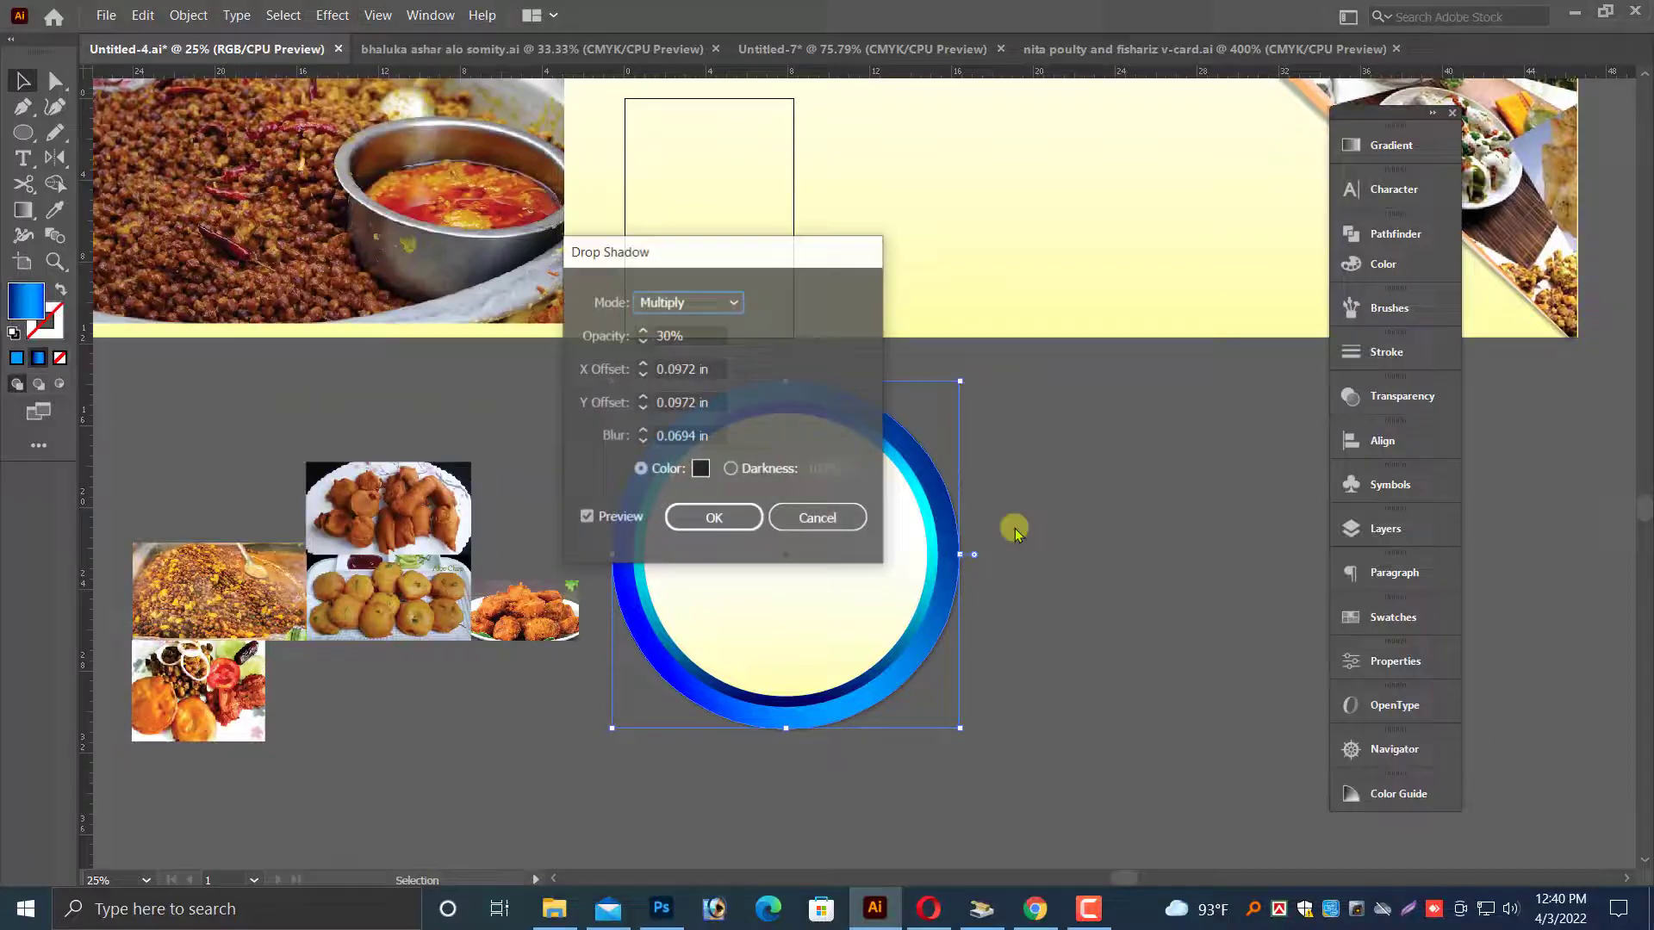
click(701, 519)
scroll(992, 662, up, 5)
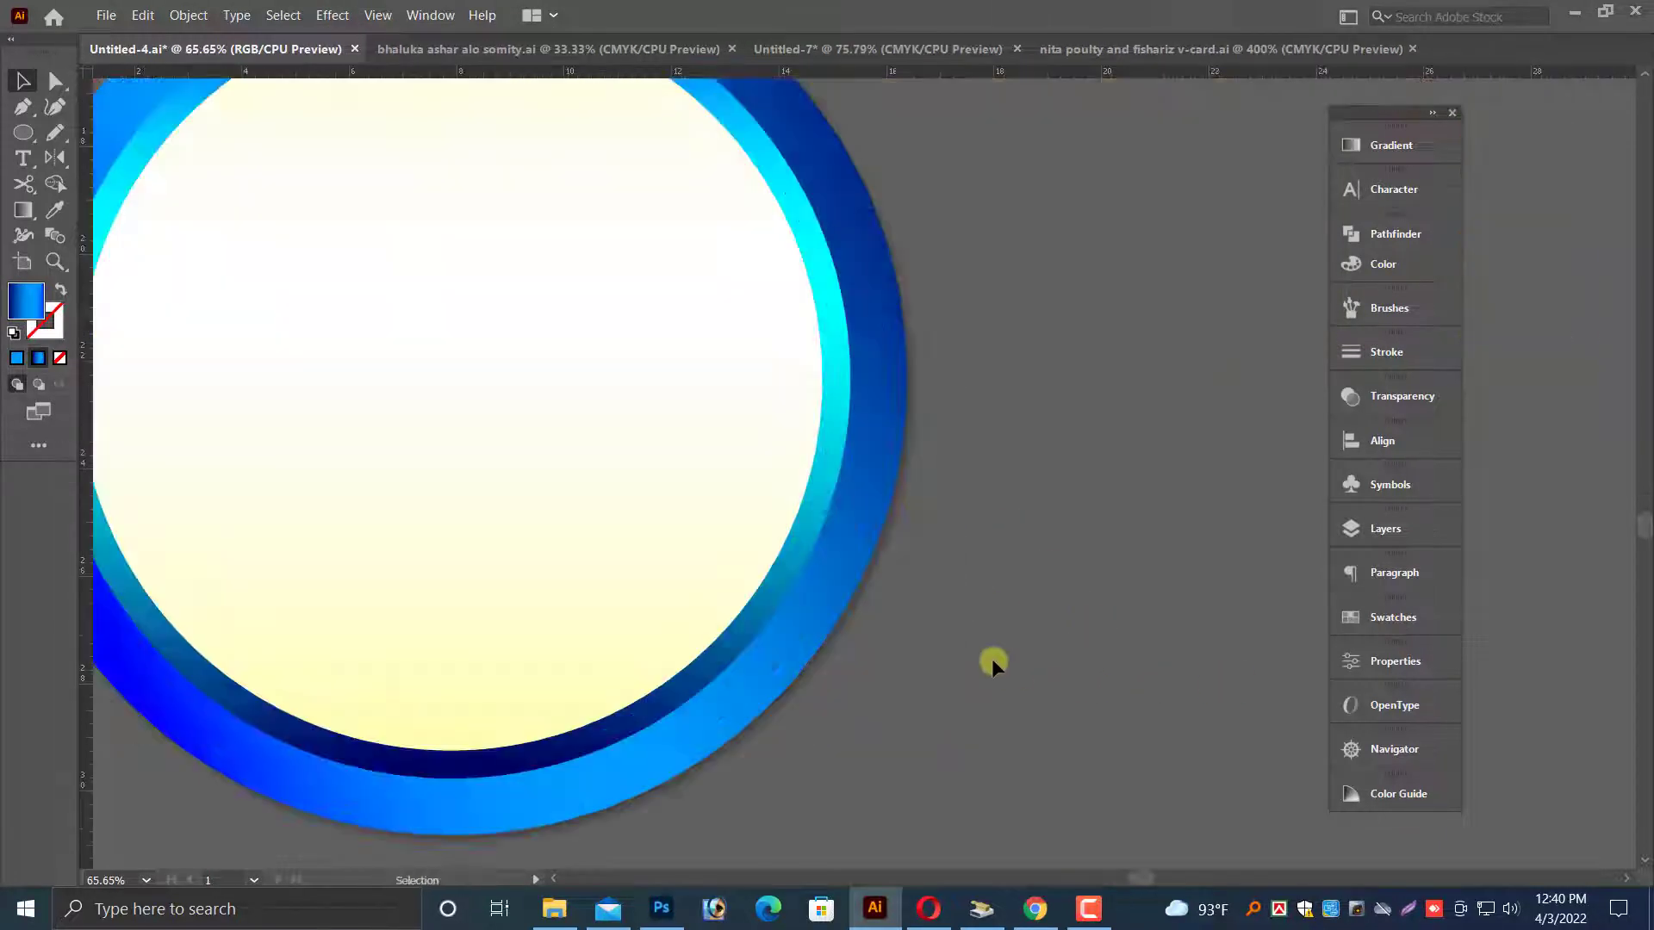
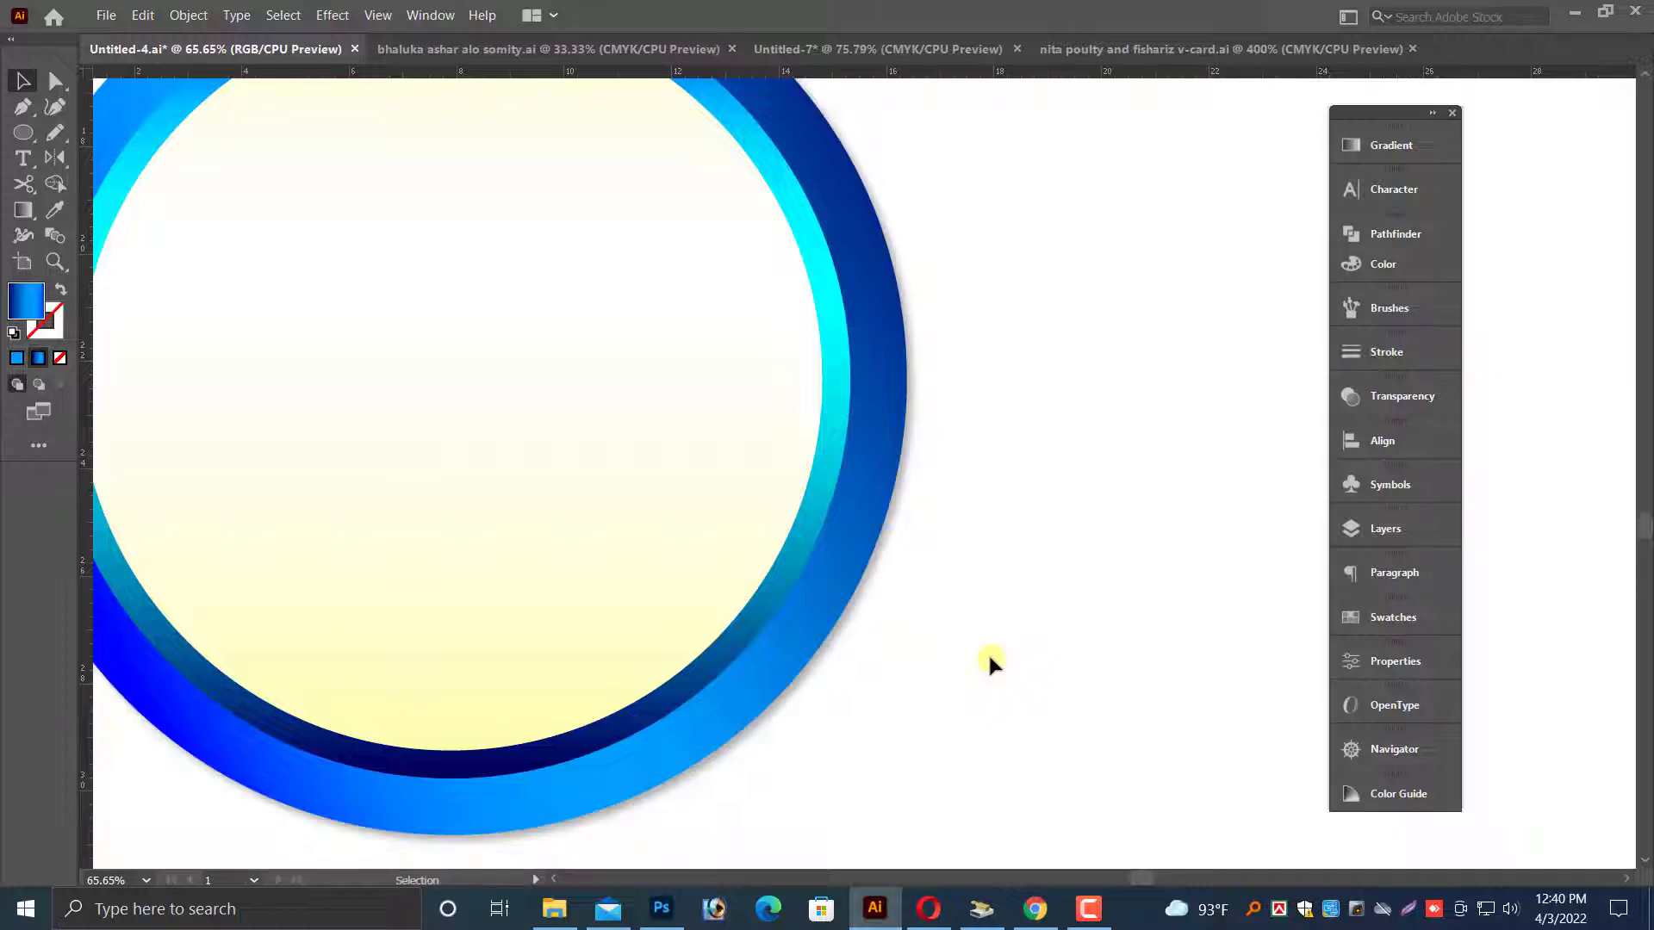
- Expand the outer circle's appearance and its fill, specifying 255 objects
click(864, 528)
click(189, 17)
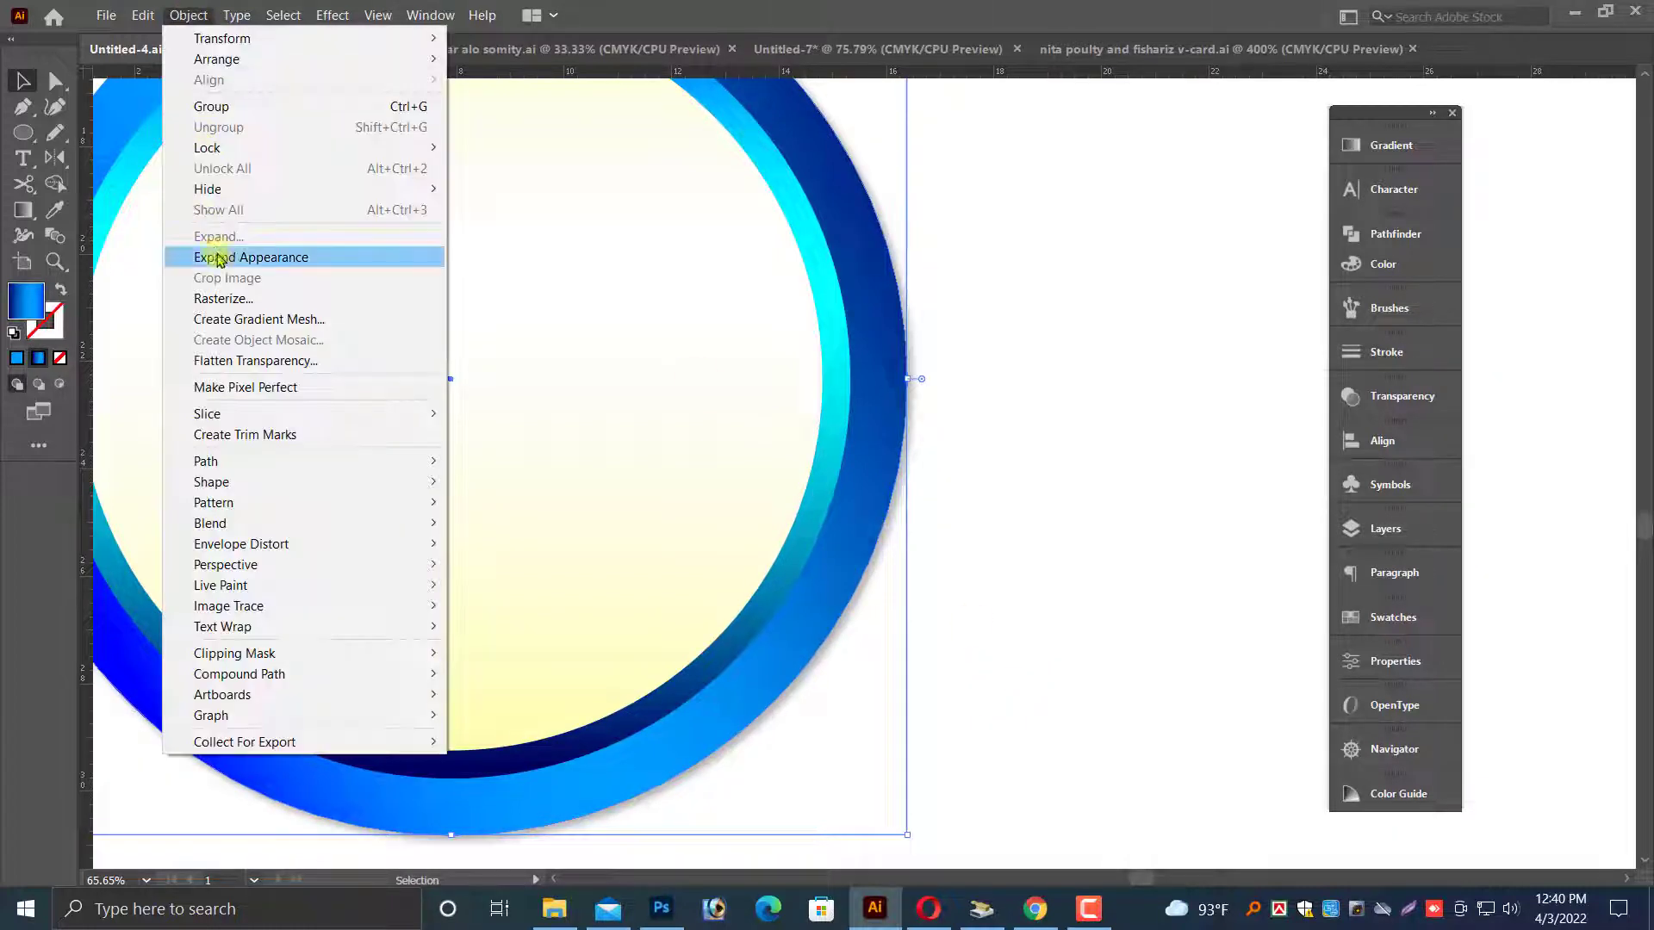
click(225, 257)
click(192, 14)
click(222, 237)
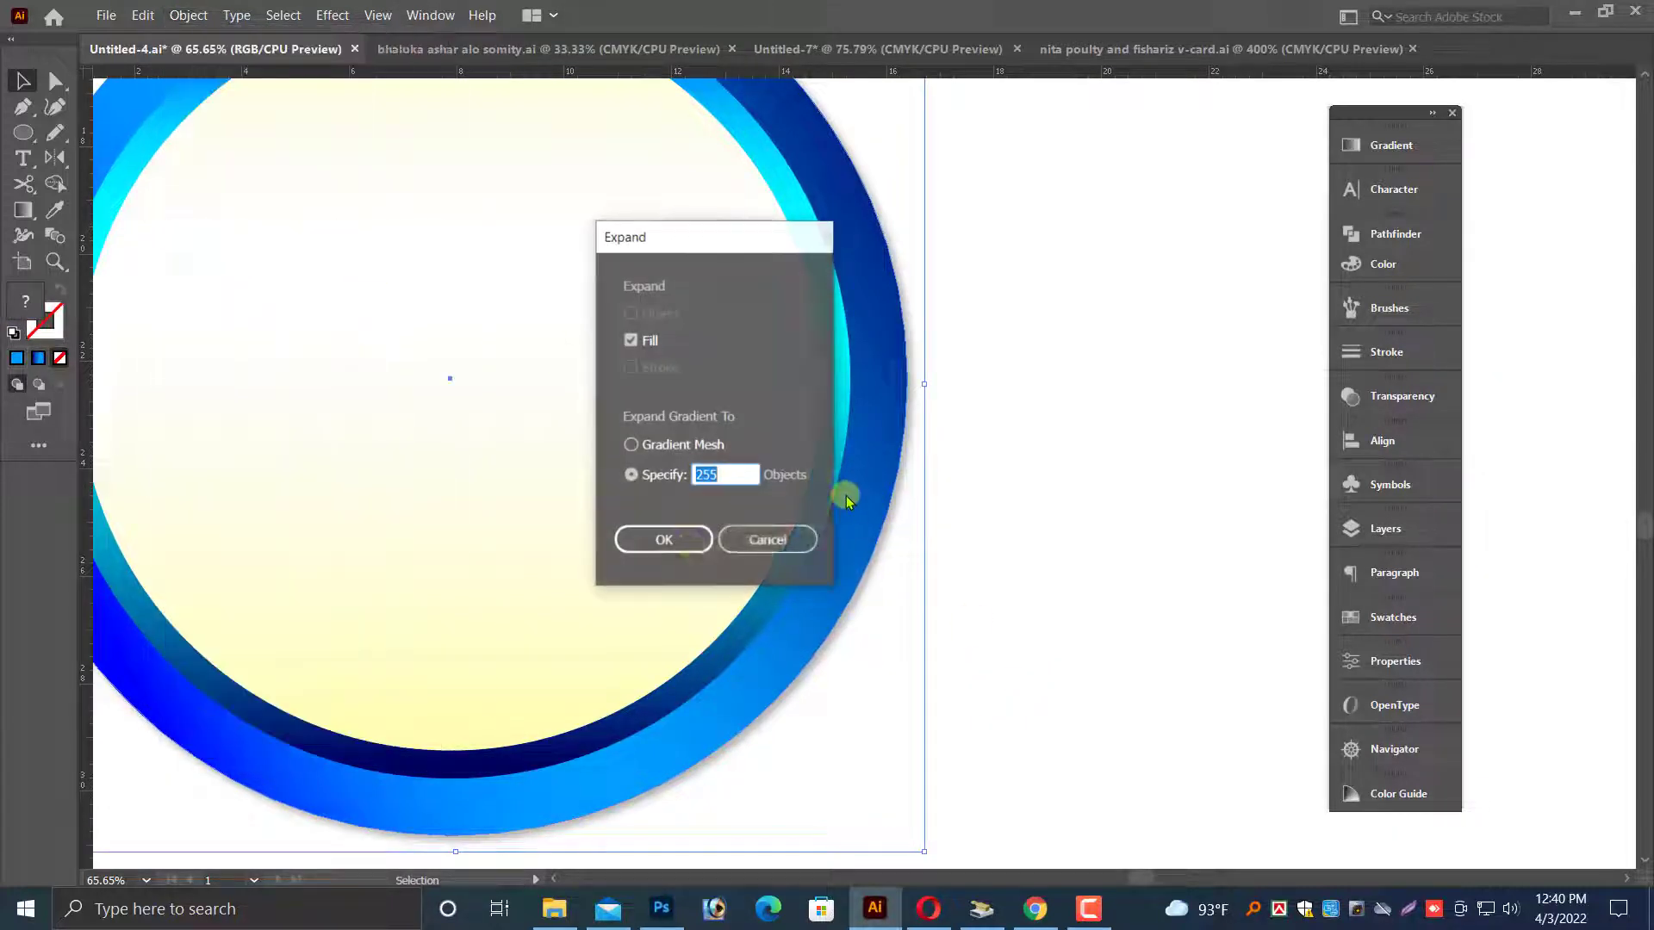
click(672, 540)
- Ungroup the expanded outer circle until its shadow is a separate object
right_click(953, 445)
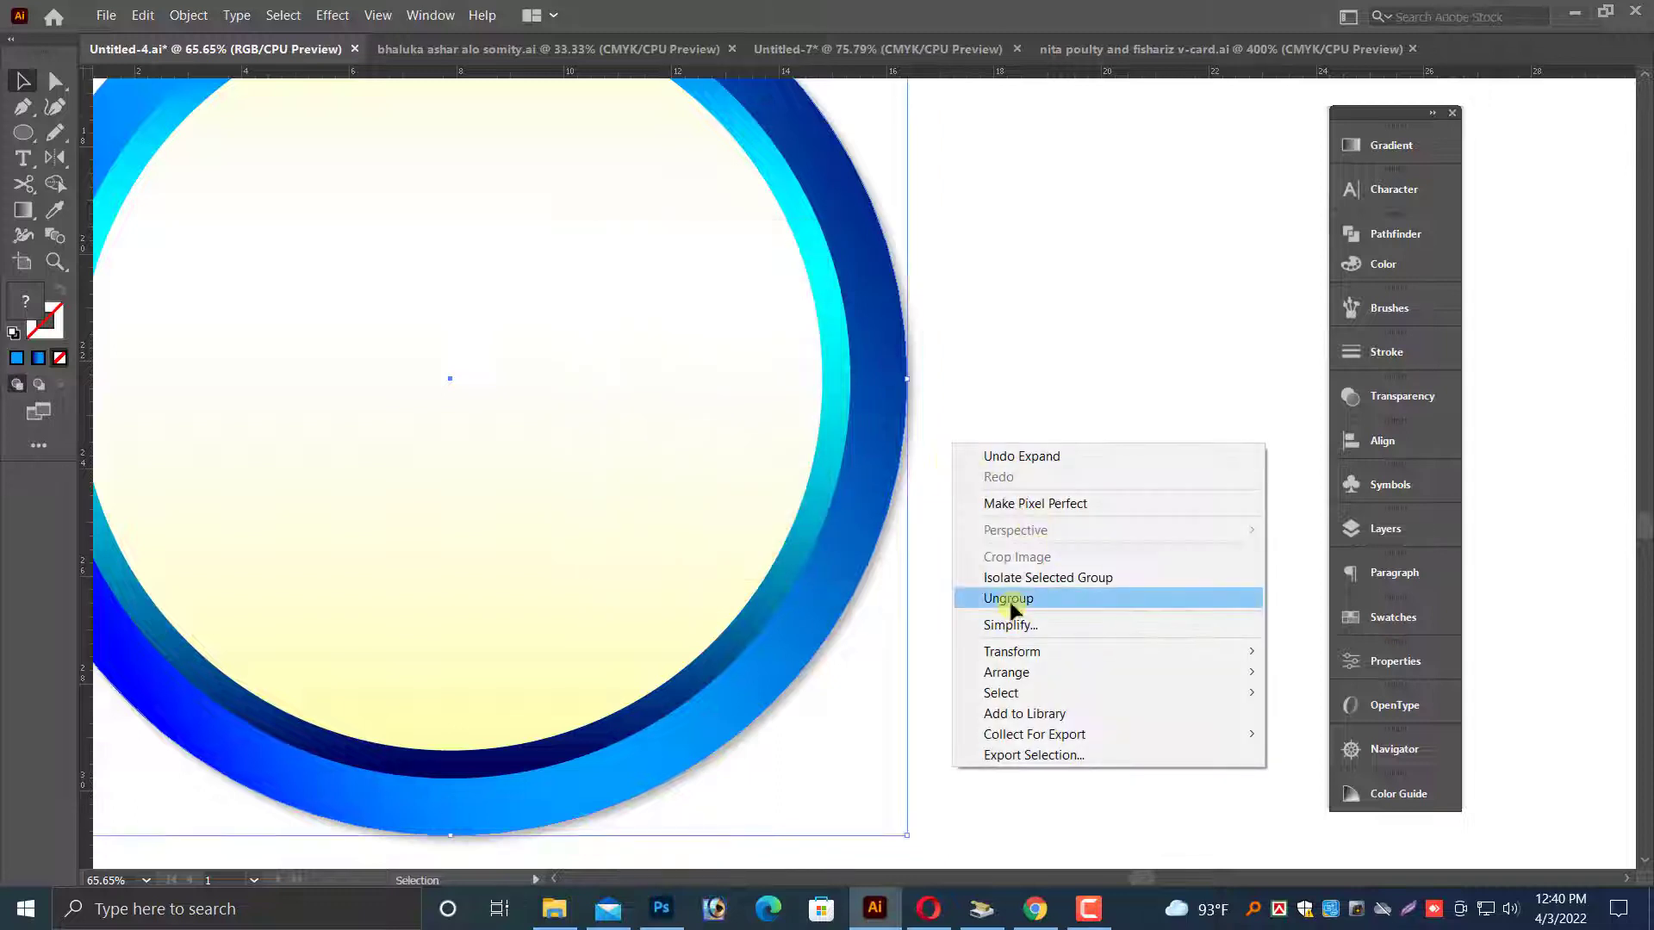
click(969, 602)
drag(874, 574, 898, 608)
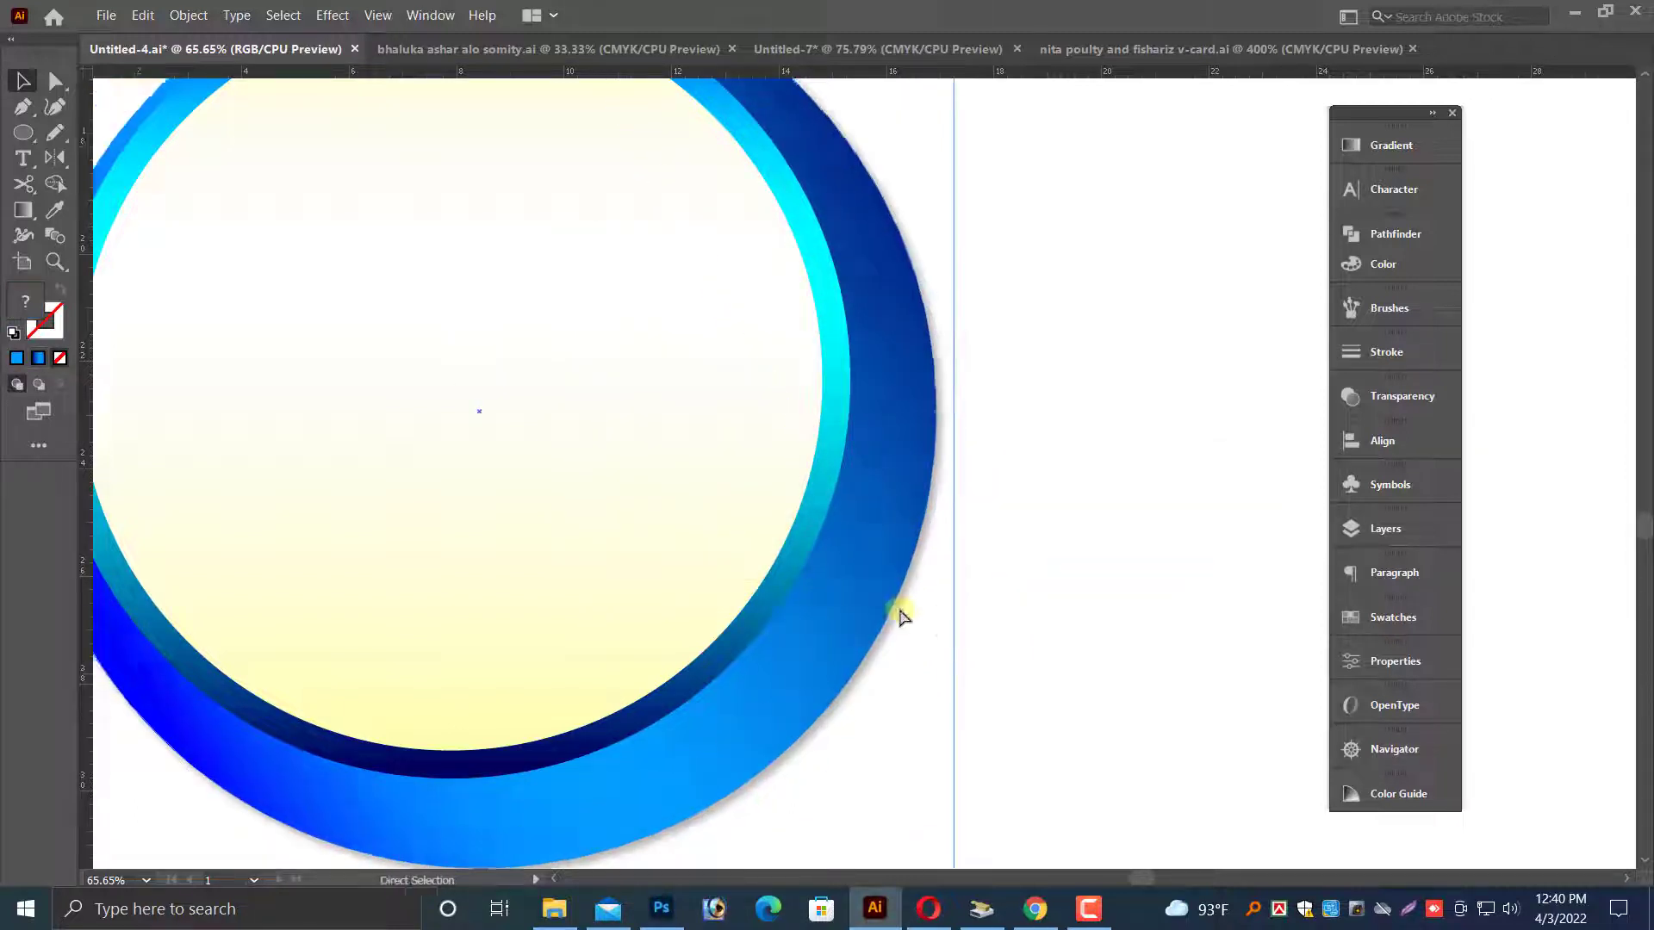
key(ctrl+z)
scroll(869, 512, down, 1)
right_click(867, 504)
click(952, 659)
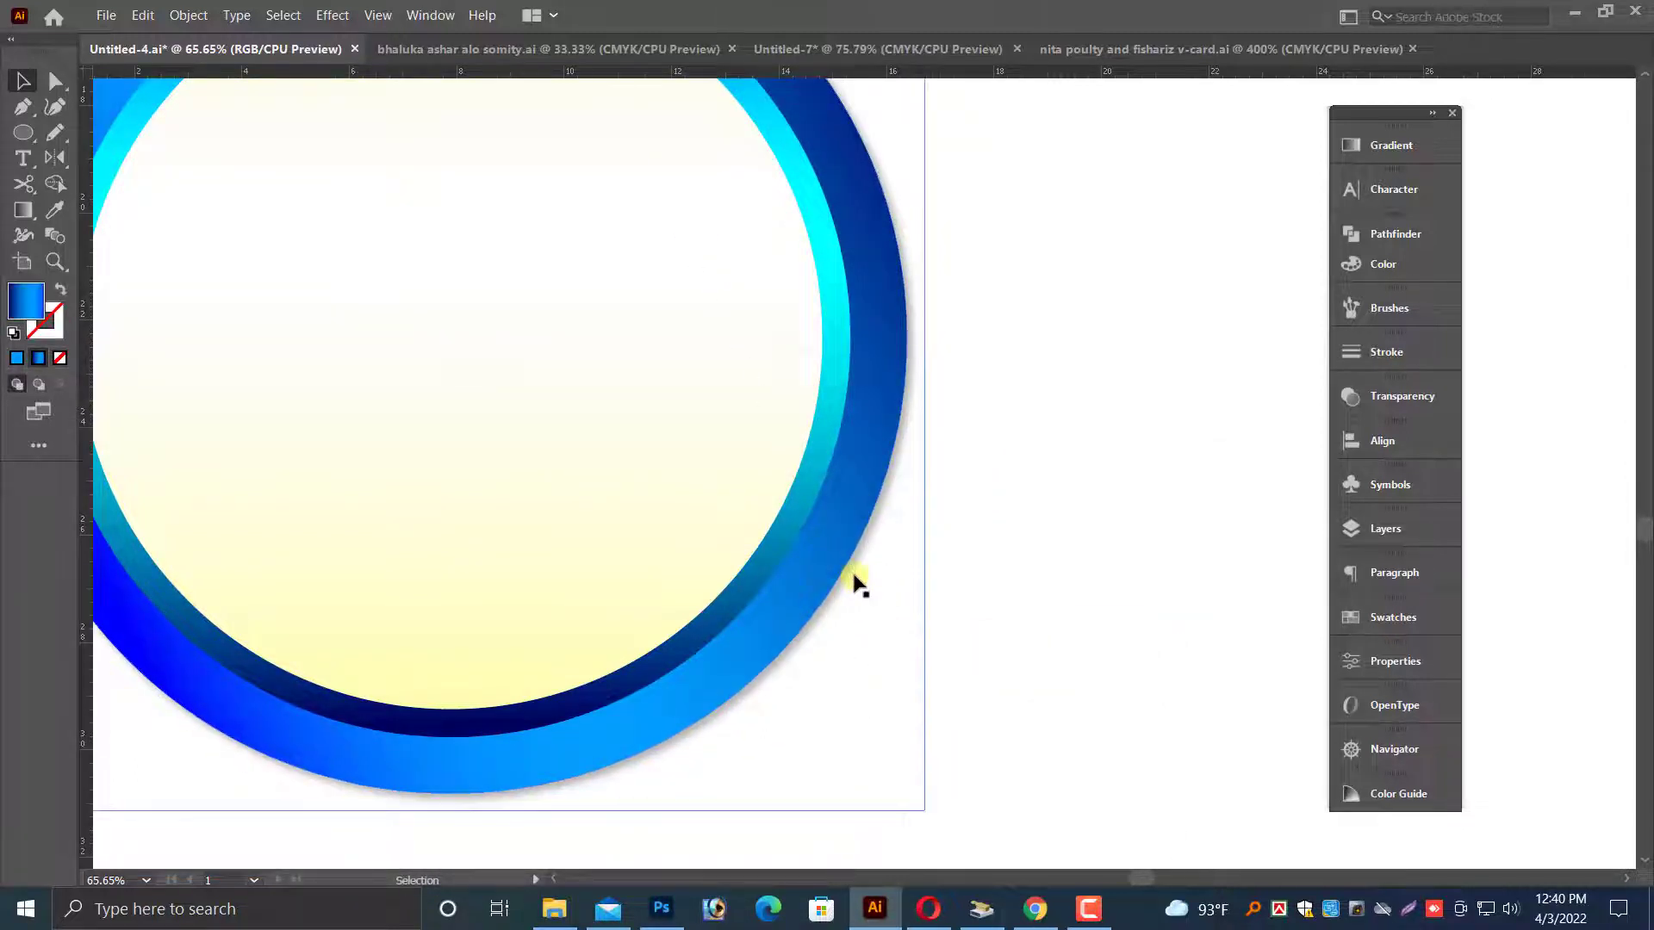
- Enlarge the separated shadow slightly so it extends past the outer circle's lower right edge
scroll(953, 780, down, 1)
drag(925, 728, 938, 742)
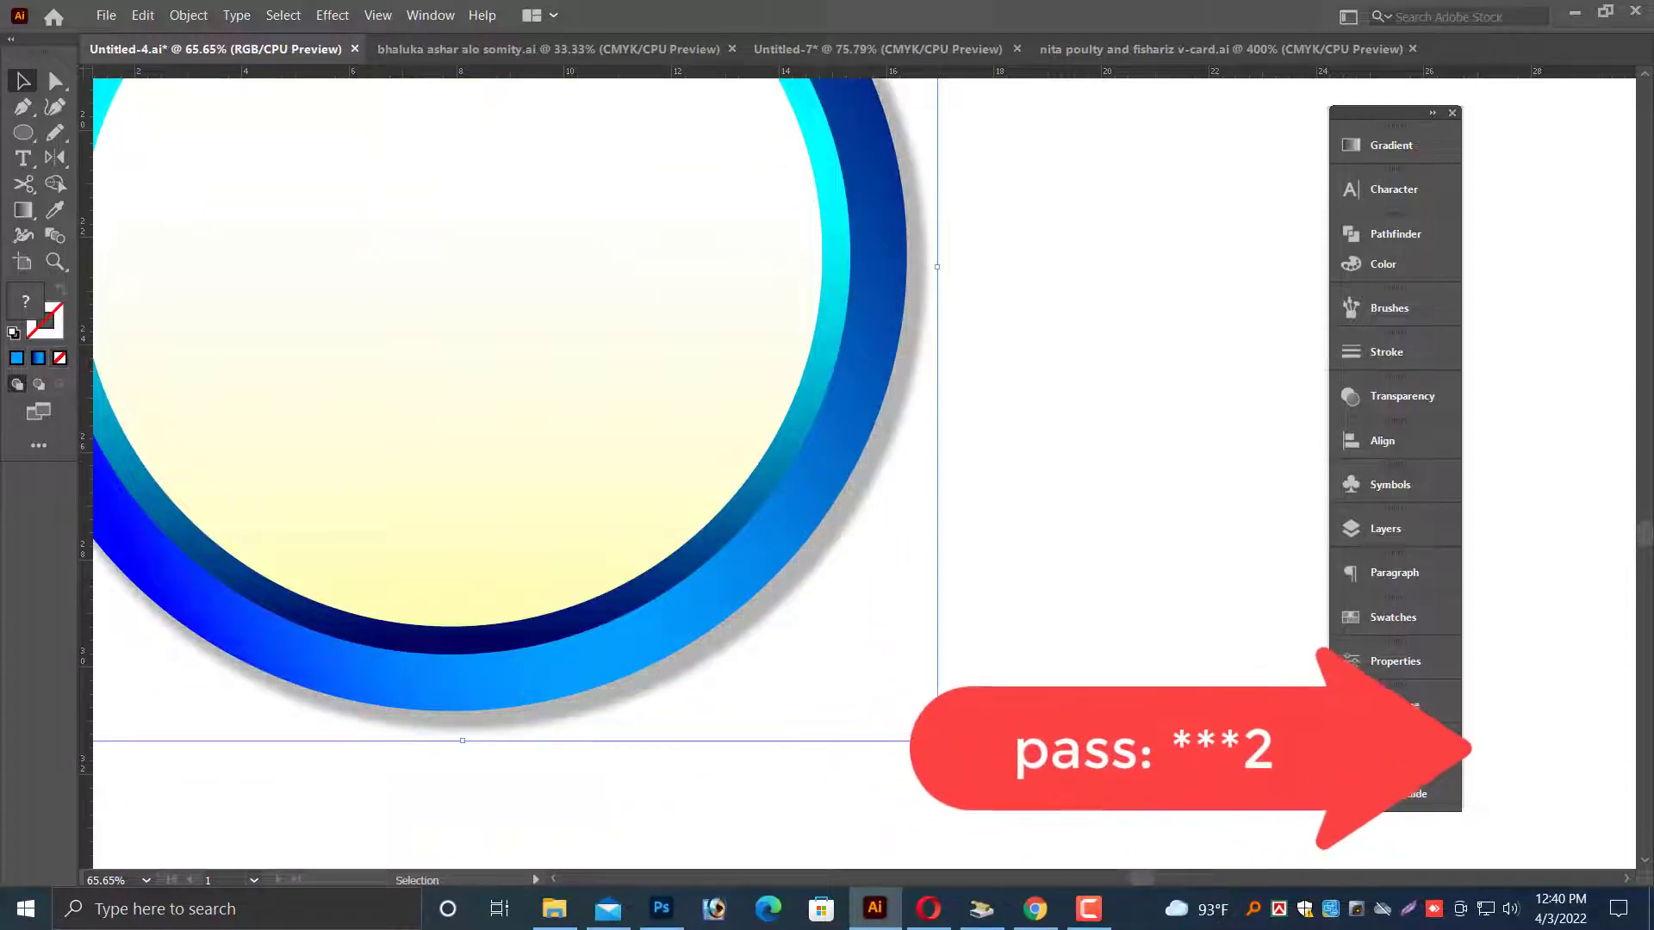
key(ctrl+minus)
key(ctrl+minus)
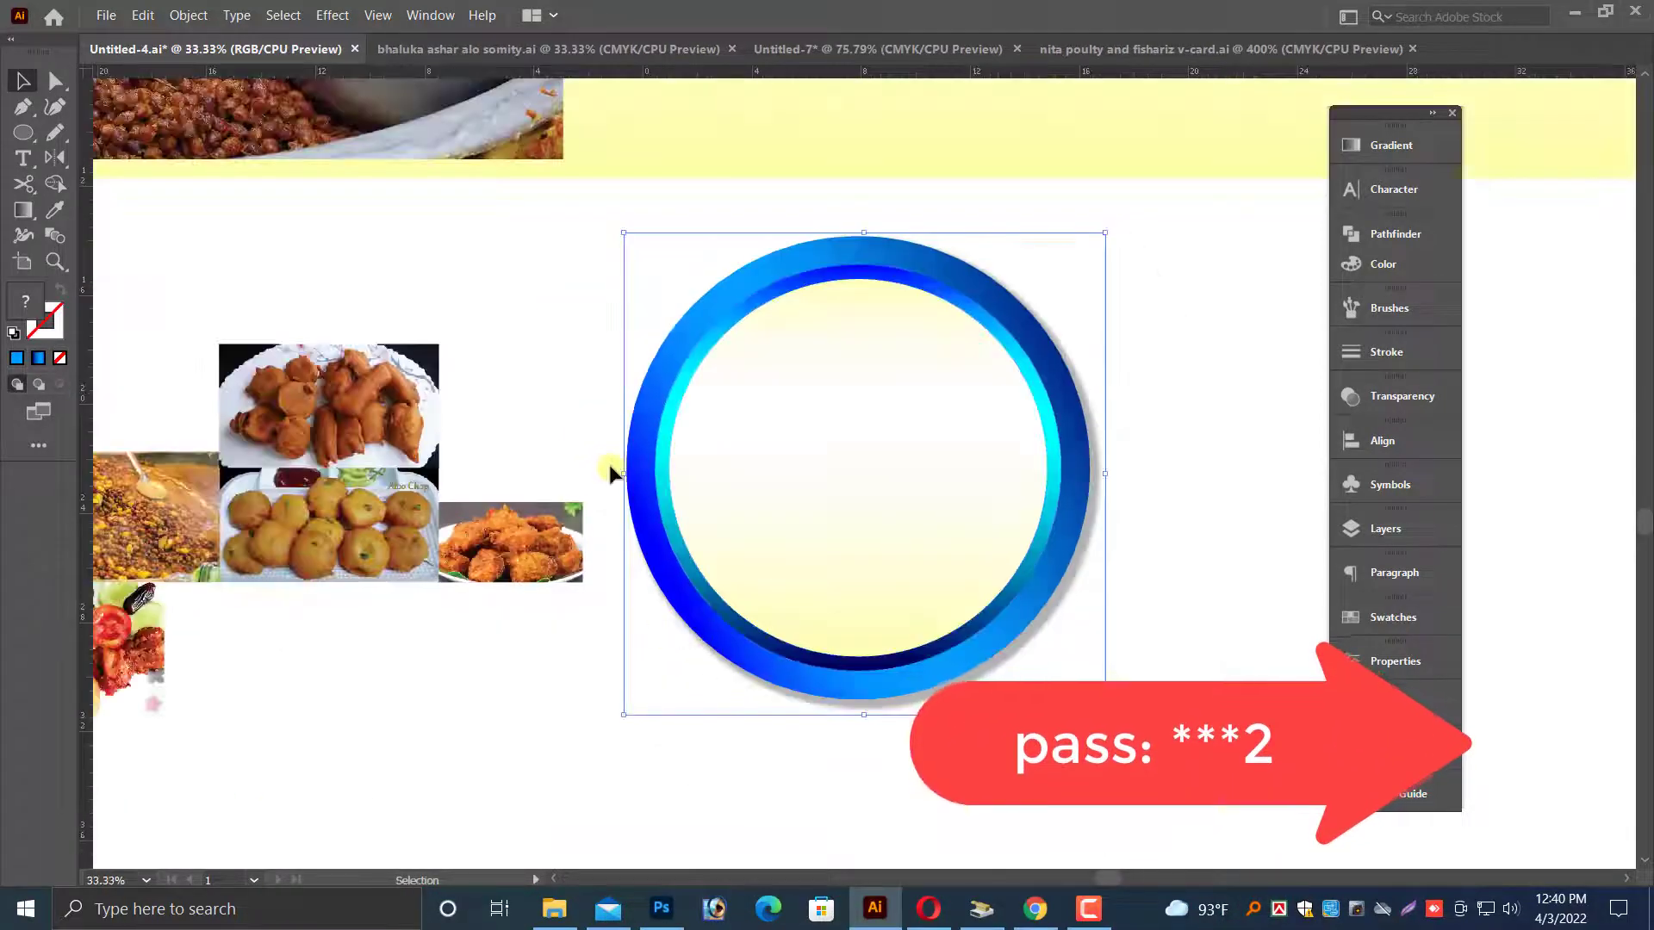
drag(623, 473, 606, 473)
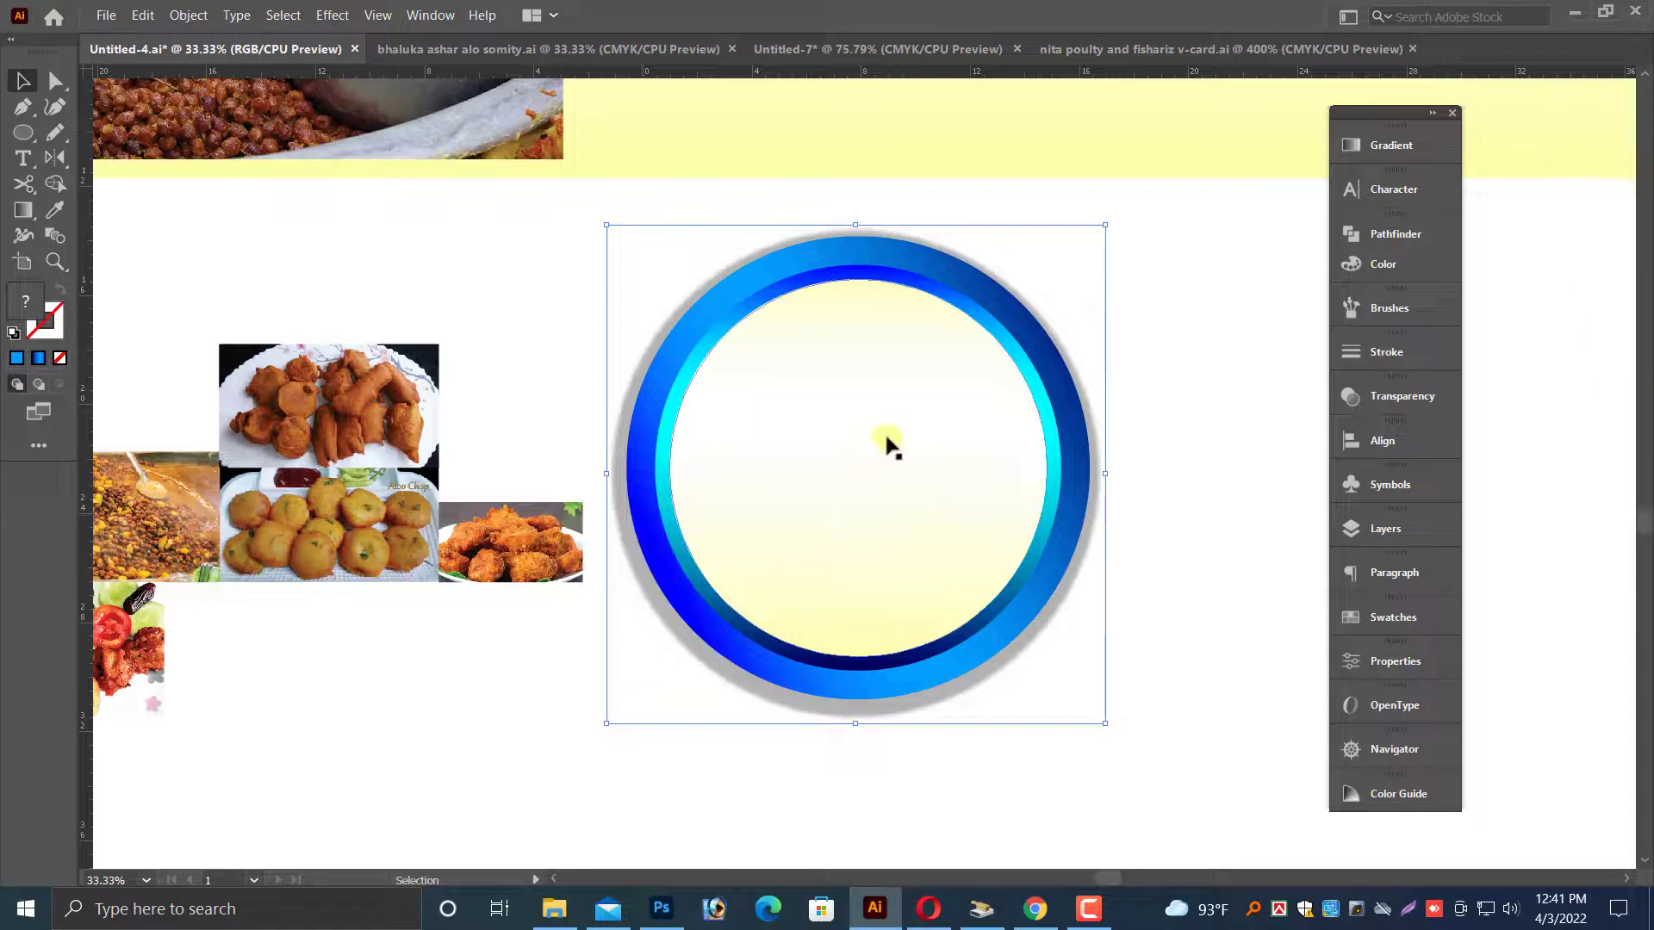
key(ctrl+z)
drag(1105, 715, 1102, 713)
click(1097, 735)
- Scale the whole ringed circle with its shadow down to about two thirds of its size
scroll(756, 431, up, 1)
key(ctrl+minus)
key(ctrl+minus)
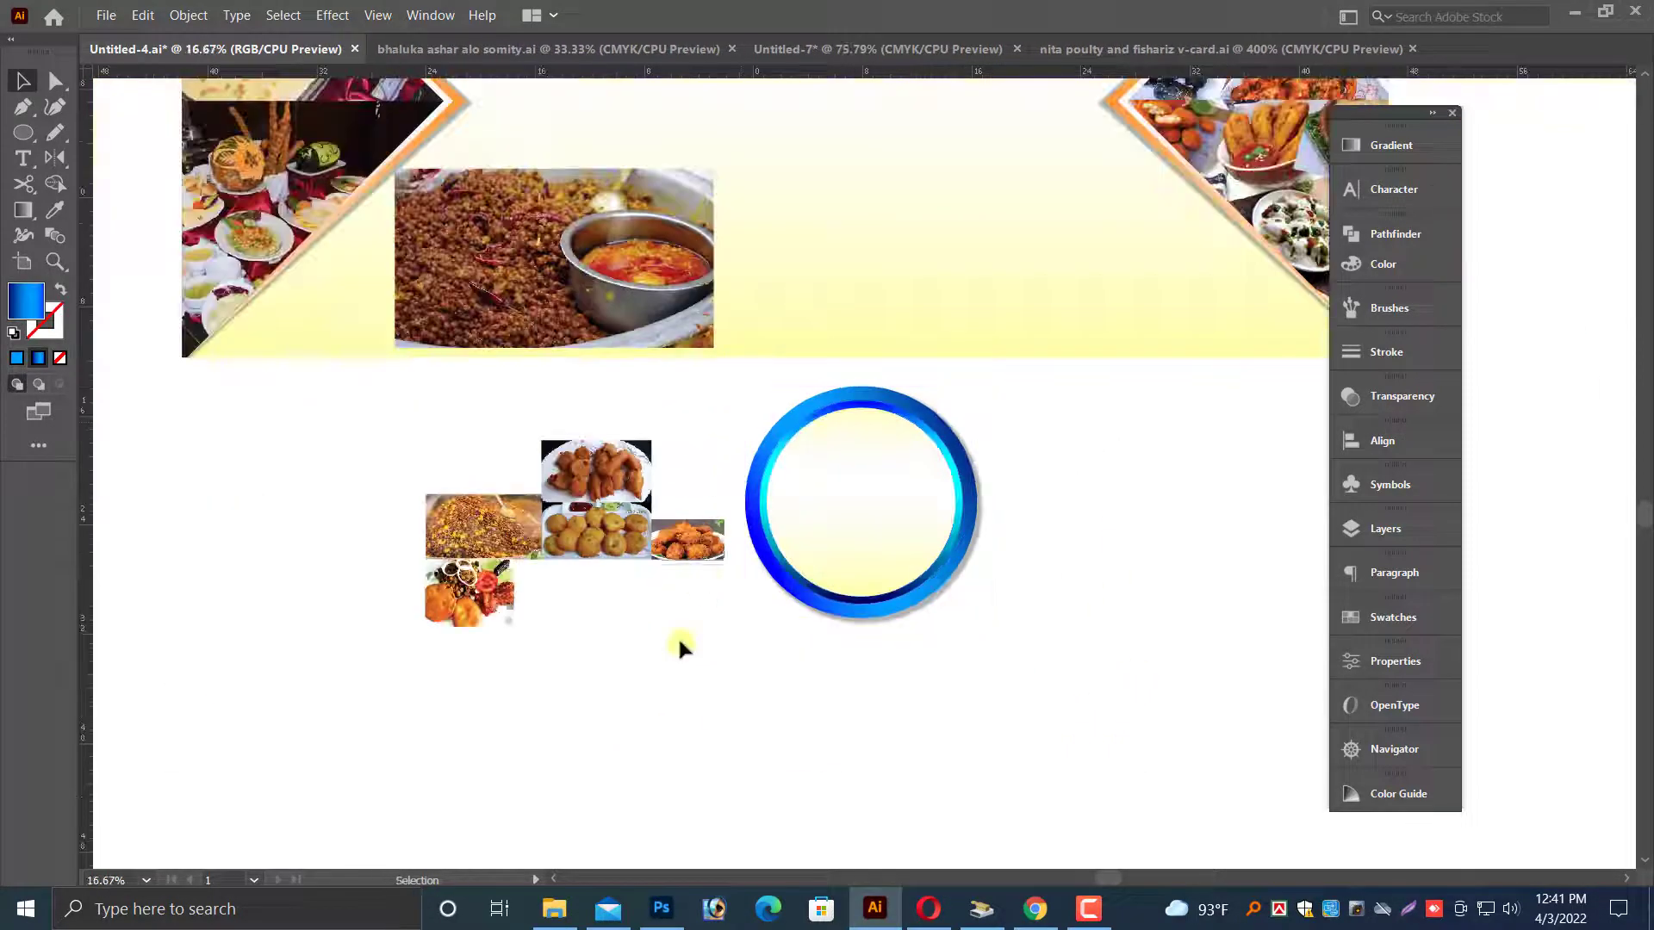
click(993, 501)
drag(988, 511, 830, 469)
key(ctrl+plus)
- Move the large chickpea photo off the banner into the blank area below the ringed circle
click(1059, 603)
scroll(1058, 603, up, 2)
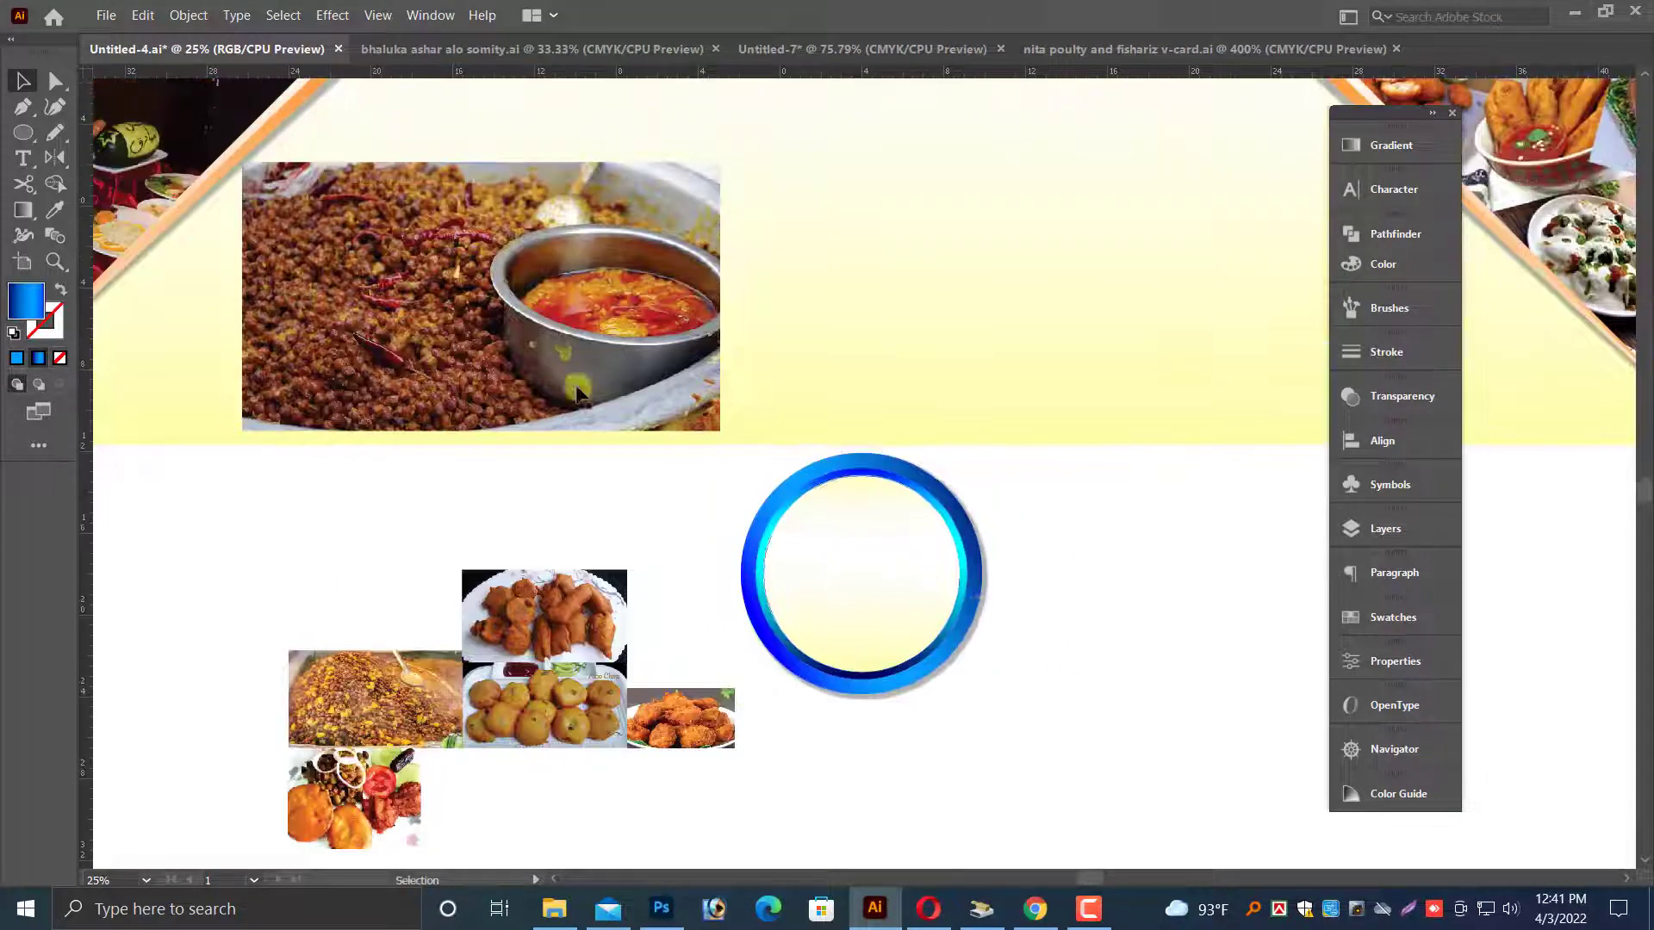
drag(538, 330, 1198, 855)
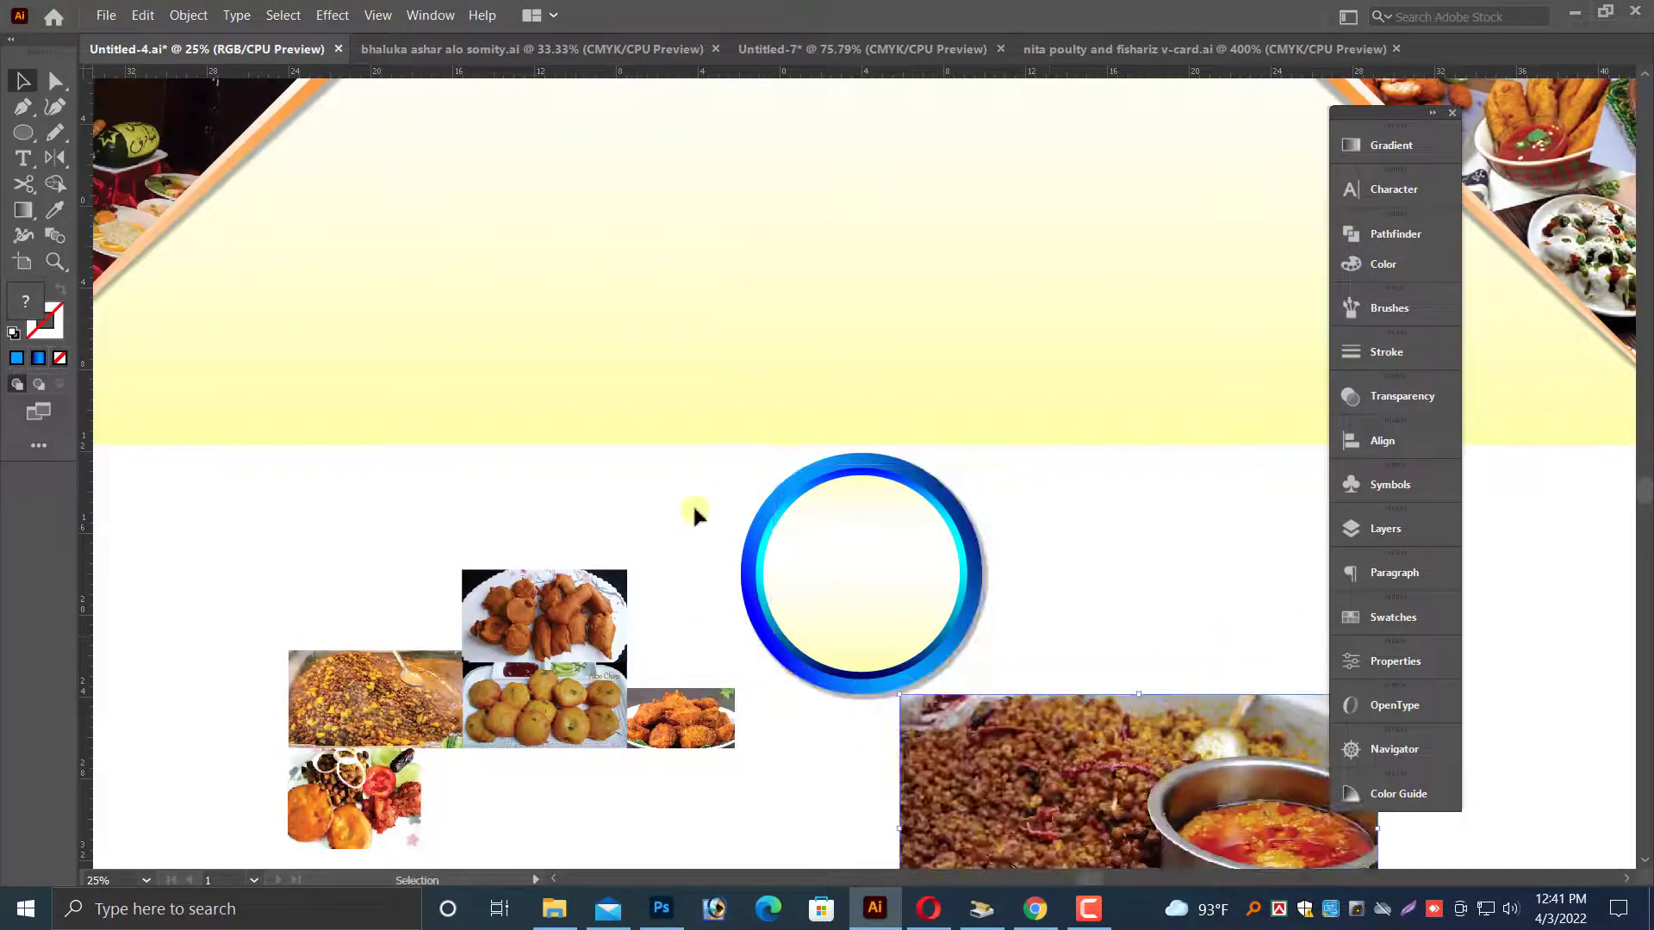
- Duplicate the ringed circle horizontally and repeat the copy twice to make an evenly spaced row of four
drag(701, 494, 871, 565)
drag(825, 601, 1091, 601)
key(ctrl+minus)
scroll(1058, 564, up, 1)
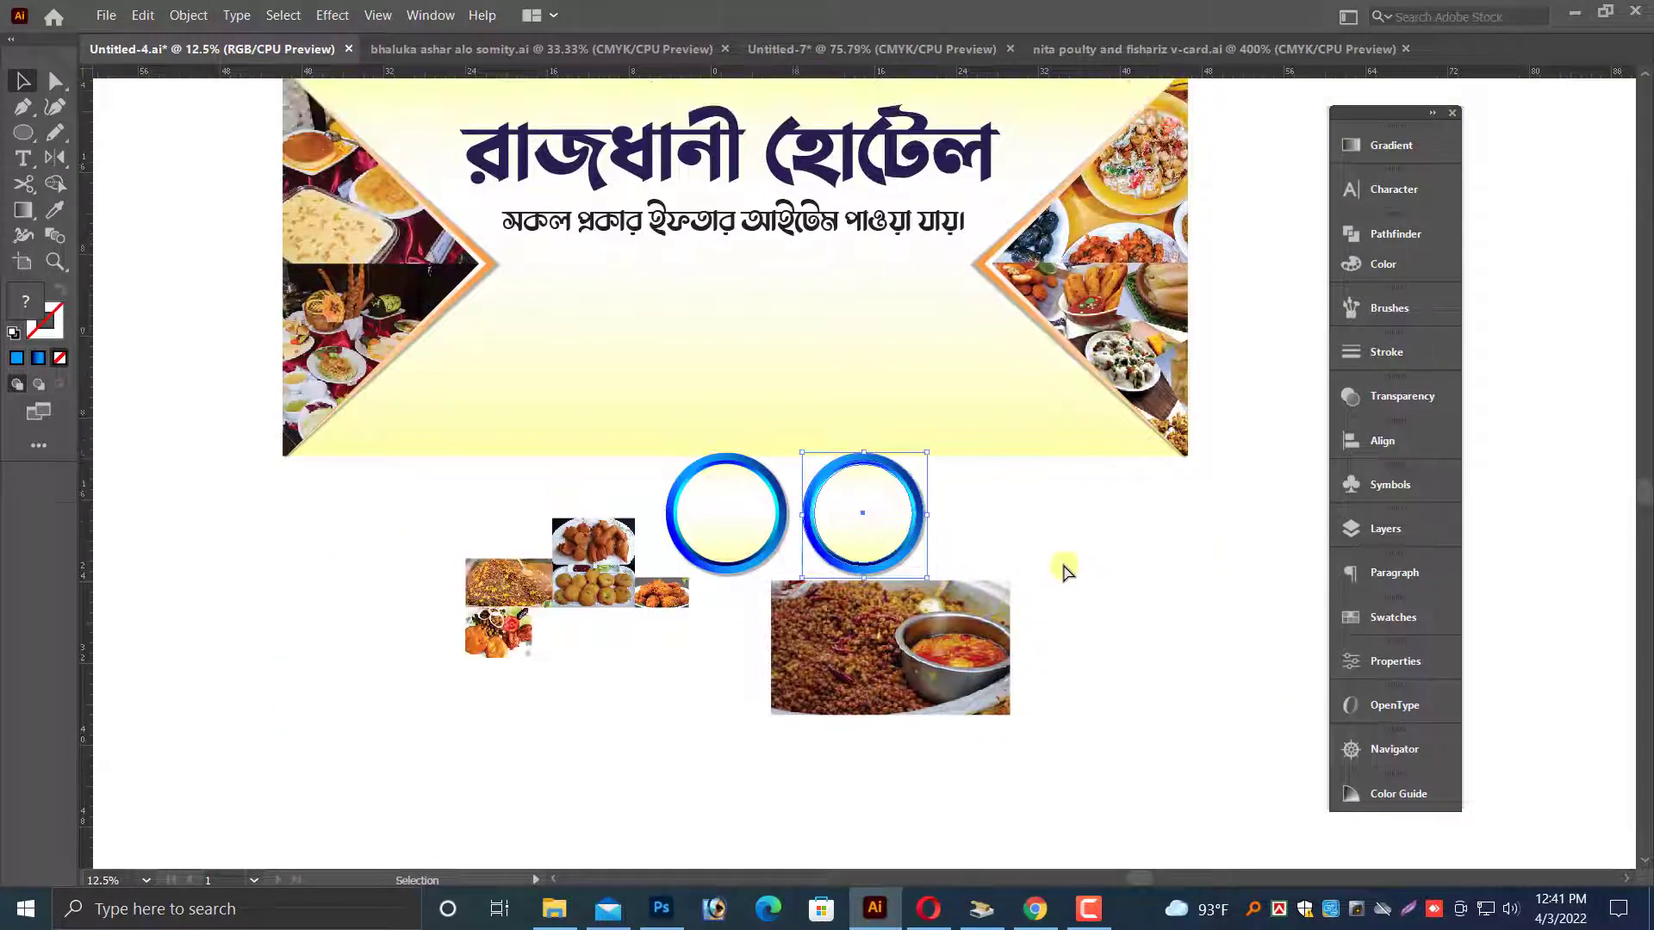
key(ctrl+d)
key(ctrl+d)
- Place the large chickpea photo over the first ringed circle, bring it to the front and scale it down
click(1156, 678)
drag(887, 659, 755, 546)
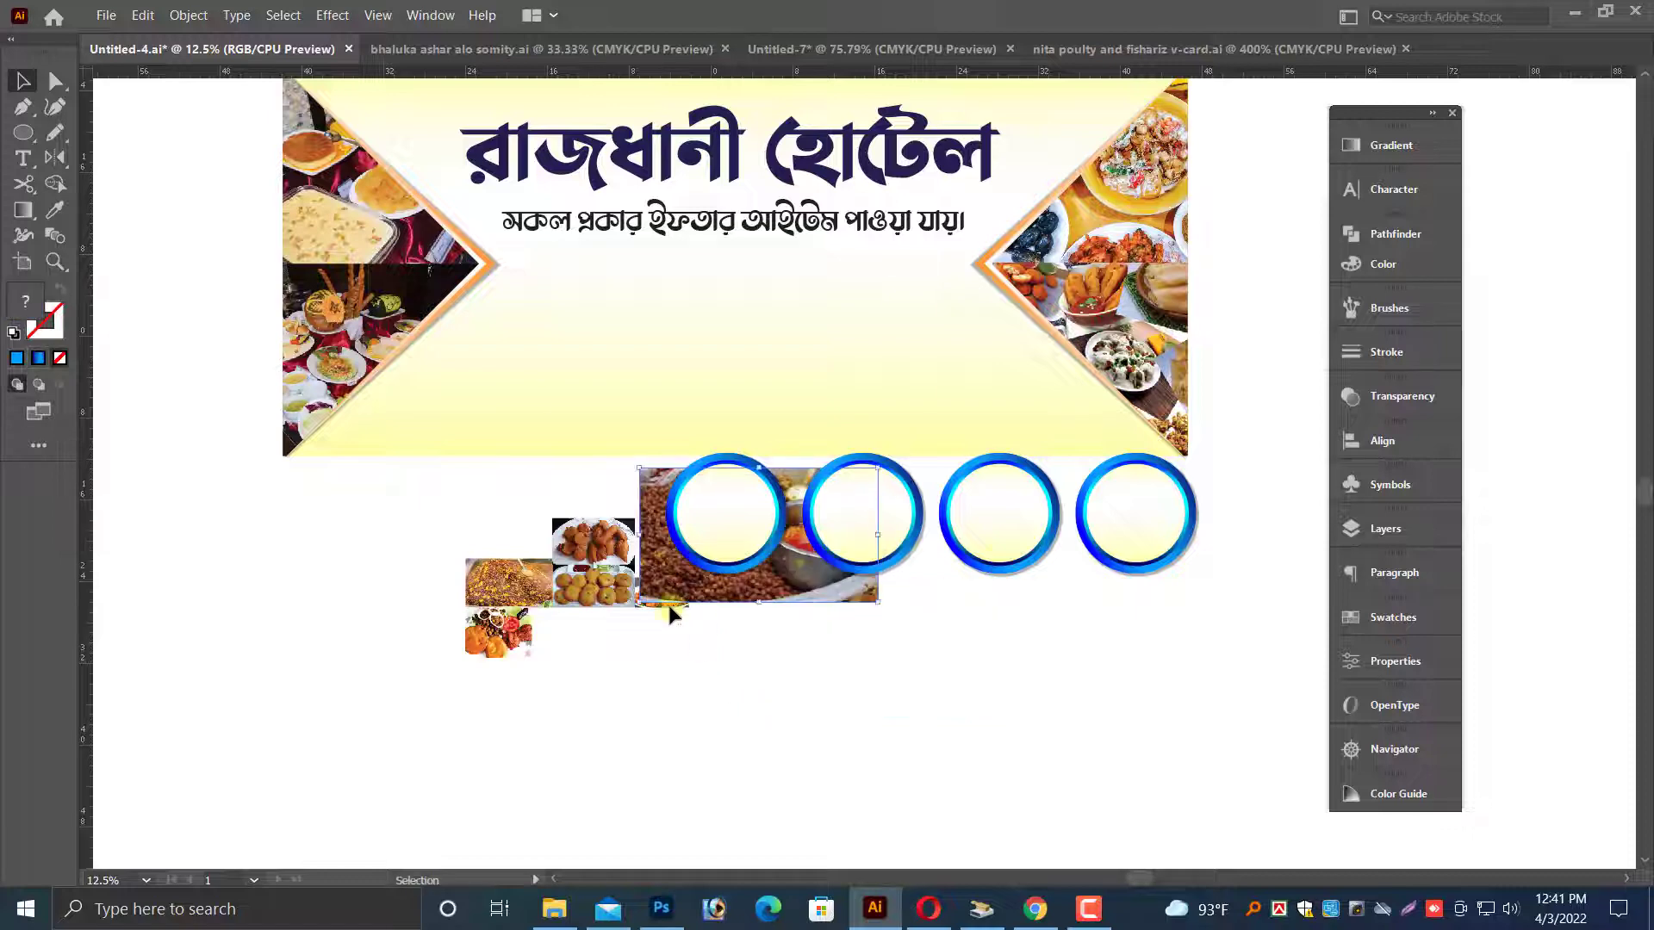
drag(593, 362, 999, 619)
key(ctrl+shift+bracketright)
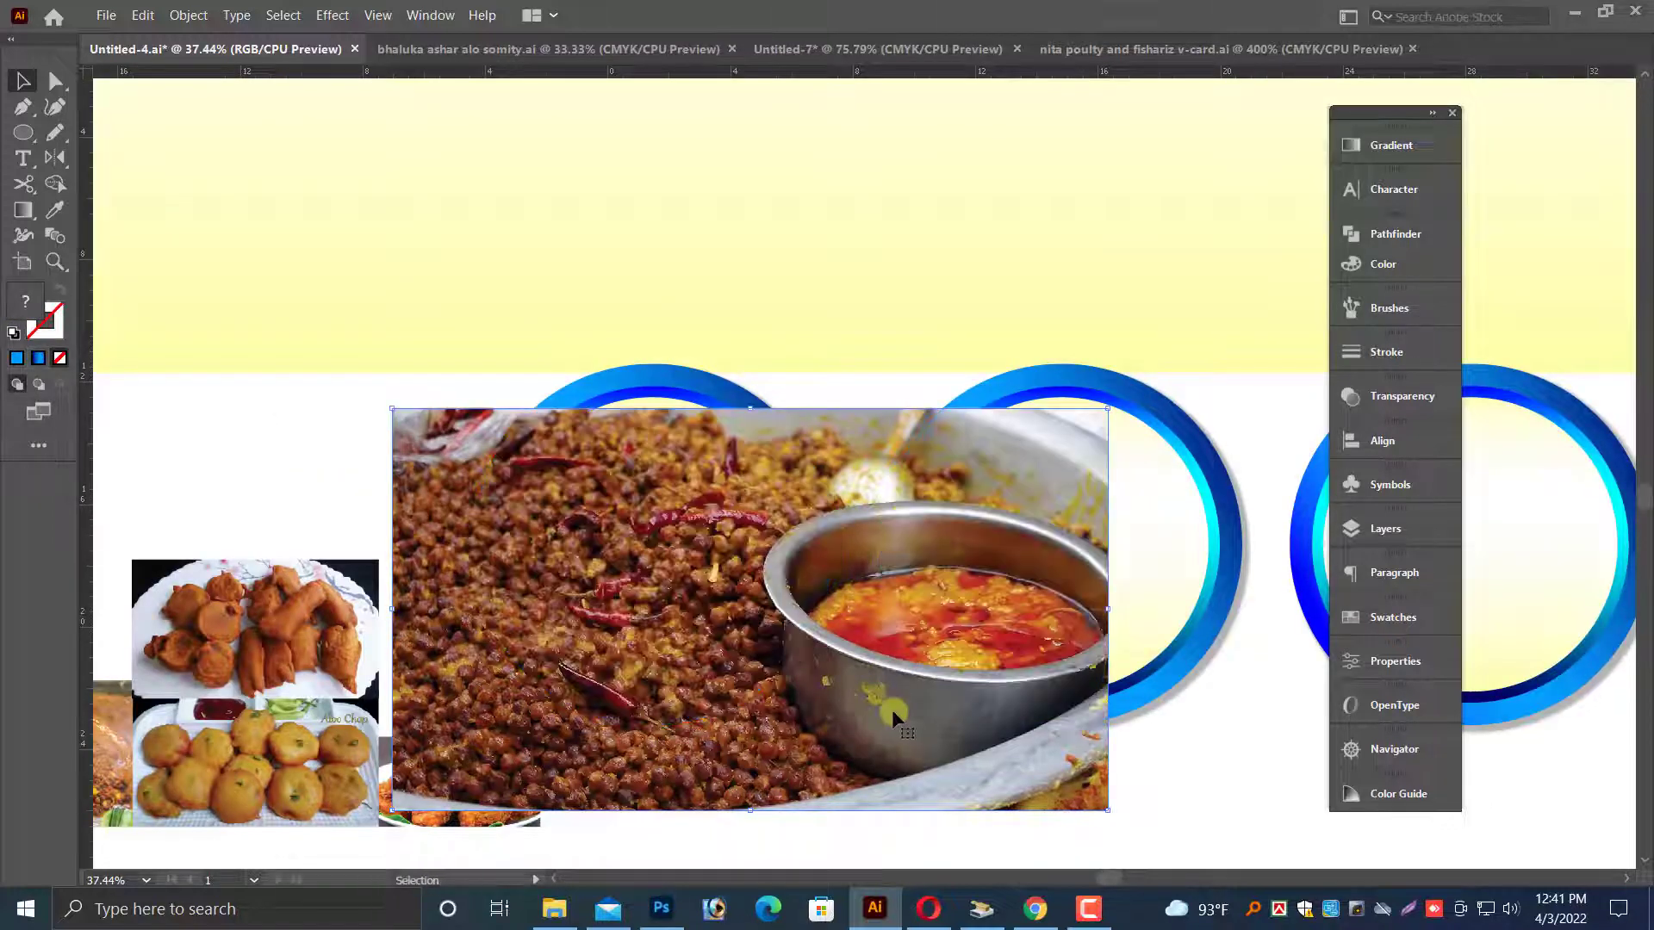
drag(1105, 610, 792, 609)
- Bring the first ring's inner circle in front of the chickpea photo and swap its fill and stroke
click(690, 450)
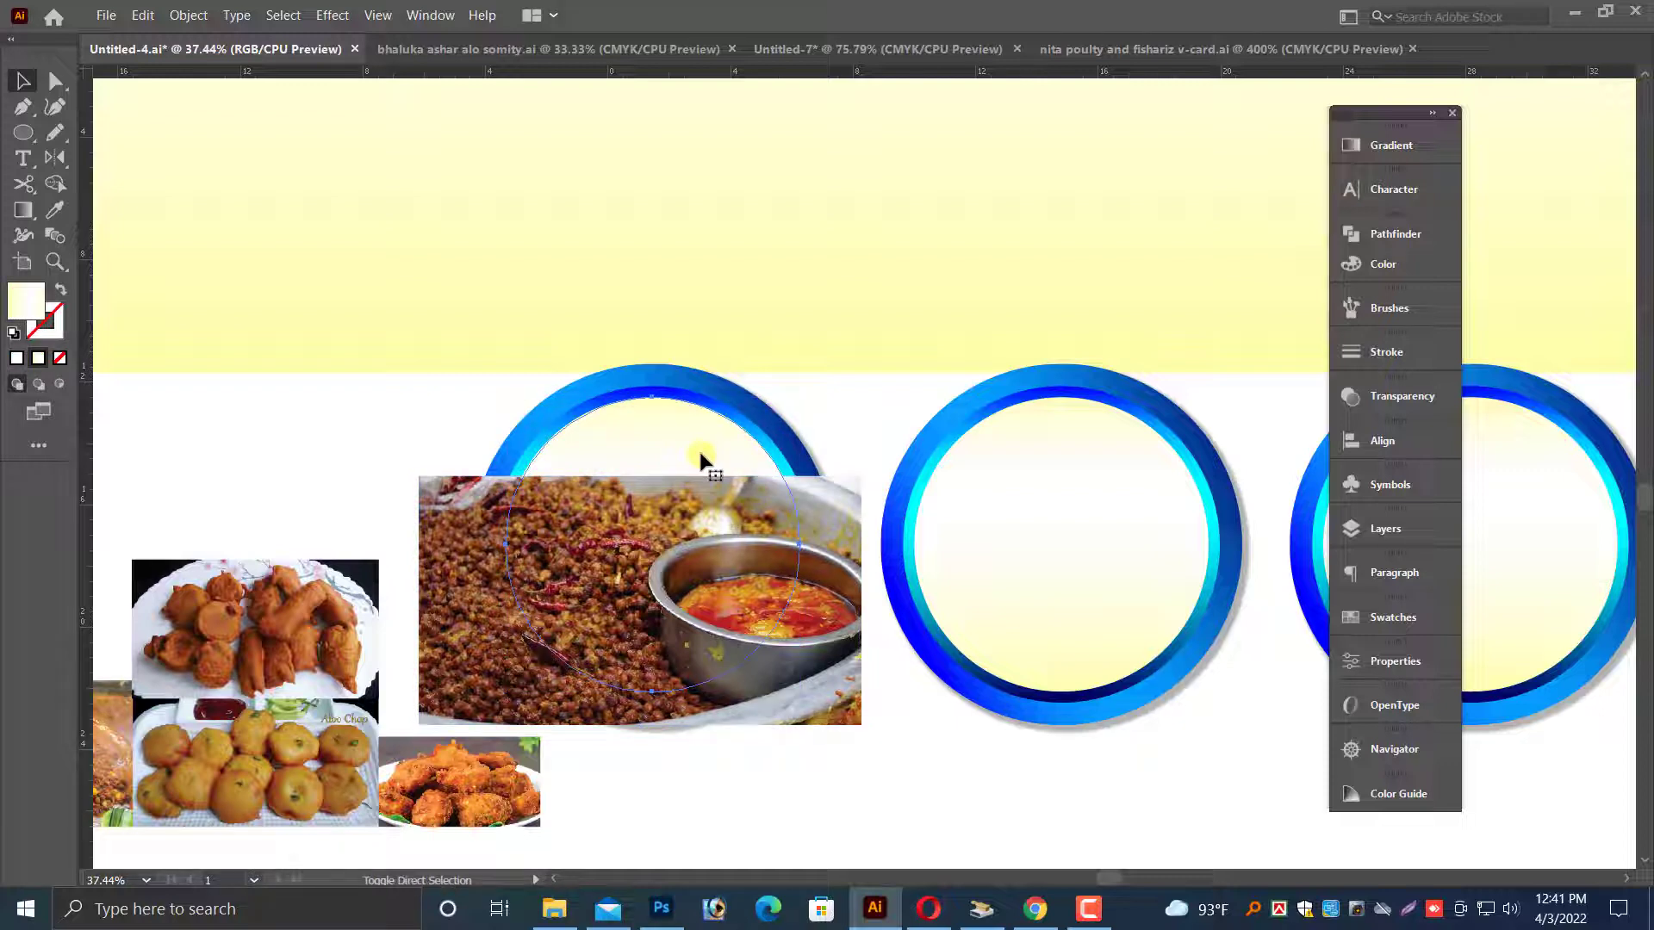
key(ctrl+shift+bracketright)
drag(802, 630, 833, 586)
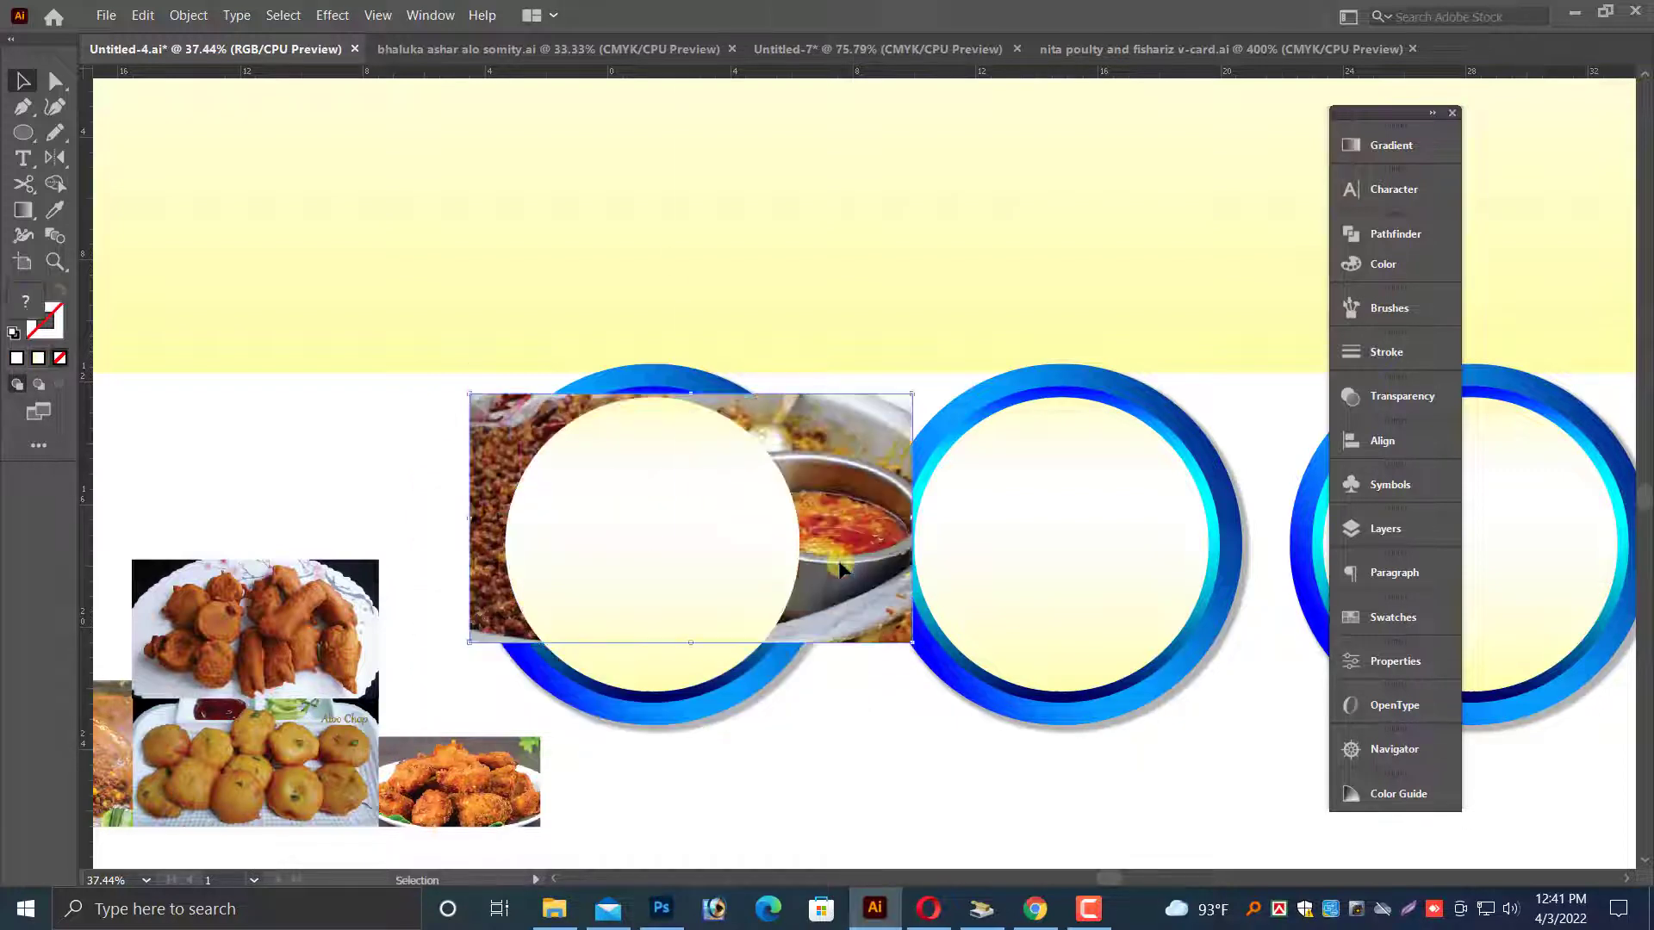
key(ctrl+equal)
click(58, 289)
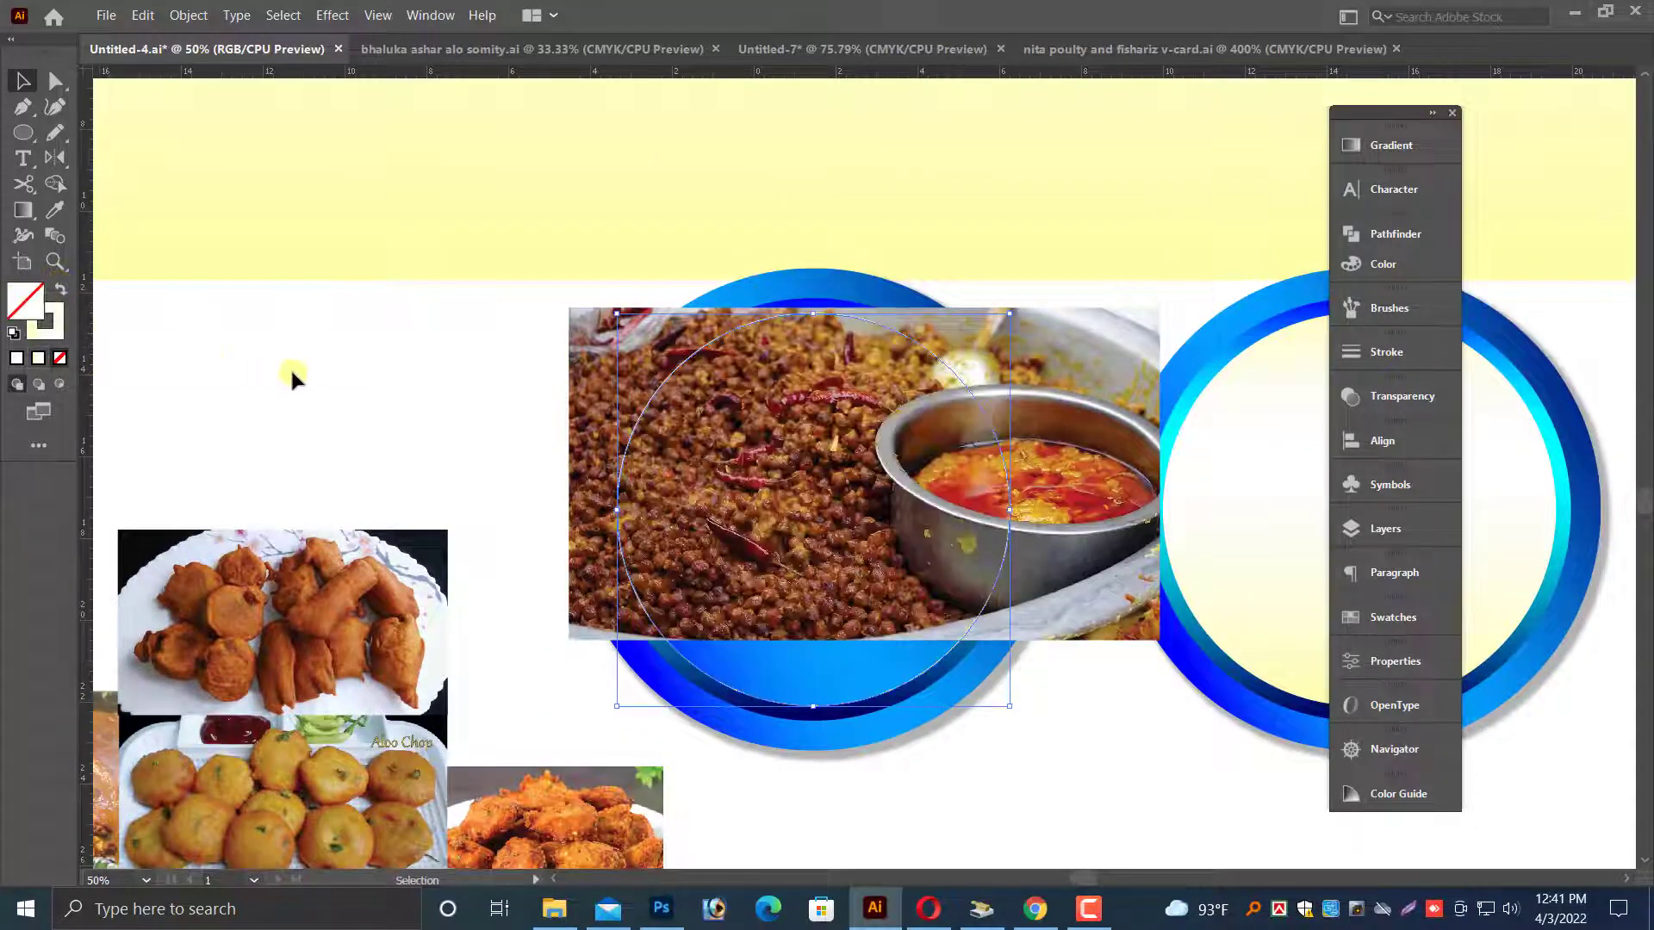
- Enlarge and position the chickpea photo to cover the first circle's outline and clip it with a clipping mask
click(1074, 592)
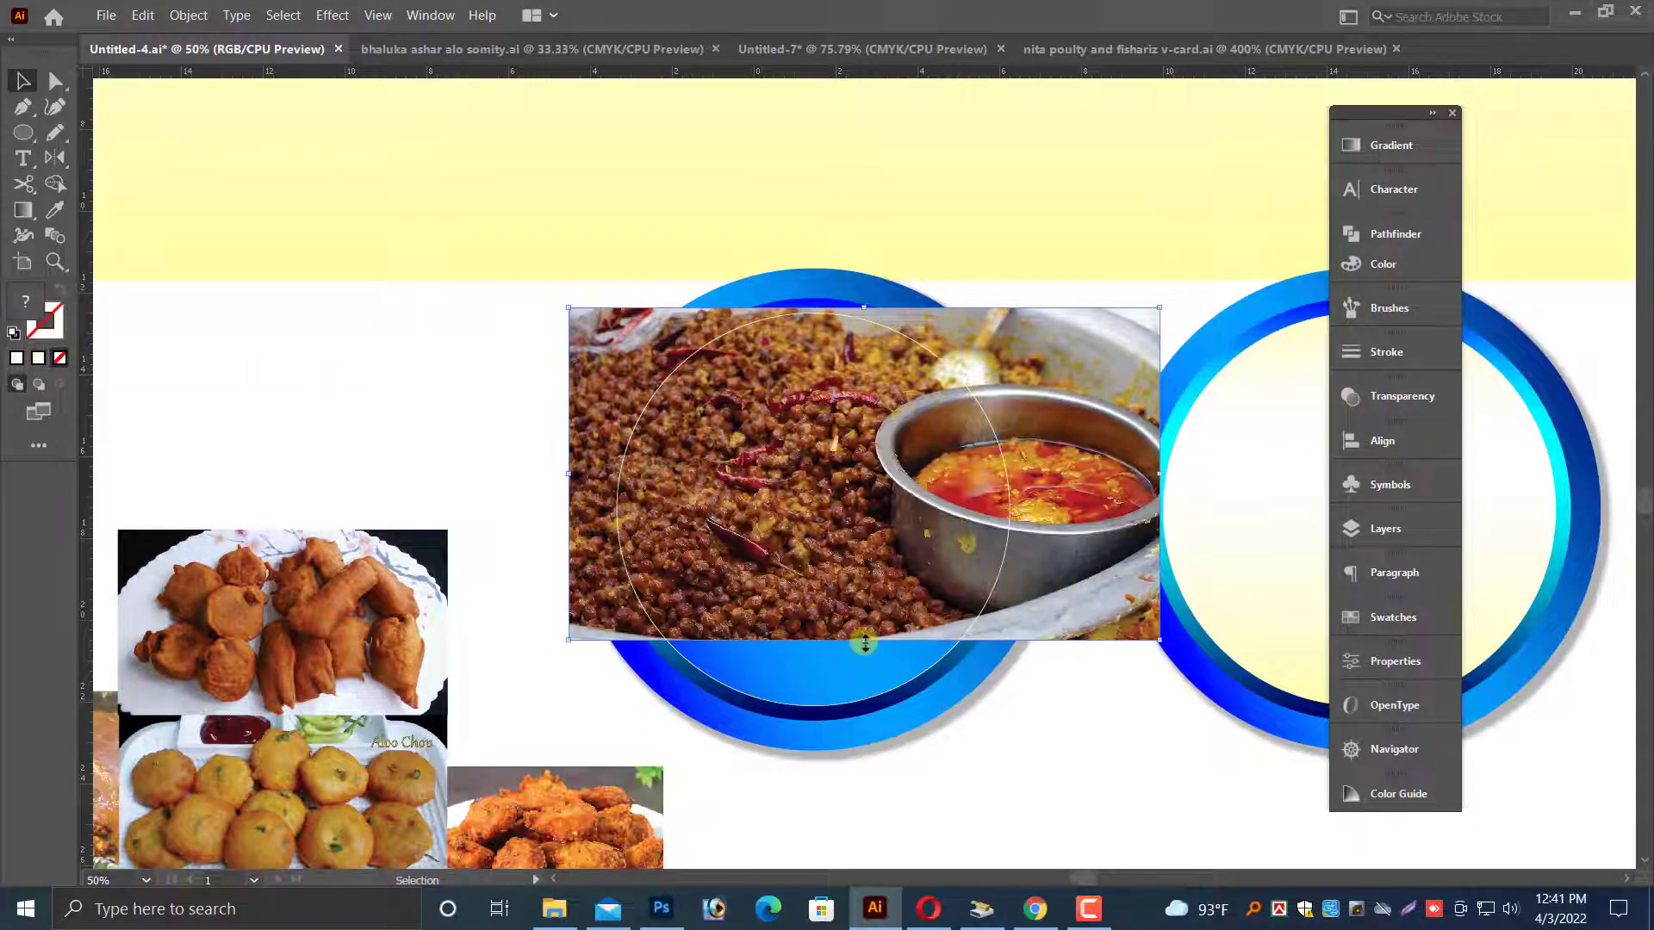
drag(864, 642, 878, 689)
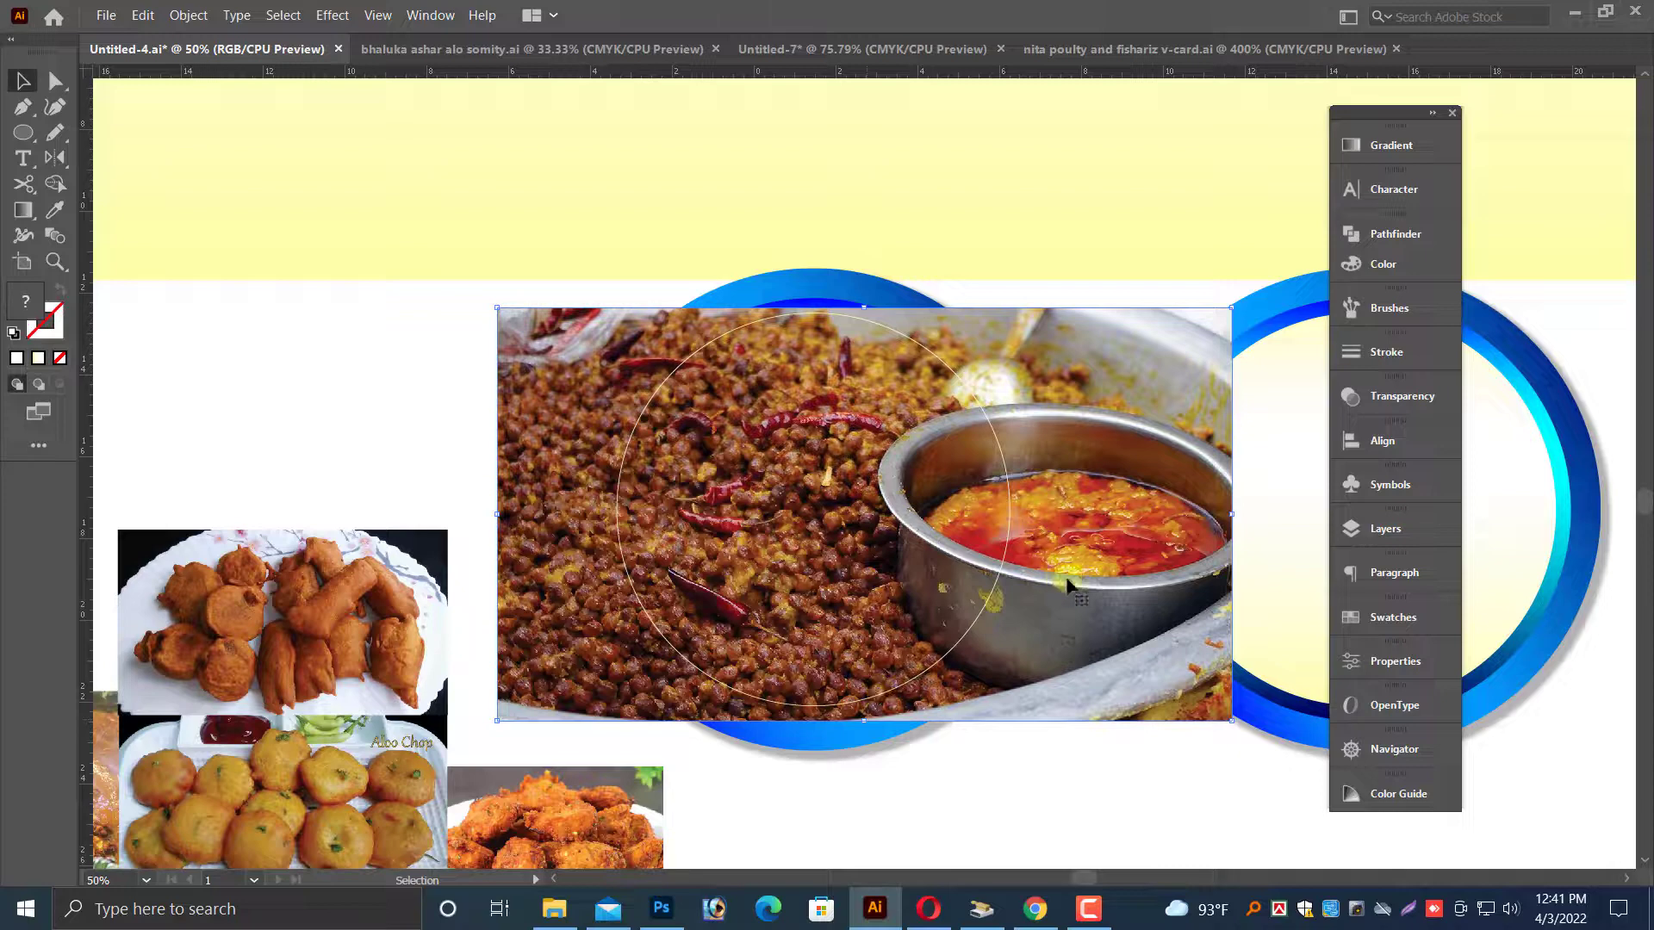
mouse_move(1061, 592)
mouse_down()
mouse_move(1041, 593)
mouse_move(1072, 592)
mouse_up()
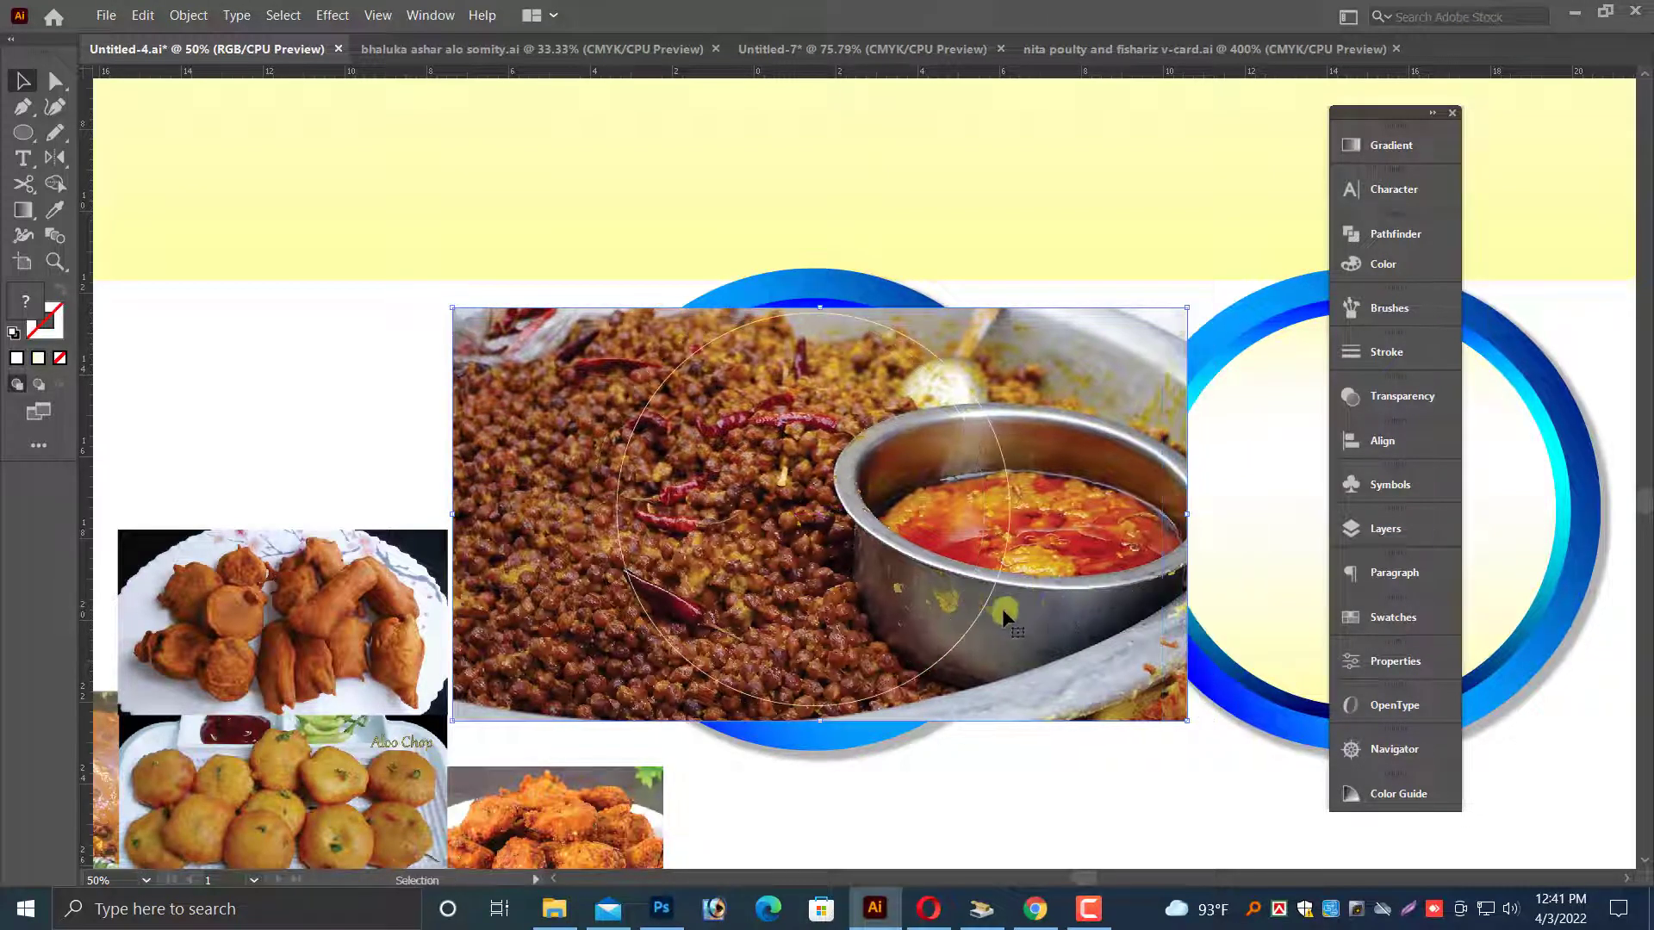
shift+click(999, 598)
right_click(1074, 446)
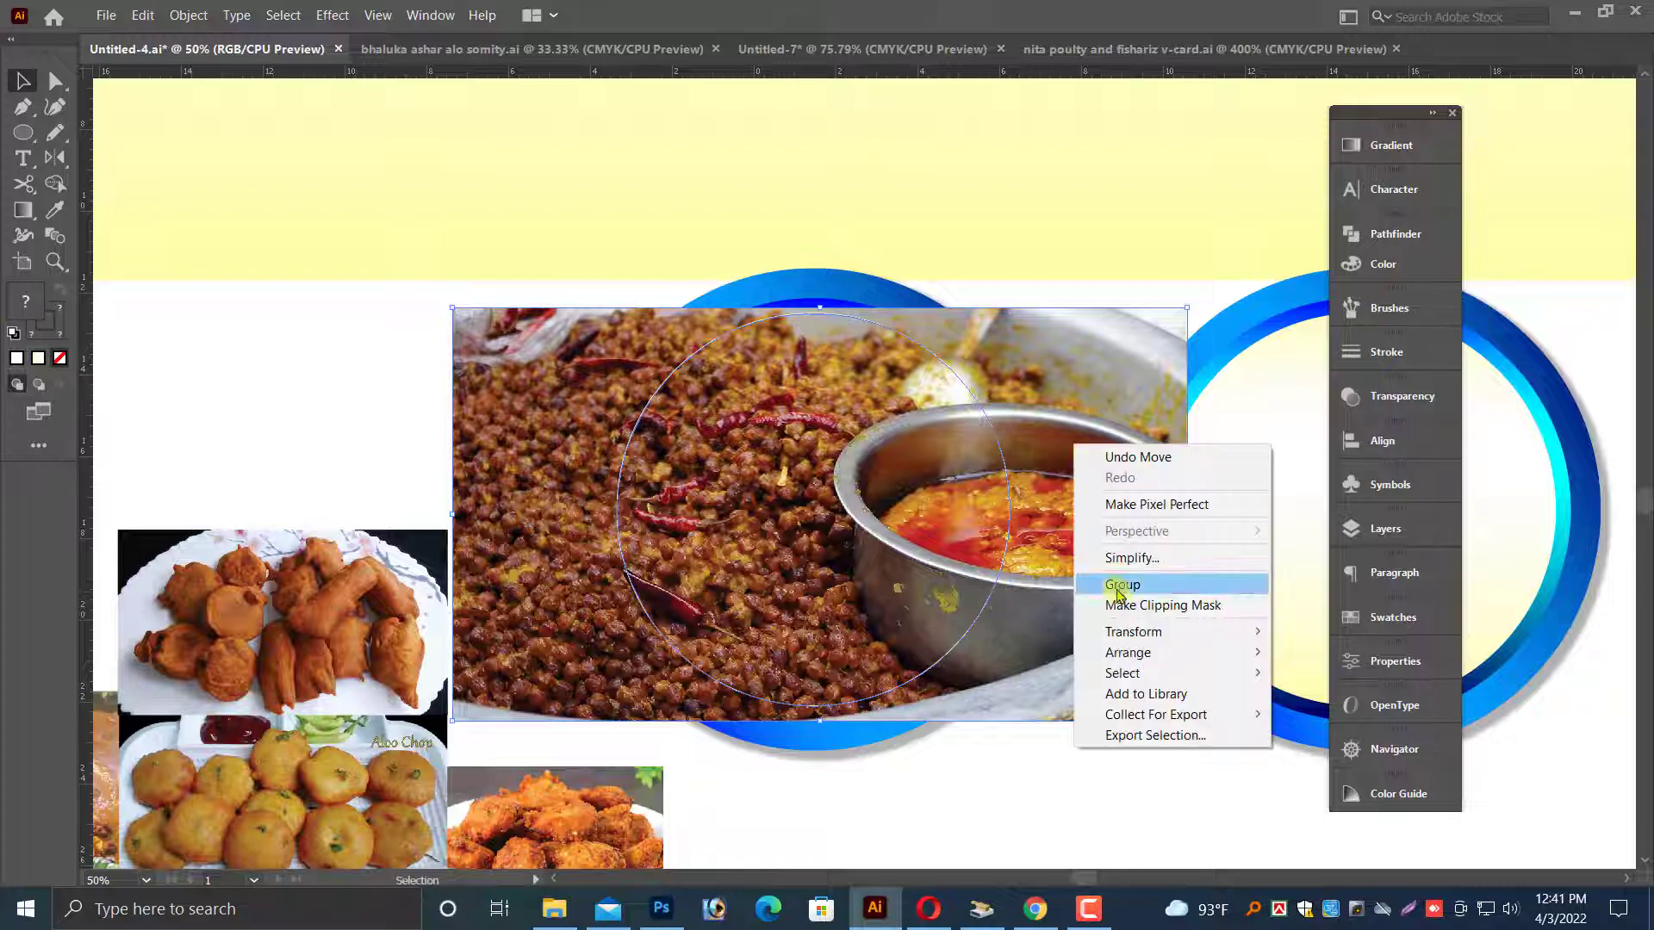
click(1122, 605)
click(1070, 738)
- Move the Aloo Chop photo onto the second ringed circle and bring it to the front
key(ctrl+minus)
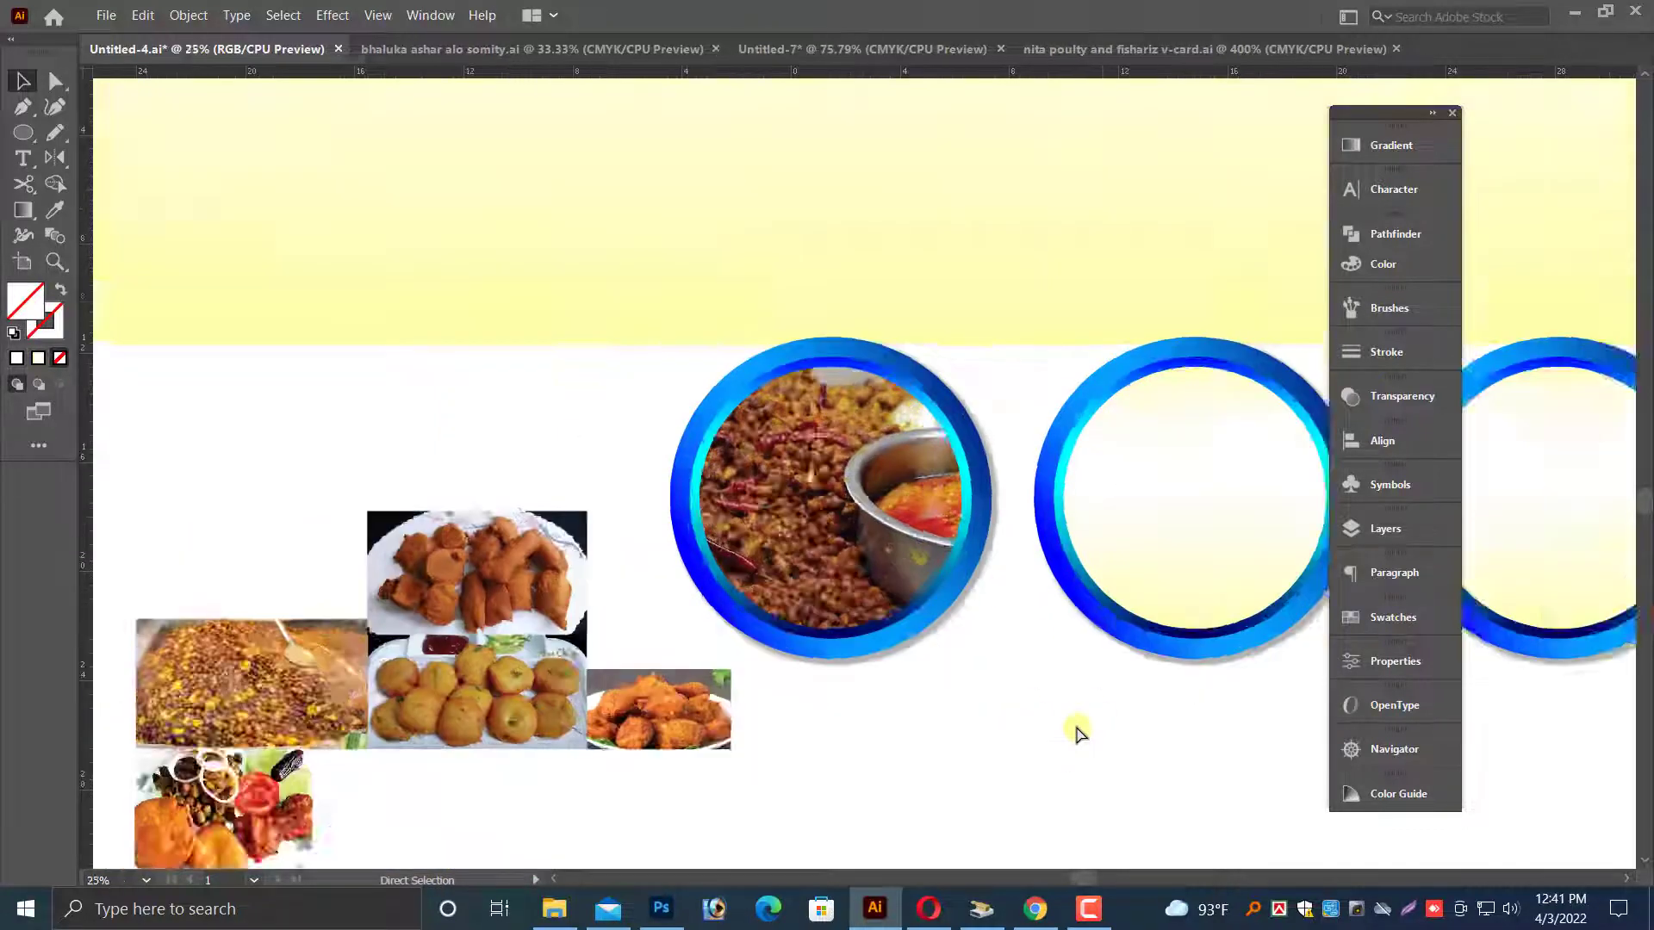
key(ctrl+minus)
key(ctrl+minus)
drag(957, 688, 798, 730)
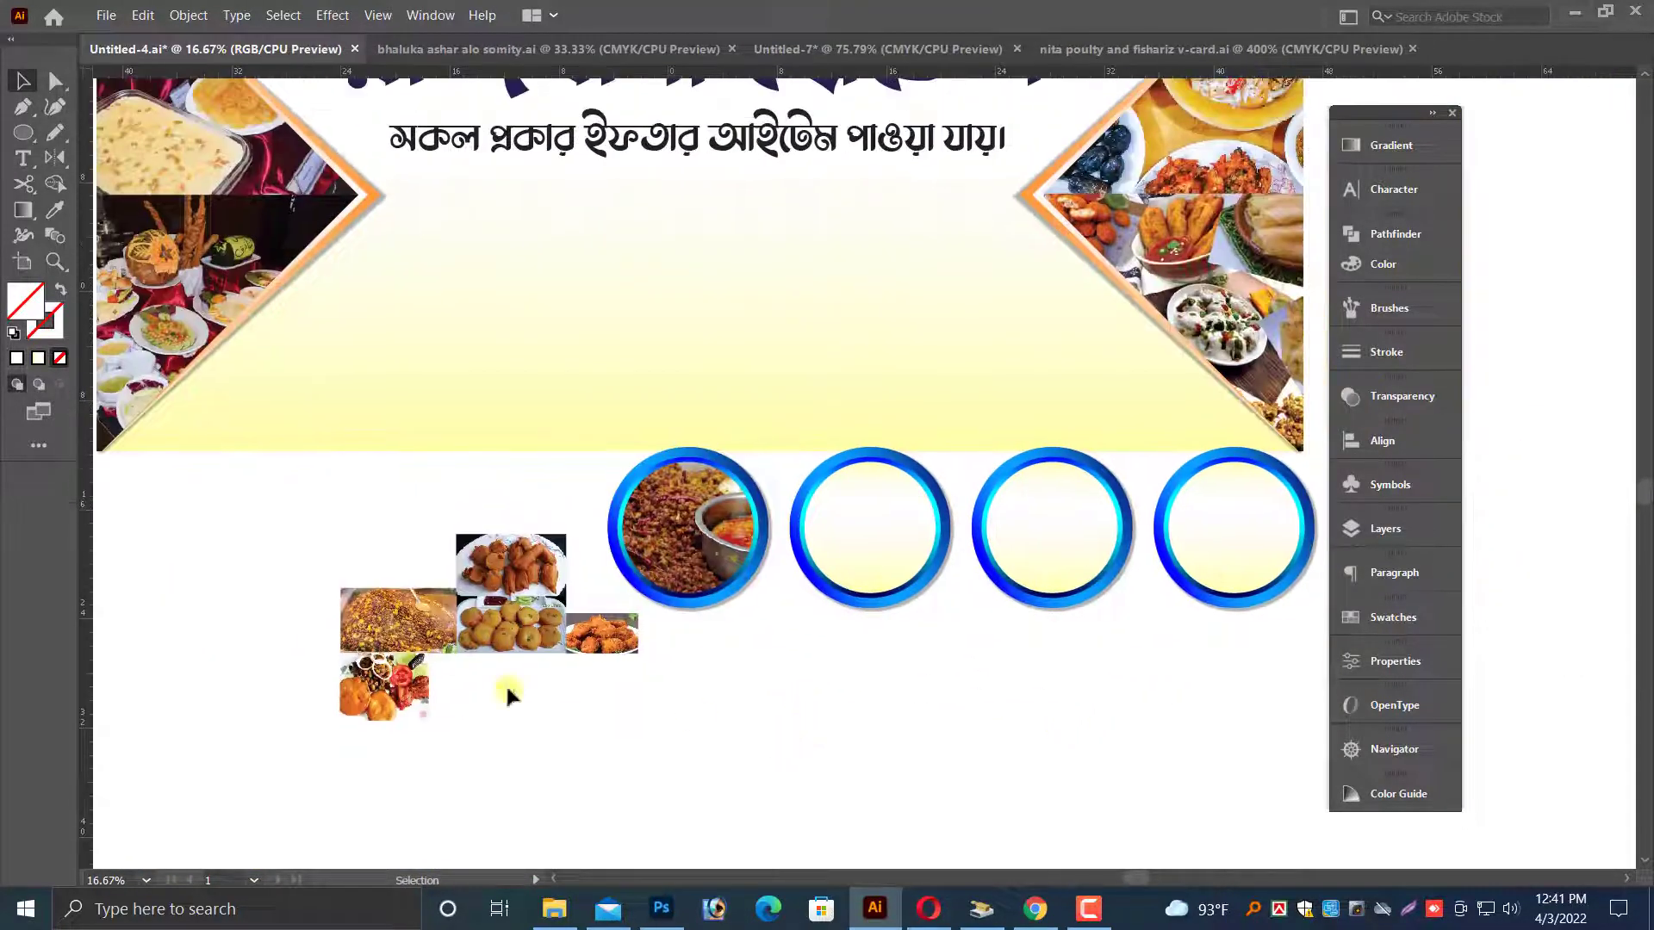
click(513, 645)
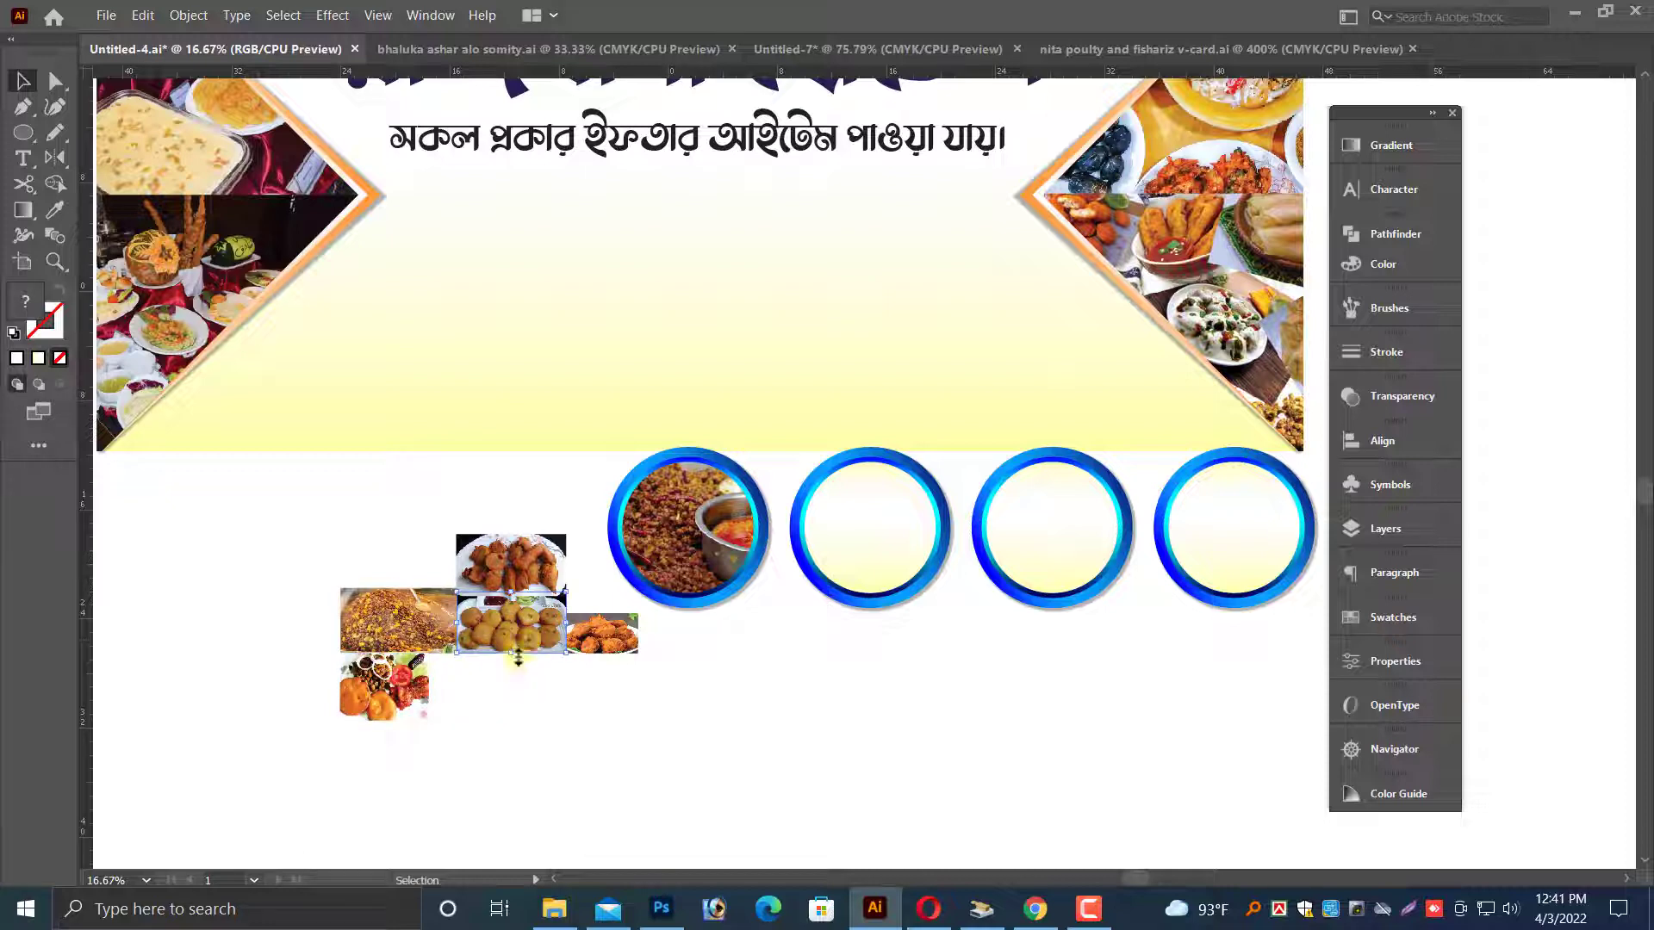
drag(518, 657, 893, 534)
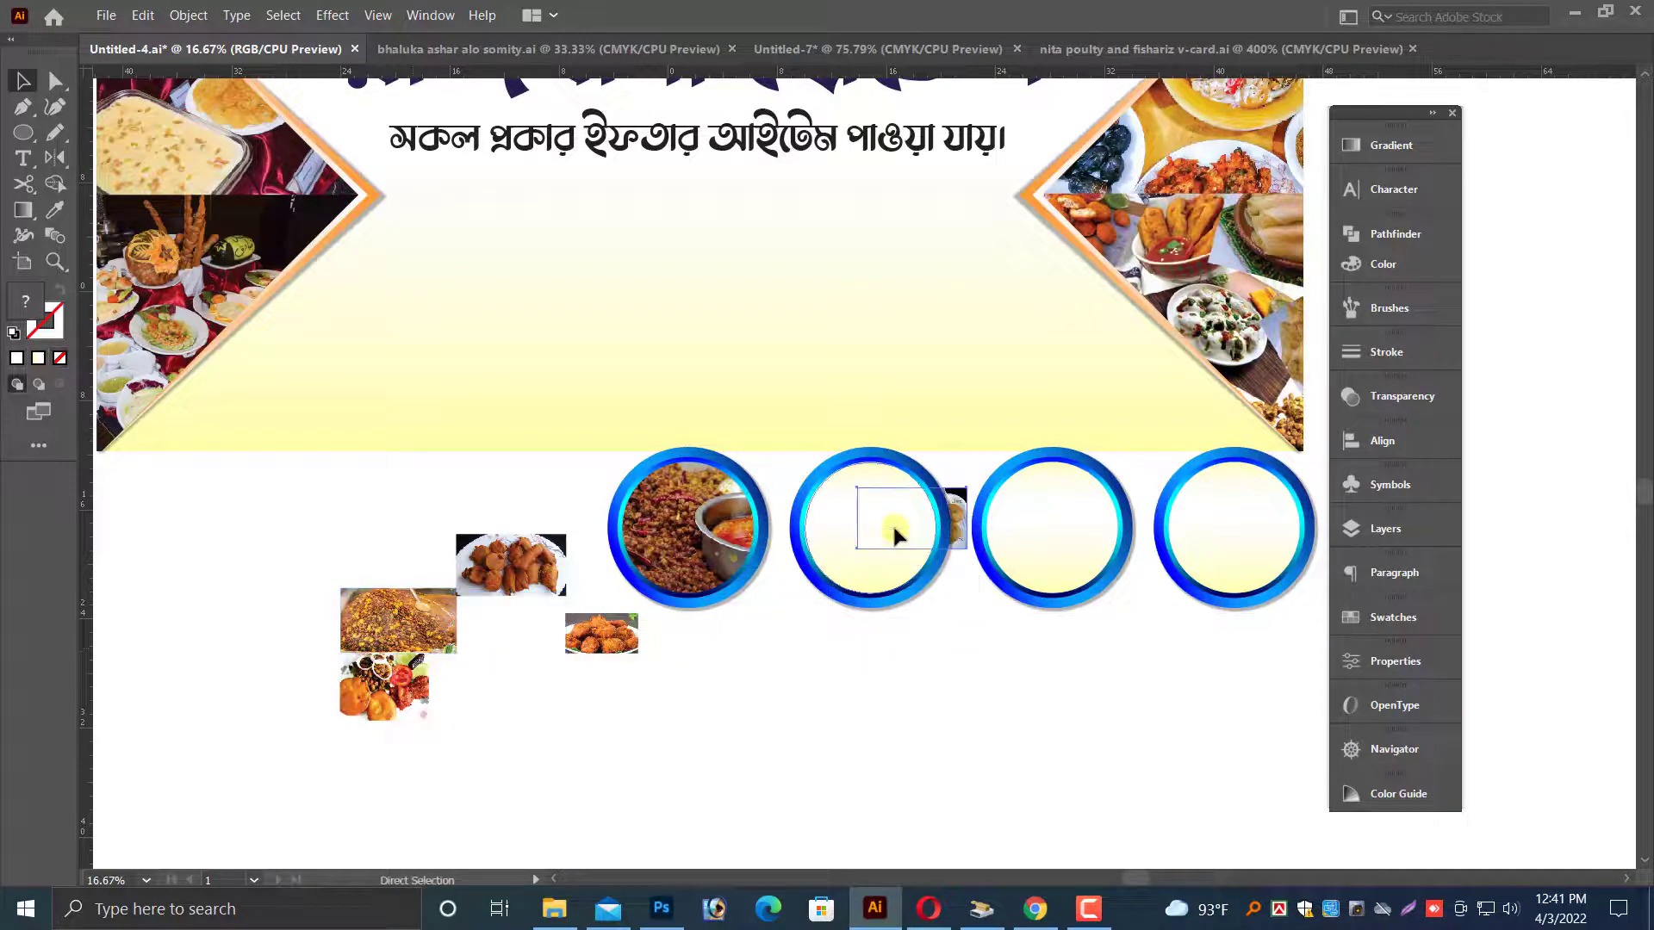
key(ctrl+=)
key(ctrl+=)
key(ctrl+shift+])
key(ctrl+=)
key(ctrl+=)
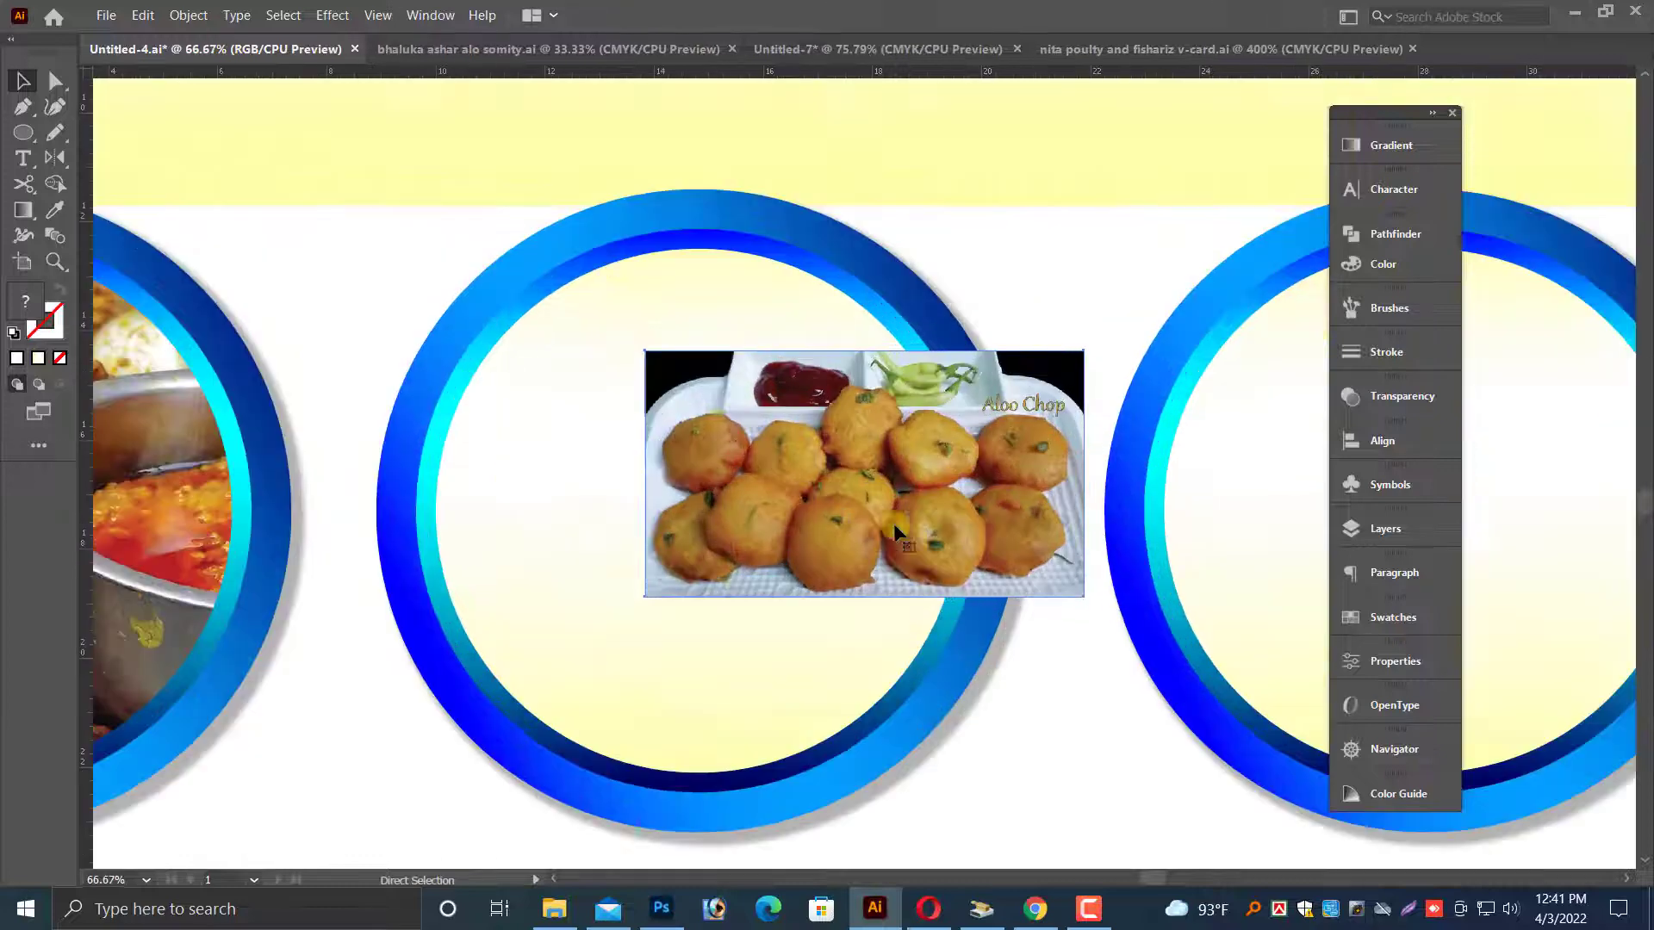
- Bring the second ring's inner circle in front of the Aloo Chop photo and swap its fill and stroke
key(v)
click(534, 433)
key(ctrl+shift+])
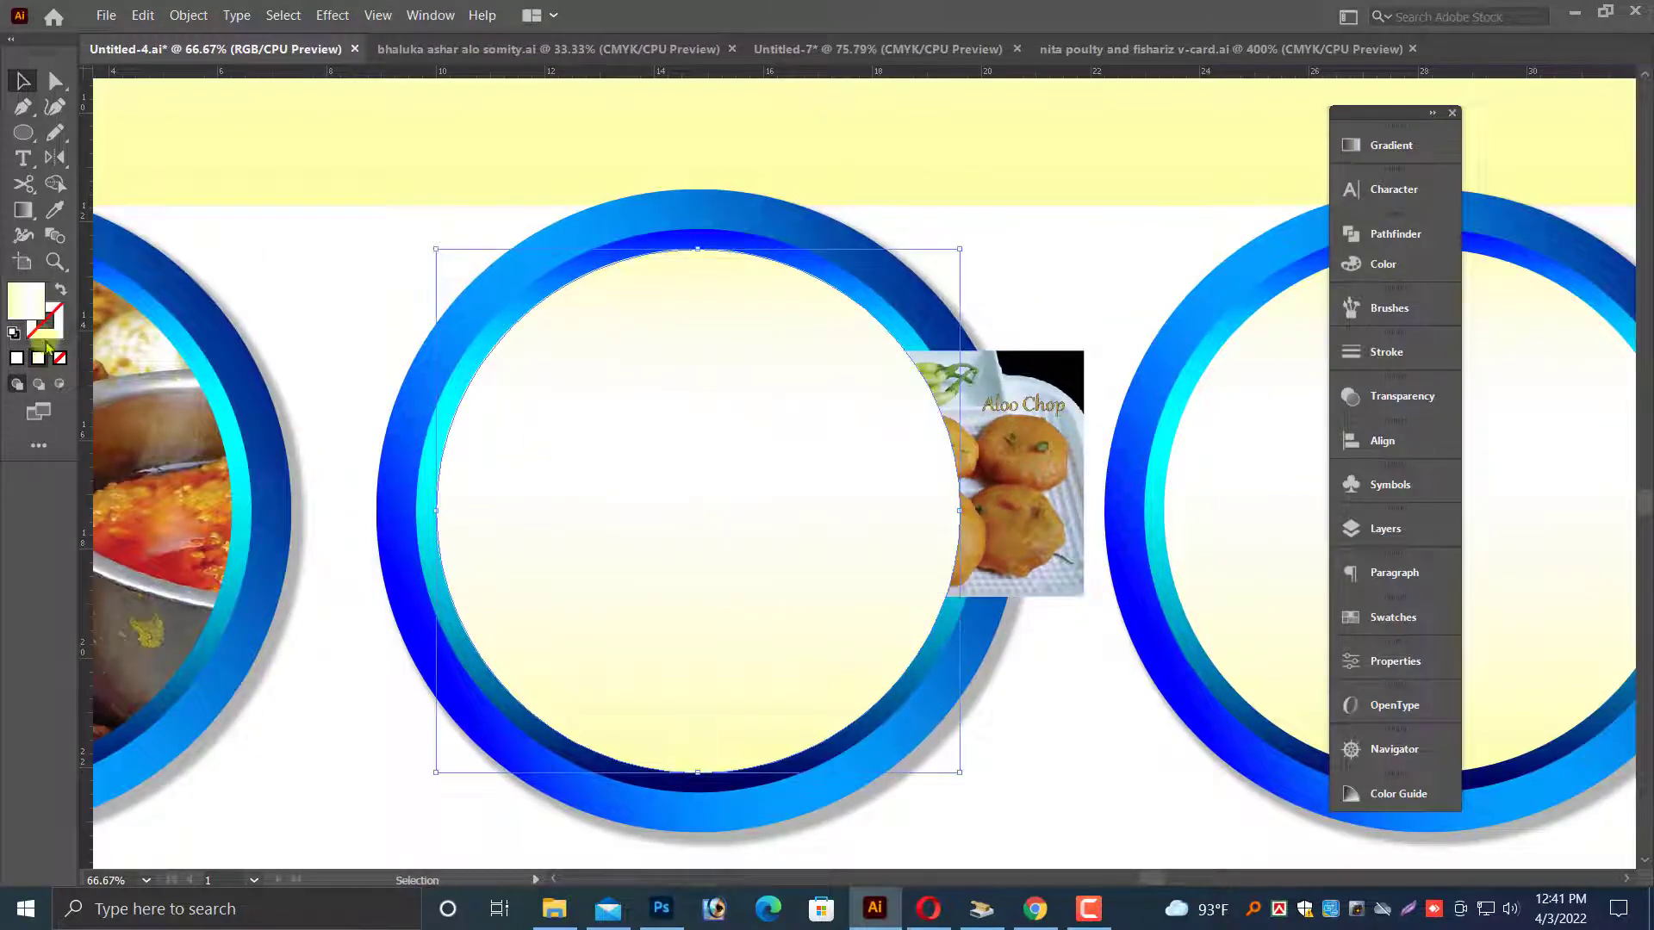
click(61, 289)
- Enlarge the Aloo Chop photo to cover the second circle's outline and mask it to that circle
mouse_move(1018, 518)
mouse_down()
mouse_move(741, 436)
mouse_move(674, 498)
mouse_move(793, 791)
mouse_up()
drag(804, 653, 819, 634)
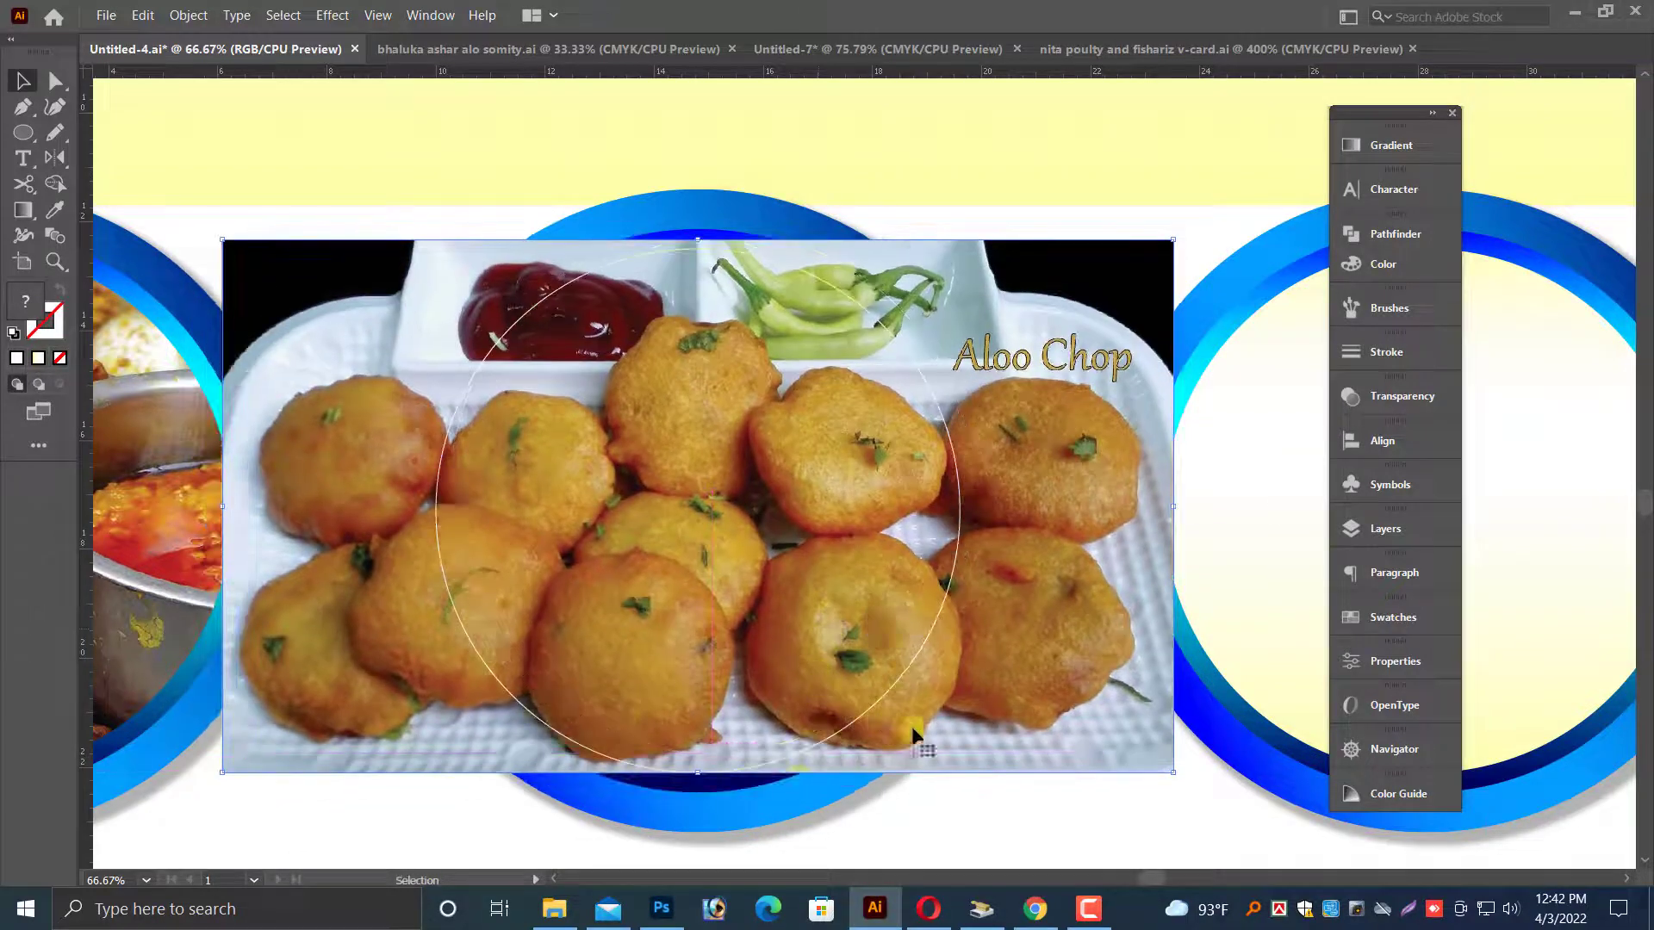
right_click(1036, 589)
click(1064, 848)
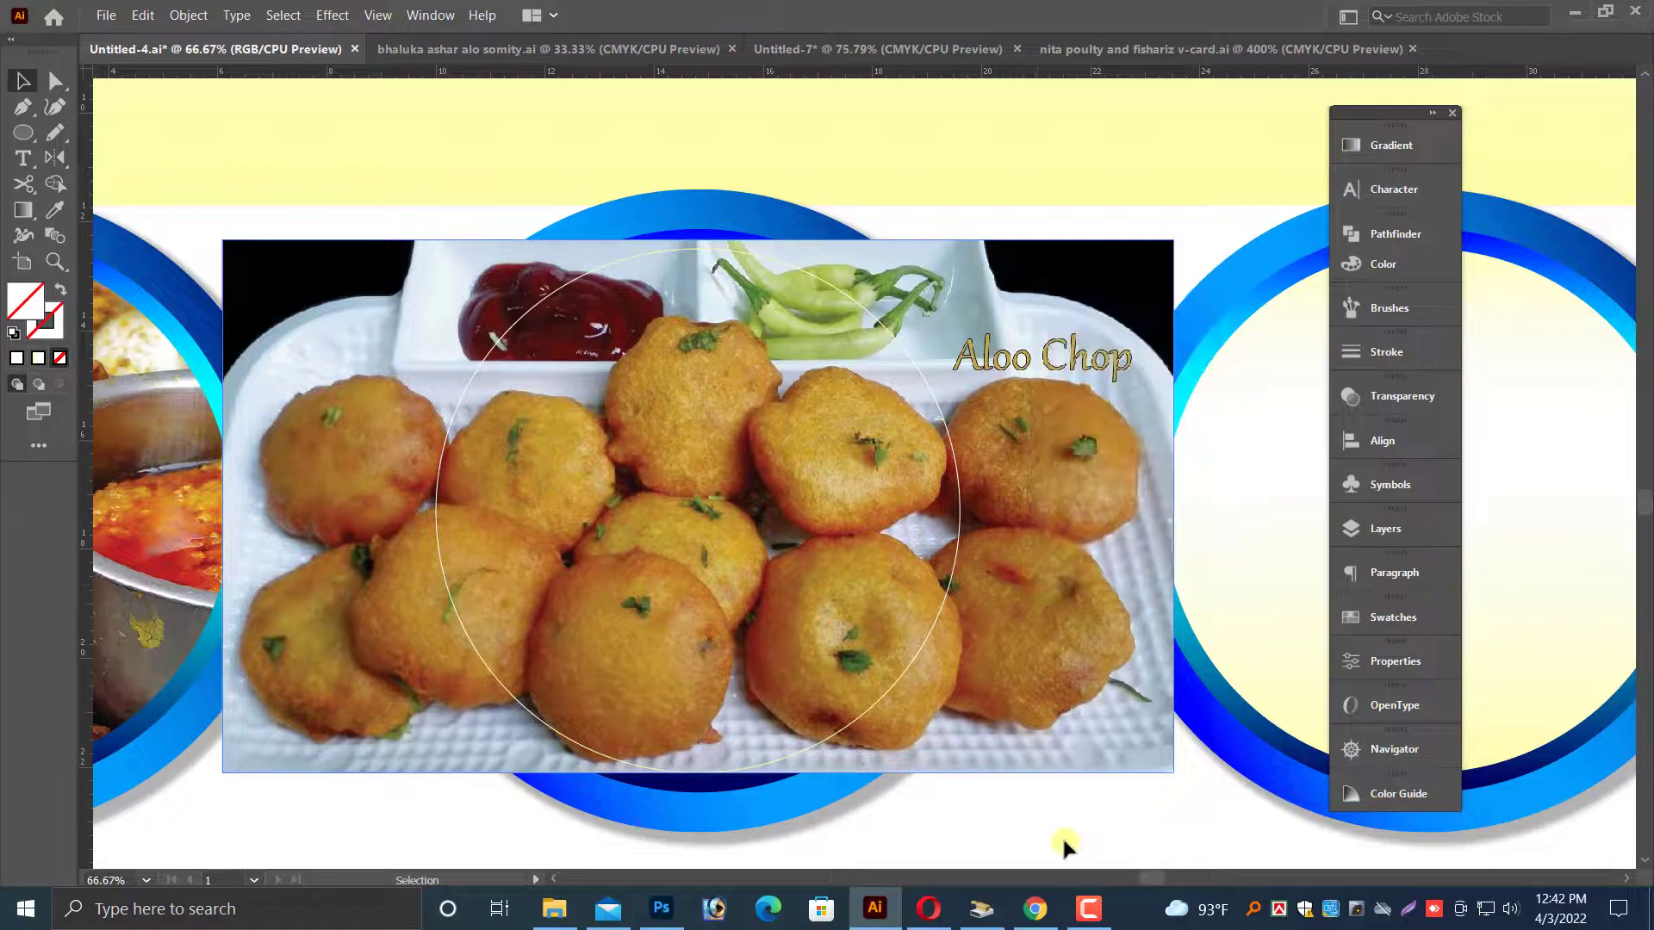
right_click(952, 588)
click(1044, 738)
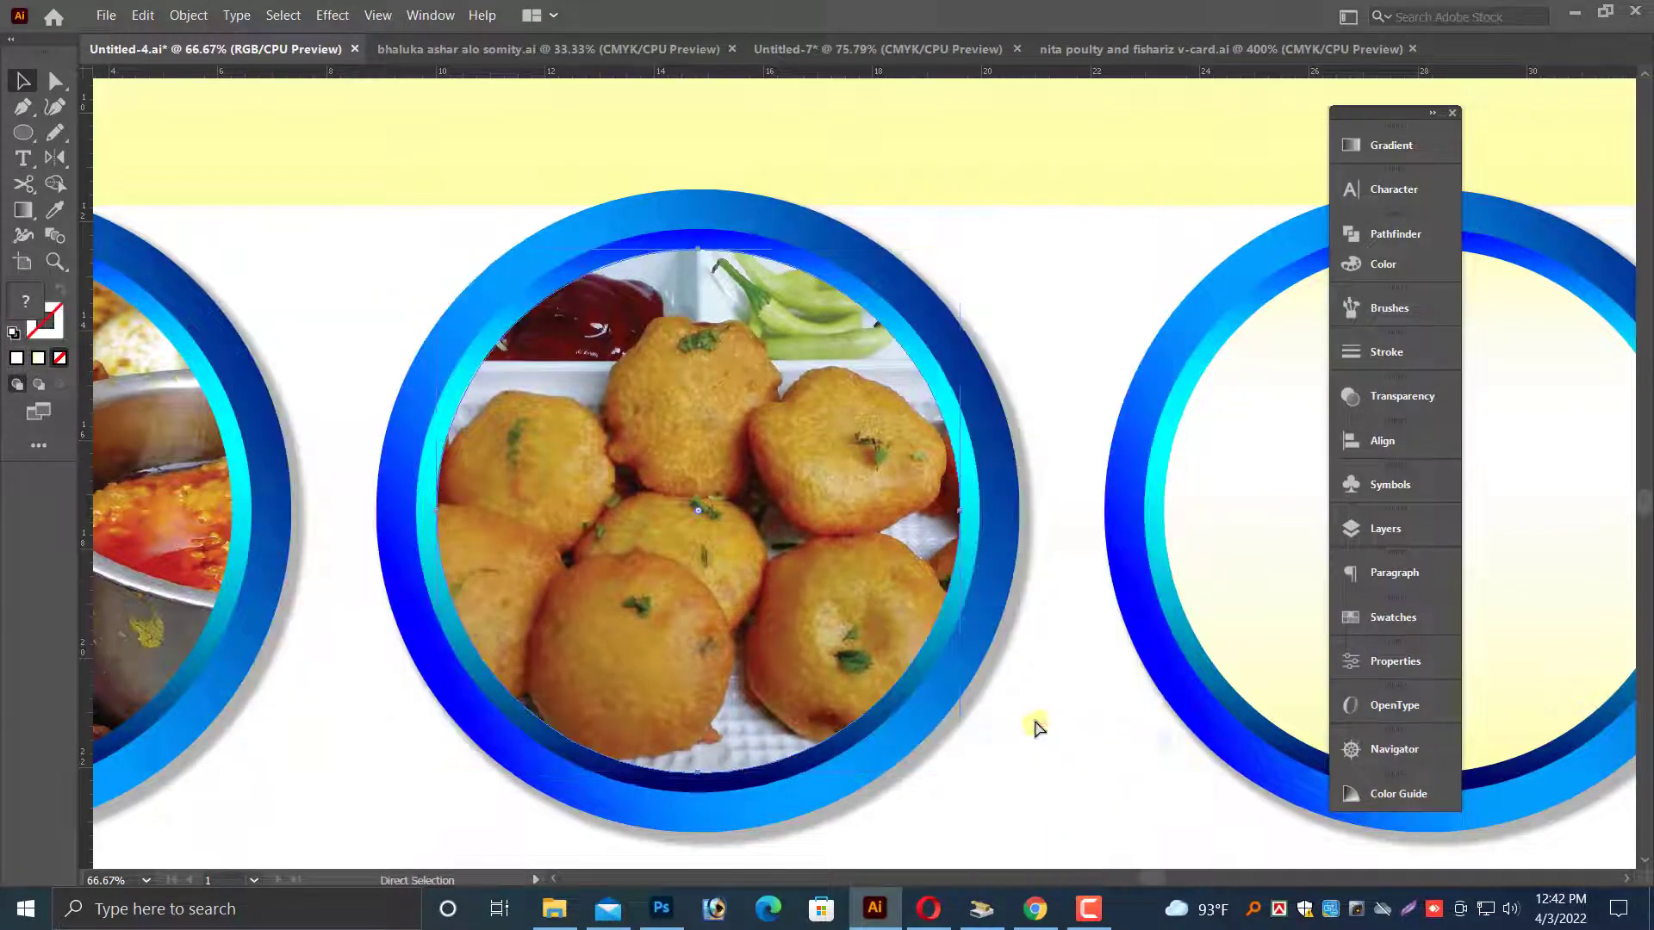
- Move the mixed platter photo with onion rings and tomato onto the third ringed circle, in front of the ring
key(ctrl+minus)
key(ctrl+minus)
key(ctrl+minus)
key(ctrl+minus)
key(ctrl+minus)
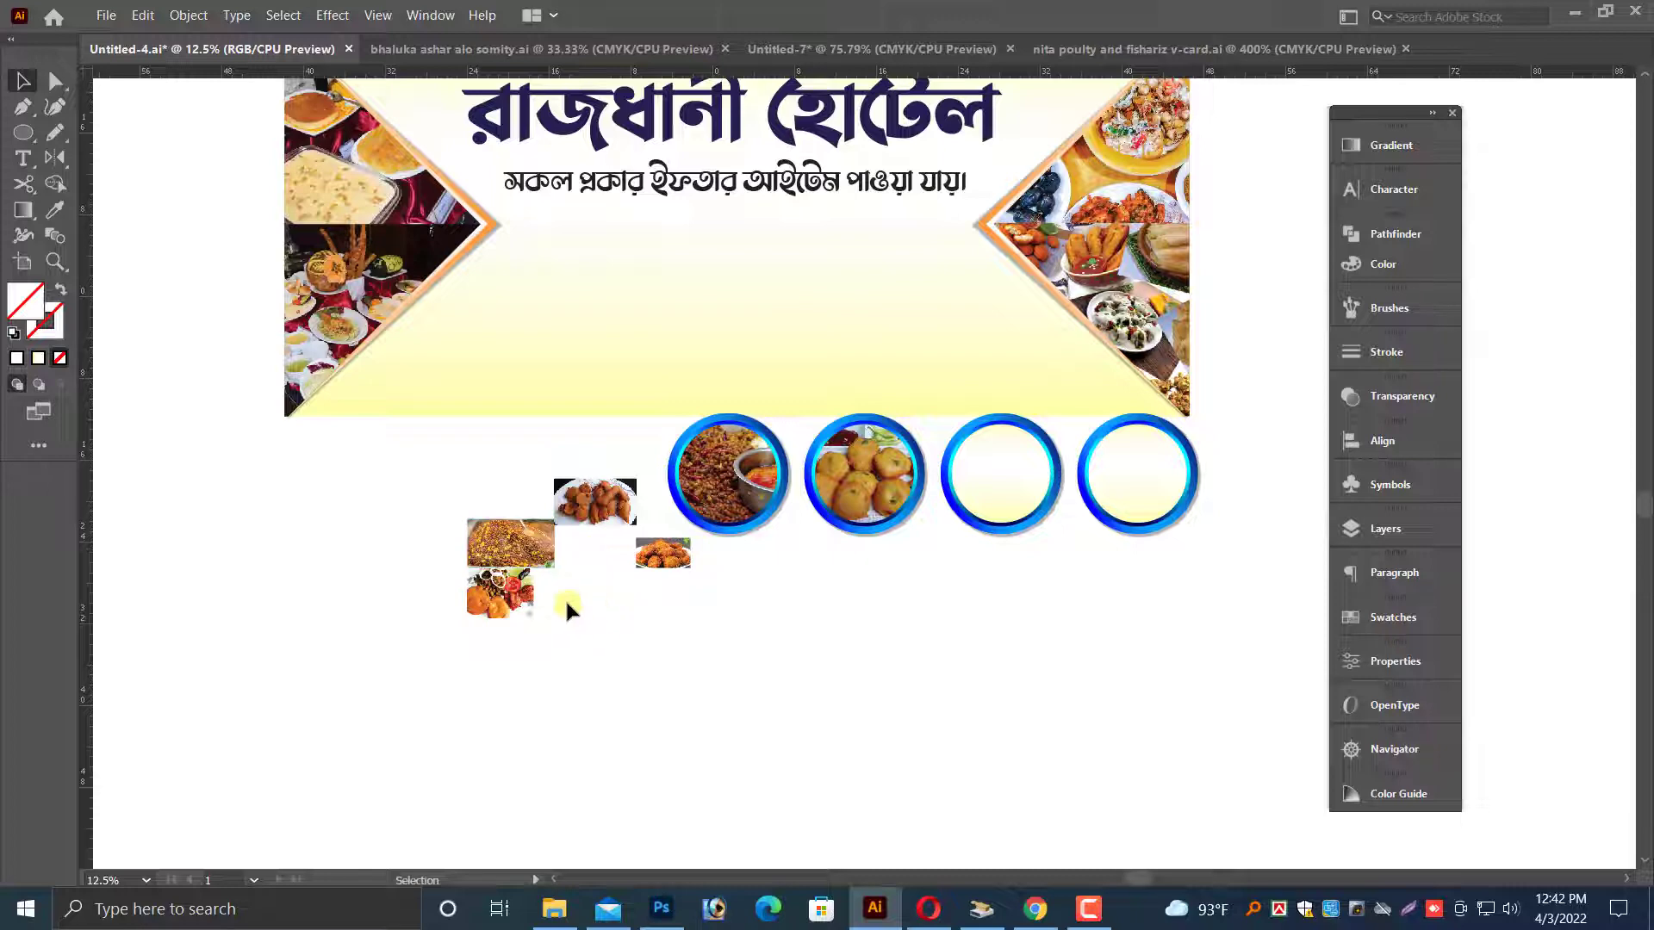
drag(529, 594, 982, 470)
key(ctrl+plus)
key(ctrl+plus)
key(ctrl+plus)
key(ctrl+plus)
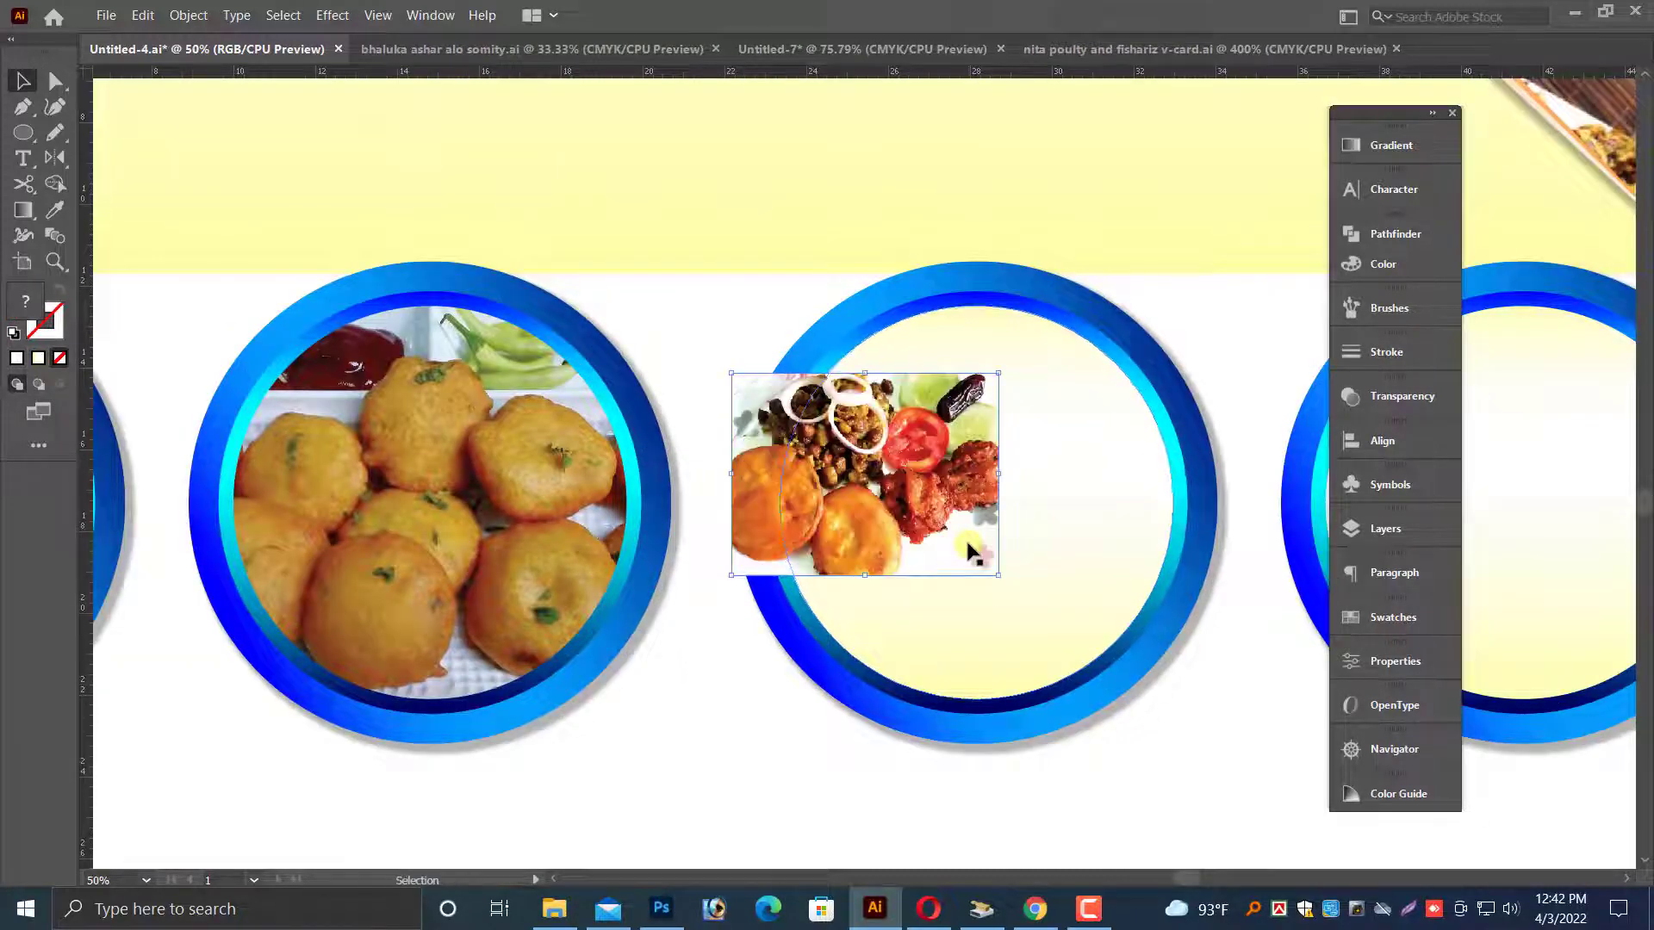
- Swap the fill and stroke of the third ring's inner circle and enlarge the platter photo to about the ring's width
click(1105, 562)
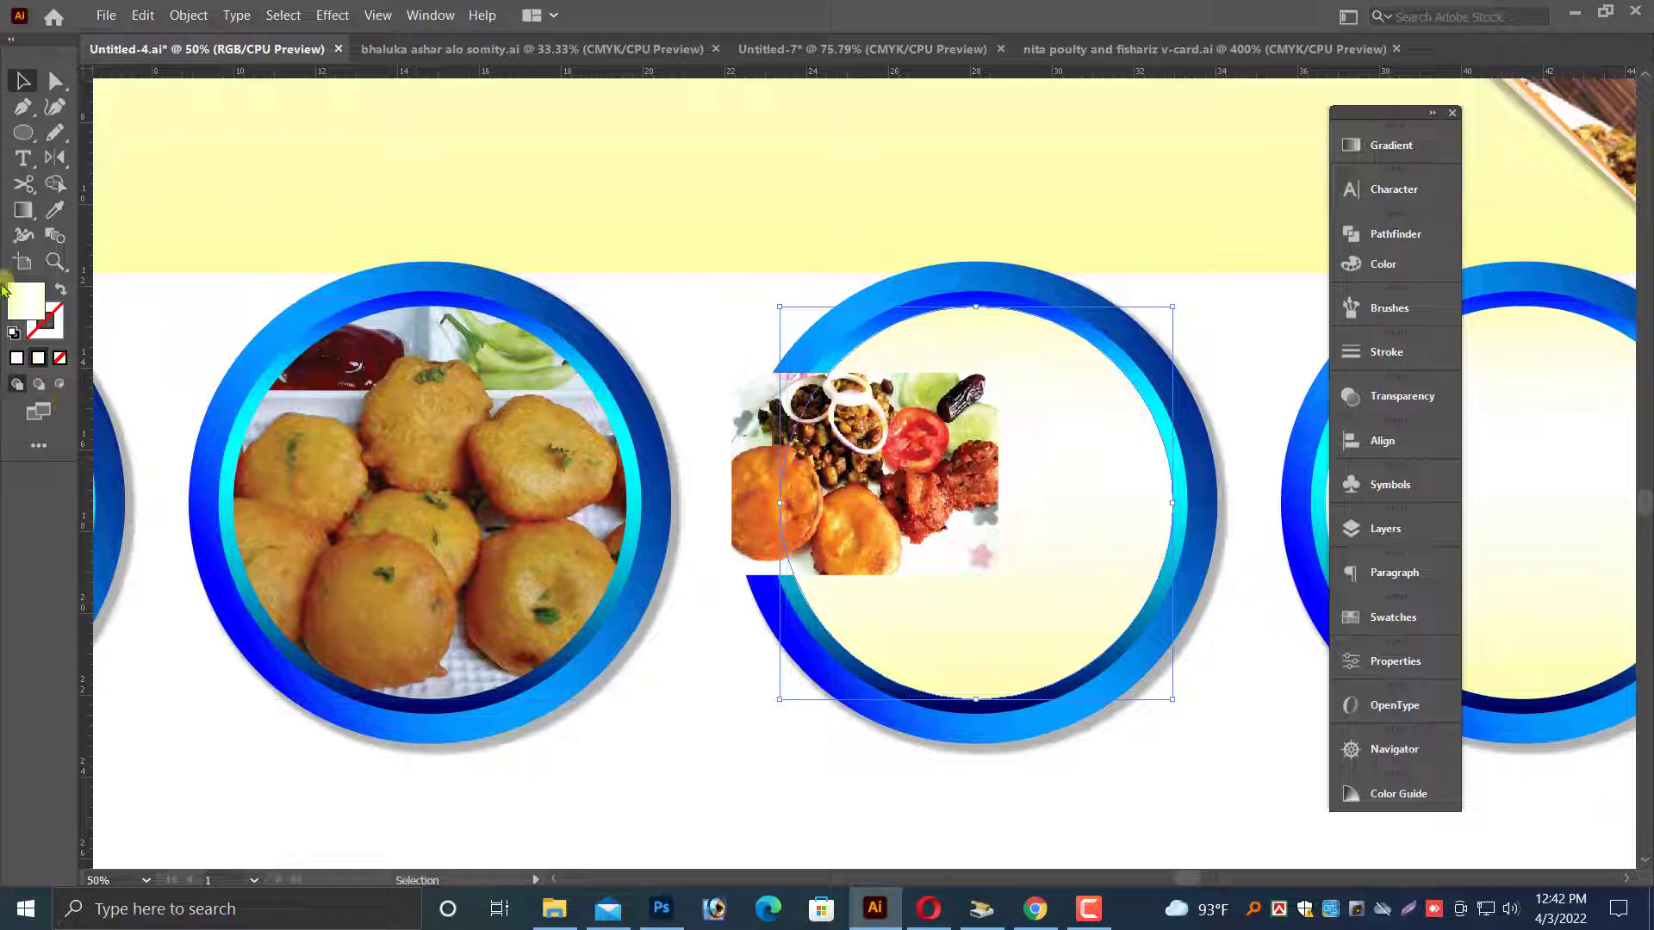
click(59, 291)
click(995, 564)
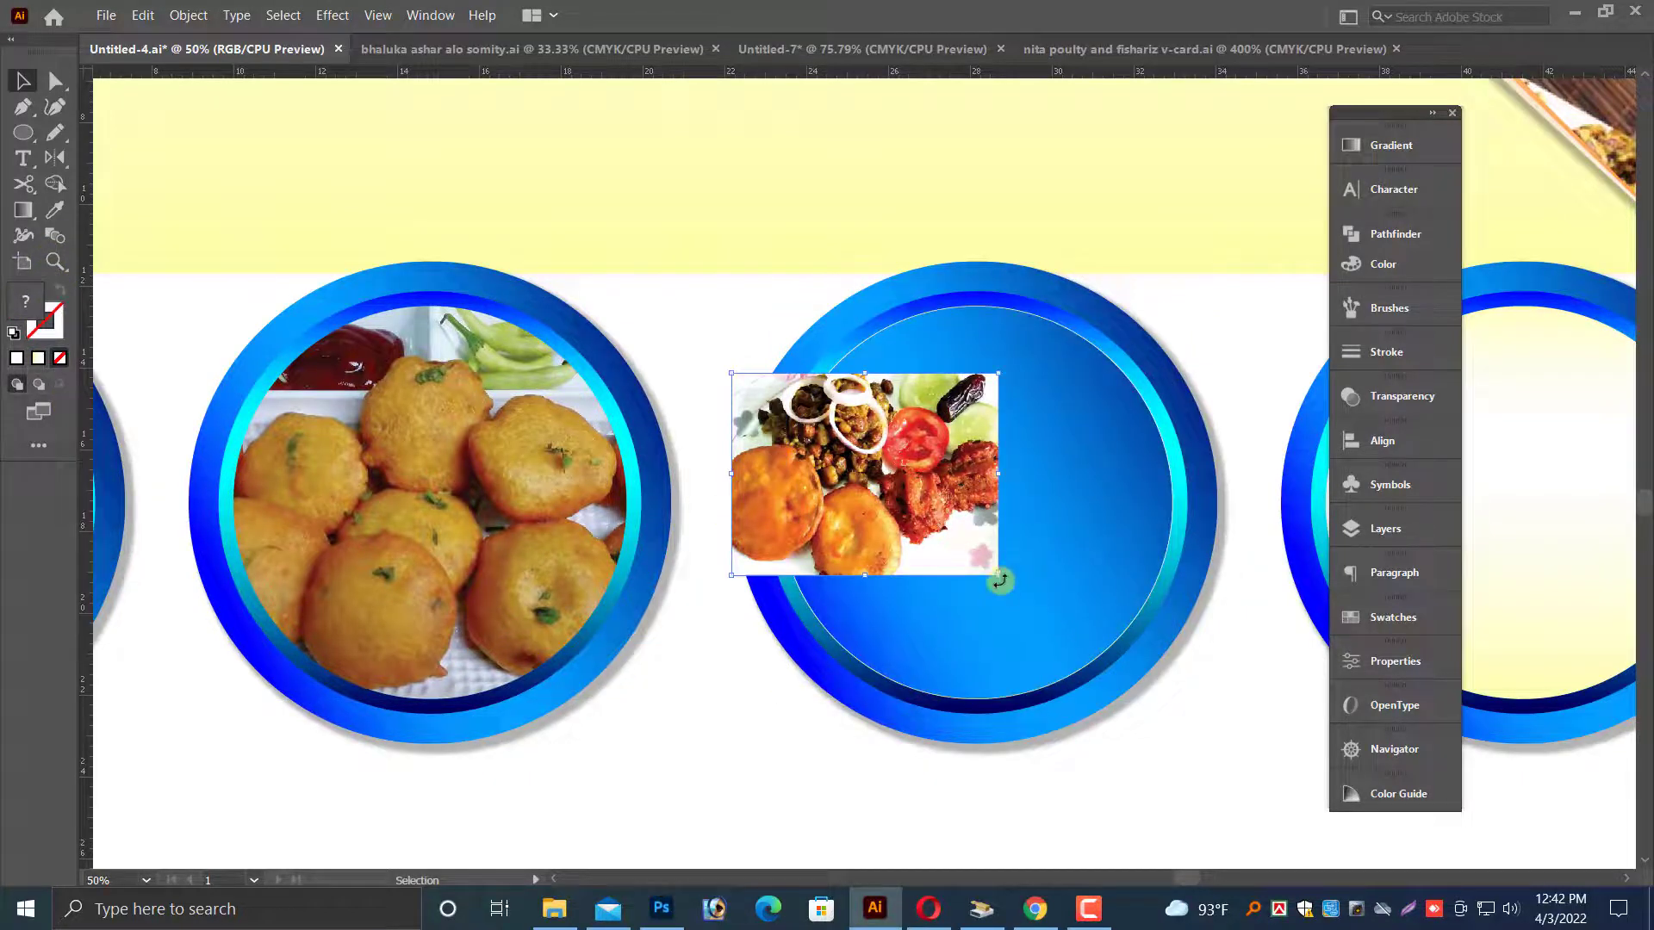
drag(998, 574, 1203, 691)
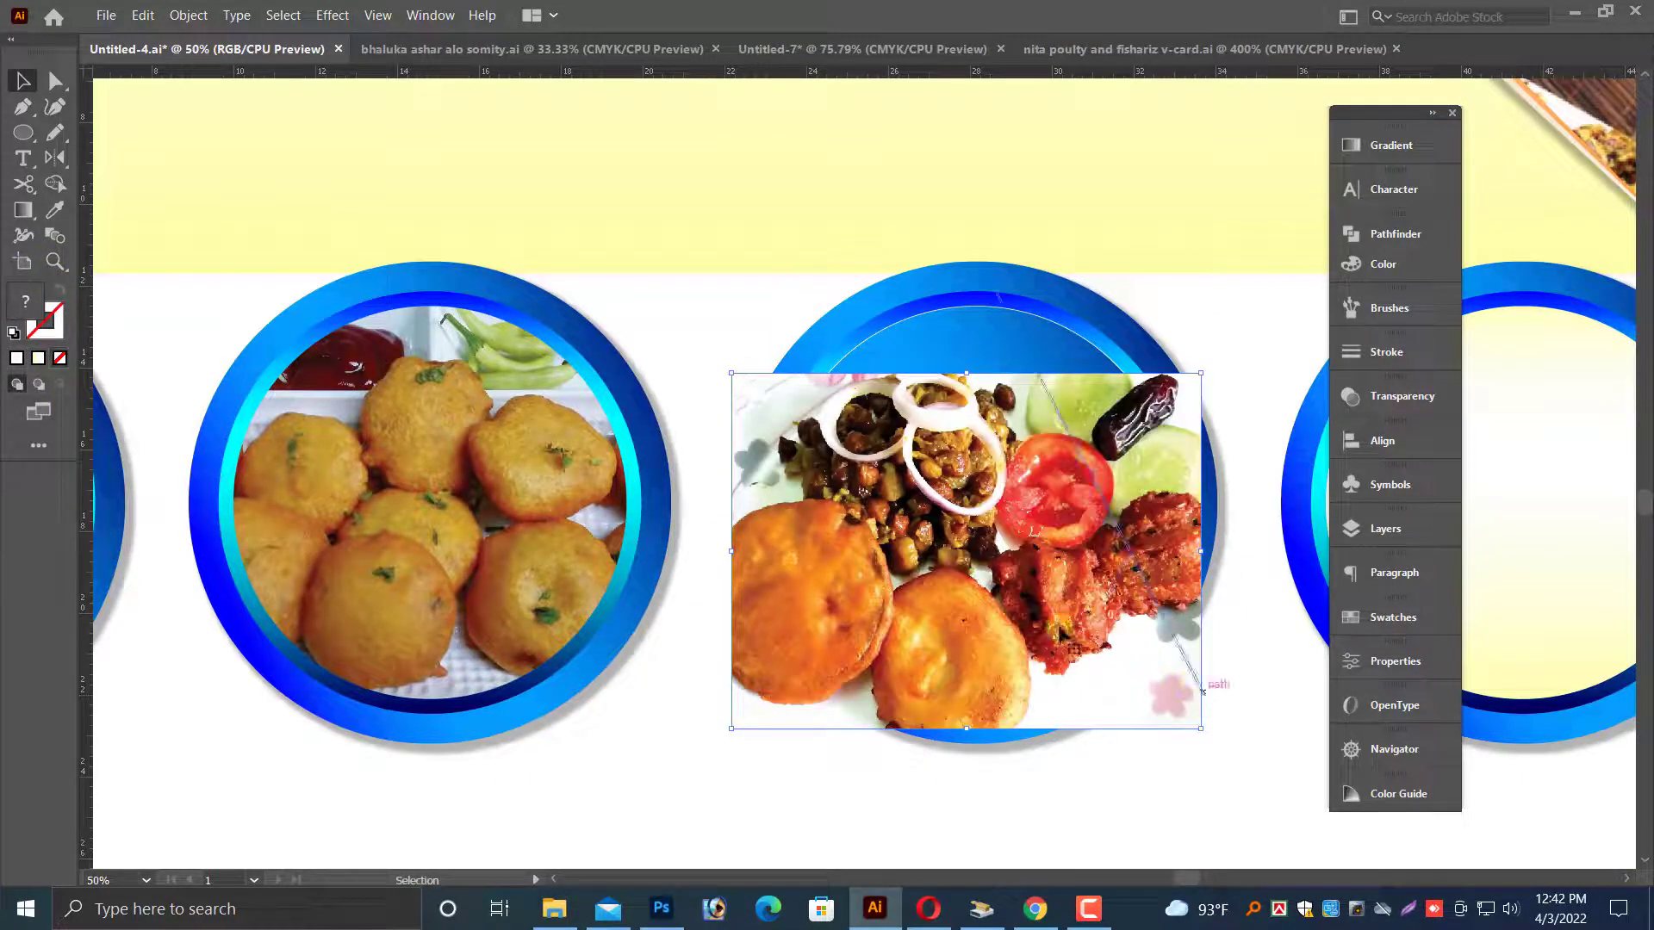
- Fit the platter photo over the third circle's outline and clip it inside that circle with a clipping mask
click(1007, 310)
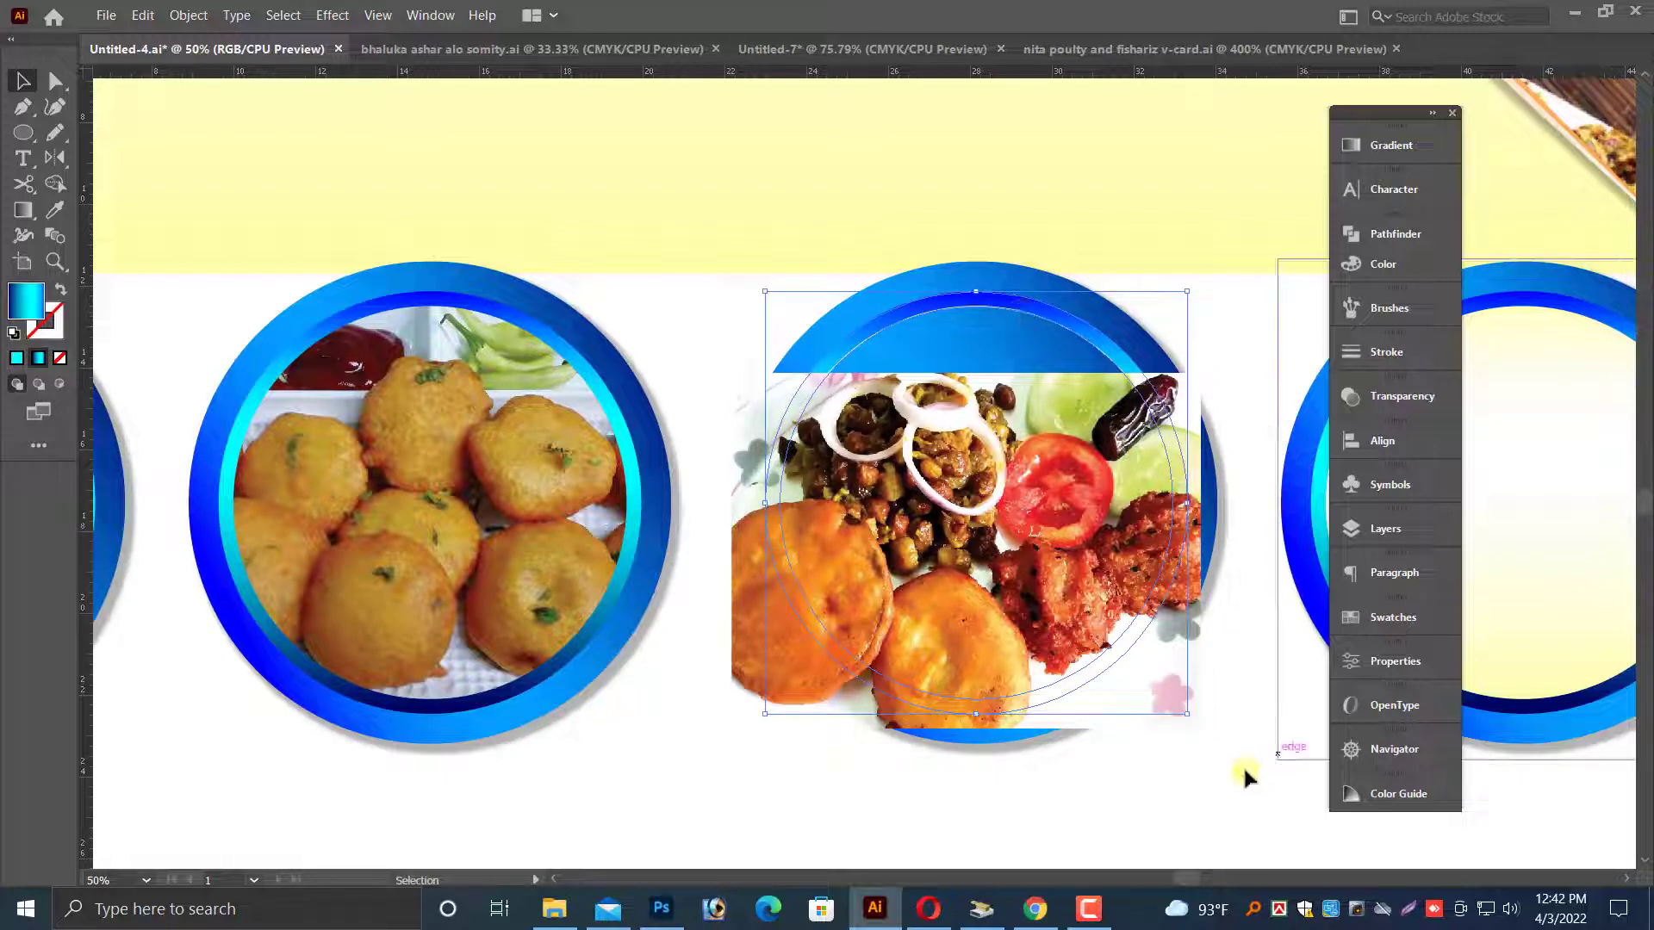
click(1125, 441)
click(1111, 373)
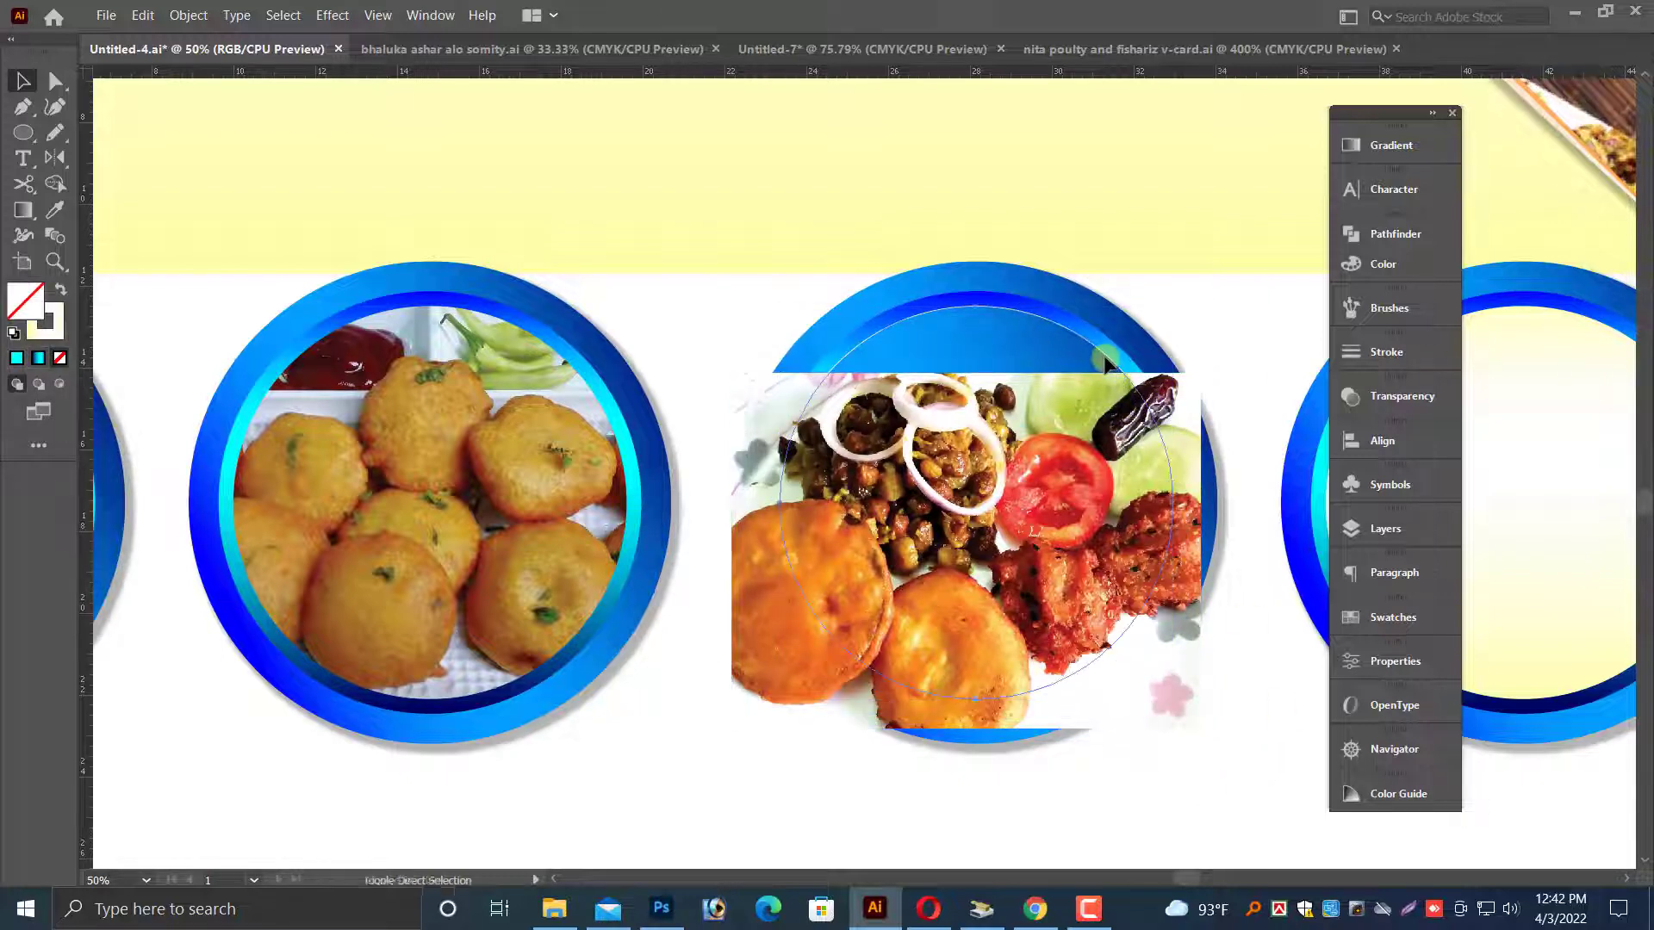
shift+click(1150, 417)
drag(947, 527, 951, 461)
drag(969, 665, 973, 705)
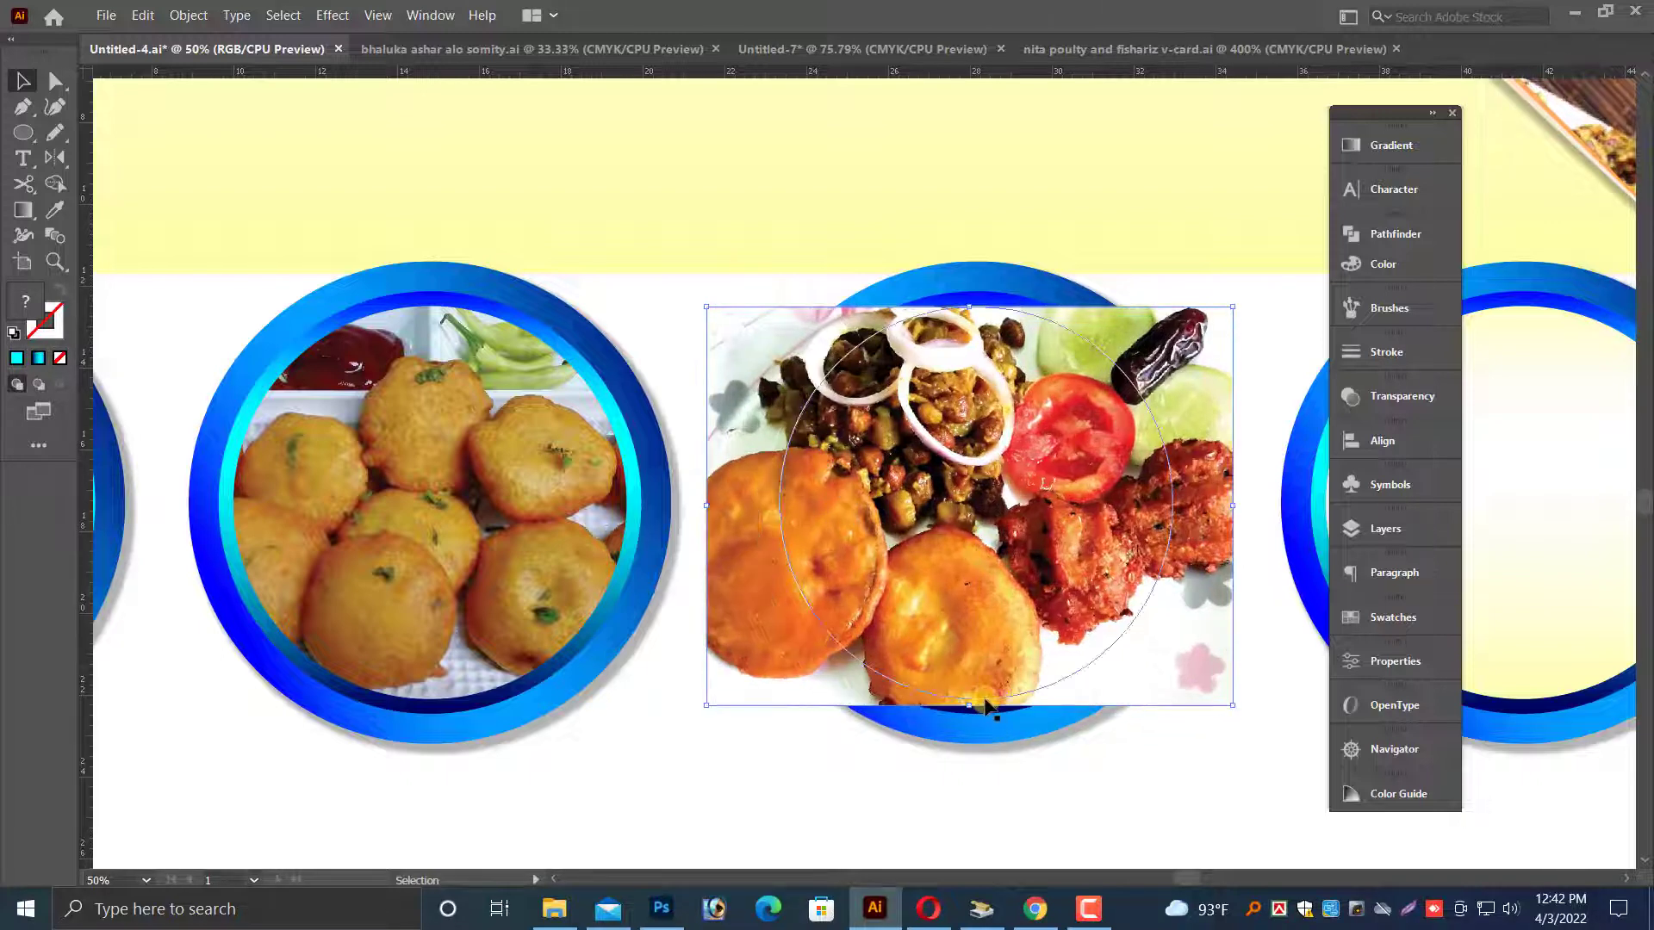
right_click(954, 475)
click(1025, 647)
- Move the three leftover food photos further down into the blank area below the banner
key(ctrl+minus)
key(ctrl+minus)
key(ctrl+minus)
key(ctrl+minus)
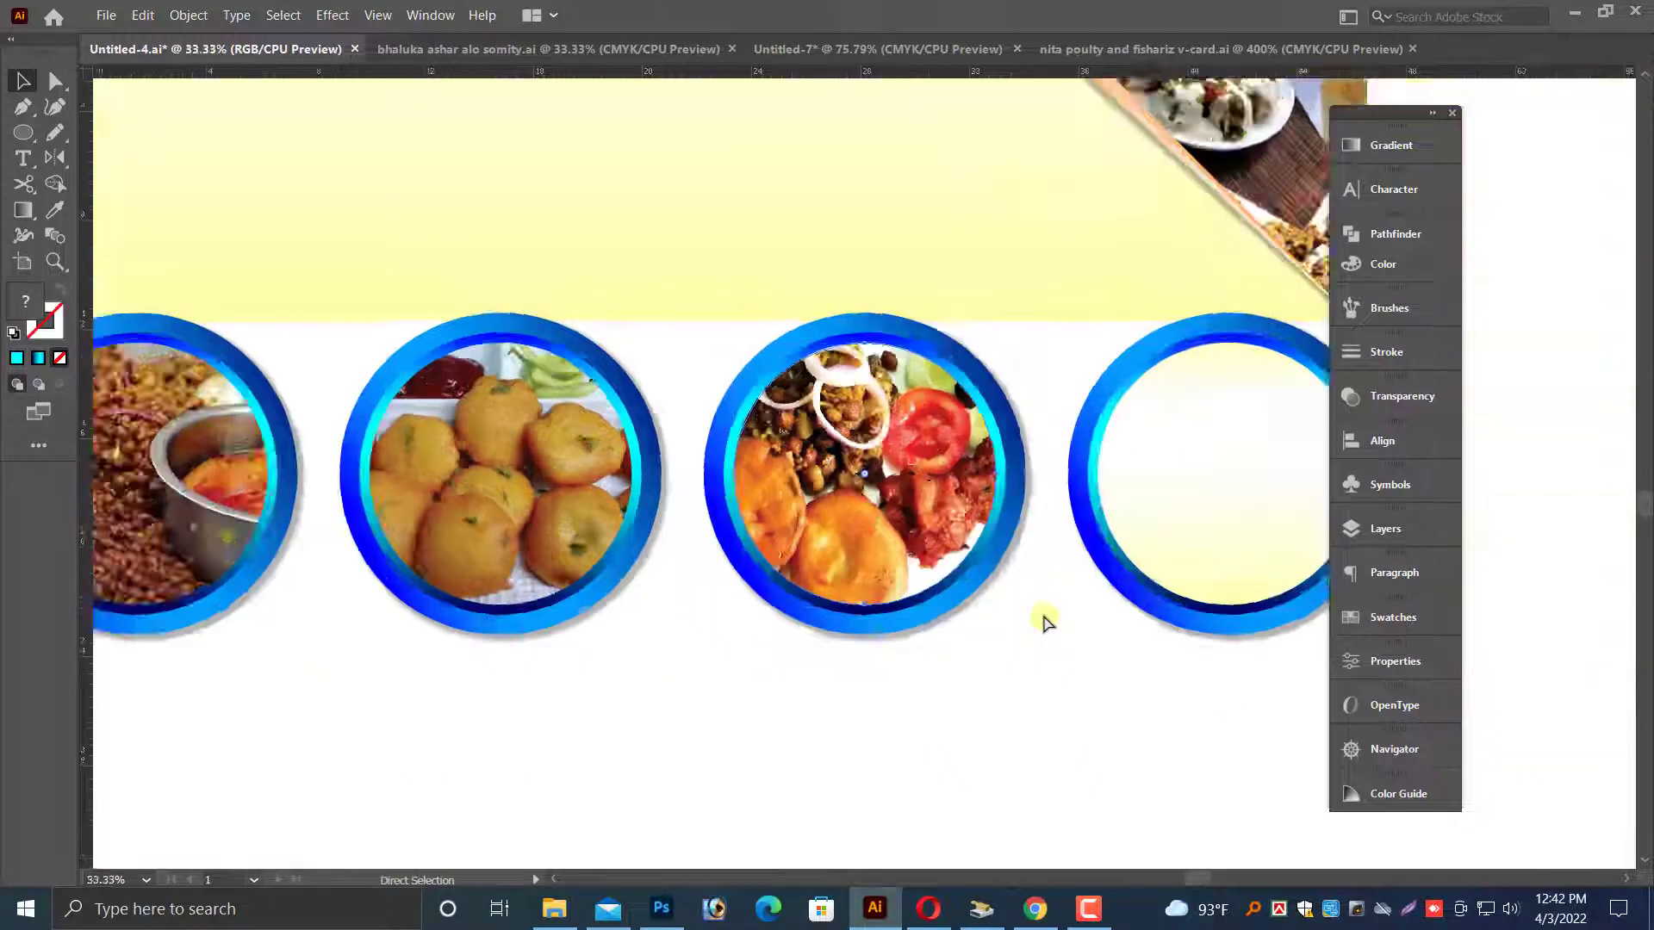
click(1011, 624)
drag(885, 623, 923, 686)
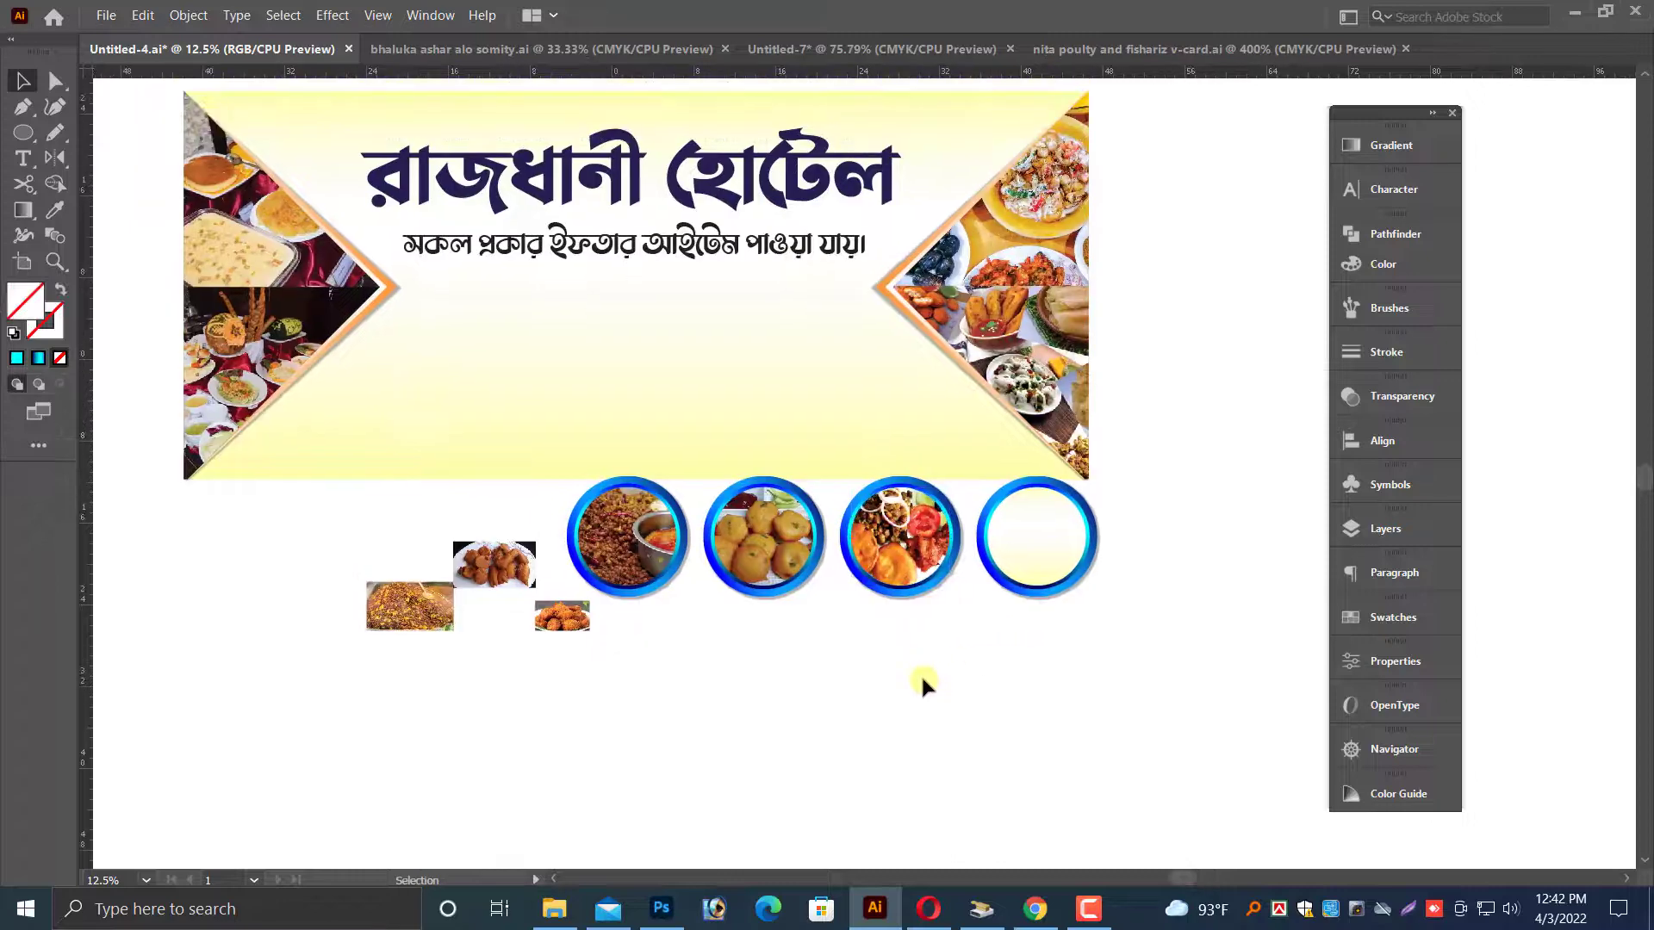
scroll(922, 681, up, 1)
drag(392, 614, 542, 686)
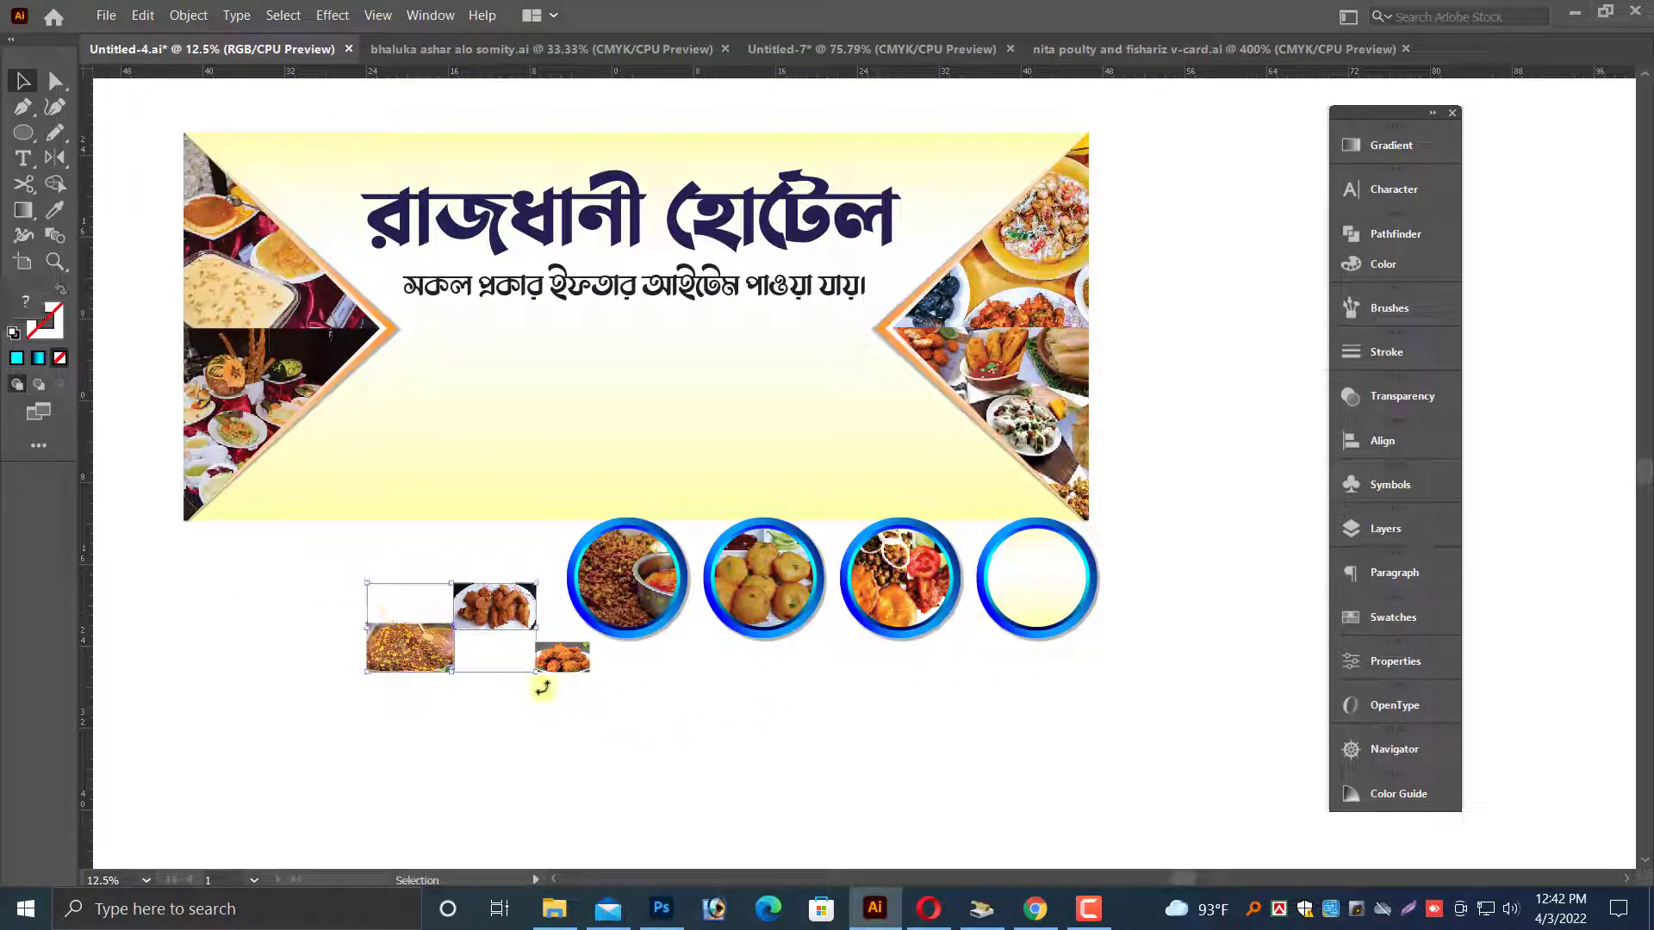
drag(492, 606, 513, 768)
click(442, 588)
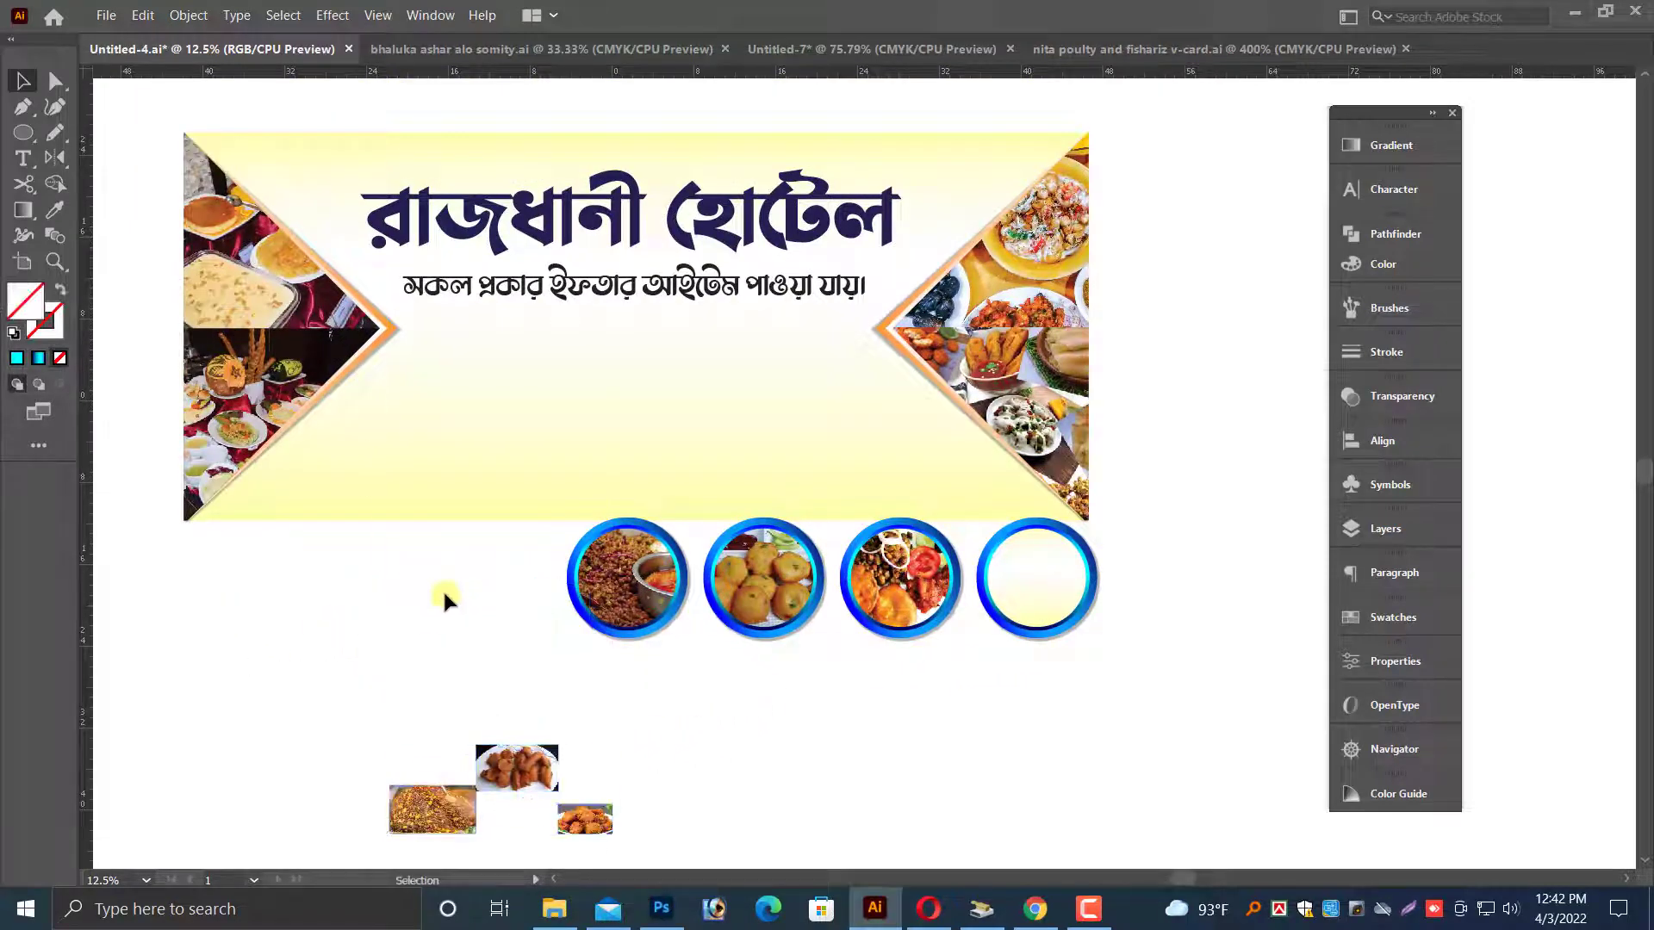
- Move the three photo-filled circles up onto the banner, centred below the tagline between the two triangles
drag(948, 654, 910, 437)
key(ctrl+plus)
key(ctrl+plus)
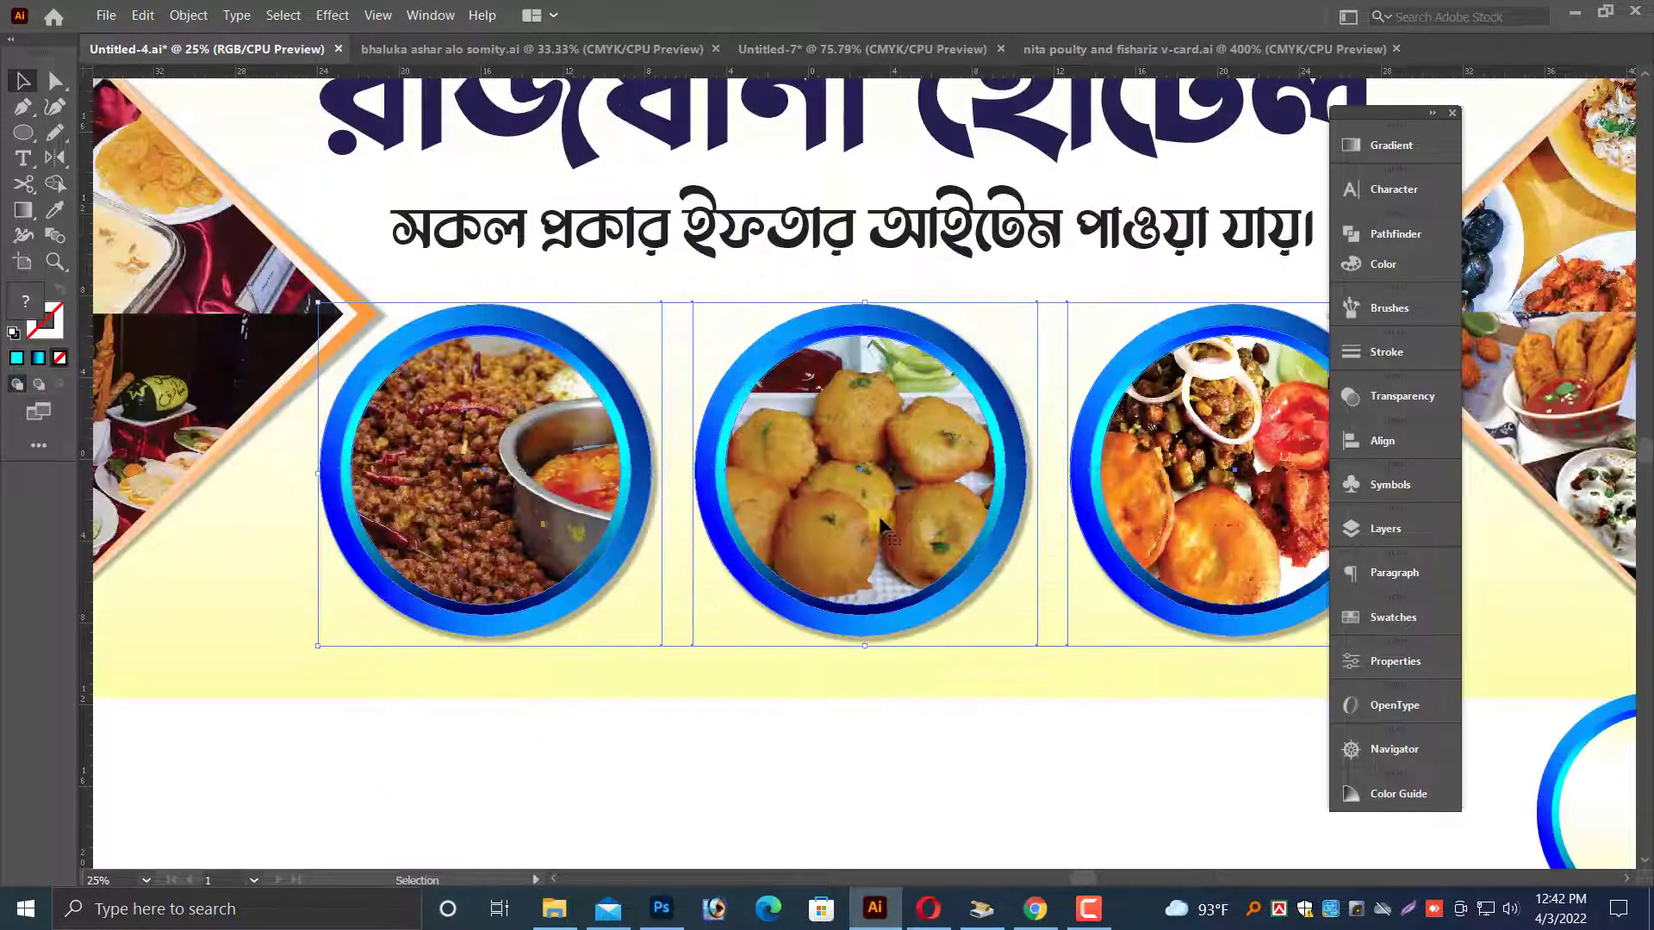
drag(883, 509, 883, 541)
key(ctrl+minus)
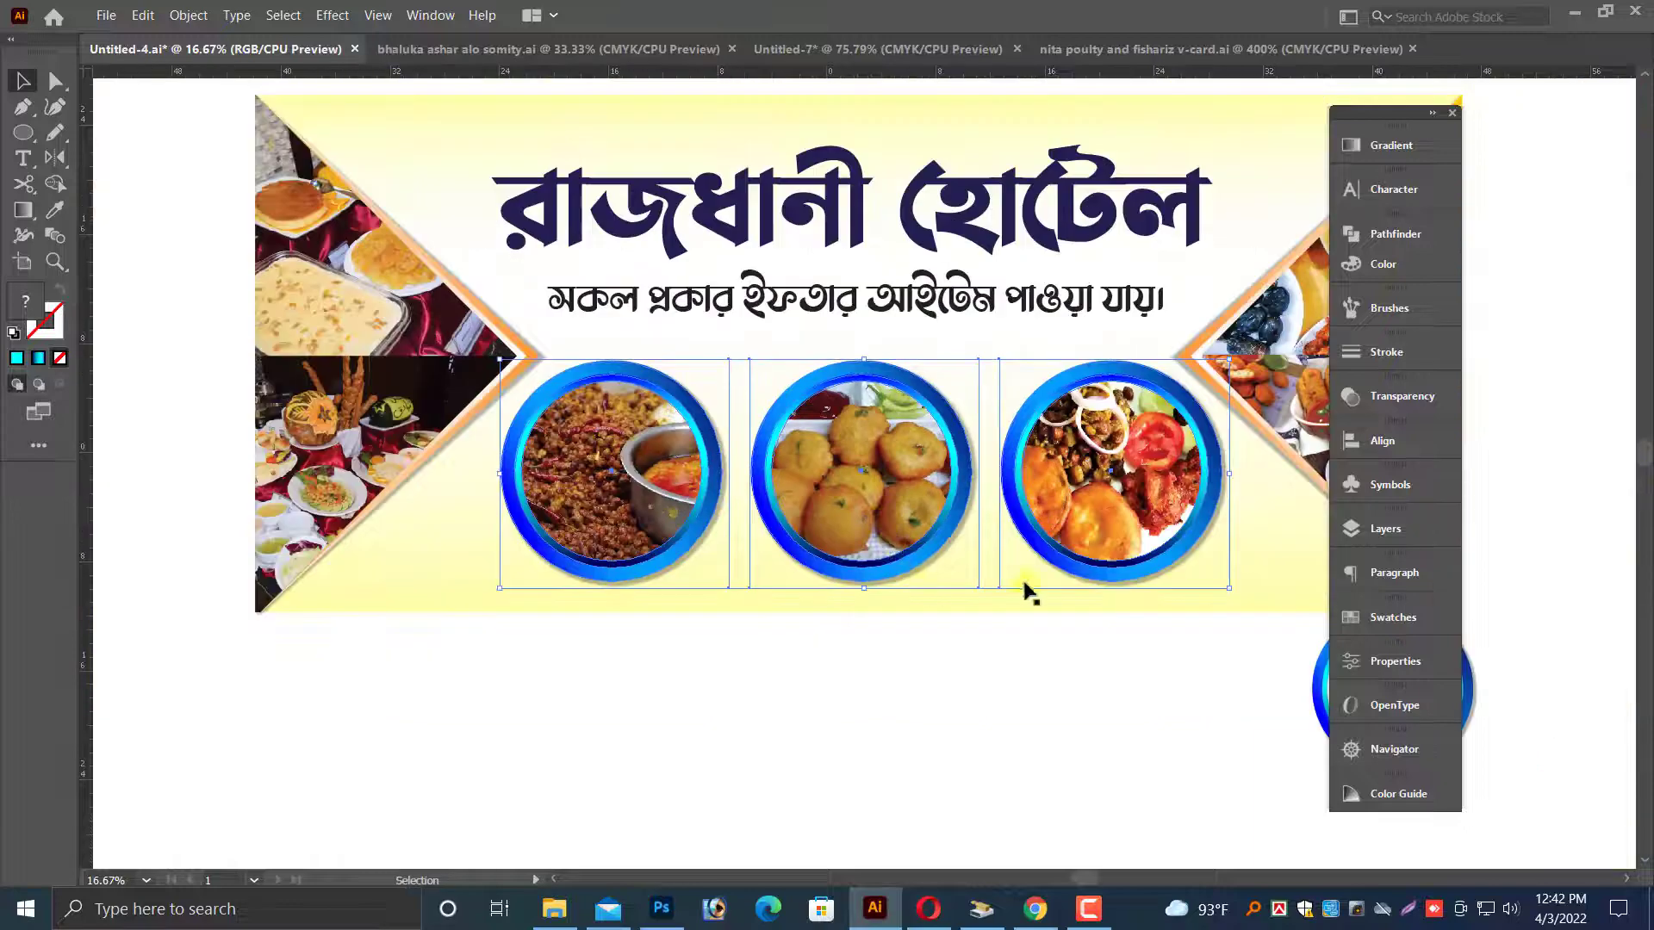
- Scale the row of three photo-filled circles down slightly and group them
drag(1227, 474, 1127, 497)
right_click(1130, 504)
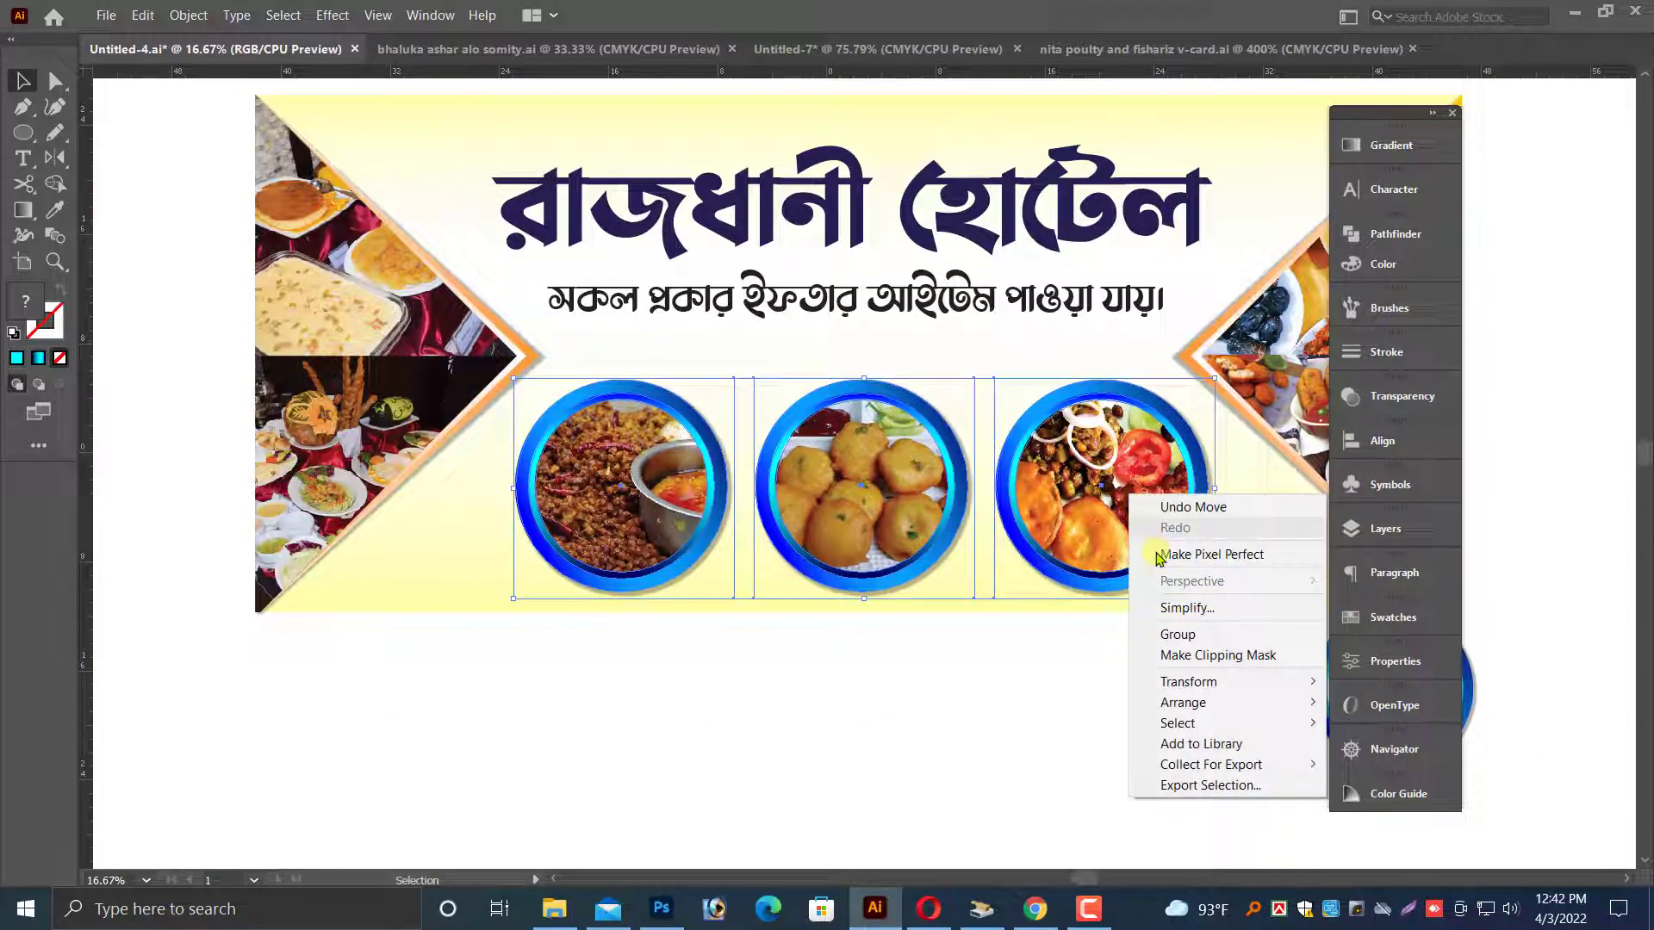
click(1188, 632)
- Nudge the grouped photo circles up slightly, closer to the tagline
click(993, 738)
drag(993, 738, 896, 778)
drag(1009, 633, 1008, 613)
click(928, 705)
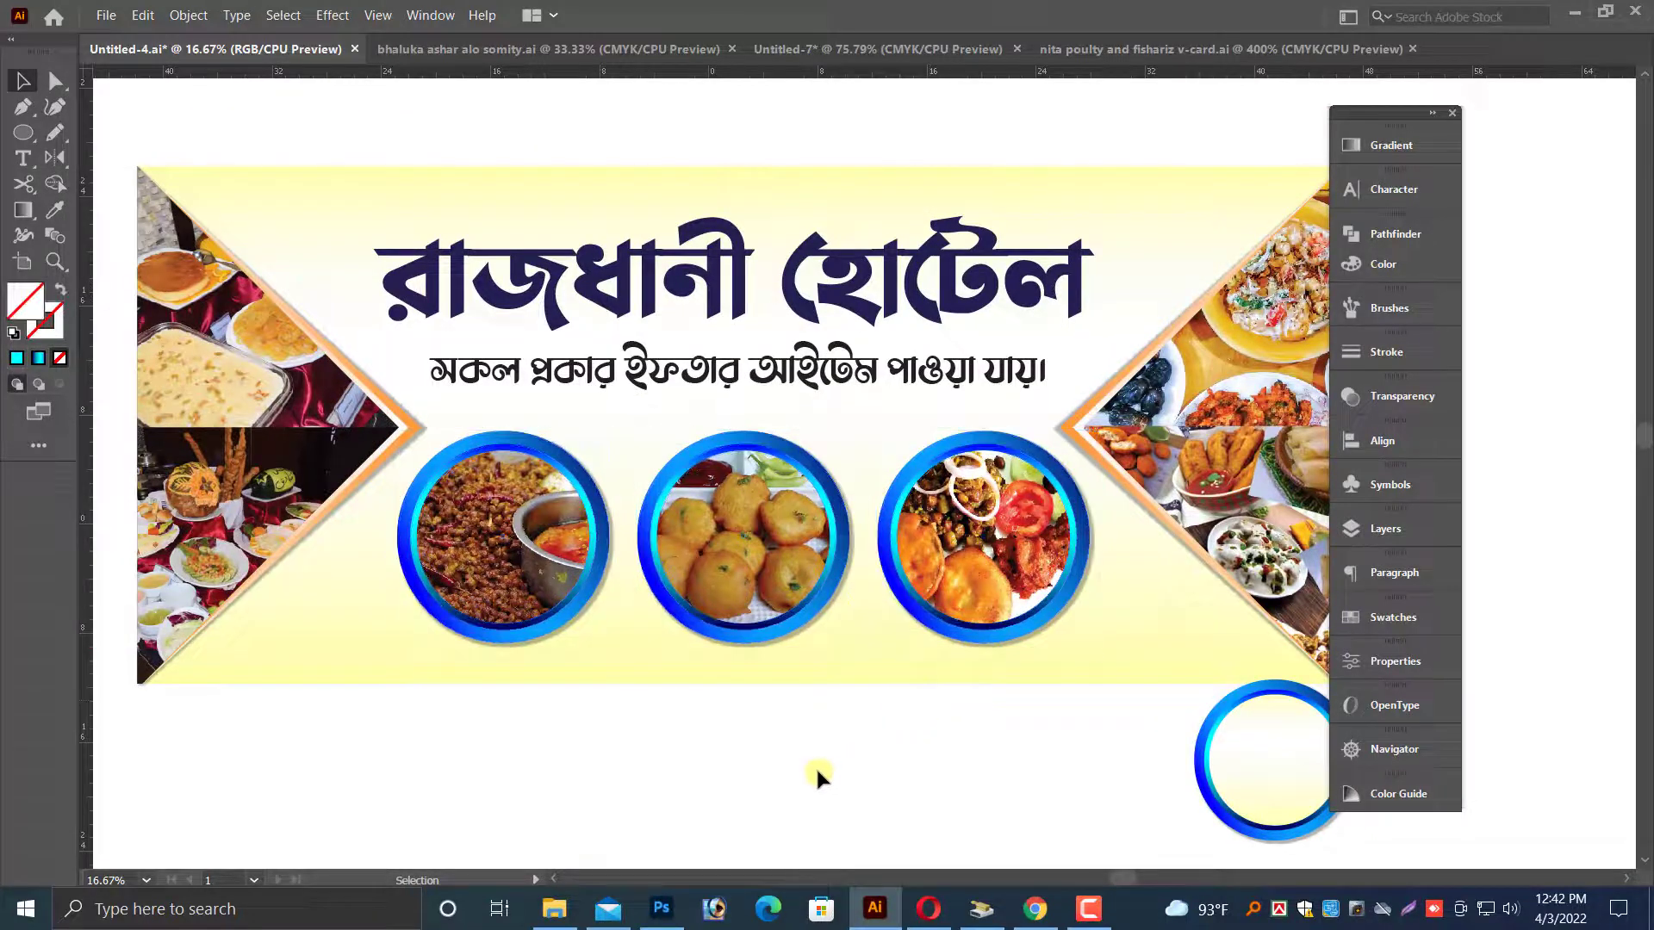
- Draw a circle in the blank area below the banner and fill it with a radial blue-to-cyan gradient
mouse_move(24, 133)
mouse_down()
mouse_move(60, 176)
mouse_move(65, 162)
mouse_up()
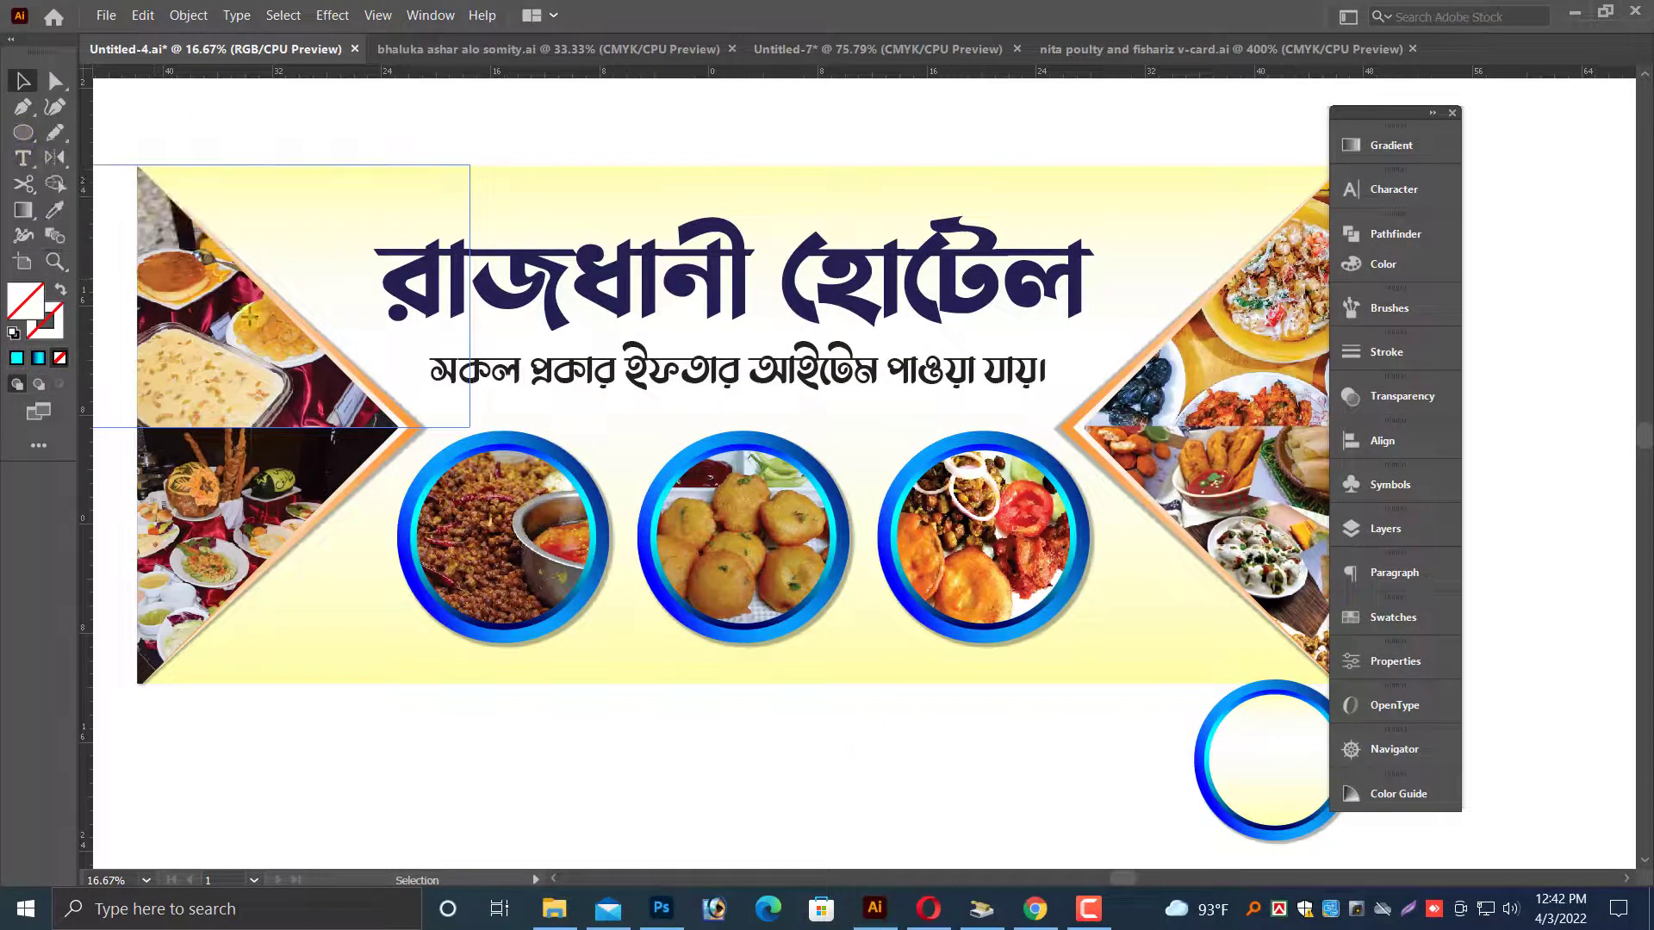
scroll(517, 517, down, 1)
drag(596, 721, 688, 742)
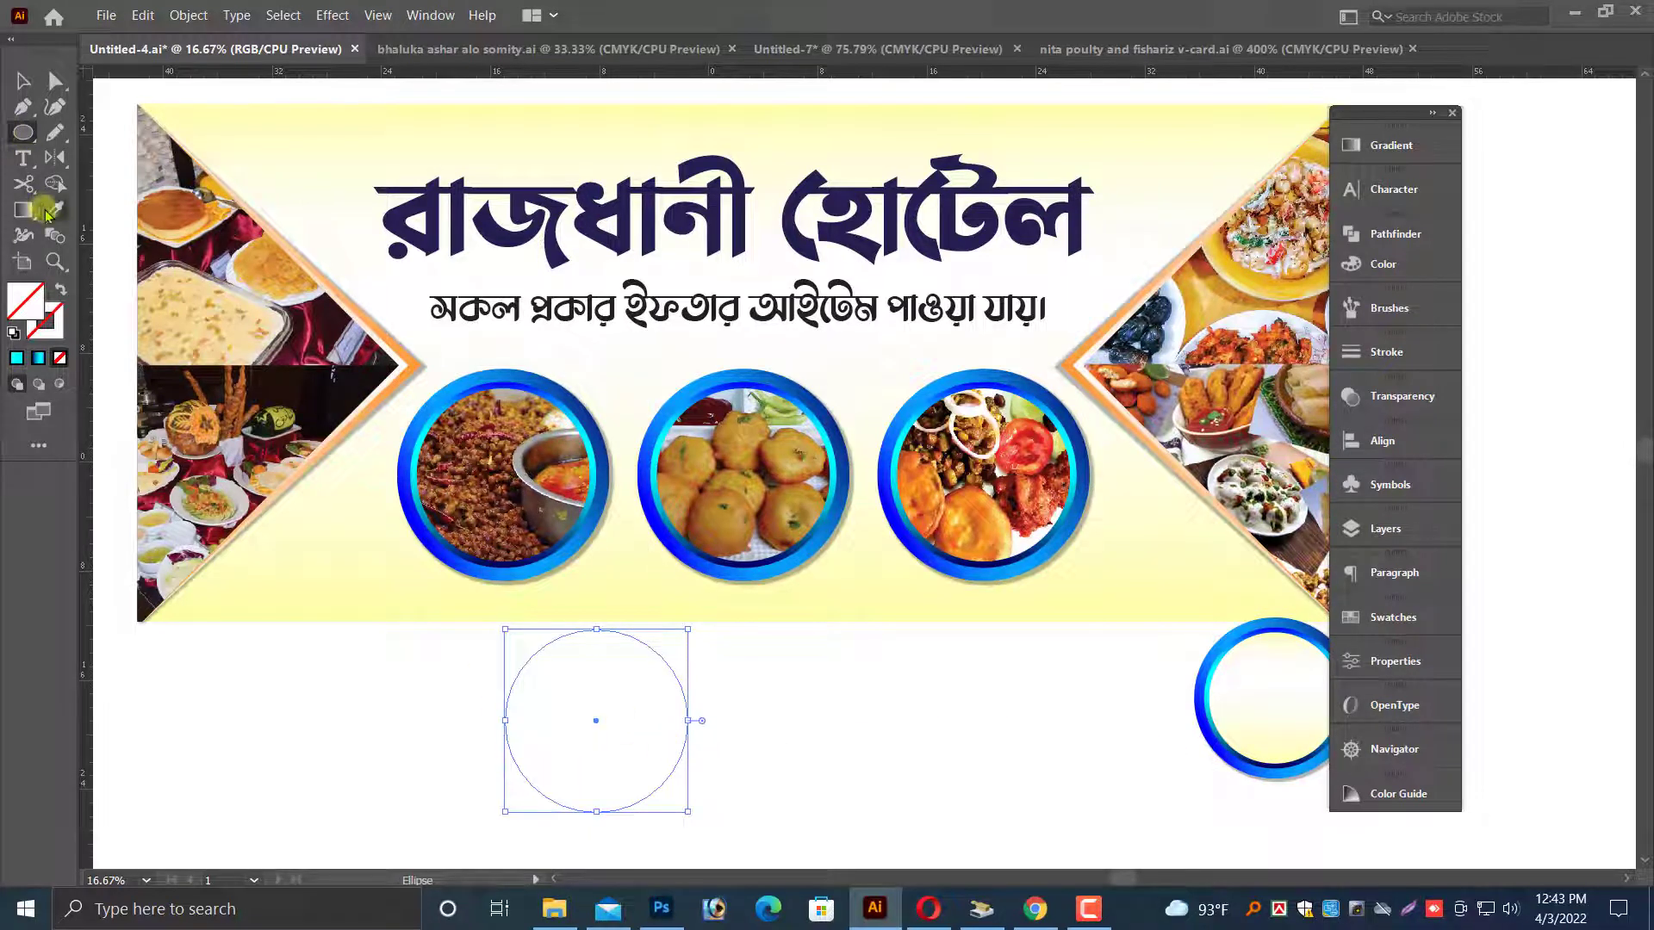
click(28, 212)
click(21, 80)
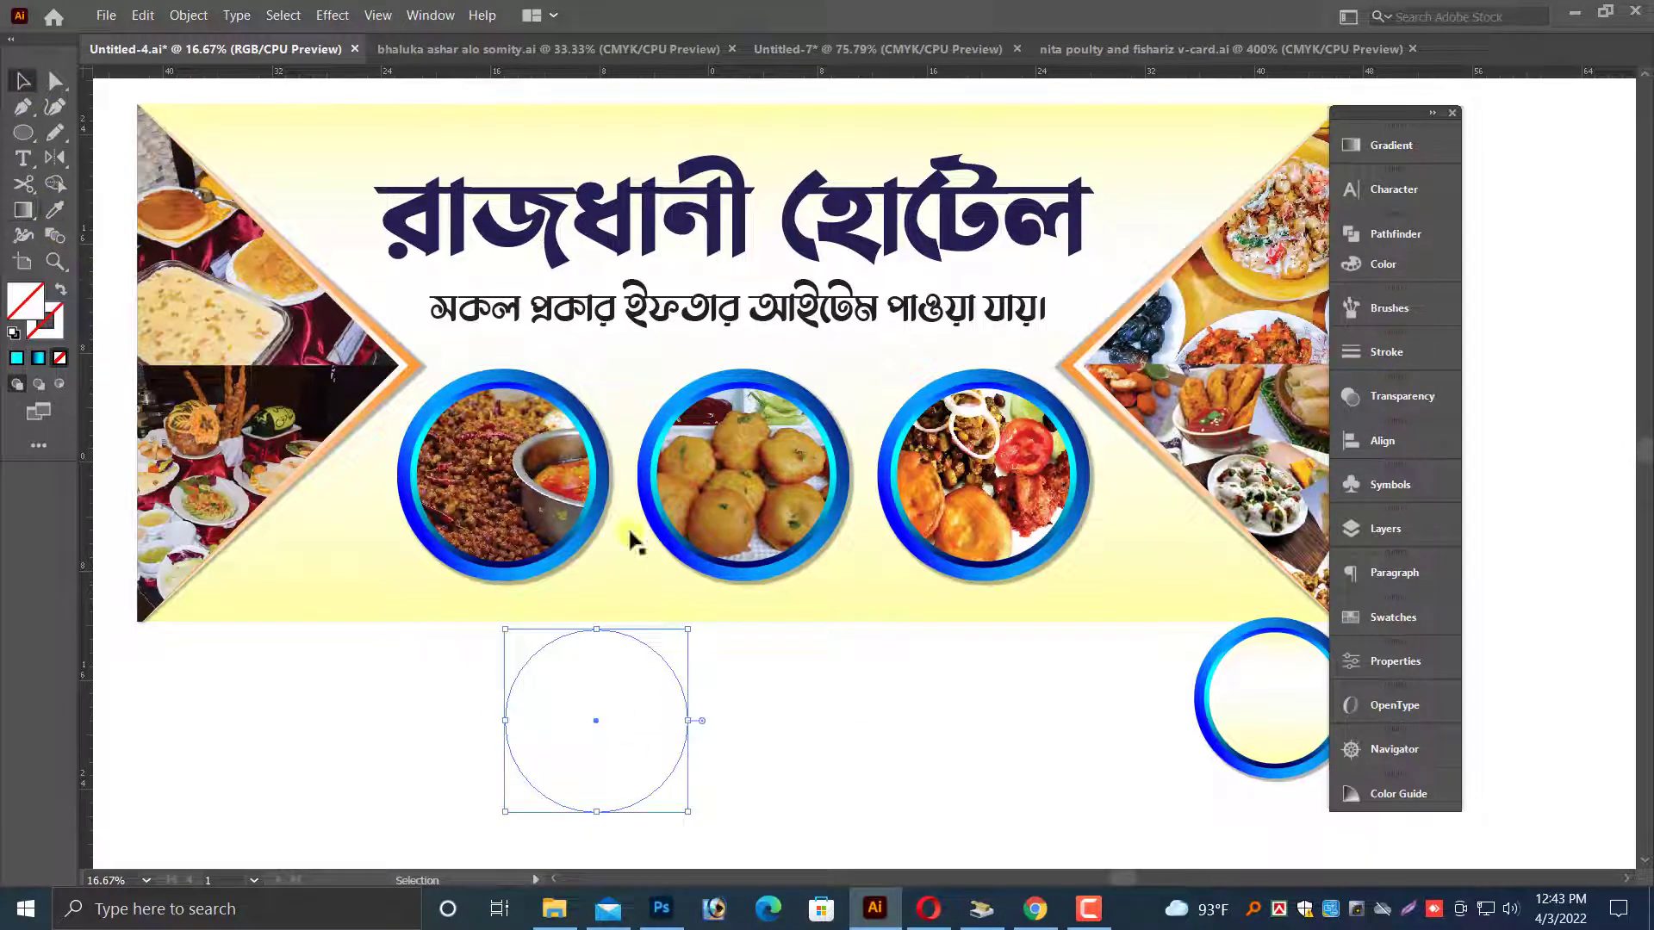
click(1387, 146)
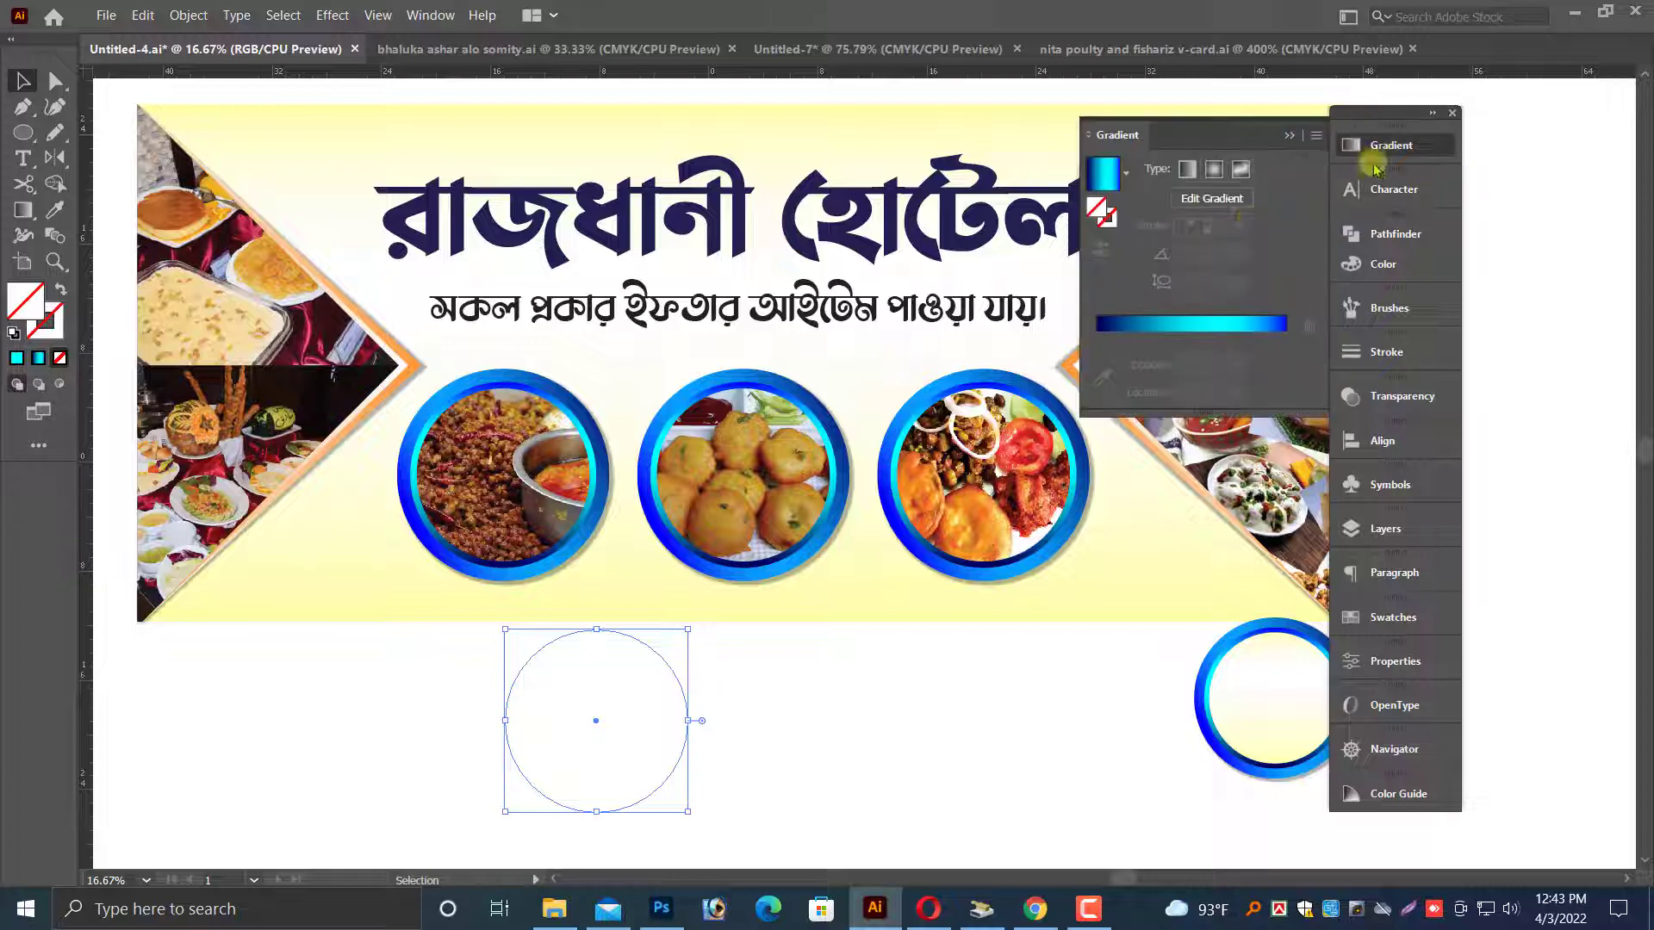
click(1207, 181)
scroll(841, 620, down, 1)
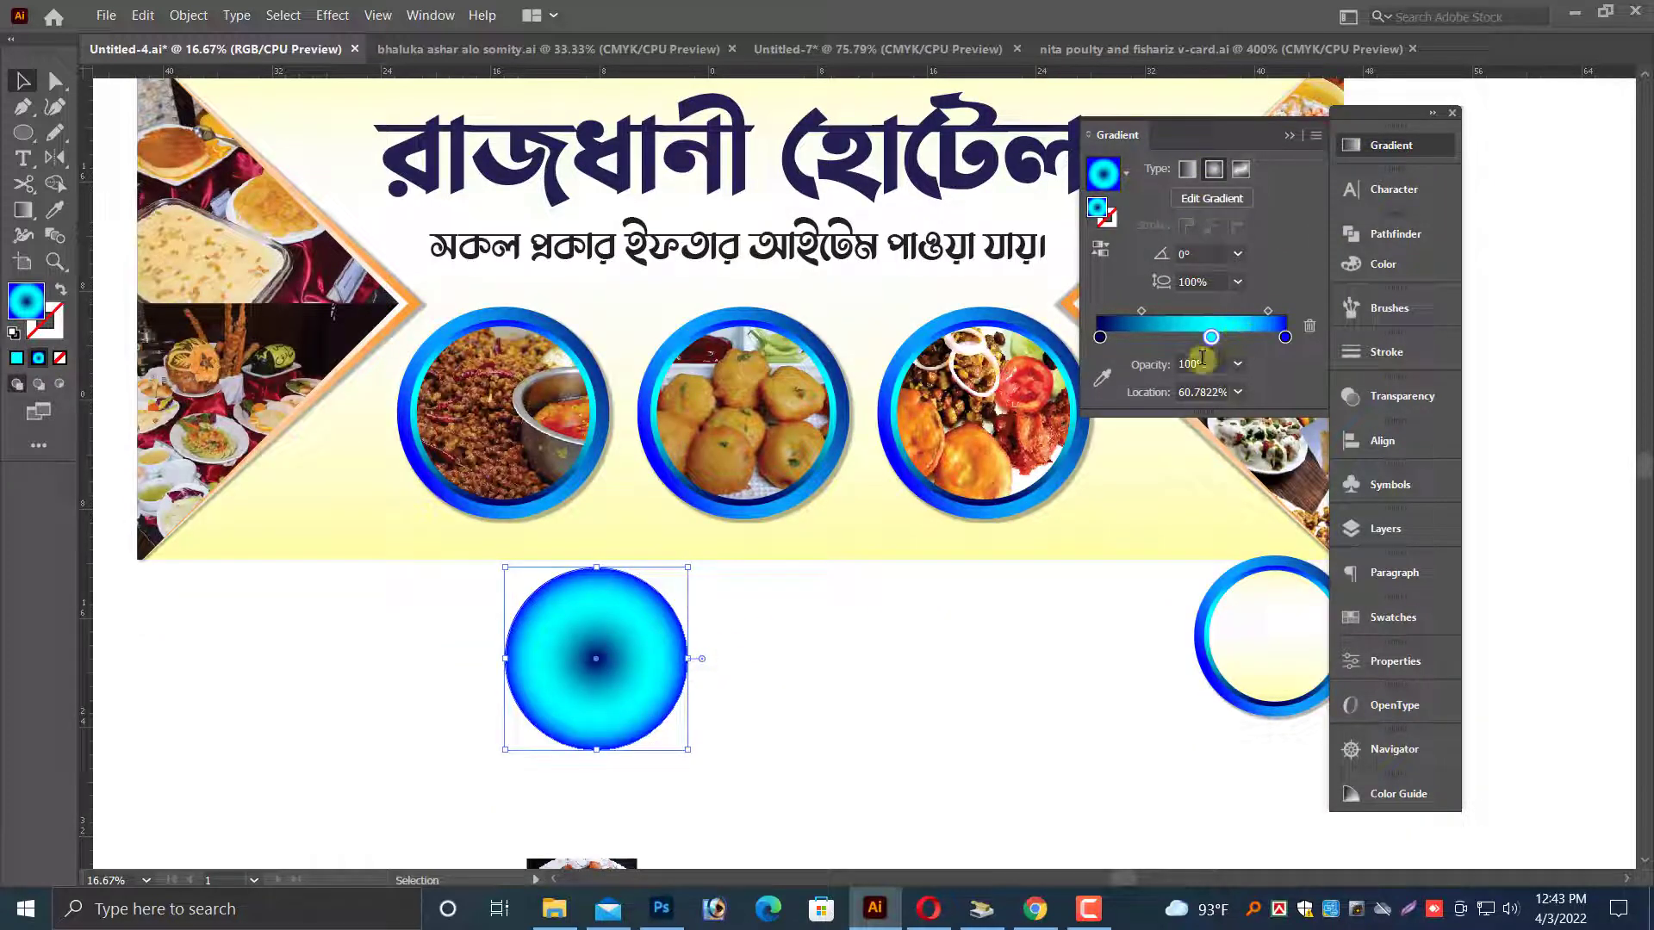
- Remove the outer blue stop from the circle's gradient and set the cyan stop's opacity to 0%
drag(1285, 338, 1275, 386)
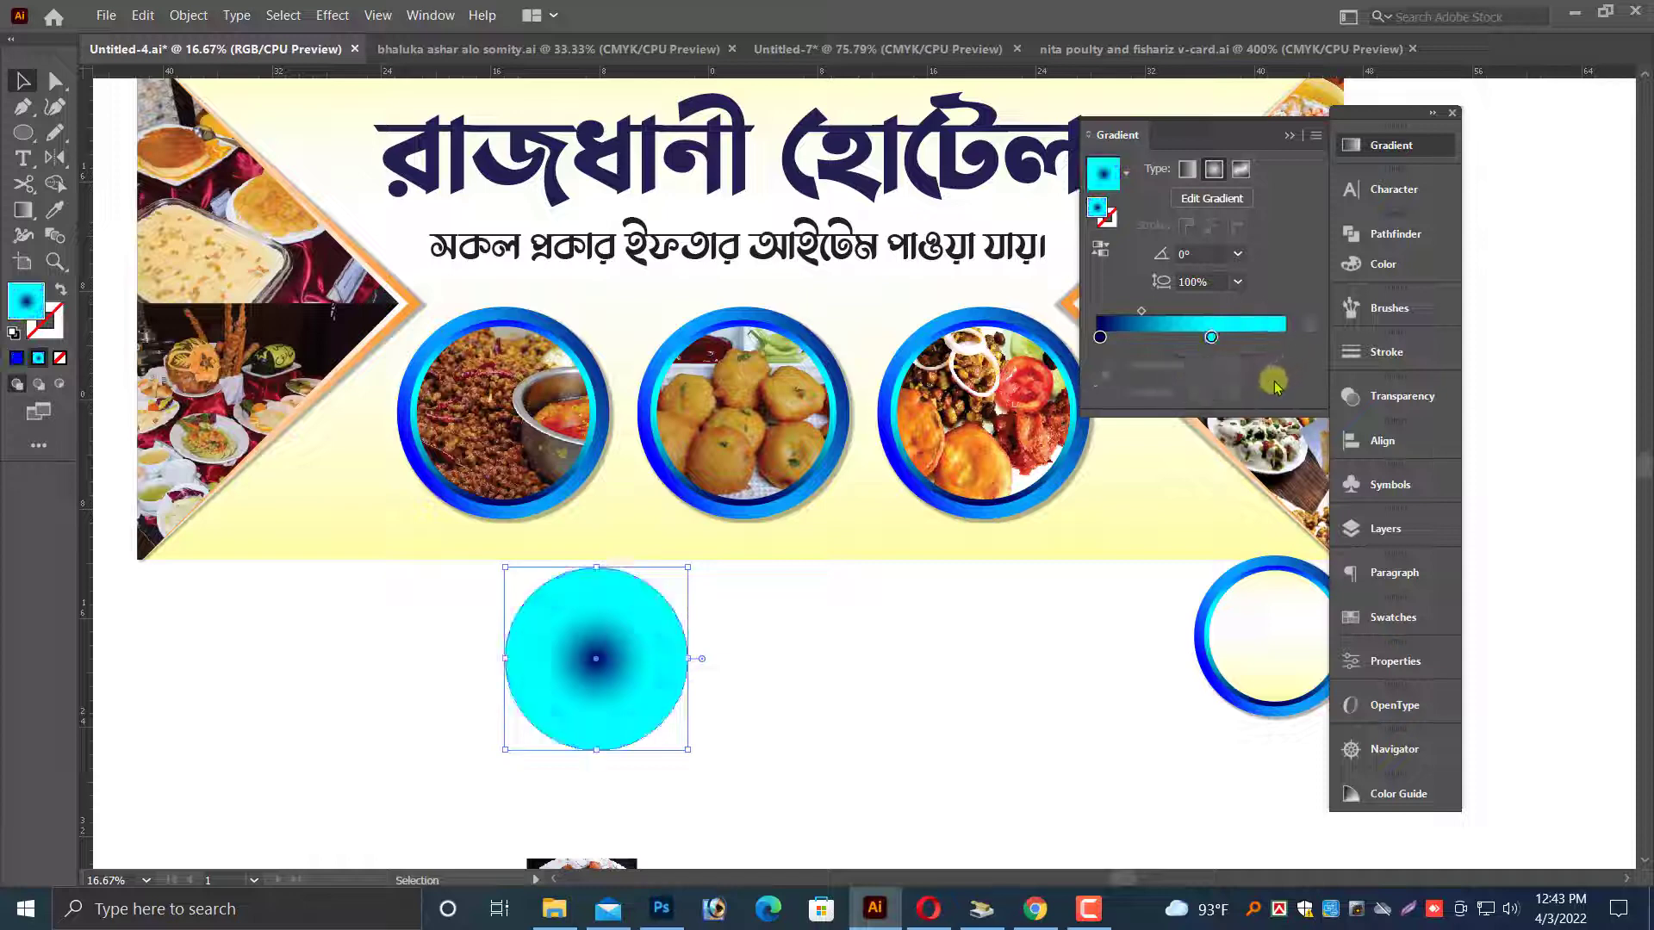
click(1210, 338)
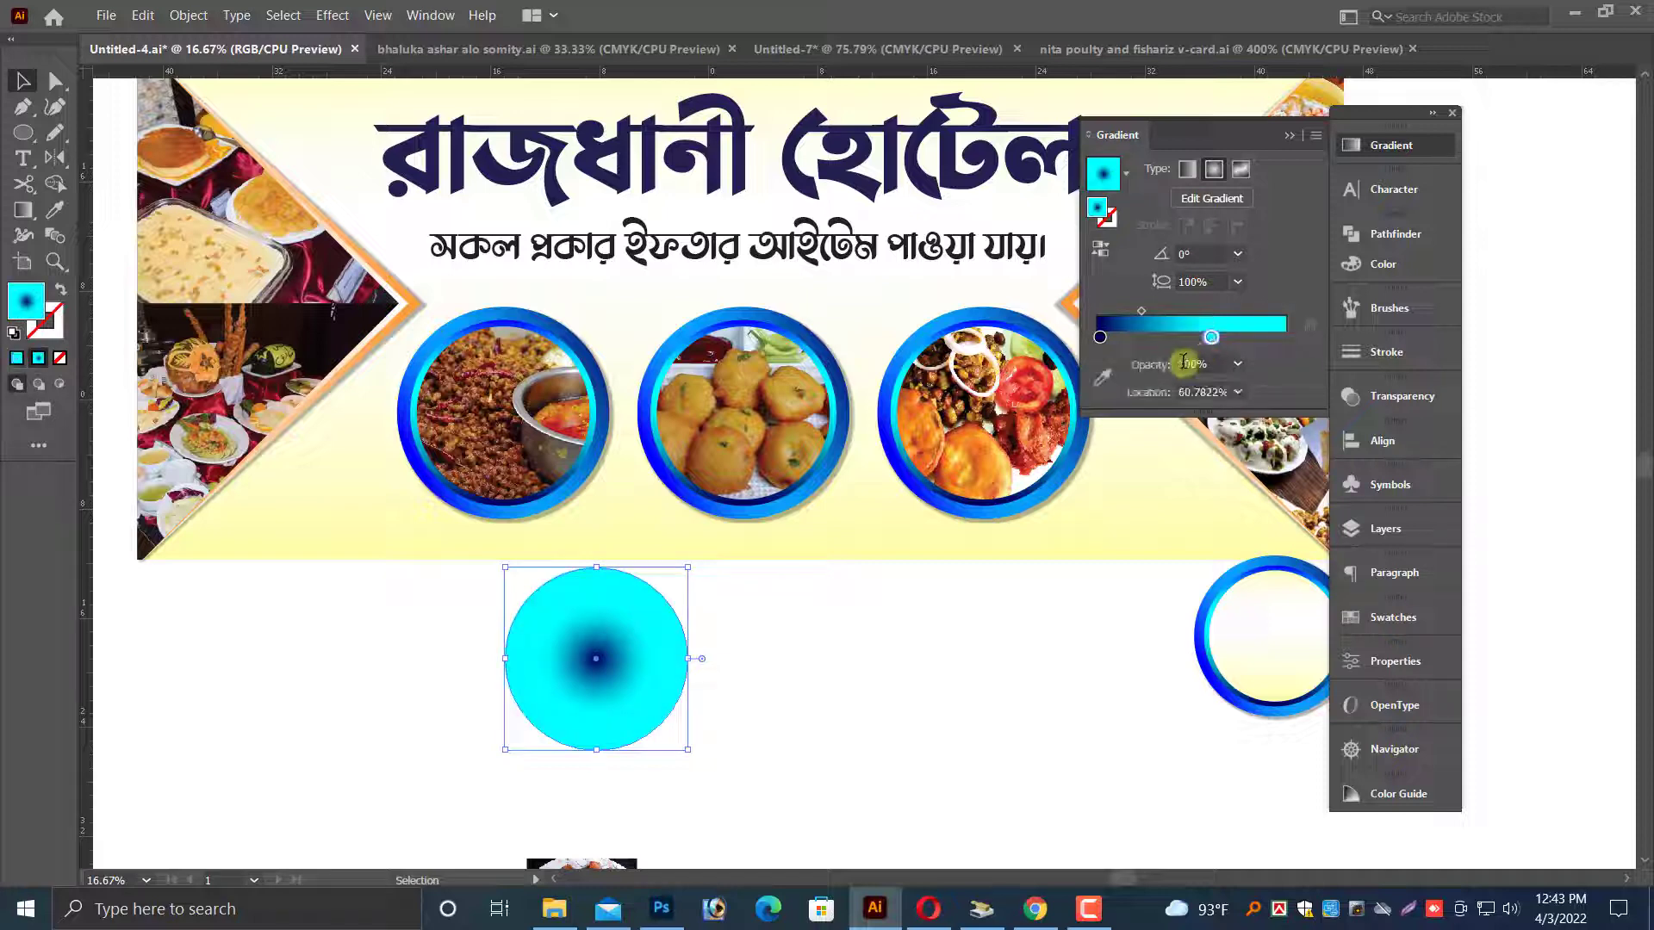
text(0)
key(Return)
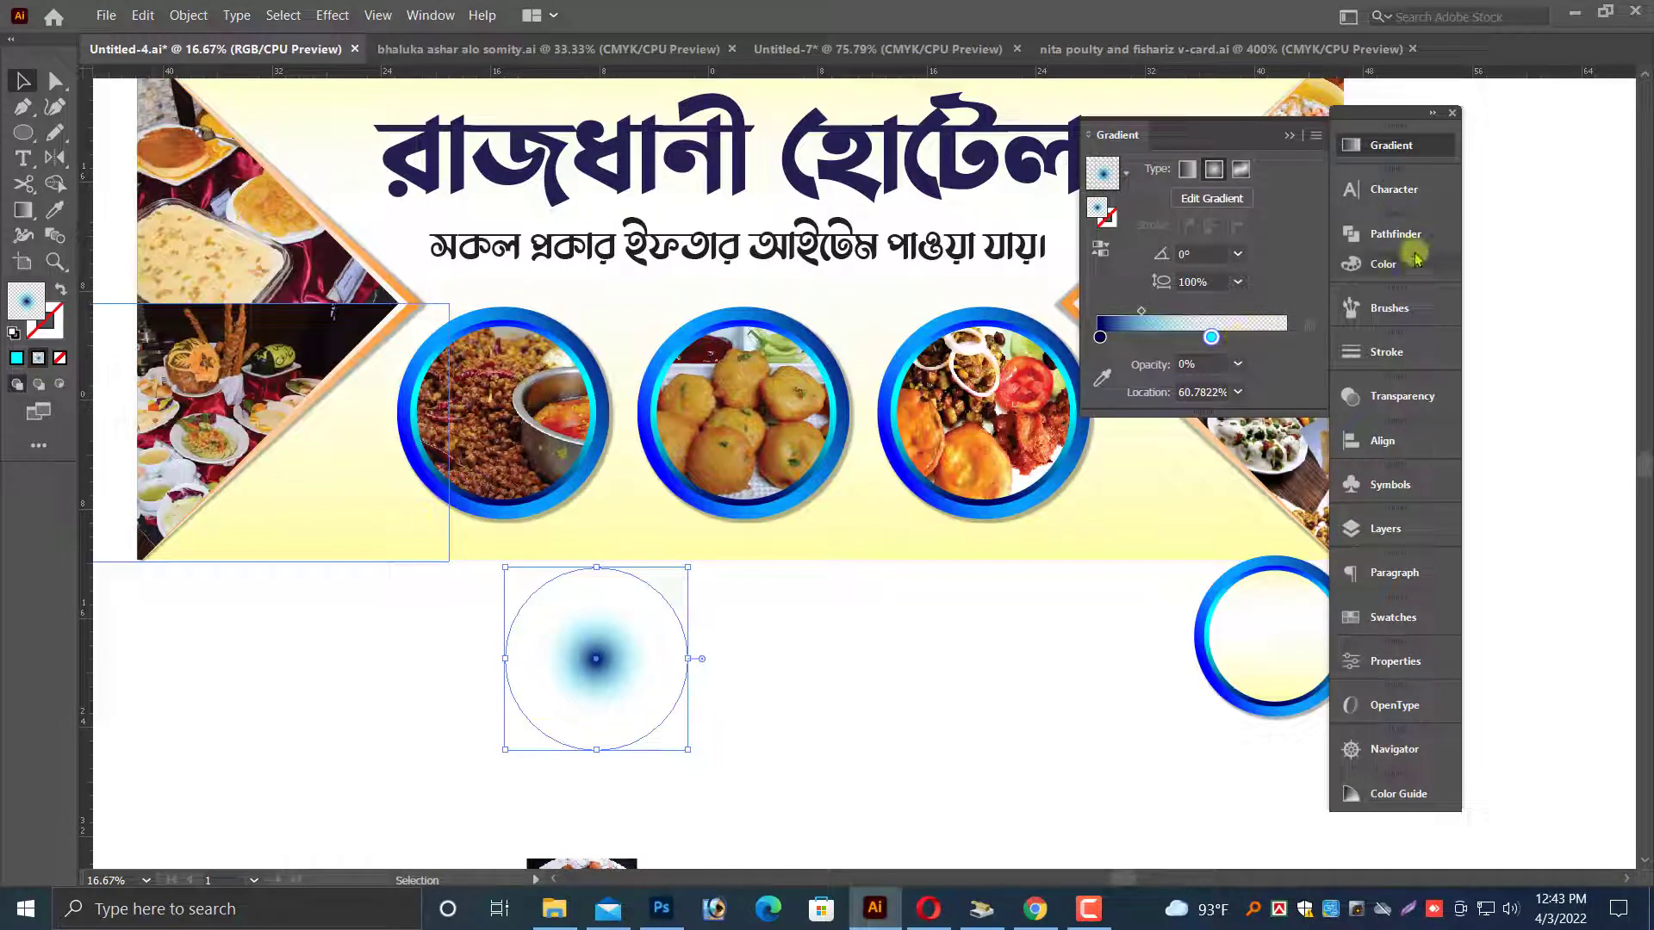
- Set the gradient circle's blending mode to Multiply
click(1402, 396)
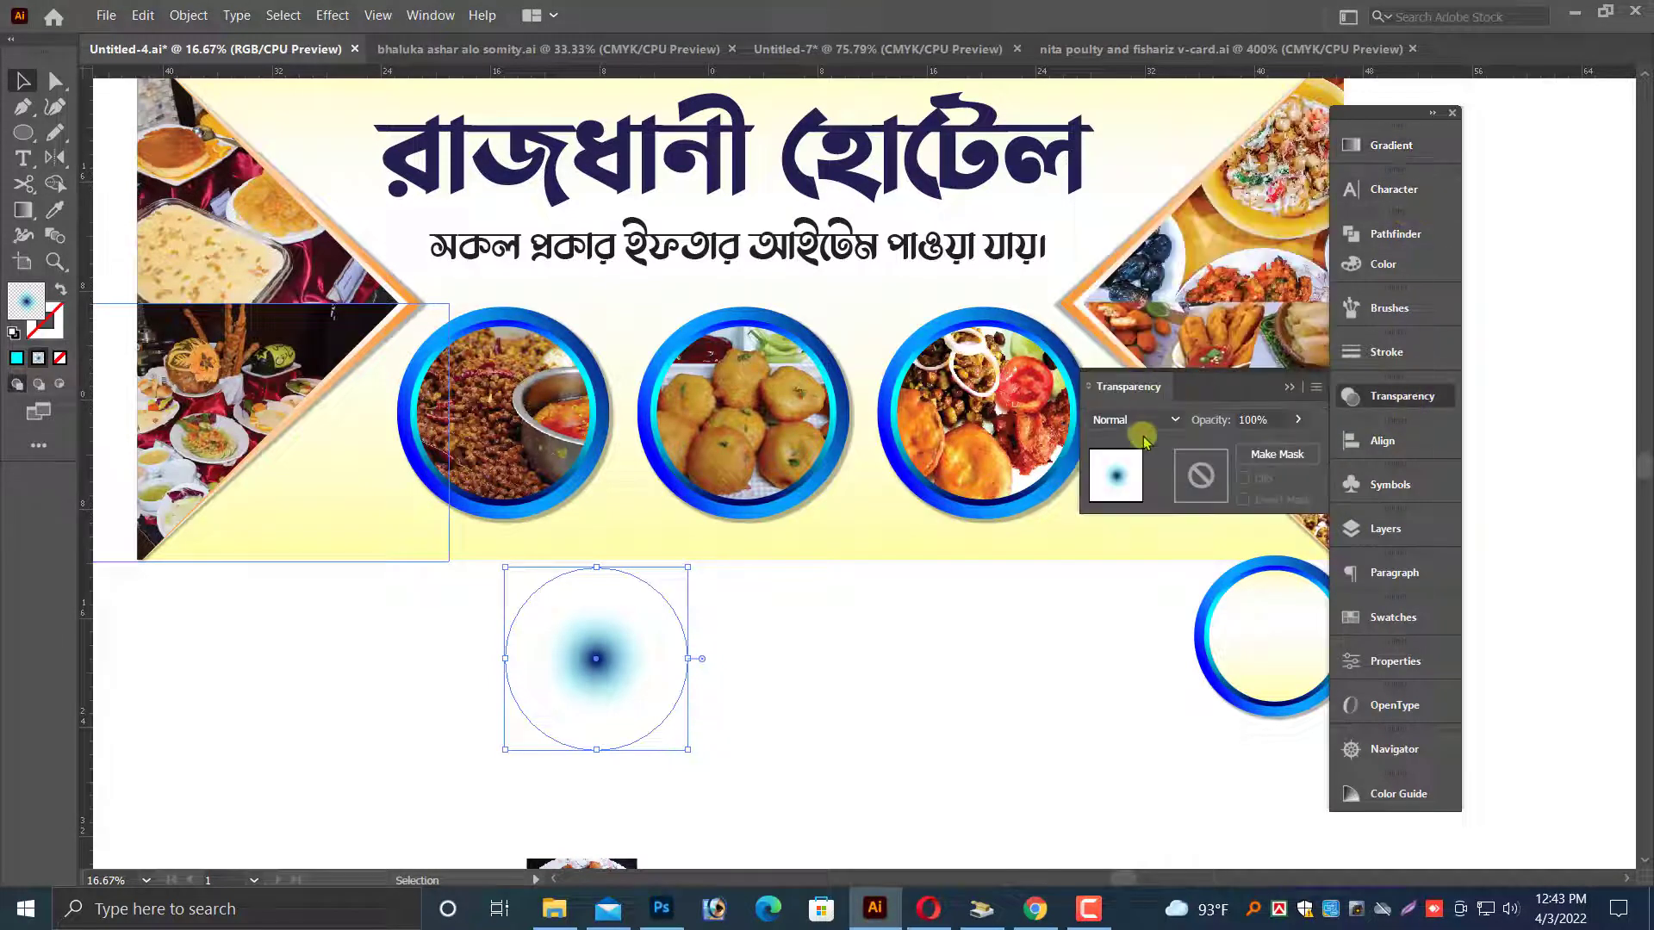
click(1135, 420)
click(1120, 496)
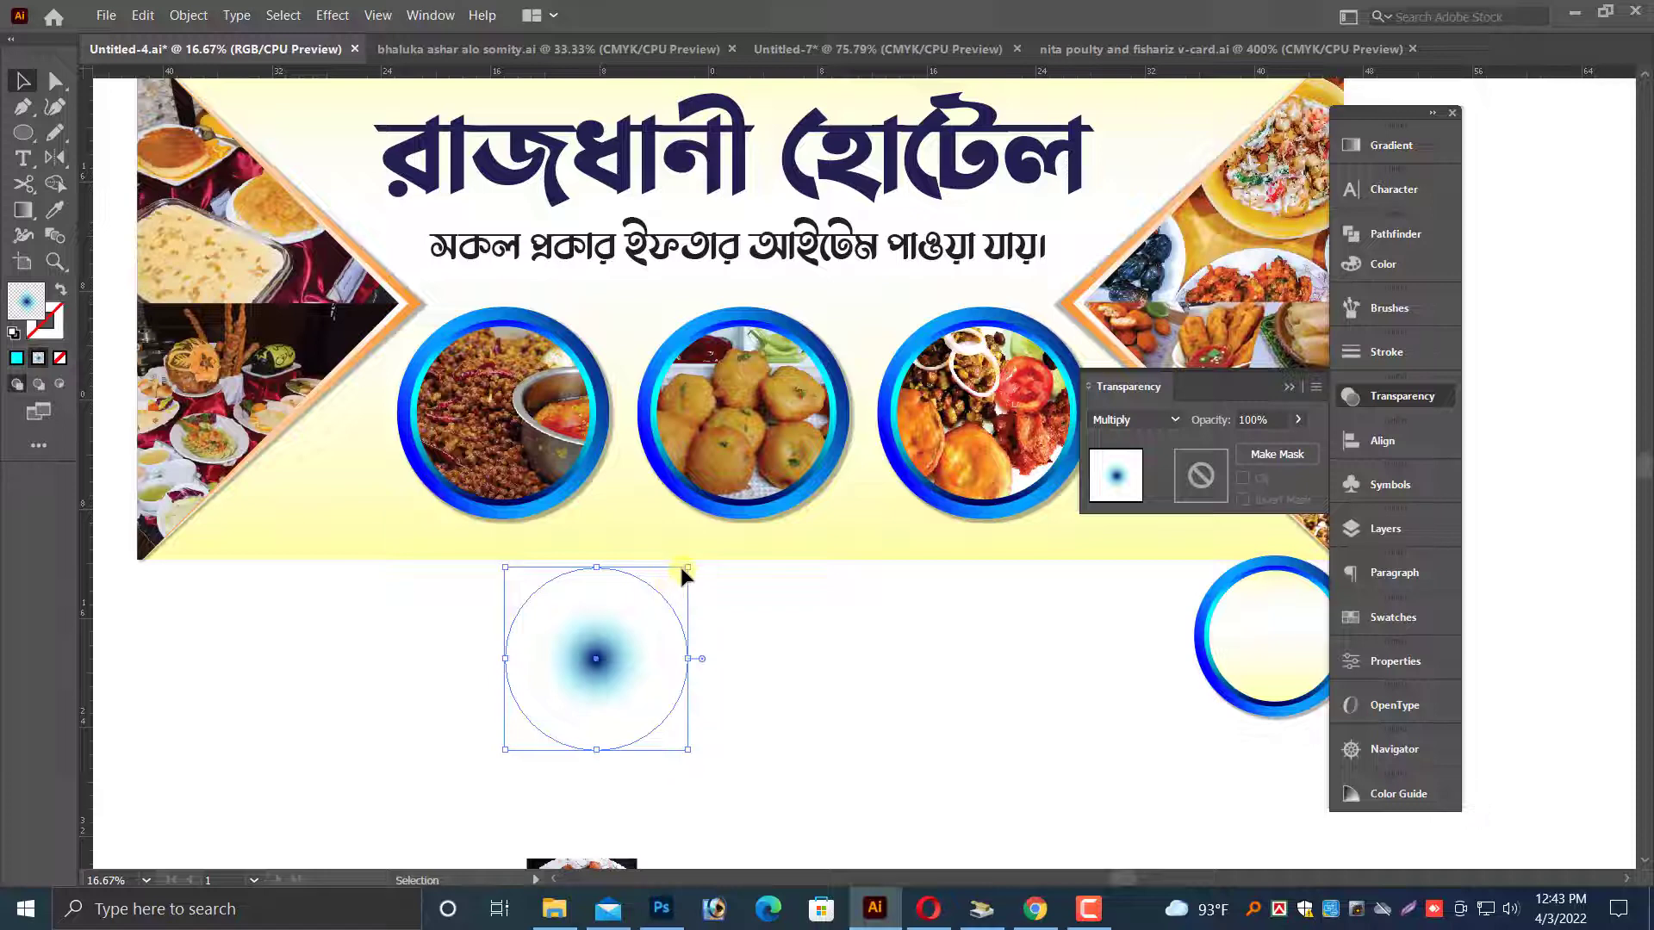
- Squash the gradient circle into a thin, flat ellipse and place it as a shadow just beneath the first photo circle
drag(691, 643, 696, 708)
drag(600, 730, 502, 537)
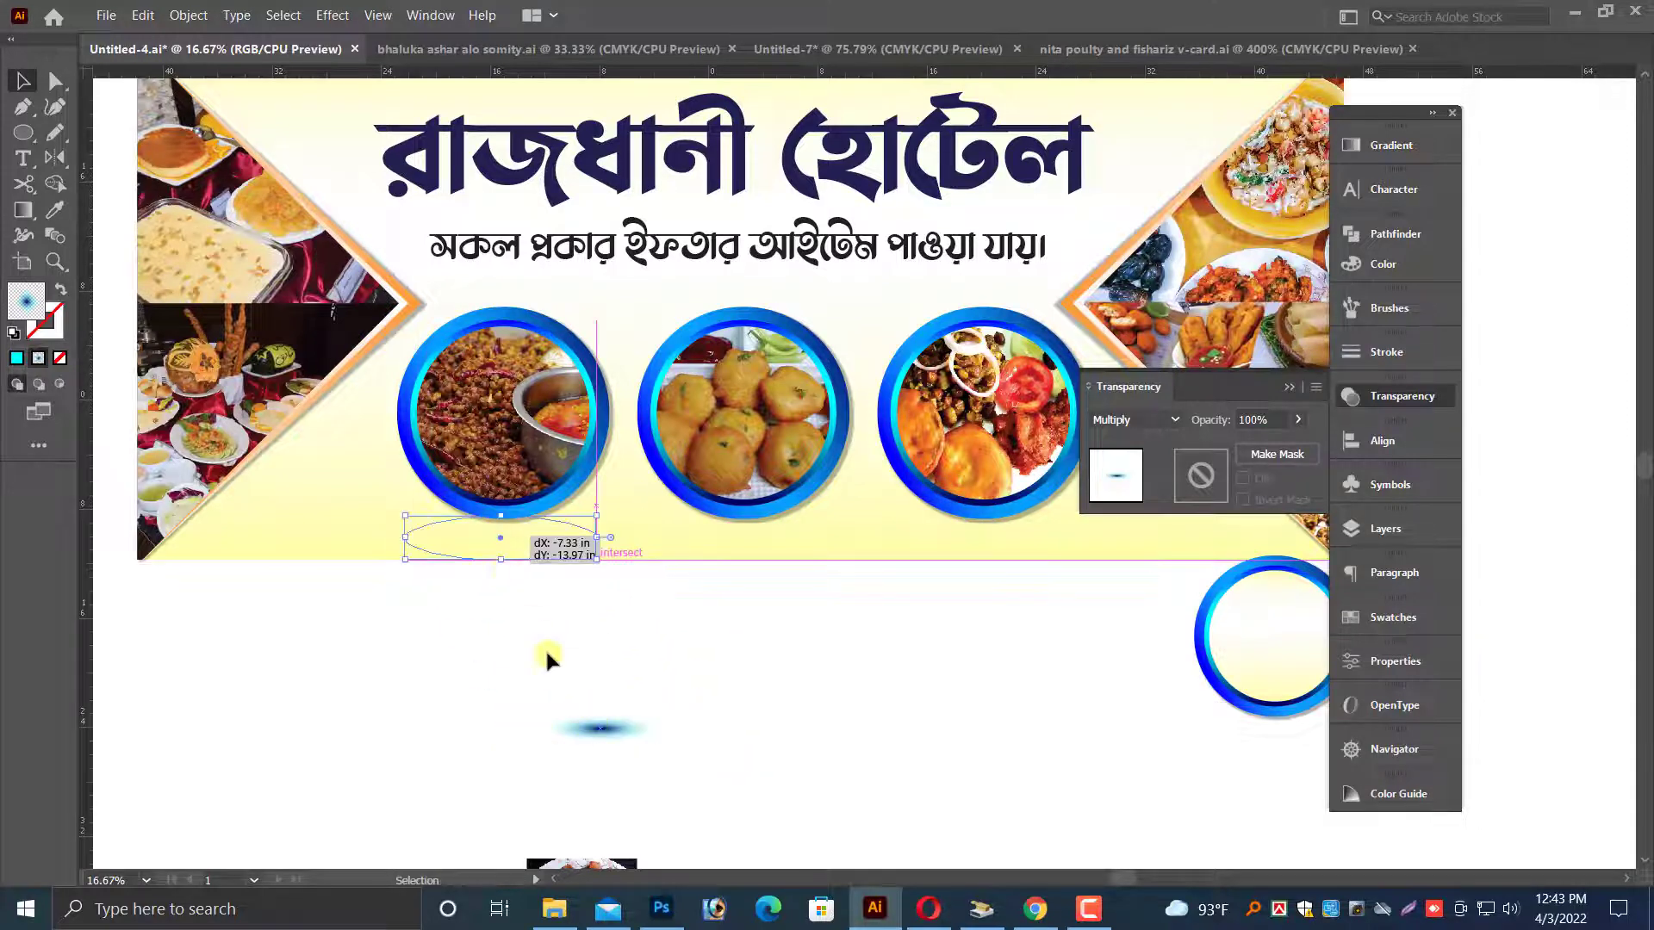
click(492, 584)
key(ctrl+space)
drag(334, 434, 799, 582)
click(719, 522)
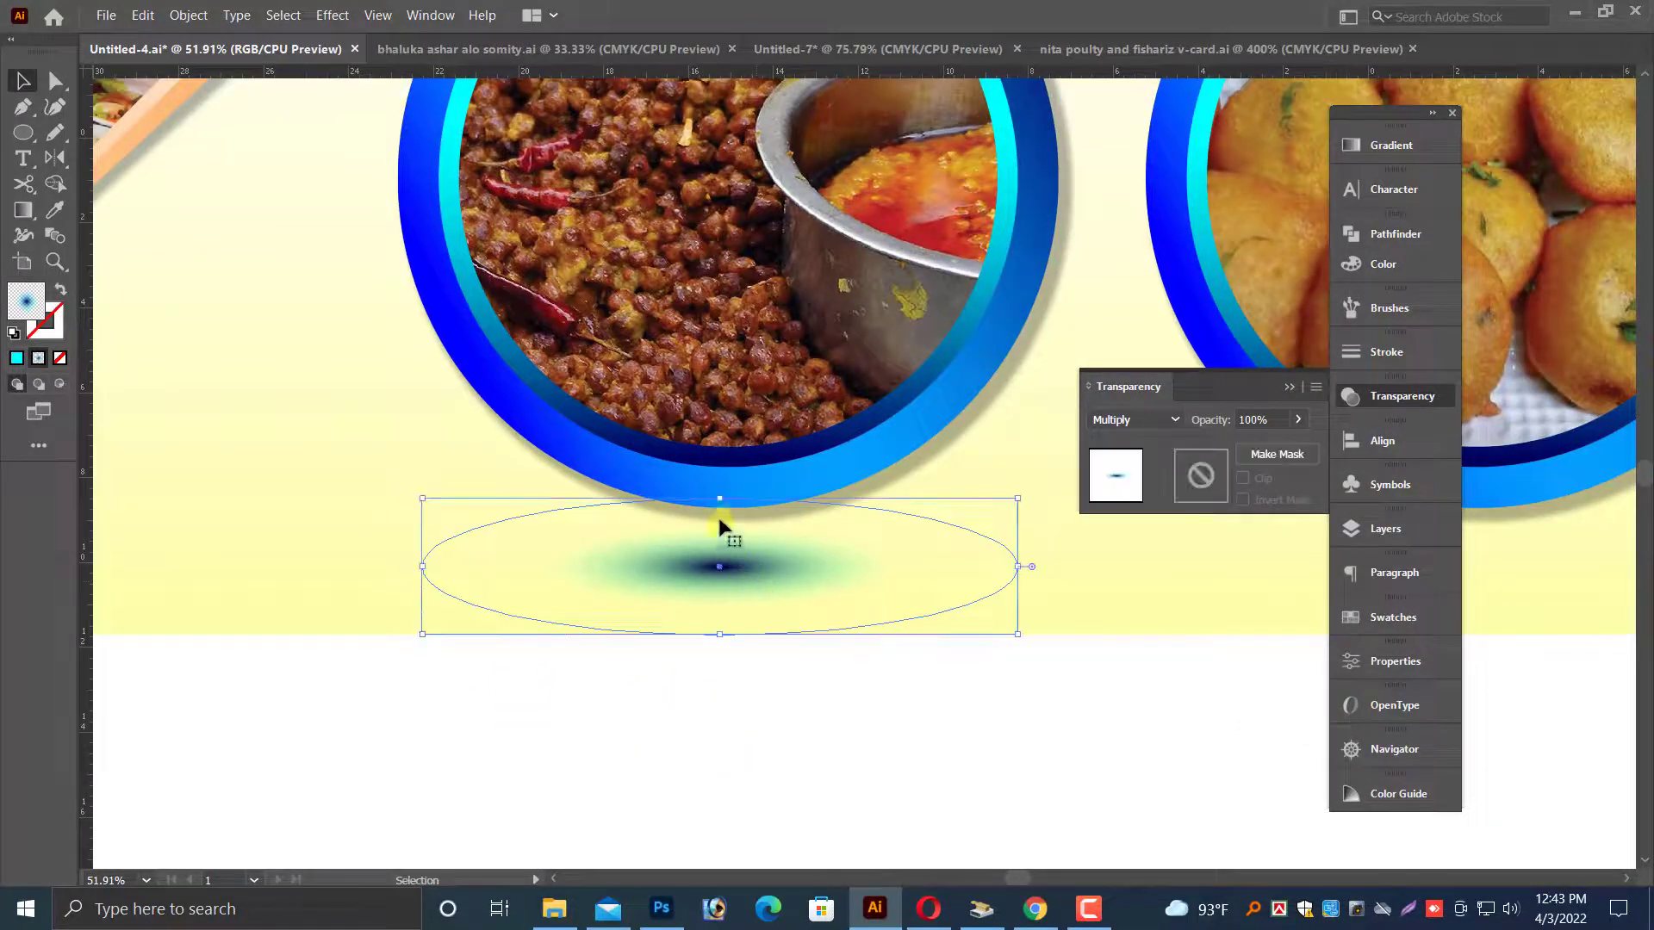
mouse_move(720, 498)
mouse_down()
mouse_move(727, 580)
mouse_move(719, 528)
mouse_up()
click(740, 714)
- Shift the midpoint between the dark and transparent stops of the shadow ellipse's gradient to about 38%
key(ctrl+minus)
key(ctrl+minus)
key(ctrl+minus)
key(ctrl+minus)
key(space)
drag(887, 707, 496, 734)
key(ctrl+space)
drag(276, 388, 738, 565)
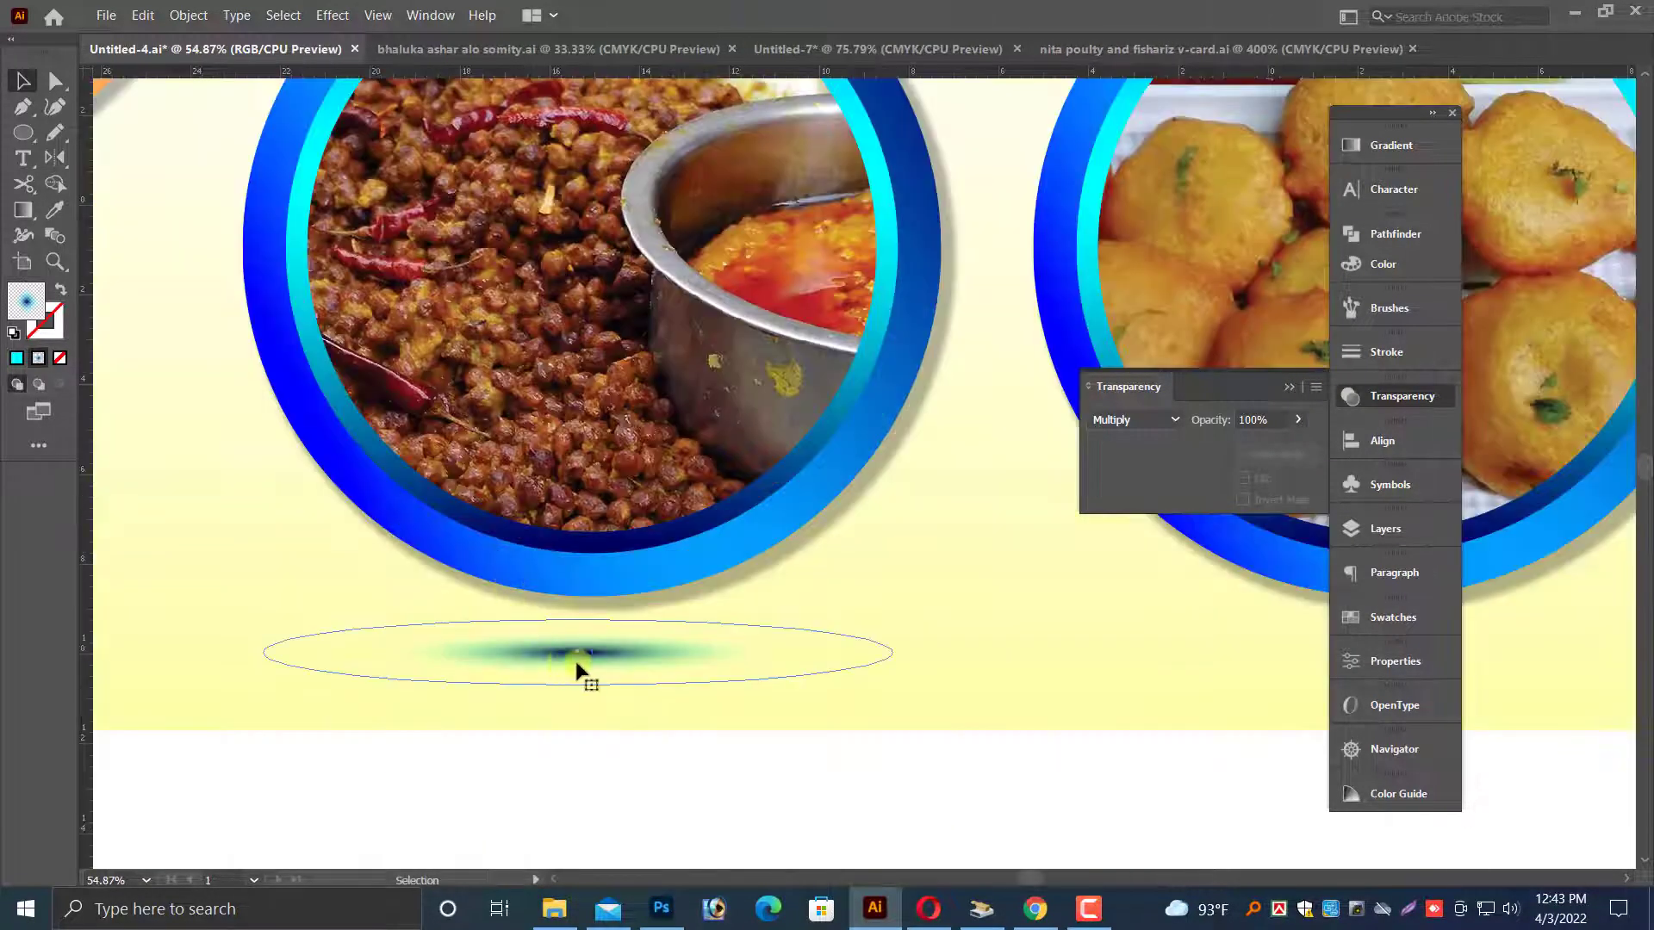
click(579, 663)
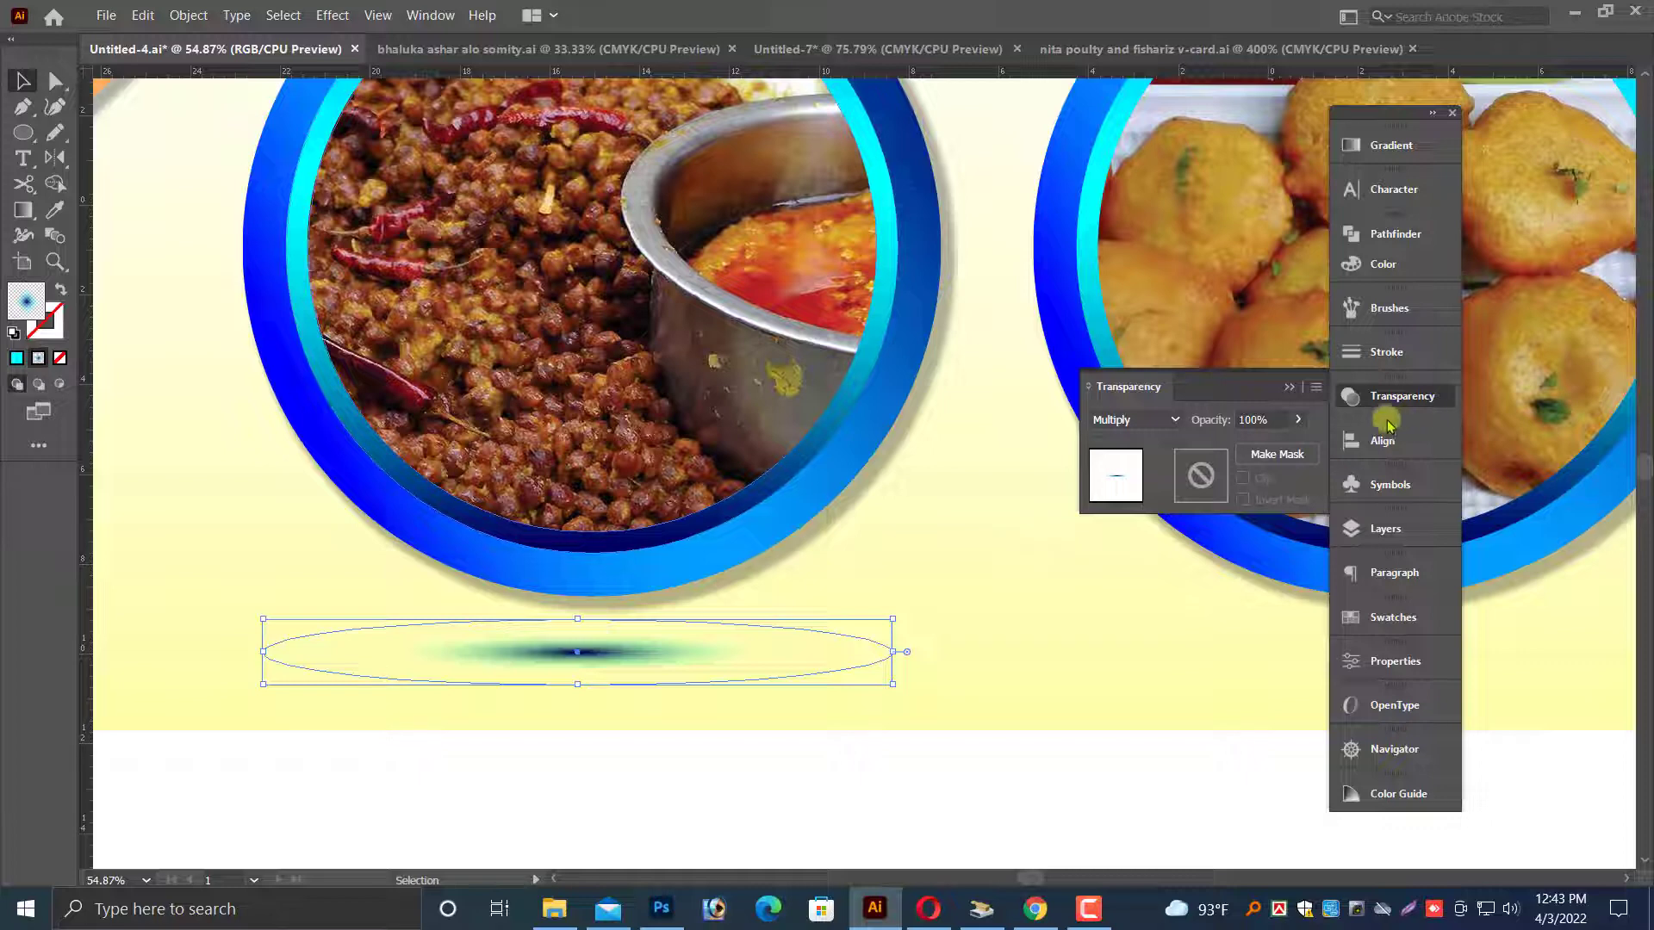
click(1391, 145)
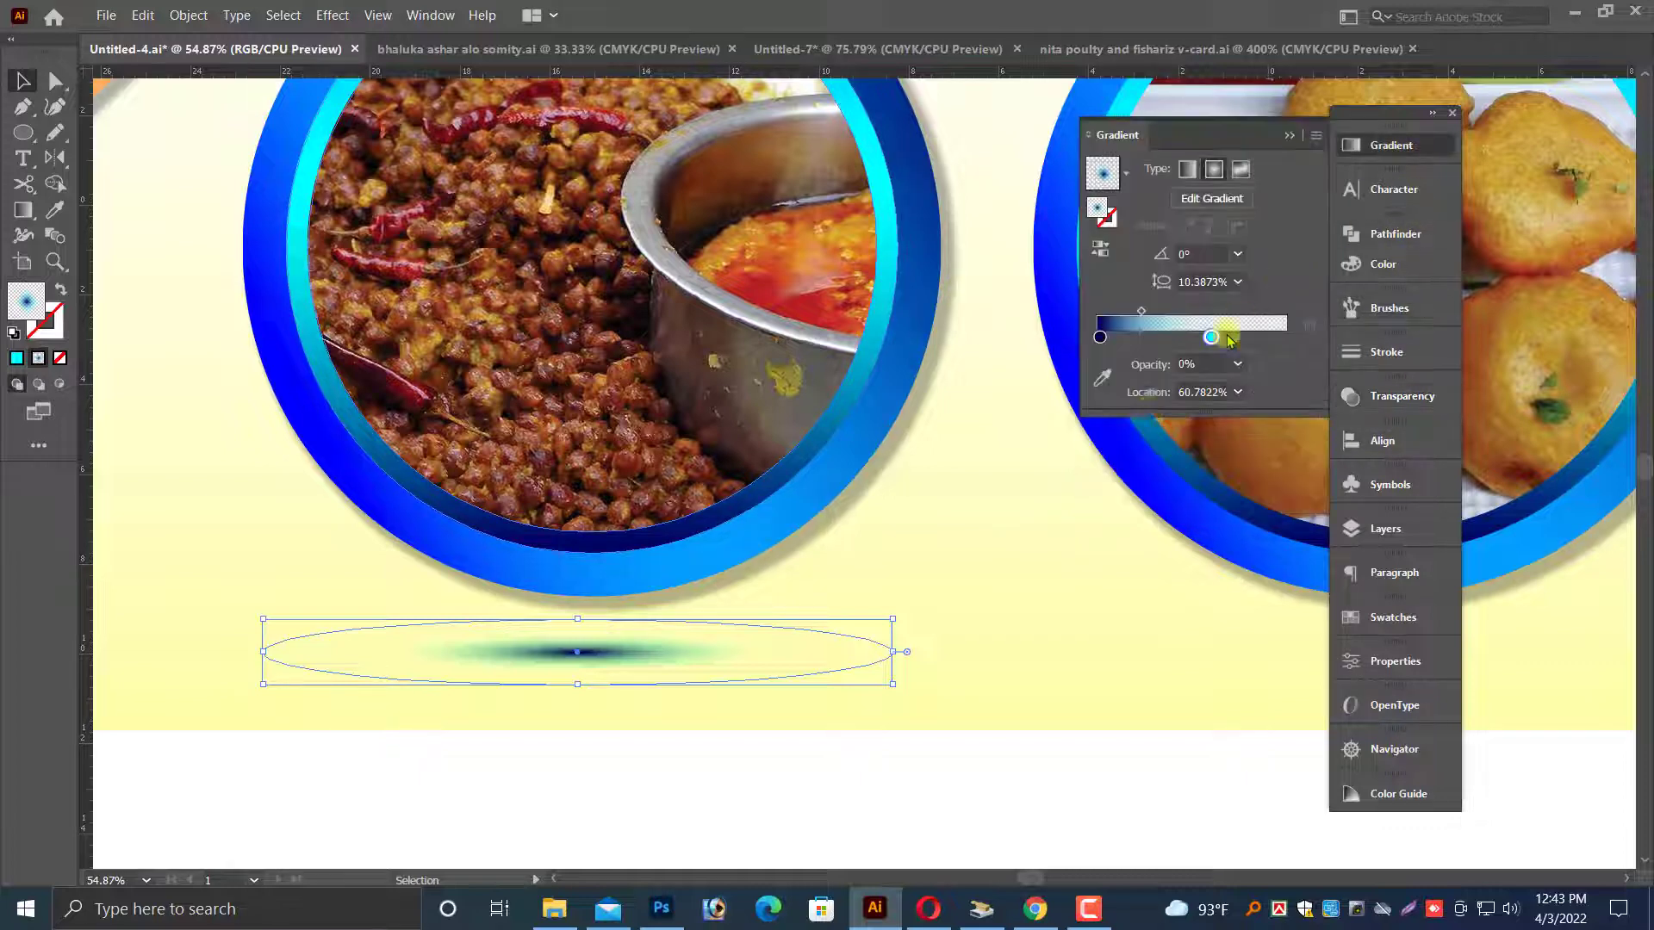
click(1134, 336)
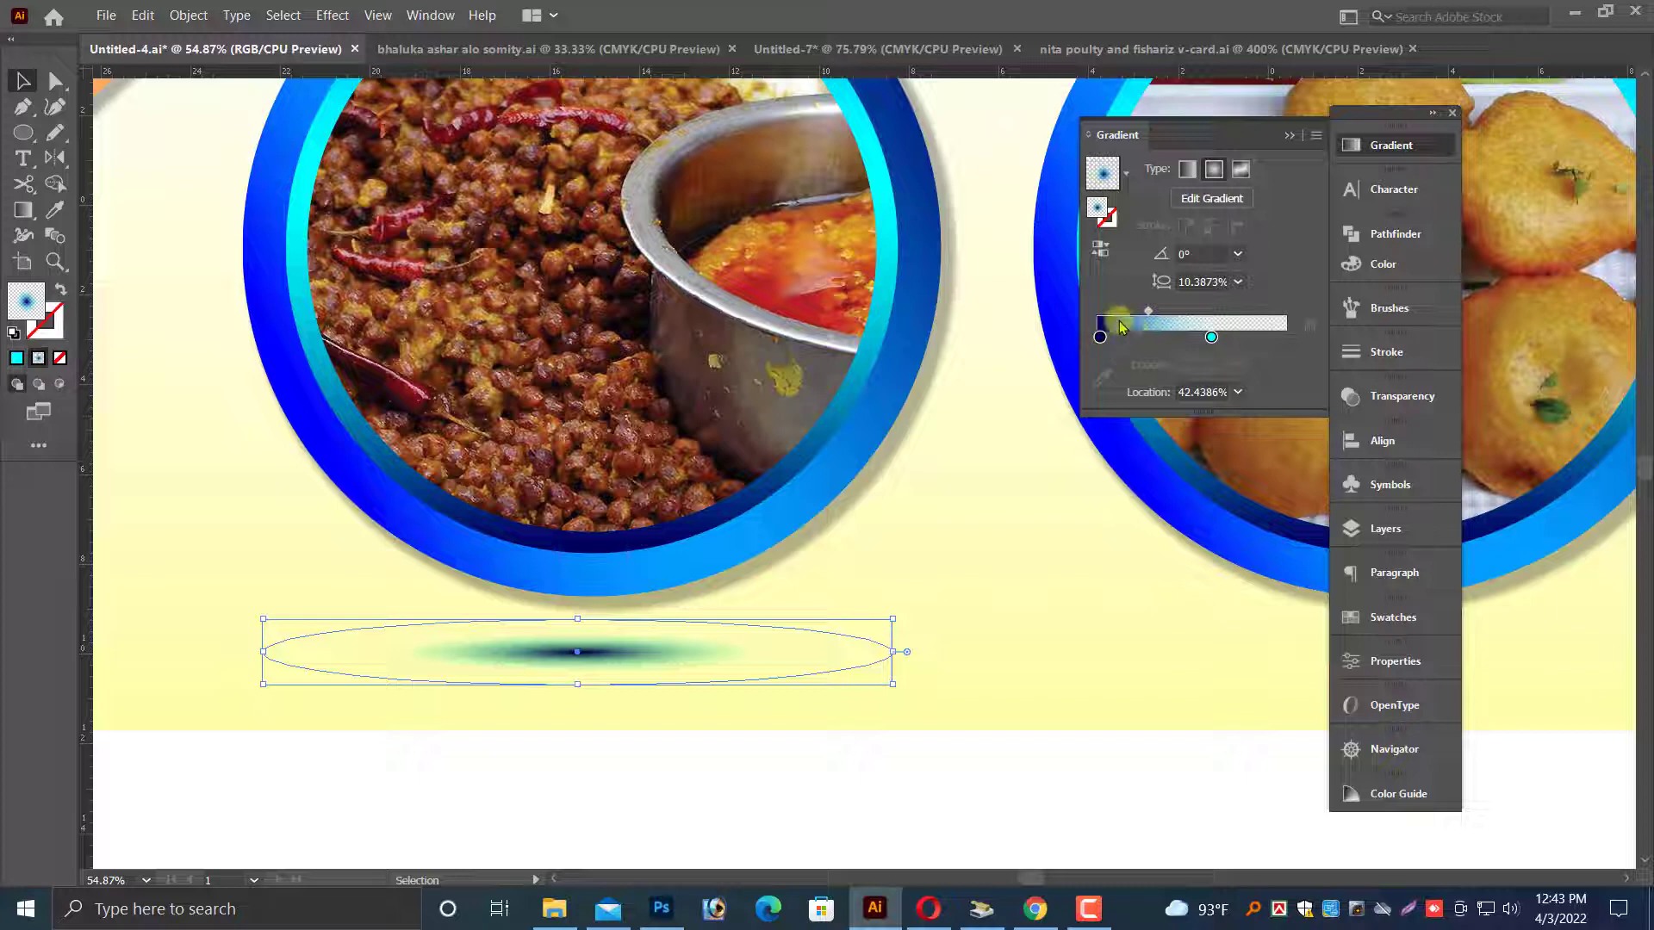
click(1425, 231)
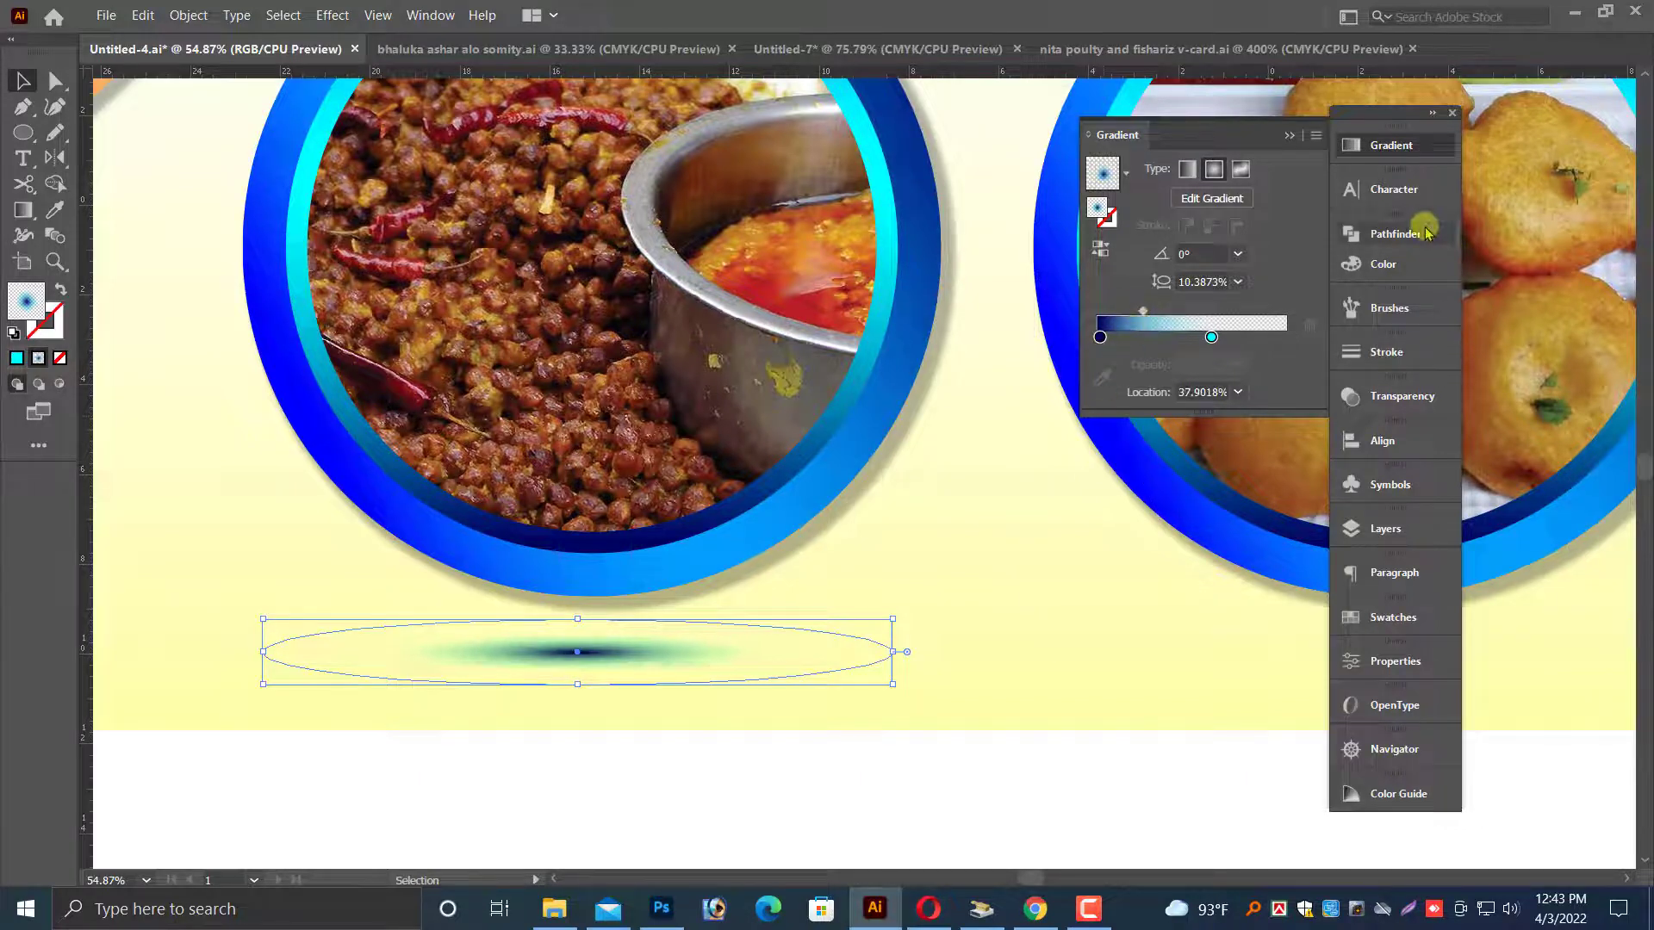
- Reduce the shadow ellipse's opacity to 59%
click(1418, 397)
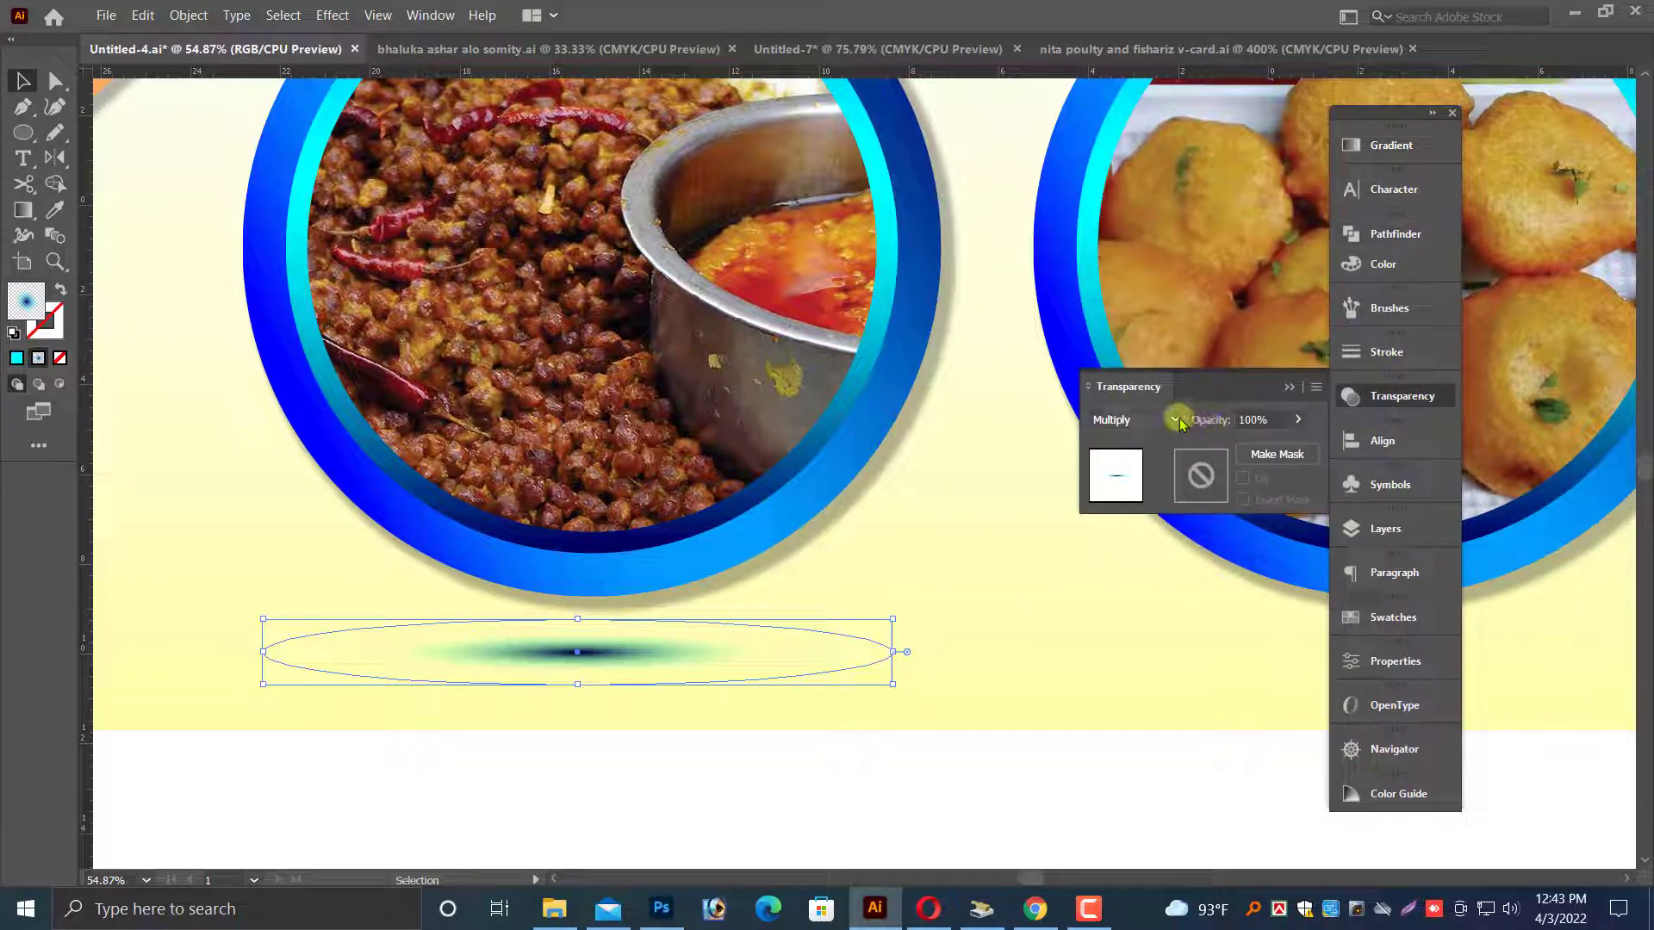
click(1298, 421)
drag(1265, 450, 1226, 466)
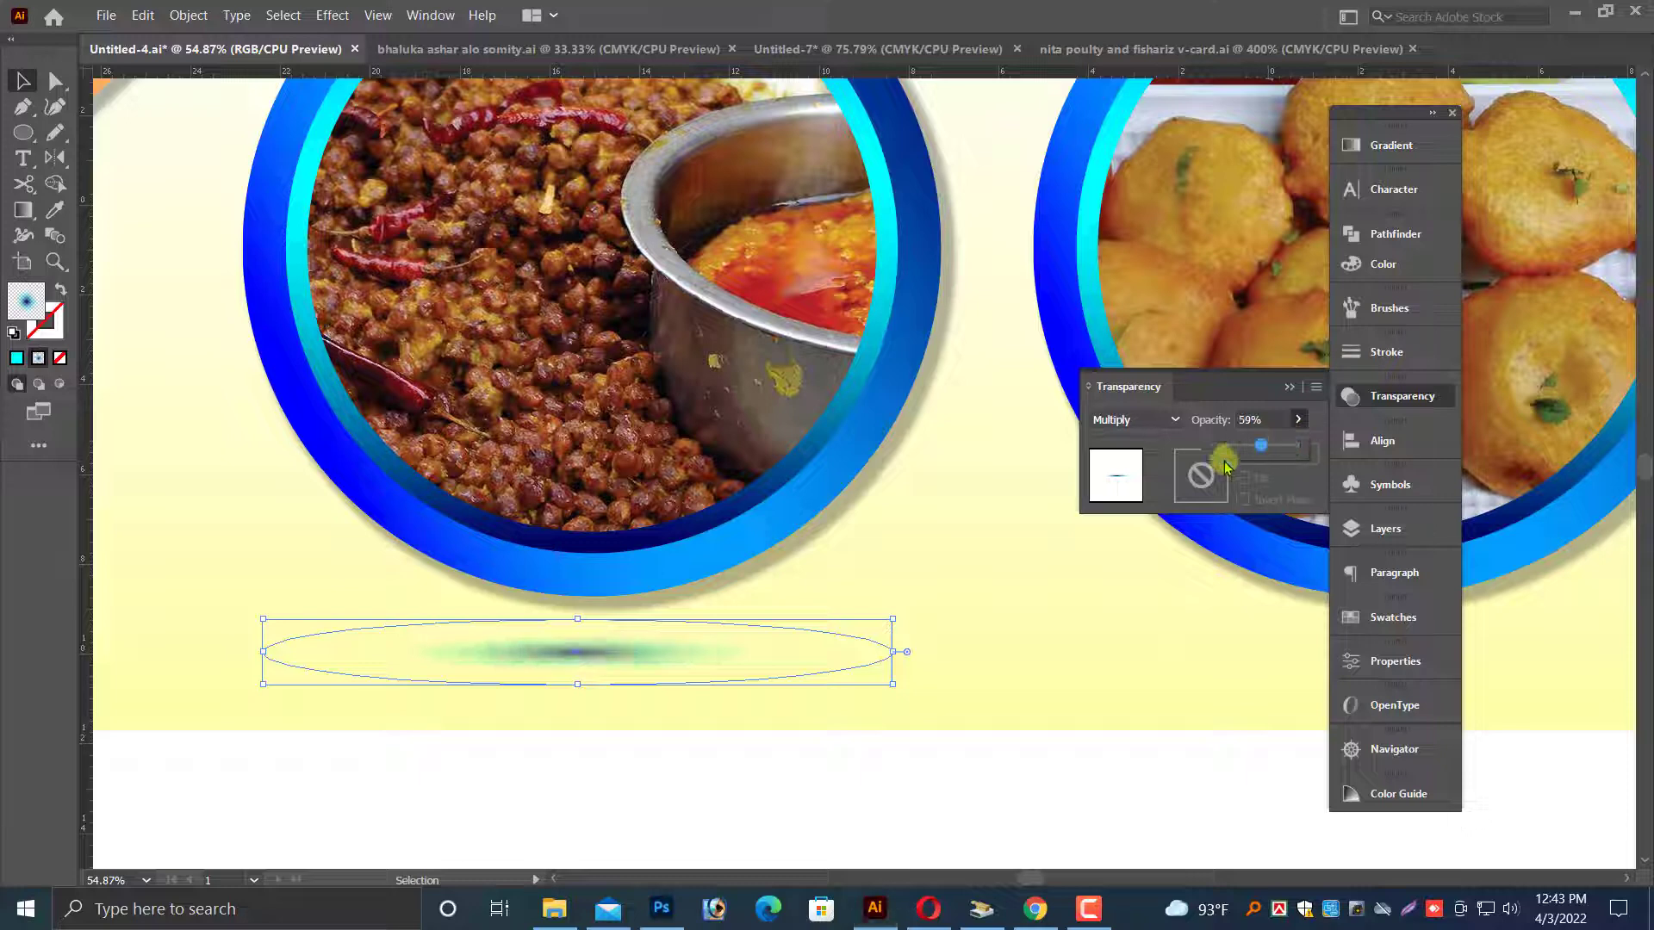
click(663, 655)
click(701, 774)
- Move the shadow ellipse up slightly, closer to the lower edge of the first photo ring
key(ctrl+minus)
key(ctrl+minus)
key(ctrl+minus)
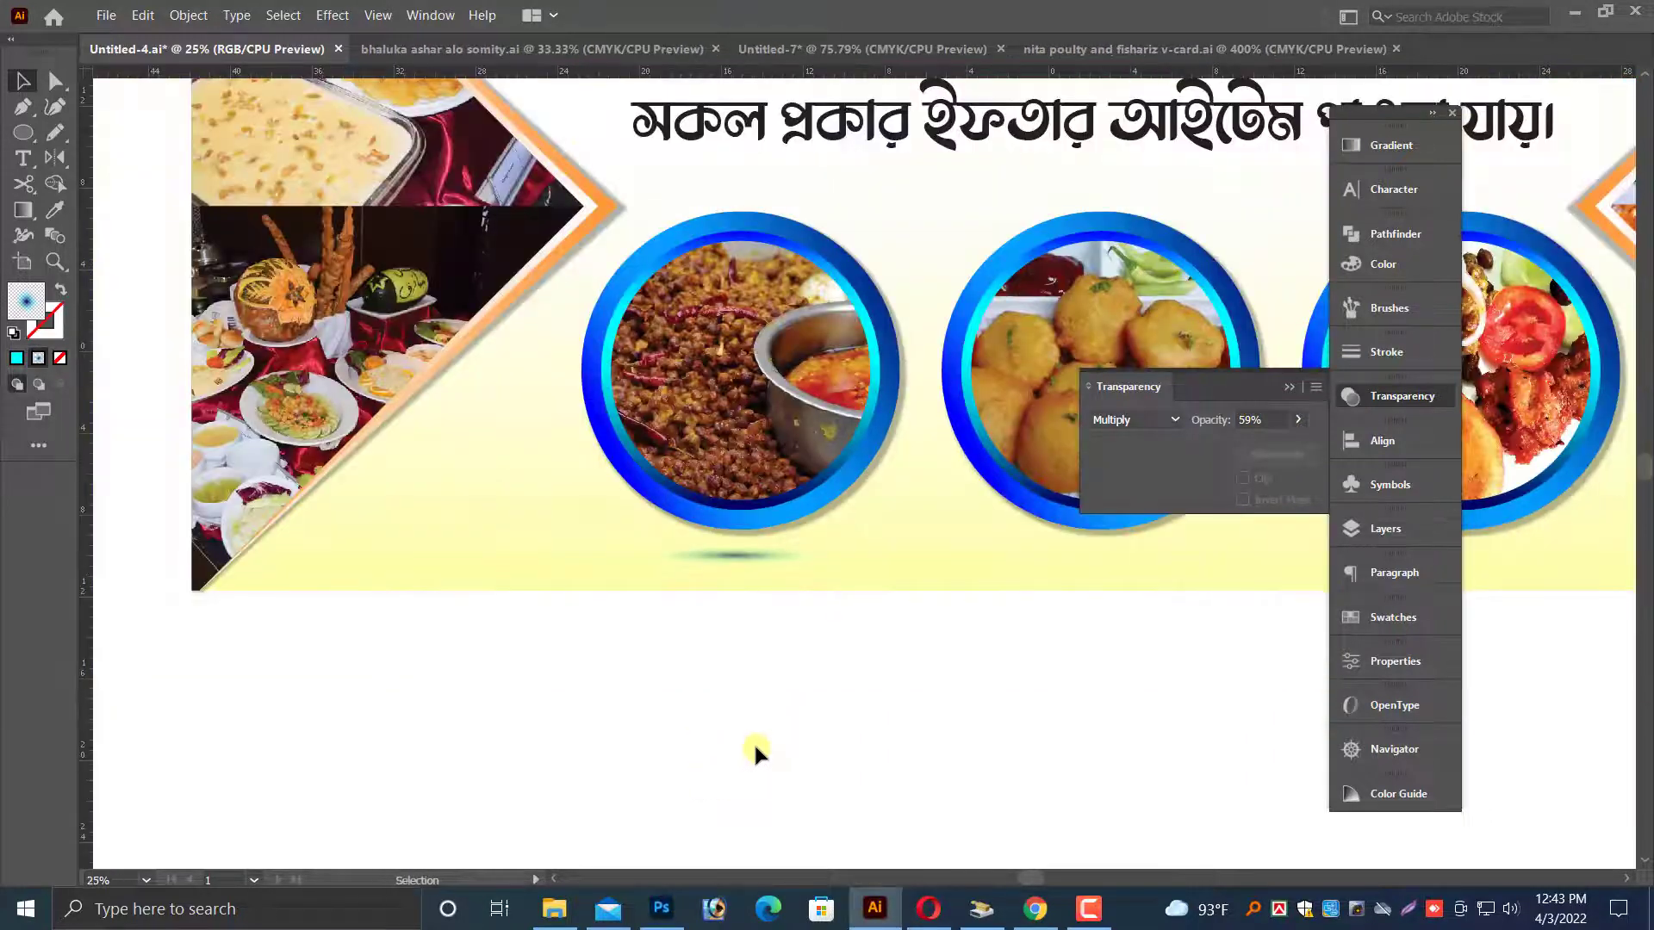
drag(863, 725, 715, 737)
drag(417, 407, 707, 596)
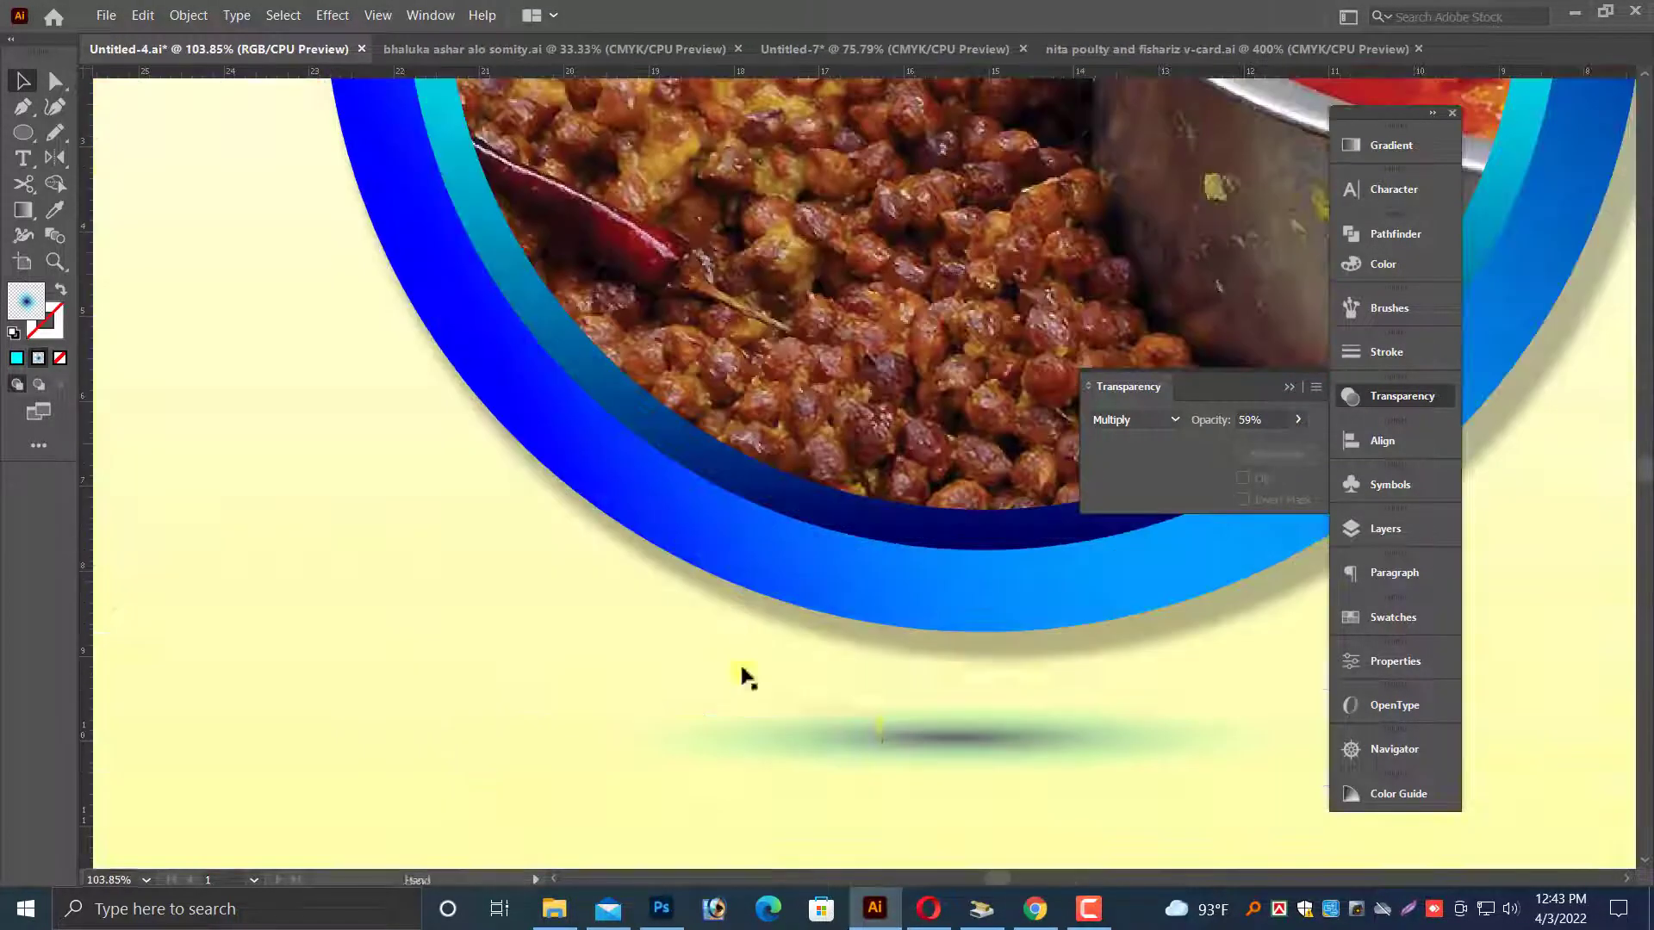
drag(945, 723, 945, 696)
key(ctrl+minus)
key(ctrl+minus)
key(ctrl+minus)
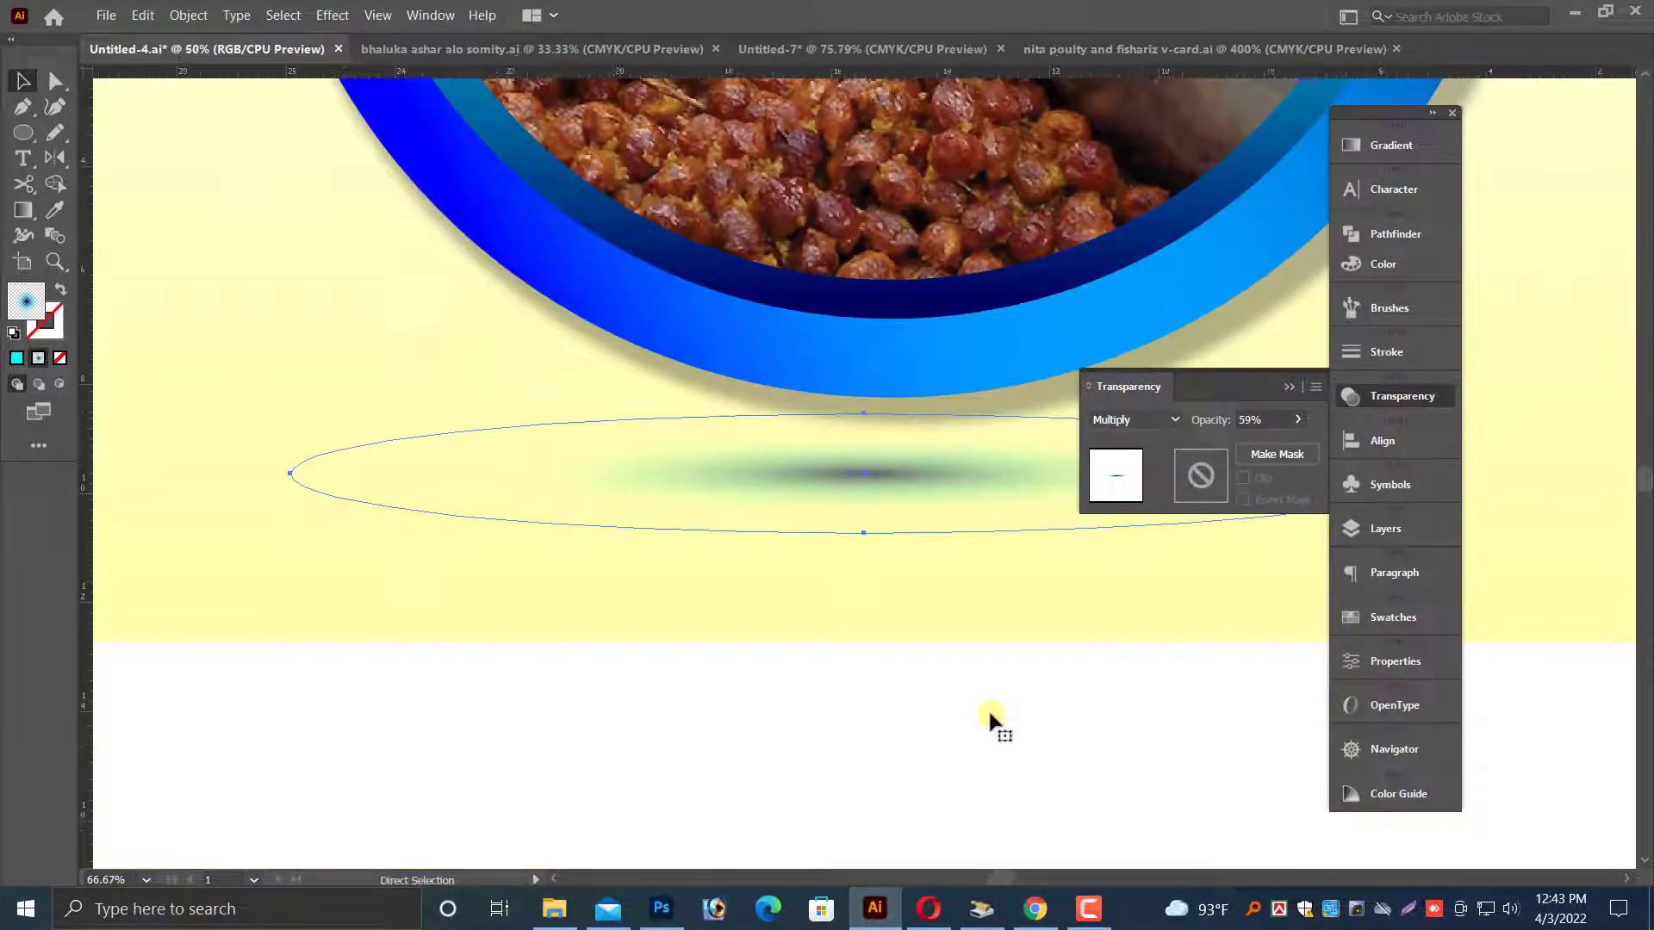
click(991, 720)
- Copy the shadow ellipse beneath the second and third photo circles
drag(1045, 693, 336, 771)
drag(234, 552, 945, 569)
key(ctrl+minus)
key(ctrl+minus)
drag(826, 703, 733, 758)
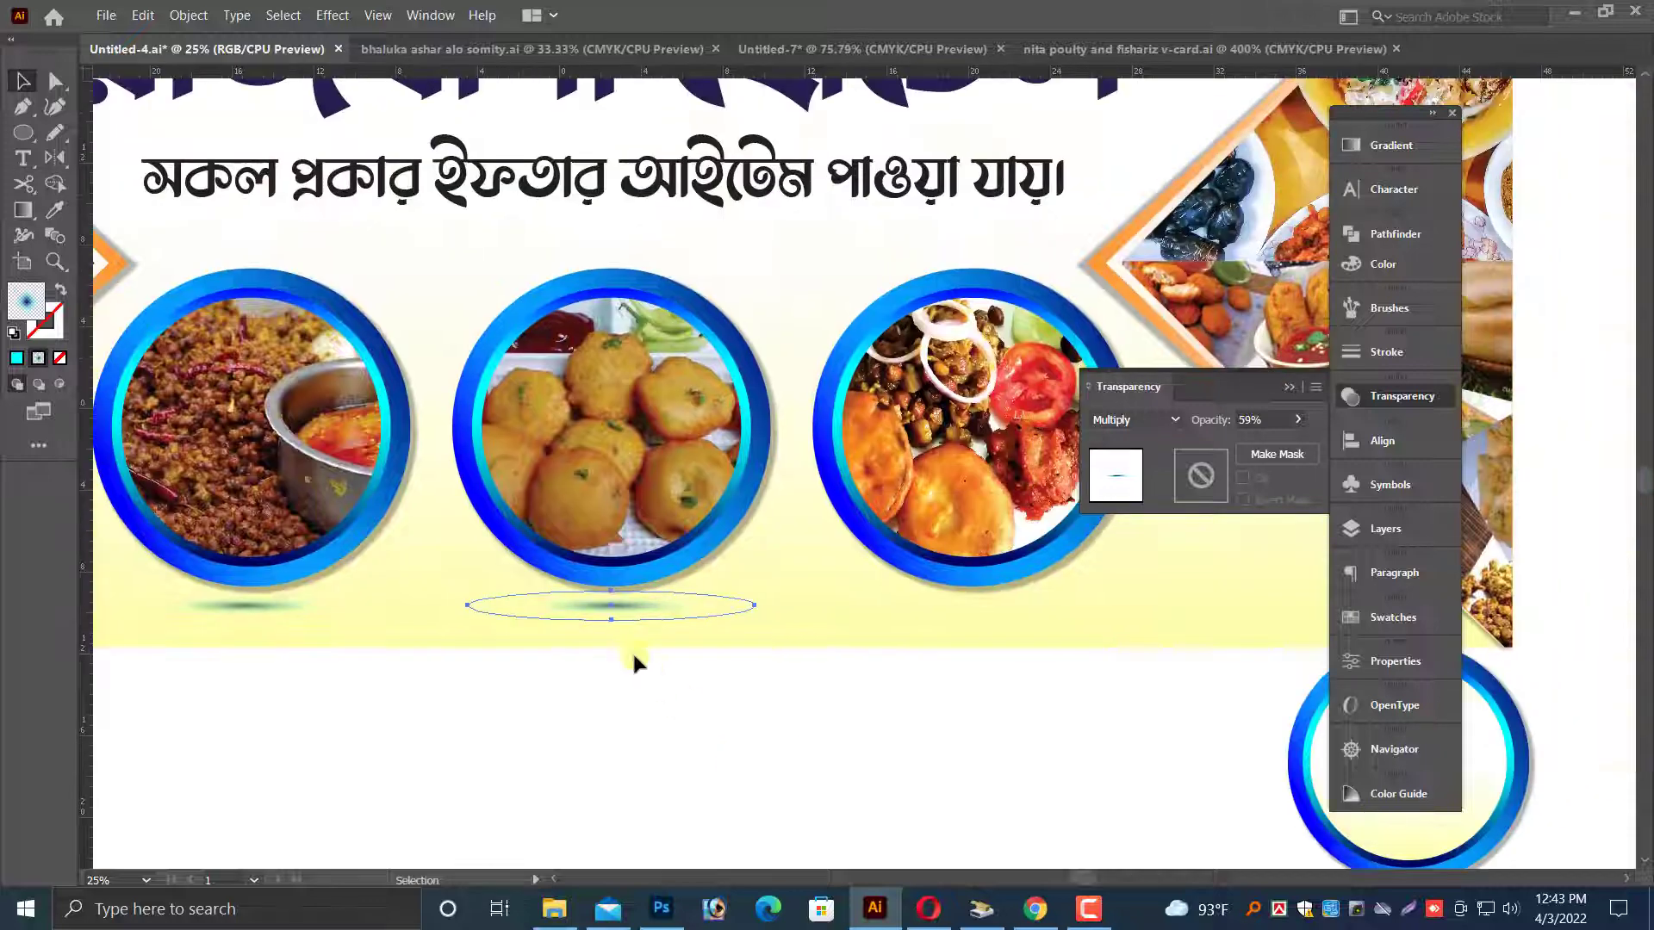
drag(641, 608, 957, 715)
click(958, 715)
key(ctrl+minus)
scroll(994, 709, up, 1)
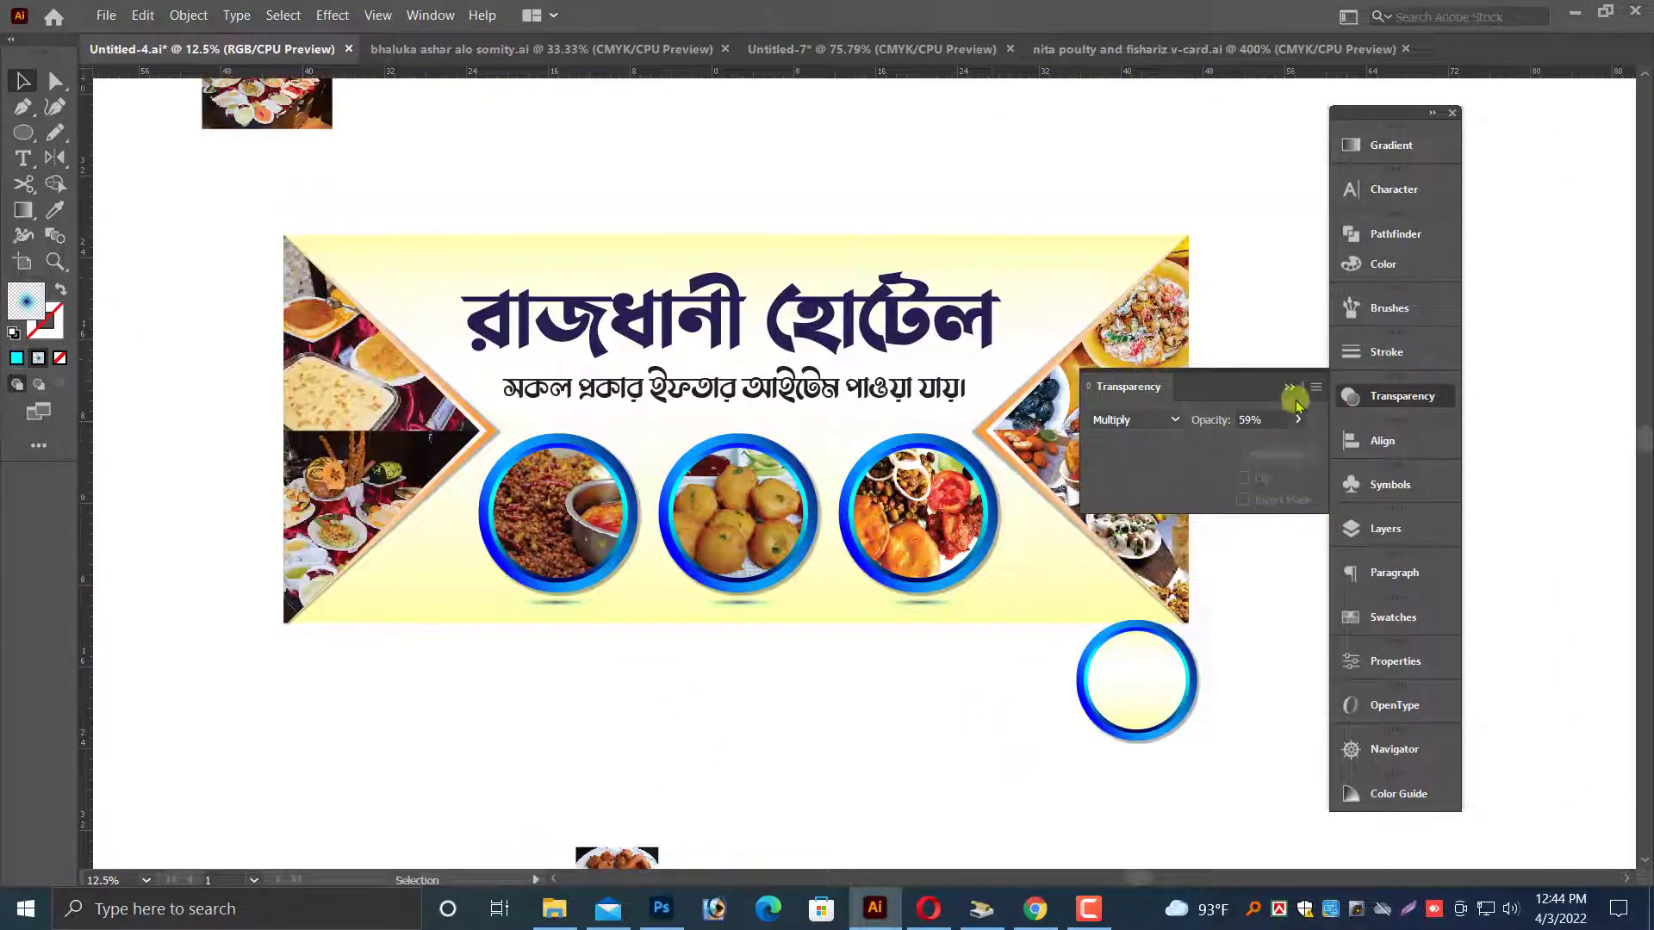
- Move the spare blue-ringed circle further down, clear of the banner's lower edge
click(1290, 388)
click(1146, 680)
drag(1145, 680, 1142, 795)
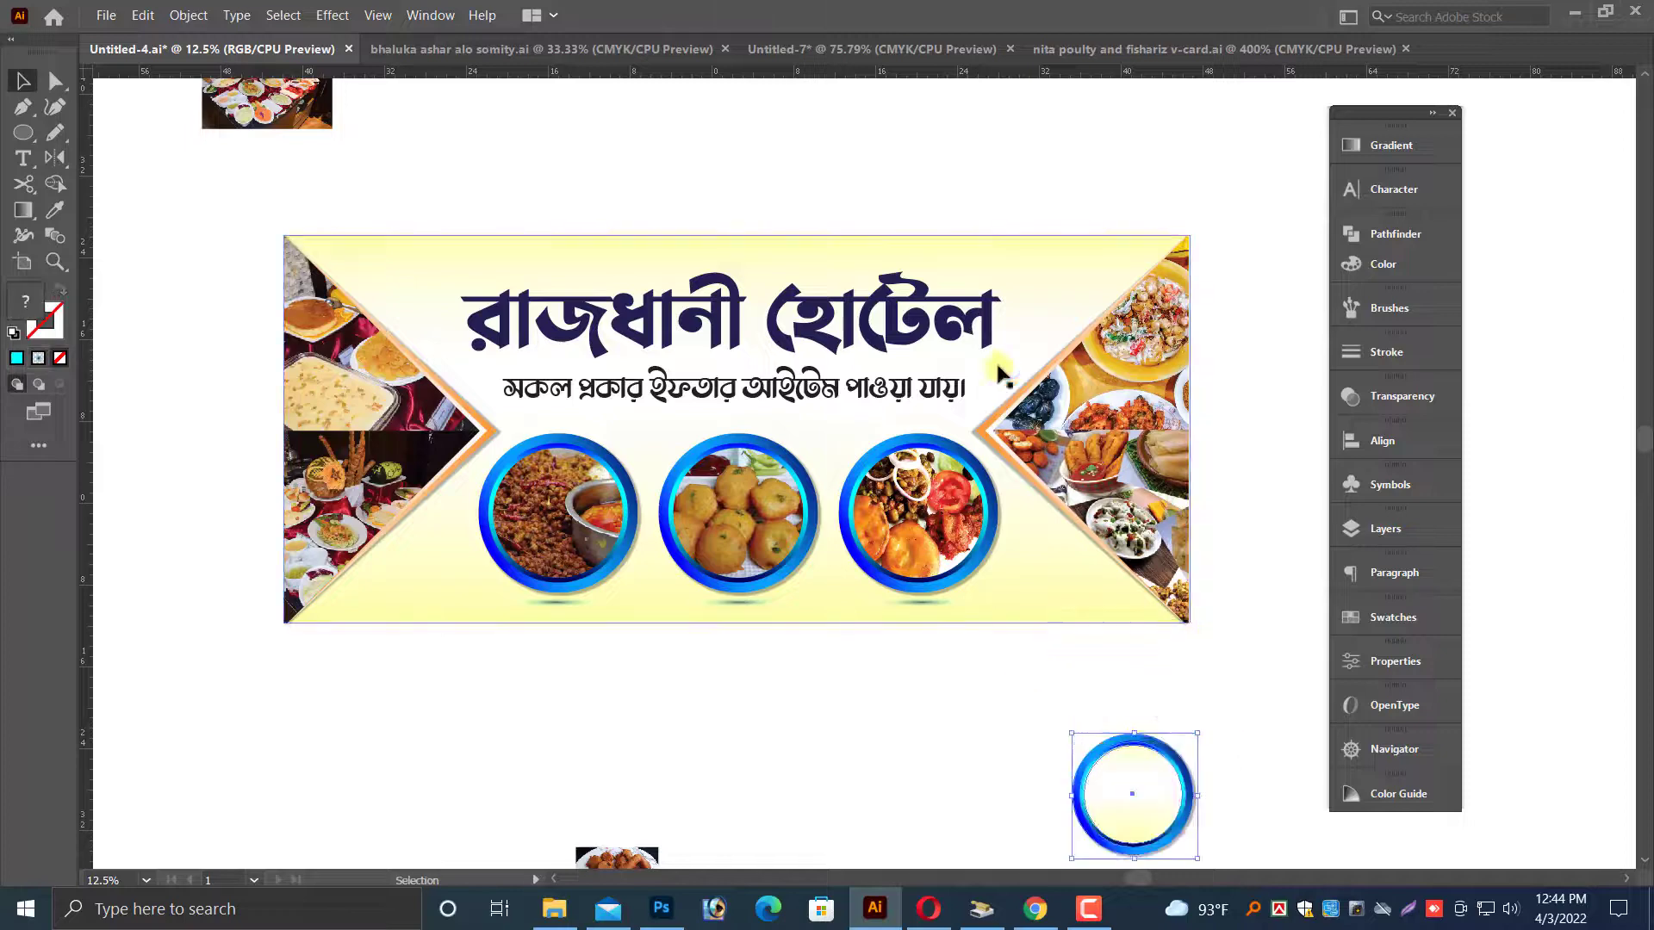
- Try replacing the pale yellow end stop of the banner background's gradient with a grey of 49% black
click(1052, 271)
scroll(1275, 431, up, 1)
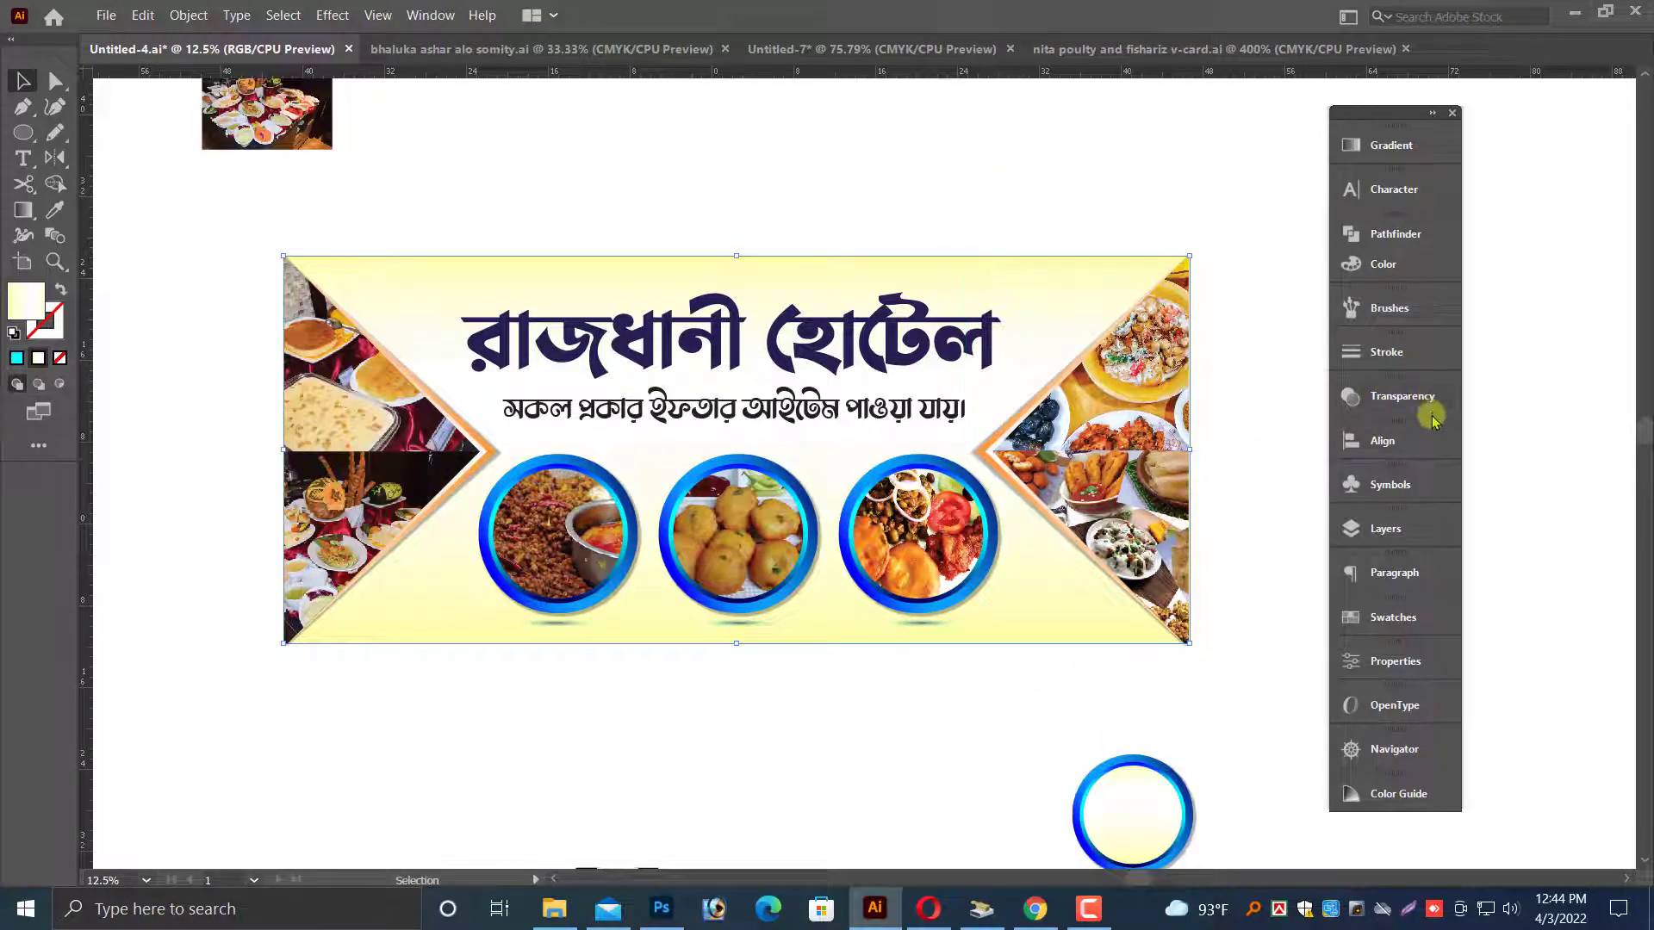
click(1396, 147)
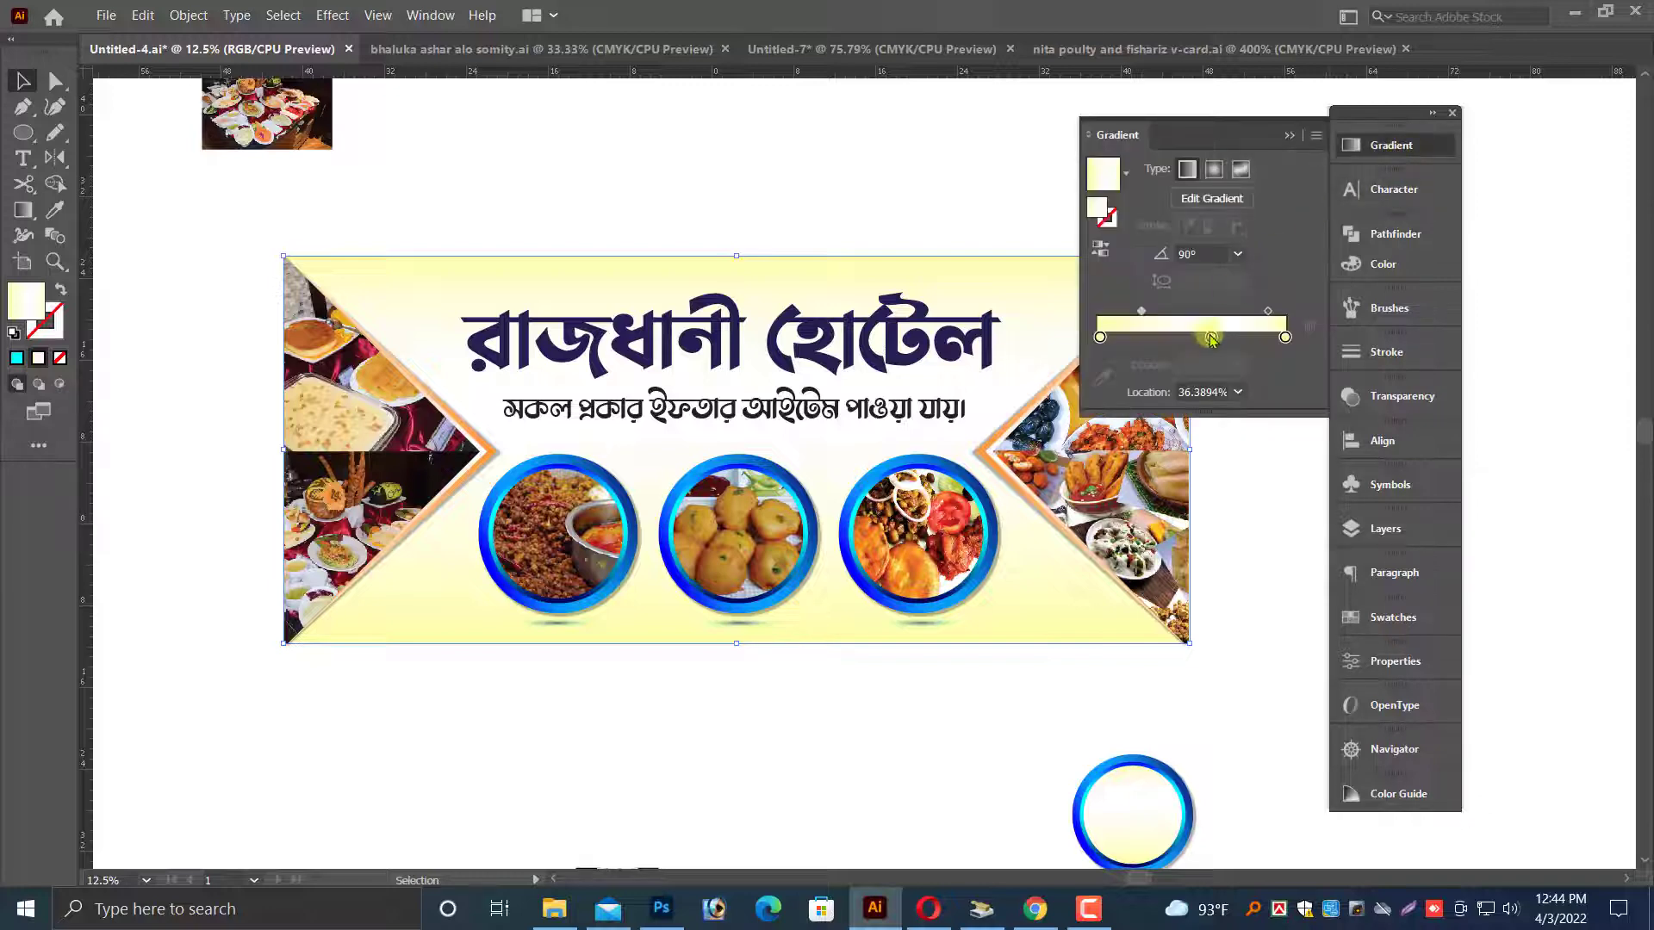
click(1285, 338)
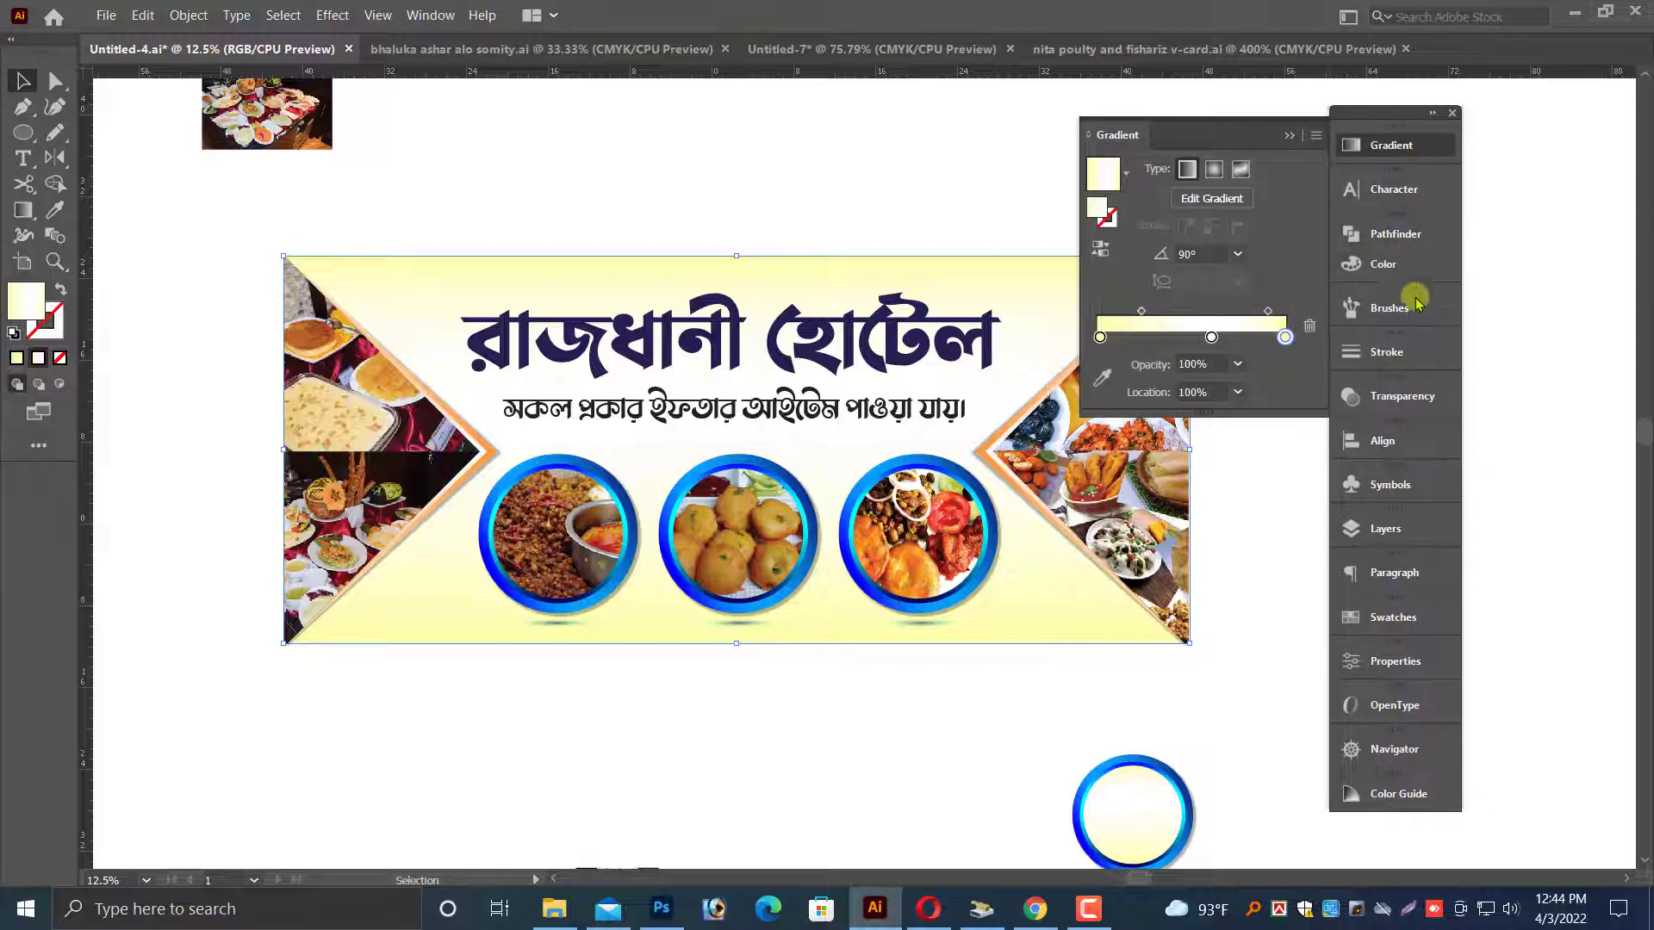
click(1376, 265)
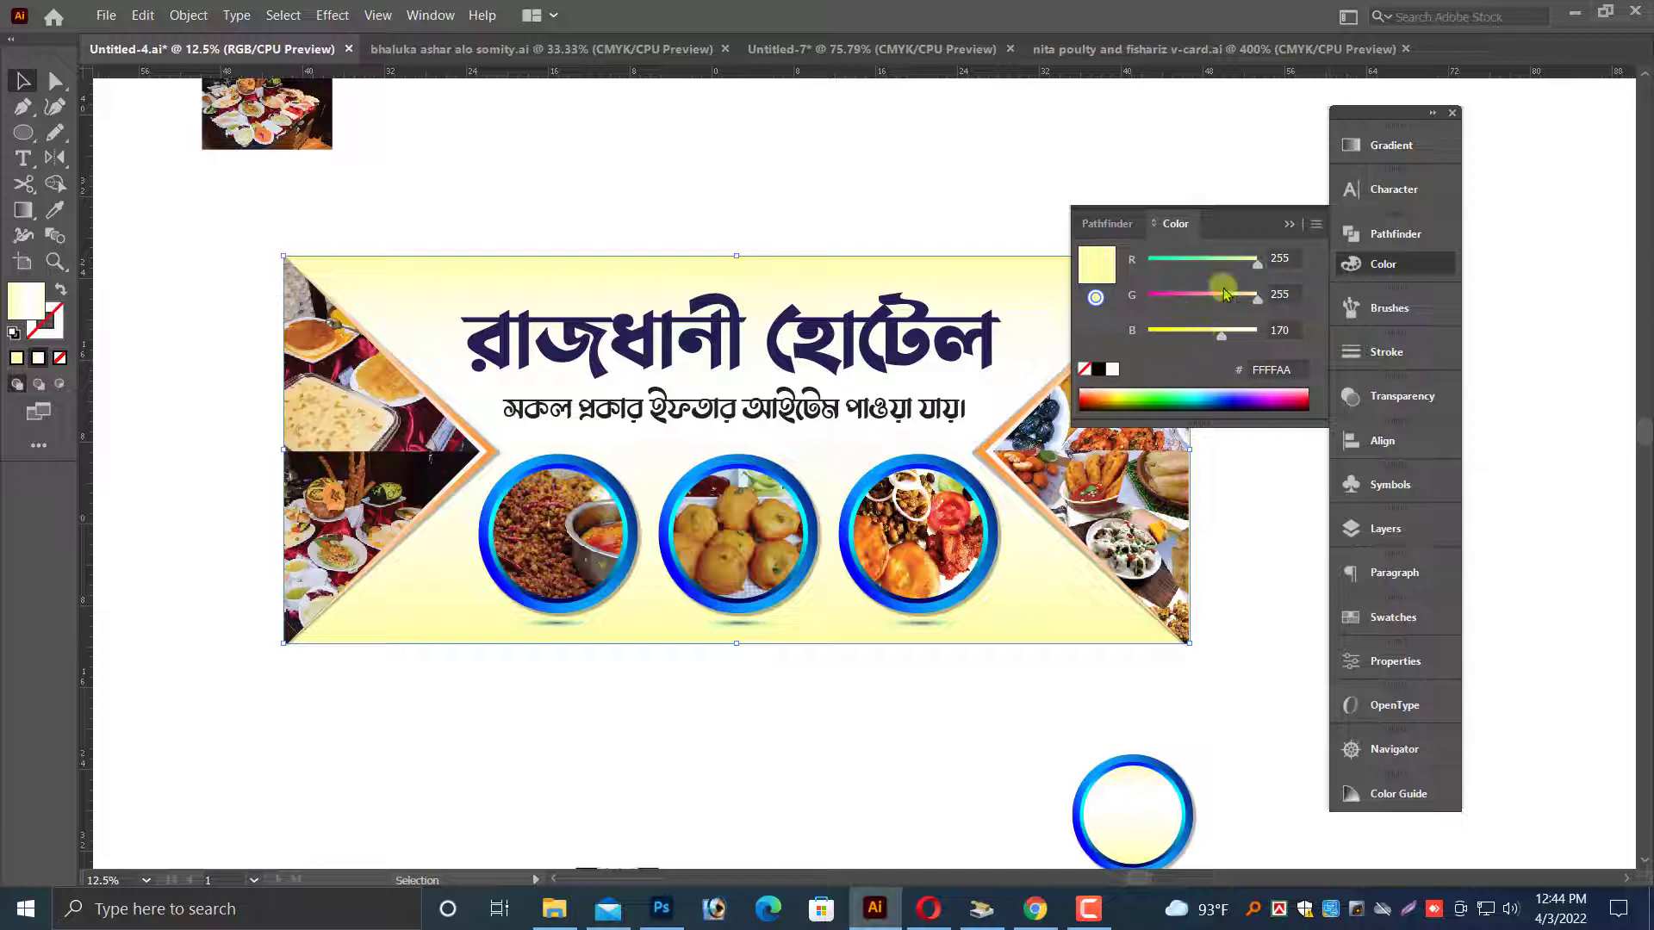
click(1315, 225)
click(1371, 316)
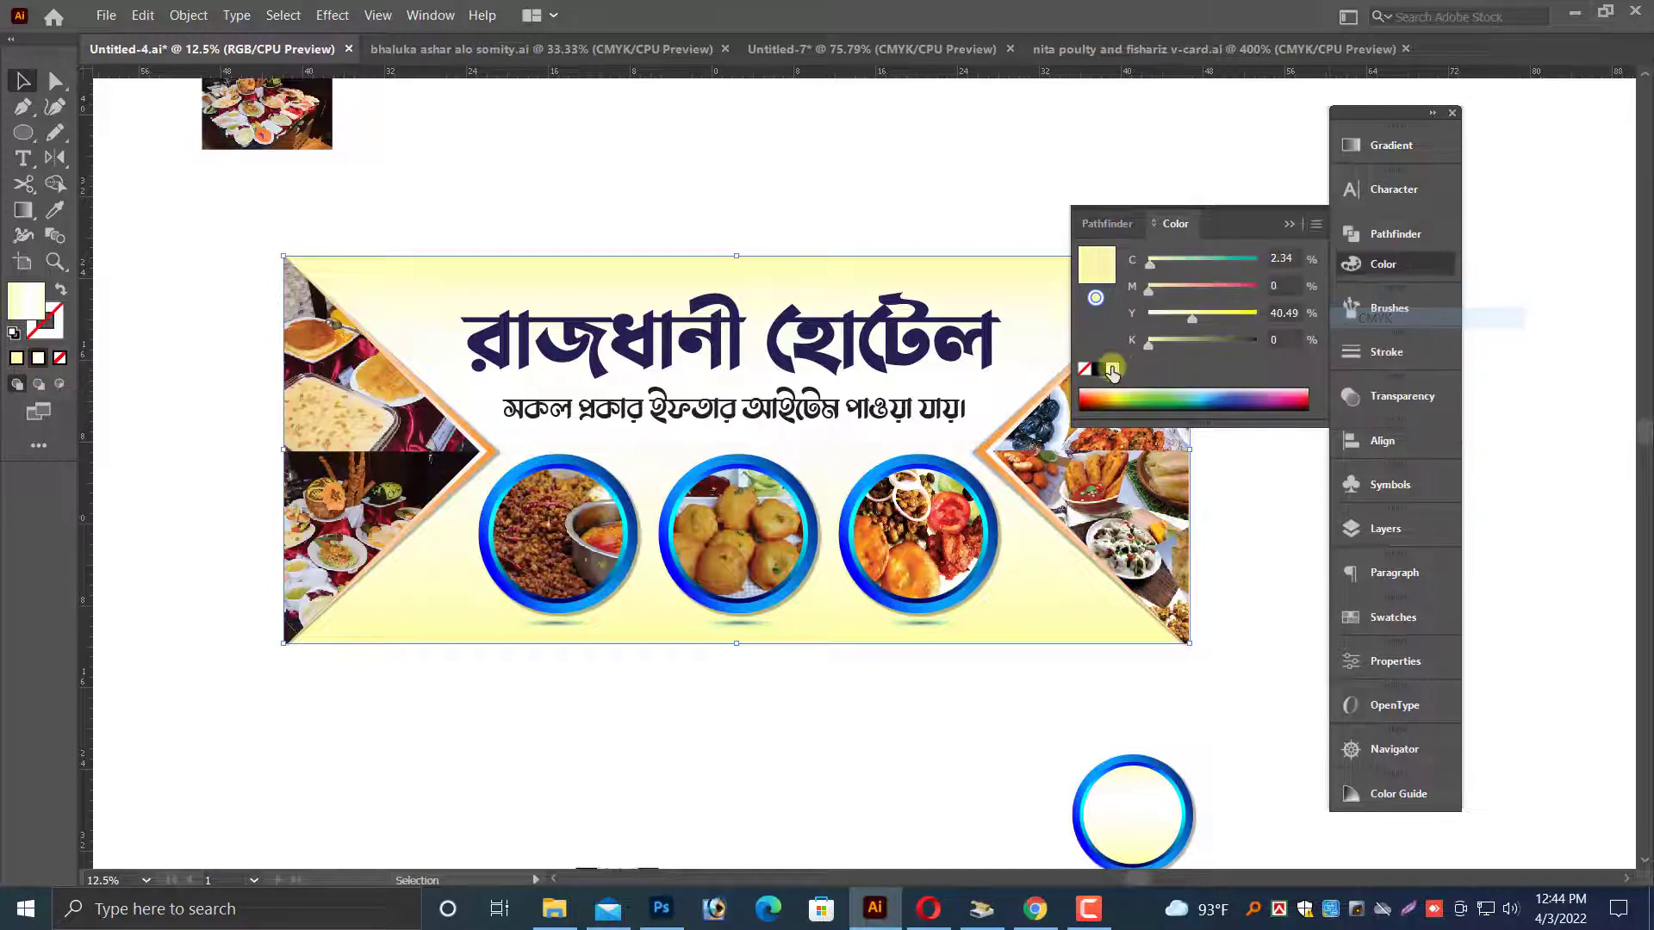
click(1099, 370)
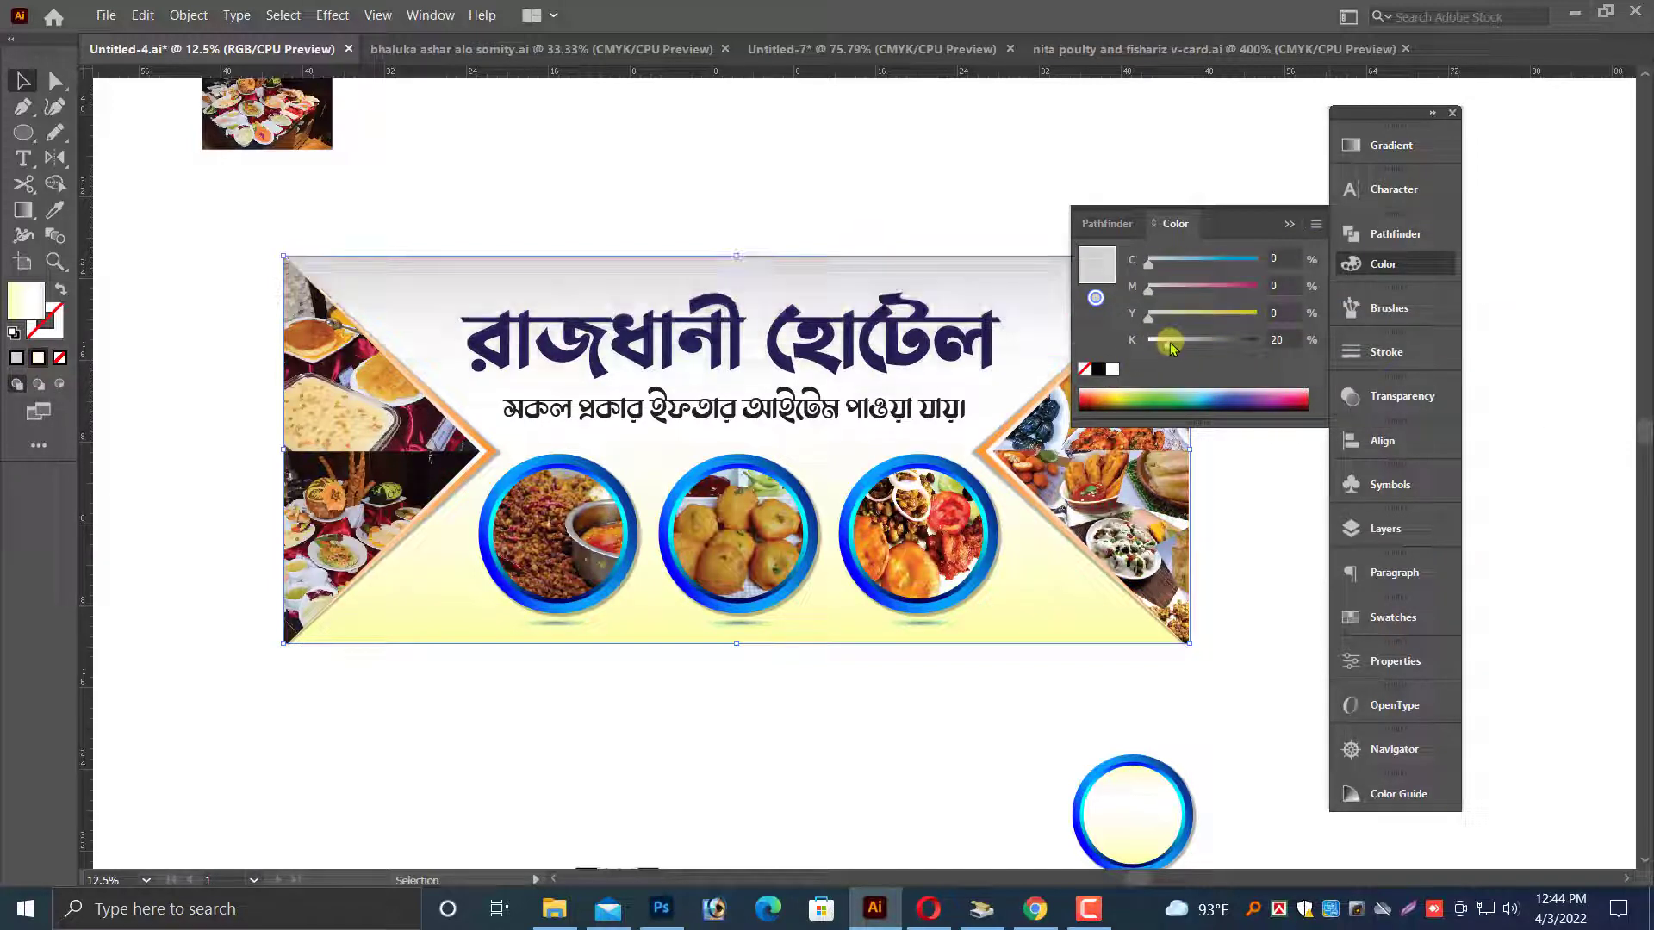
drag(1180, 344, 1204, 346)
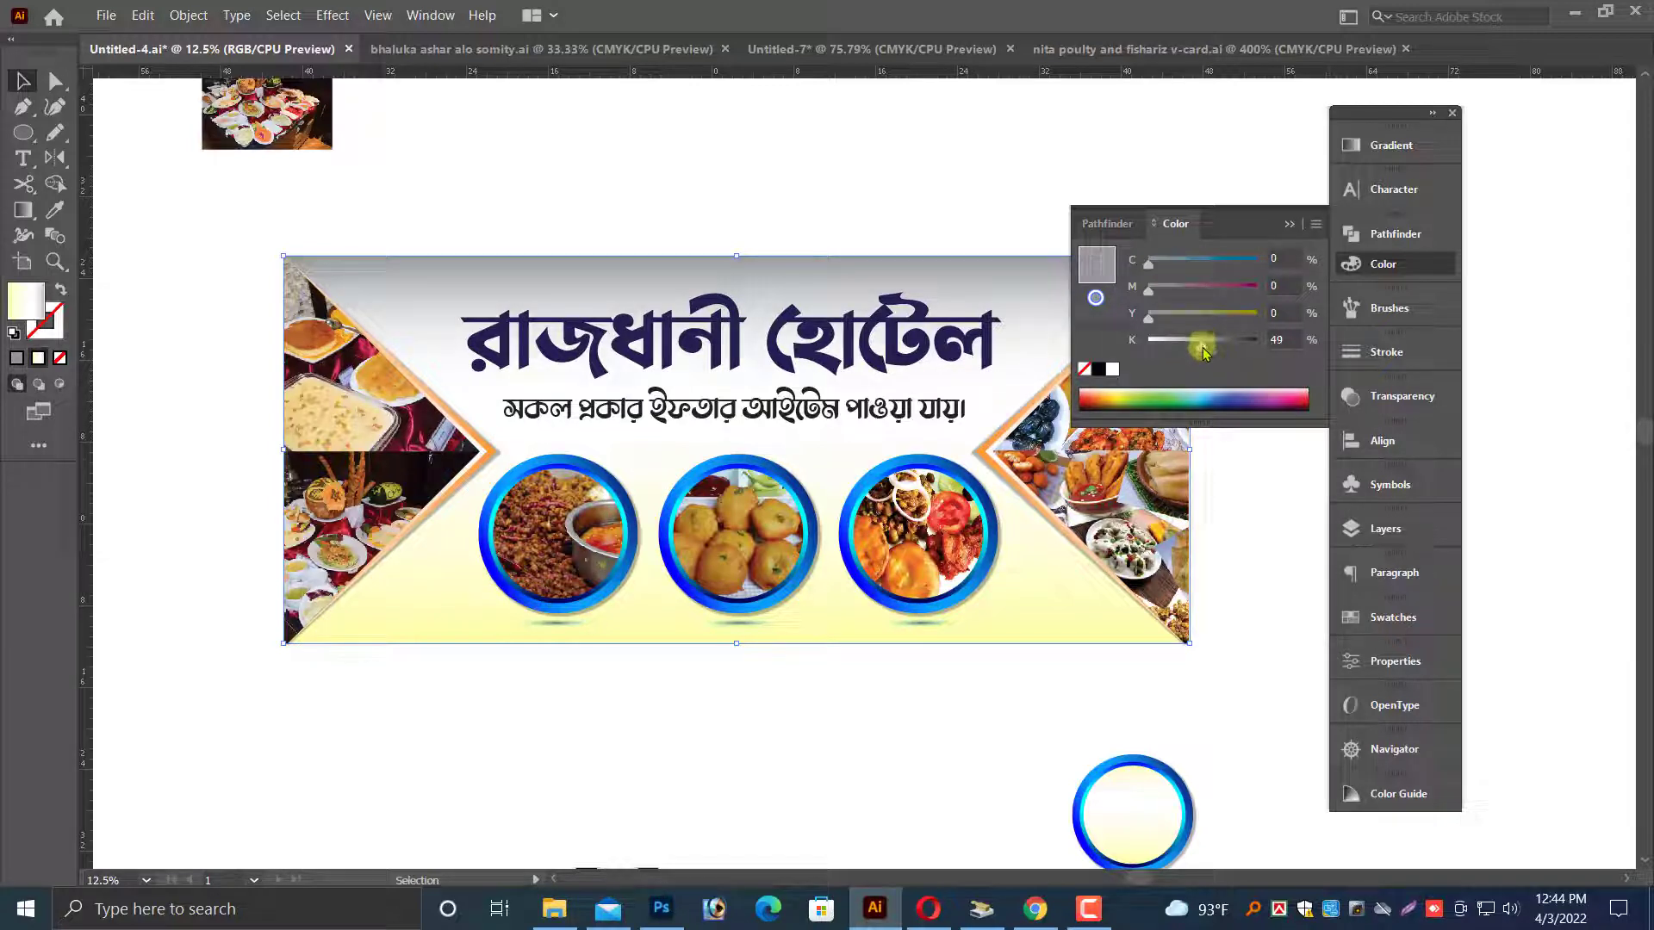
- Undo the colour changes to the banner background's gradient and deselect the background
key(ctrl+z)
key(ctrl+z)
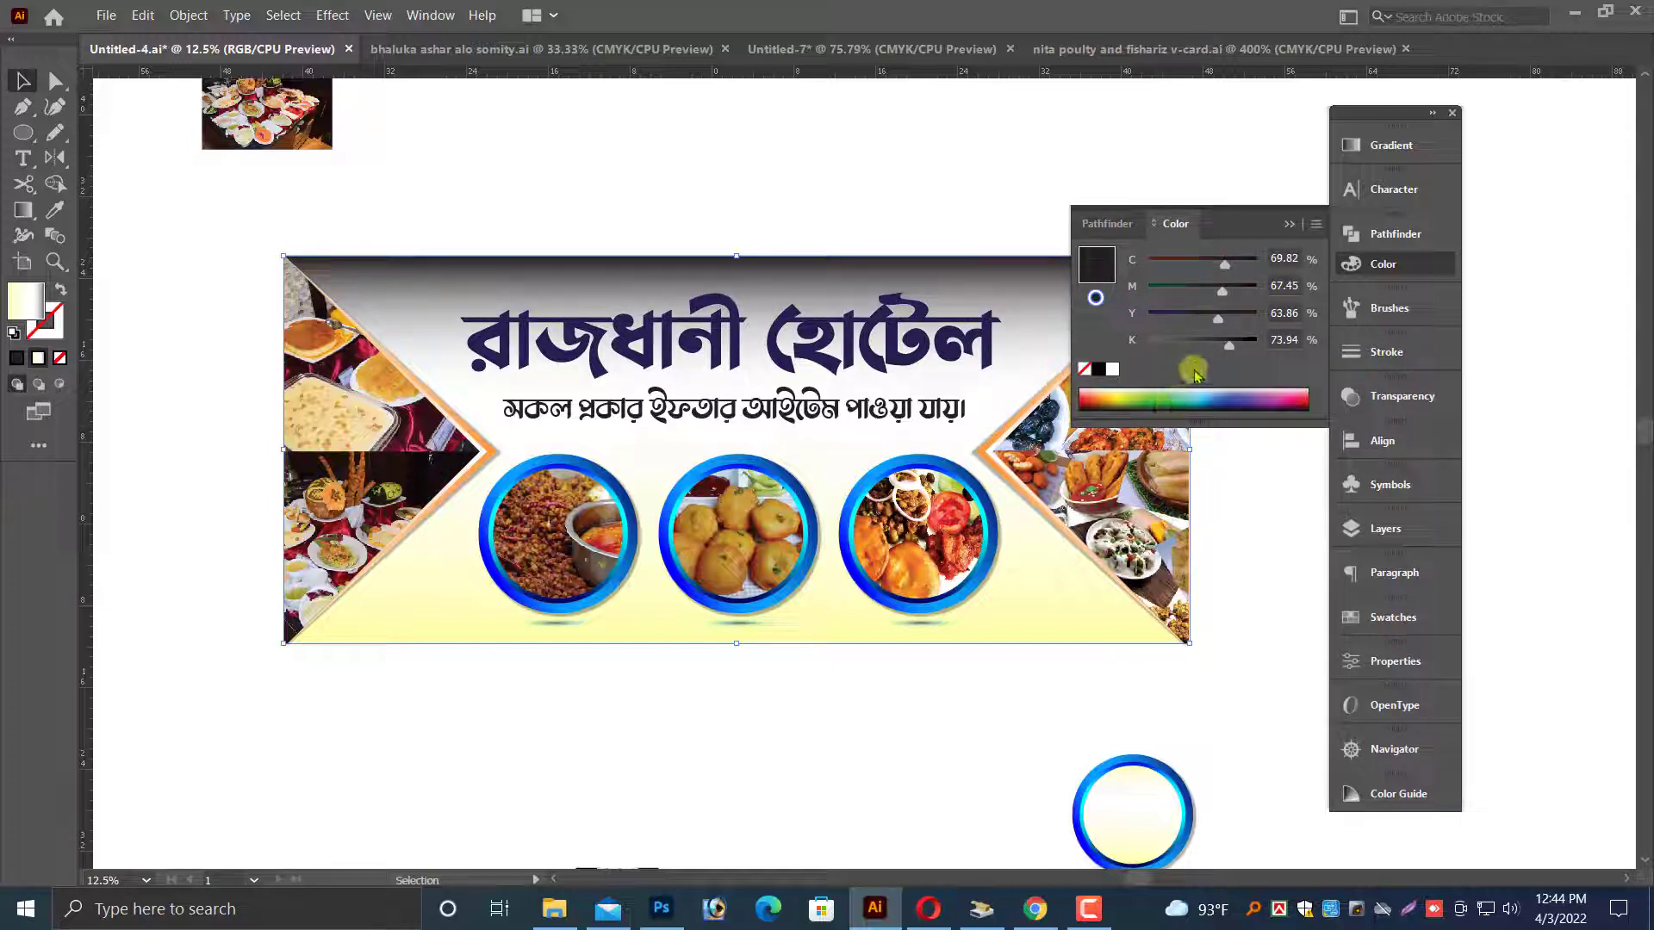
click(1122, 401)
click(899, 718)
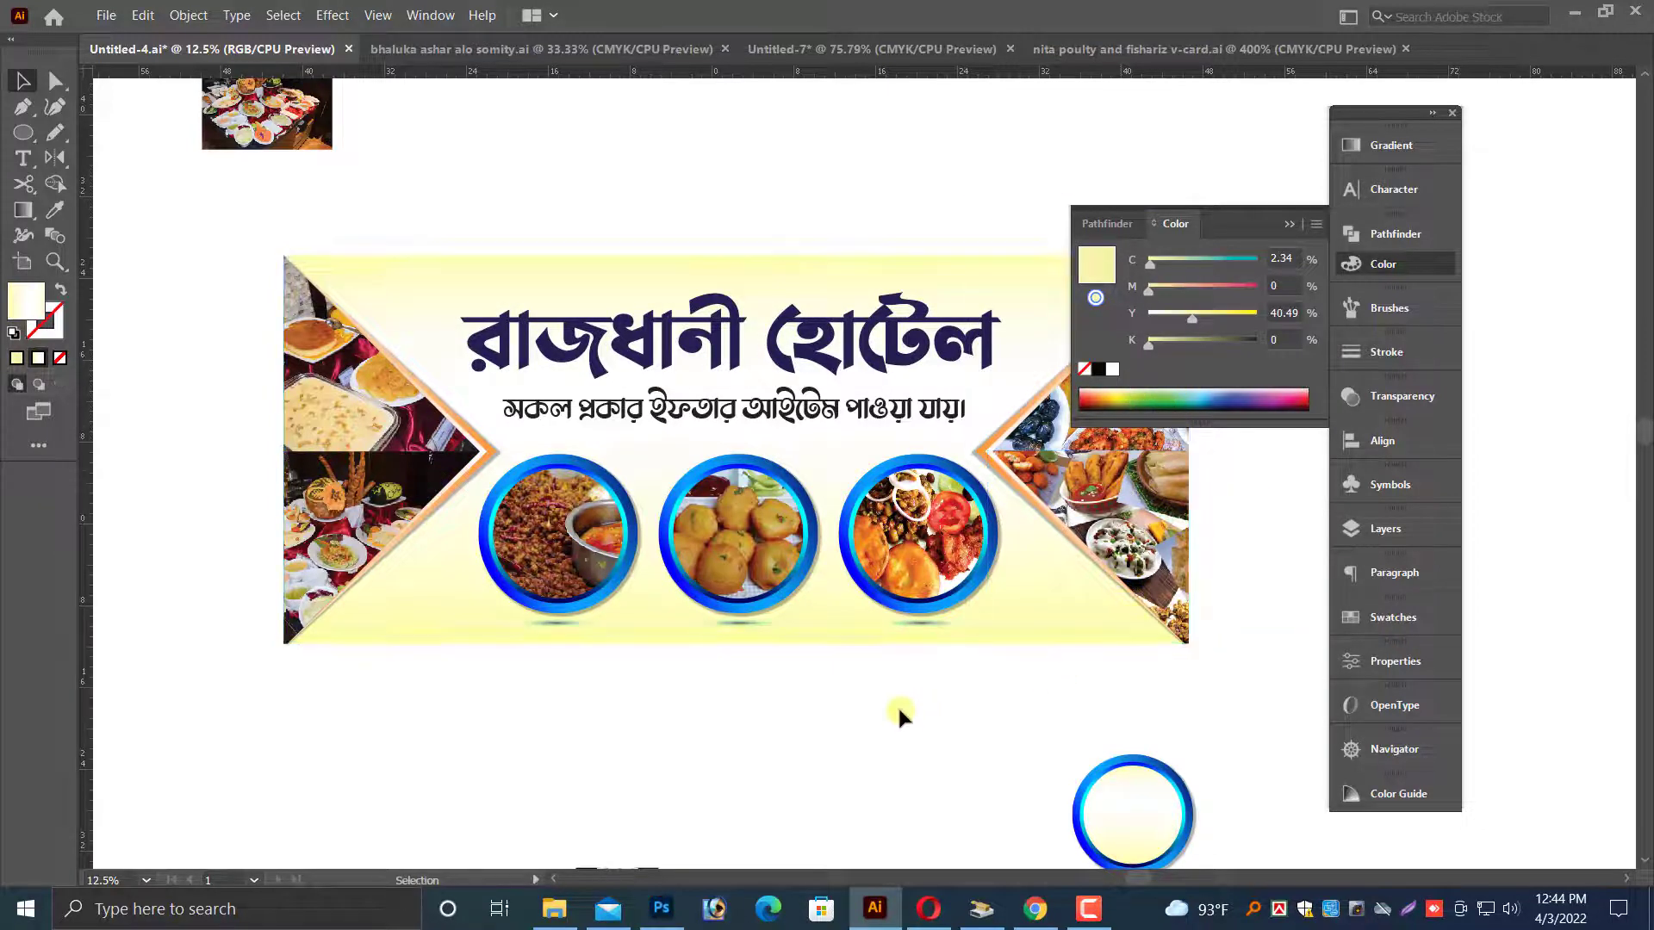
- Collapse the floating colour controls so that they no longer cover the banner's upper right corner
scroll(1076, 827, up, 1)
scroll(1114, 853, down, 2)
click(1146, 758)
scroll(1163, 525, up, 1)
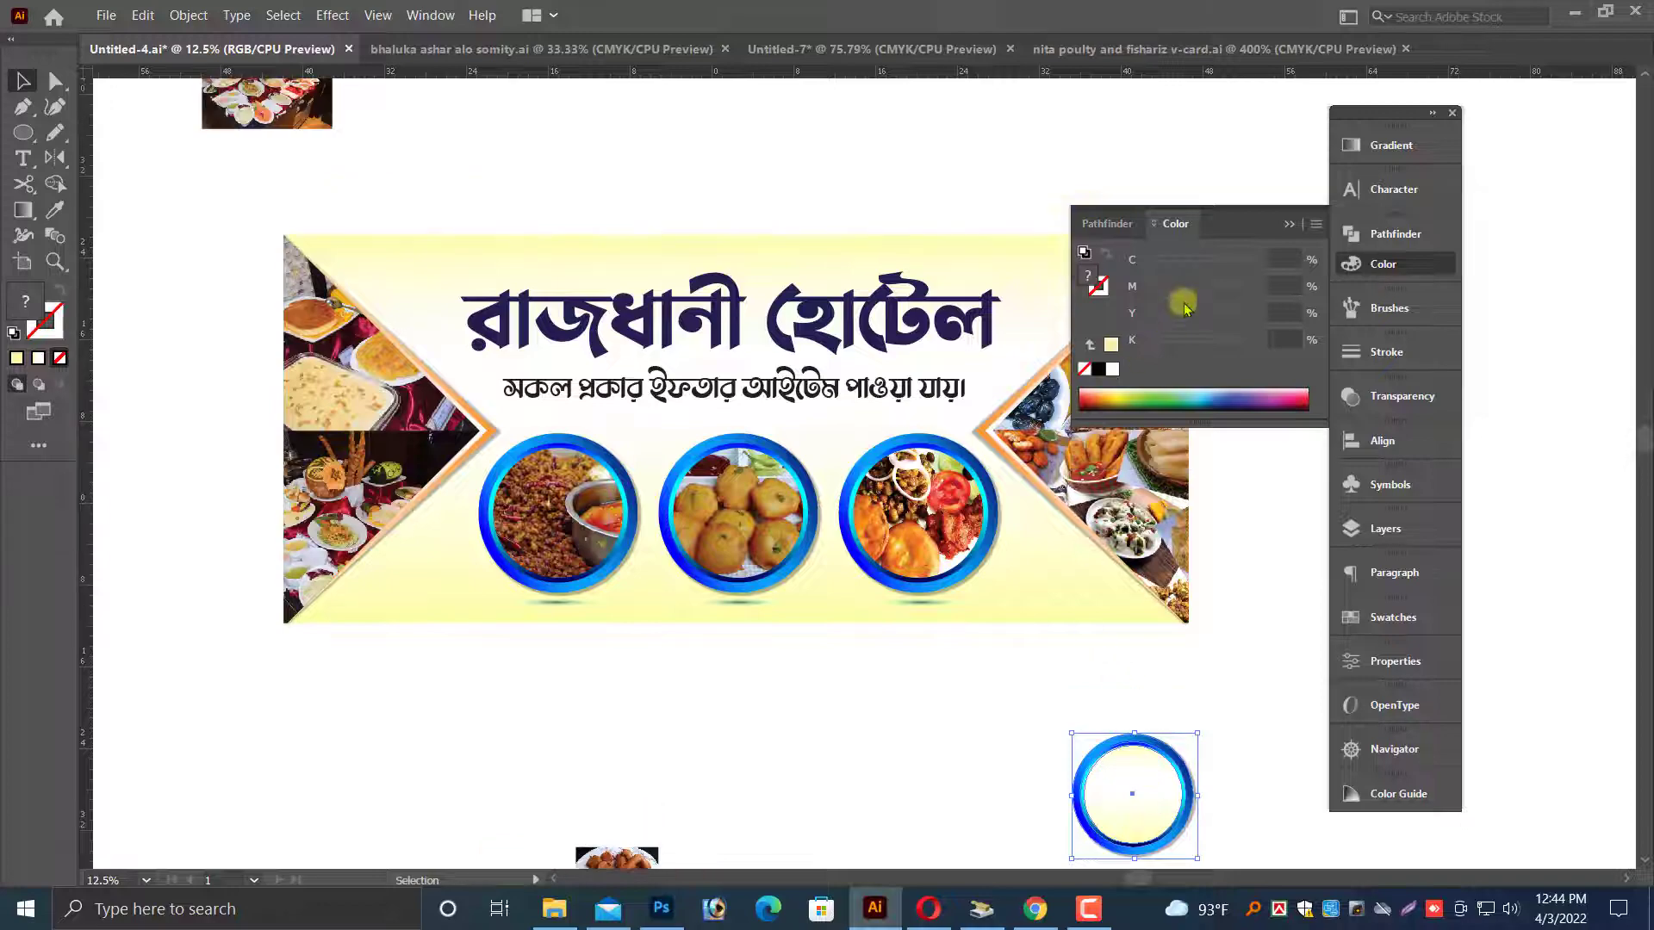
click(1292, 225)
drag(1376, 675, 1378, 675)
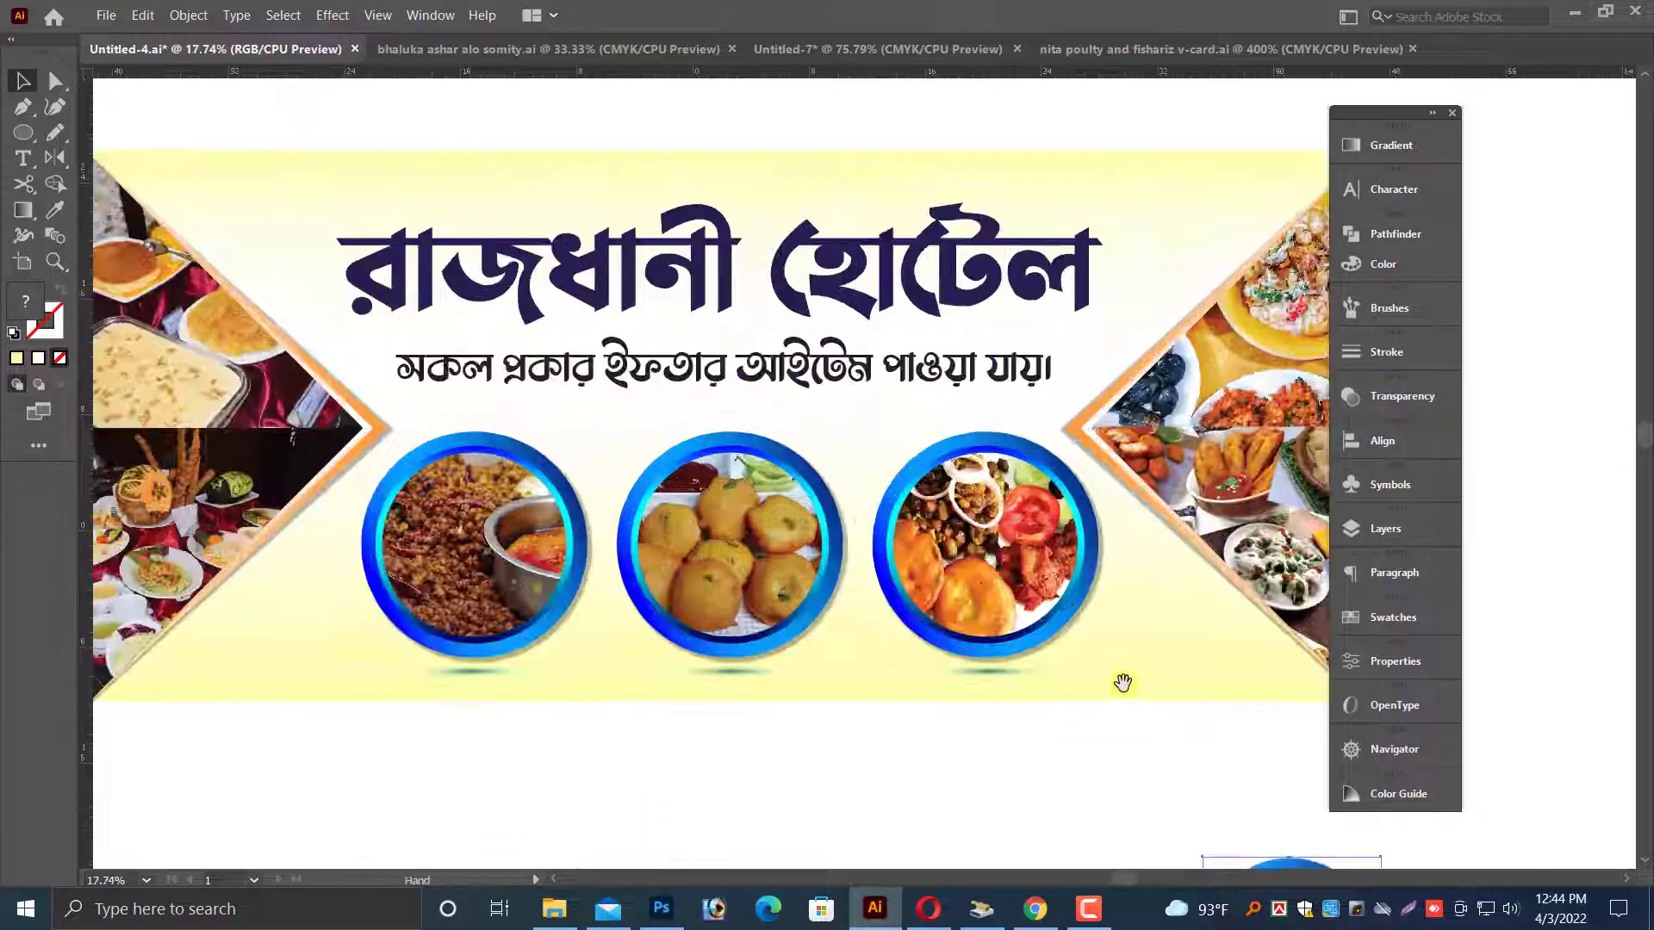
- Move the Ramadan greeting lettering from above the banner onto the banner's upper left corner
drag(1122, 685, 1118, 687)
key(ctrl+minus)
key(ctrl+minus)
scroll(1149, 724, up, 1)
scroll(1149, 724, up, 4)
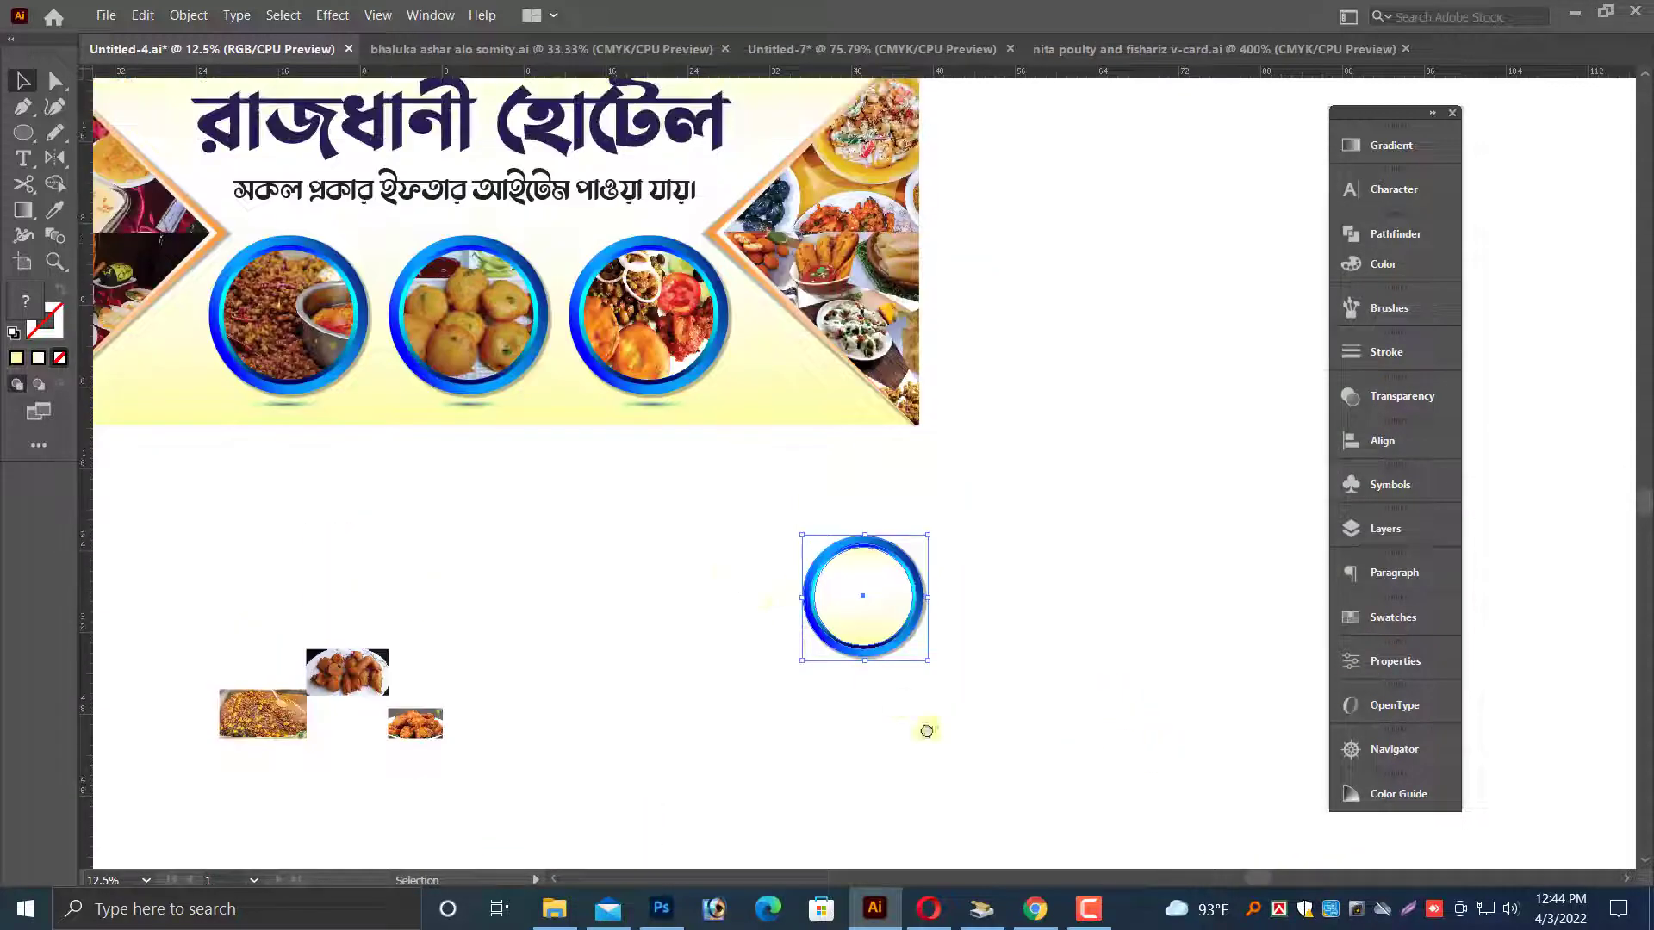
scroll(882, 751, left, 3)
scroll(882, 751, up, 3)
key(ctrl+minus)
key(ctrl+minus)
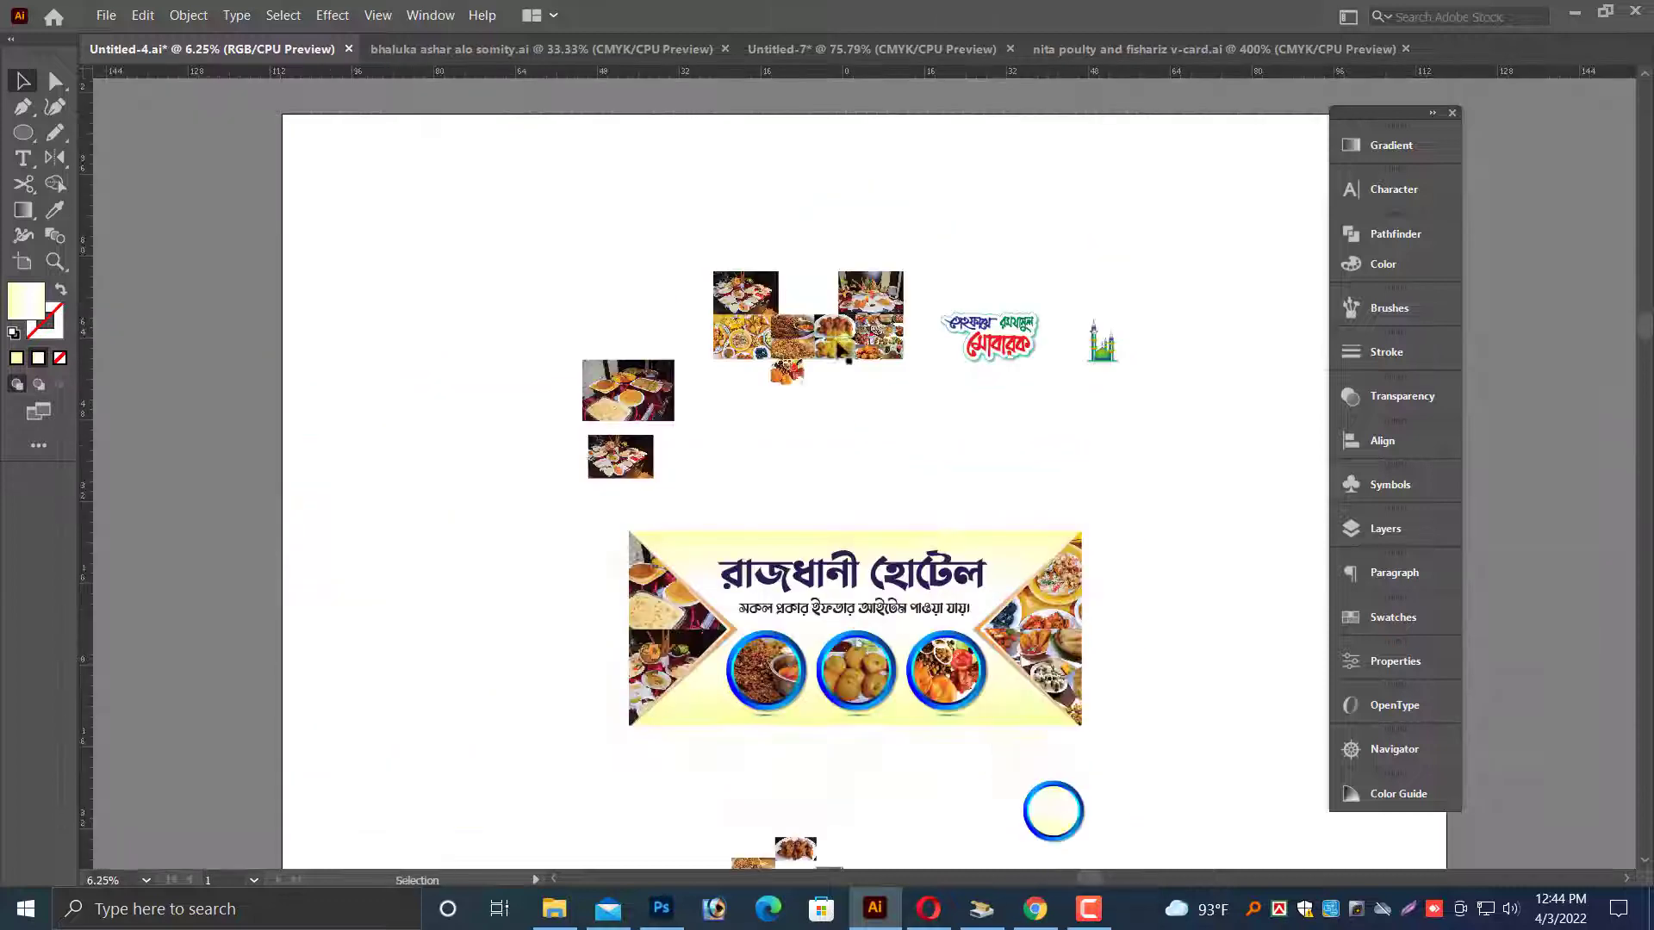
drag(1018, 353, 1059, 575)
key(ctrl+plus)
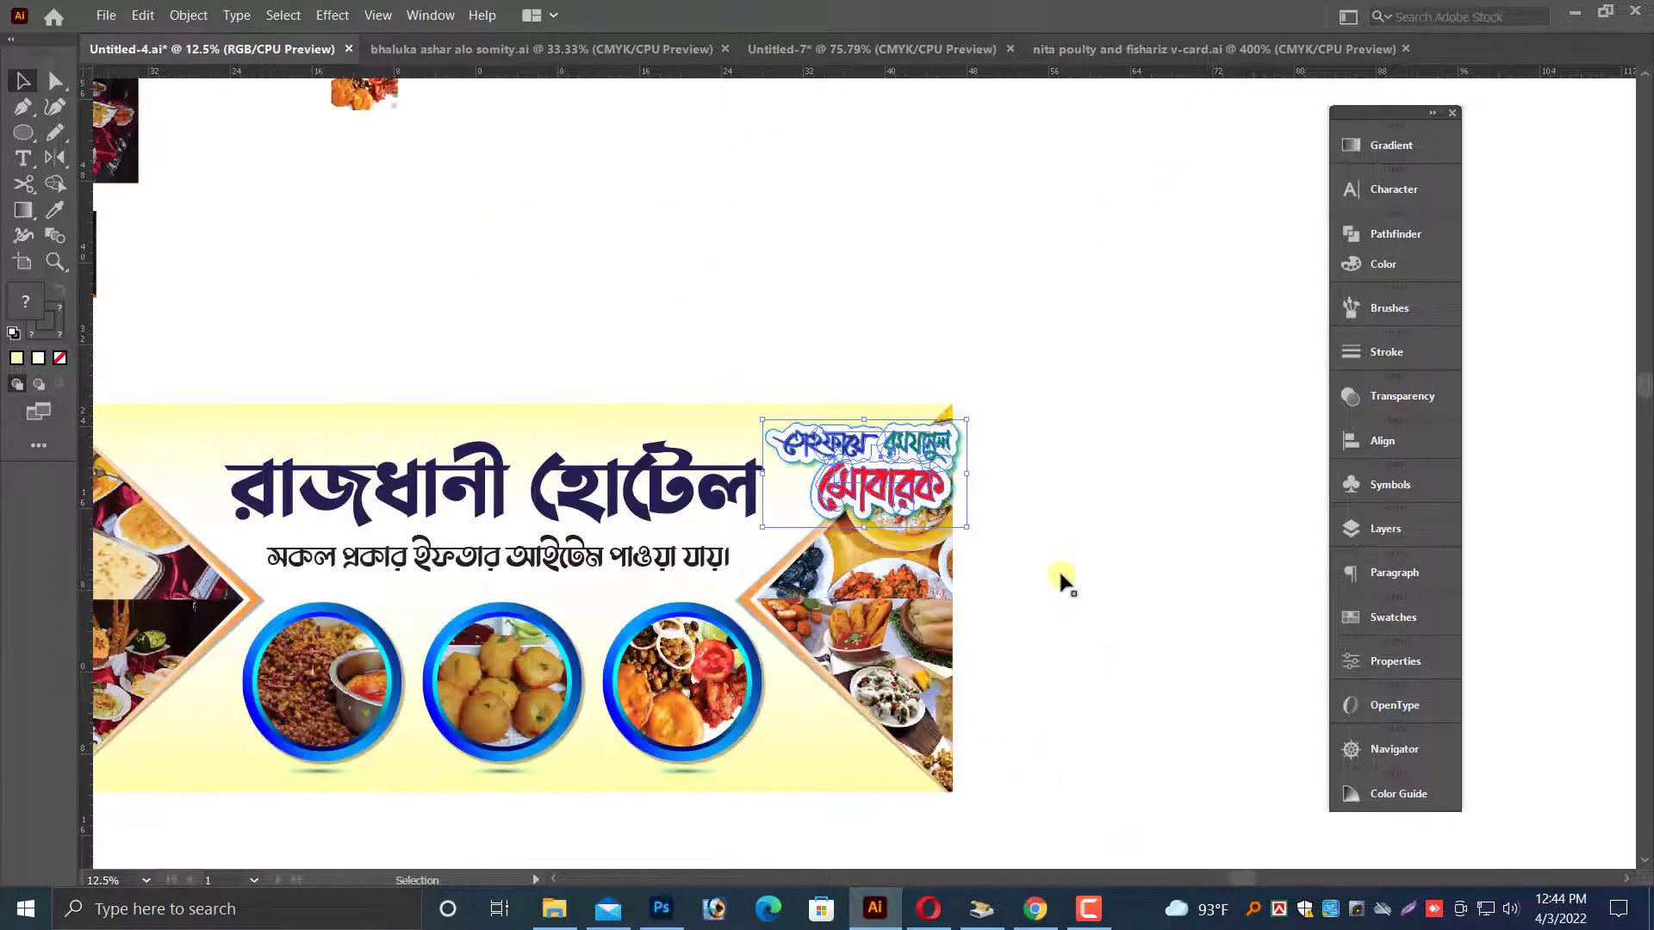
key(ctrl+minus)
key(ctrl+minus)
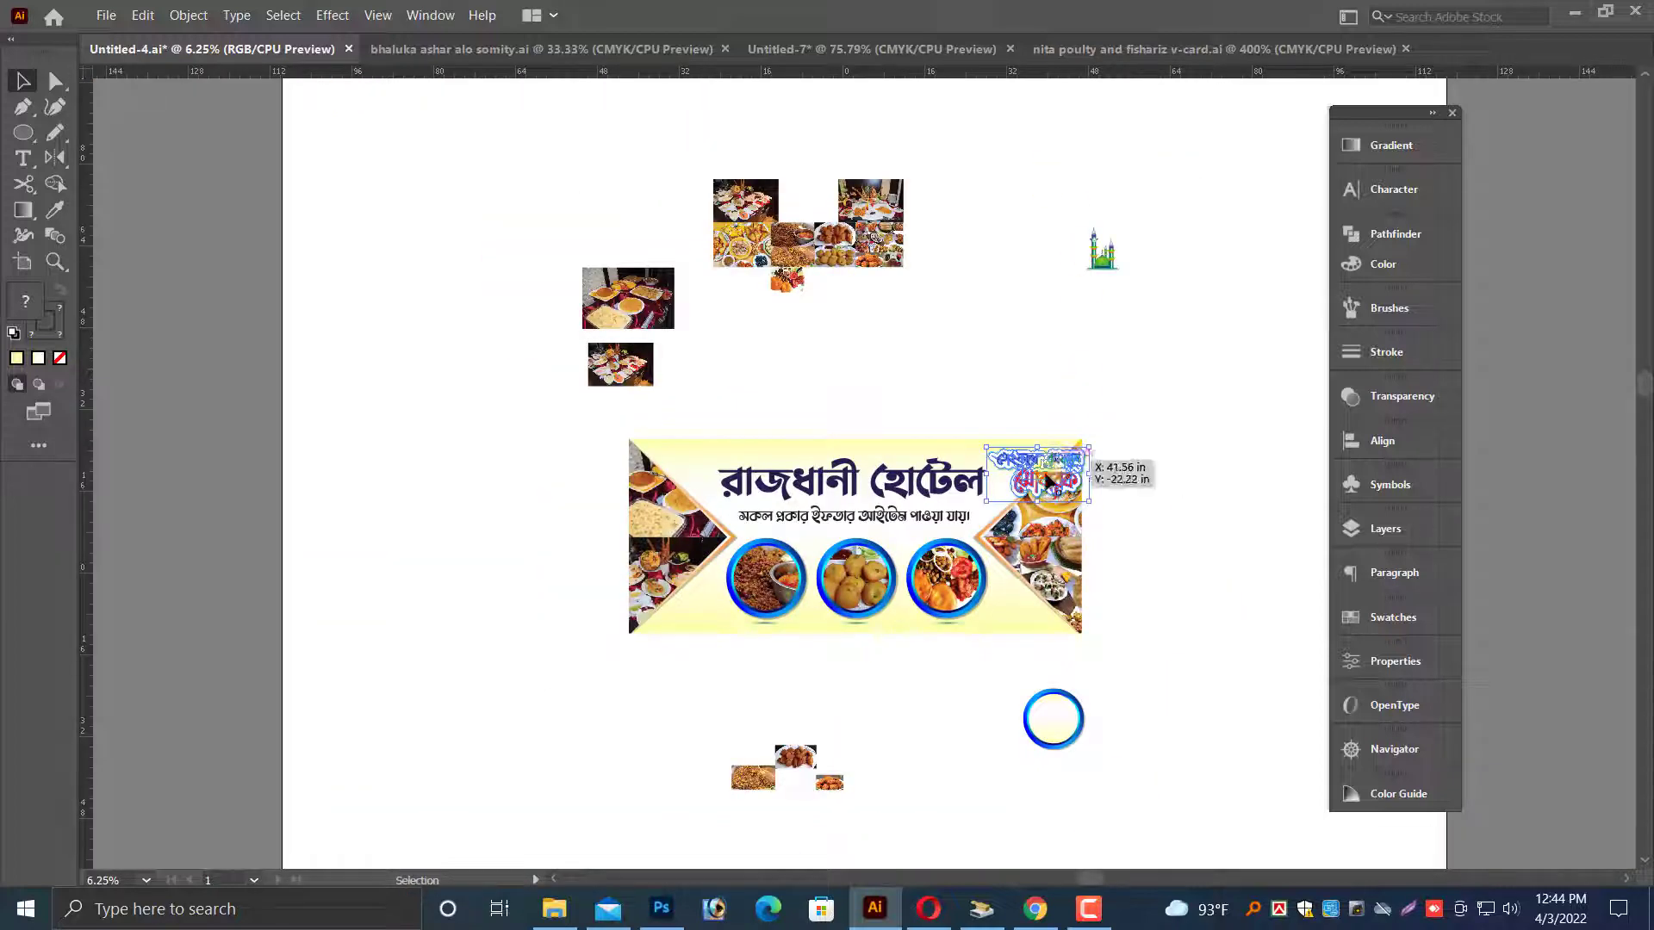
drag(1047, 484, 629, 472)
key(ctrl+plus)
- Hide the hotel name and tagline, and shift the greeting lettering clear of the left photo triangle
click(905, 491)
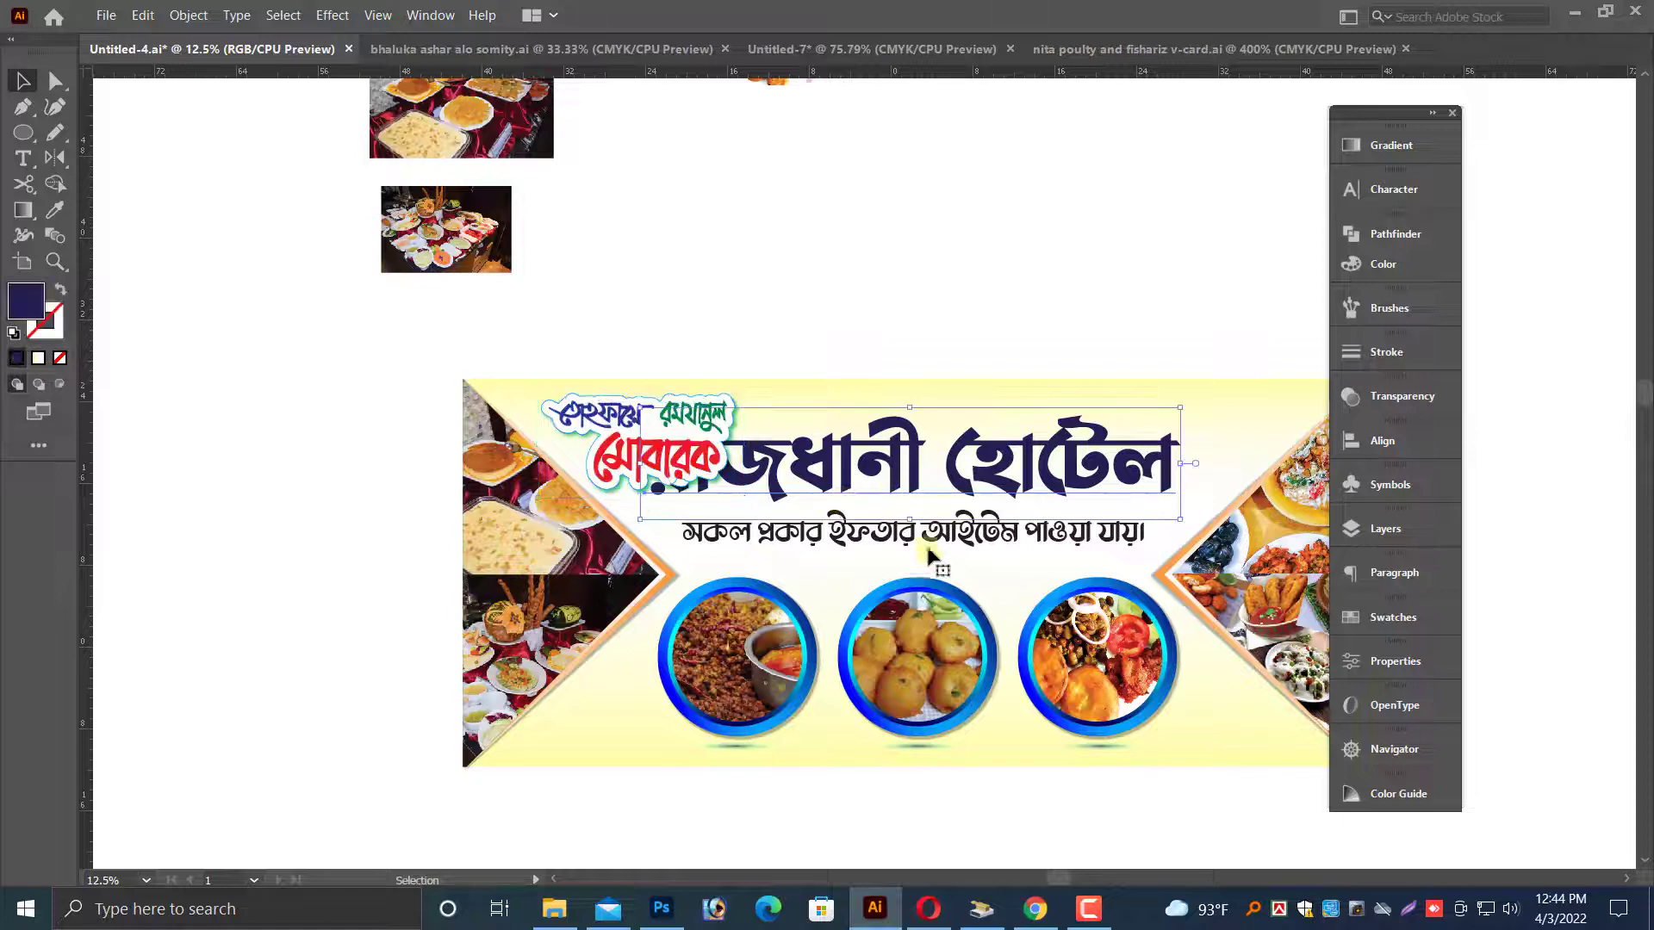
key(Delete)
drag(706, 486, 741, 456)
click(745, 324)
scroll(744, 324, down, 1)
scroll(755, 328, up, 2)
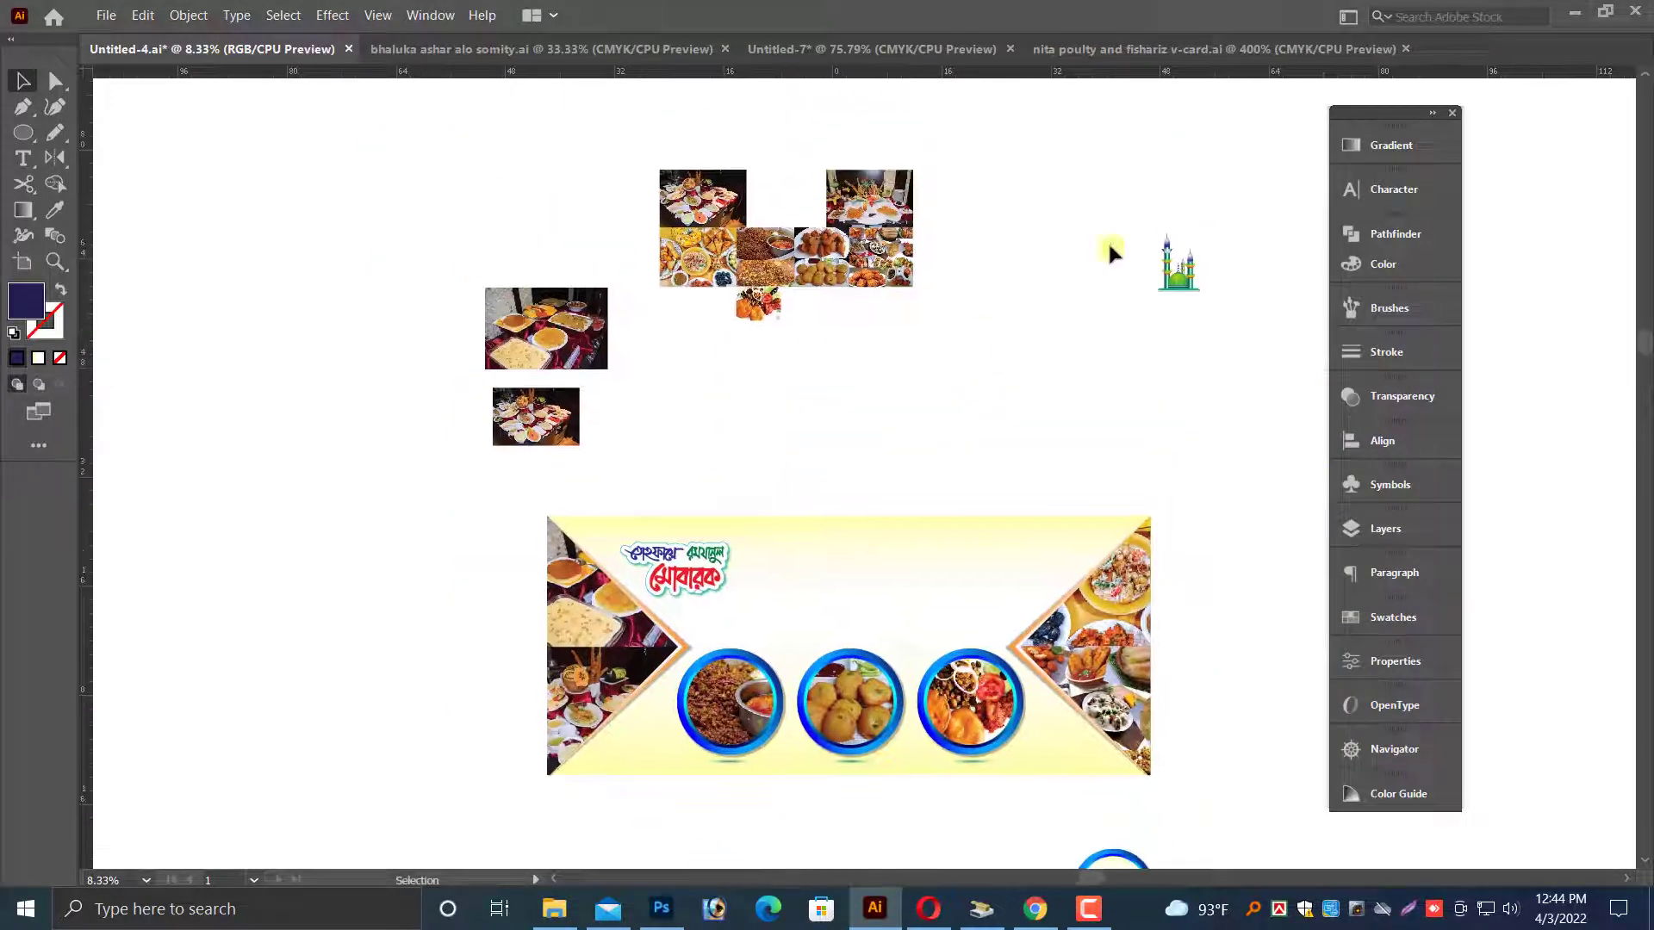
- Move the green mosque artwork from above the banner to its upper left area, beside the greeting lettering
drag(1176, 259, 713, 527)
drag(614, 588, 617, 563)
drag(545, 469, 826, 596)
drag(523, 702, 552, 590)
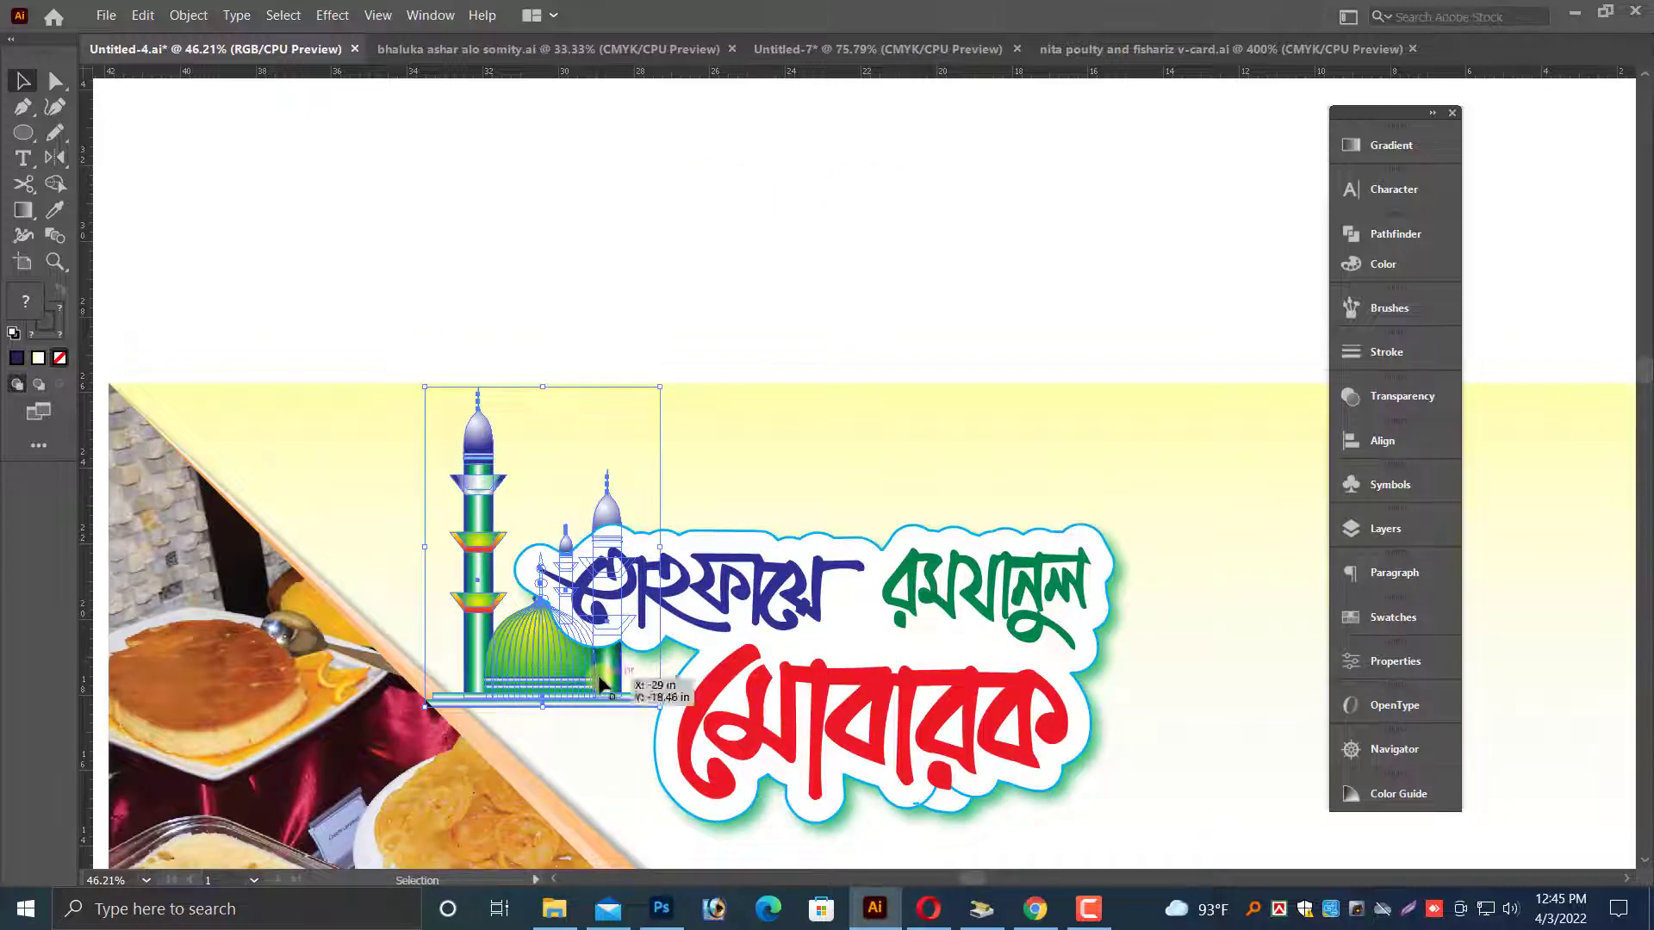
drag(627, 678, 699, 708)
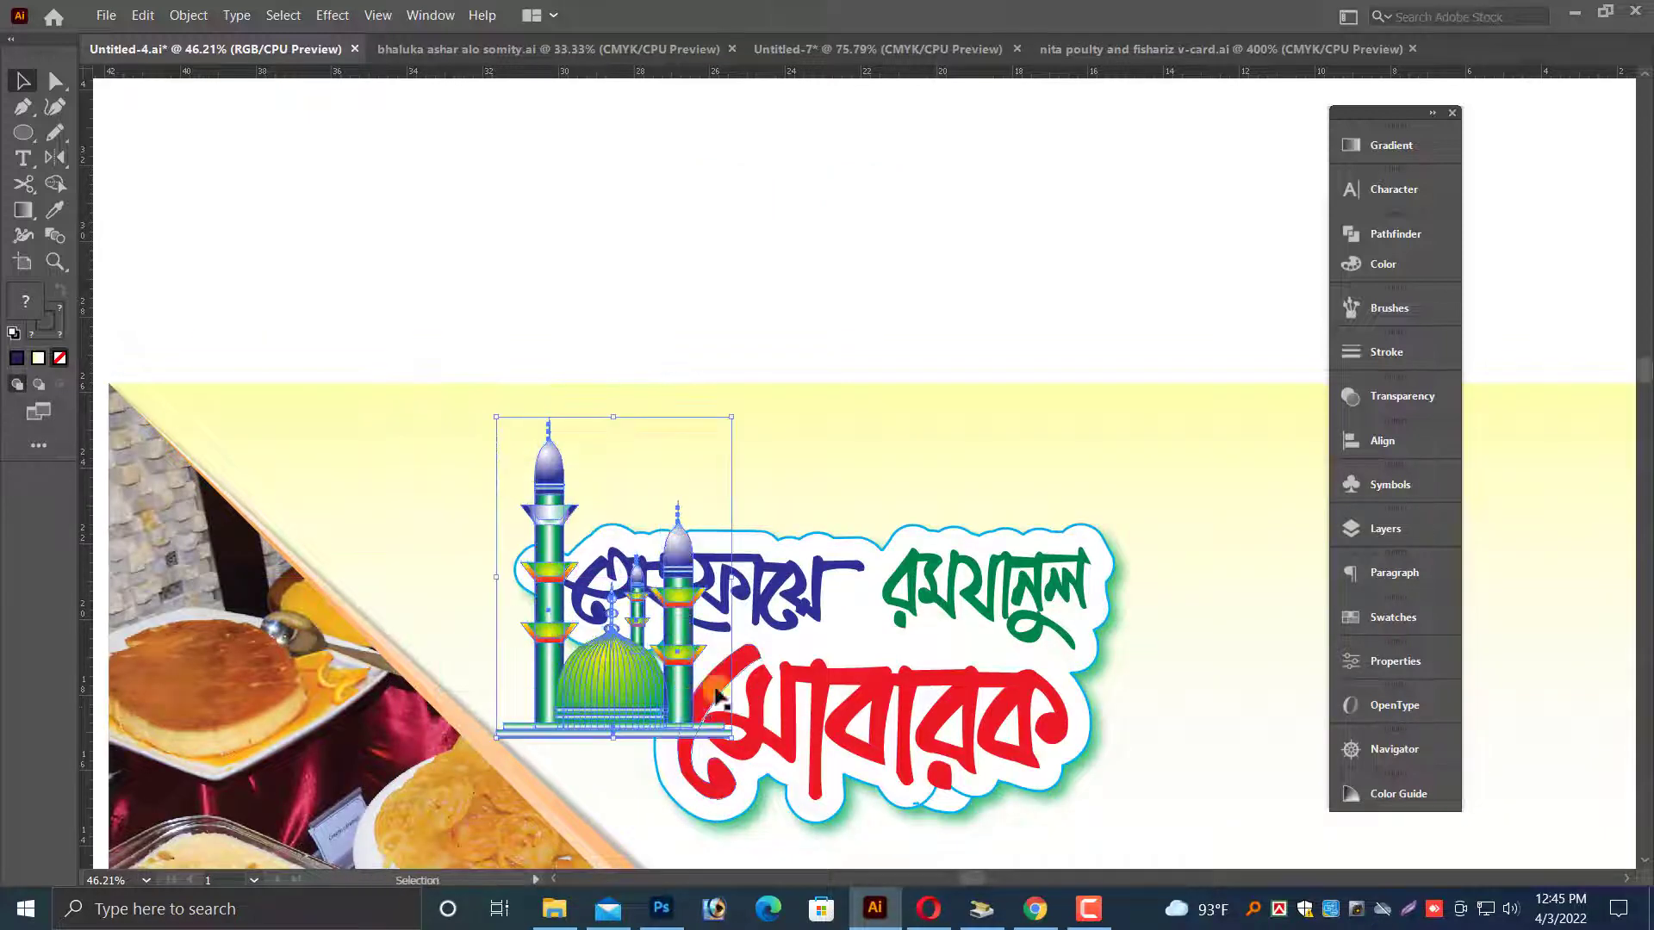
- Shift the greeting lettering right and upward, clear of the mosque, and nudge the mosque slightly left
drag(915, 715, 1077, 642)
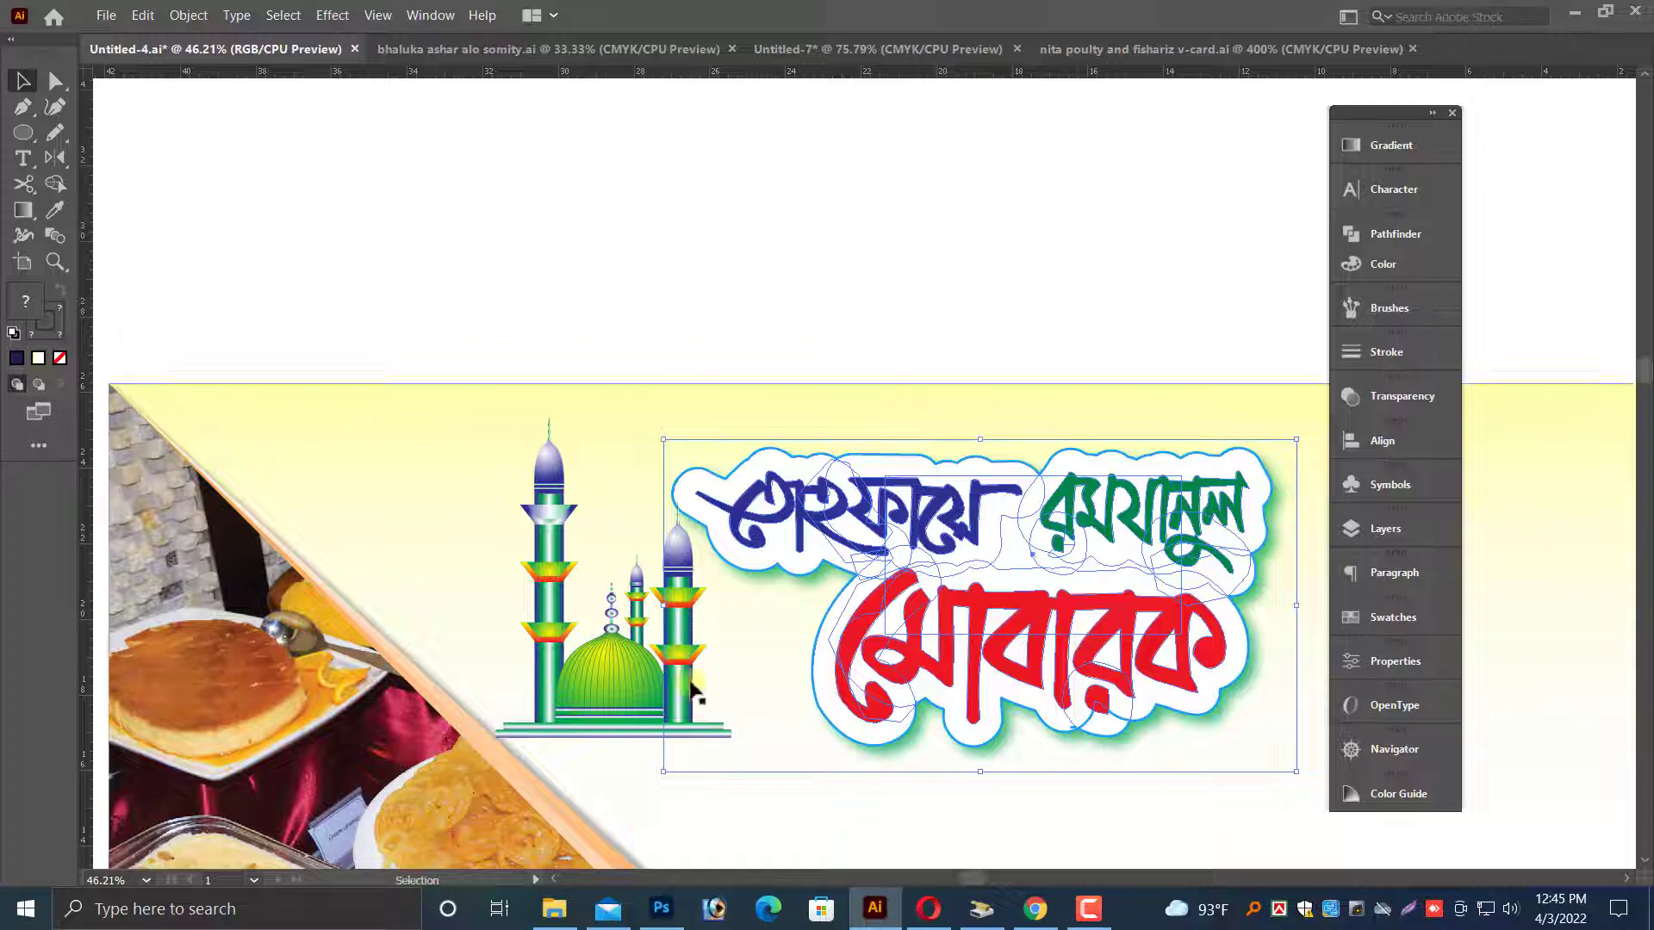
click(625, 708)
drag(731, 581, 698, 581)
click(1037, 624)
- Show the hidden hotel name and tagline again, and move the greeting lettering to the banner's upper right corner
key(ctrl+minus)
key(ctrl+minus)
key(ctrl+minus)
key(ctrl+minus)
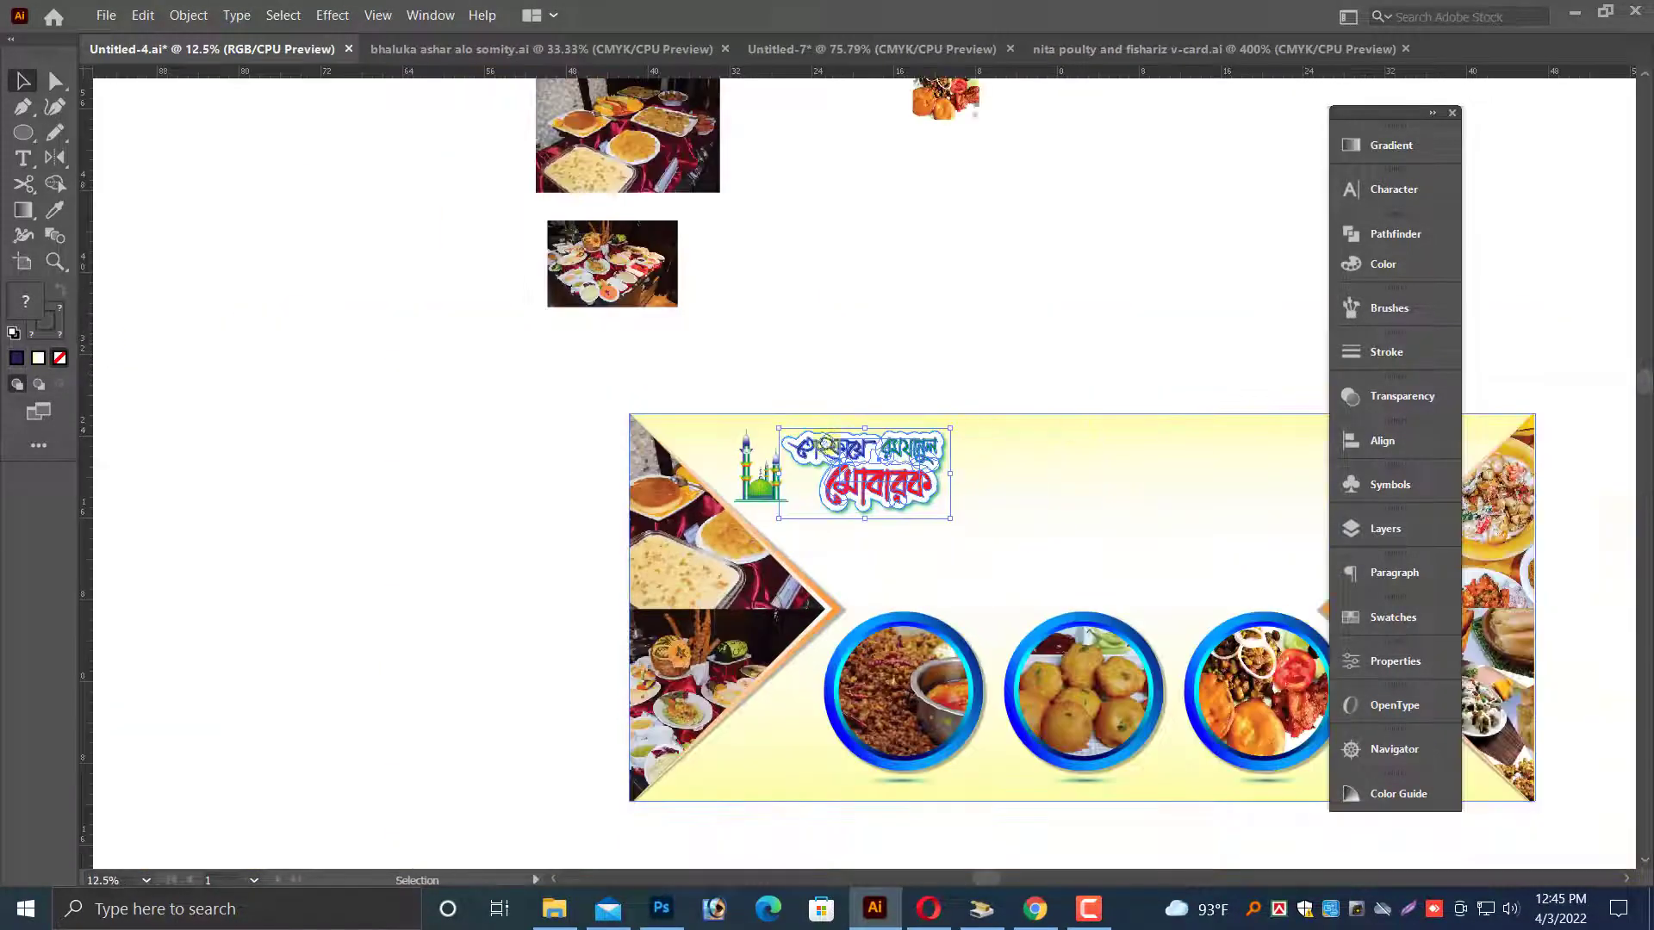
drag(1145, 342, 891, 353)
click(891, 353)
key(ctrl+alt+3)
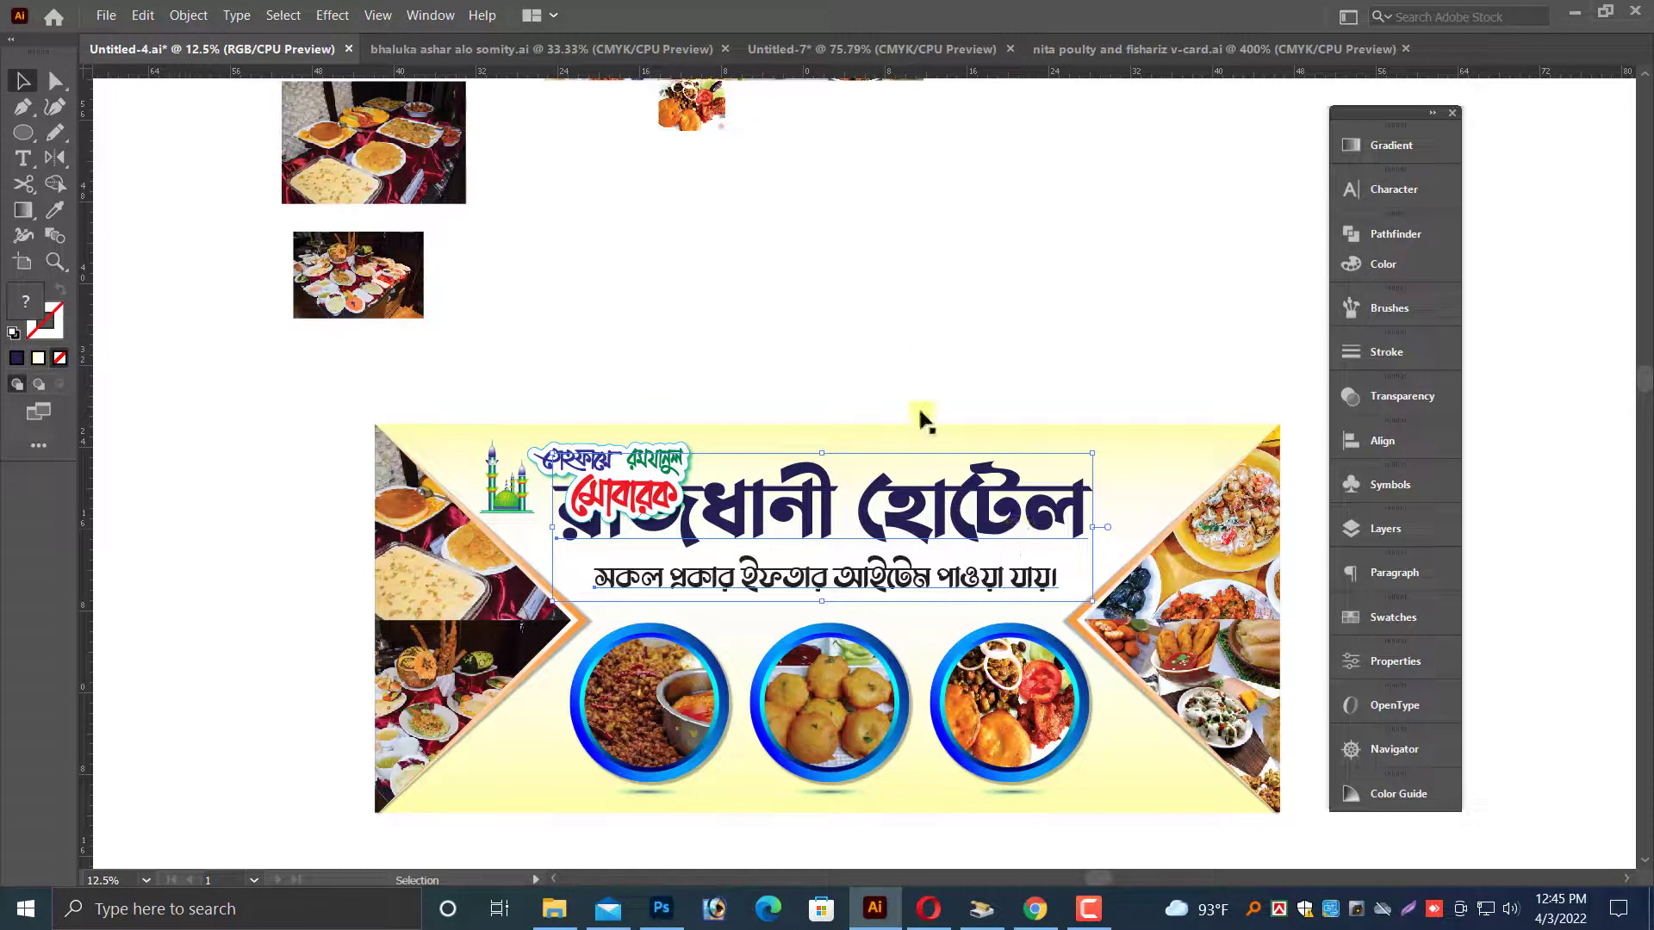
click(611, 482)
drag(612, 482, 1190, 478)
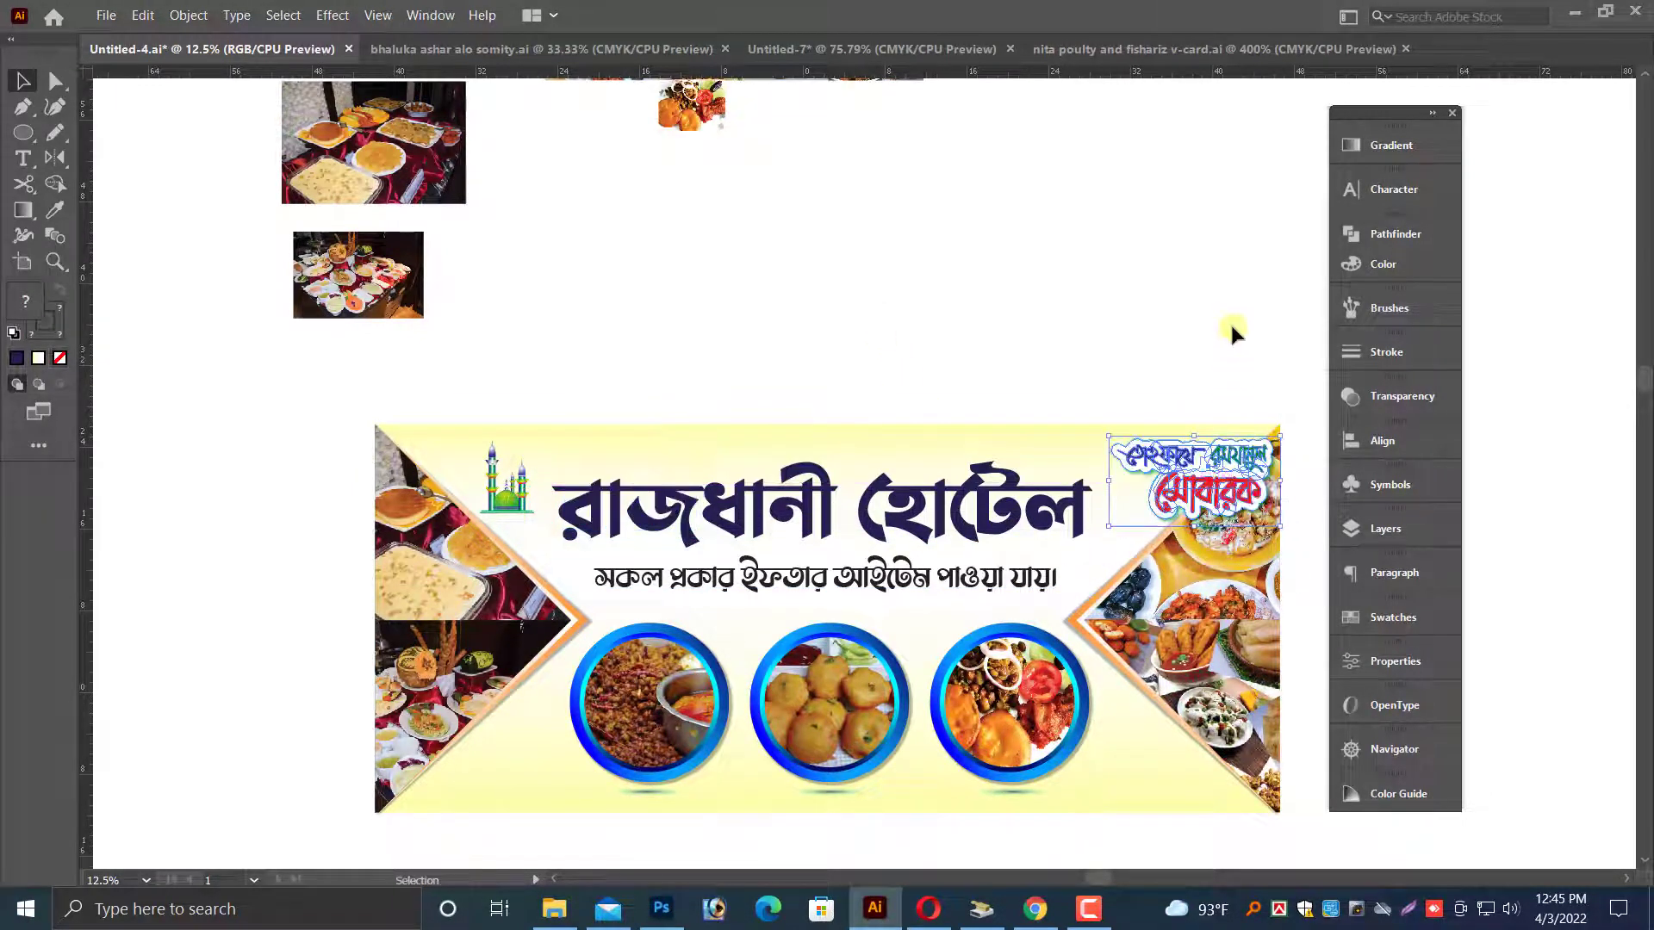
click(1231, 331)
- Move the hotel name and tagline together slightly up towards the banner's upper edge, between the mosque and the greeting
drag(939, 457, 1230, 555)
click(932, 543)
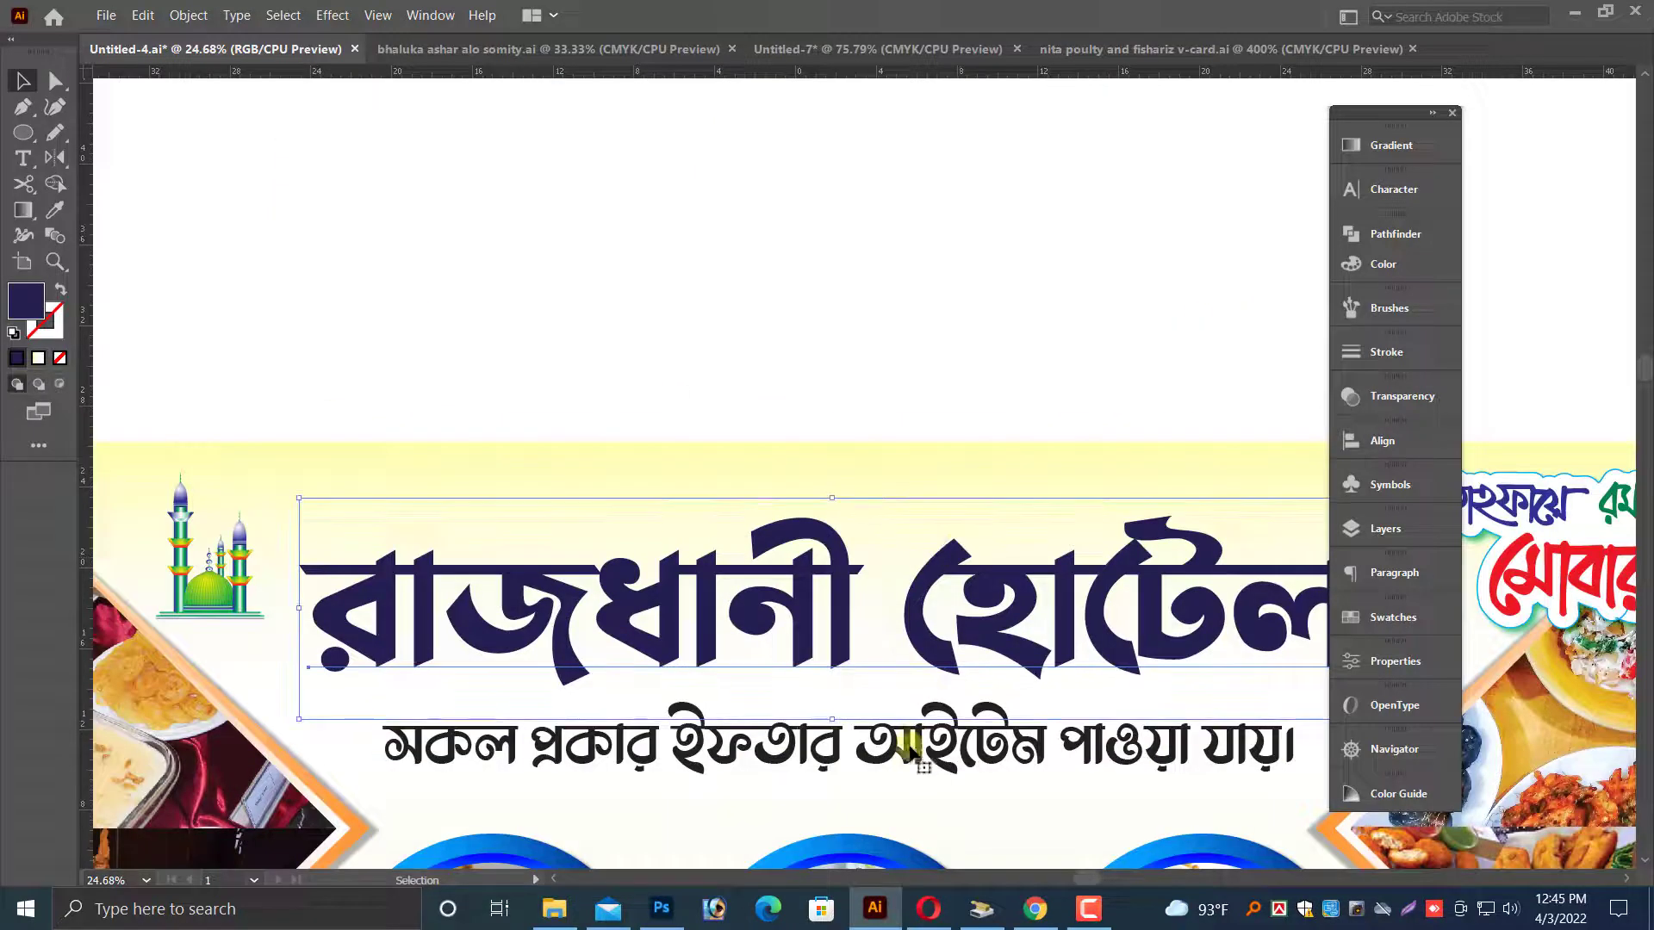
shift+click(911, 746)
drag(825, 588, 825, 575)
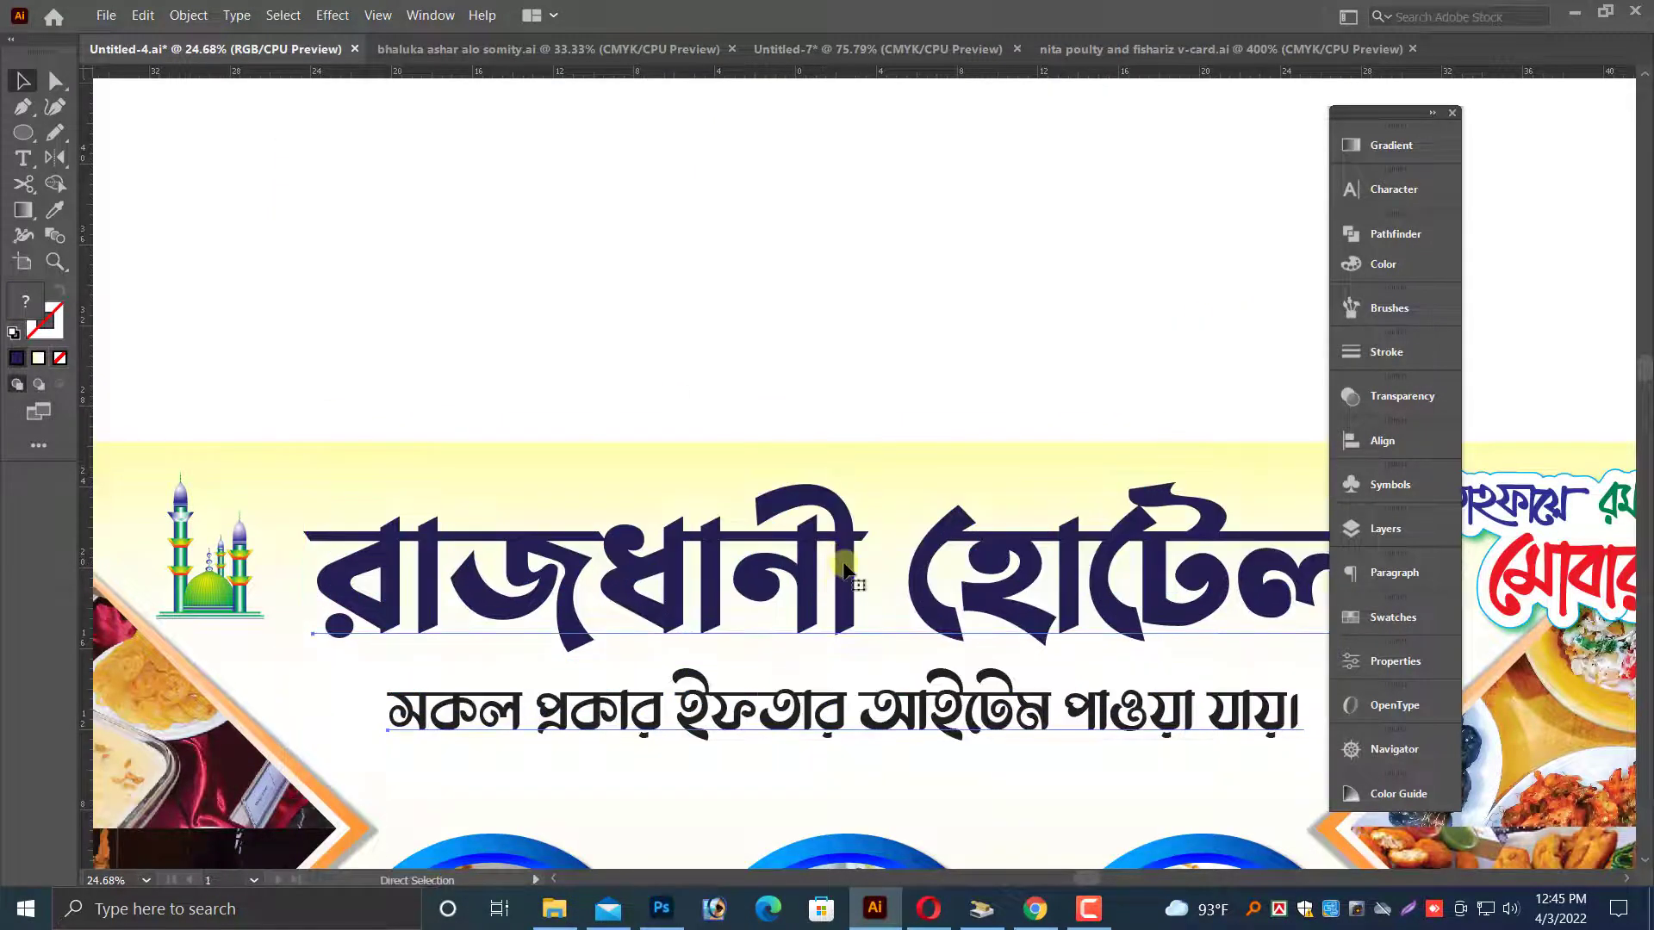
key(ctrl+minus)
drag(1223, 574, 1204, 572)
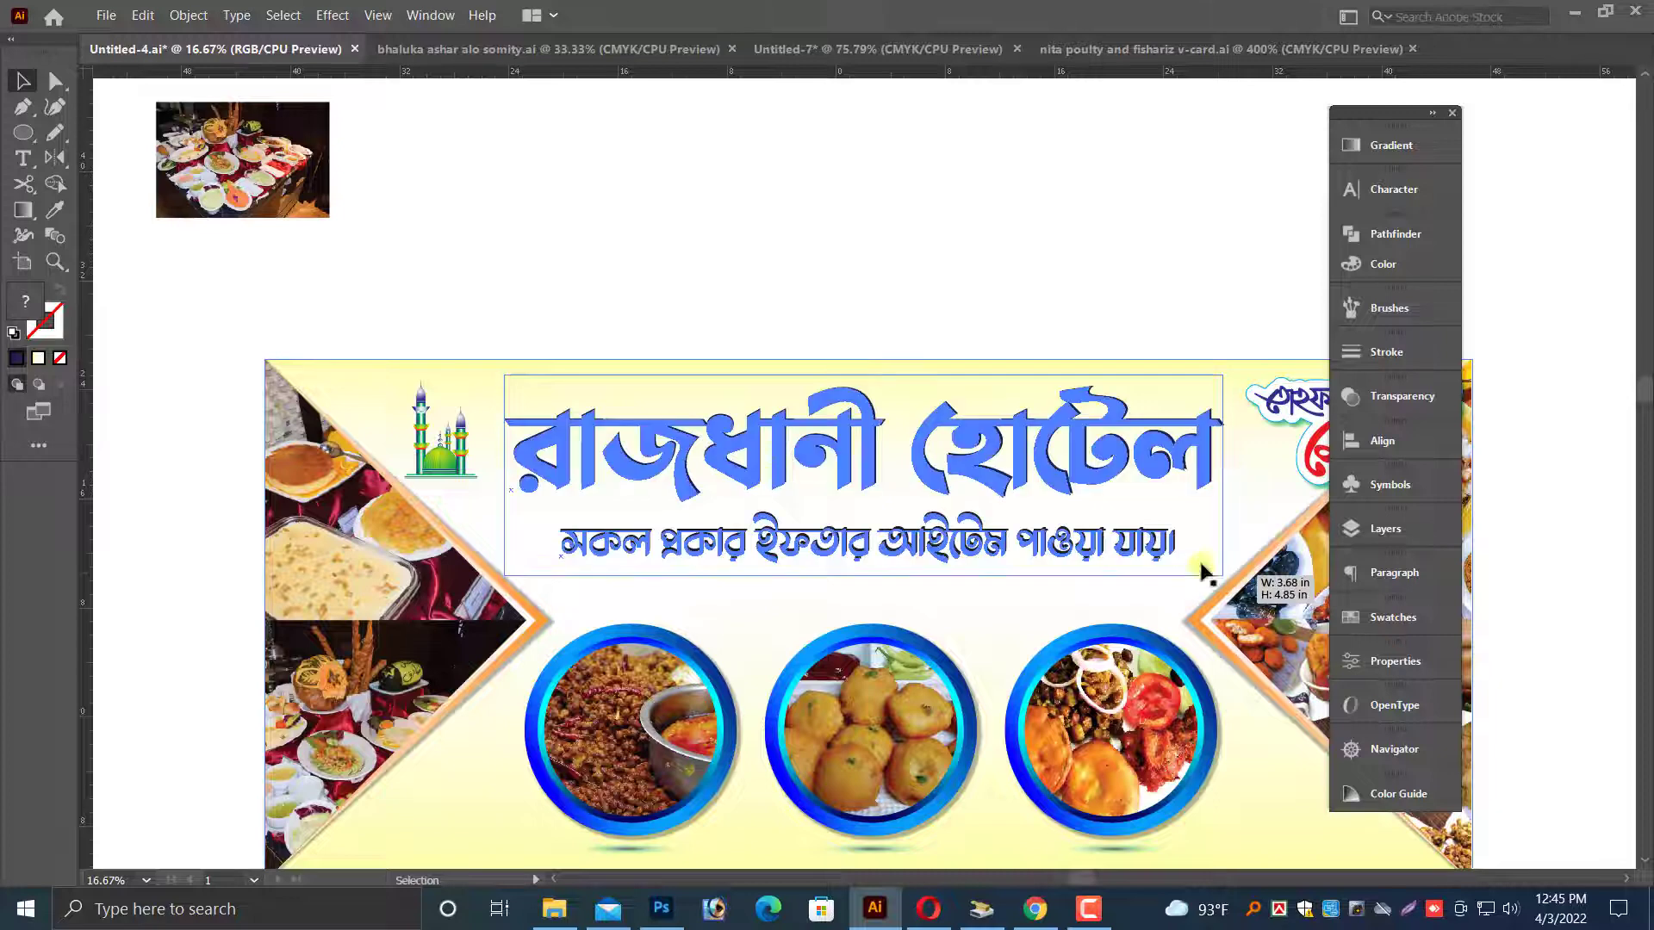
drag(1089, 475, 1089, 485)
click(1001, 282)
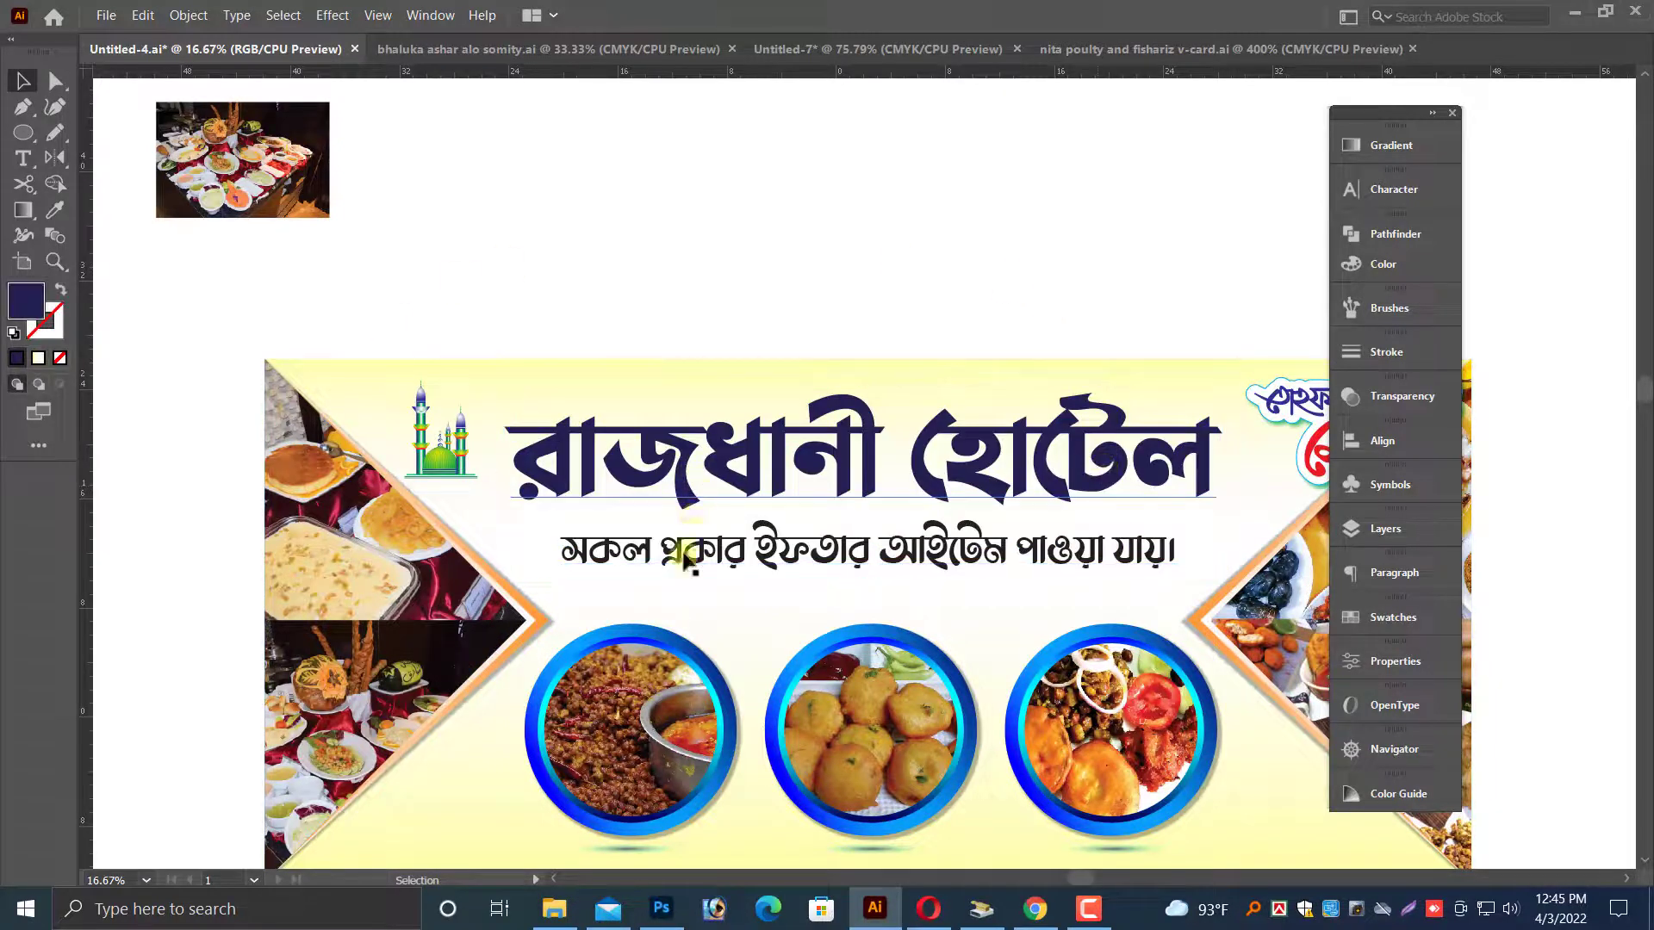
click(862, 483)
shift+click(863, 553)
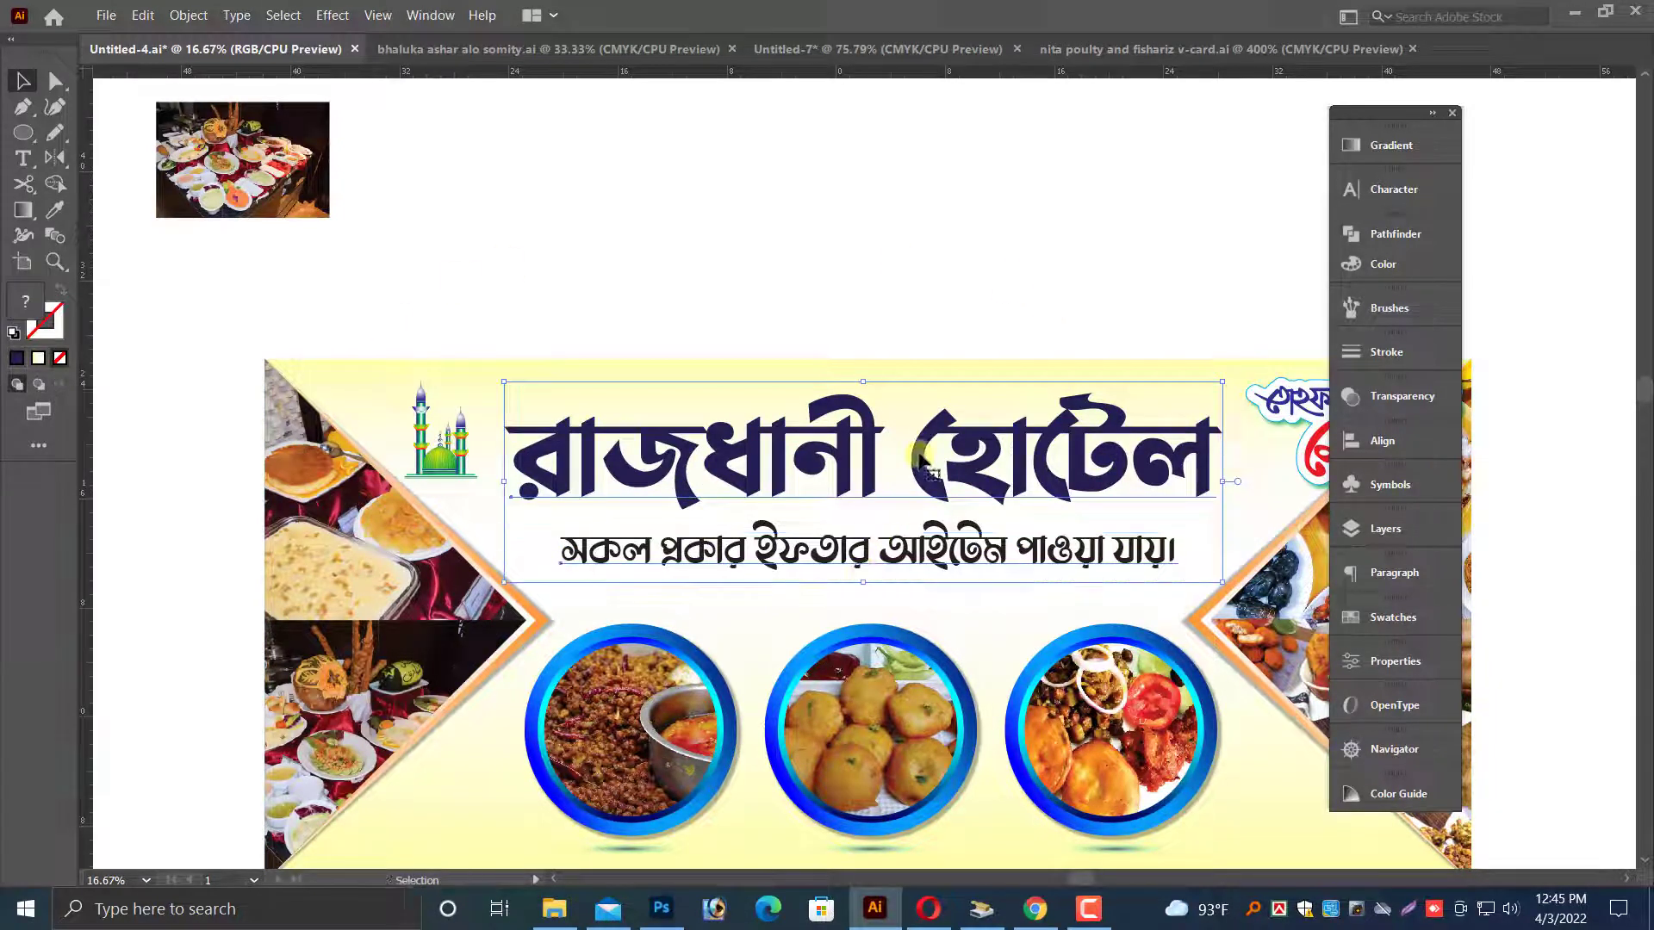
drag(863, 553, 857, 560)
- Move the greeting lettering left and slightly down, away from the banner's upper right corner
click(423, 462)
drag(1135, 311, 690, 347)
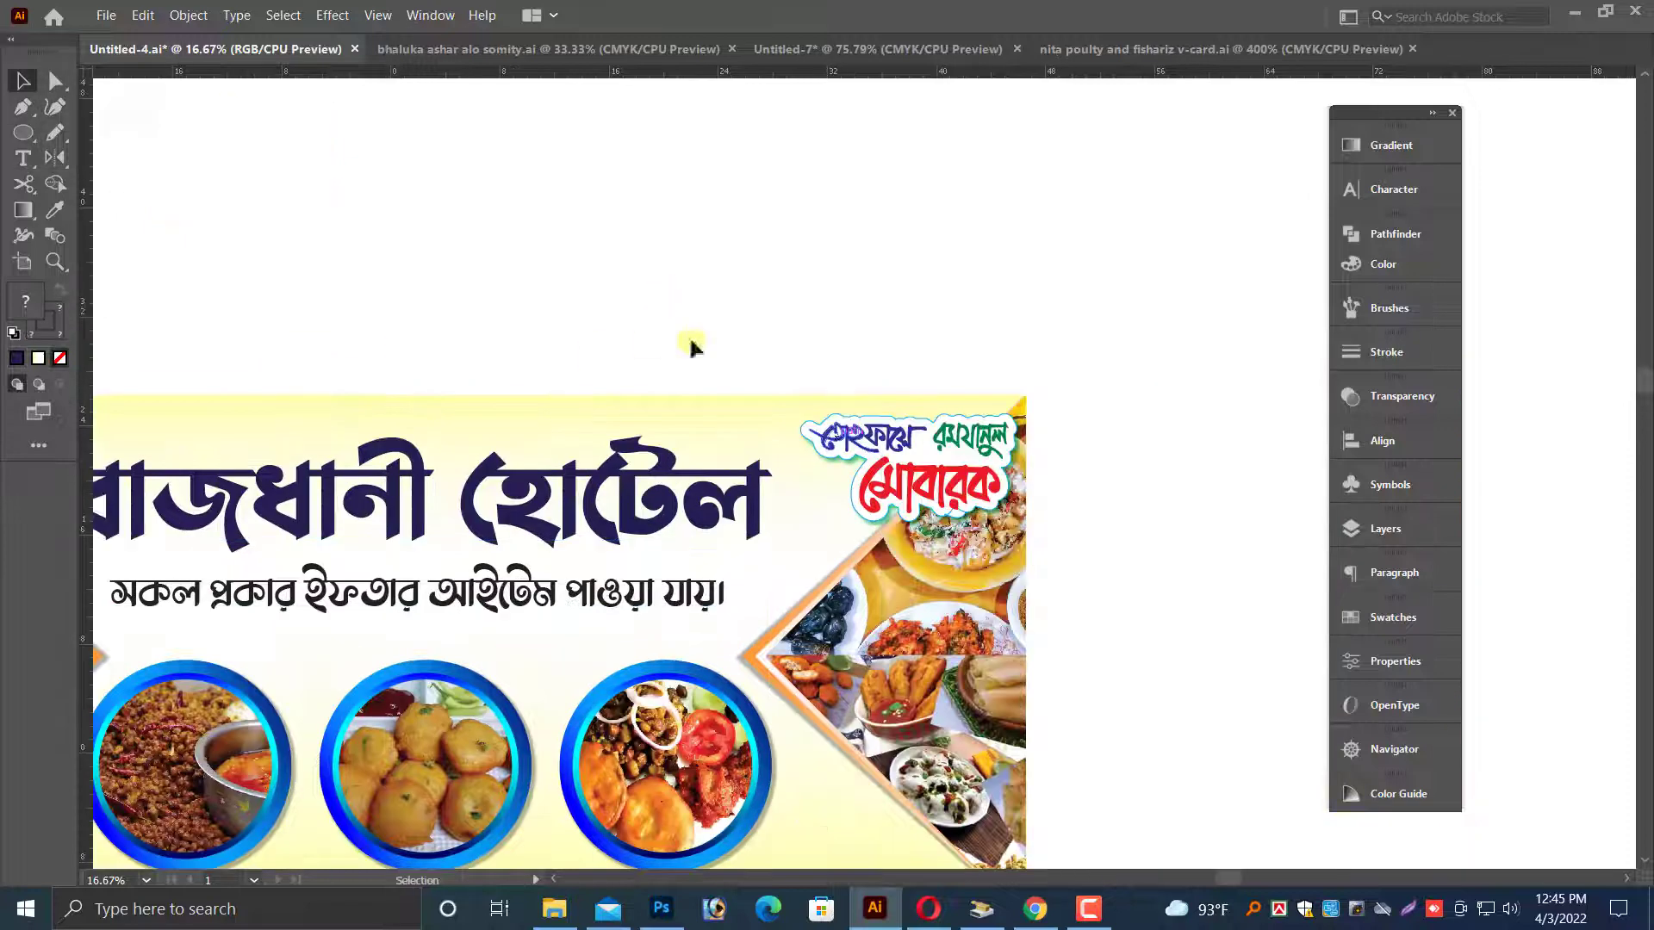
click(896, 444)
drag(1025, 471, 1137, 360)
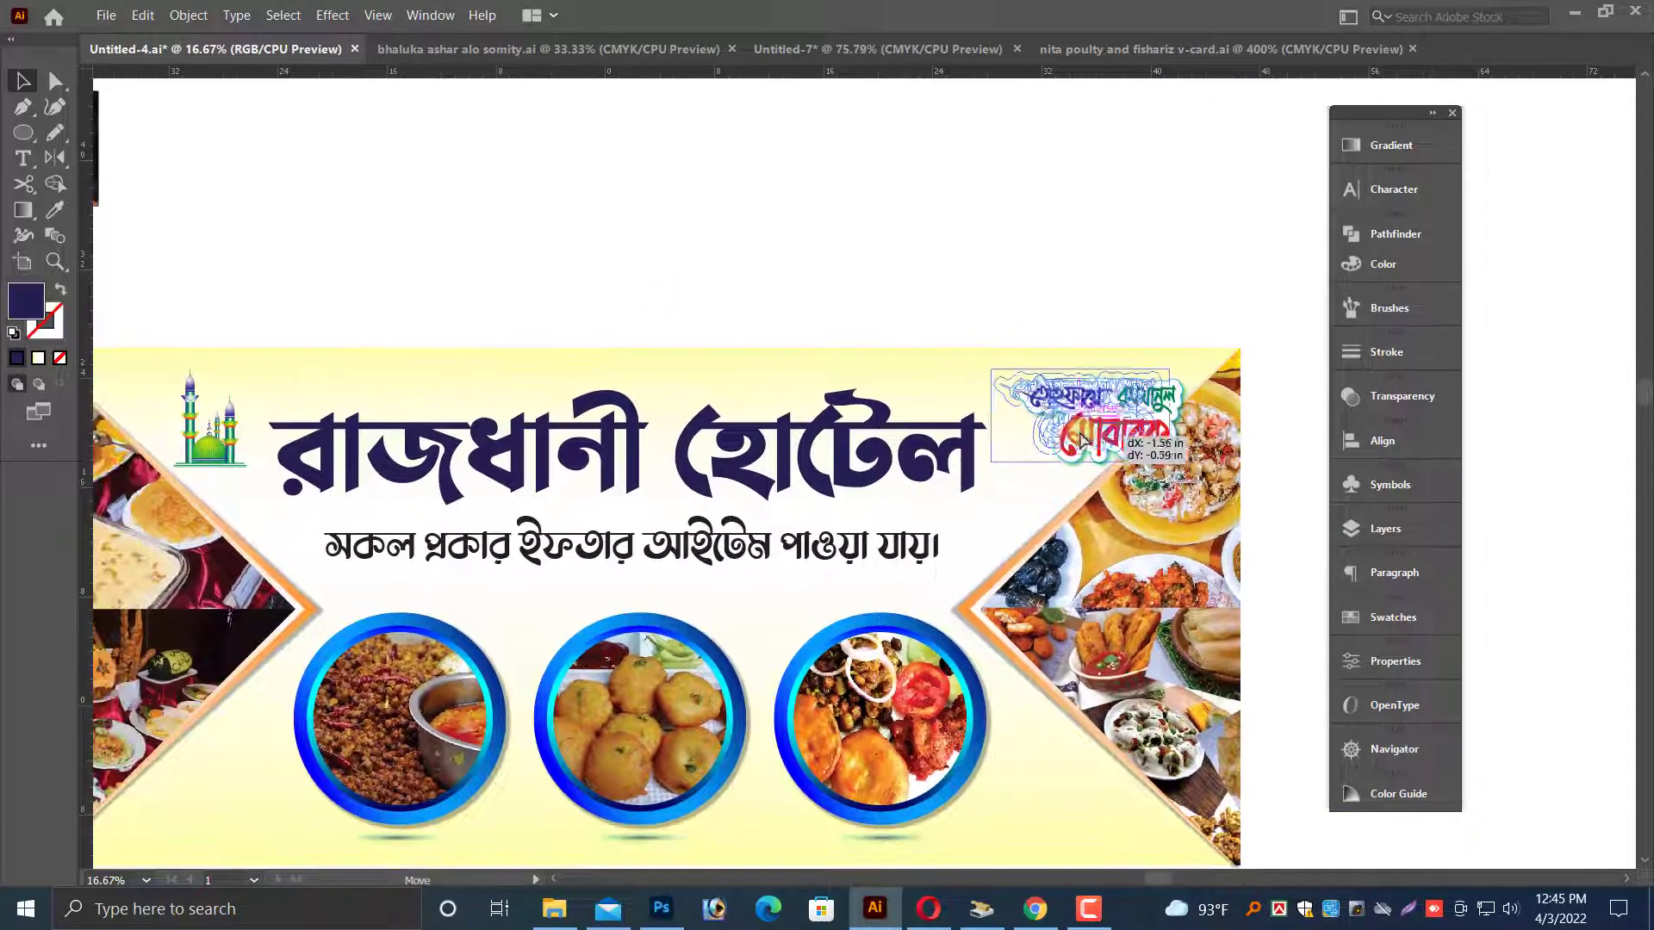
click(1146, 246)
scroll(1128, 274, down, 1)
key(ctrl+minus)
key(ctrl+minus)
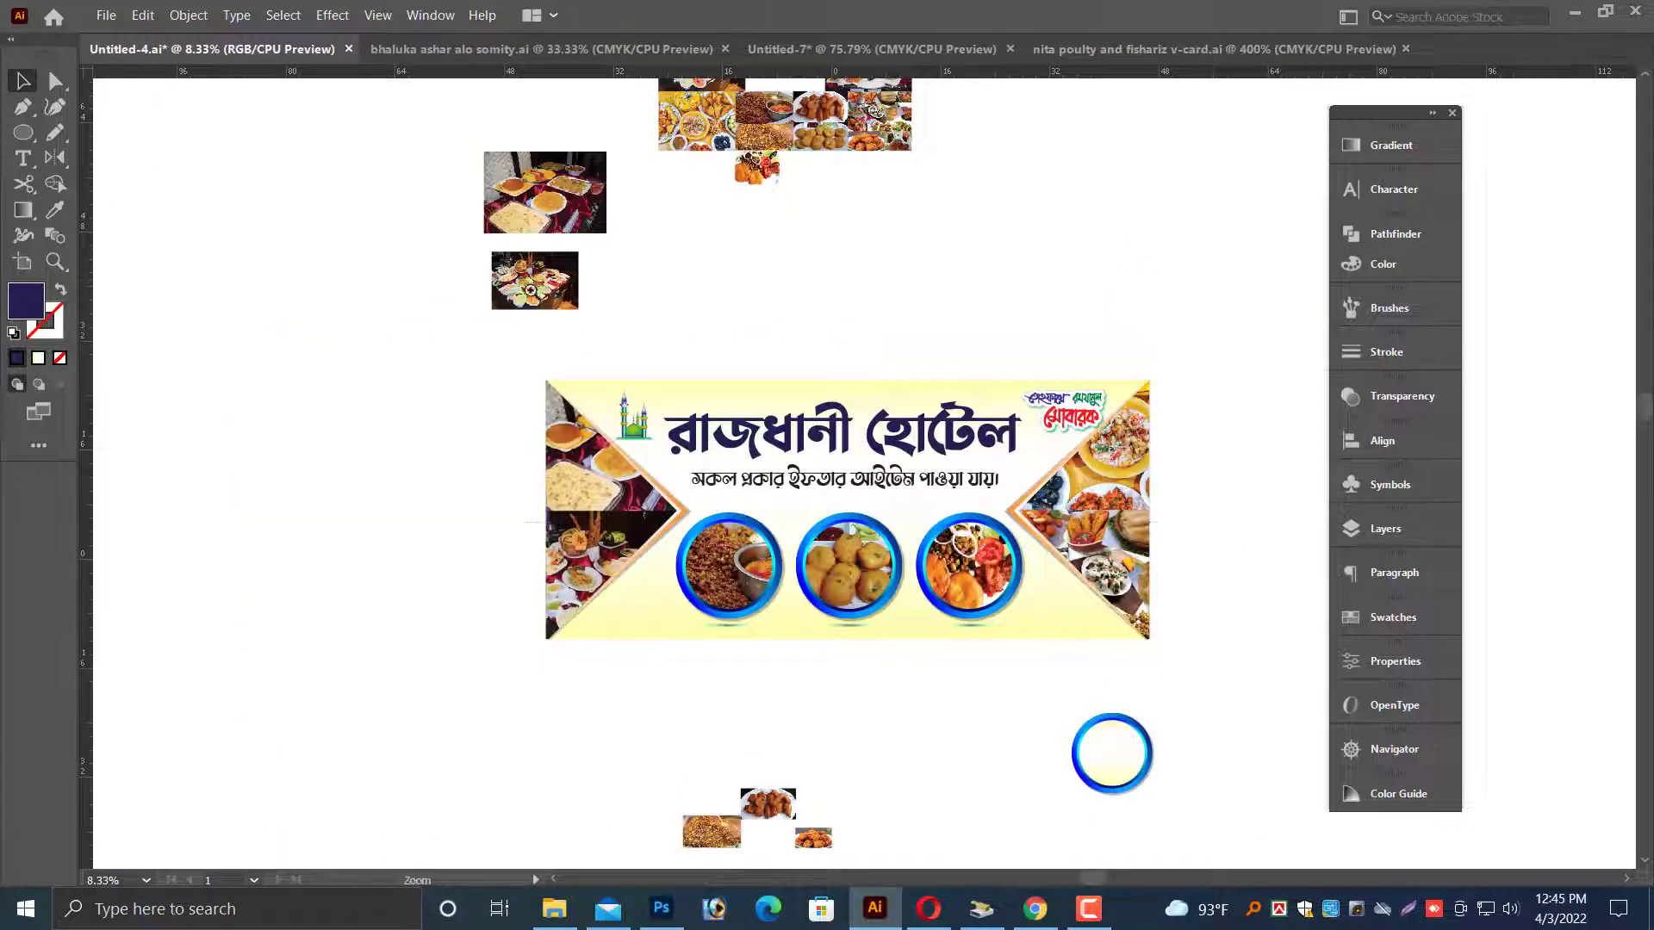
- Nudge the greeting lettering slightly further left and up, closer to the end of the hotel name
drag(474, 283, 1319, 522)
drag(1169, 506, 1160, 406)
click(1111, 417)
scroll(1143, 284, down, 1)
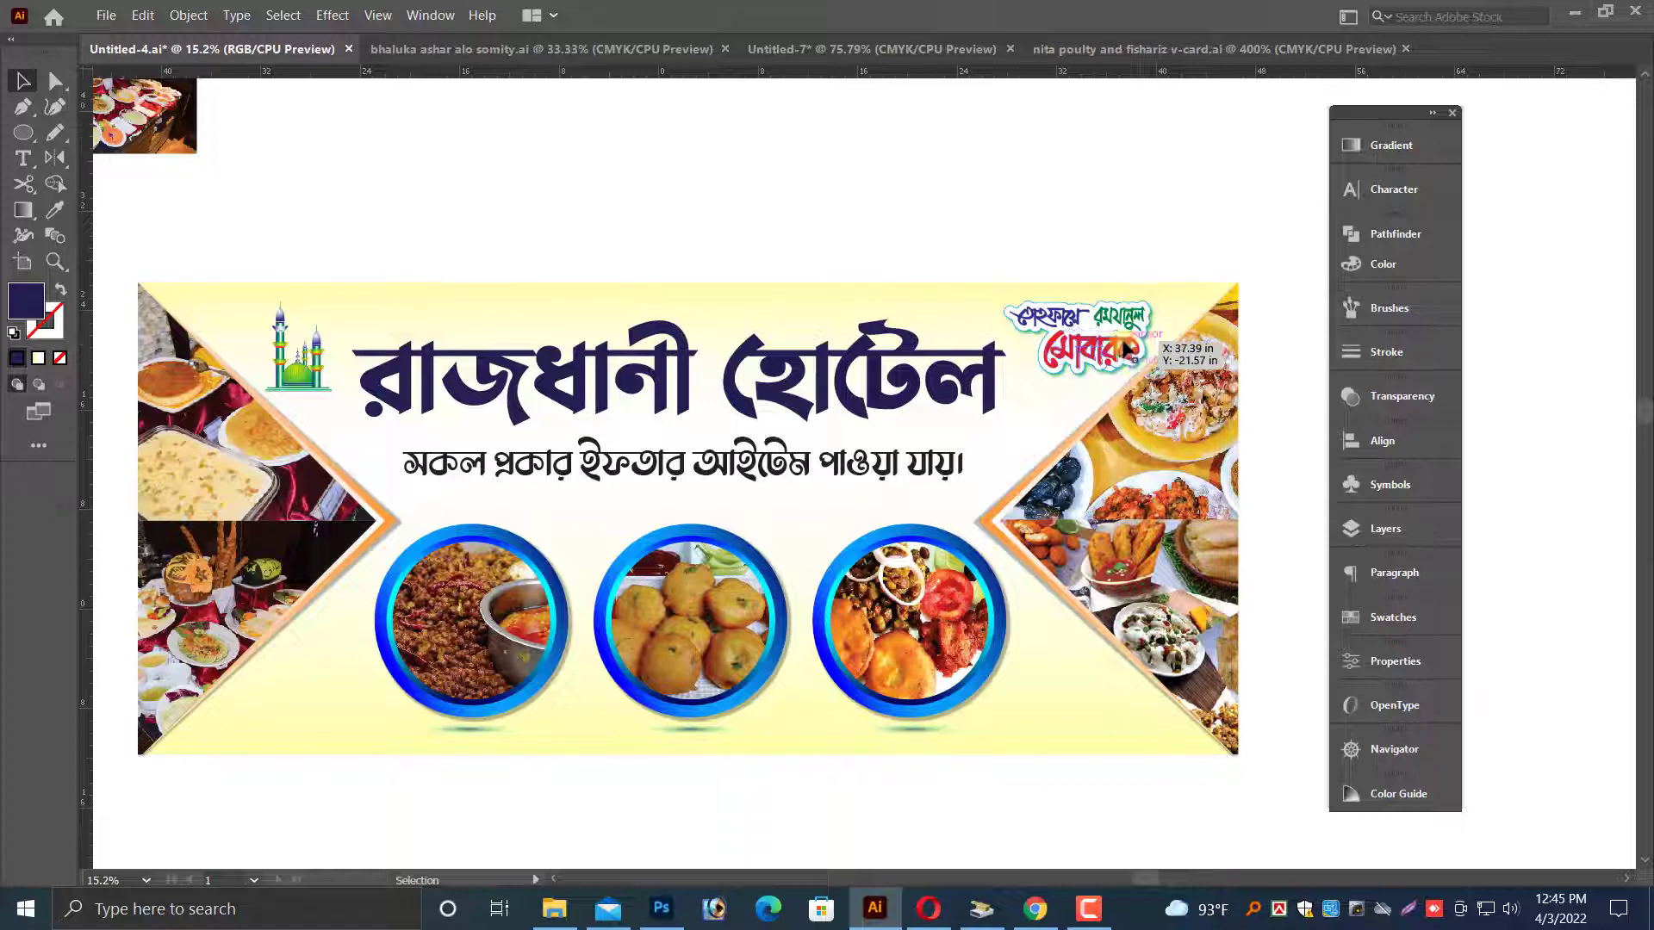
drag(1100, 358, 1090, 353)
click(1134, 207)
- Examine the overall layout of the banner, including the spacing of the texts, photo circles and triangles
scroll(1138, 274, down, 1)
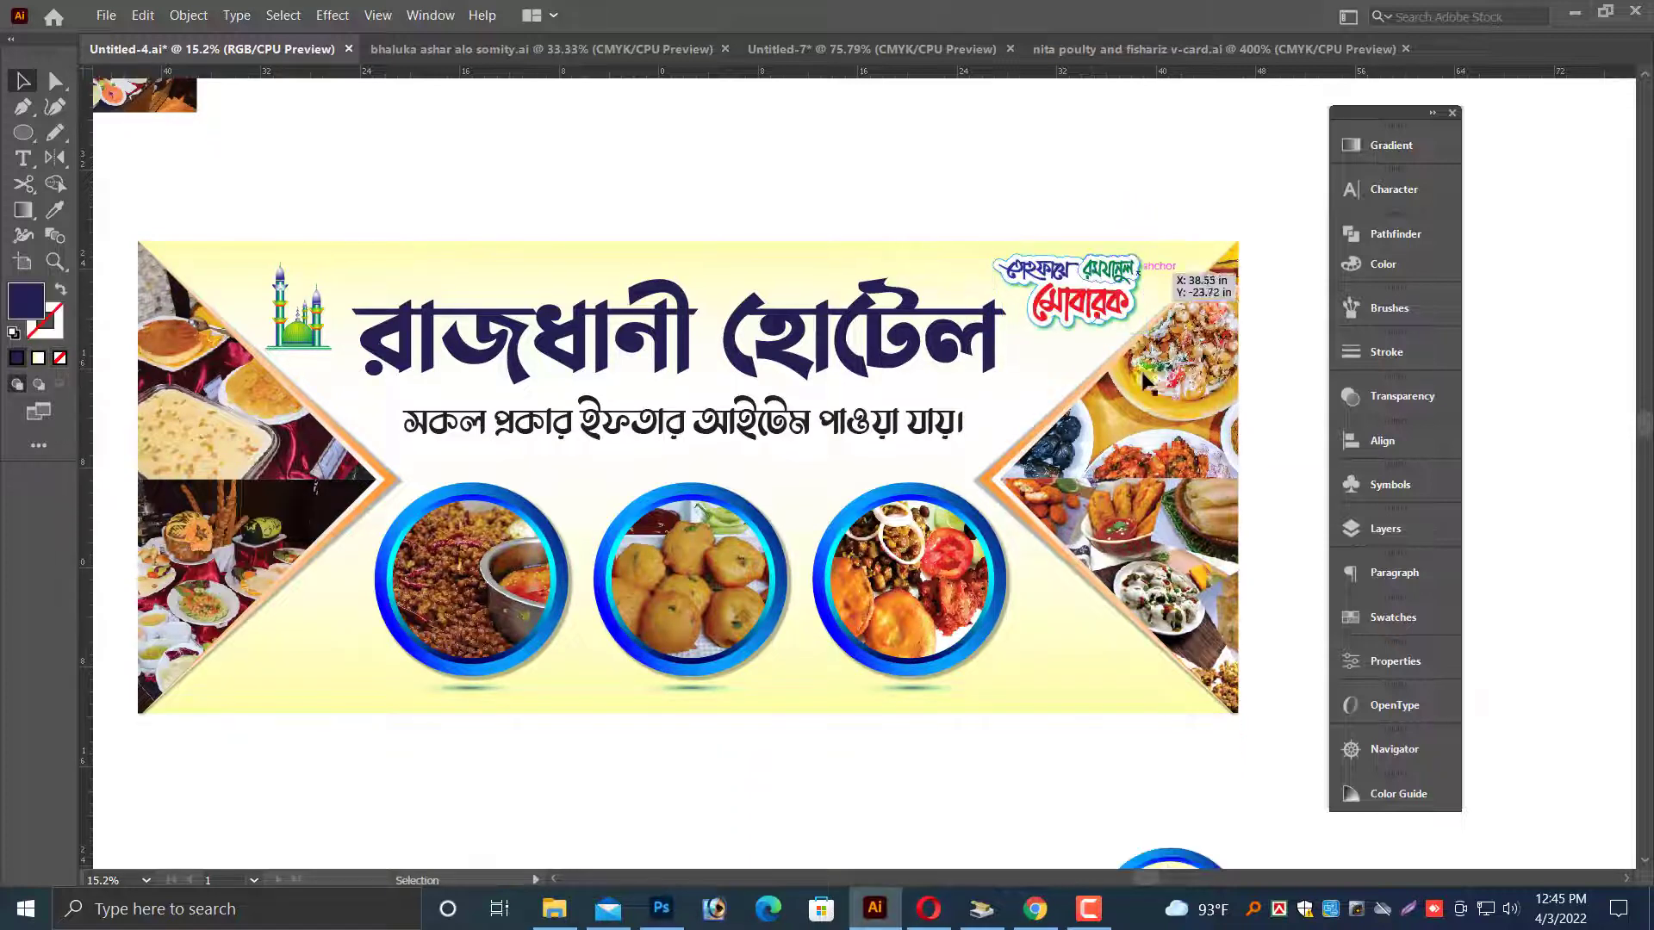
drag(1102, 558, 1109, 557)
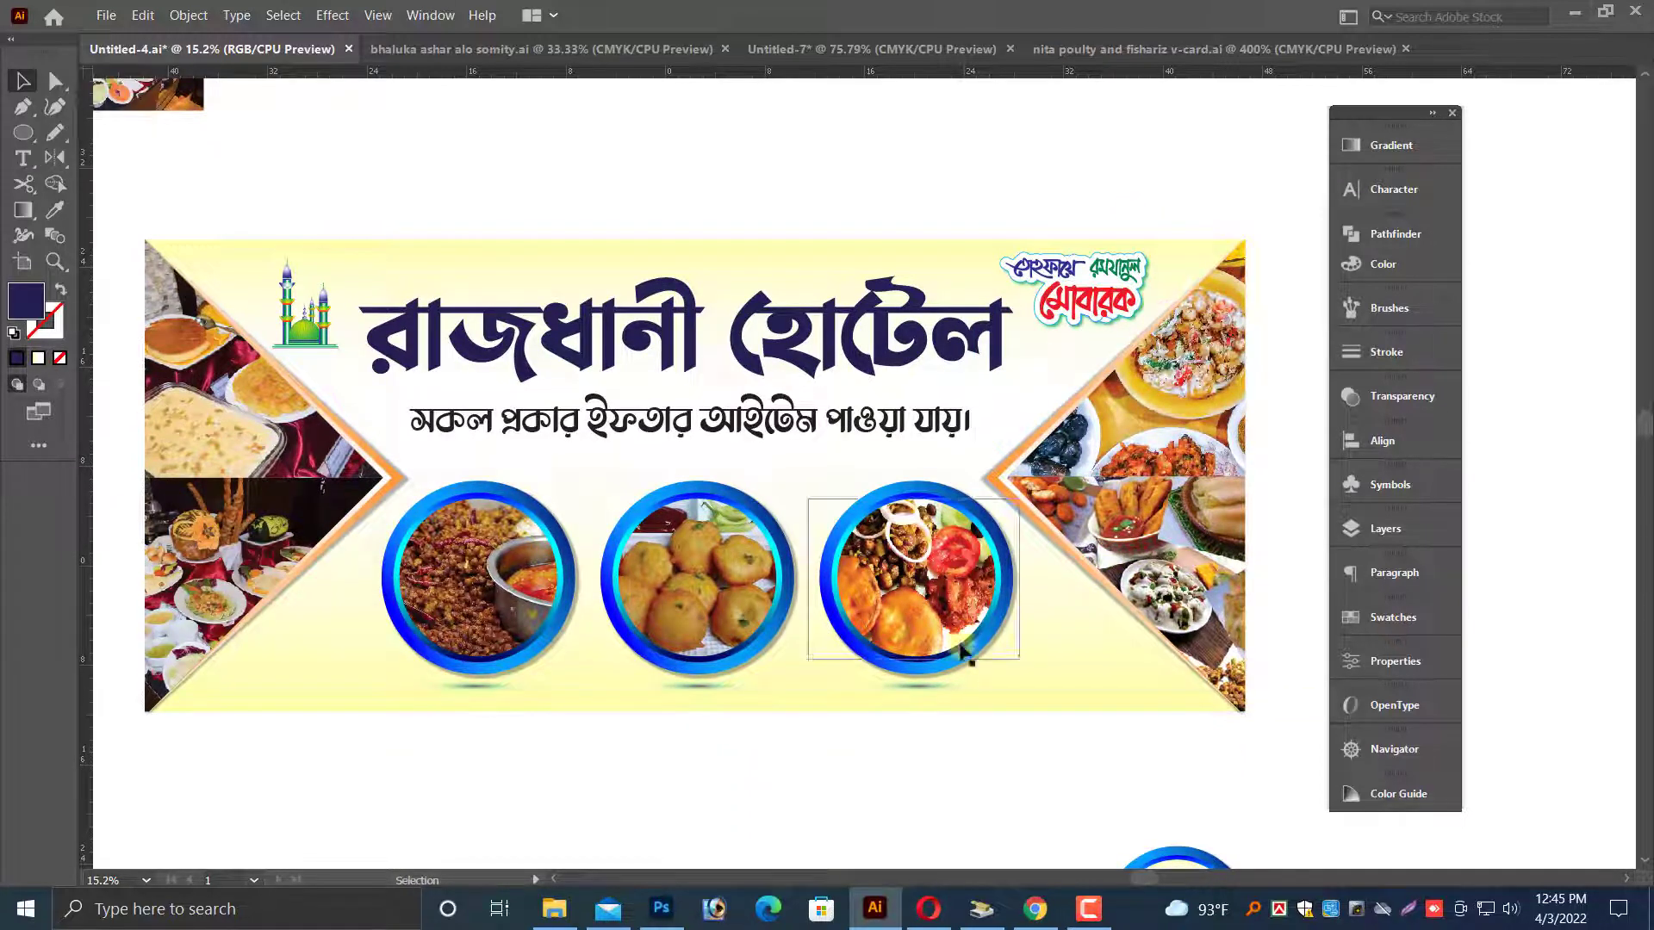
key(ctrl+minus)
scroll(725, 646, down, 2)
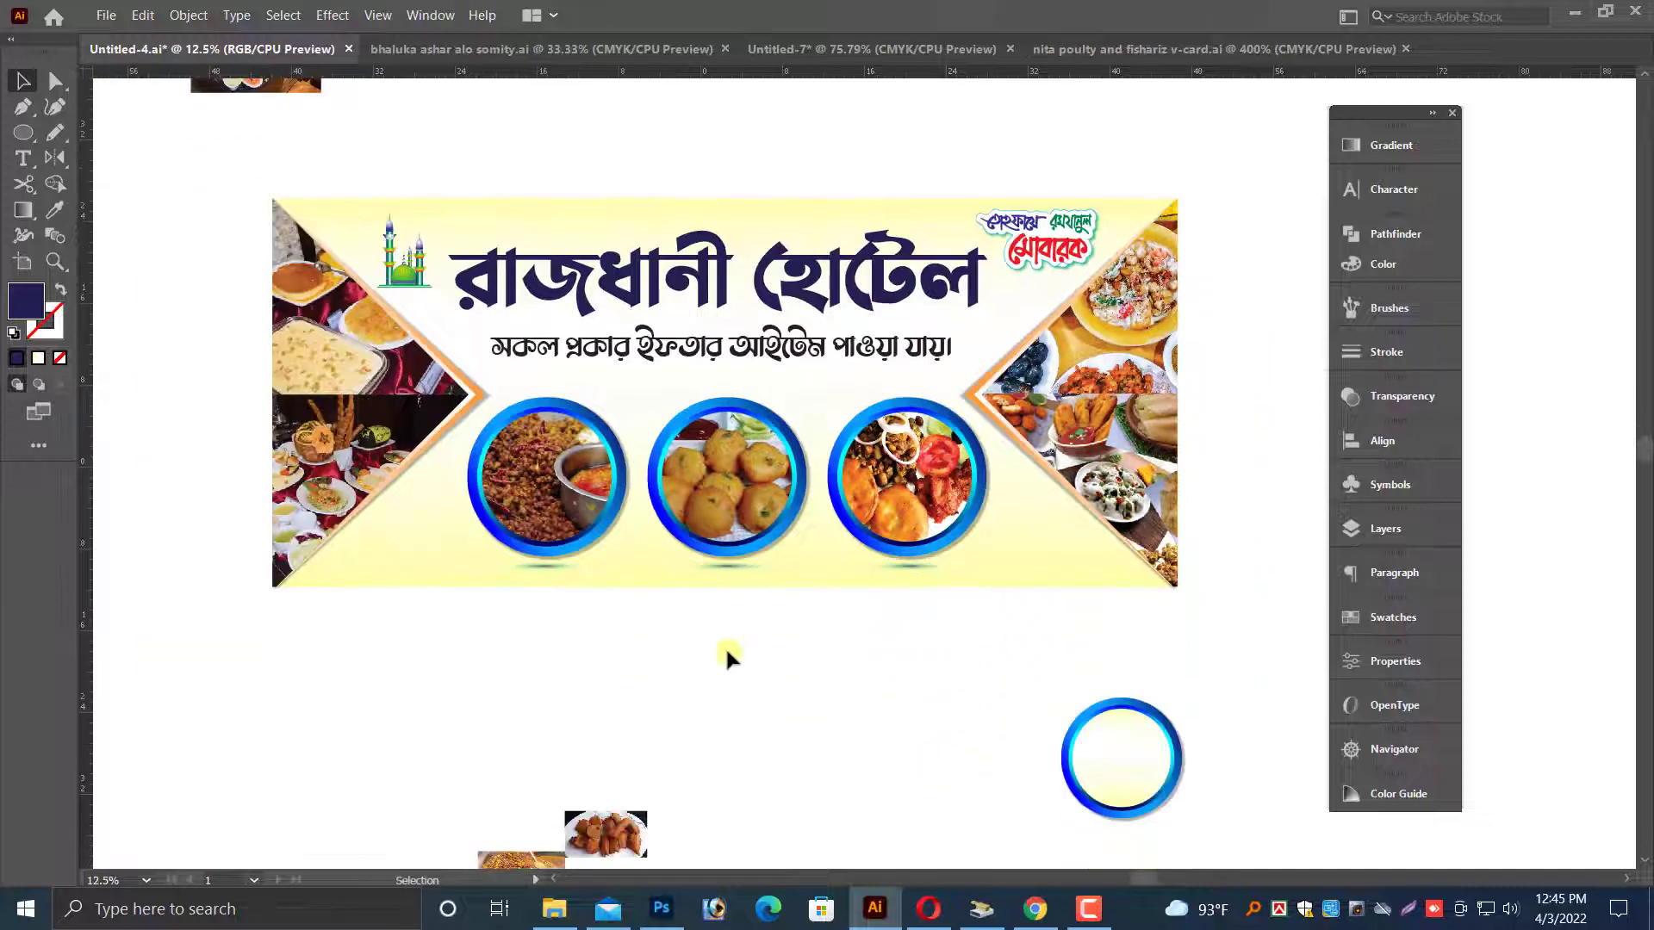
scroll(724, 743, up, 2)
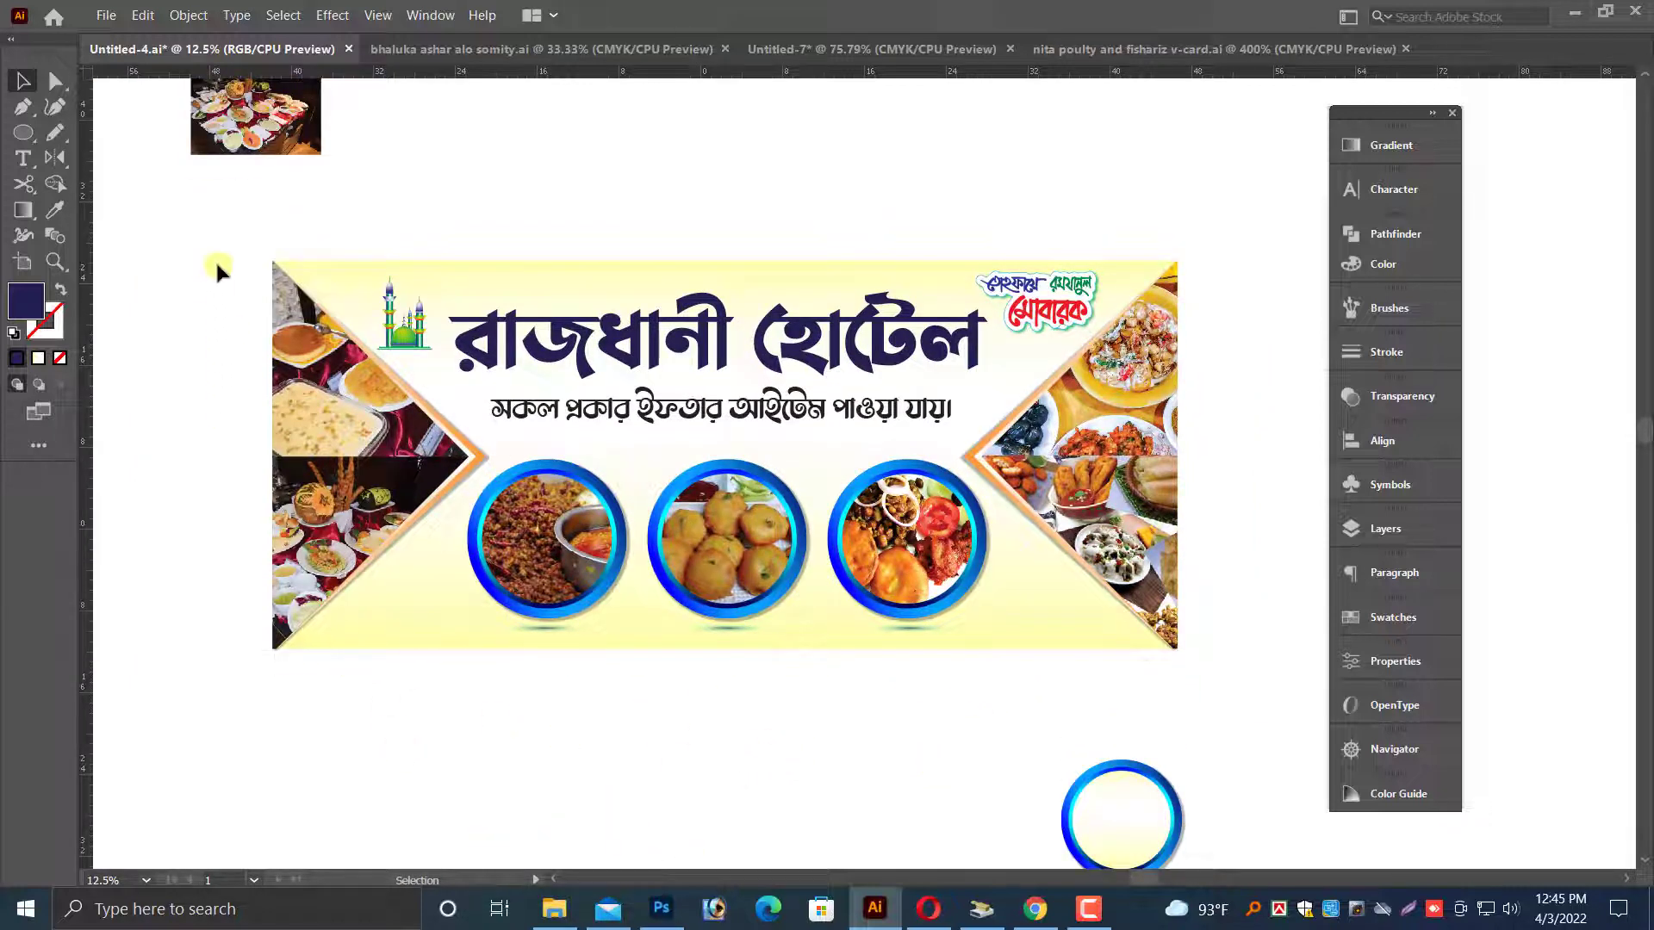
drag(1185, 715, 1204, 715)
key(ctrl+g)
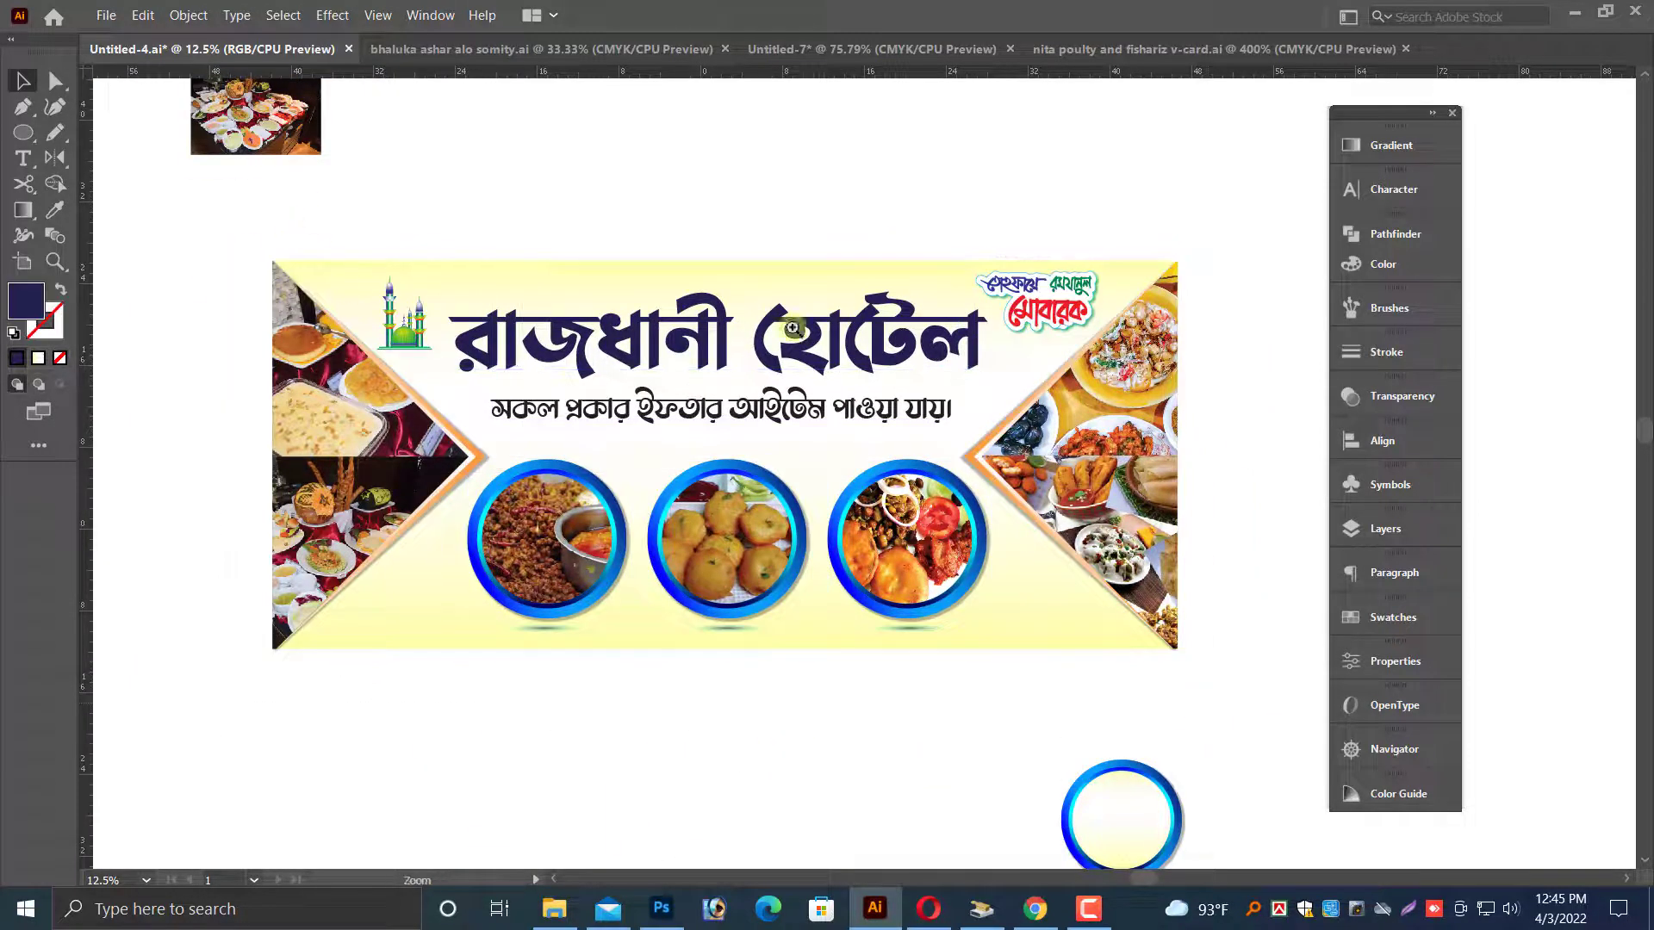
- Scale down the hotel name and tagline slightly, keeping them centred above the three photo circles
drag(312, 197, 1455, 493)
drag(1172, 467, 1206, 431)
click(1141, 401)
click(990, 440)
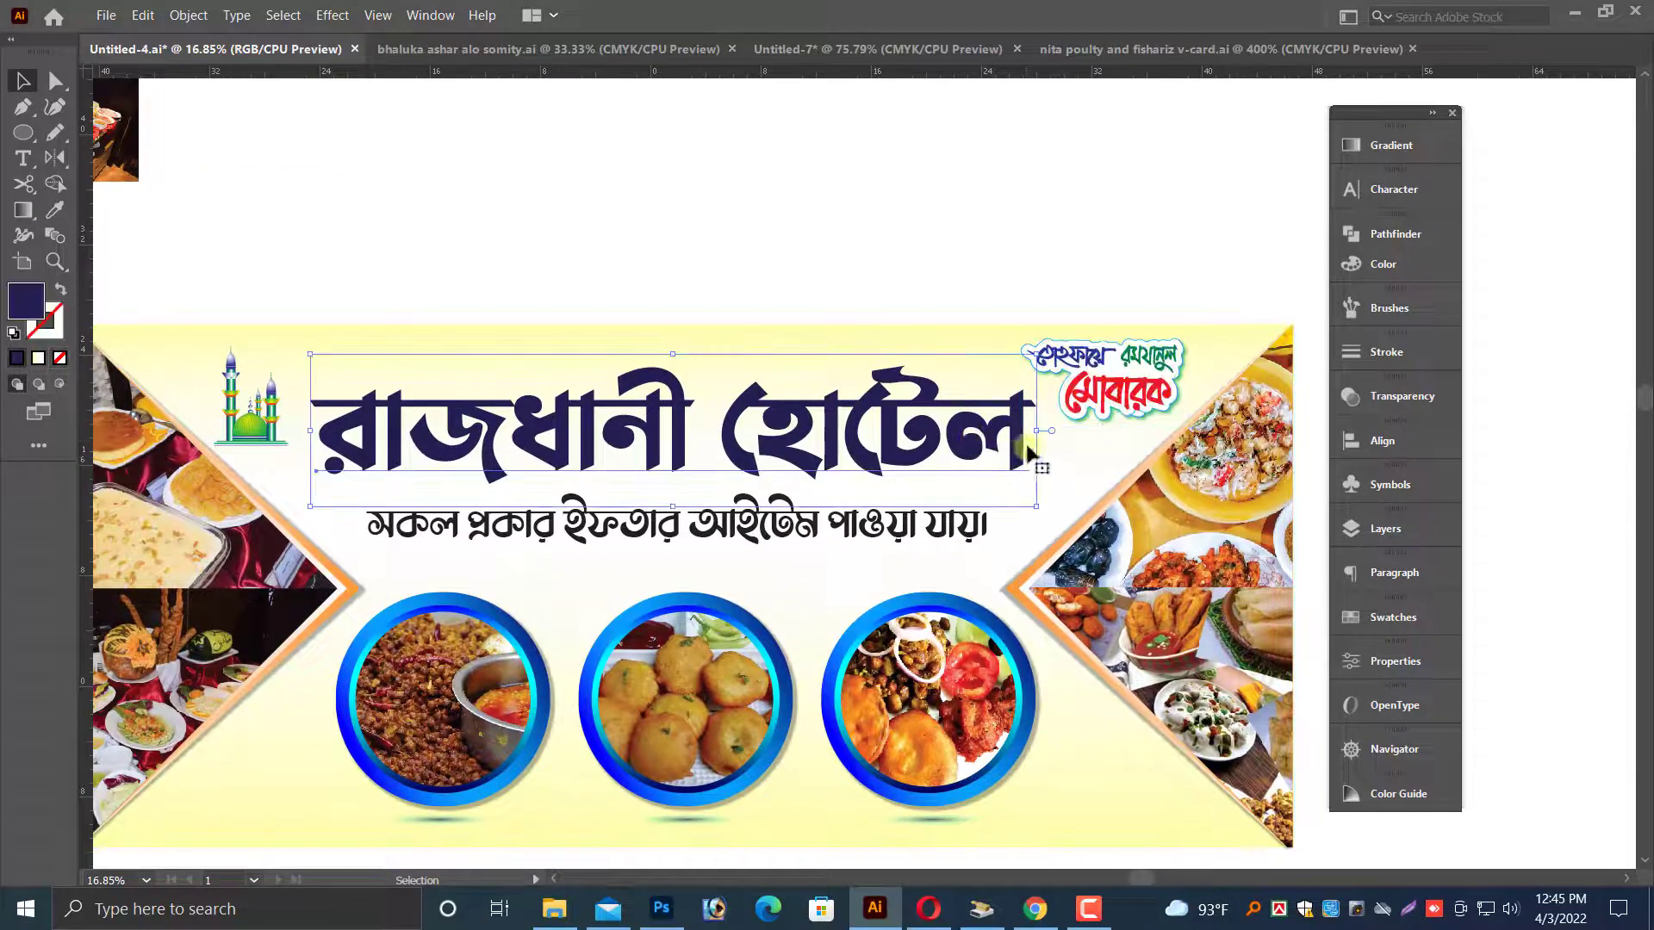
drag(1036, 431, 1010, 472)
shift+click(844, 525)
click(1060, 286)
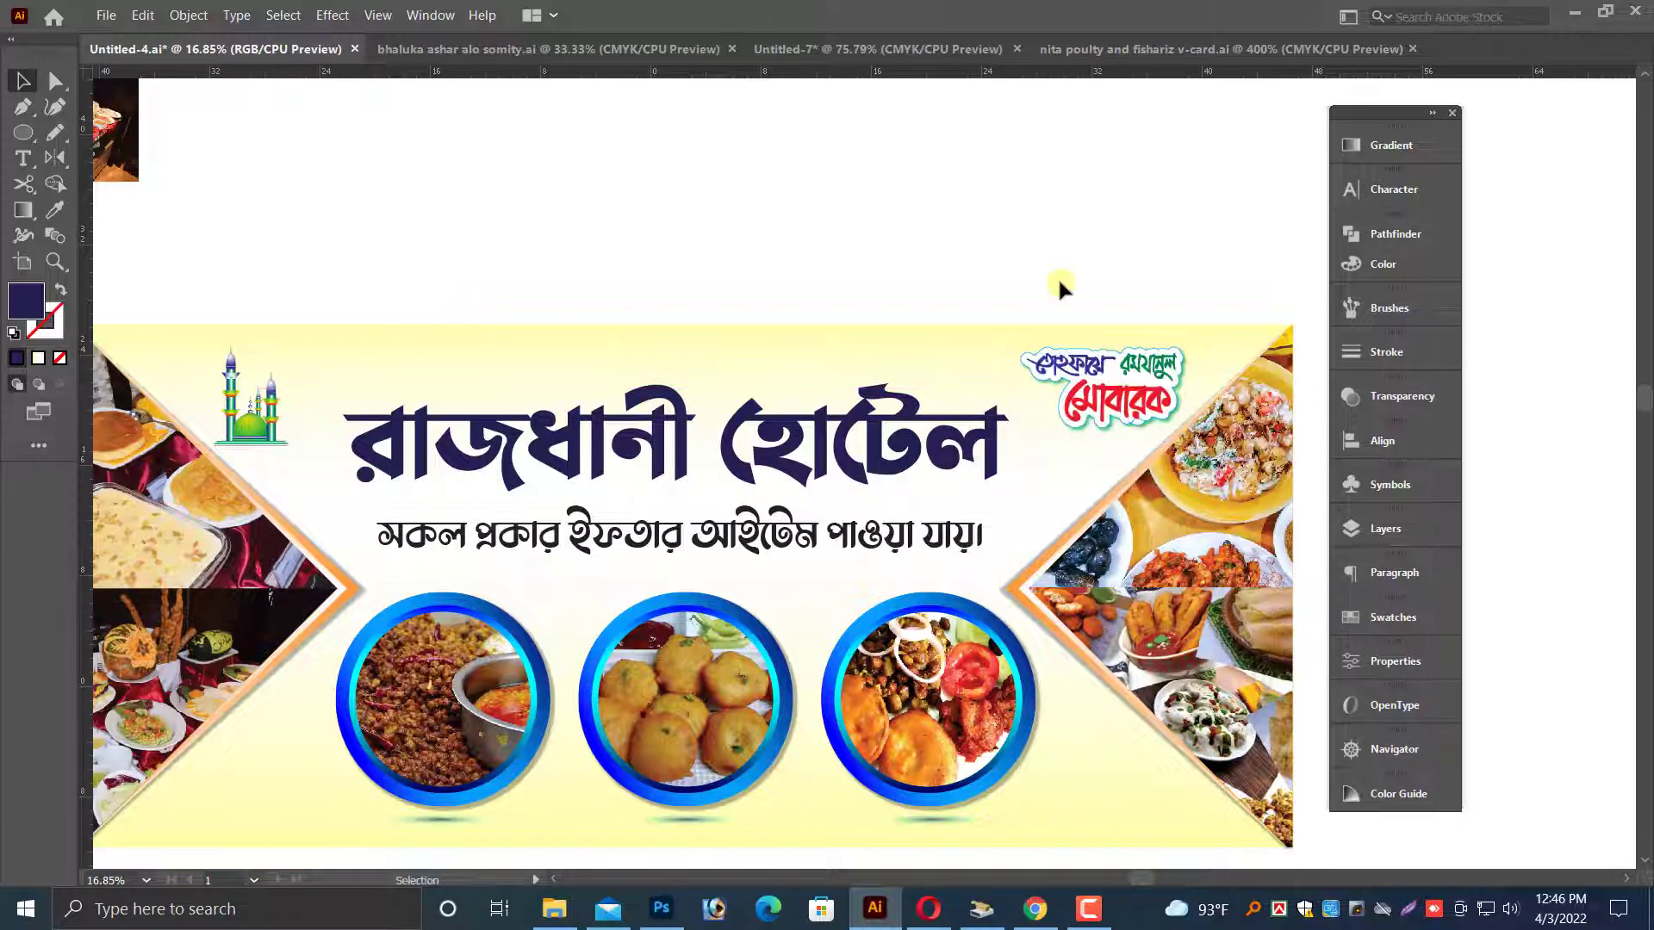
scroll(1057, 285, down, 1)
key(ctrl+minus)
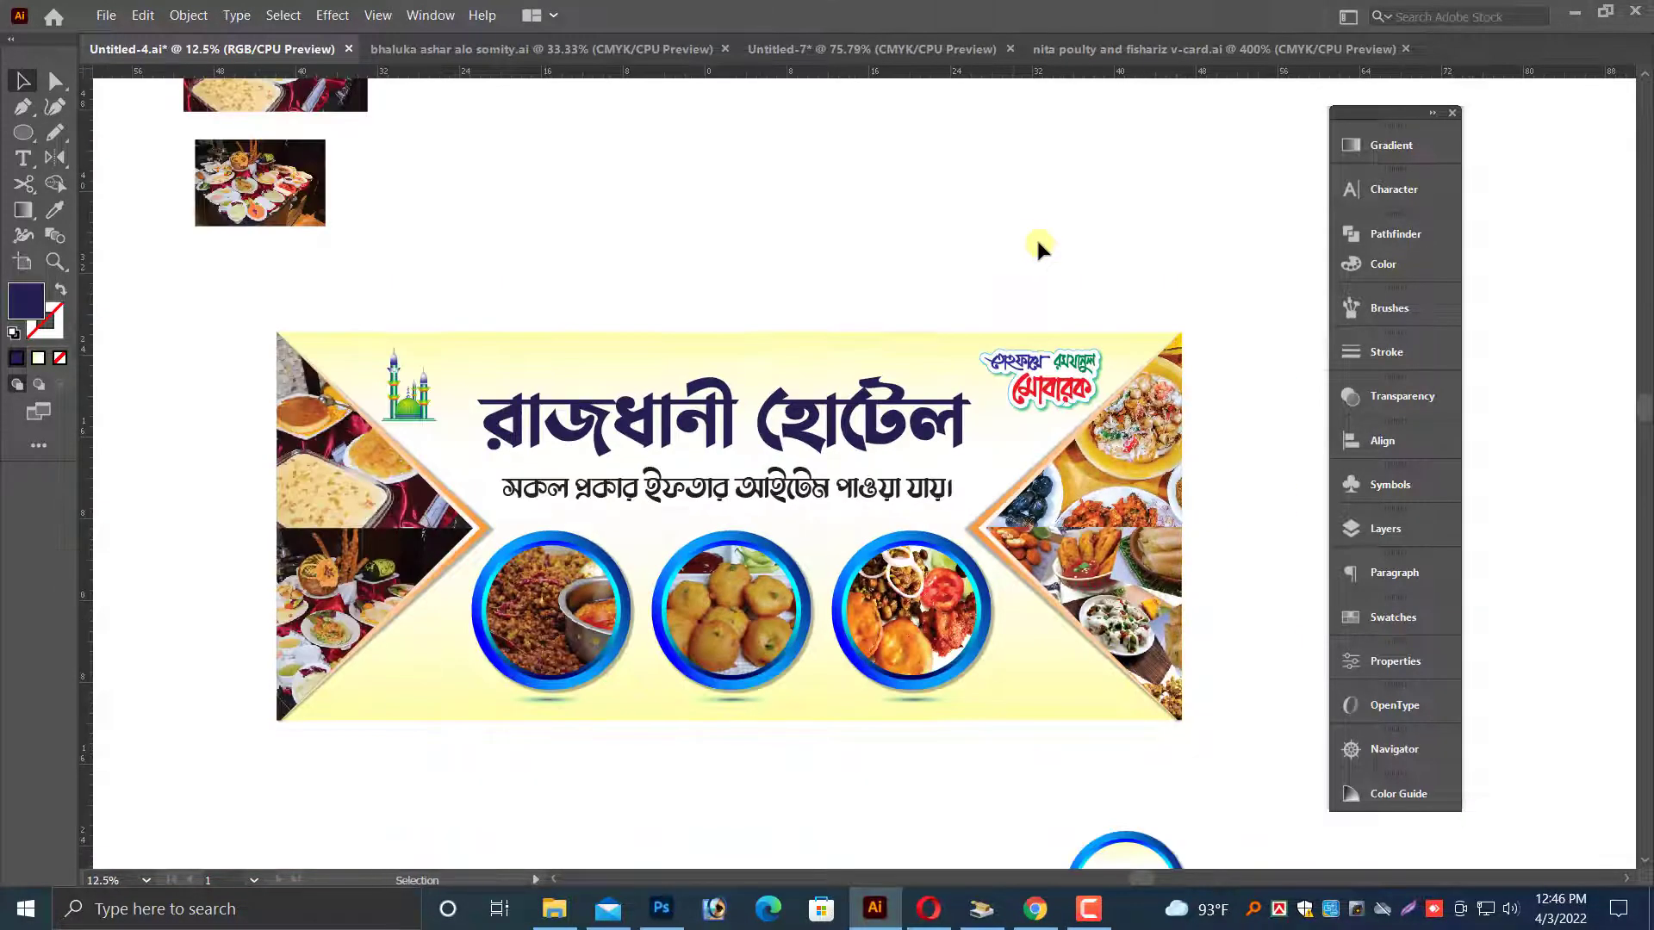
- Open the Aro.ai artwork file from the Aro folder inside "logo & aro" in the Ujjol design library
click(106, 15)
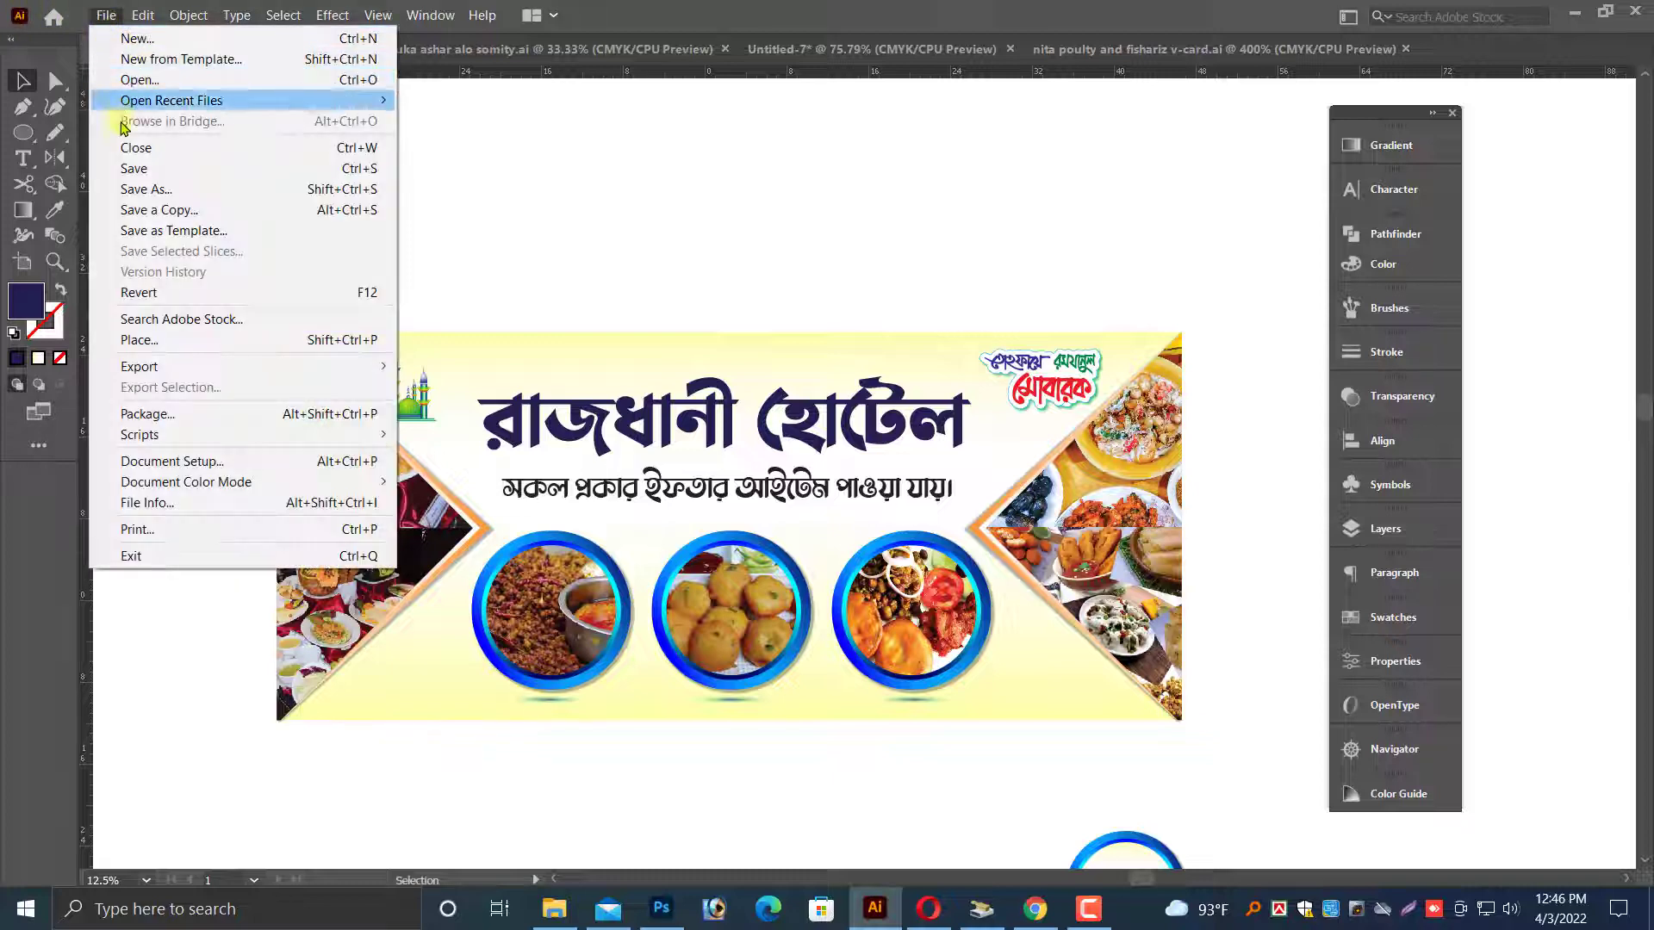
click(130, 78)
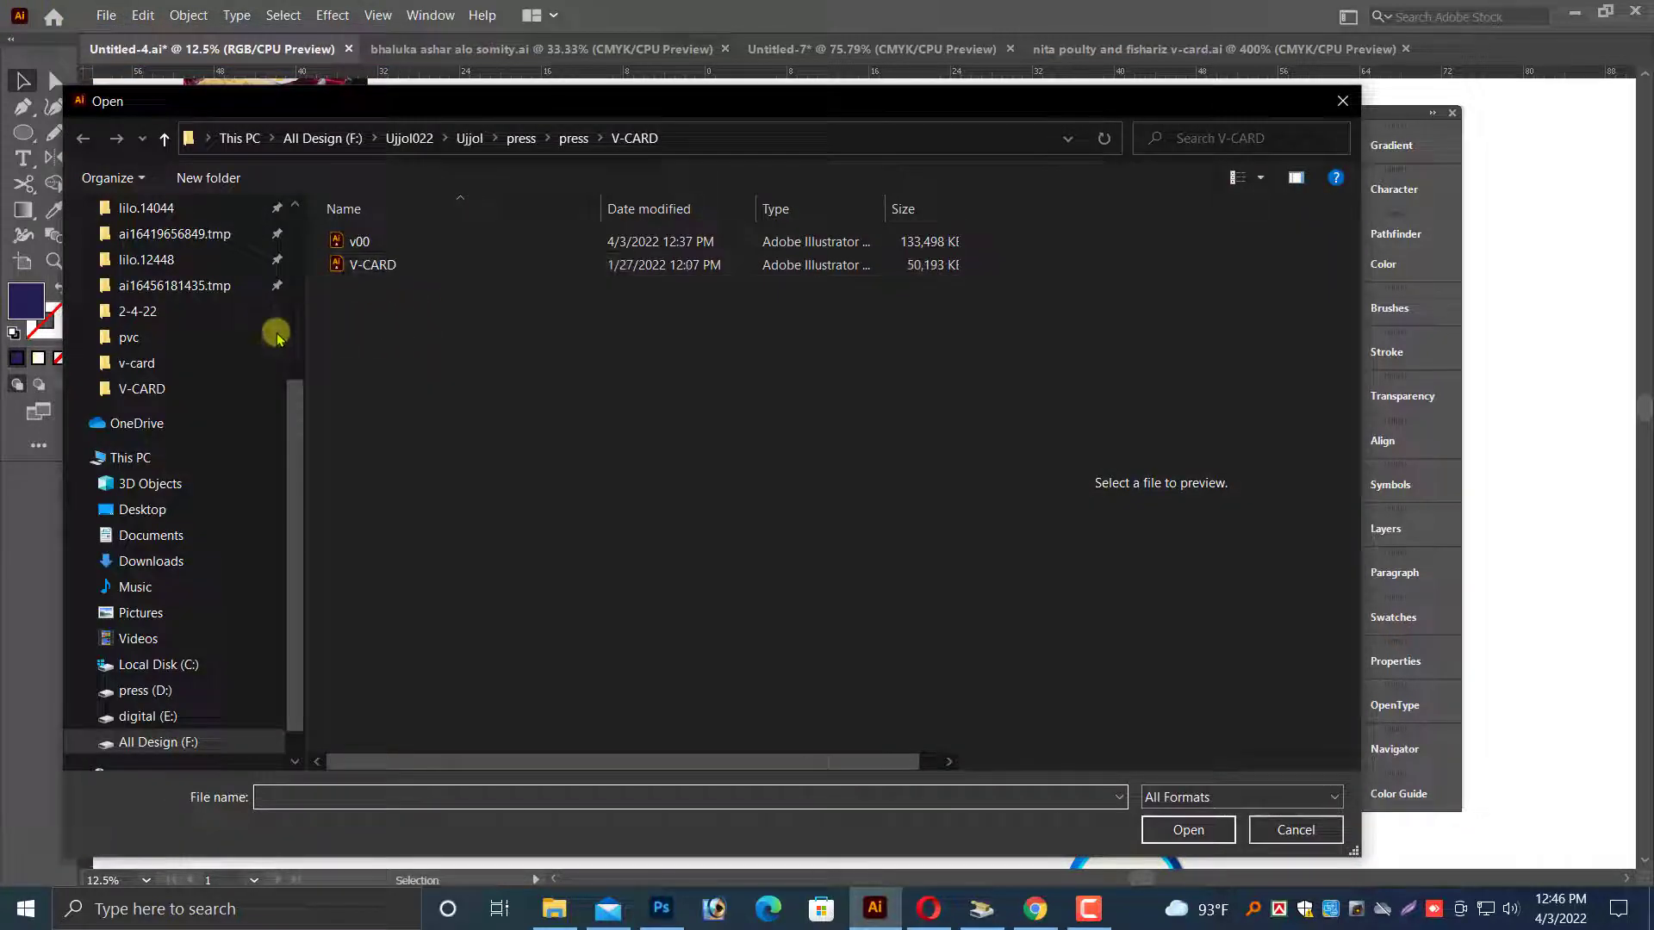
scroll(241, 448, down, 1)
click(173, 690)
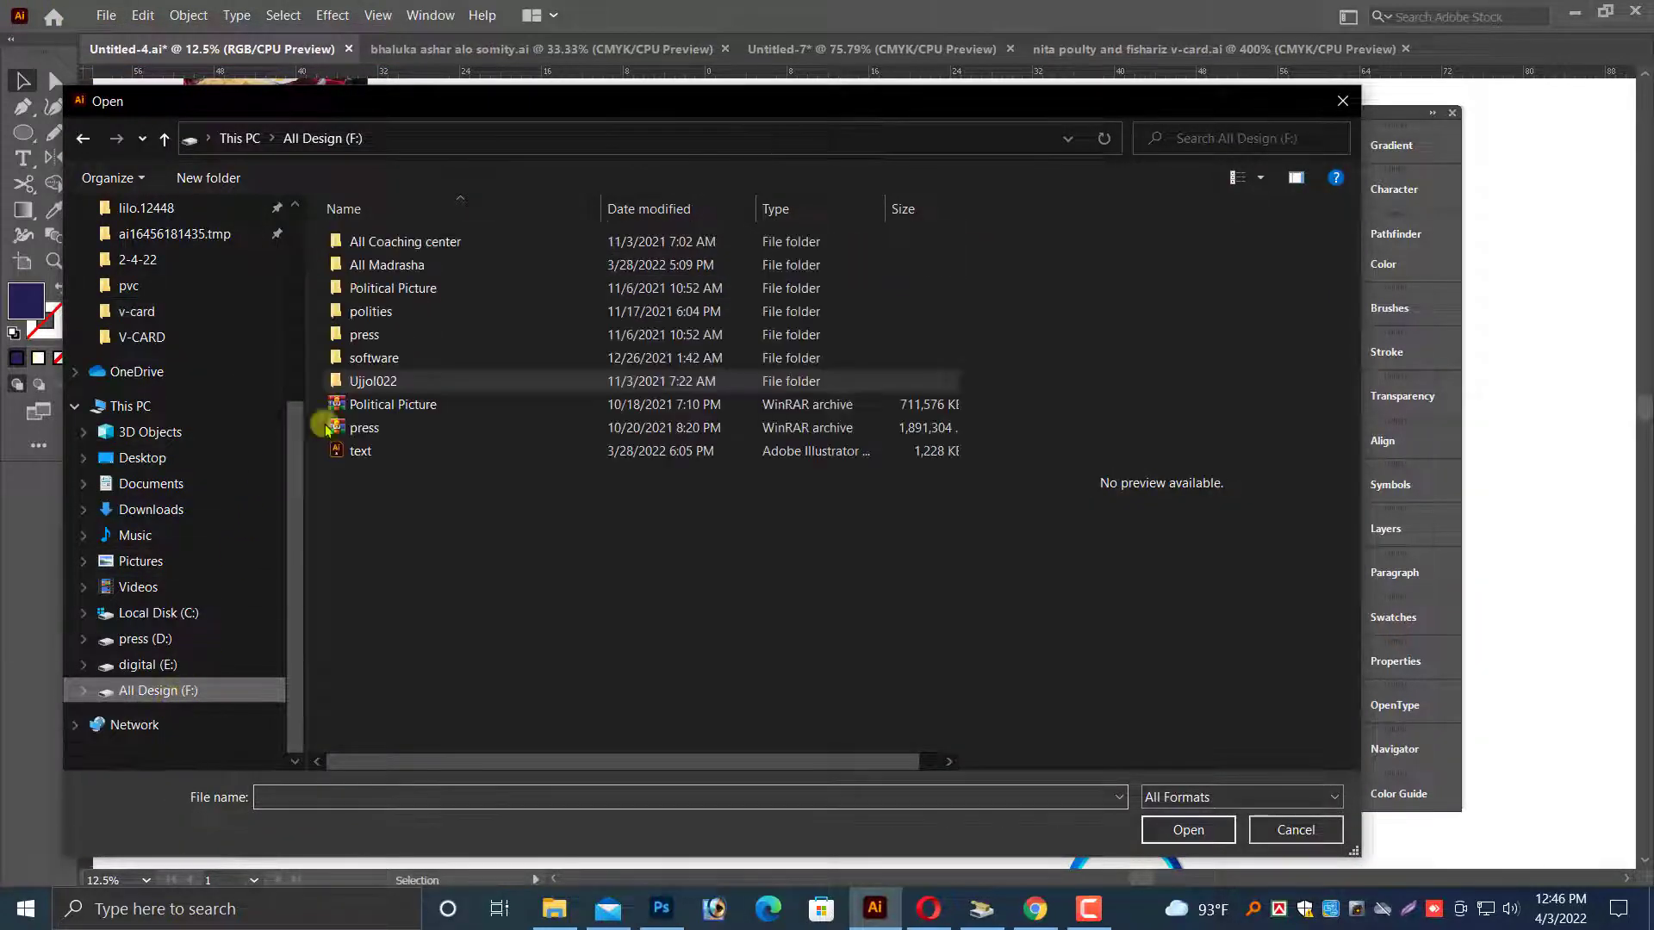
double_click(382, 390)
double_click(367, 249)
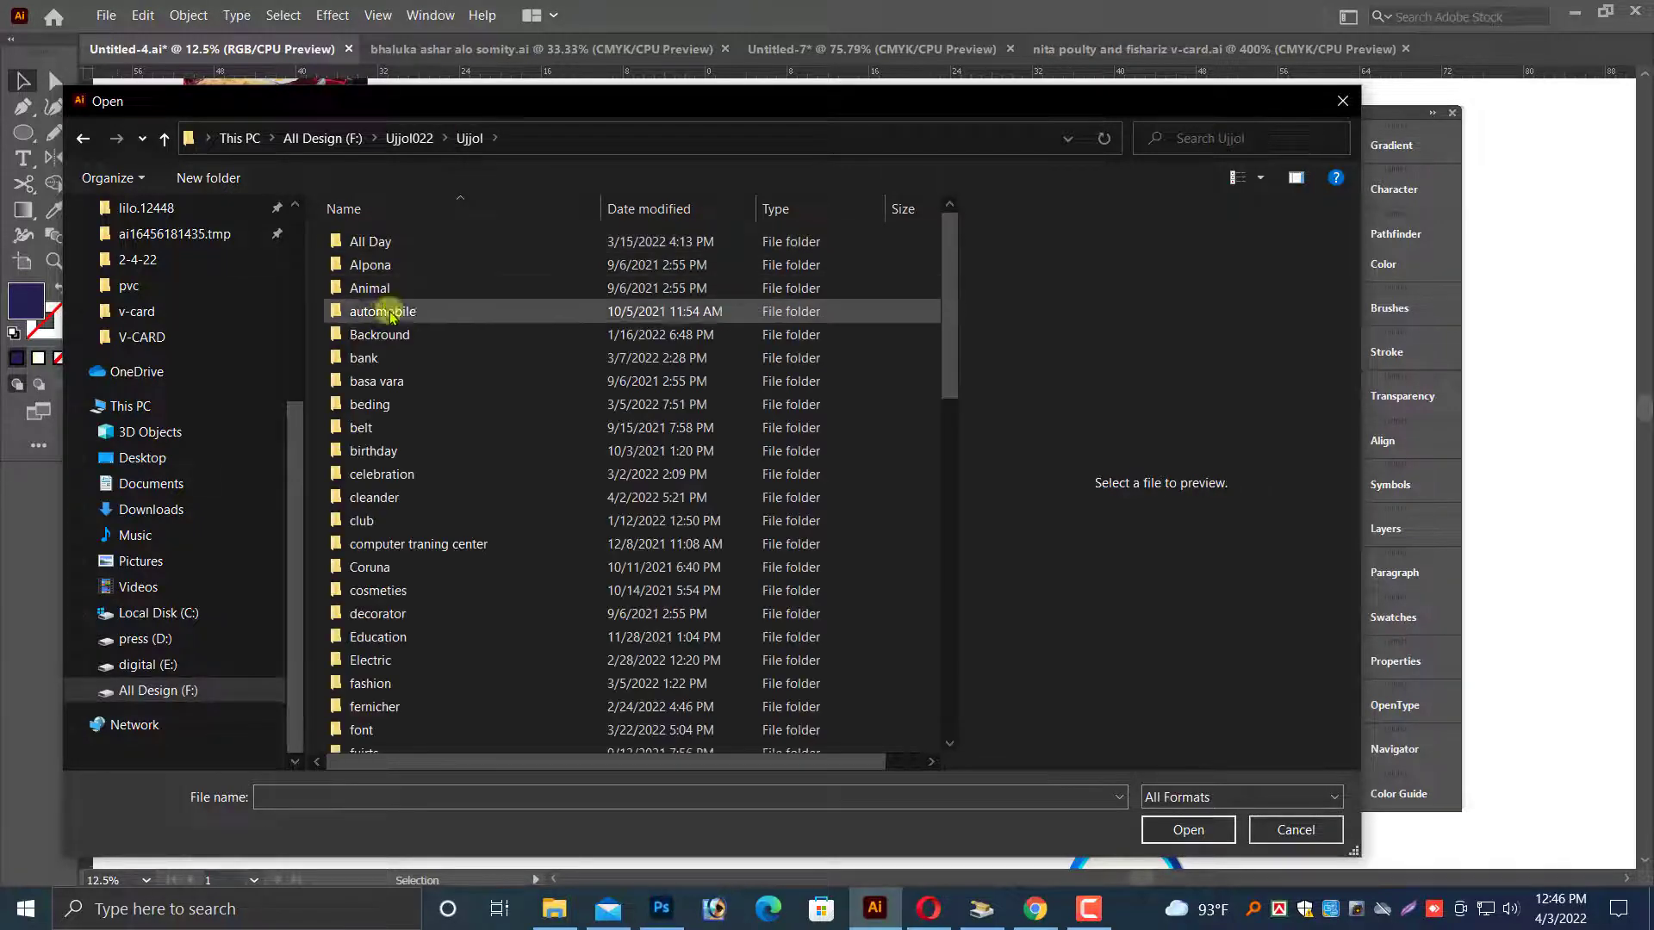
key(l)
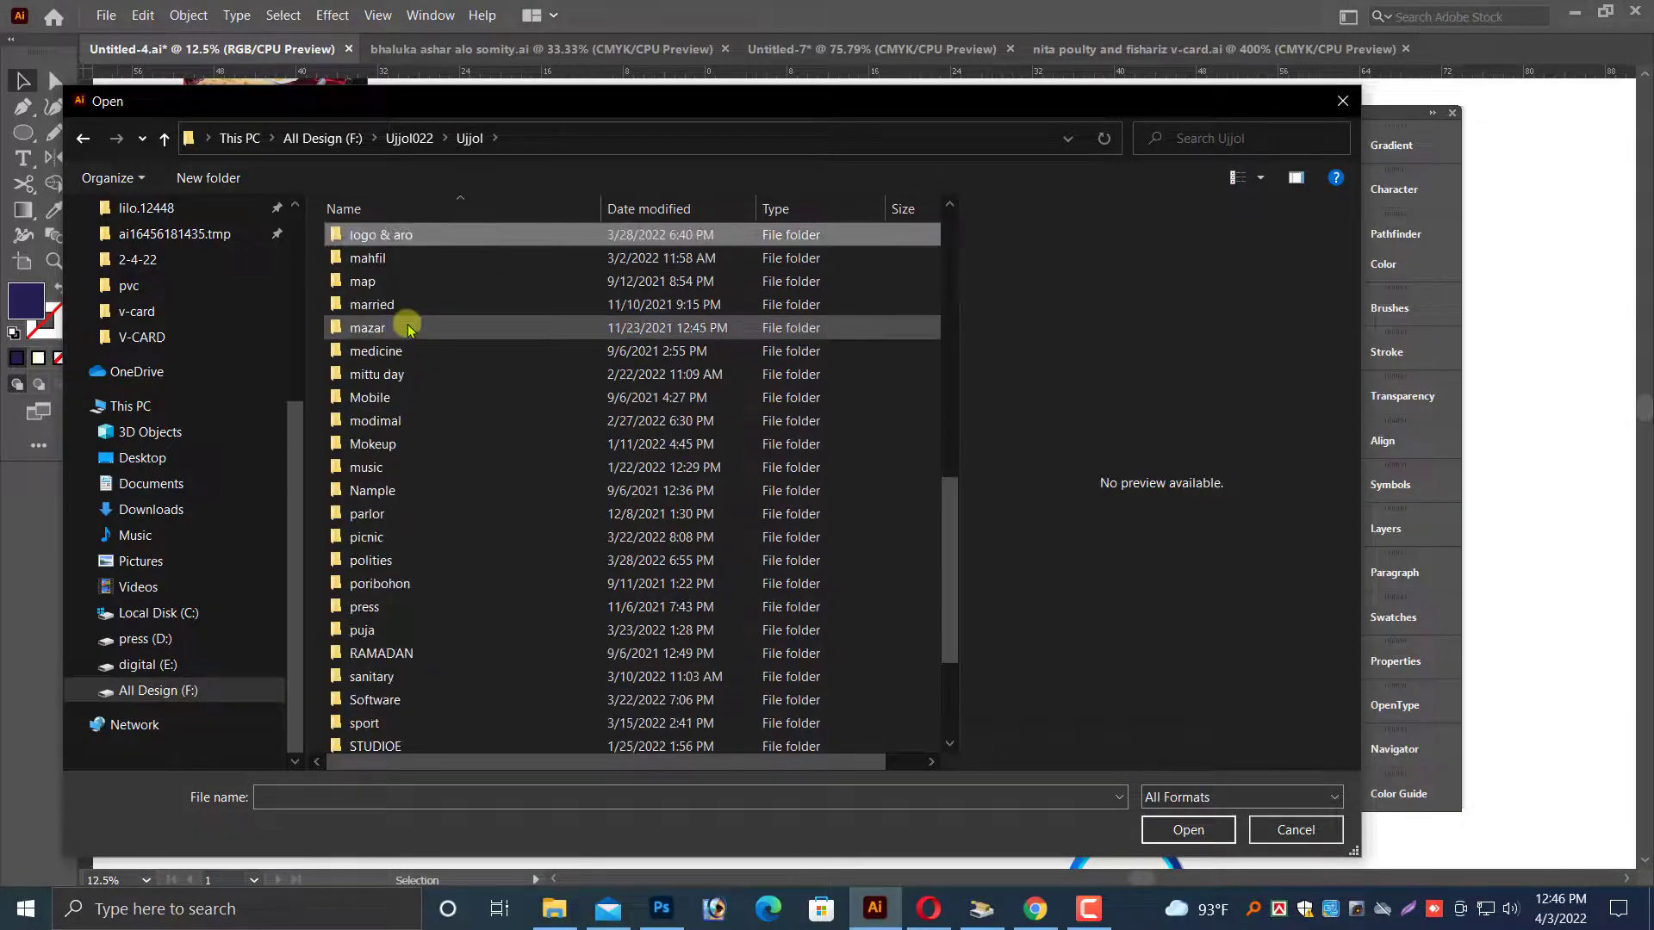
key(Return)
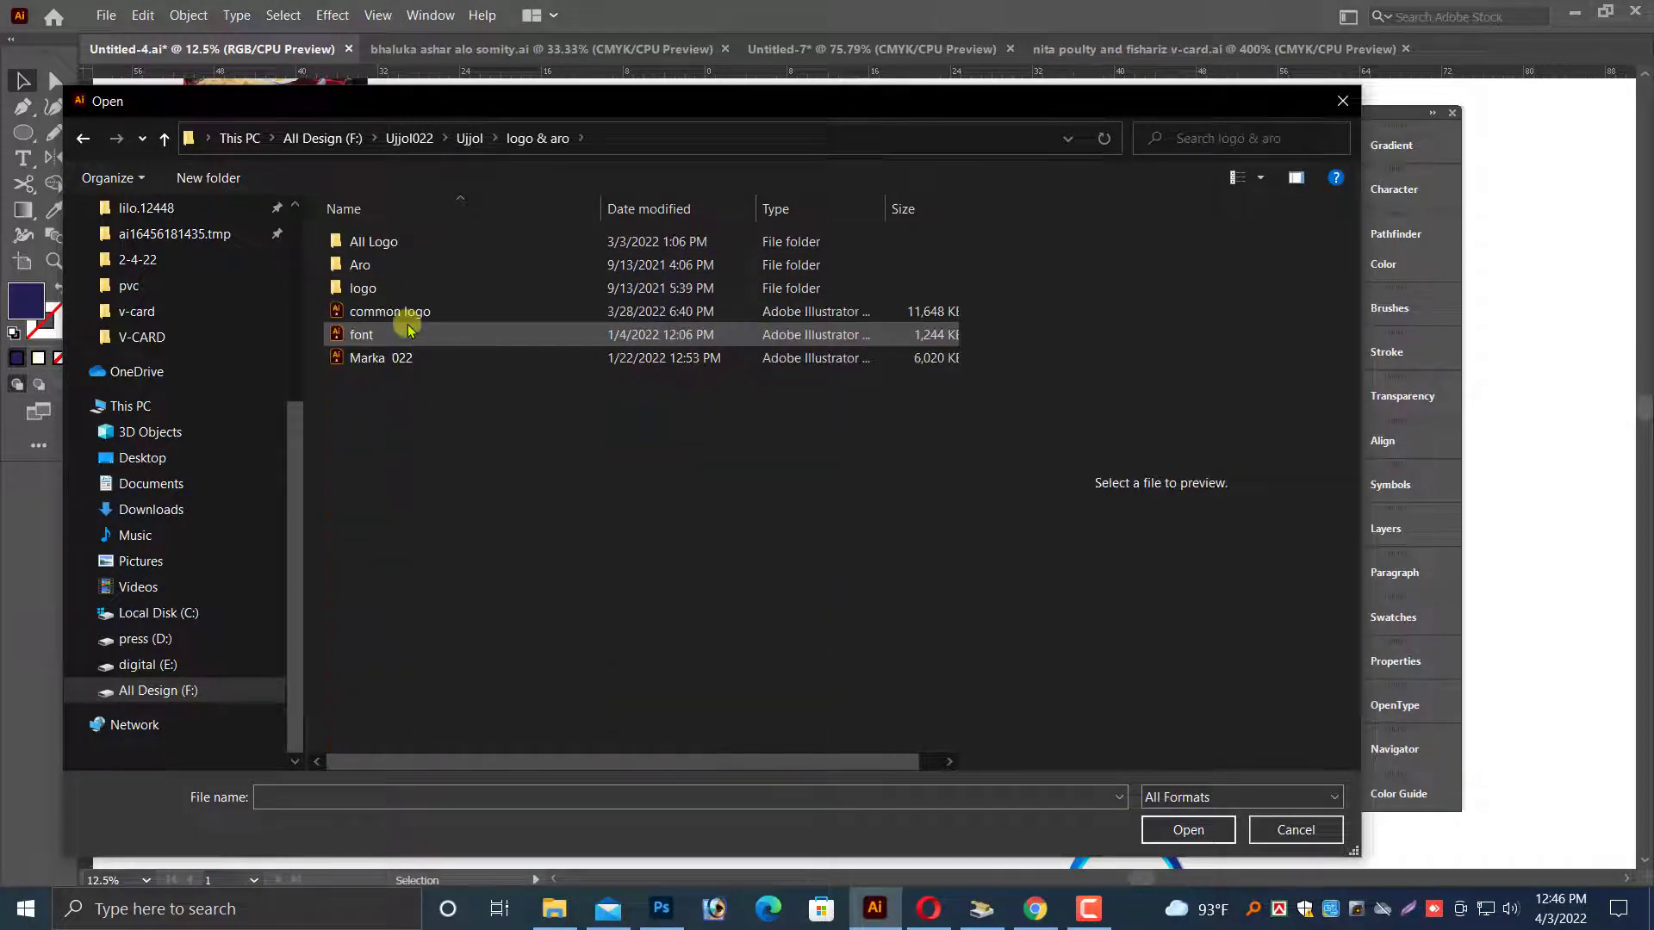
double_click(366, 265)
double_click(369, 289)
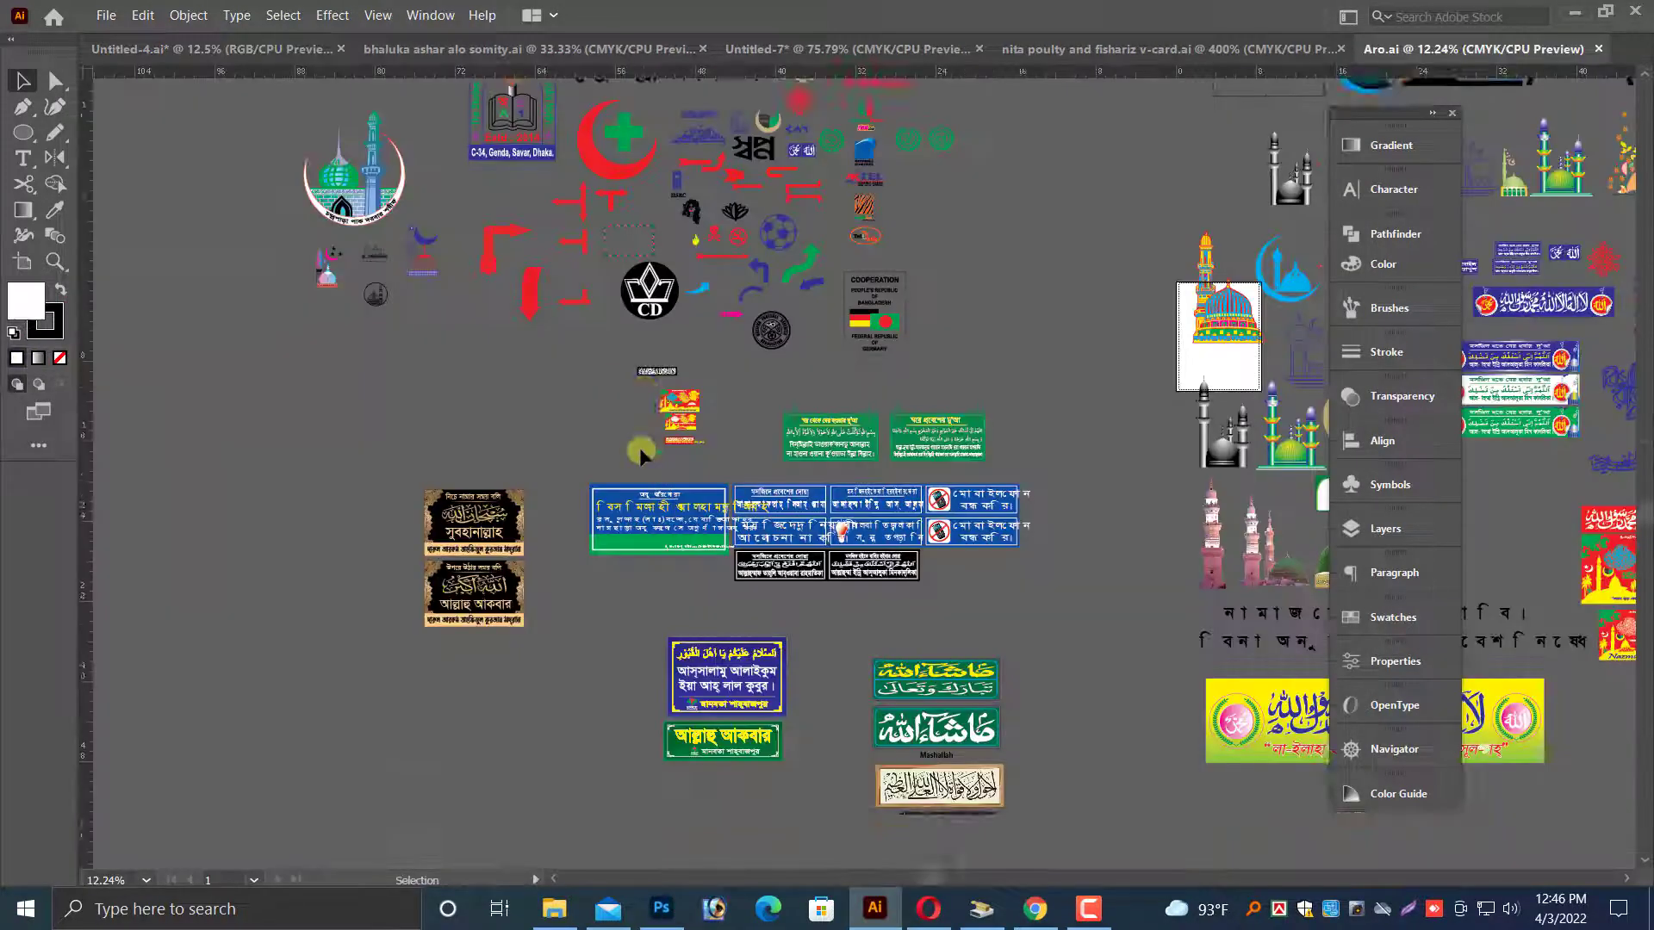
- Cut the blue one-line Arabic Bismillah calligraphy from Aro.ai and close that file without saving
scroll(642, 448, up, 6)
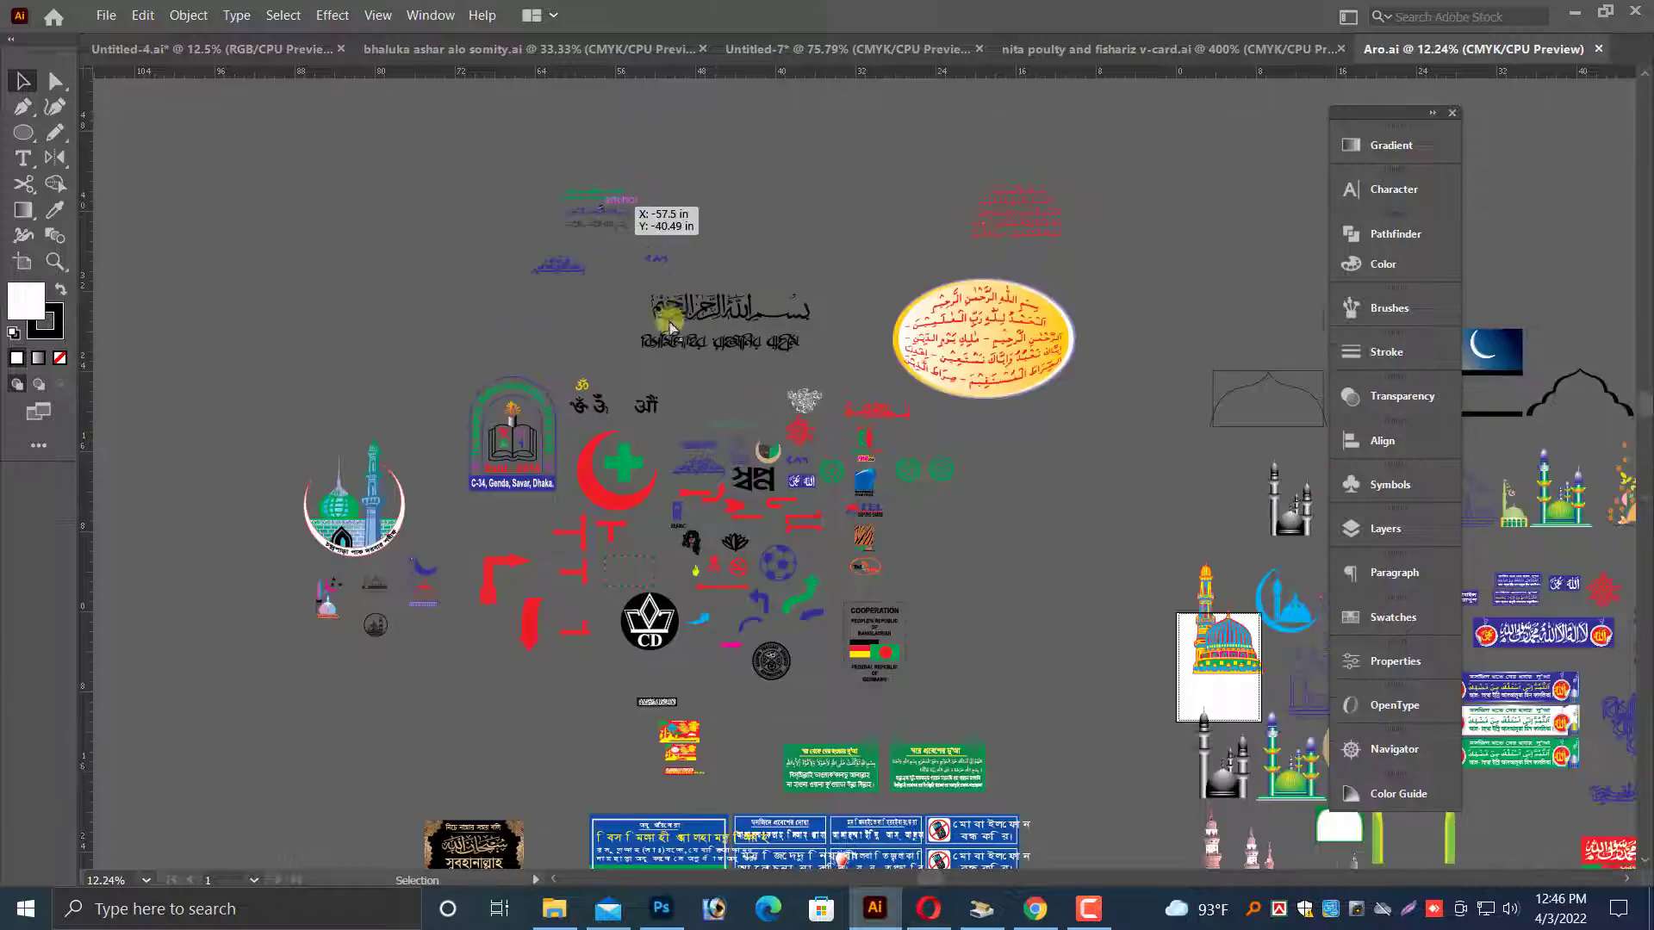
drag(900, 318, 907, 353)
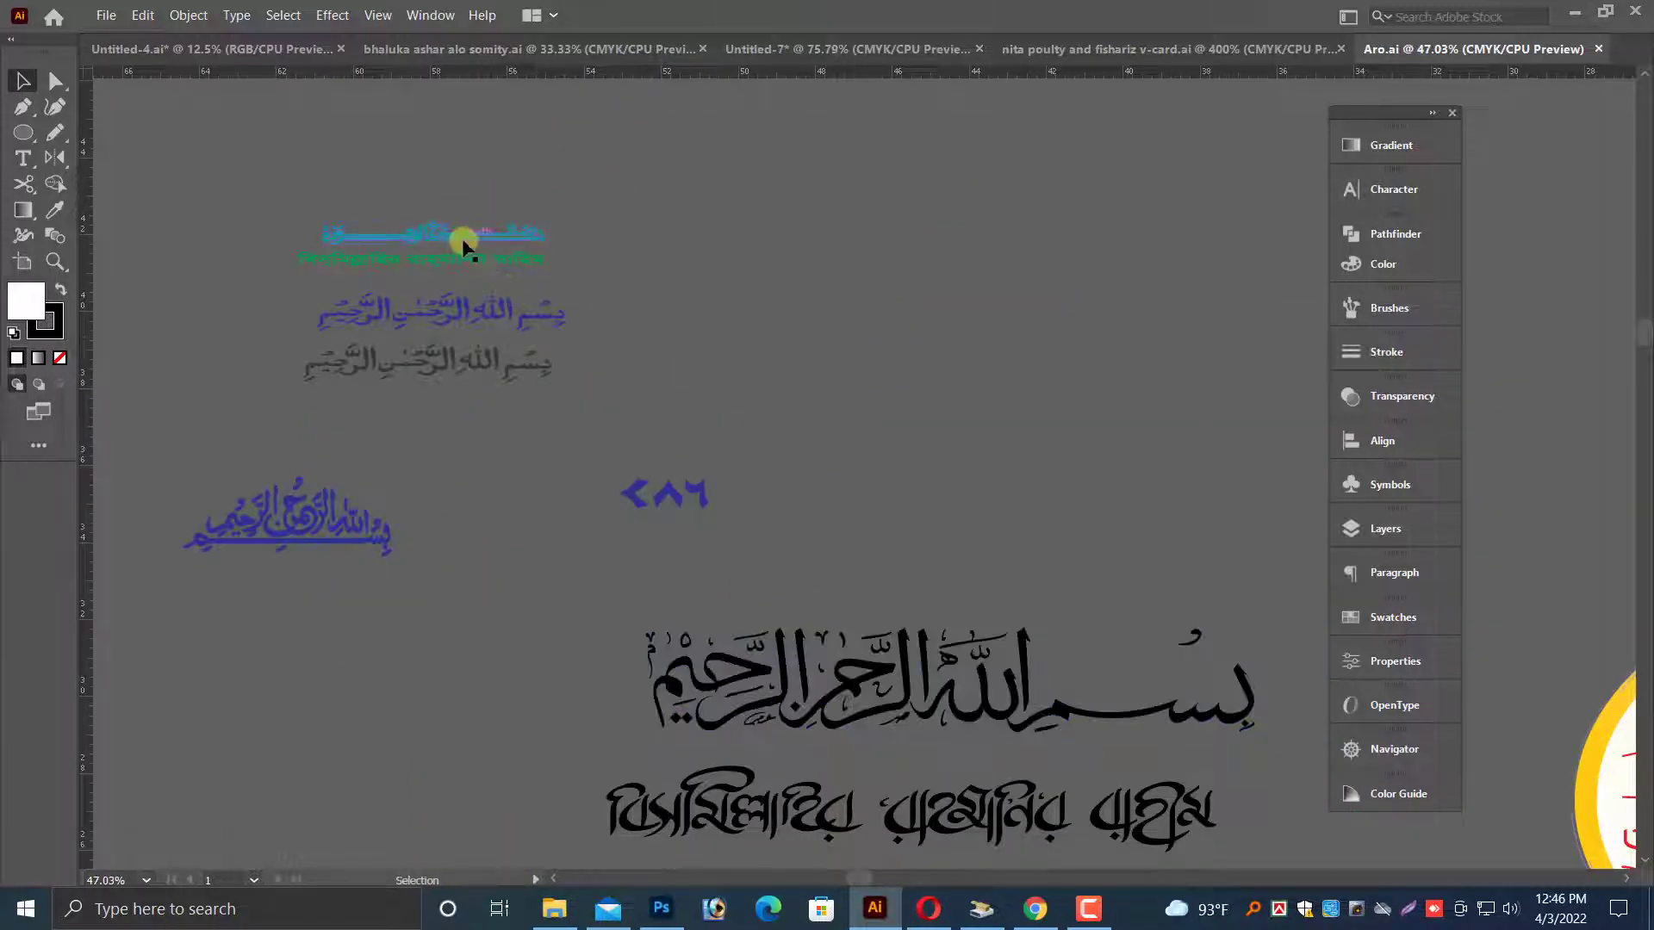
key(ctrl+w)
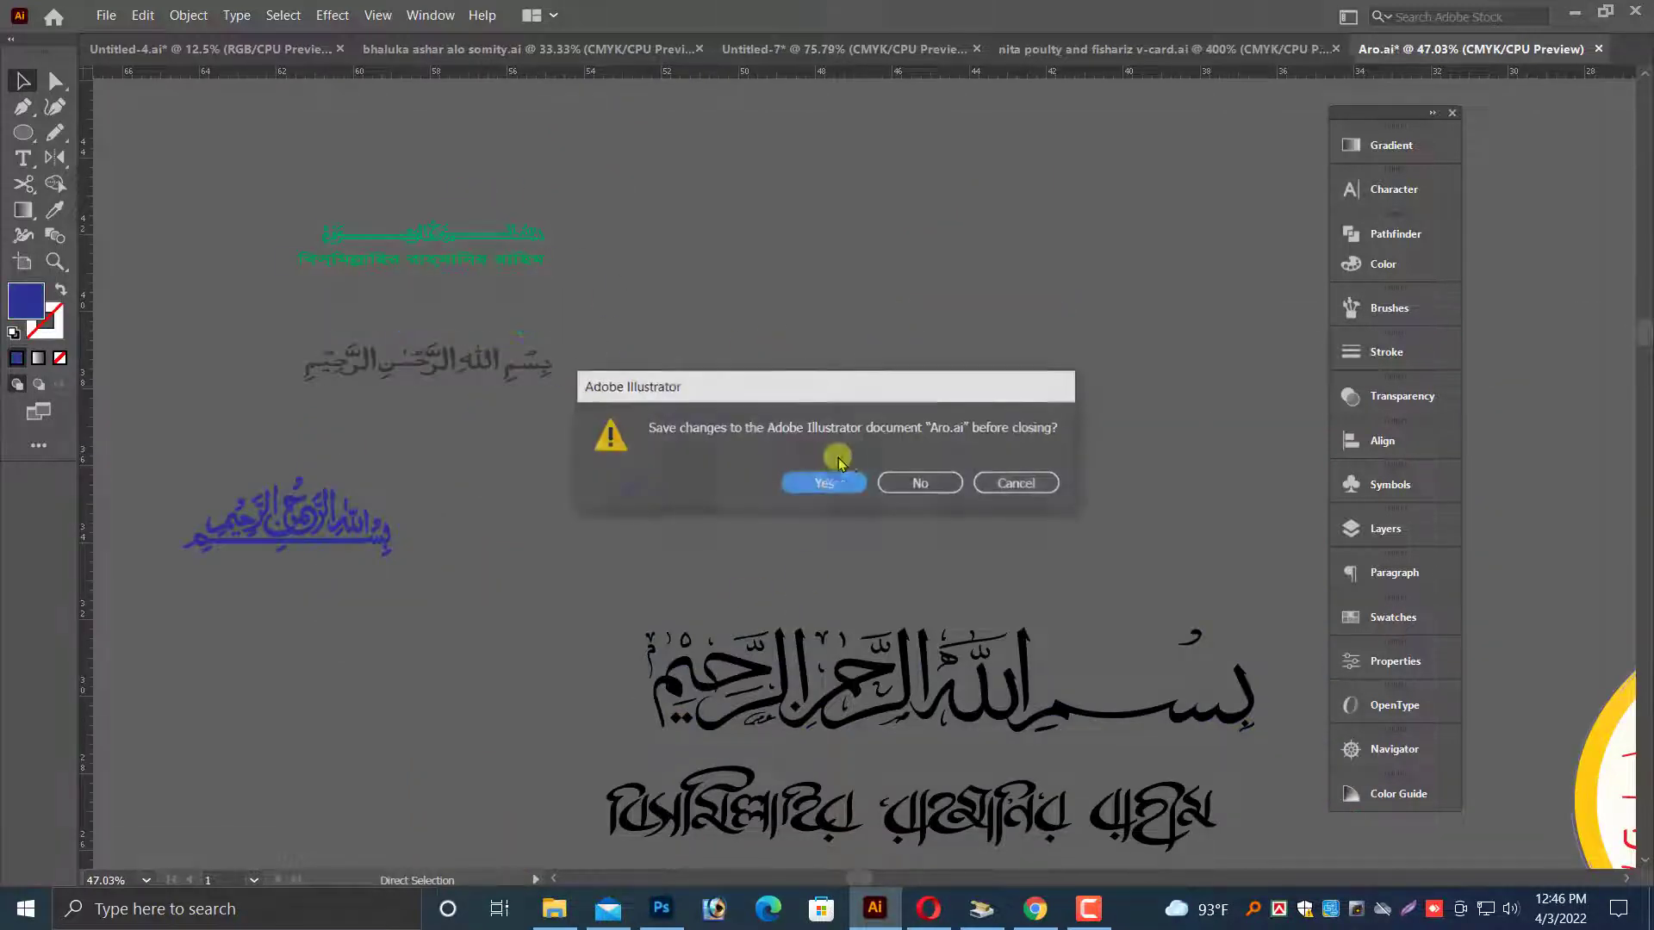
click(912, 483)
- Paste the Bismillah calligraphy into the banner, centre it above the hotel name and scale it down
key(ctrl+v)
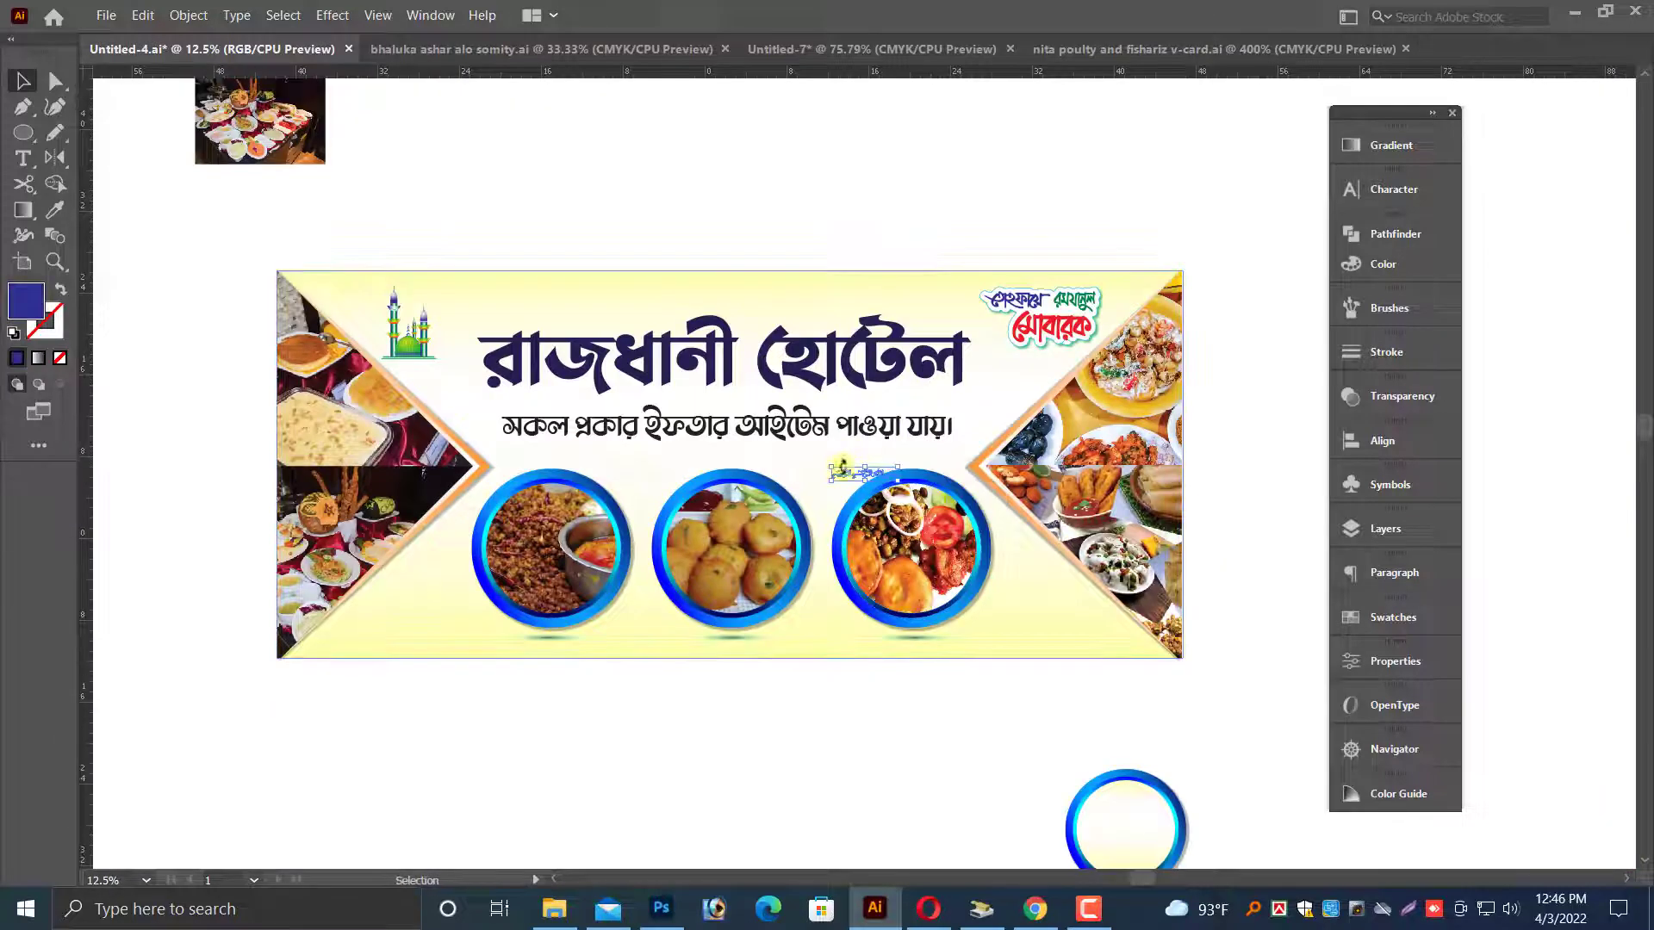
drag(996, 489, 996, 489)
mouse_move(861, 482)
mouse_down()
mouse_move(701, 299)
mouse_move(676, 298)
mouse_up()
drag(591, 236, 866, 343)
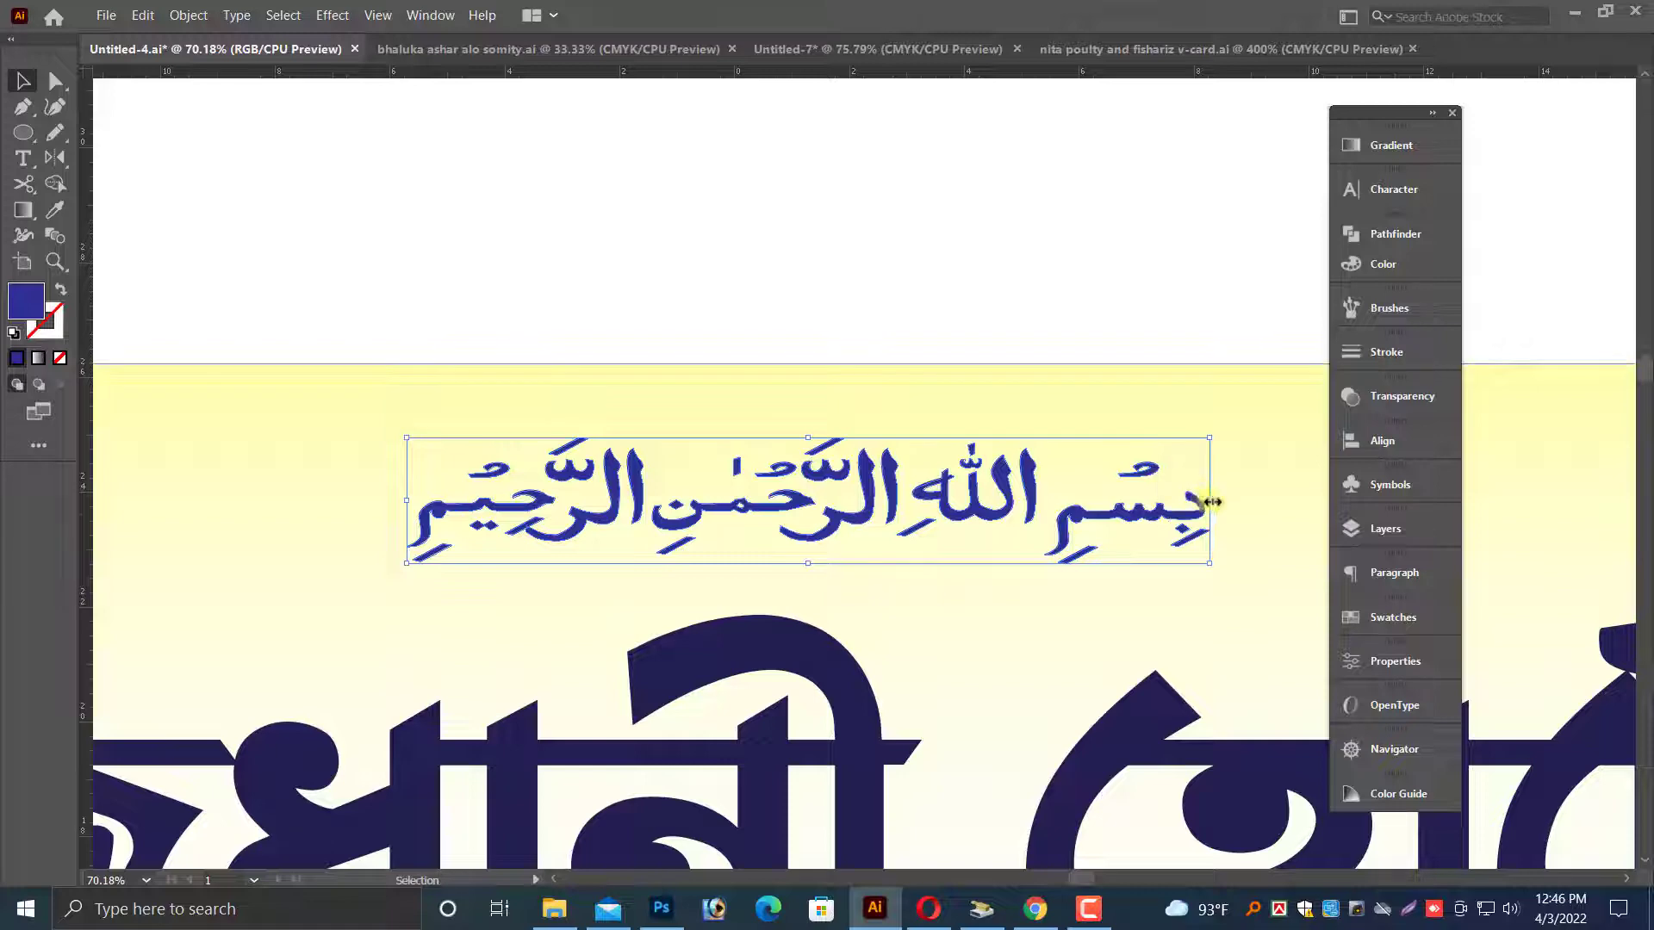
drag(1212, 501, 1118, 500)
- Fill the Bismillah calligraphy with black
click(1378, 262)
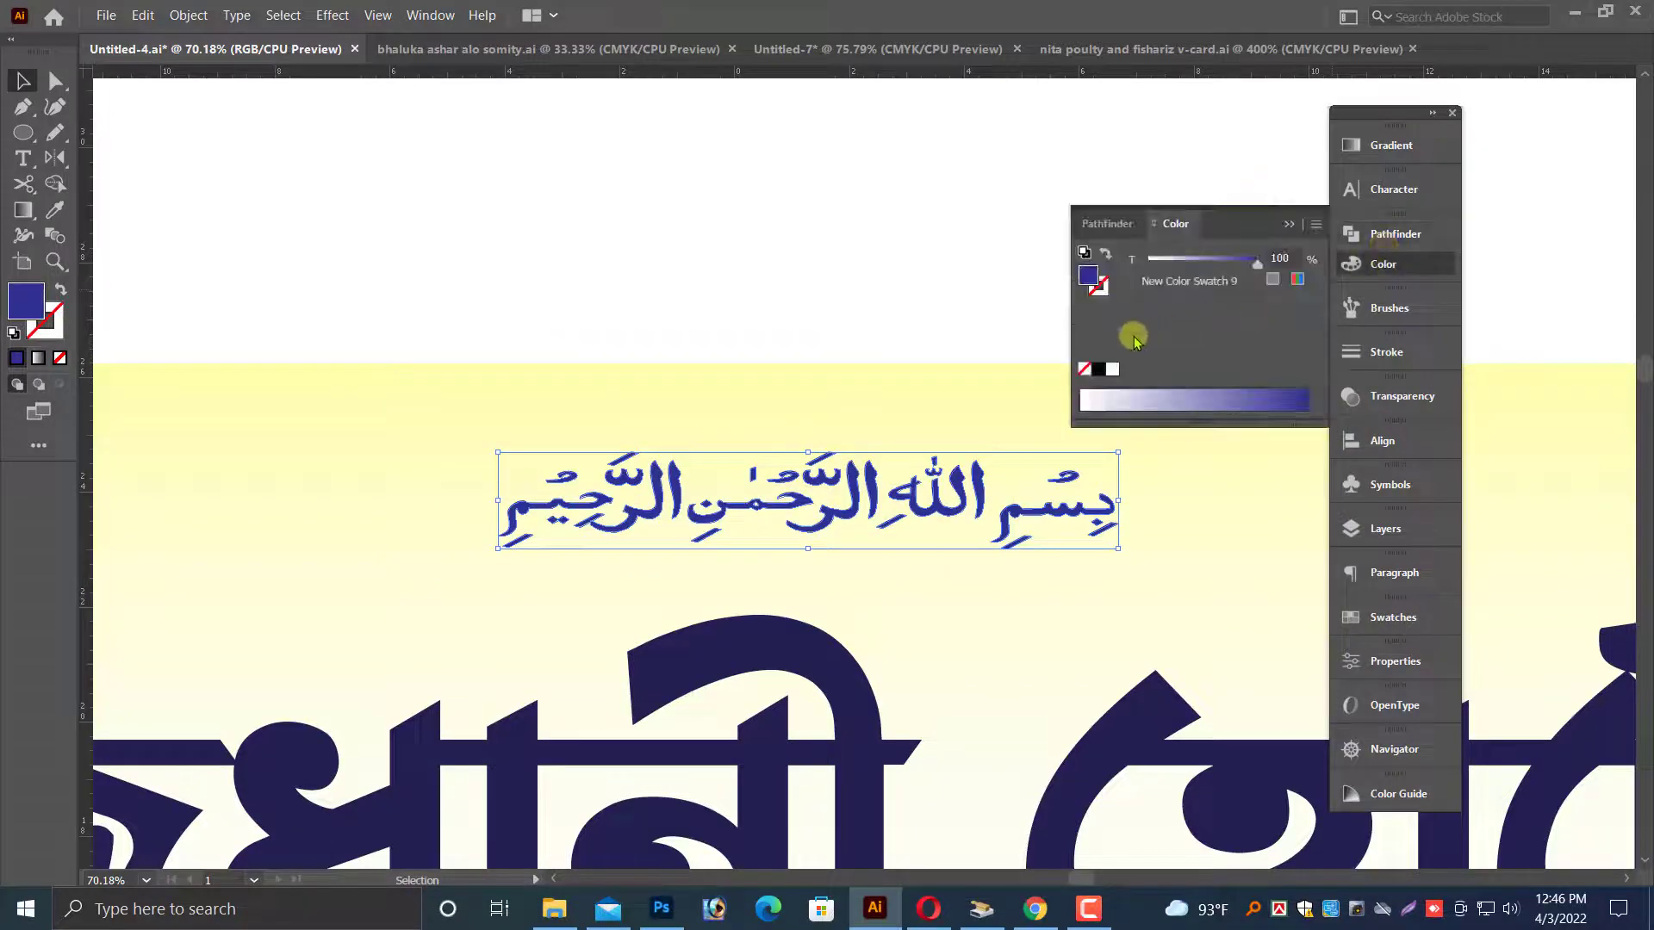
click(1096, 370)
click(1290, 226)
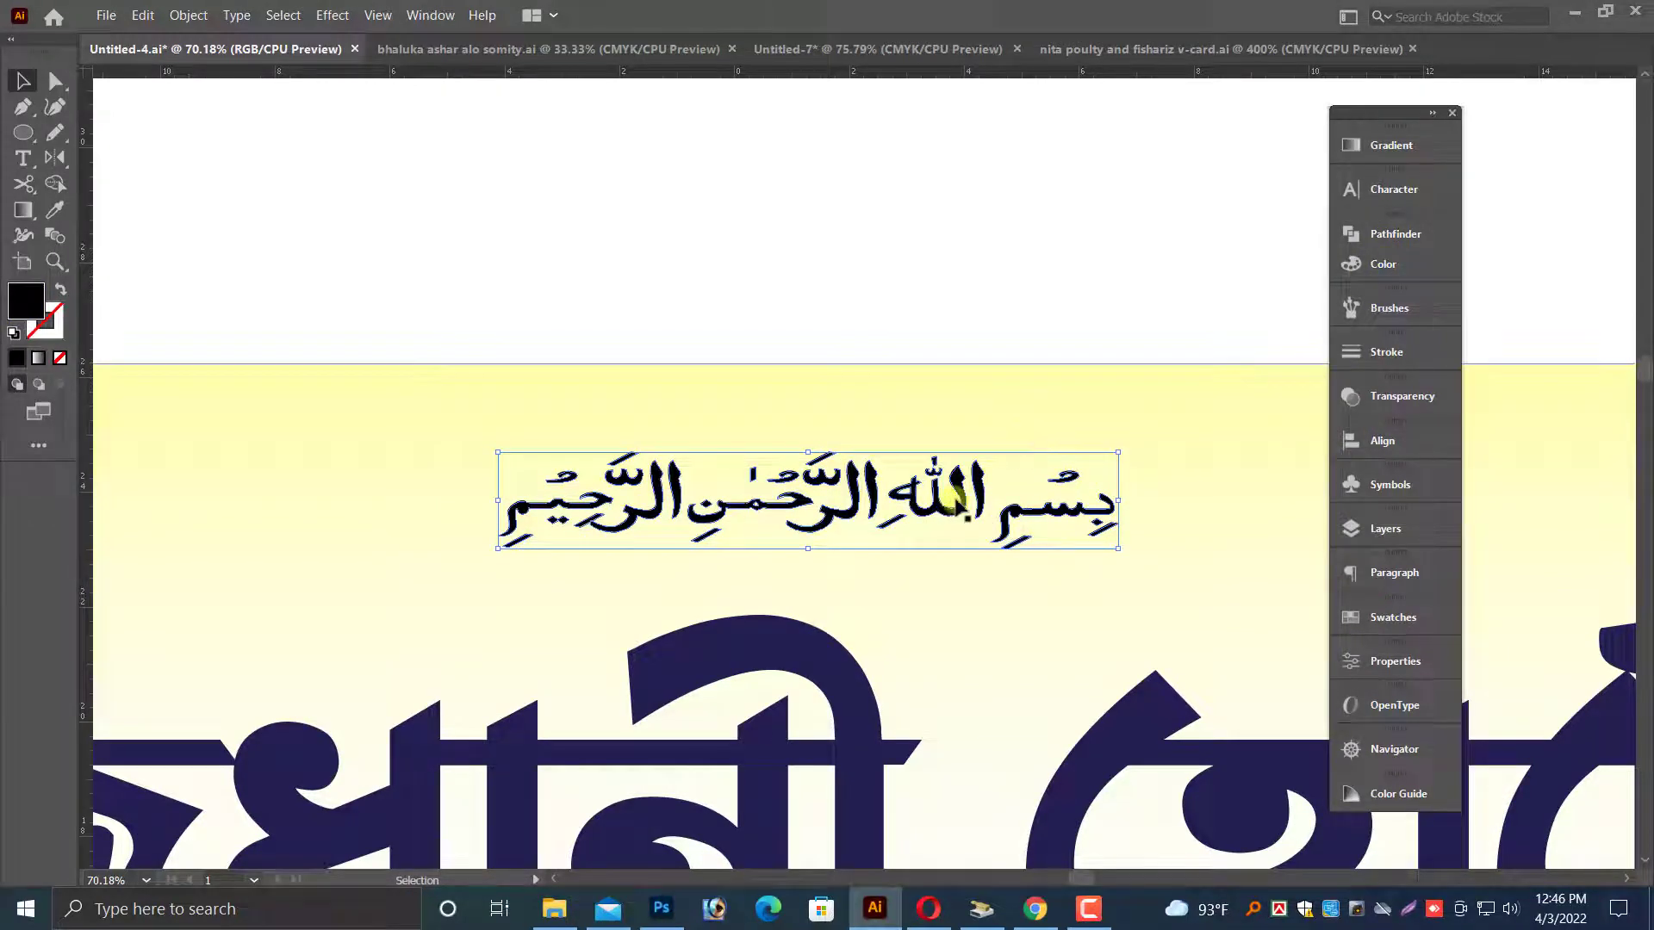
- Examine the whole banner, including the size and position of the Bismillah calligraphy above the hotel name
click(1033, 250)
key(ctrl+minus)
key(ctrl+minus)
key(ctrl+minus)
key(ctrl+minus)
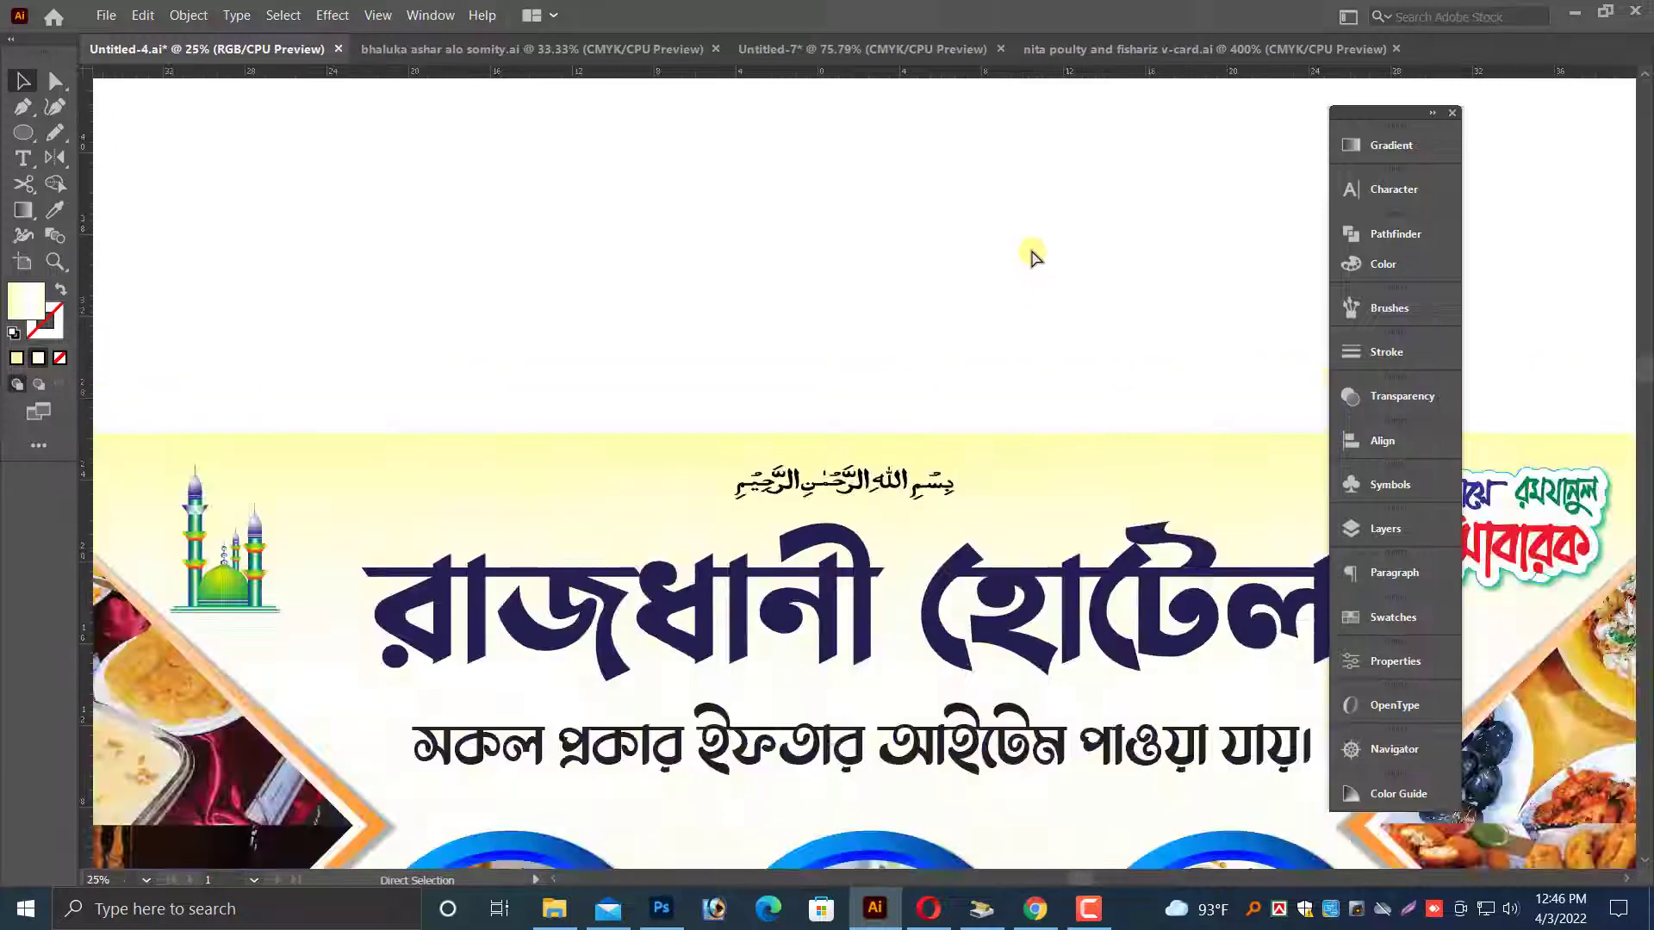
key(ctrl+minus)
key(ctrl+minus)
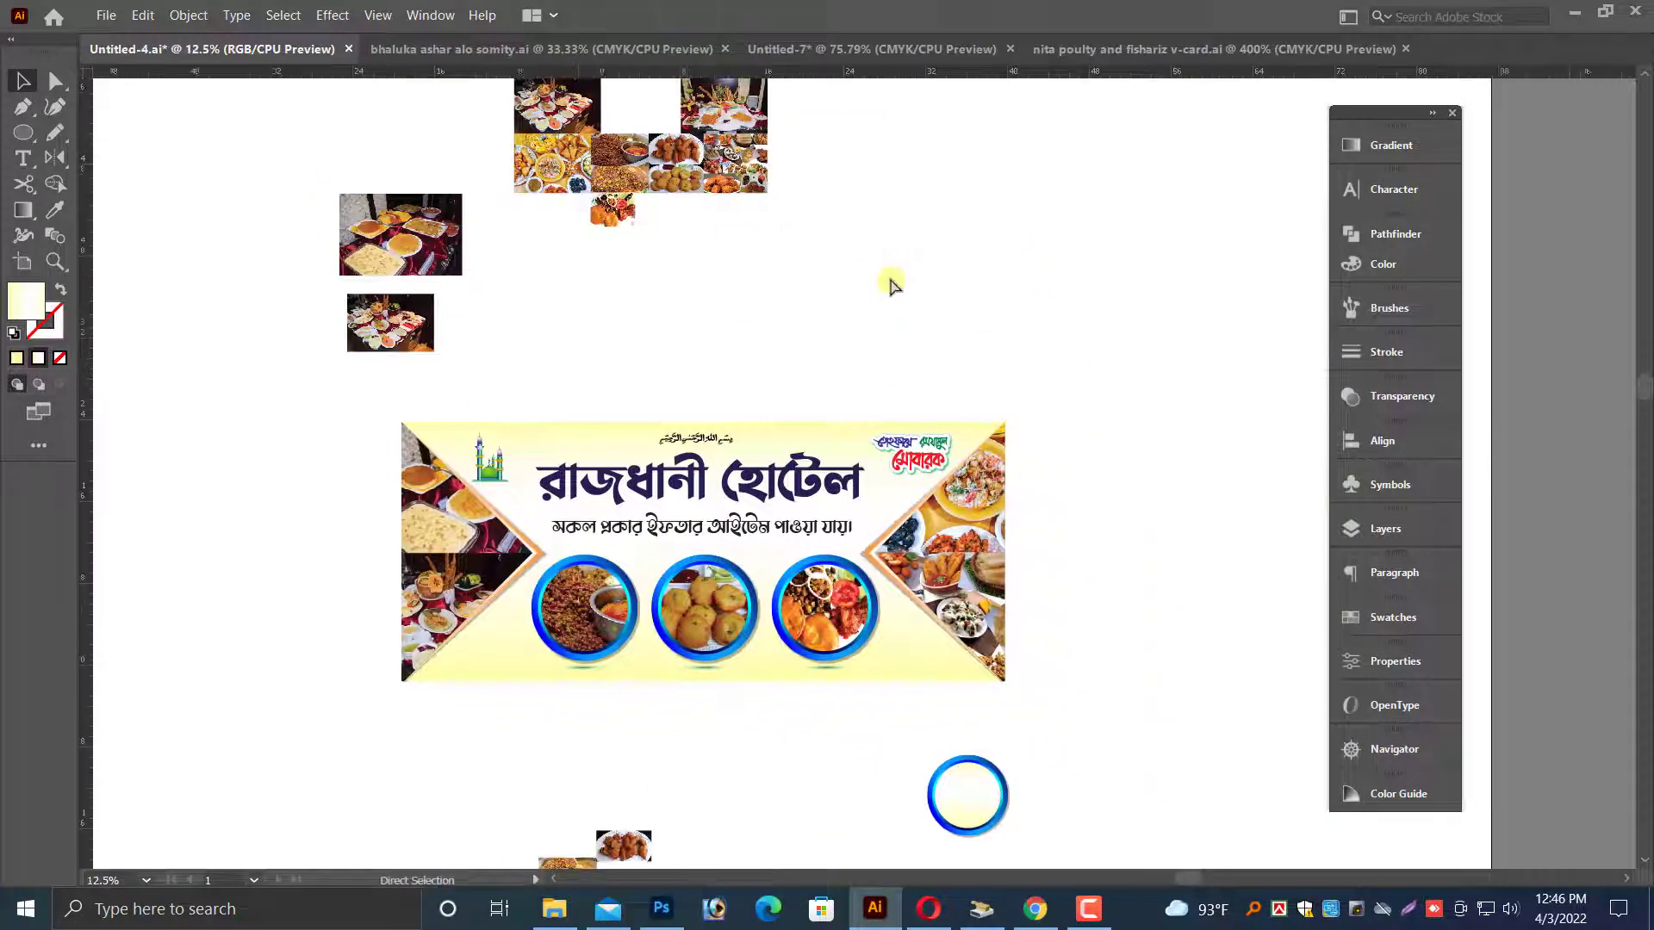
scroll(892, 298, down, 2)
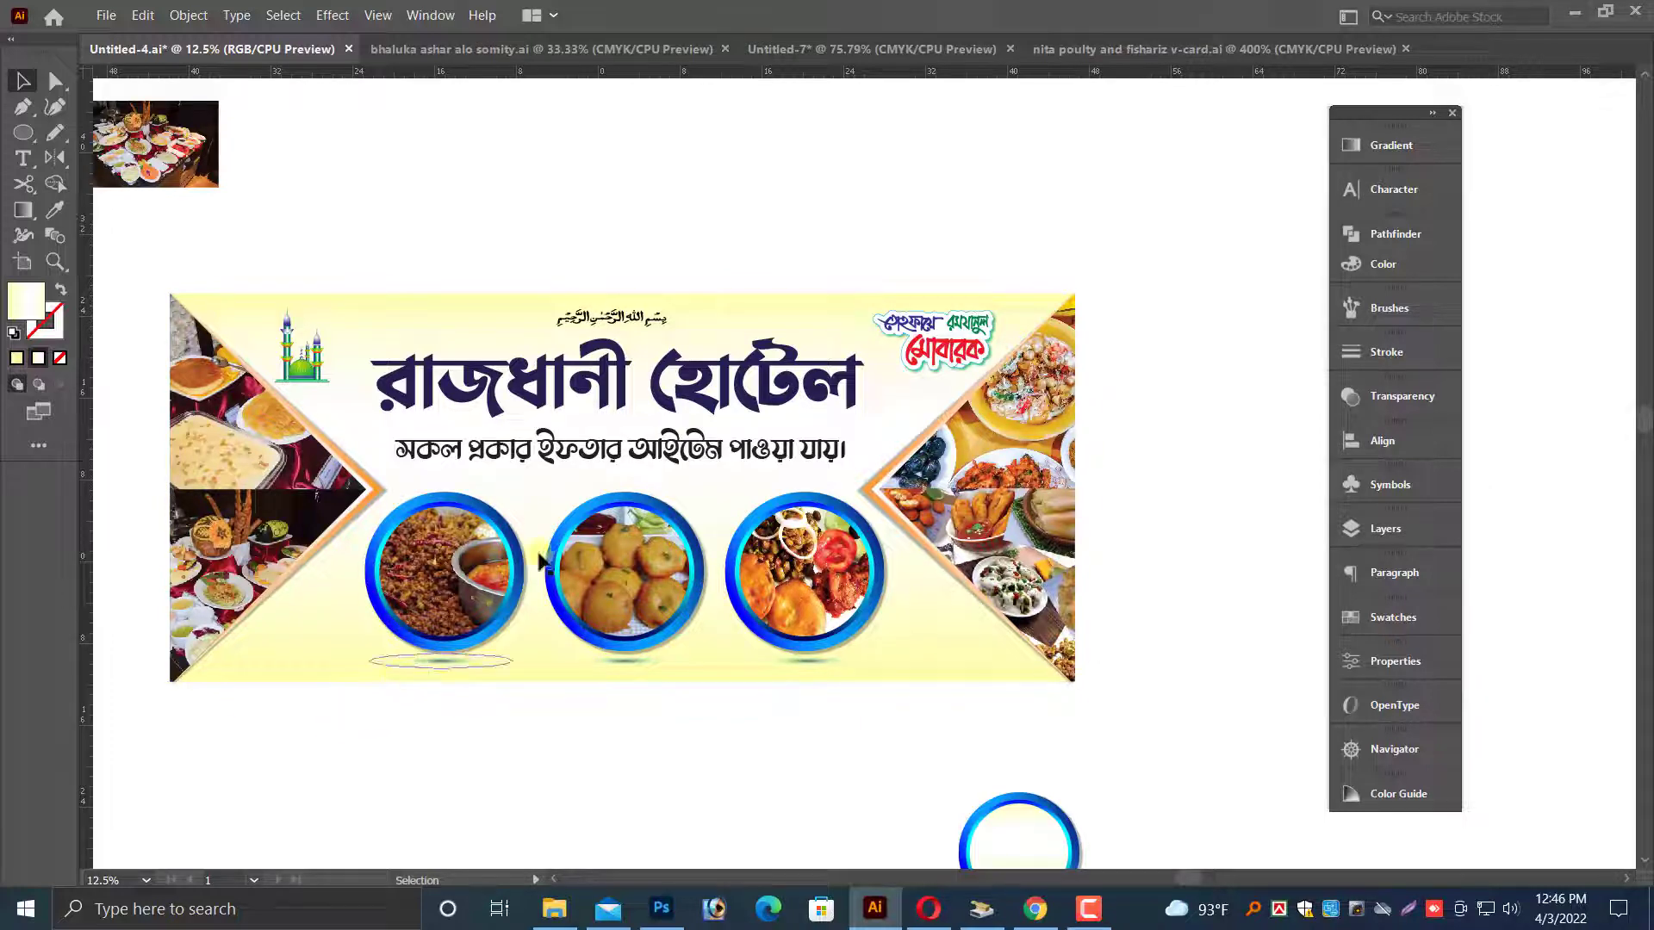
scroll(621, 216, left, 2)
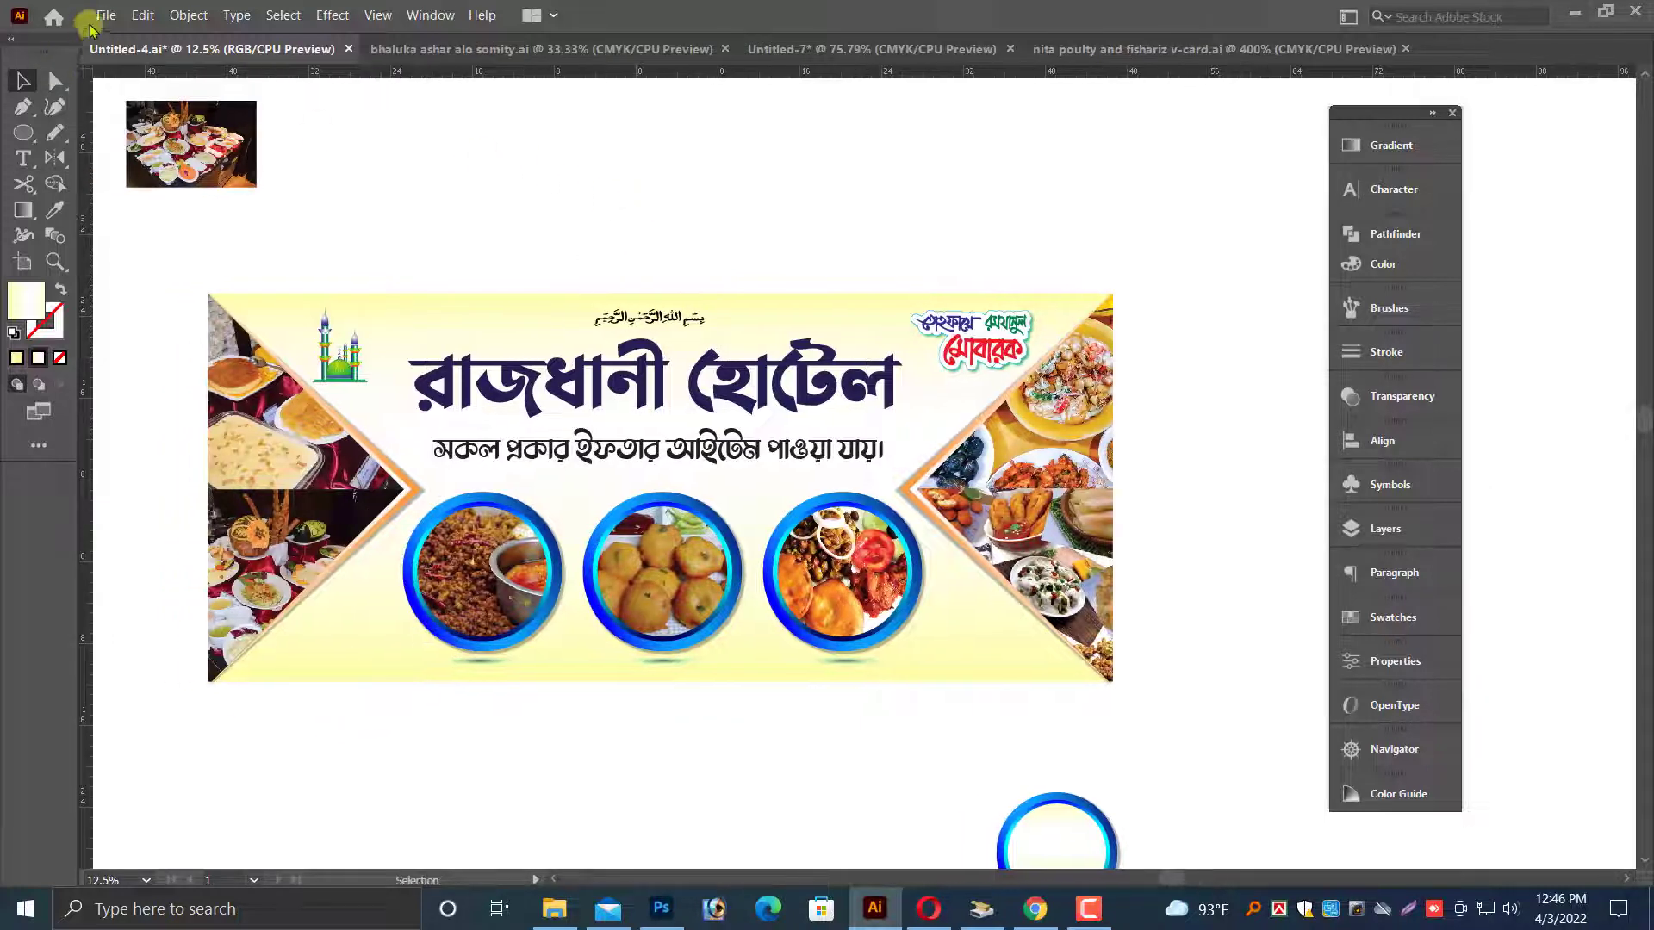
- Open the file al arafa islami.ai from the bank folder in the Ujjol design library
click(104, 15)
click(136, 80)
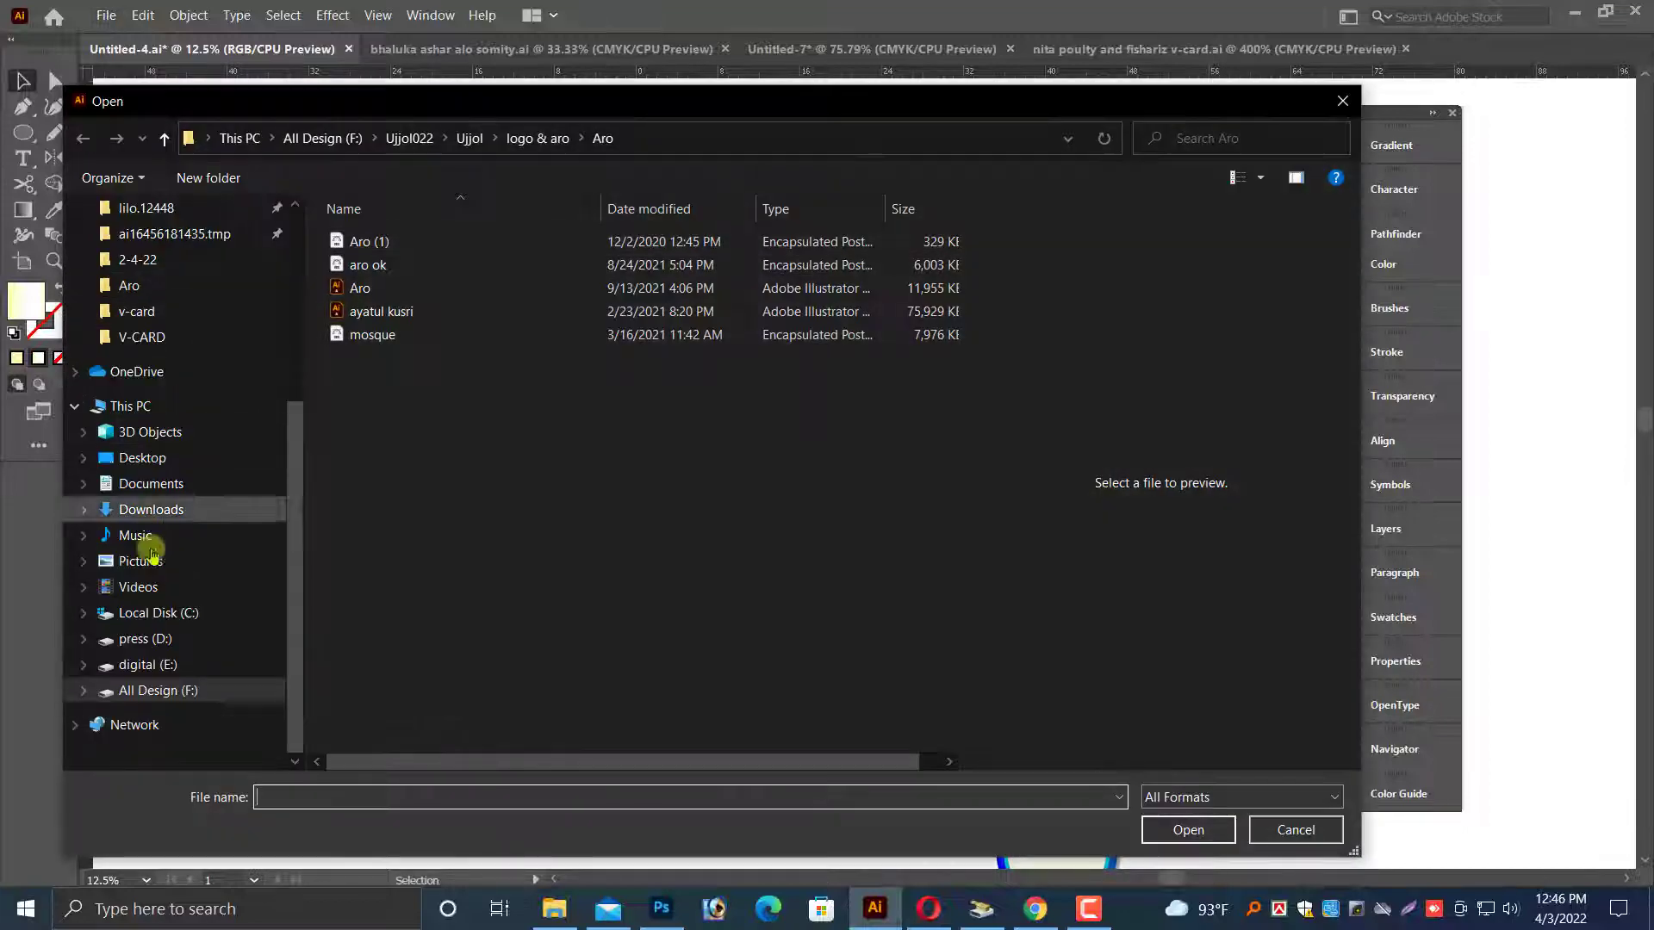
click(151, 665)
click(169, 695)
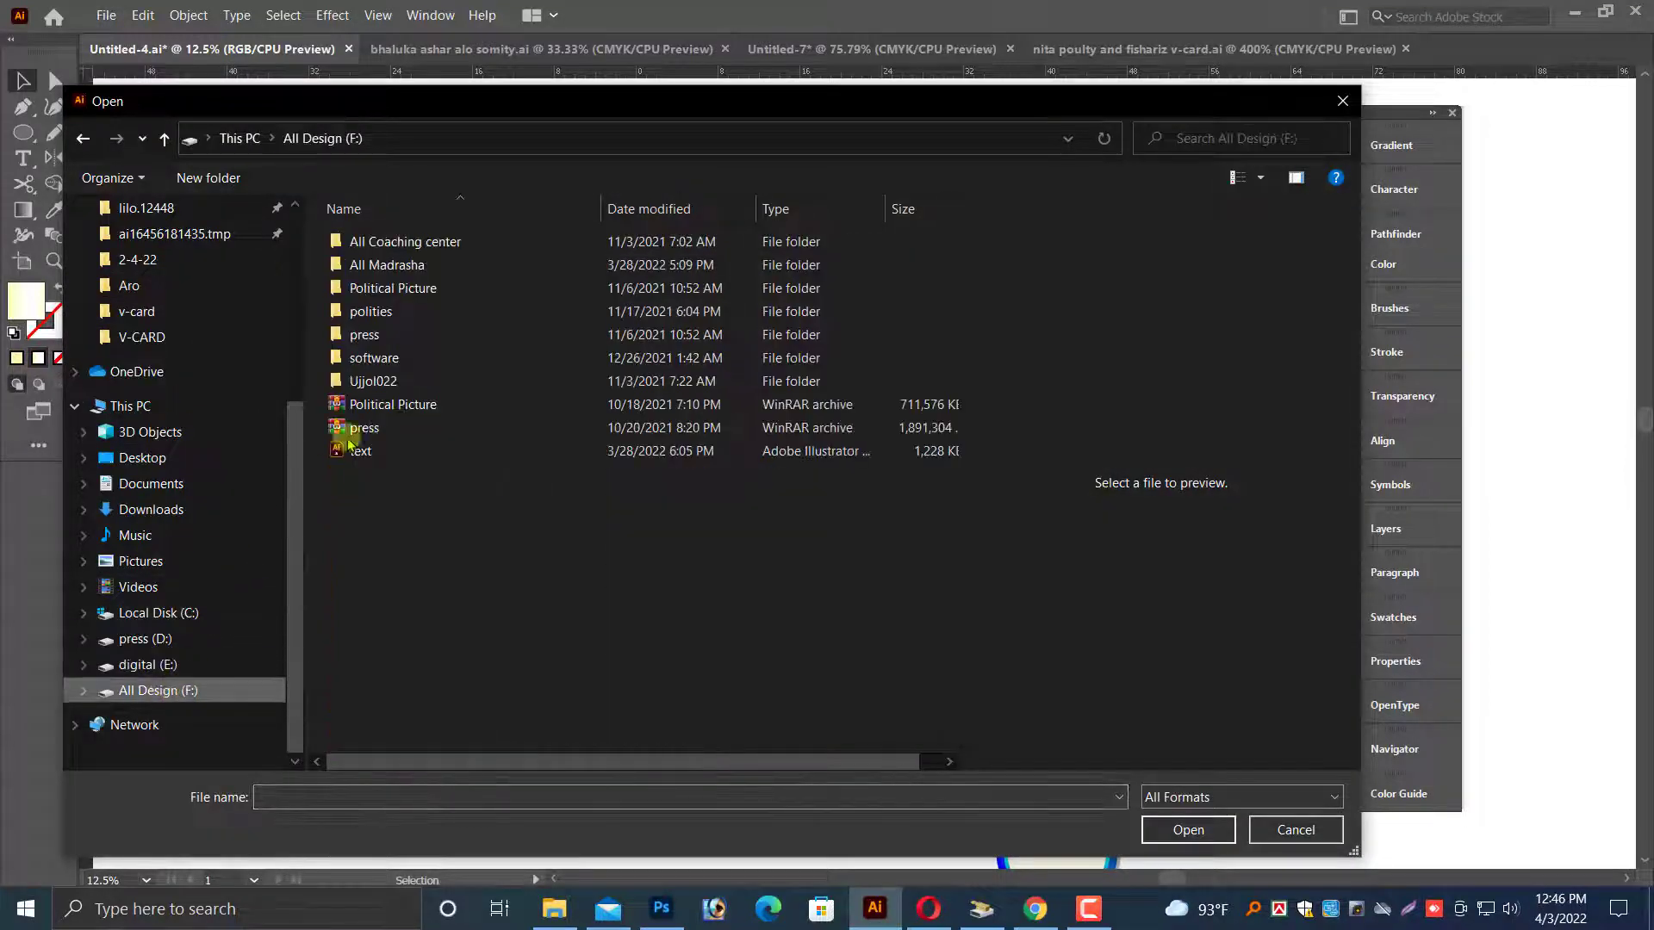
double_click(379, 381)
double_click(363, 242)
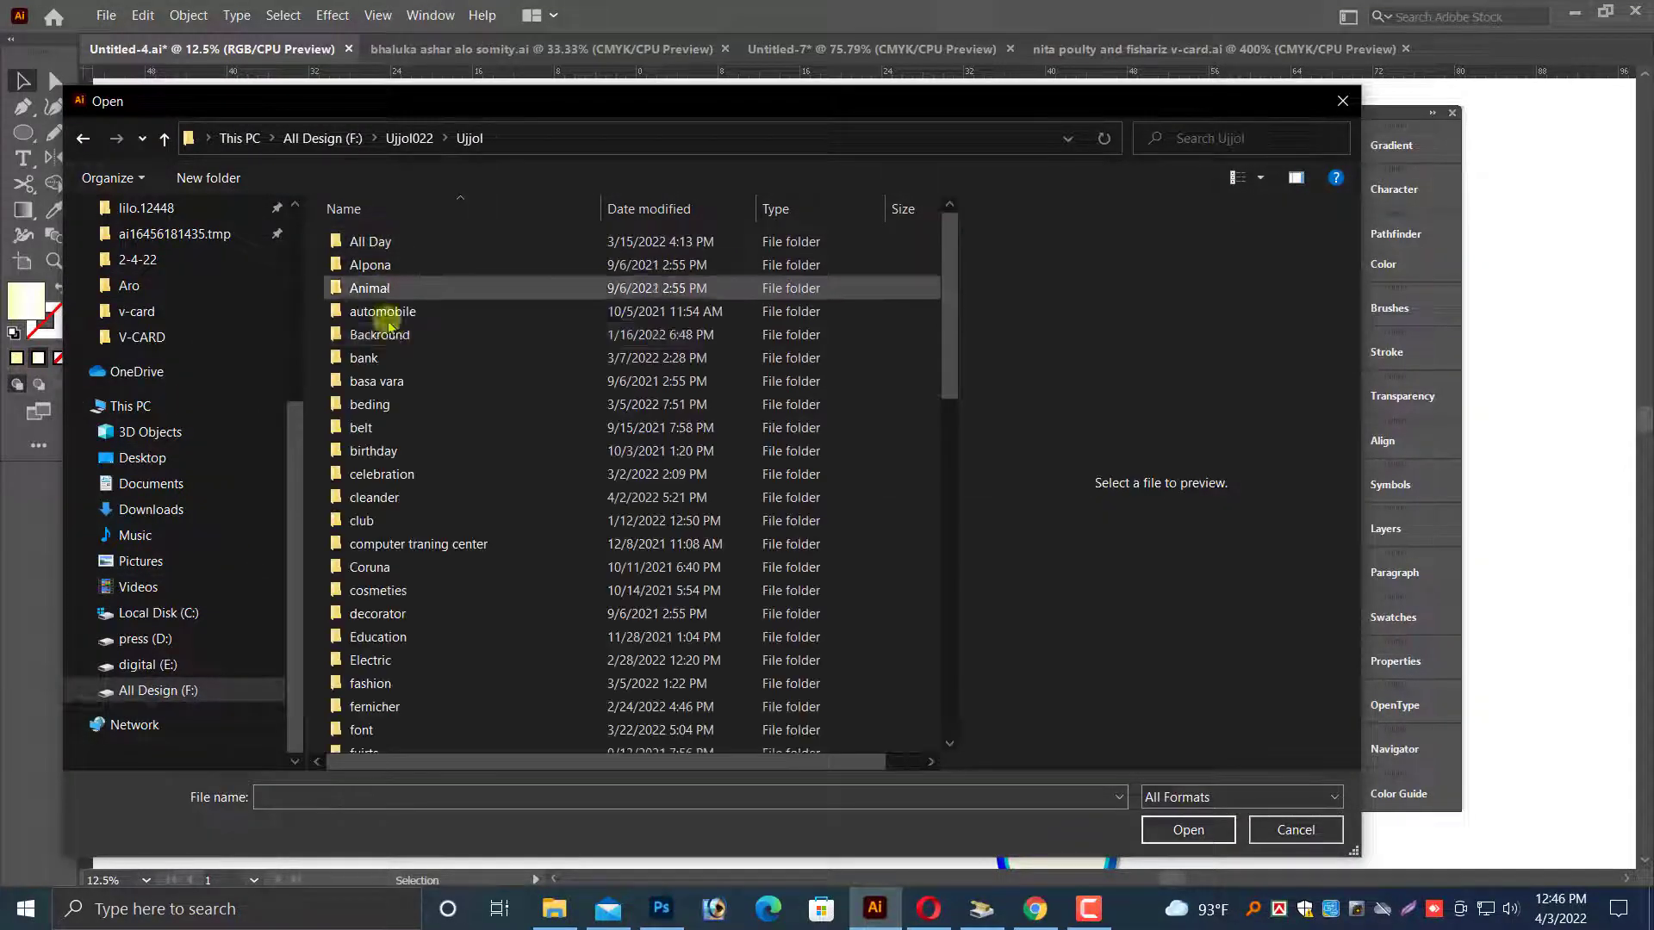
click(388, 335)
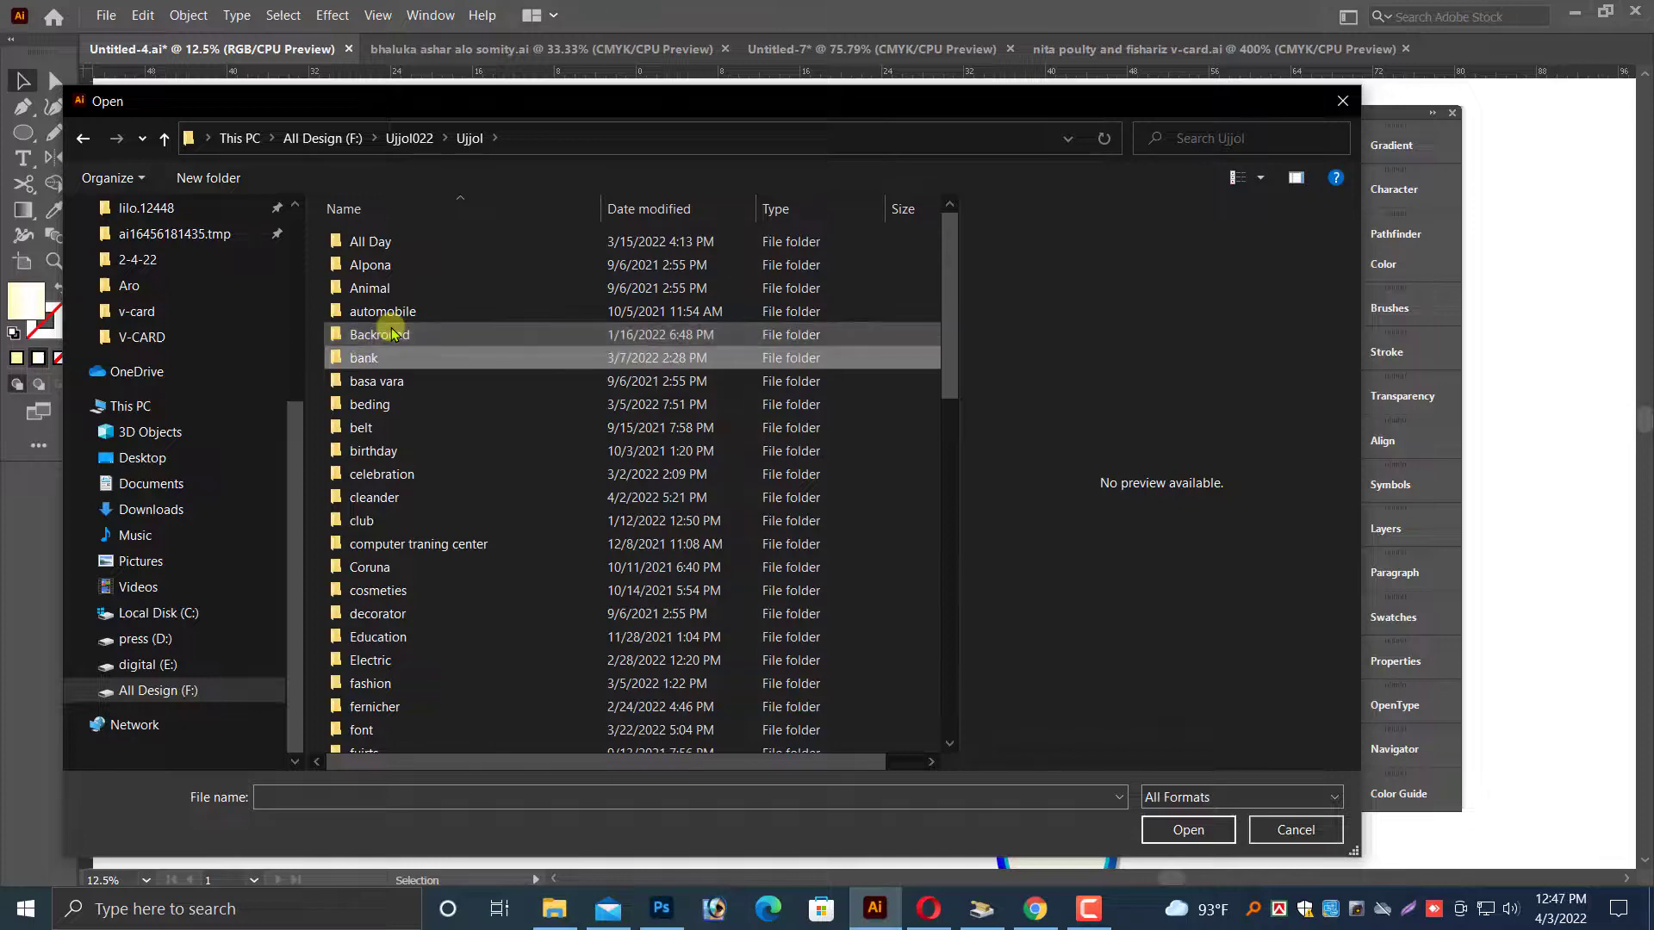
double_click(401, 289)
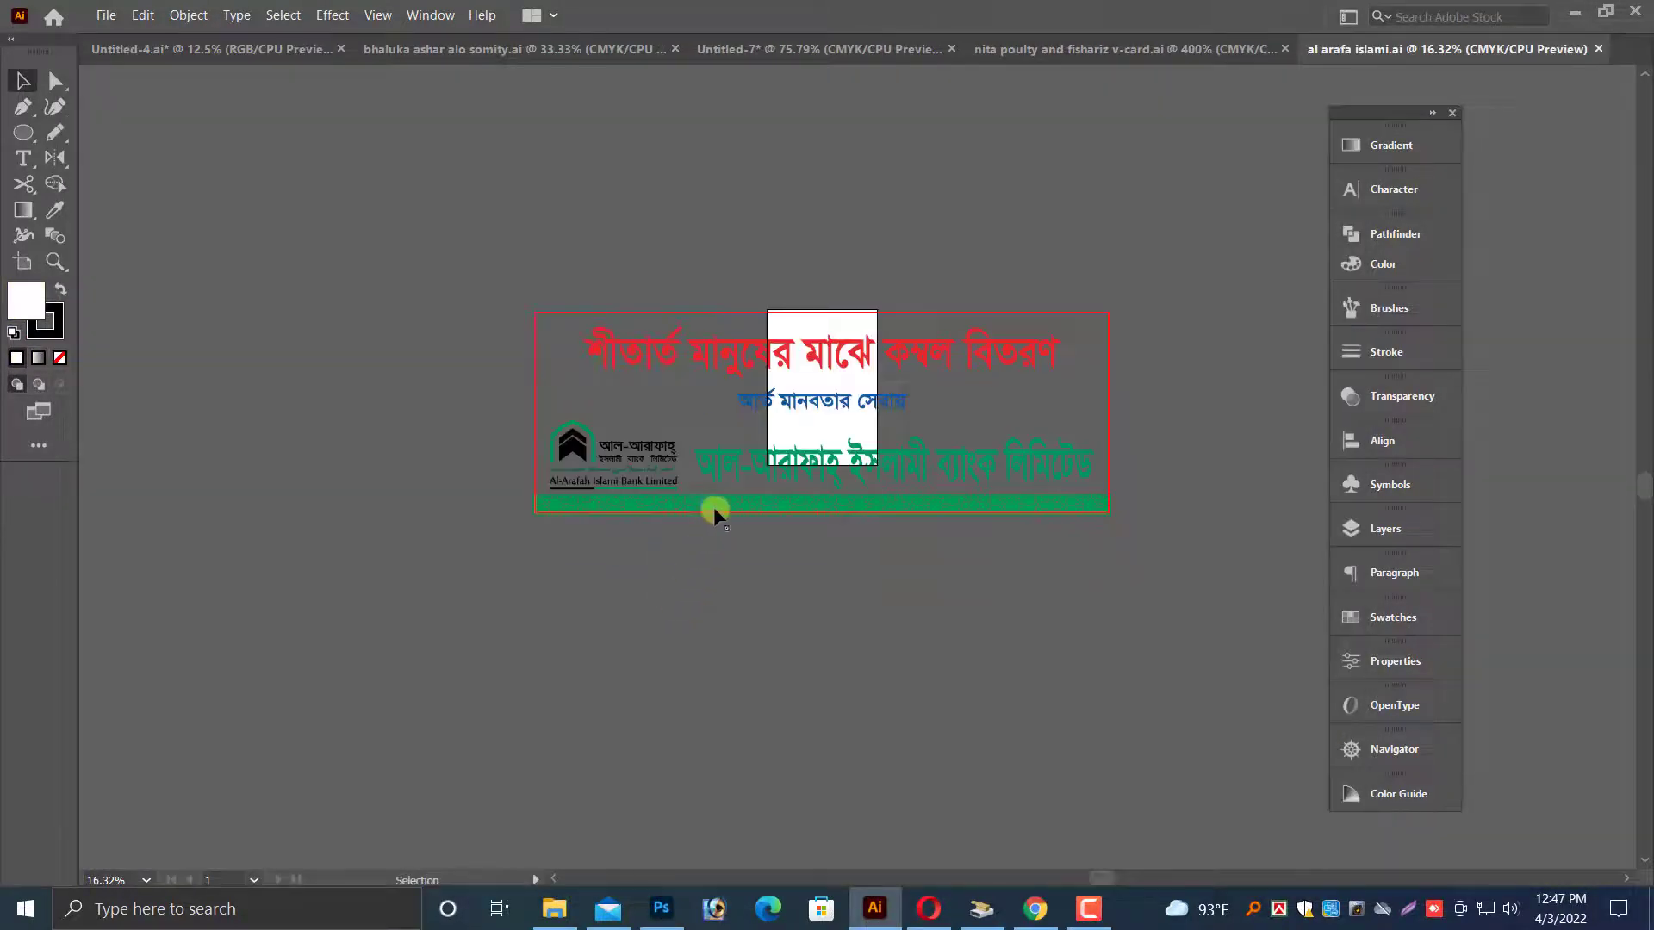
- Cut the green geometric pattern strip from al arafa islami.ai and close that file without saving
click(714, 508)
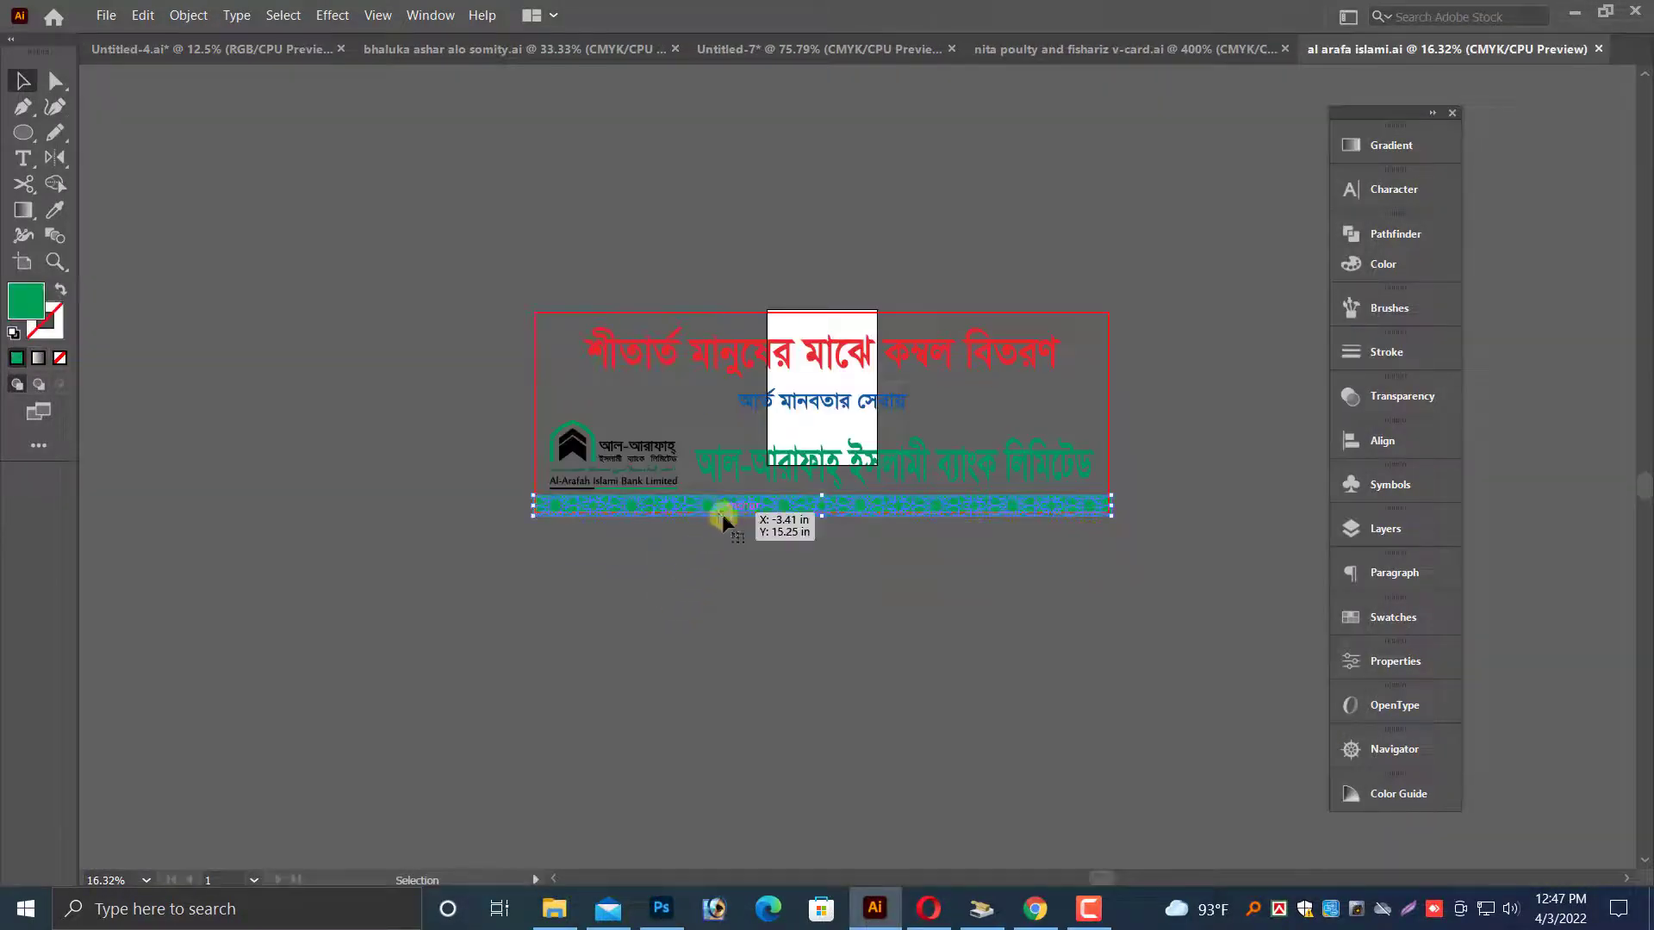
key(Delete)
key(ctrl+w)
click(930, 484)
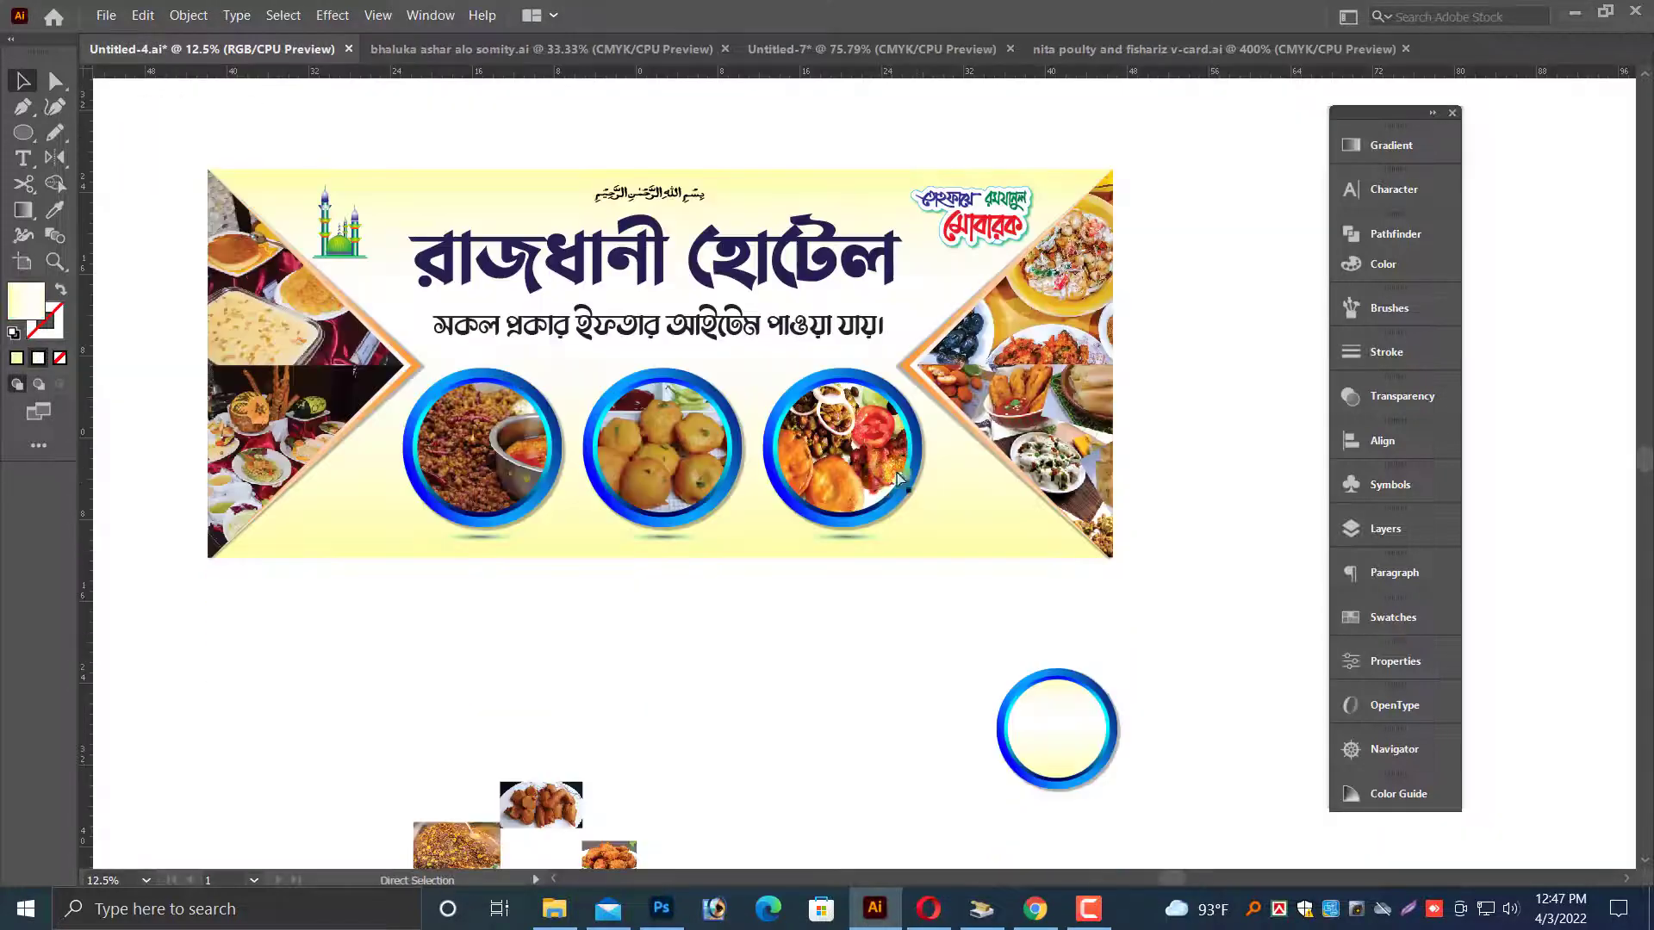
- Place the green pattern strip in the banner document, enlarge it and move it onto the banner's bottom edge
drag(964, 487, 693, 589)
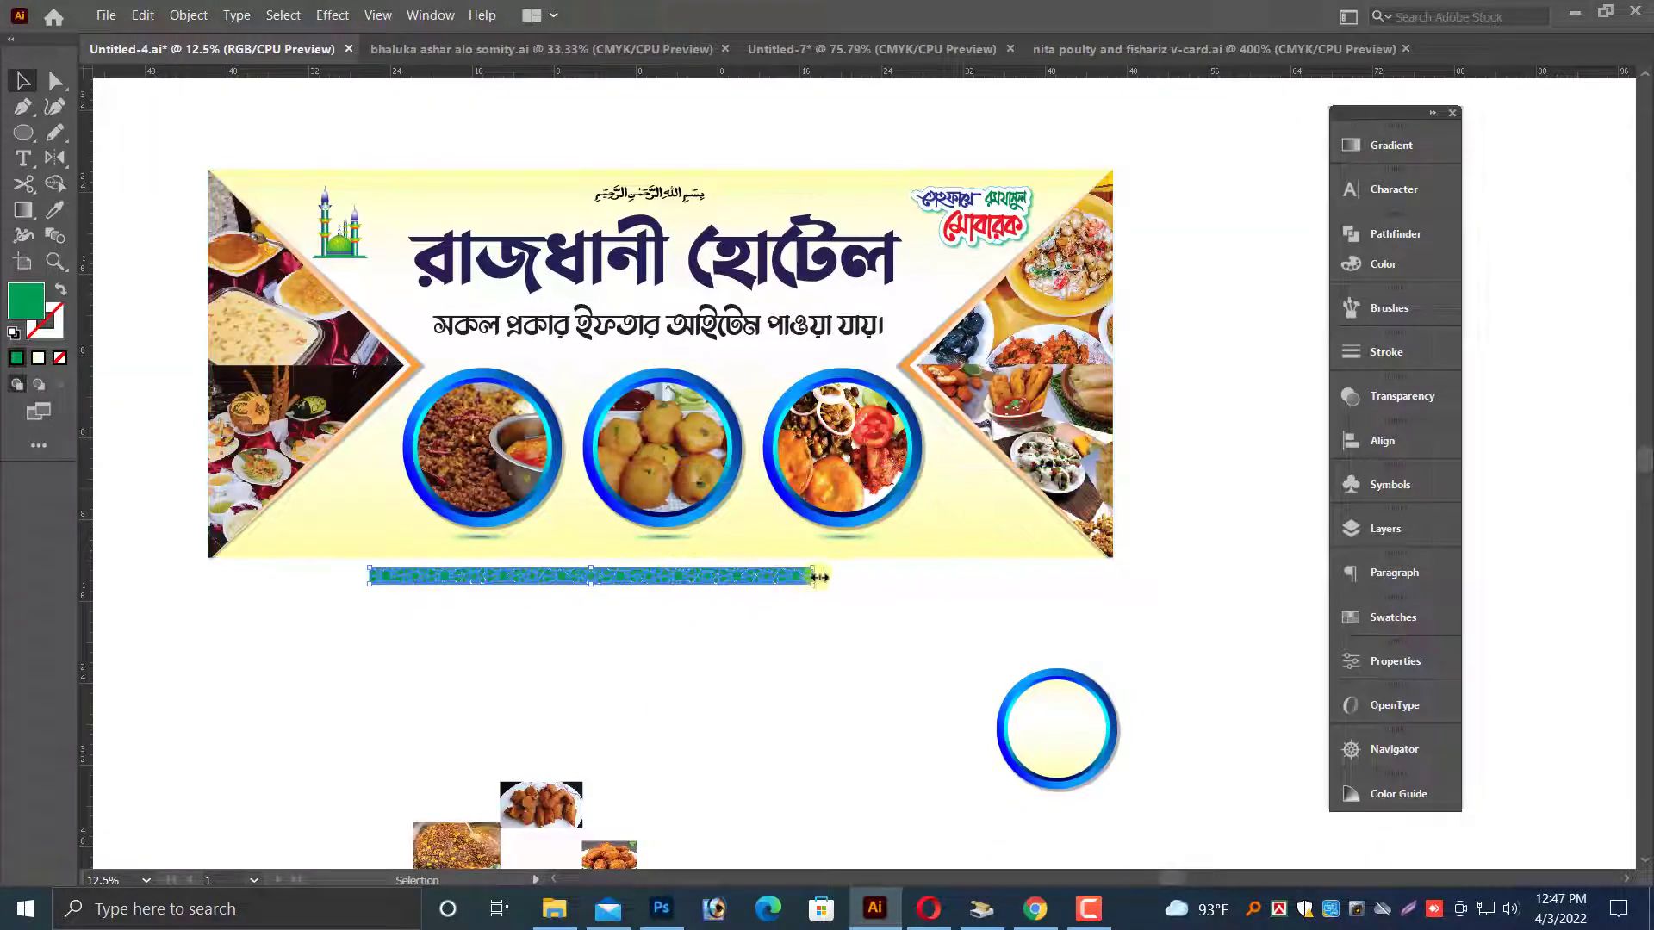
drag(814, 577, 1036, 577)
drag(913, 576, 756, 547)
click(726, 625)
- Stretch the green pattern strip sideways until it nearly reaches the banner's right edge
drag(984, 552, 1219, 584)
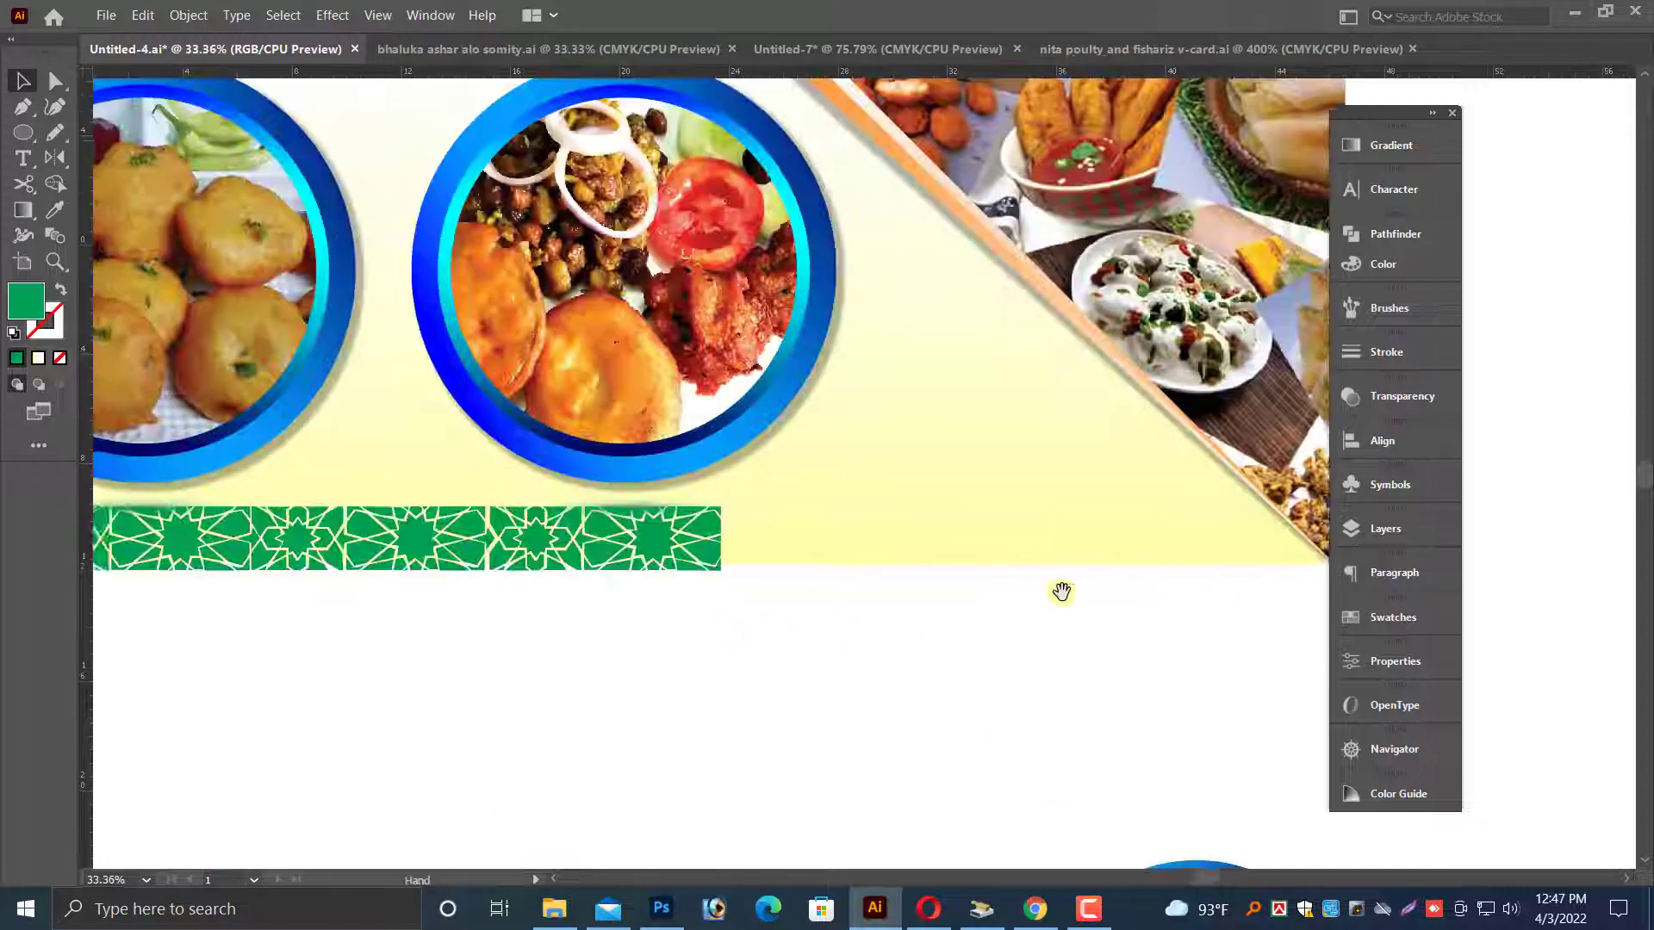
click(653, 556)
drag(1000, 564, 1278, 609)
scroll(1025, 646, right, 3)
click(1034, 668)
drag(829, 438, 1248, 618)
drag(1117, 611, 1117, 611)
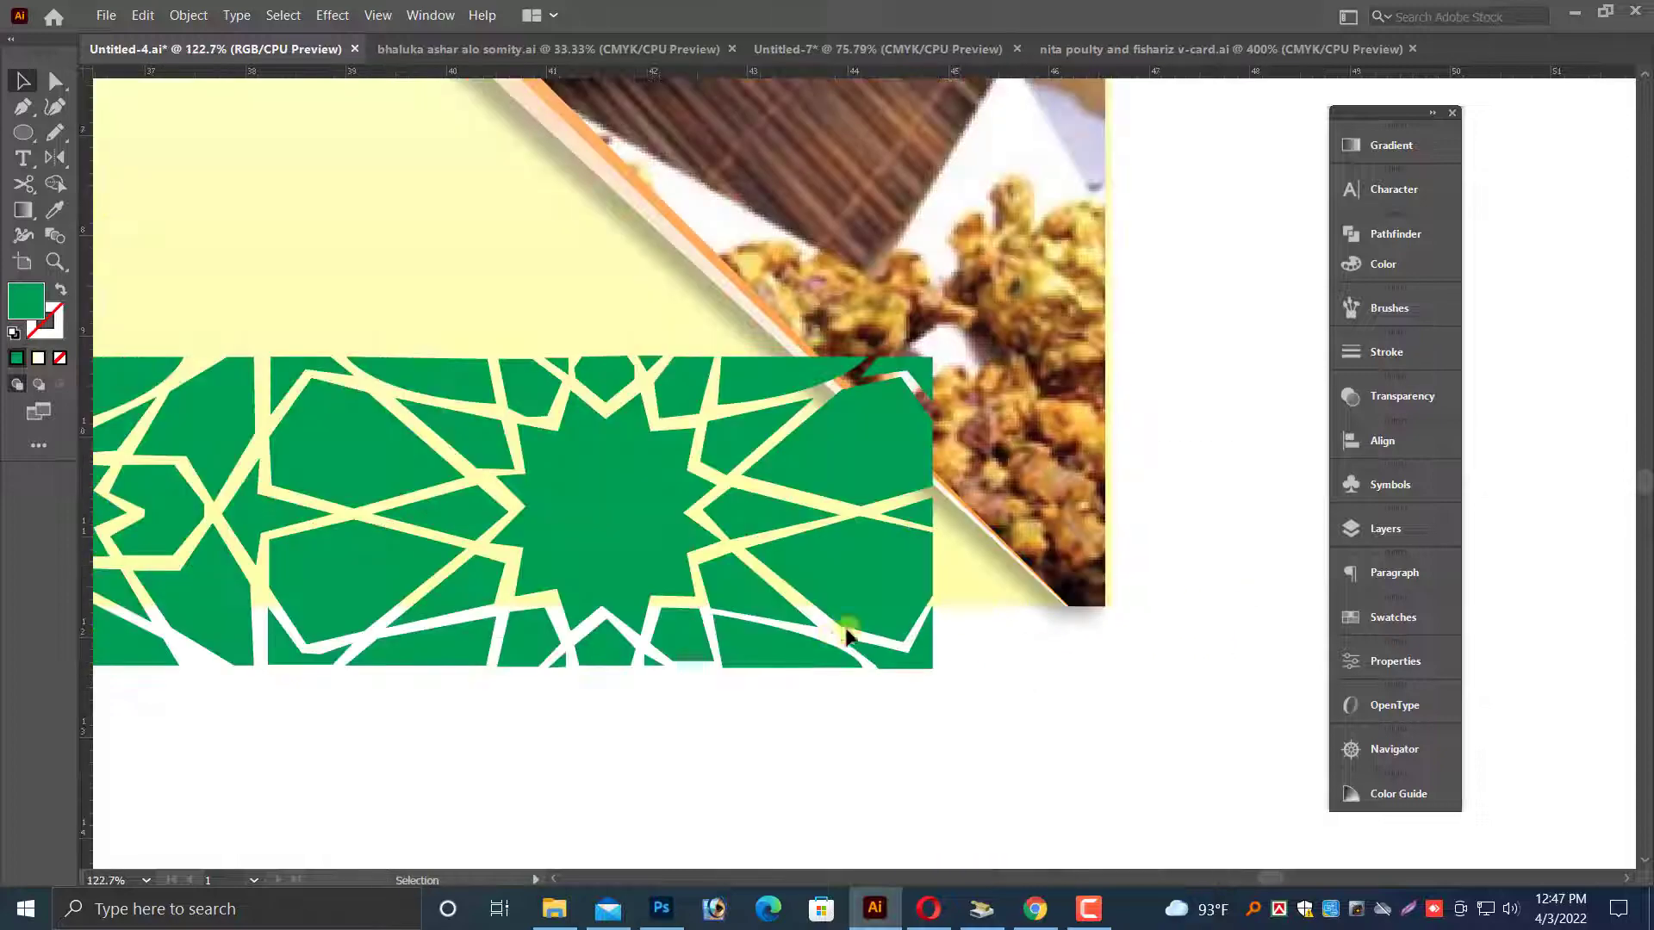
click(936, 538)
drag(935, 512, 1091, 517)
- Shift the pattern strip up until its lower edge lines up with the banner's bottom edge
drag(886, 583, 842, 568)
key(Up)
key(Up)
key(Up)
key(Up)
key(Up)
key(Up)
key(Up)
key(Up)
key(Up)
key(Up)
key(Up)
key(Up)
key(Up)
key(Up)
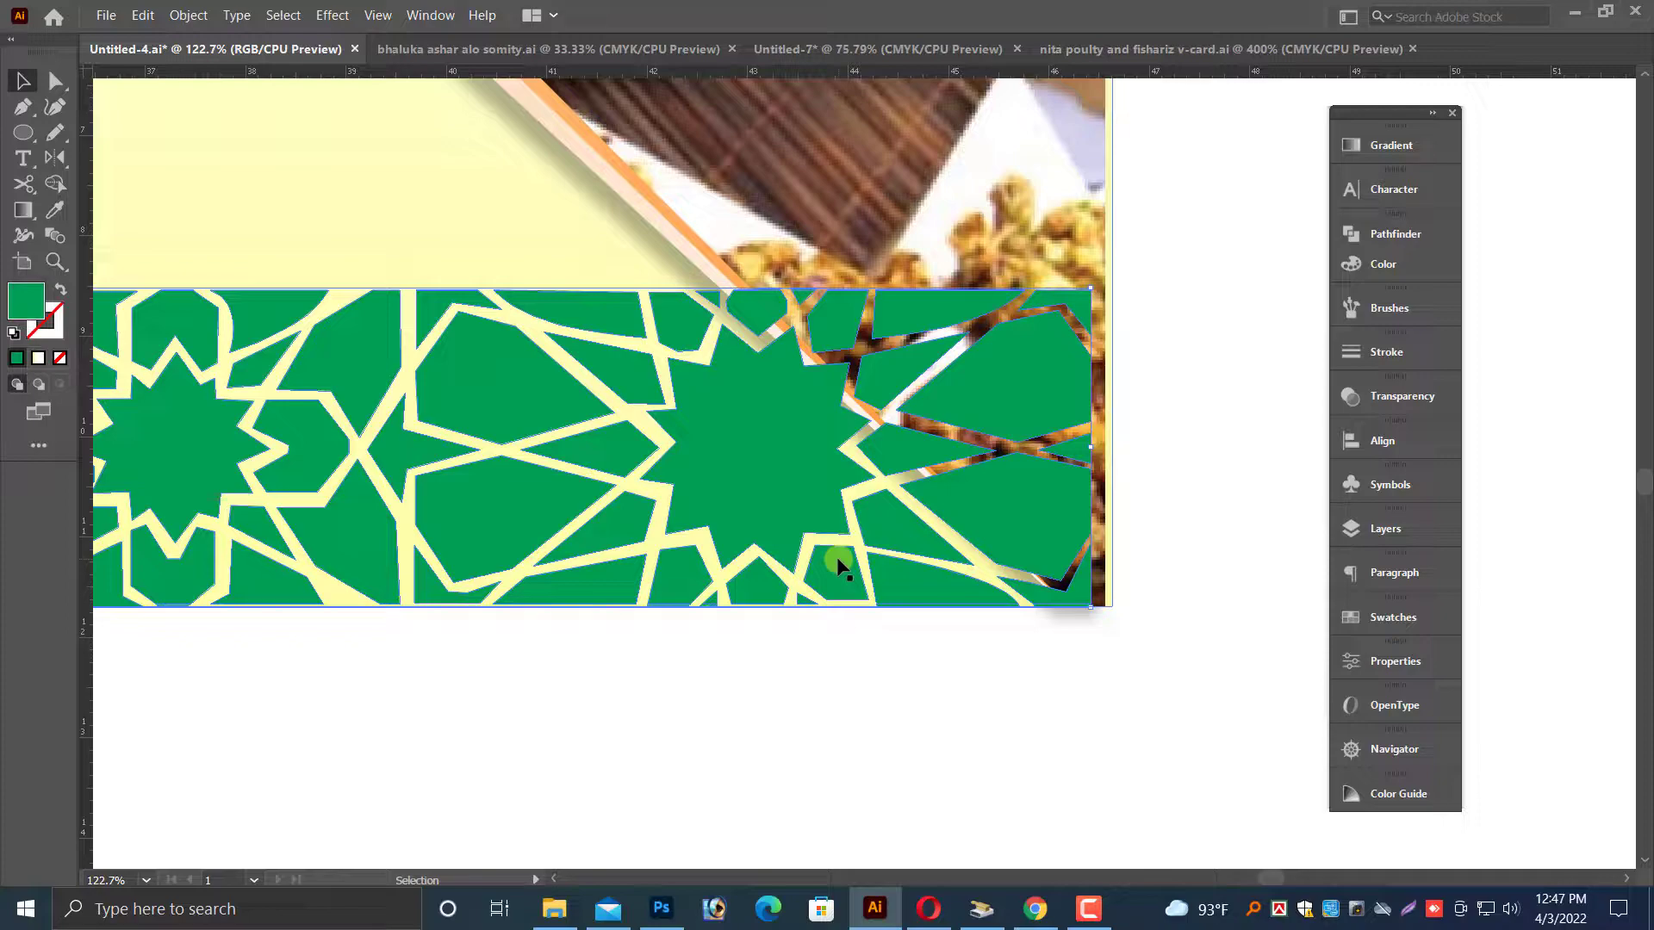
- Examine how the green pattern strip sits beneath the photo circles and over the triangle photos
key(ctrl+minus)
key(ctrl+minus)
key(ctrl+minus)
key(ctrl+minus)
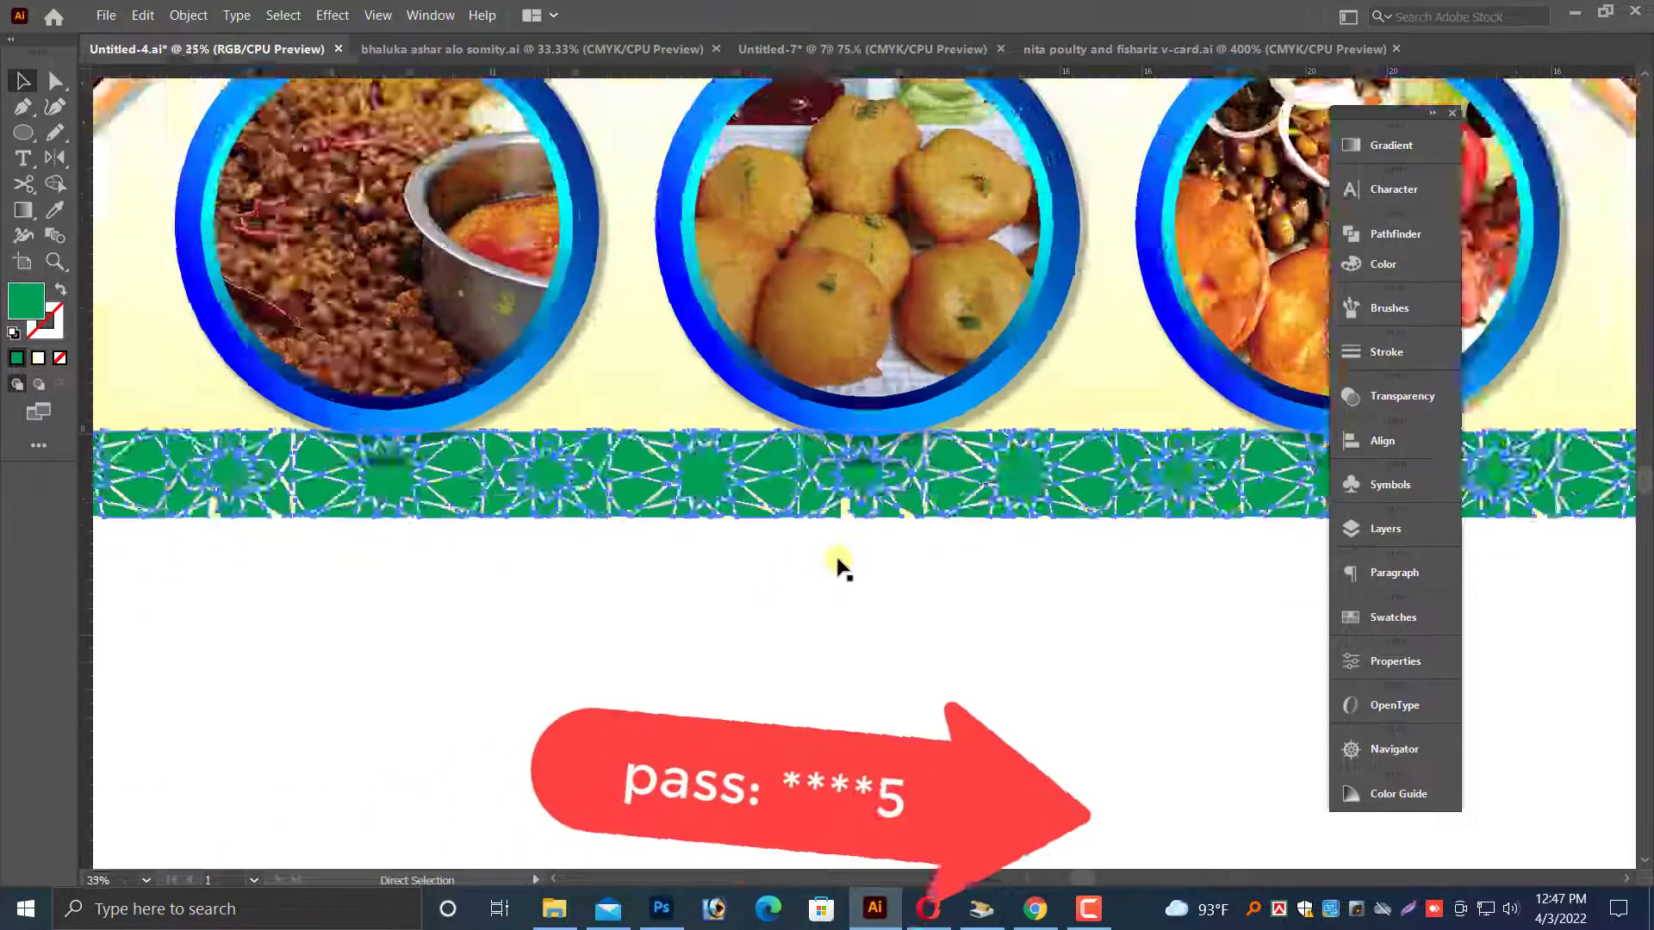
key(ctrl+minus)
key(ctrl+minus)
scroll(836, 593, up, 3)
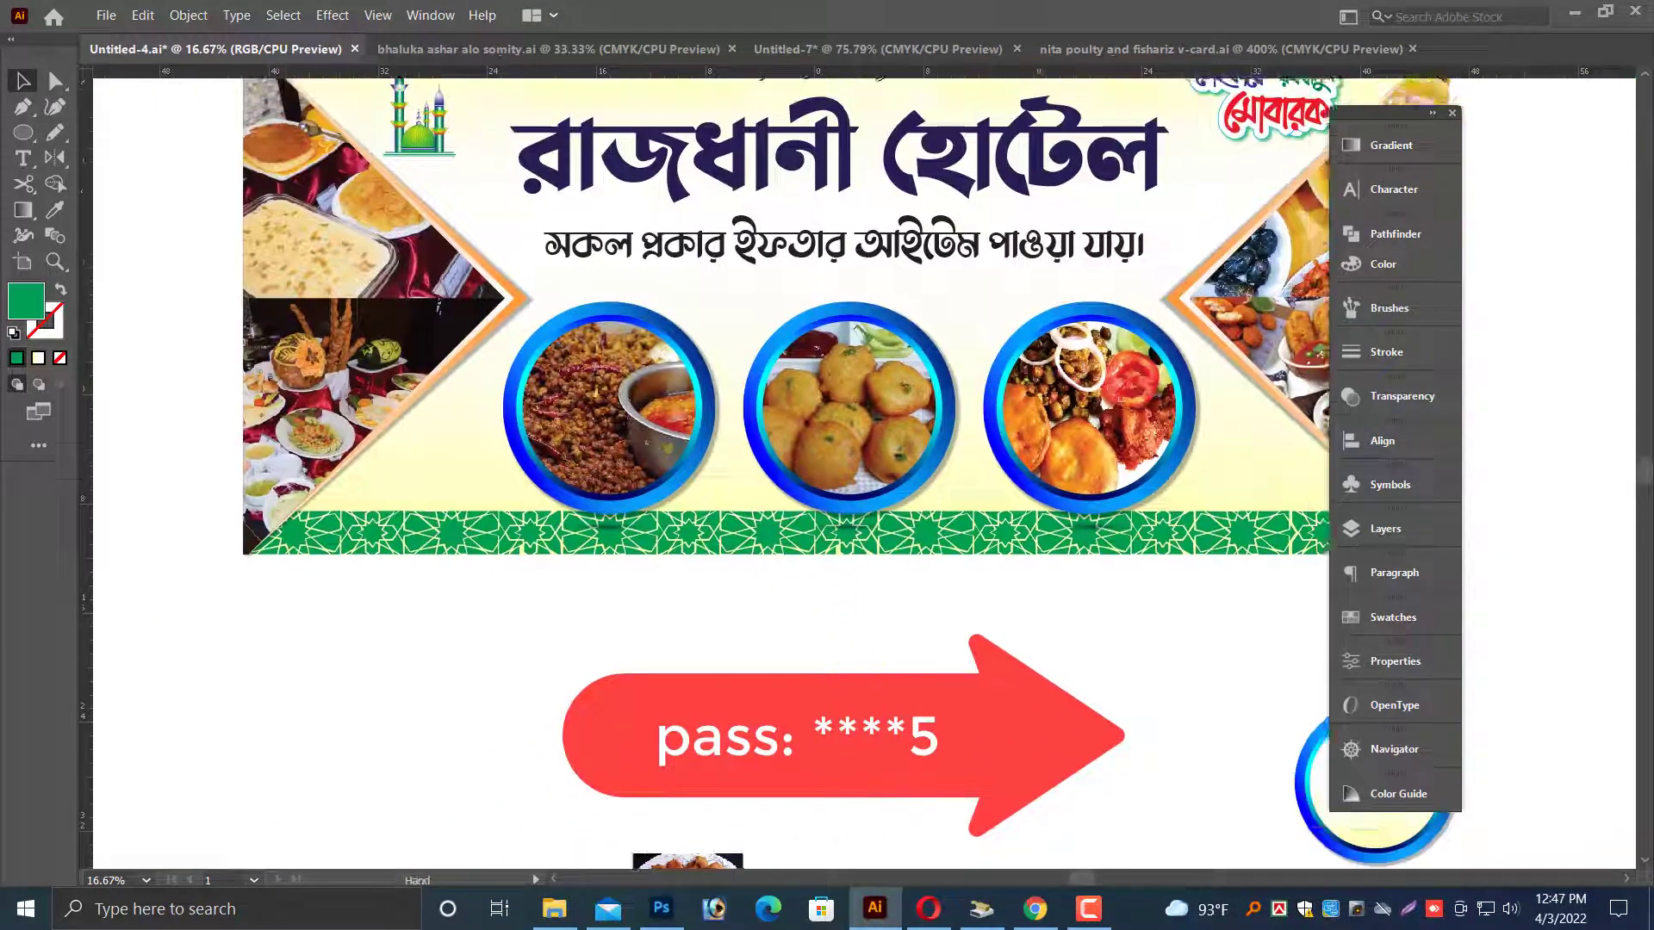
drag(814, 680, 773, 760)
click(638, 591)
click(633, 648)
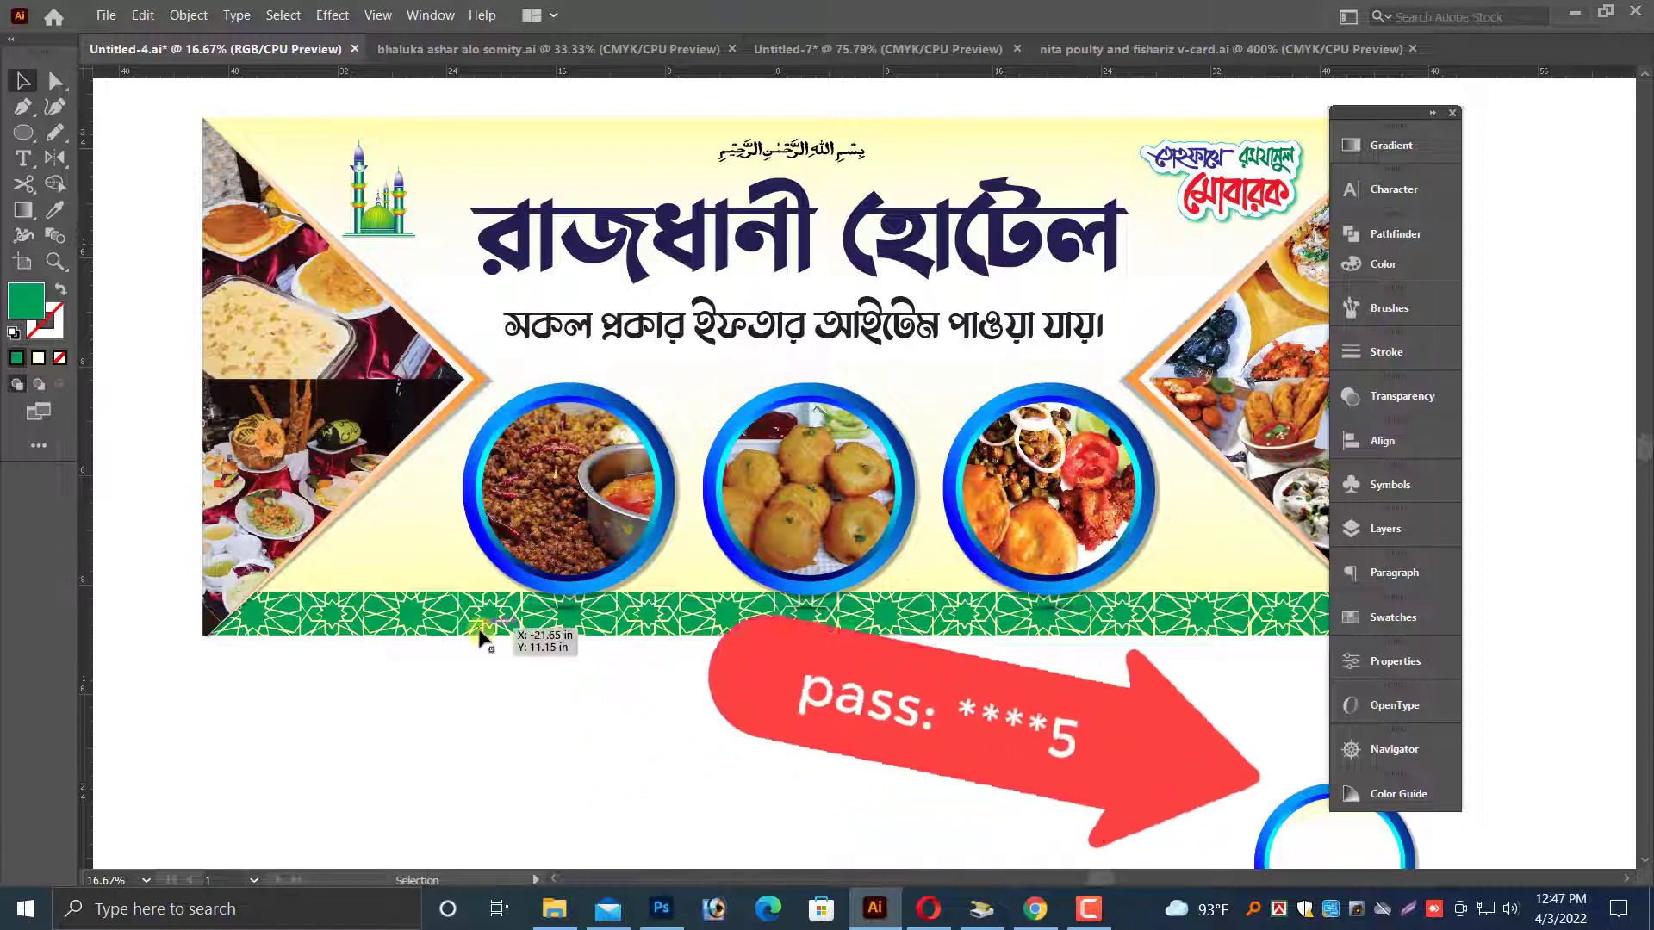
scroll(731, 694, up, 1)
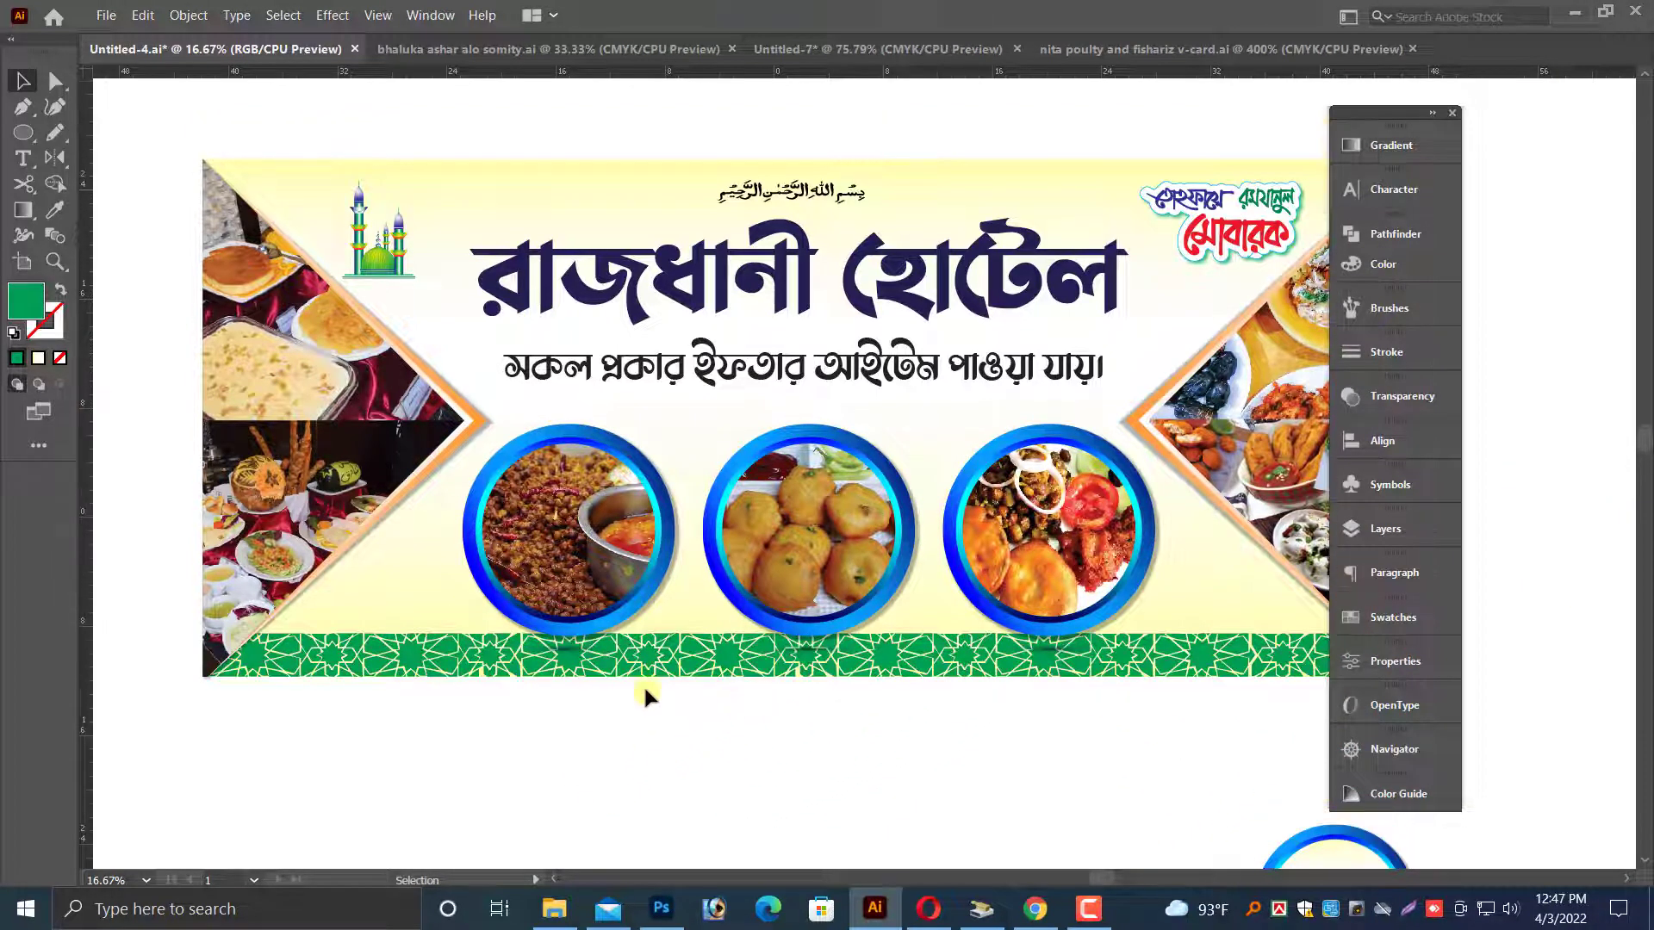
- Select the banner background with the triangle photos and green pattern strip, and lock the selection
drag(608, 771, 601, 790)
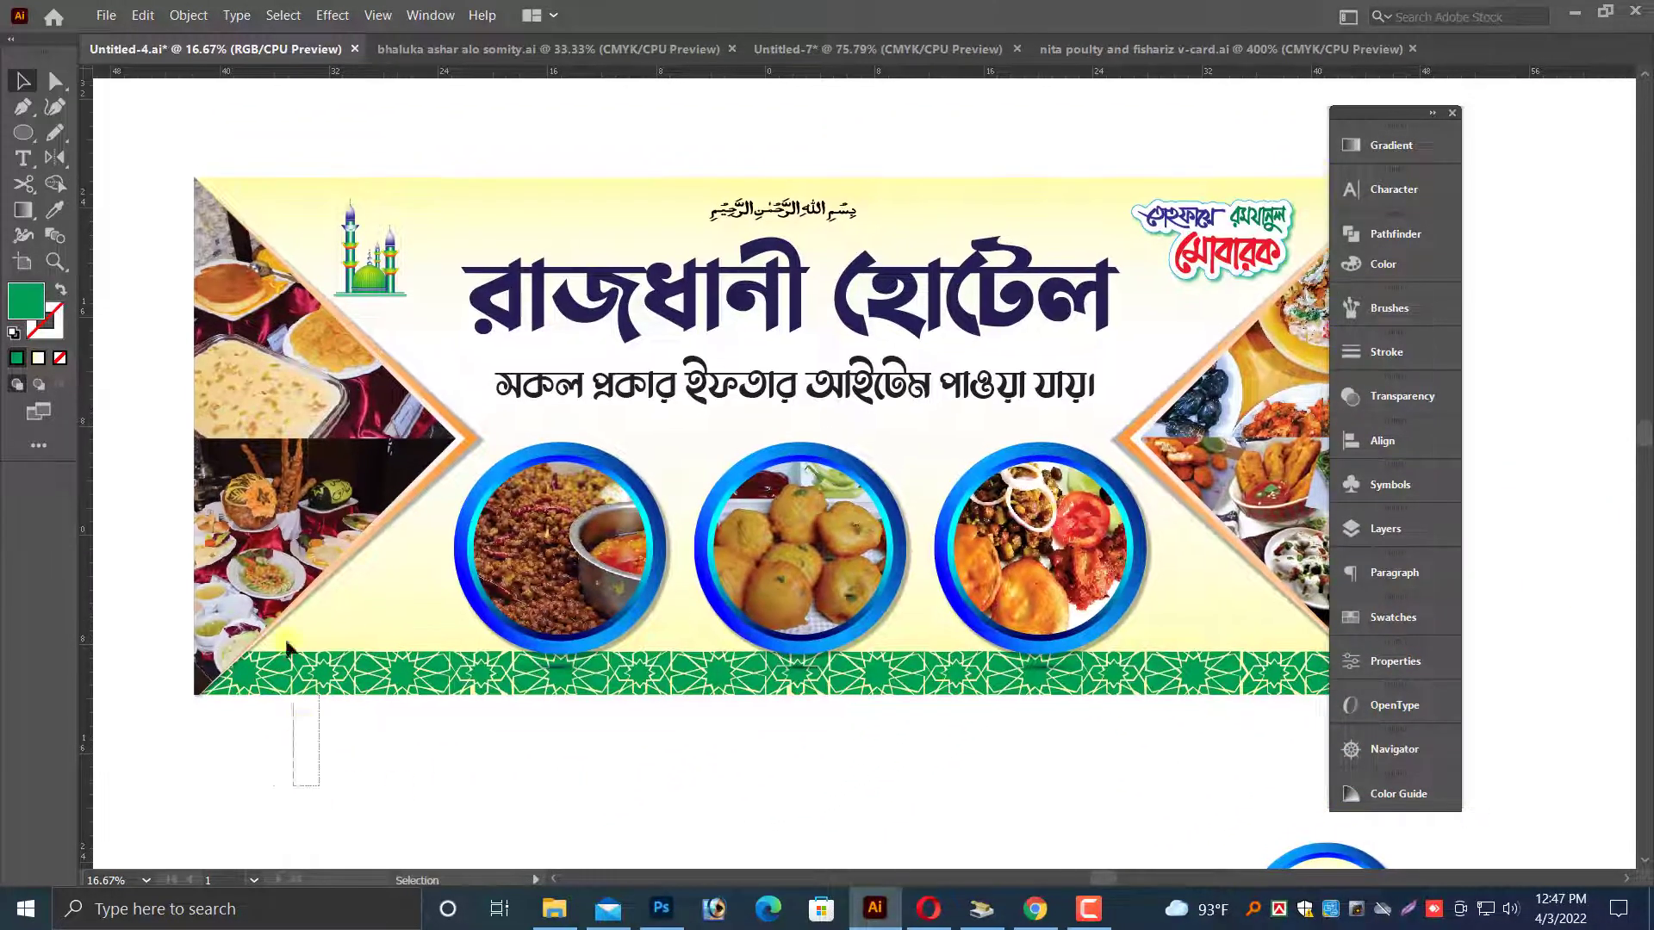
drag(263, 575, 264, 579)
click(187, 14)
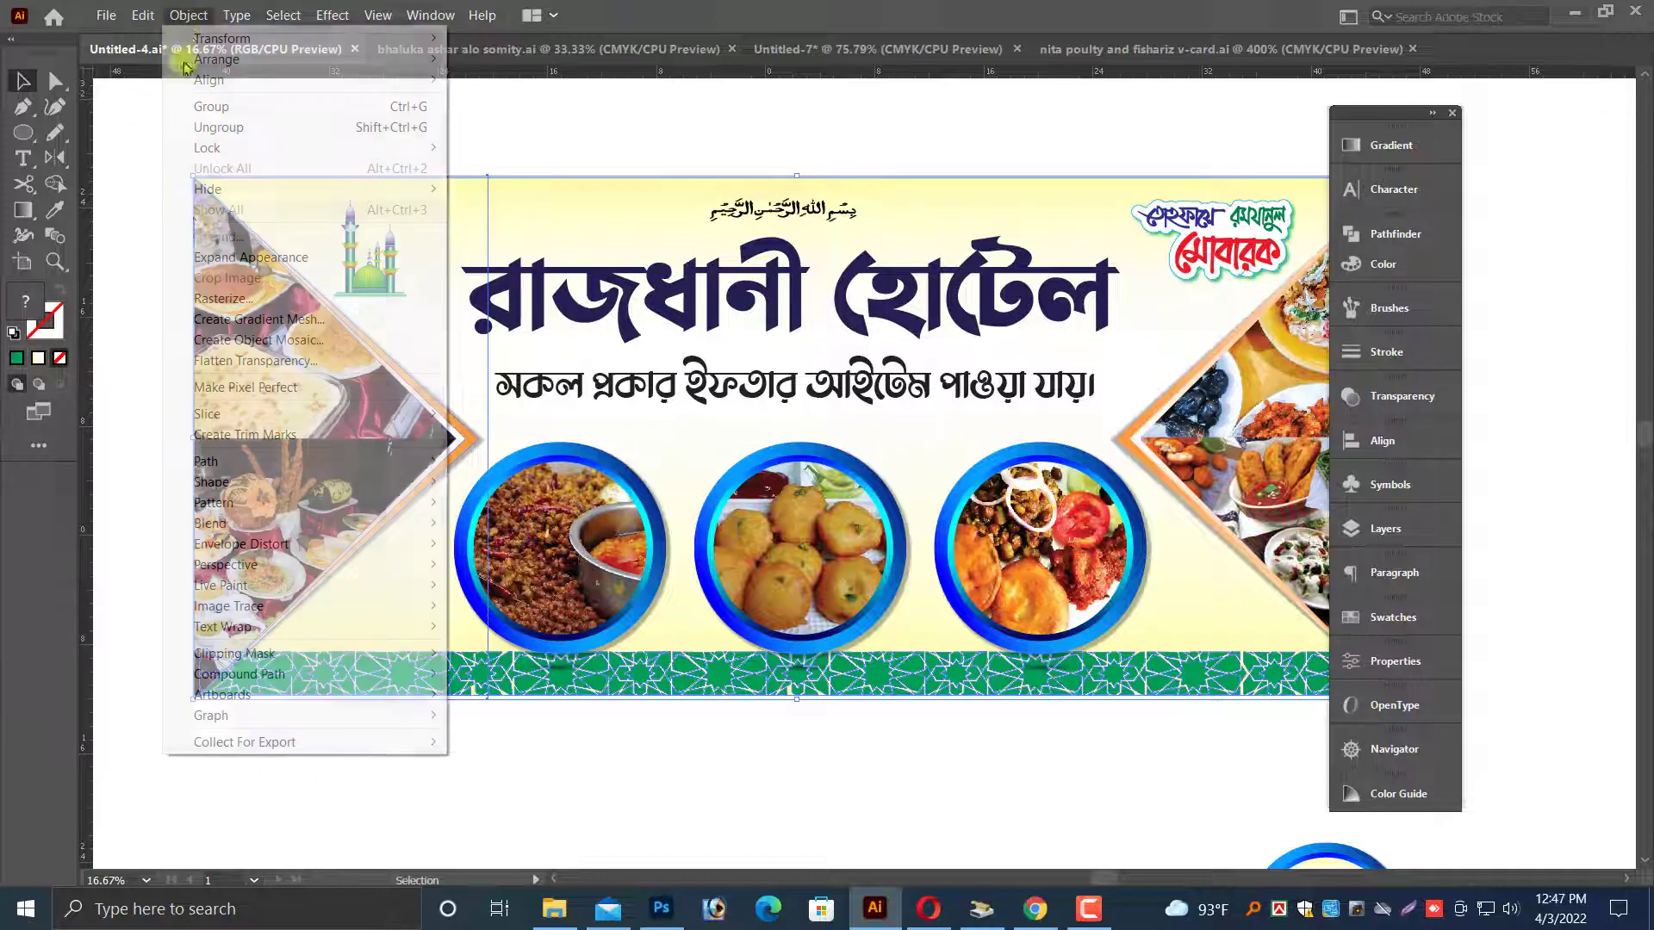
mouse_move(312, 149)
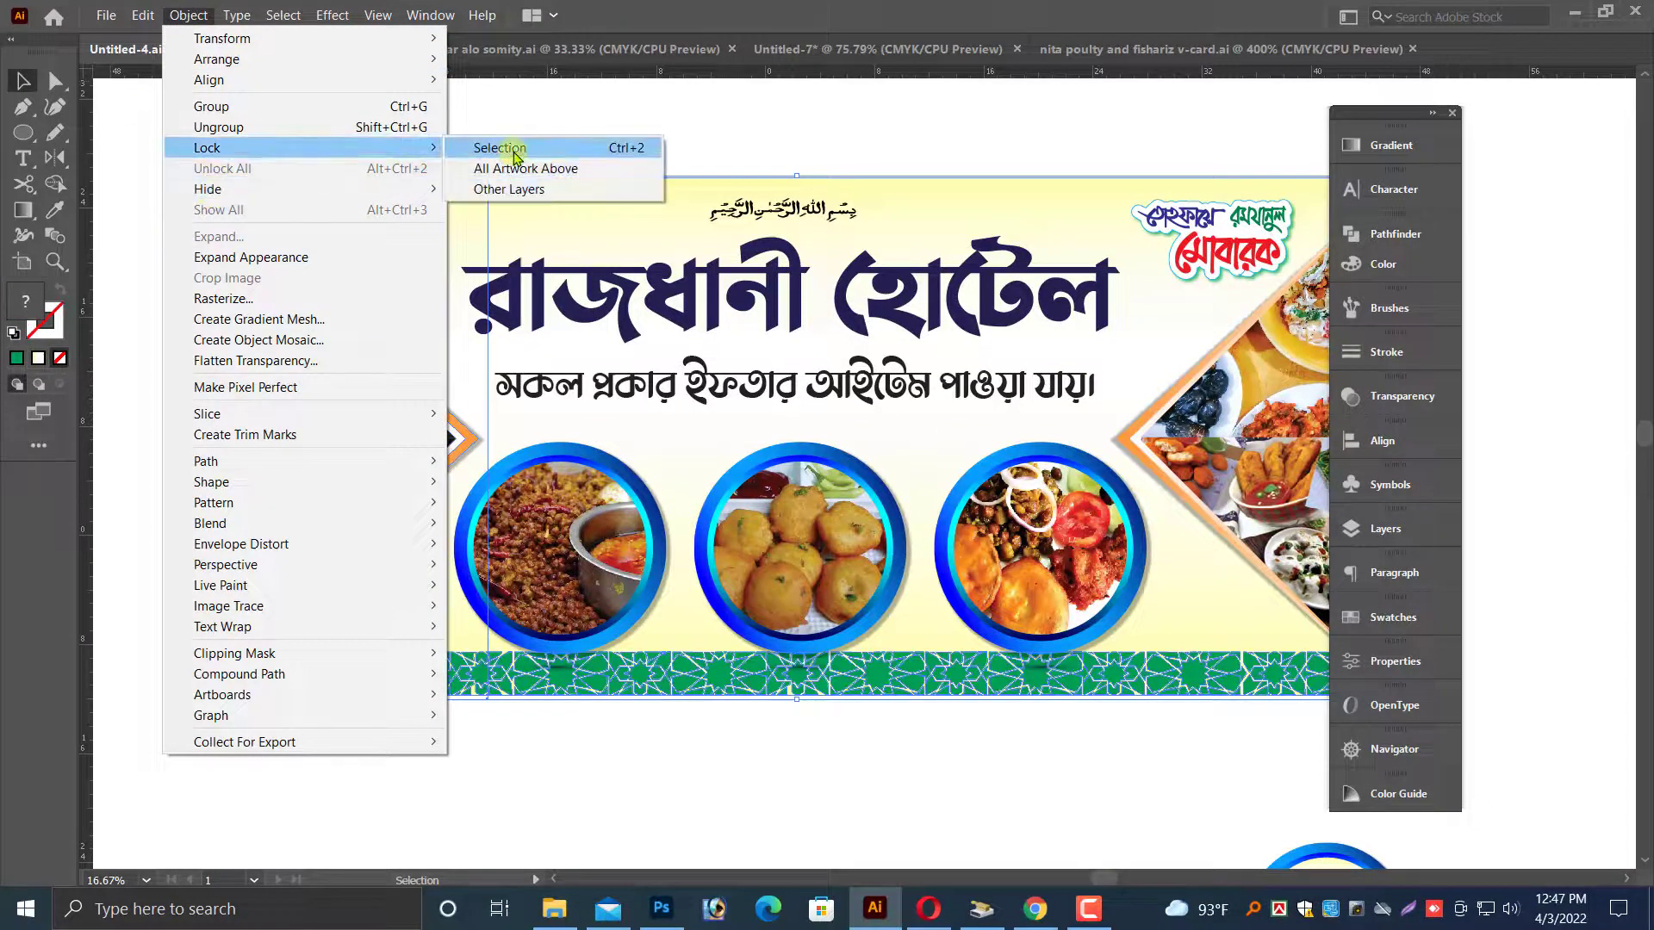
click(499, 148)
- Scale down the three ringed food photos together with their shadows so they sit just above the green pattern strip
drag(542, 770, 446, 767)
drag(1000, 611, 993, 559)
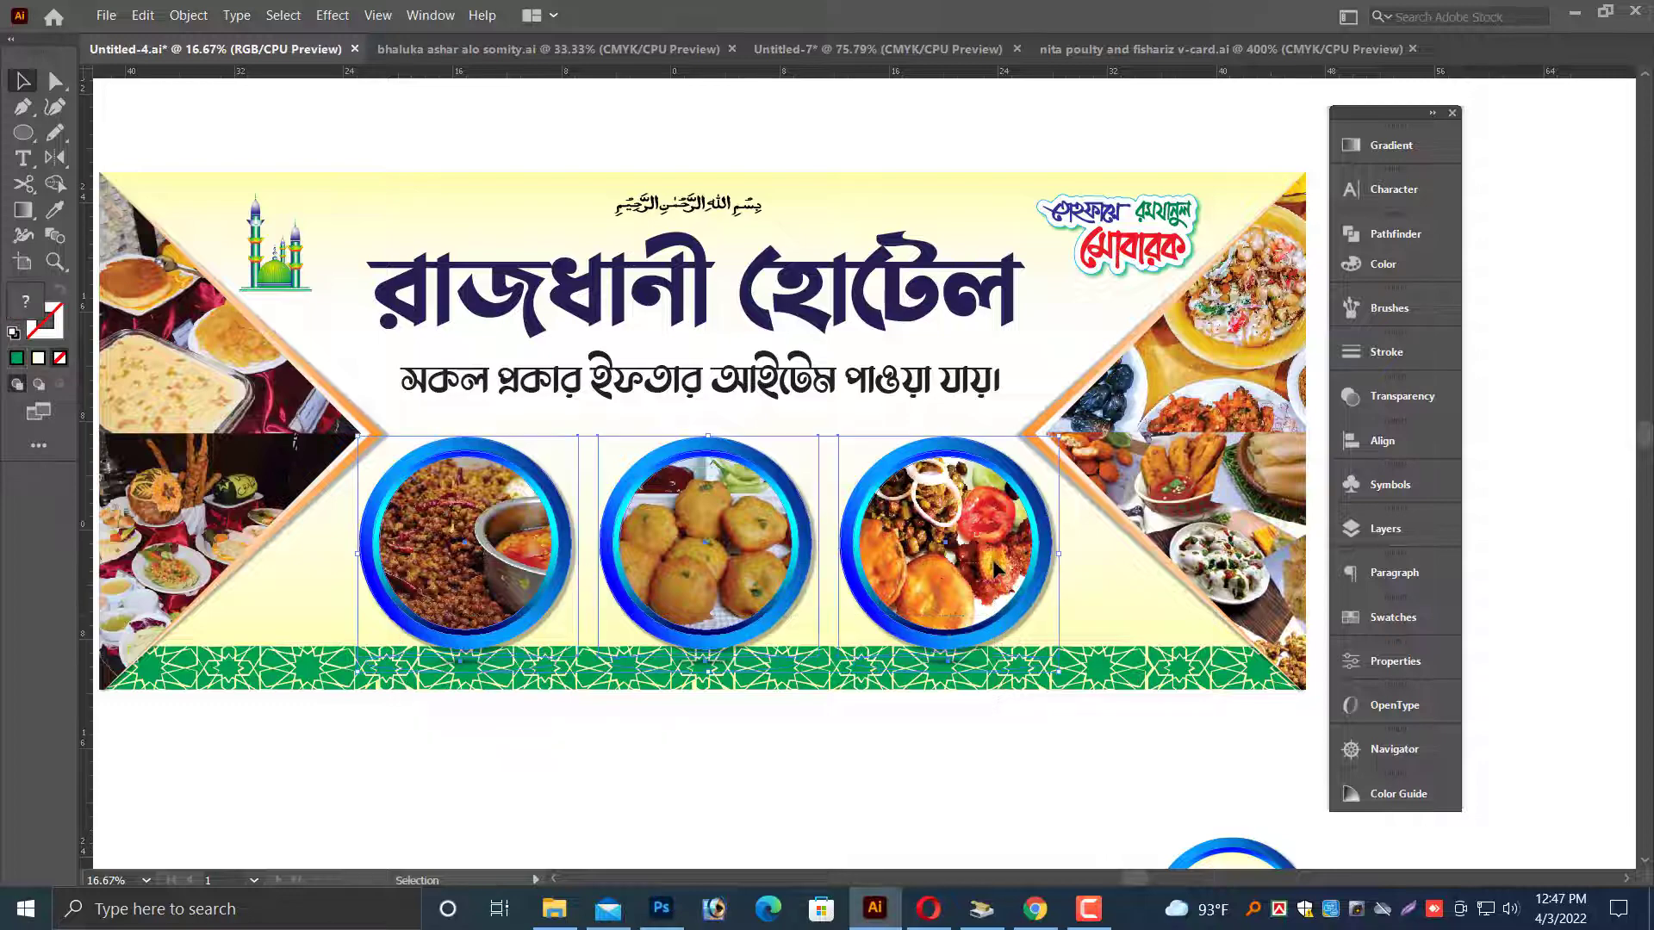
drag(709, 674, 709, 642)
key(ctrl+plus)
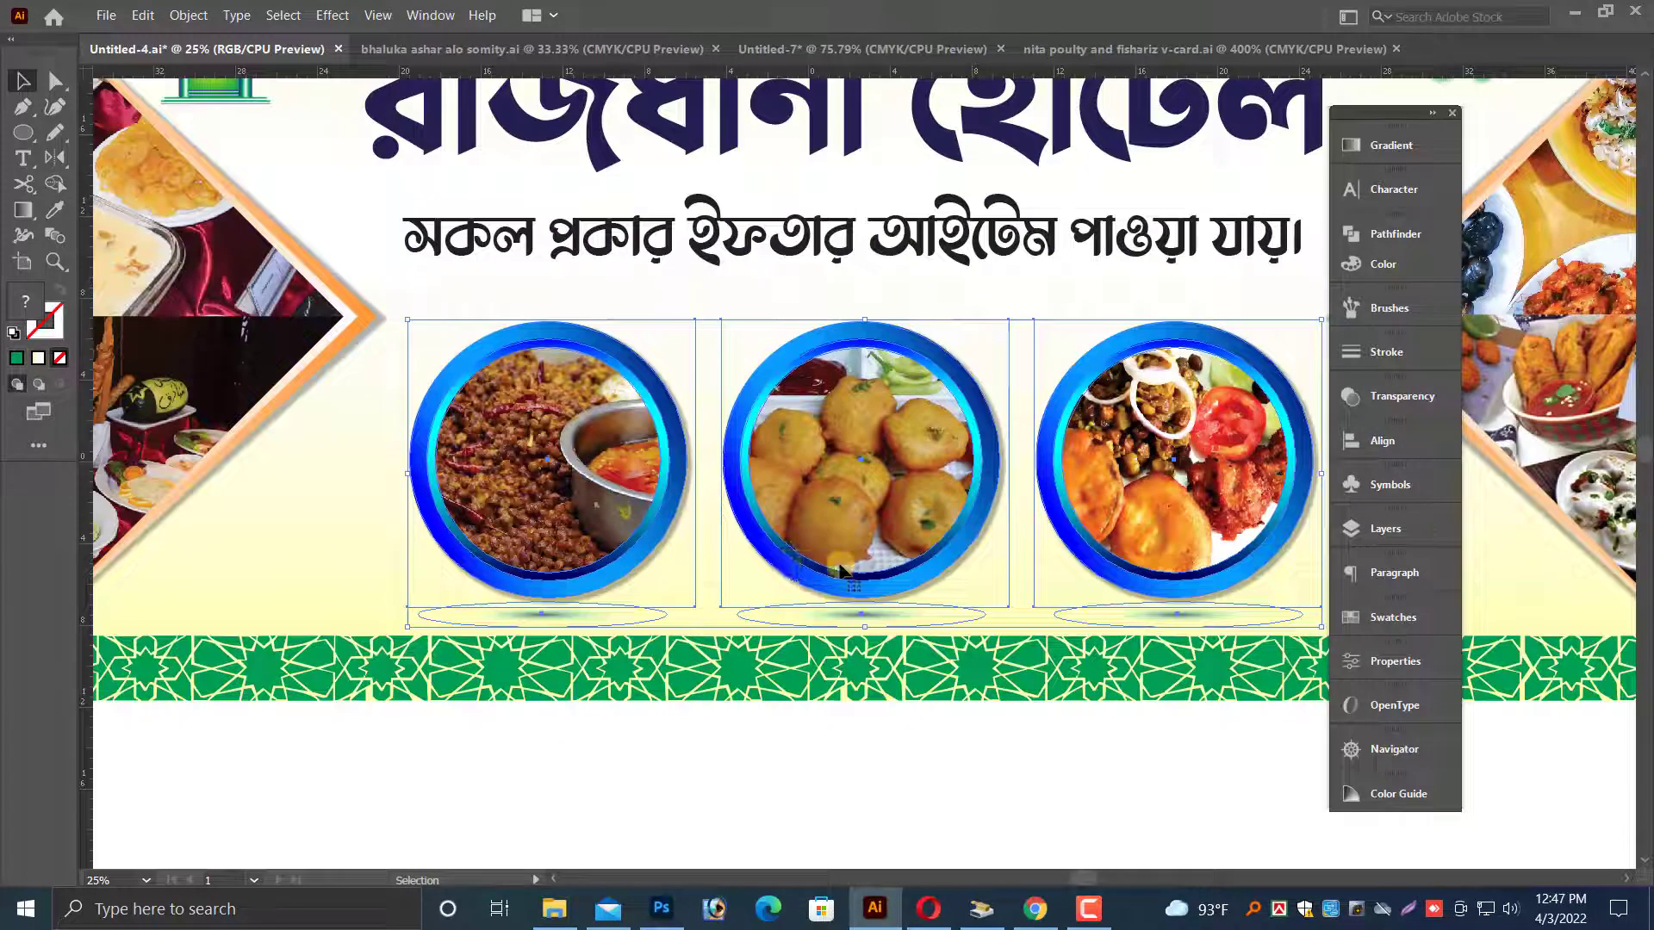
key(ctrl+minus)
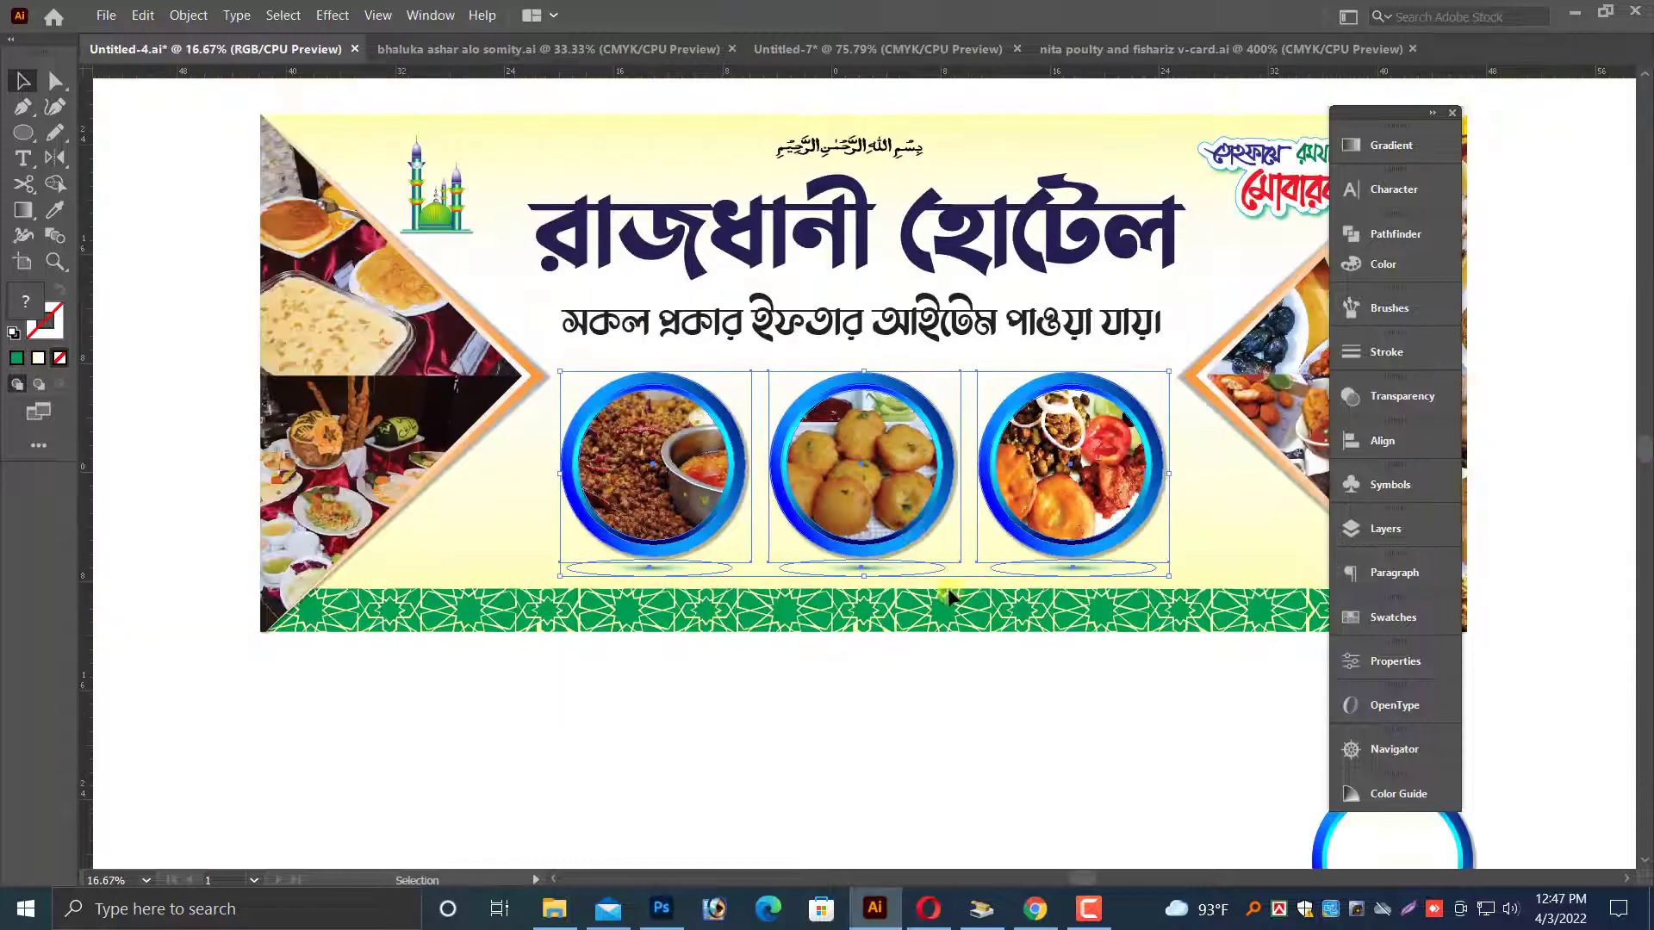
click(974, 727)
drag(960, 475, 960, 498)
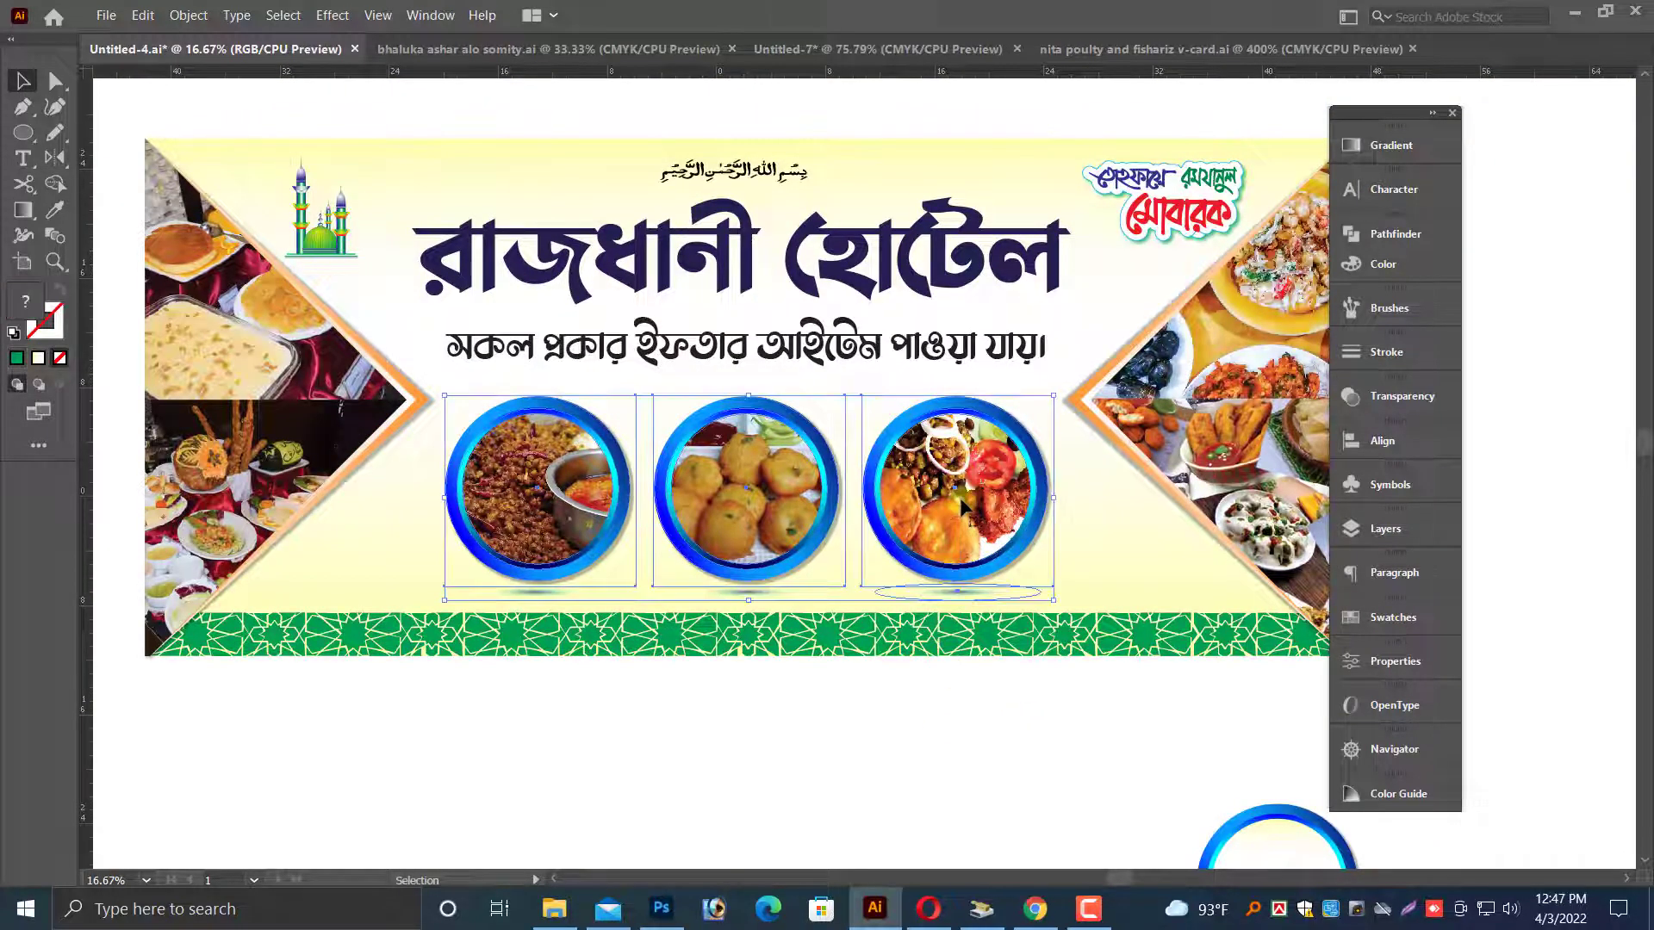
- Ungroup the ringed food photos and move the two outer ones with their shadows slightly farther from the middle one
right_click(953, 478)
click(994, 646)
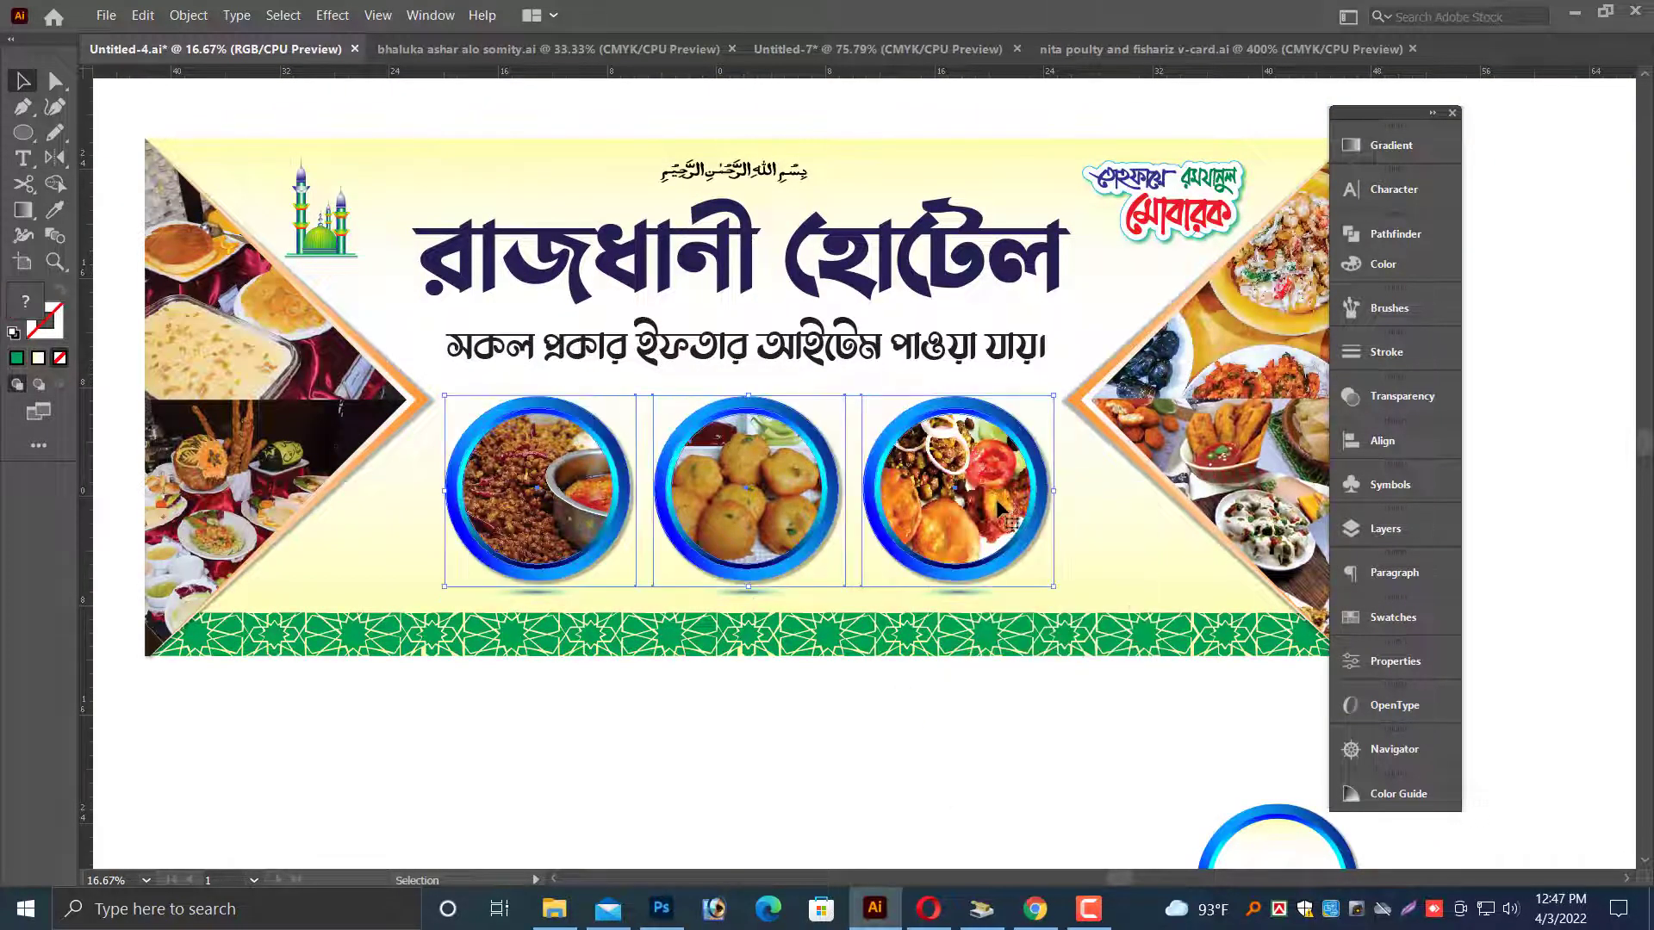
right_click(996, 502)
click(1046, 684)
drag(939, 738, 998, 495)
click(822, 738)
drag(457, 715, 570, 480)
drag(576, 482, 551, 482)
click(646, 712)
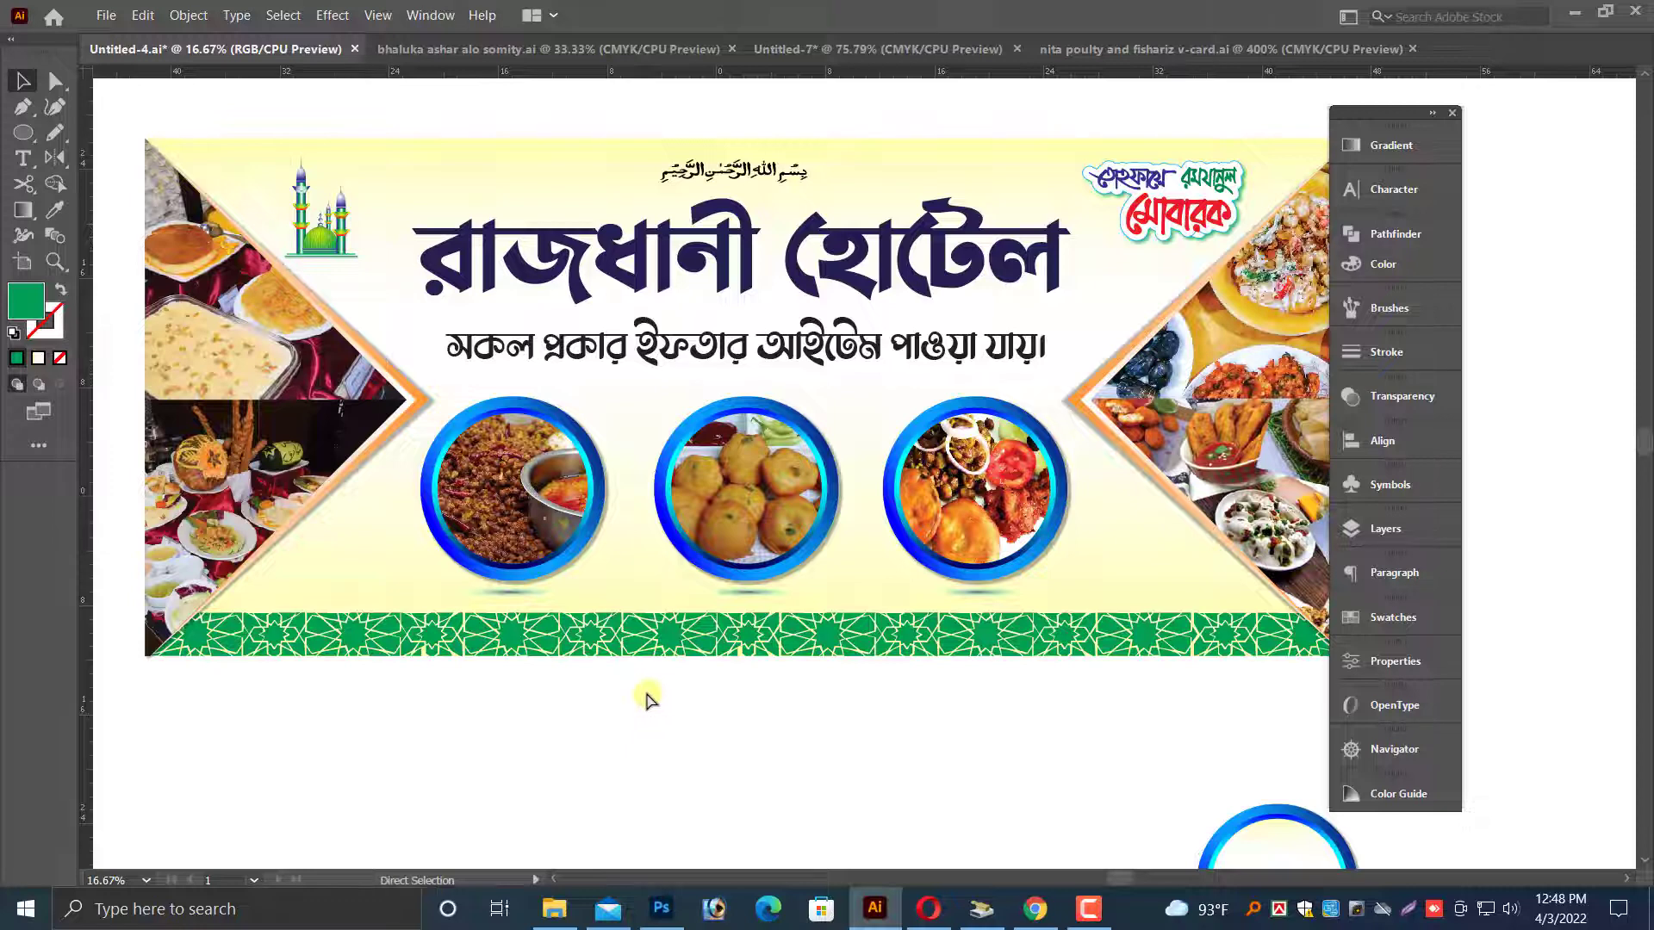
- Delete the spare empty blue ring lying below the banner
key(ctrl+minus)
drag(1396, 783, 1387, 779)
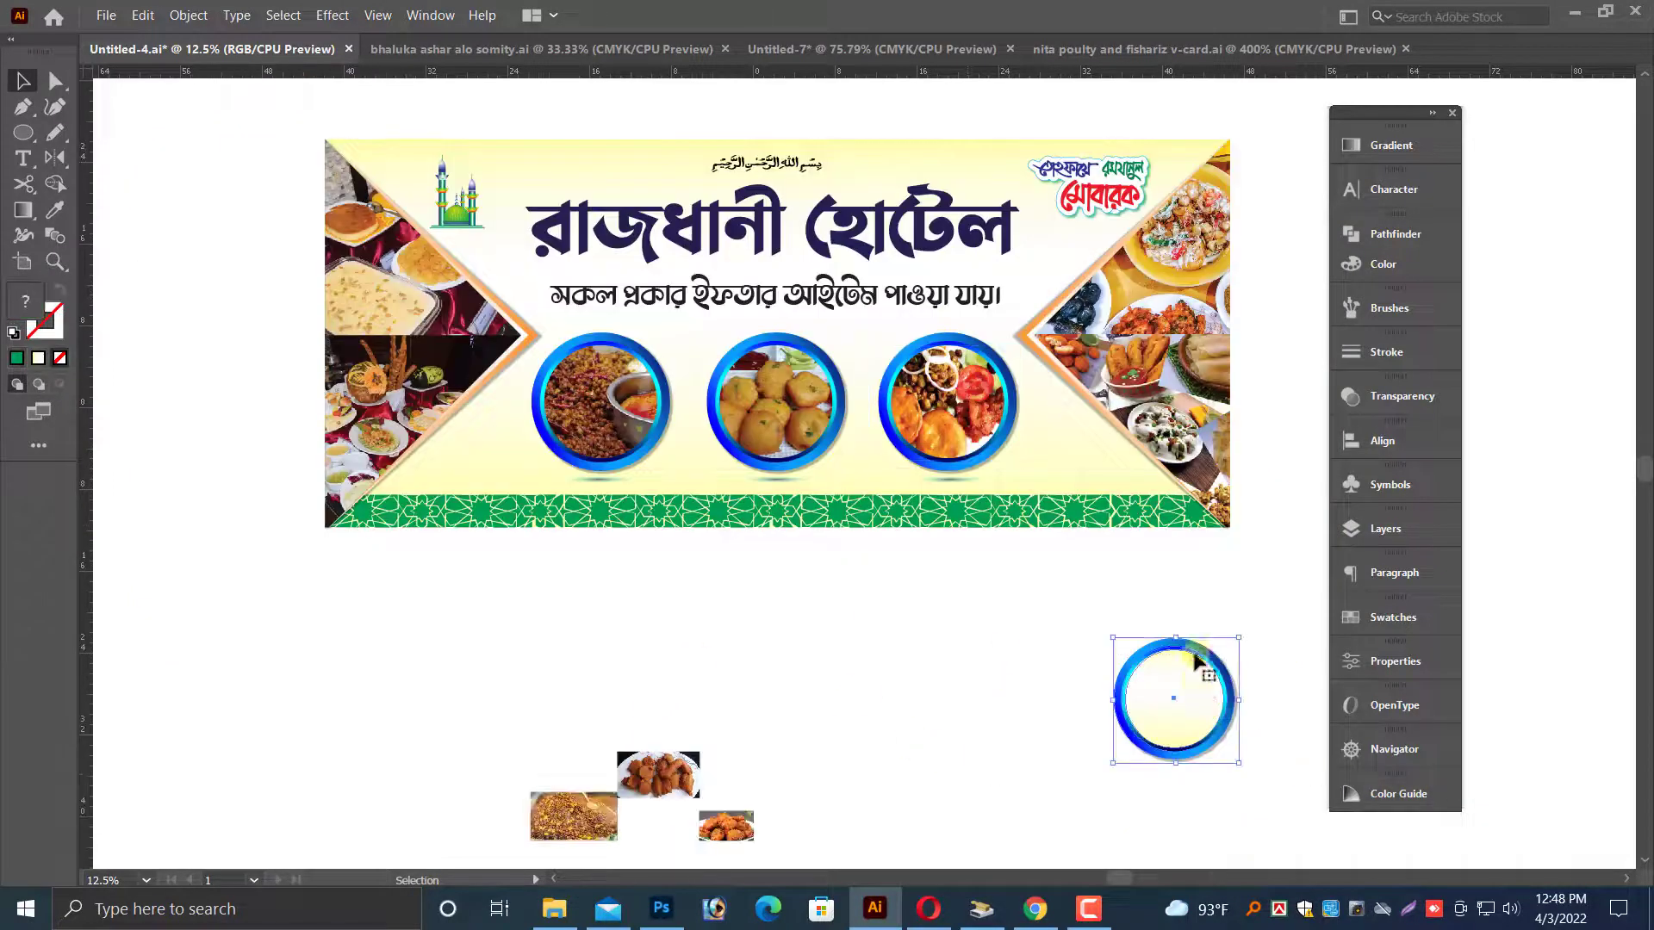
key(Delete)
scroll(1138, 501, up, 1)
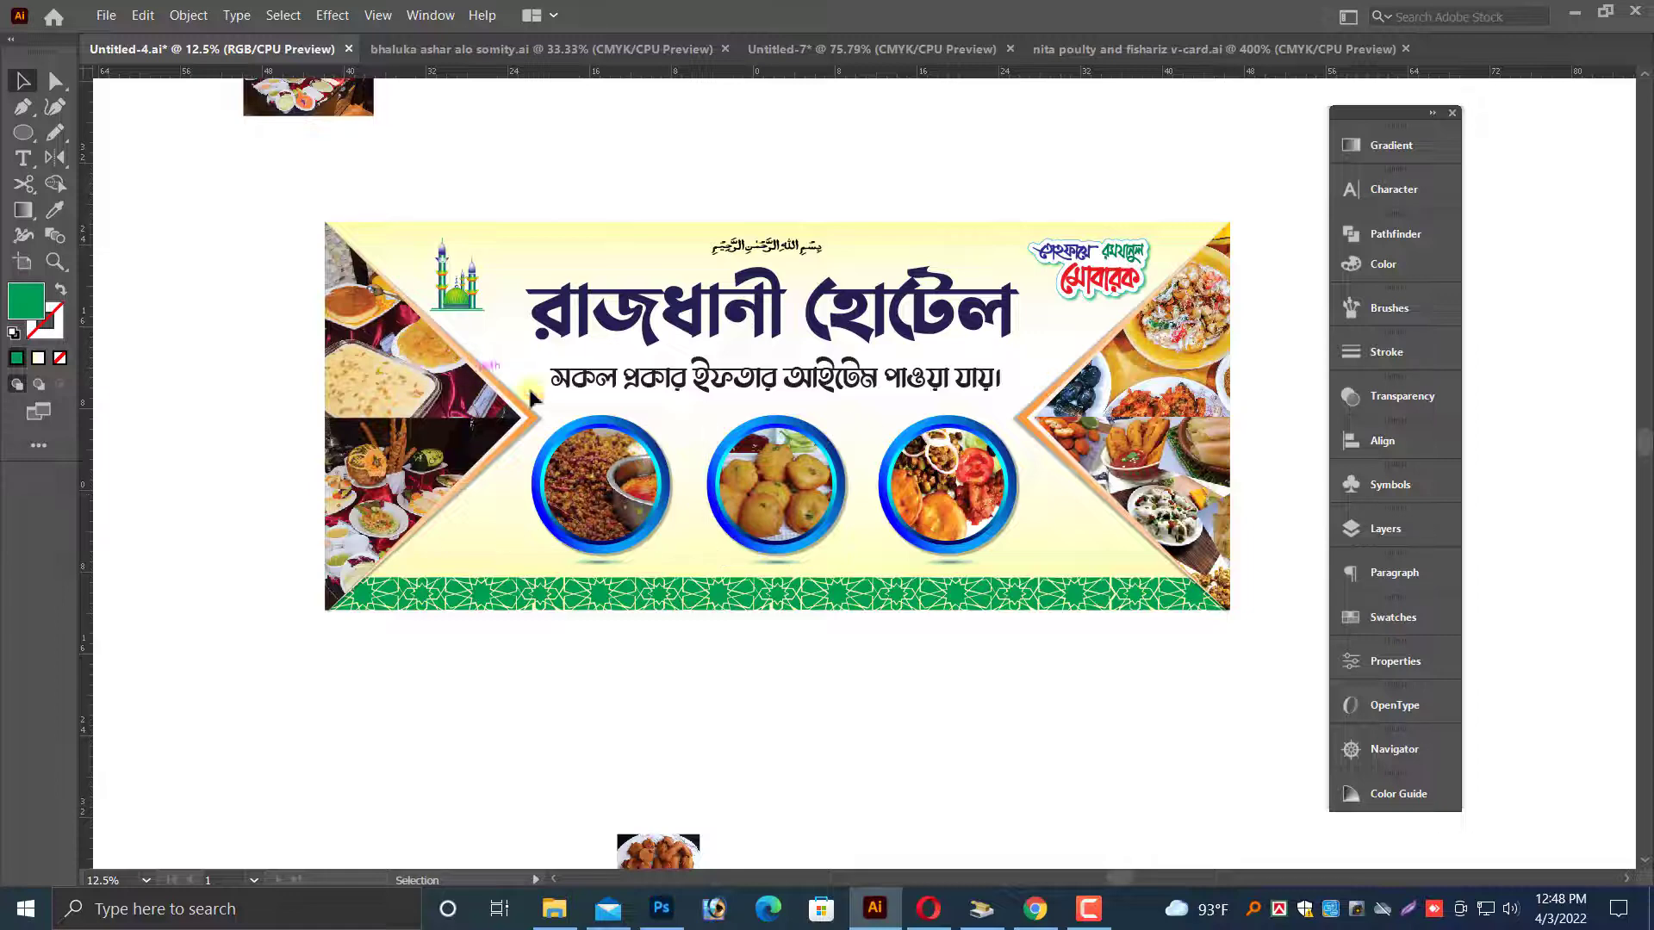
- Unlock all the locked banner artwork and clear the selection
click(531, 342)
click(246, 374)
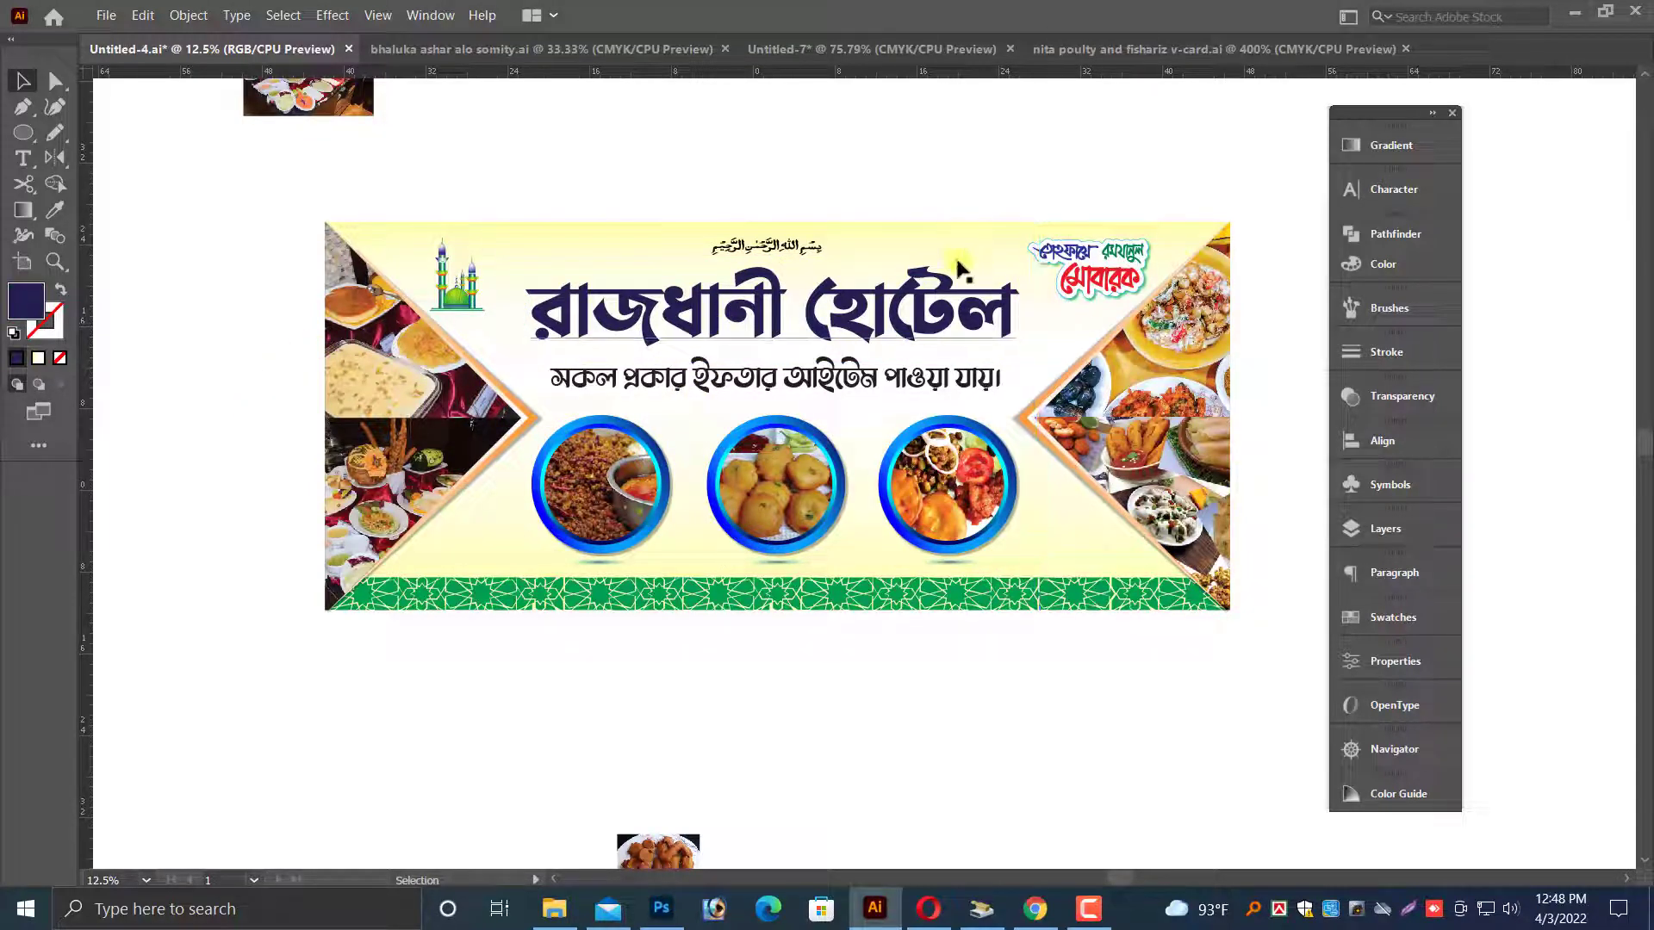
key(ctrl+alt+a)
click(1009, 687)
- Recolour the upper stop of the banner background's gradient to green with C 53, M 0, Y 100, K 0
click(963, 226)
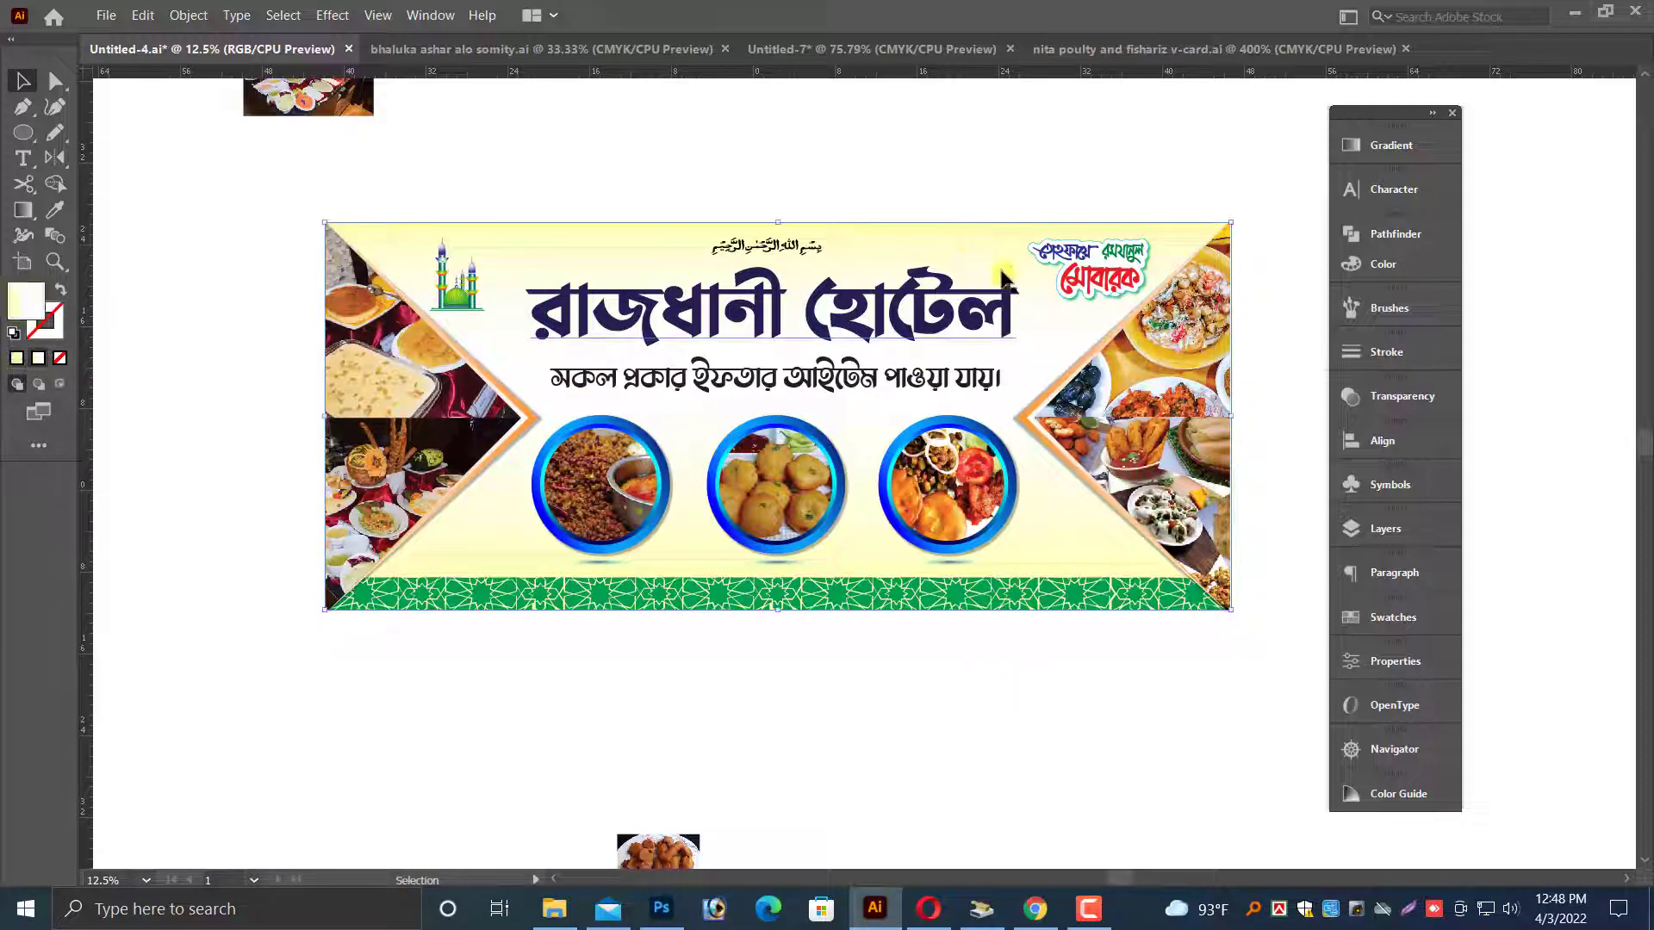
click(1378, 145)
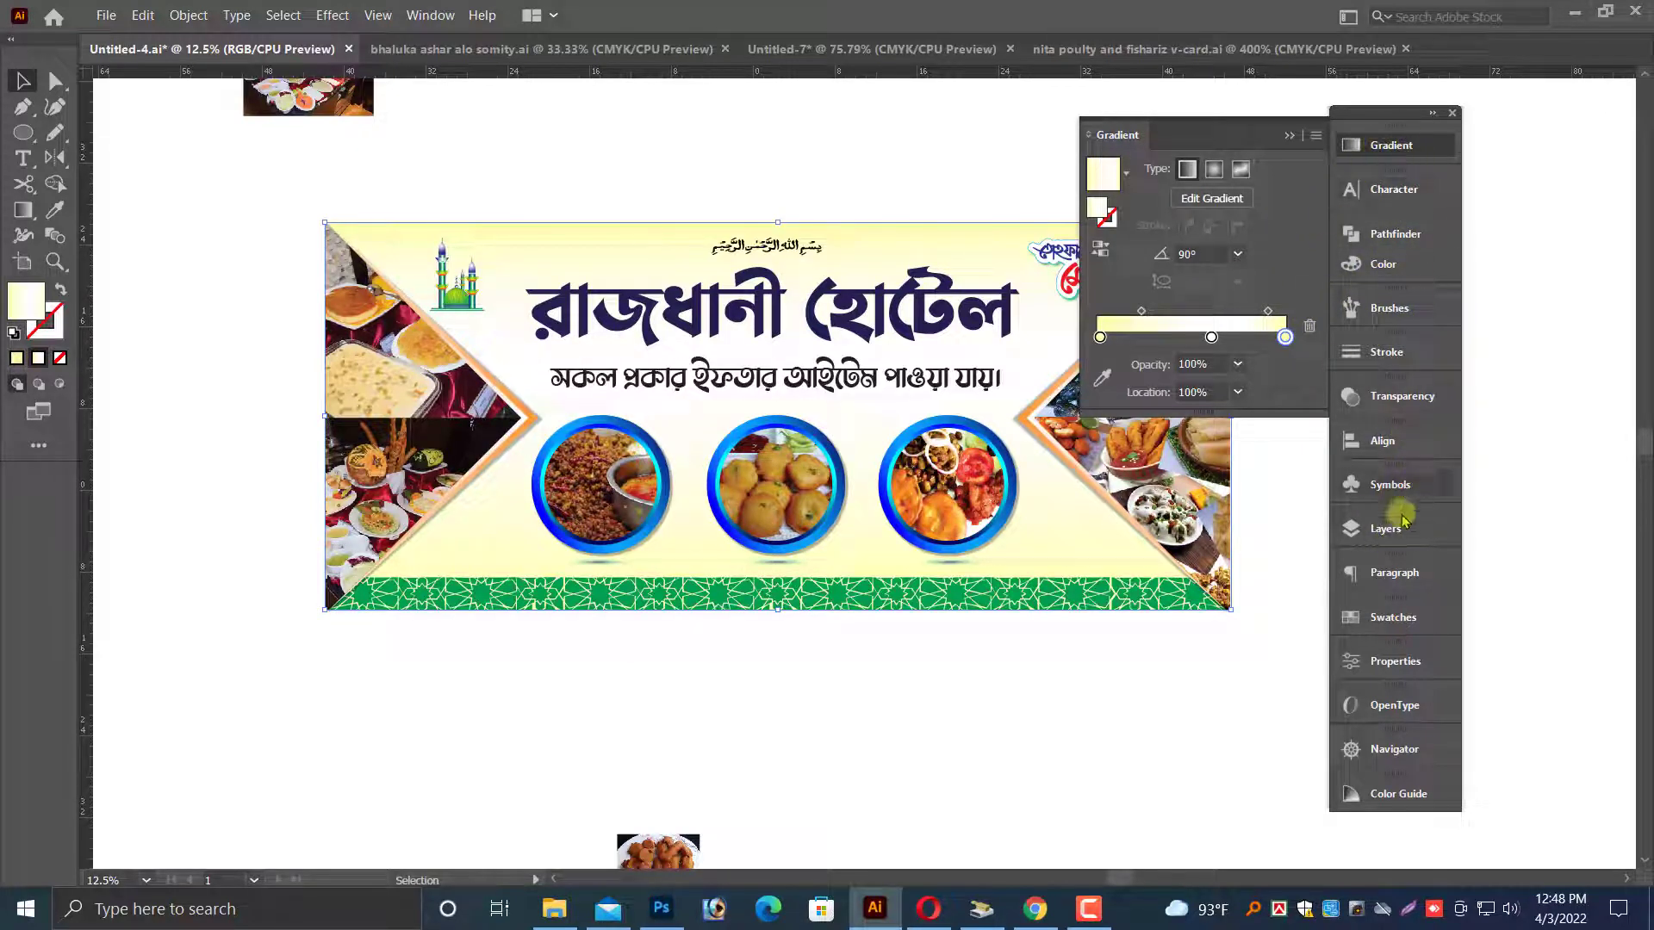
click(1385, 267)
drag(1206, 320, 1124, 321)
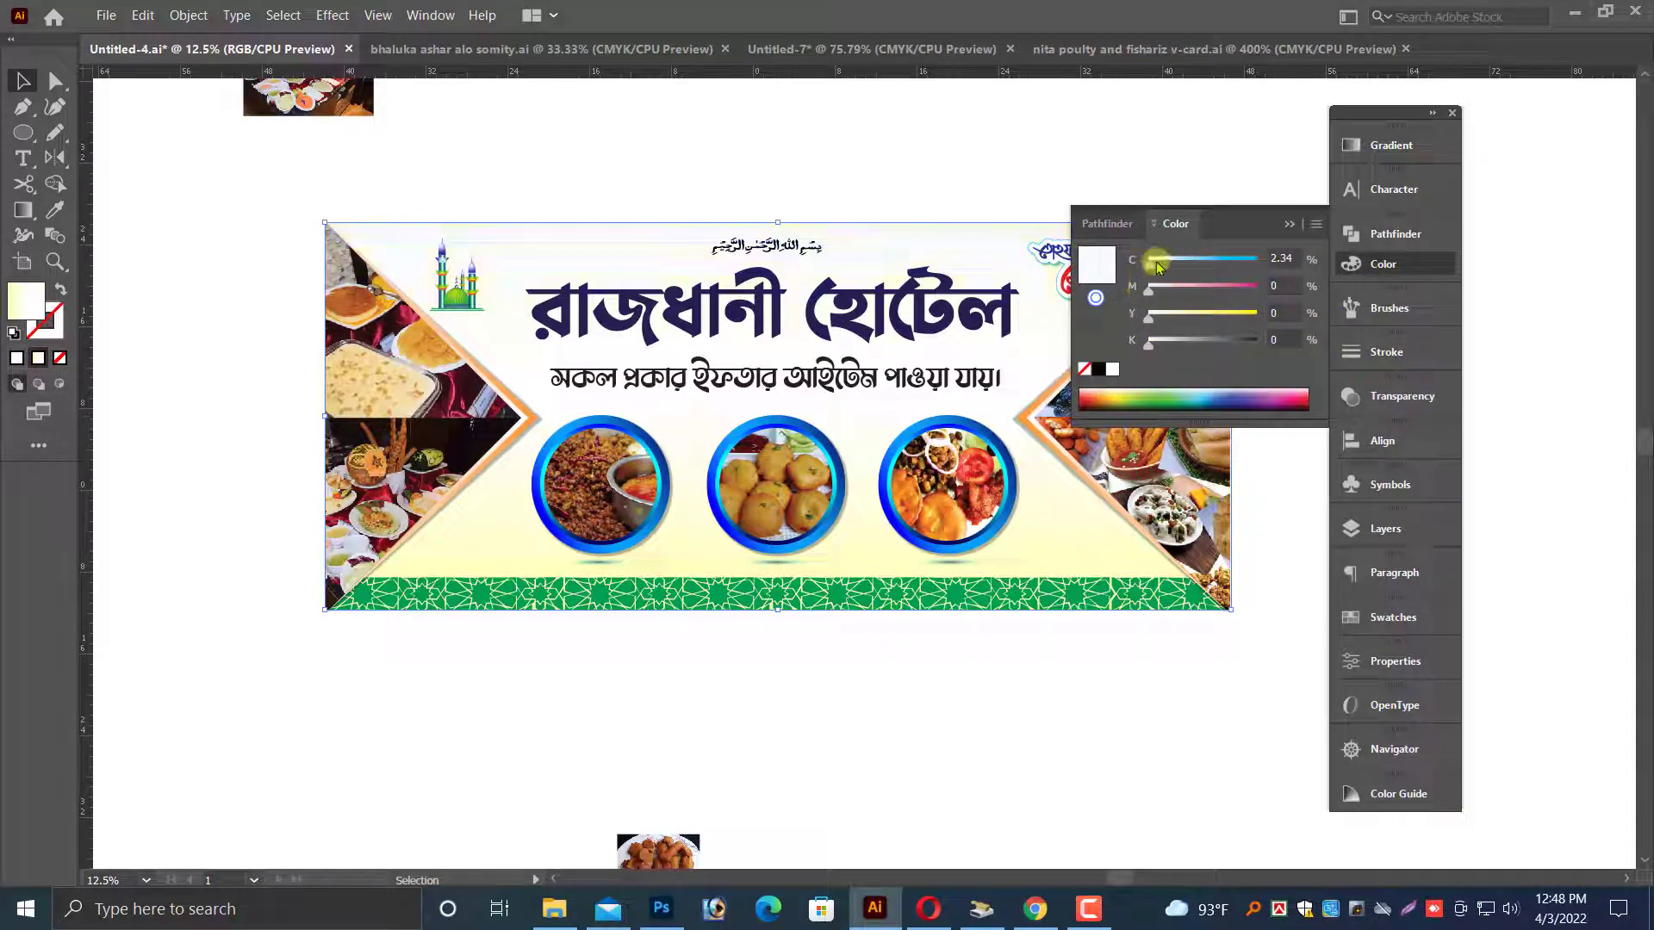
drag(1158, 267, 1282, 315)
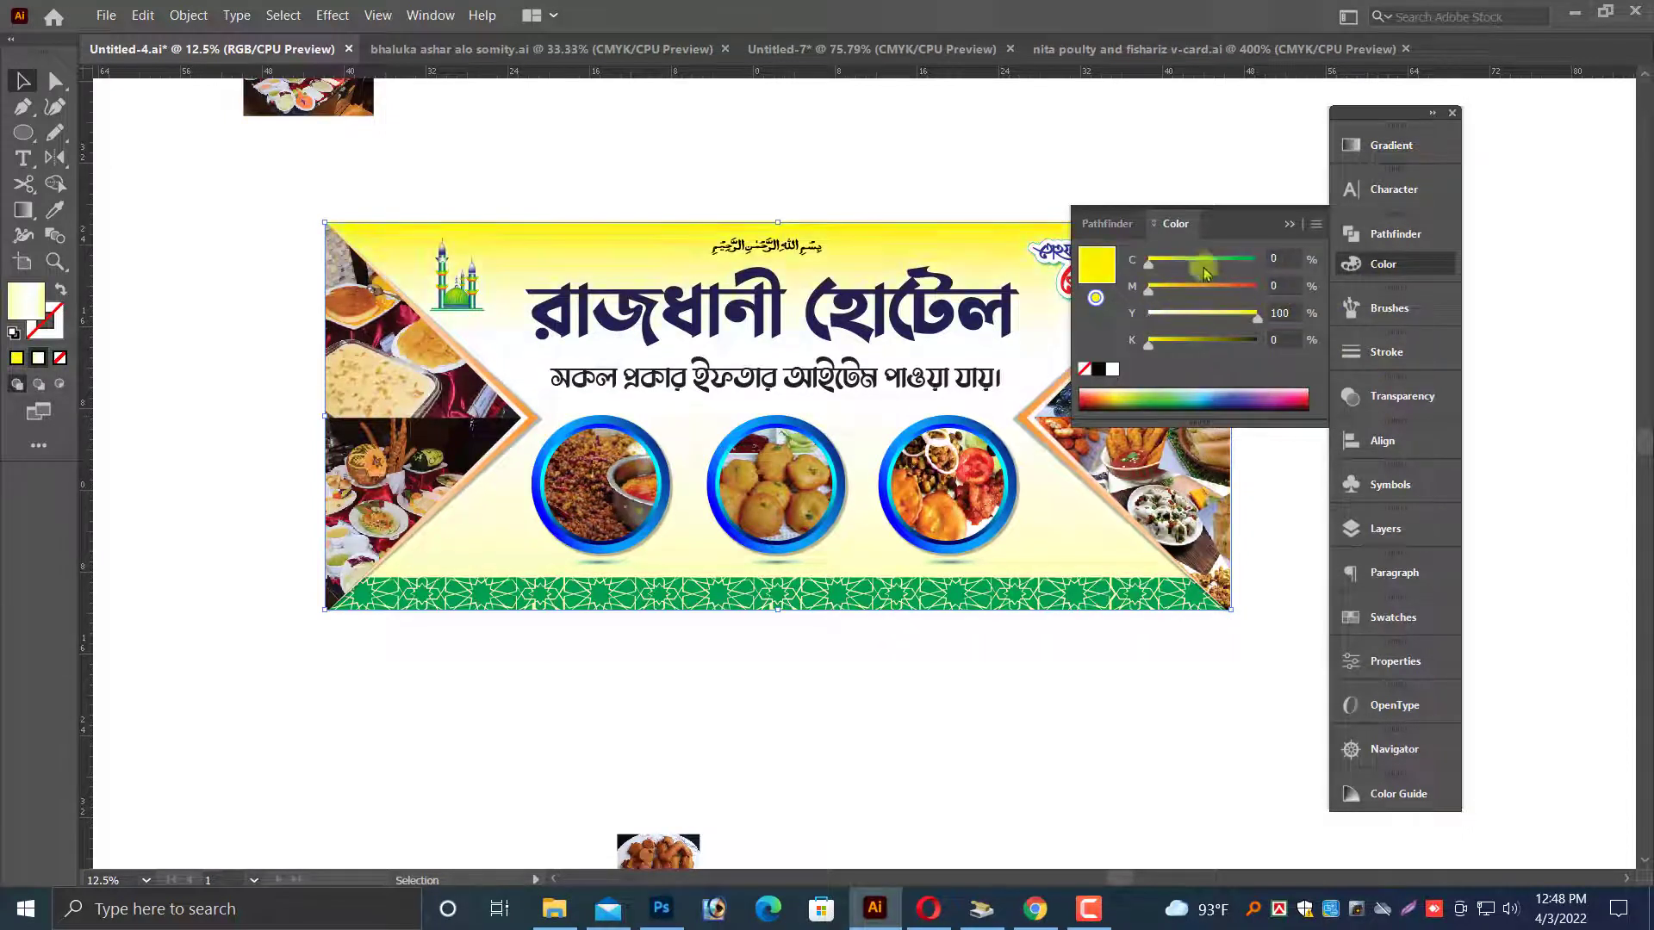
click(1199, 261)
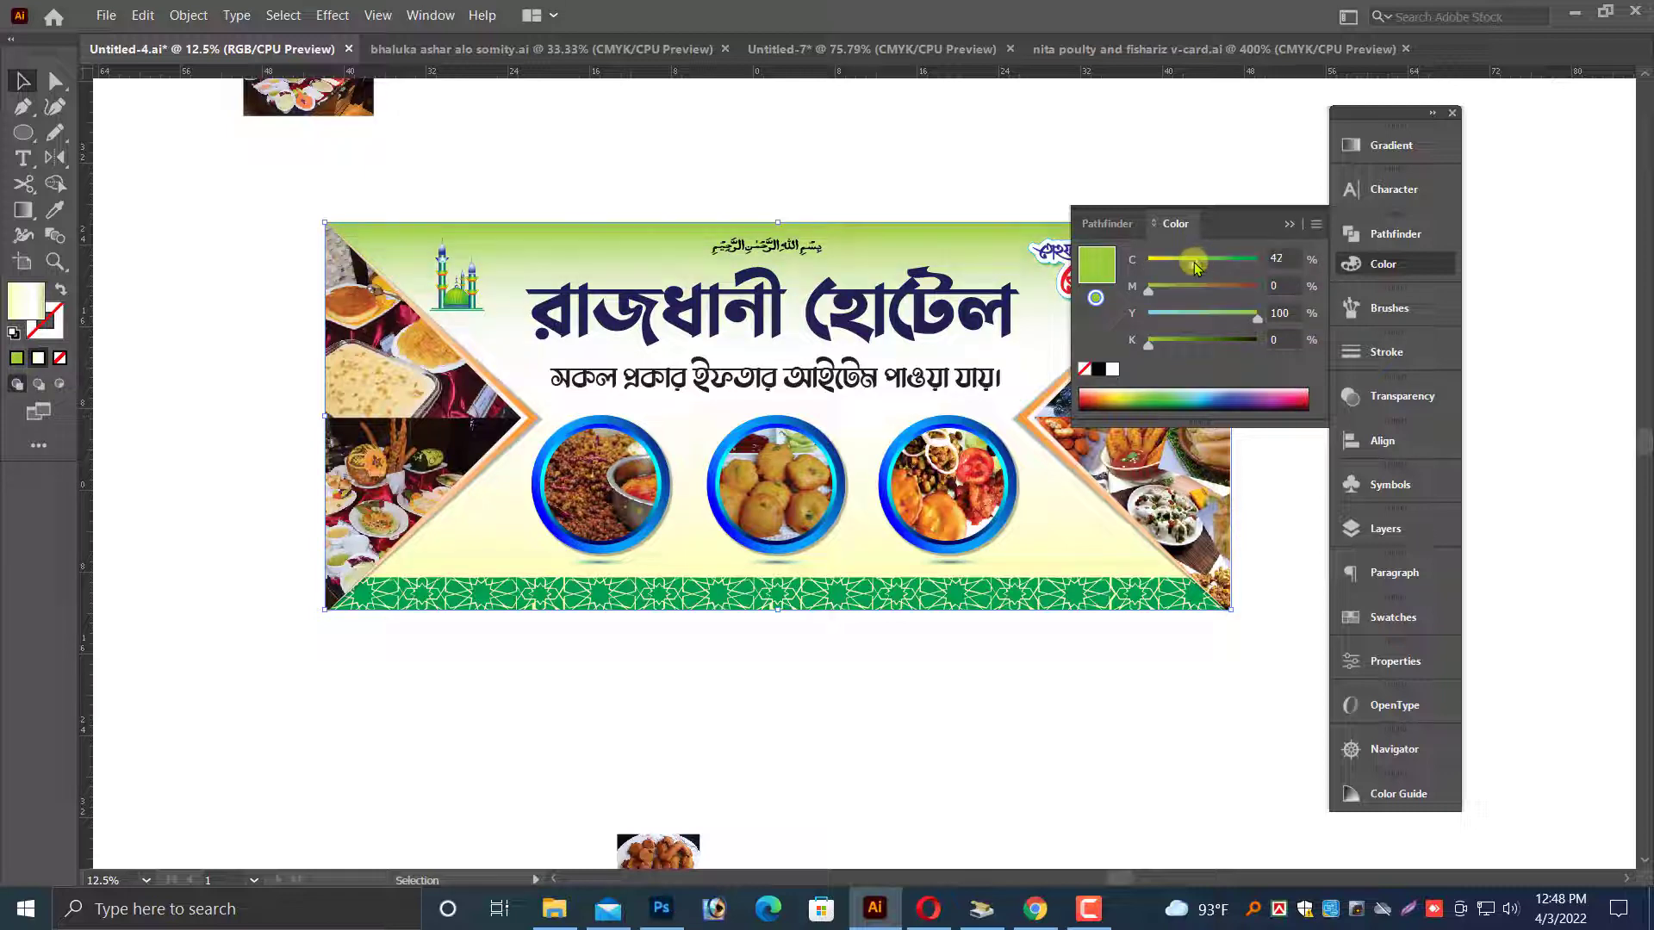
drag(1196, 267, 1203, 267)
click(870, 214)
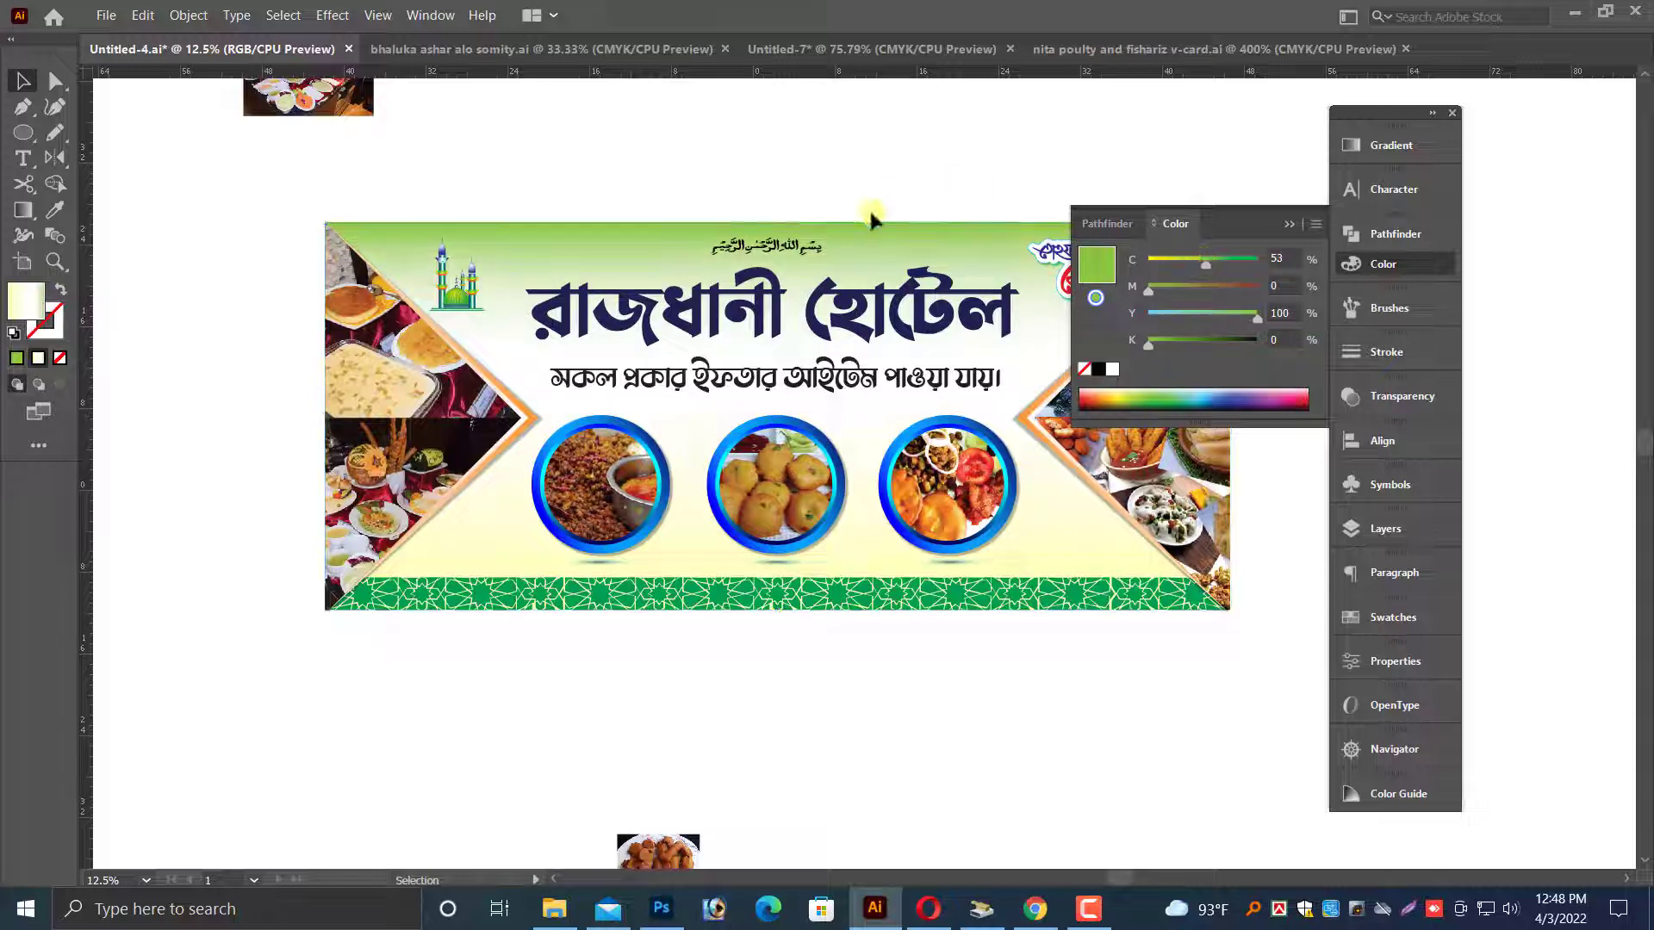
click(1289, 224)
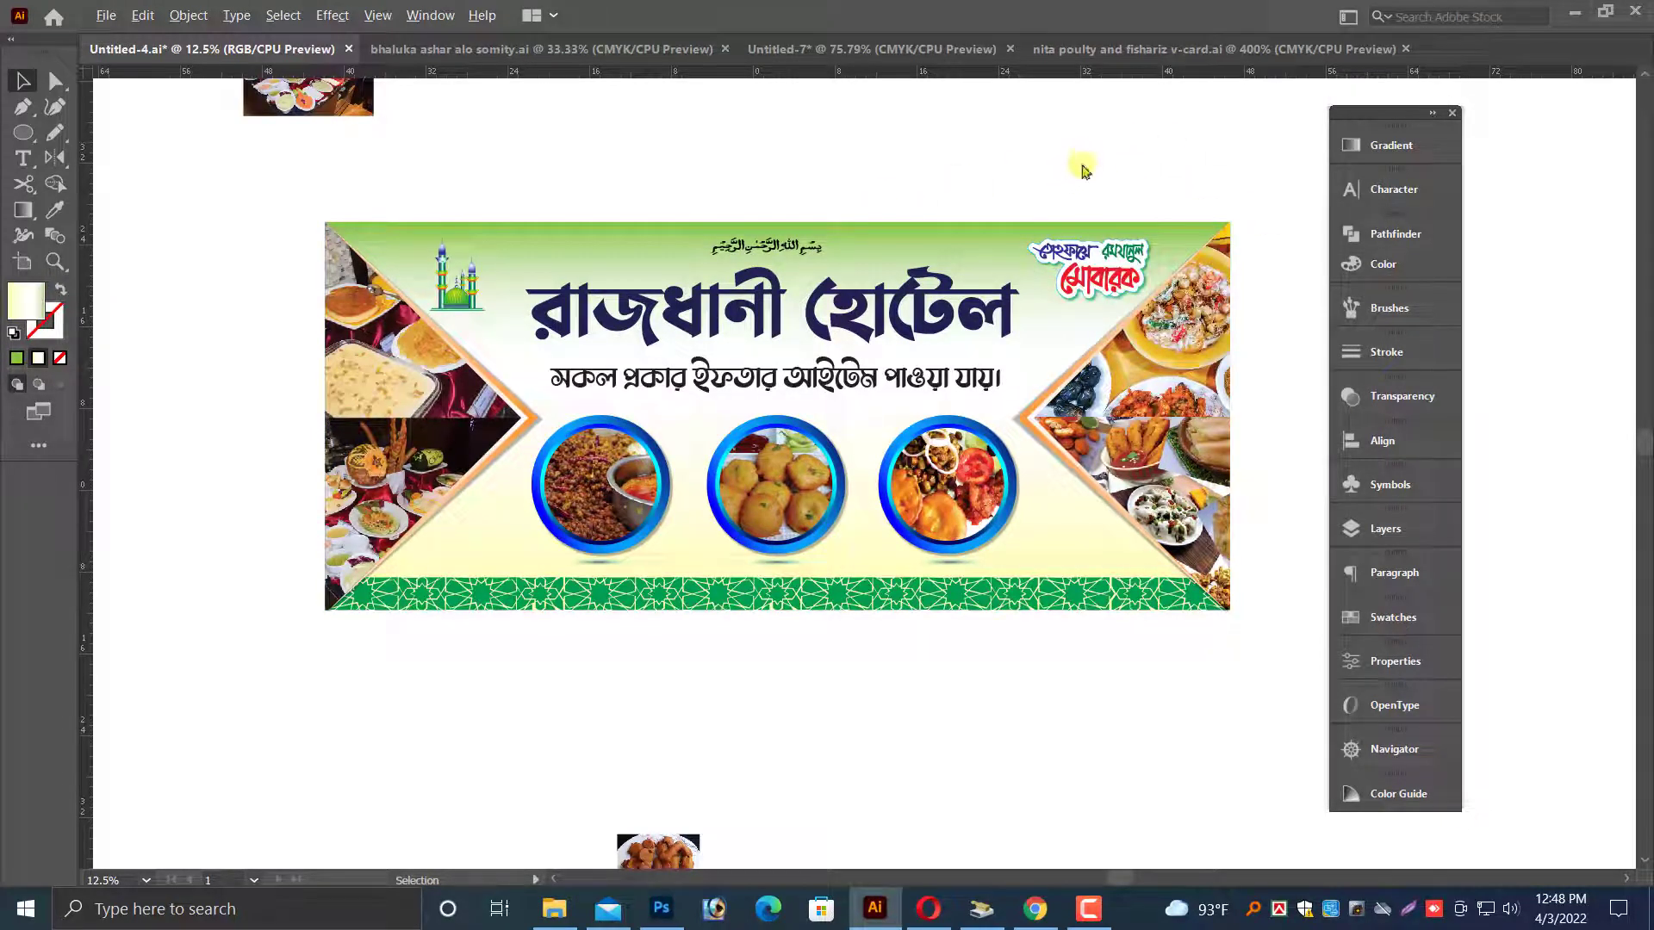
- Examine the navy hotel name heading up close and the whole banner against the green-tinted background
scroll(1083, 171, right, 1)
click(769, 317)
key(ctrl+plus)
key(ctrl+plus)
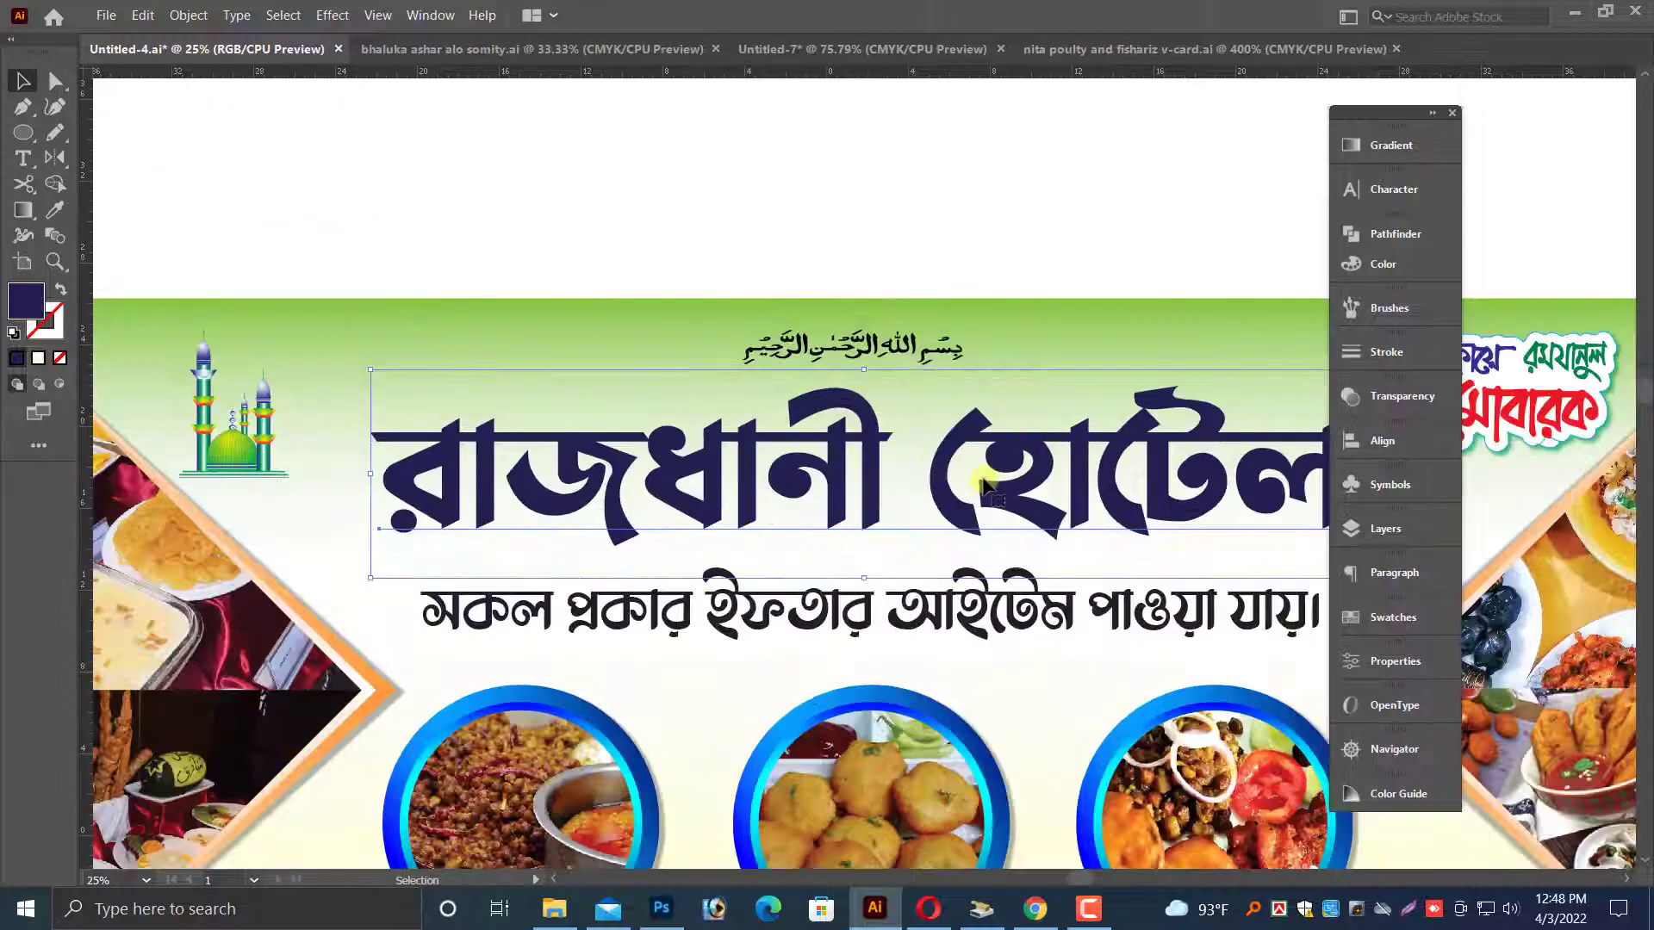
scroll(788, 477, right, 2)
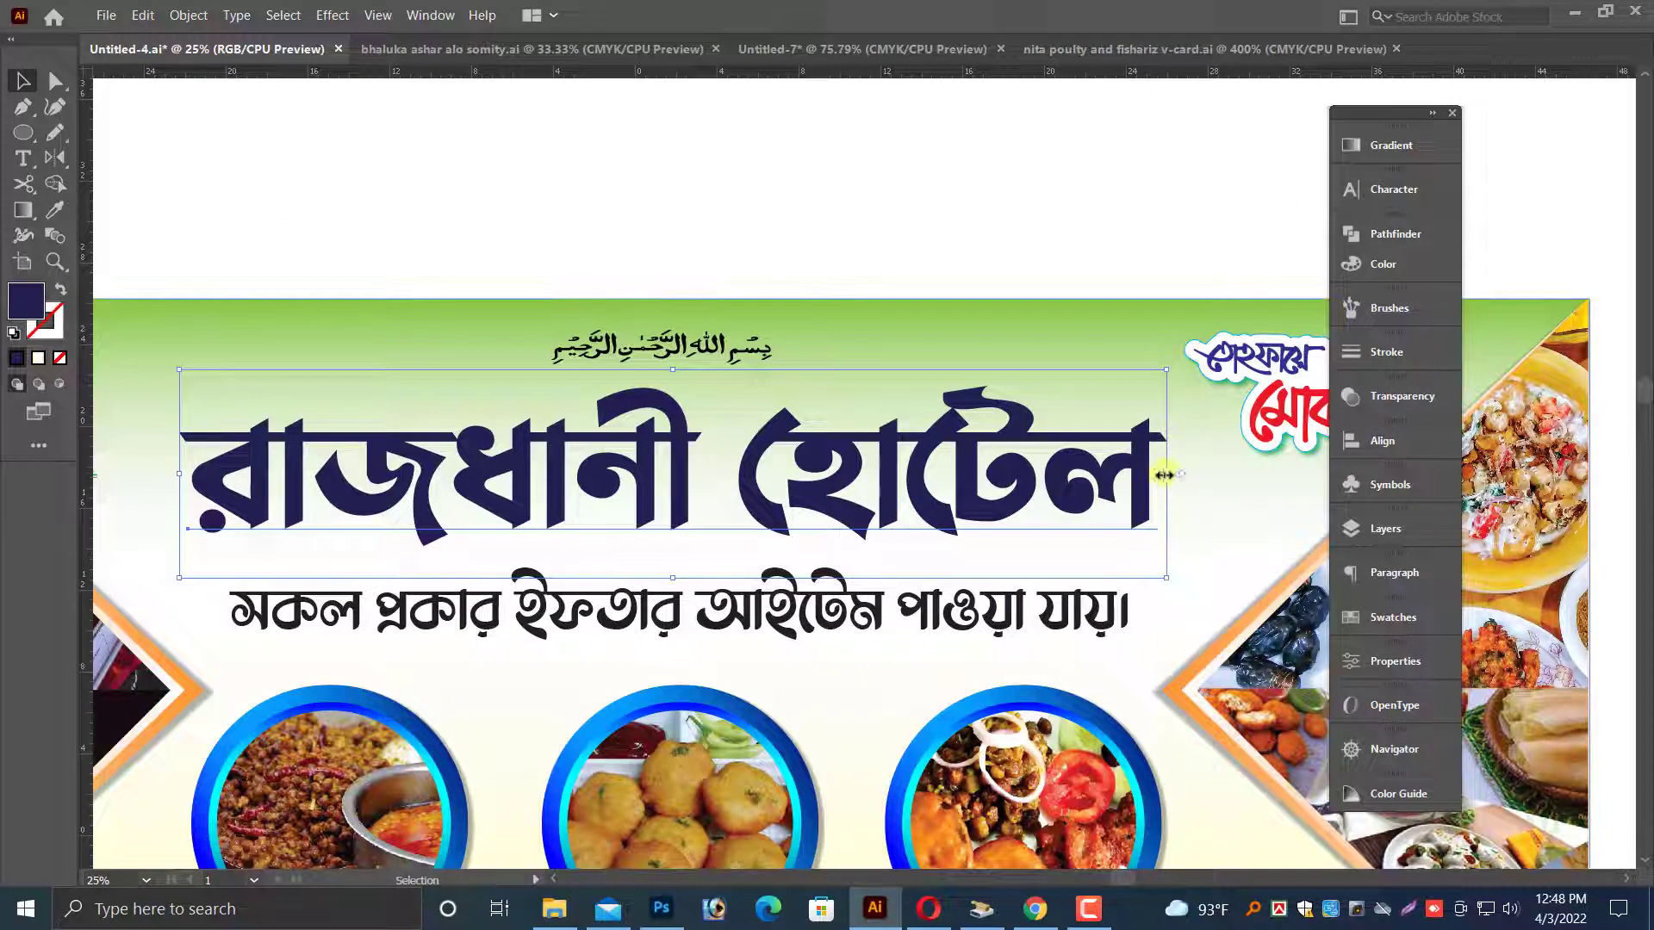
key(ctrl+minus)
key(ctrl+minus)
drag(968, 454, 831, 422)
click(864, 295)
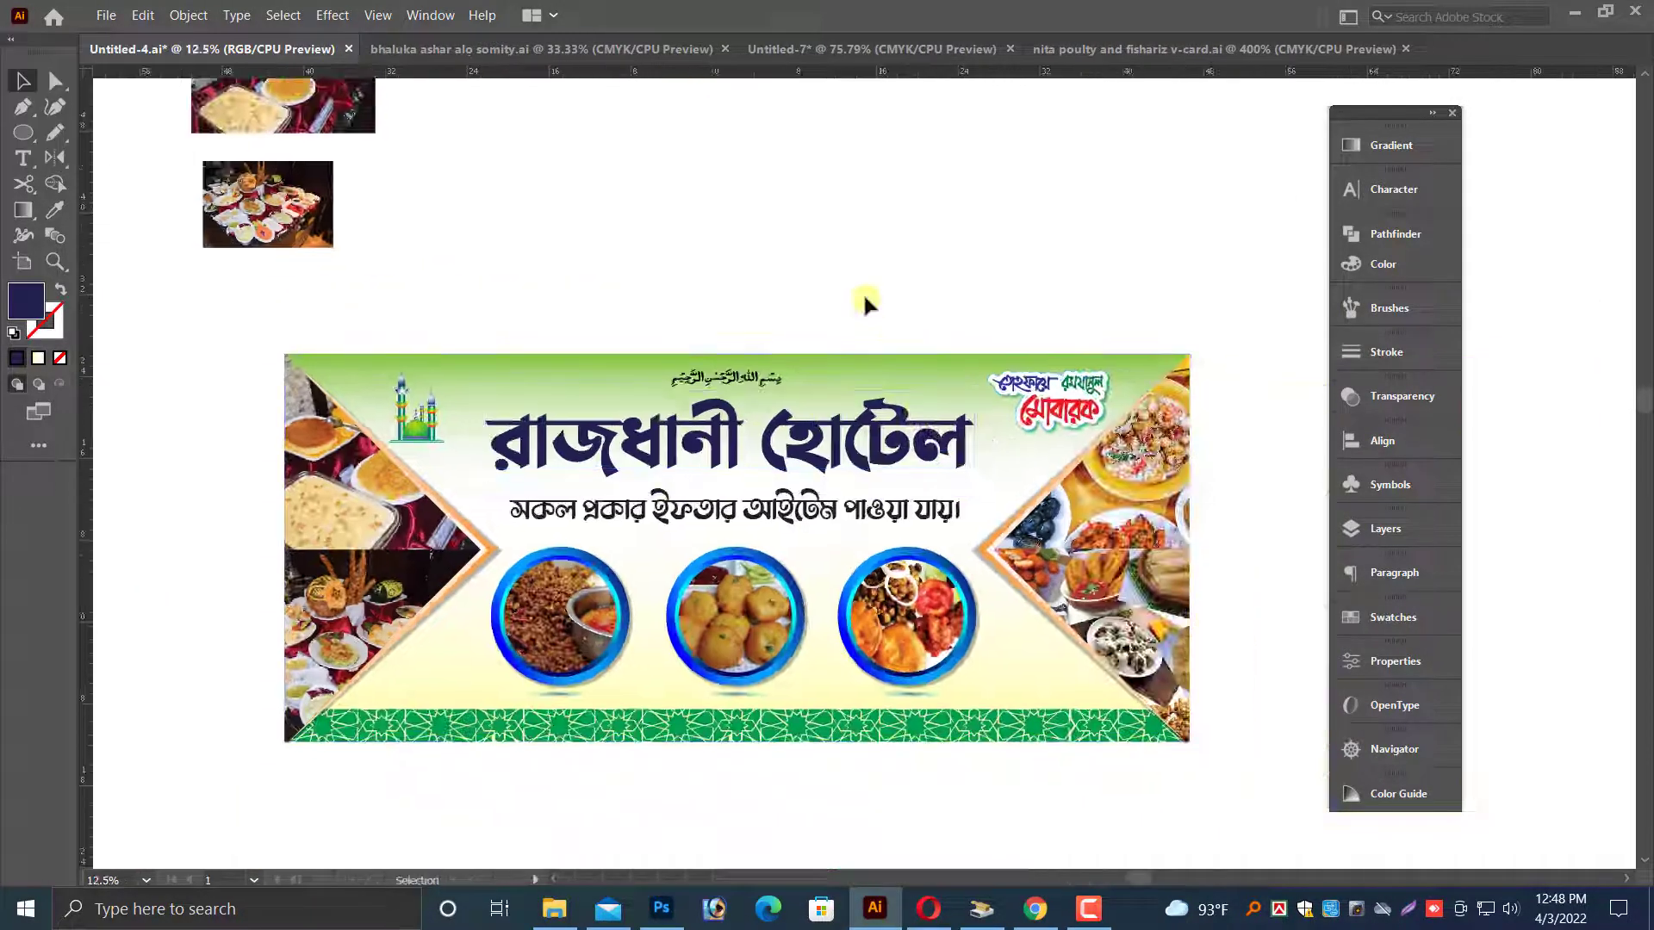